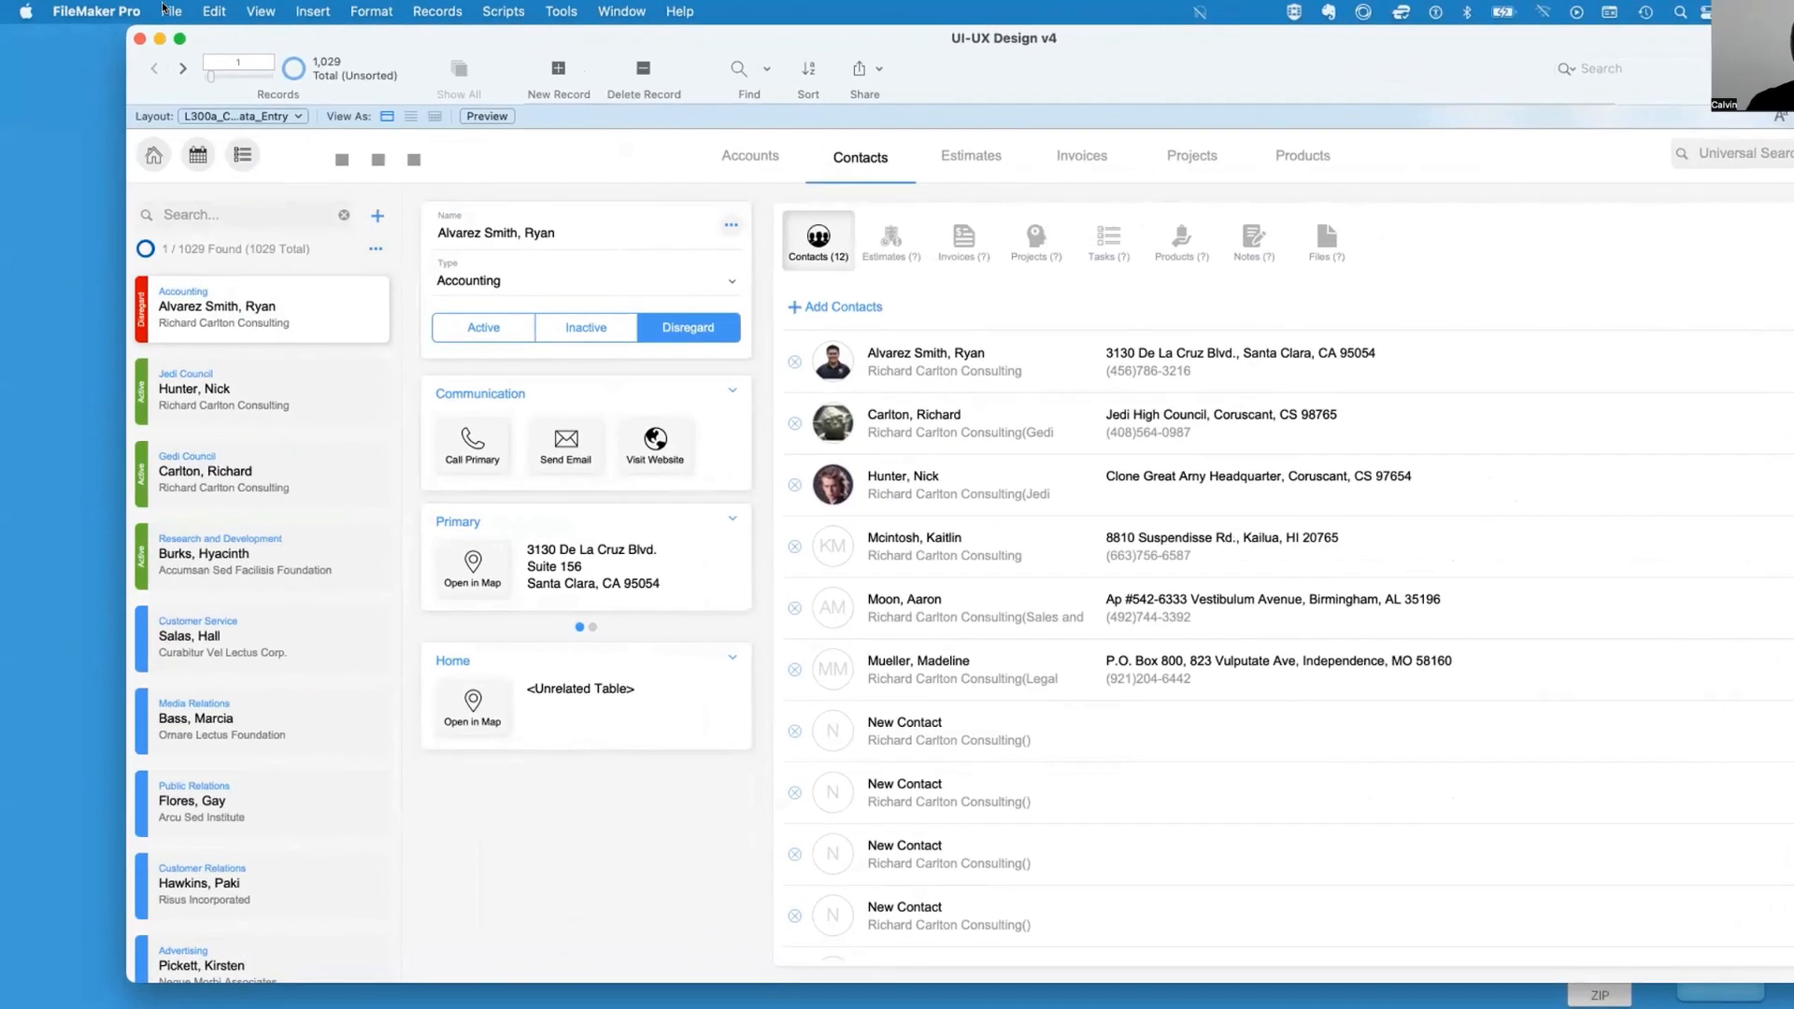
# Open the security management dialog for the UI-UX Design v4 file
pyautogui.click(155, 10)
pyautogui.moveTo(179, 181)
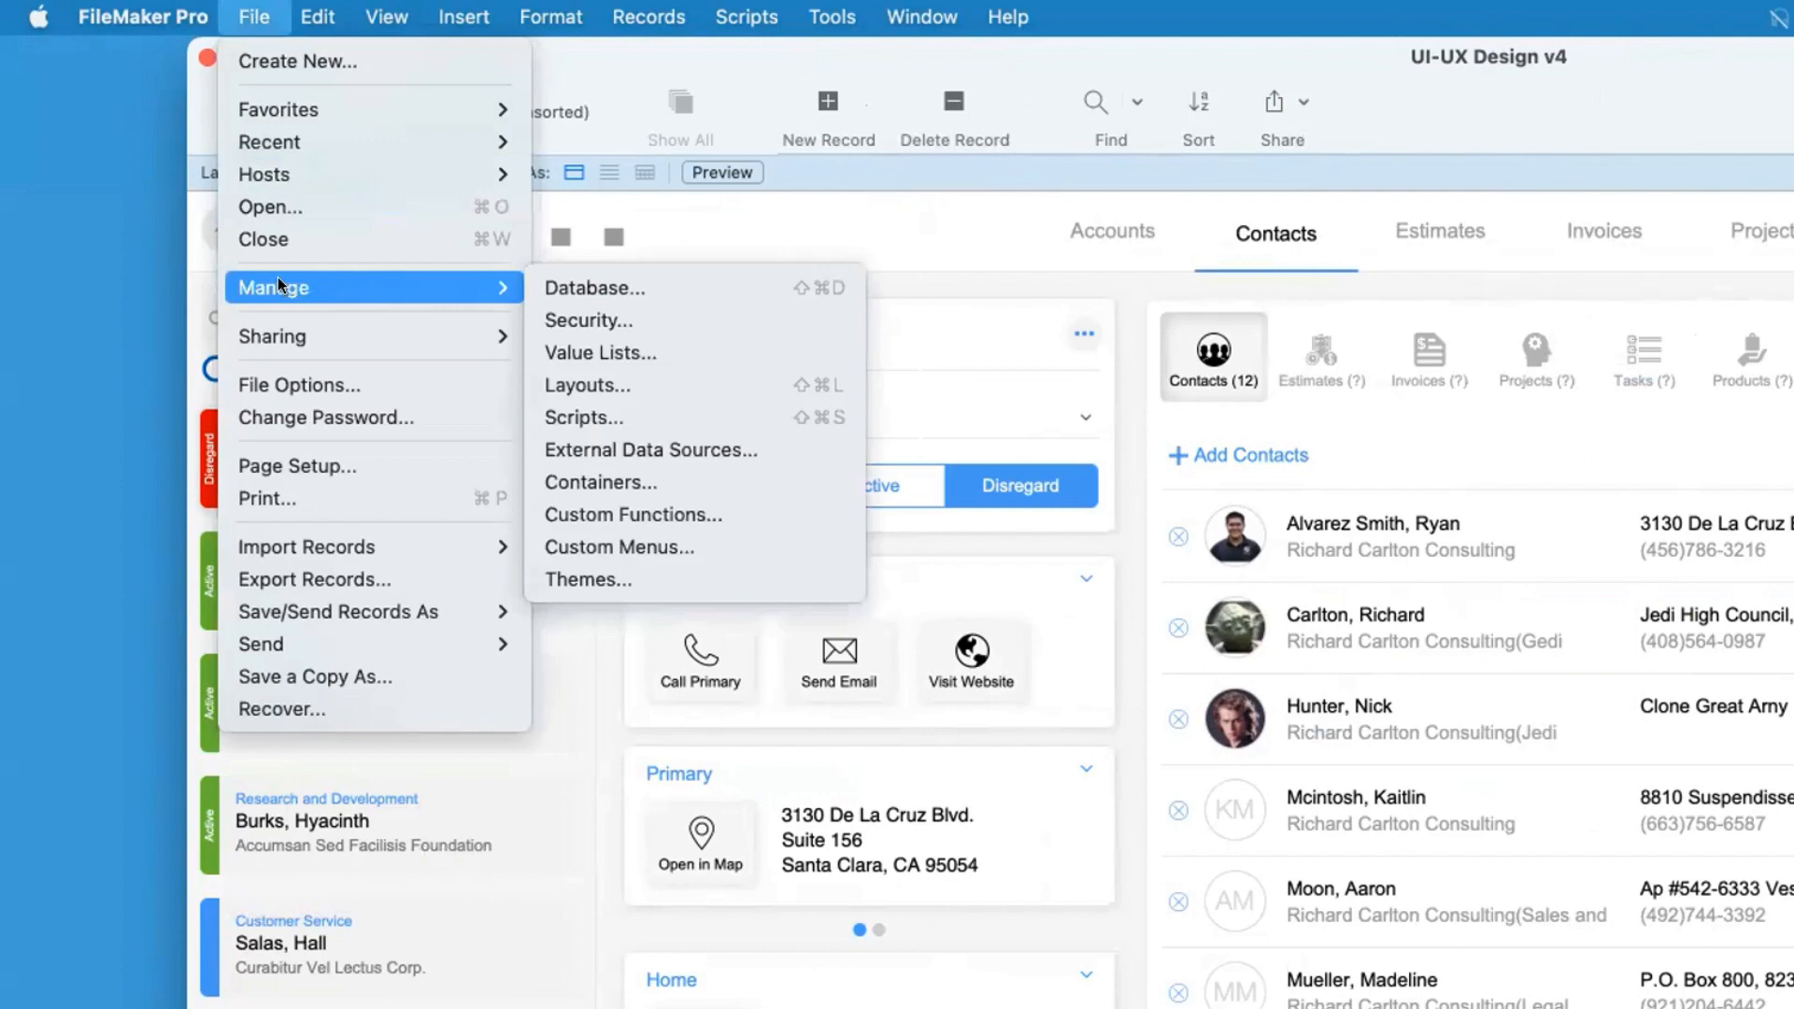
pyautogui.click(665, 321)
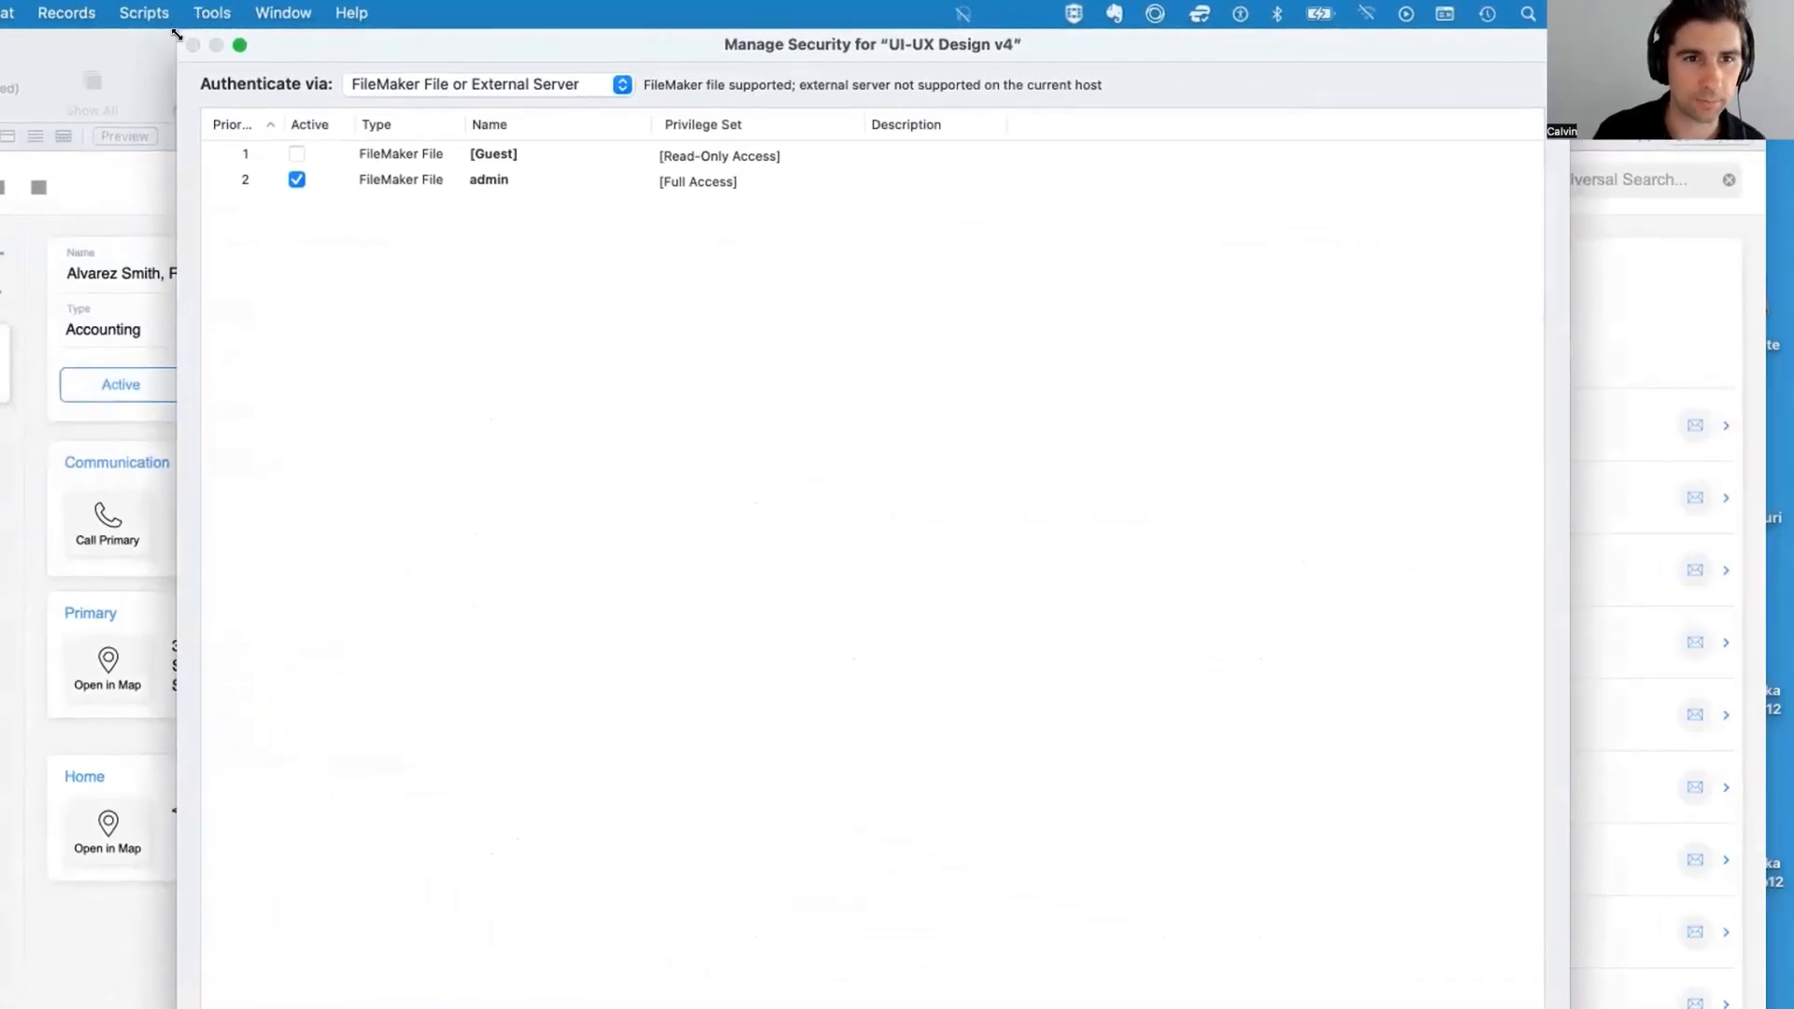
pyautogui.moveTo(177, 34); pyautogui.dragTo(250, 688)
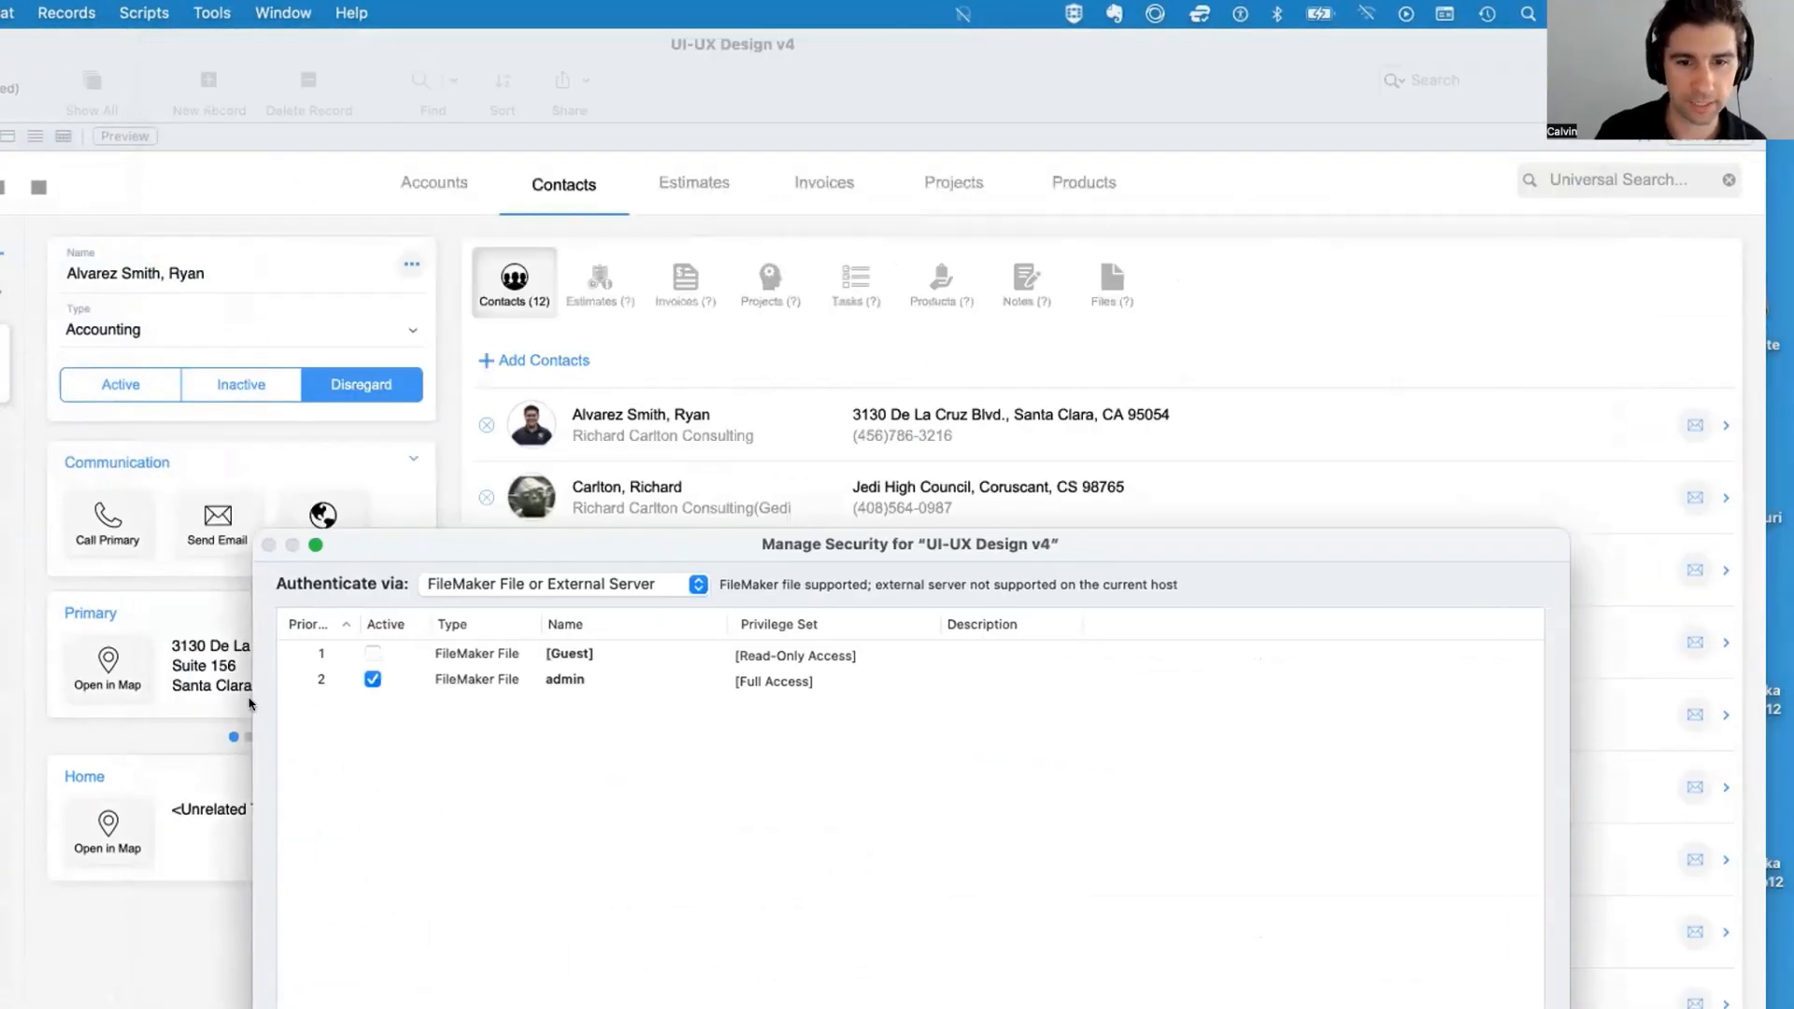
pyautogui.moveTo(950, 546); pyautogui.dragTo(744, 257)
# Add a new account named Test and assign it the Data Entry Only privilege set
pyautogui.click(97, 879)
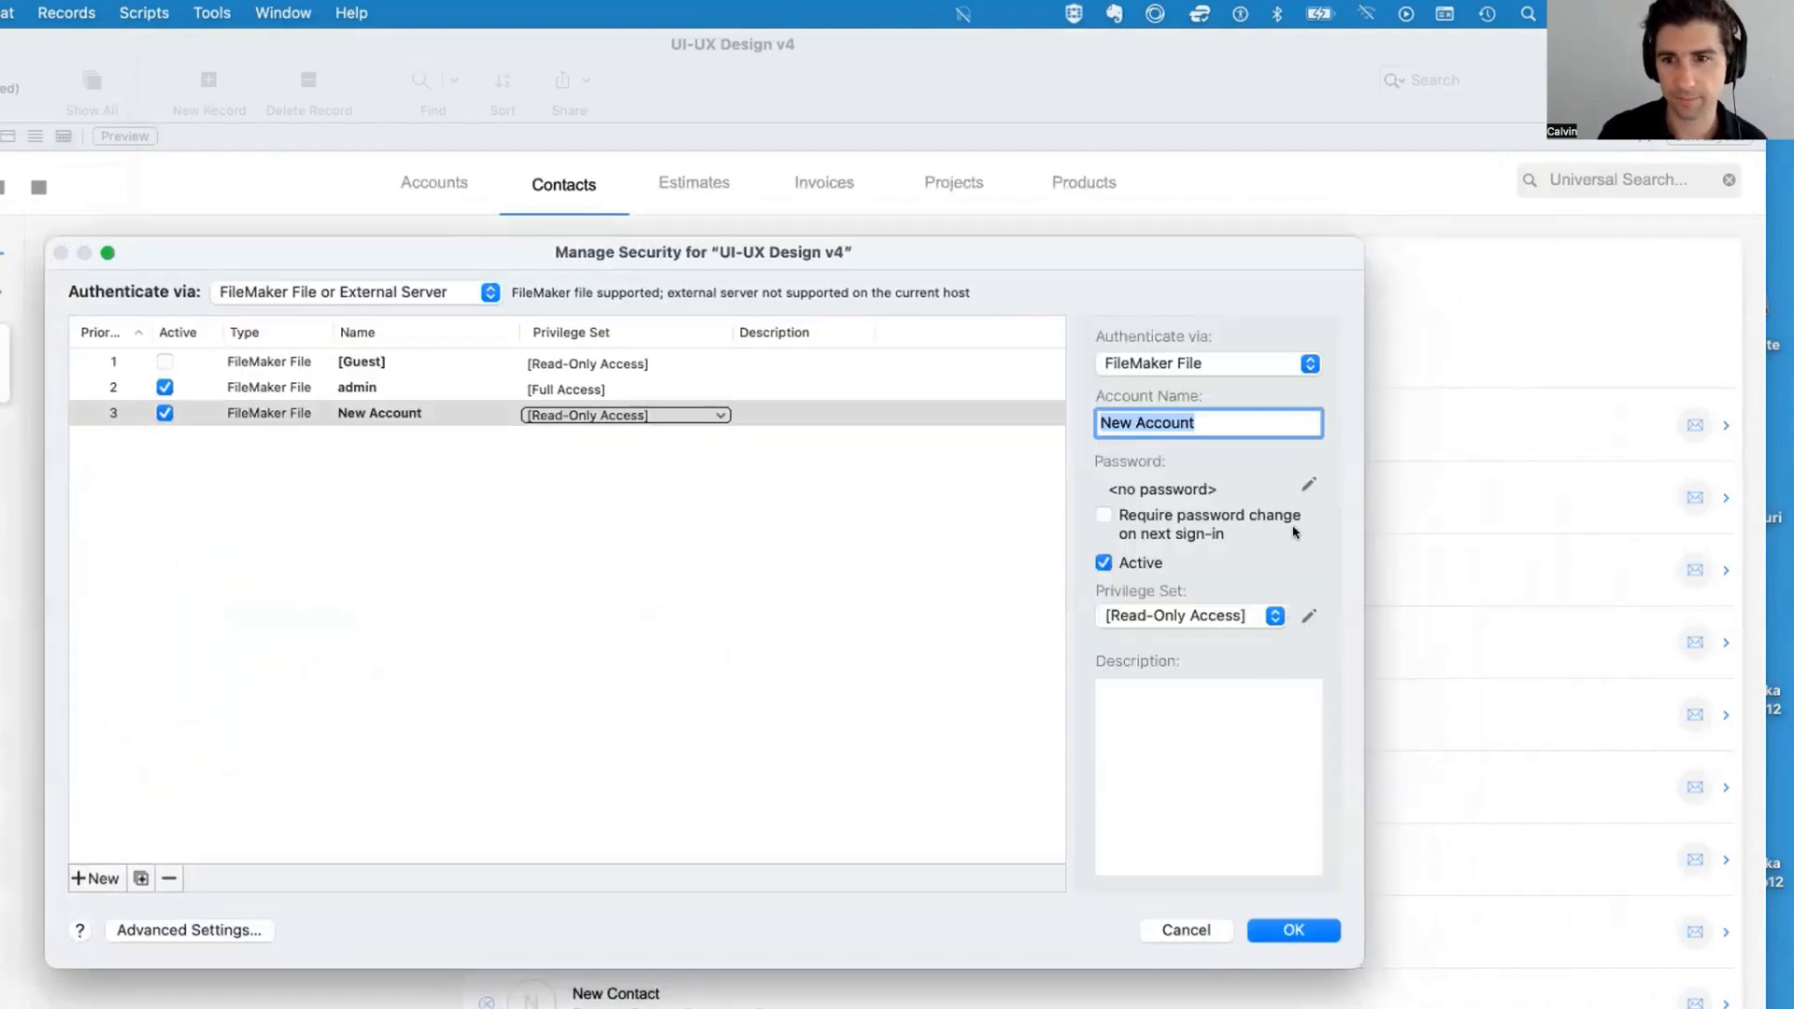
pyautogui.write('Test')
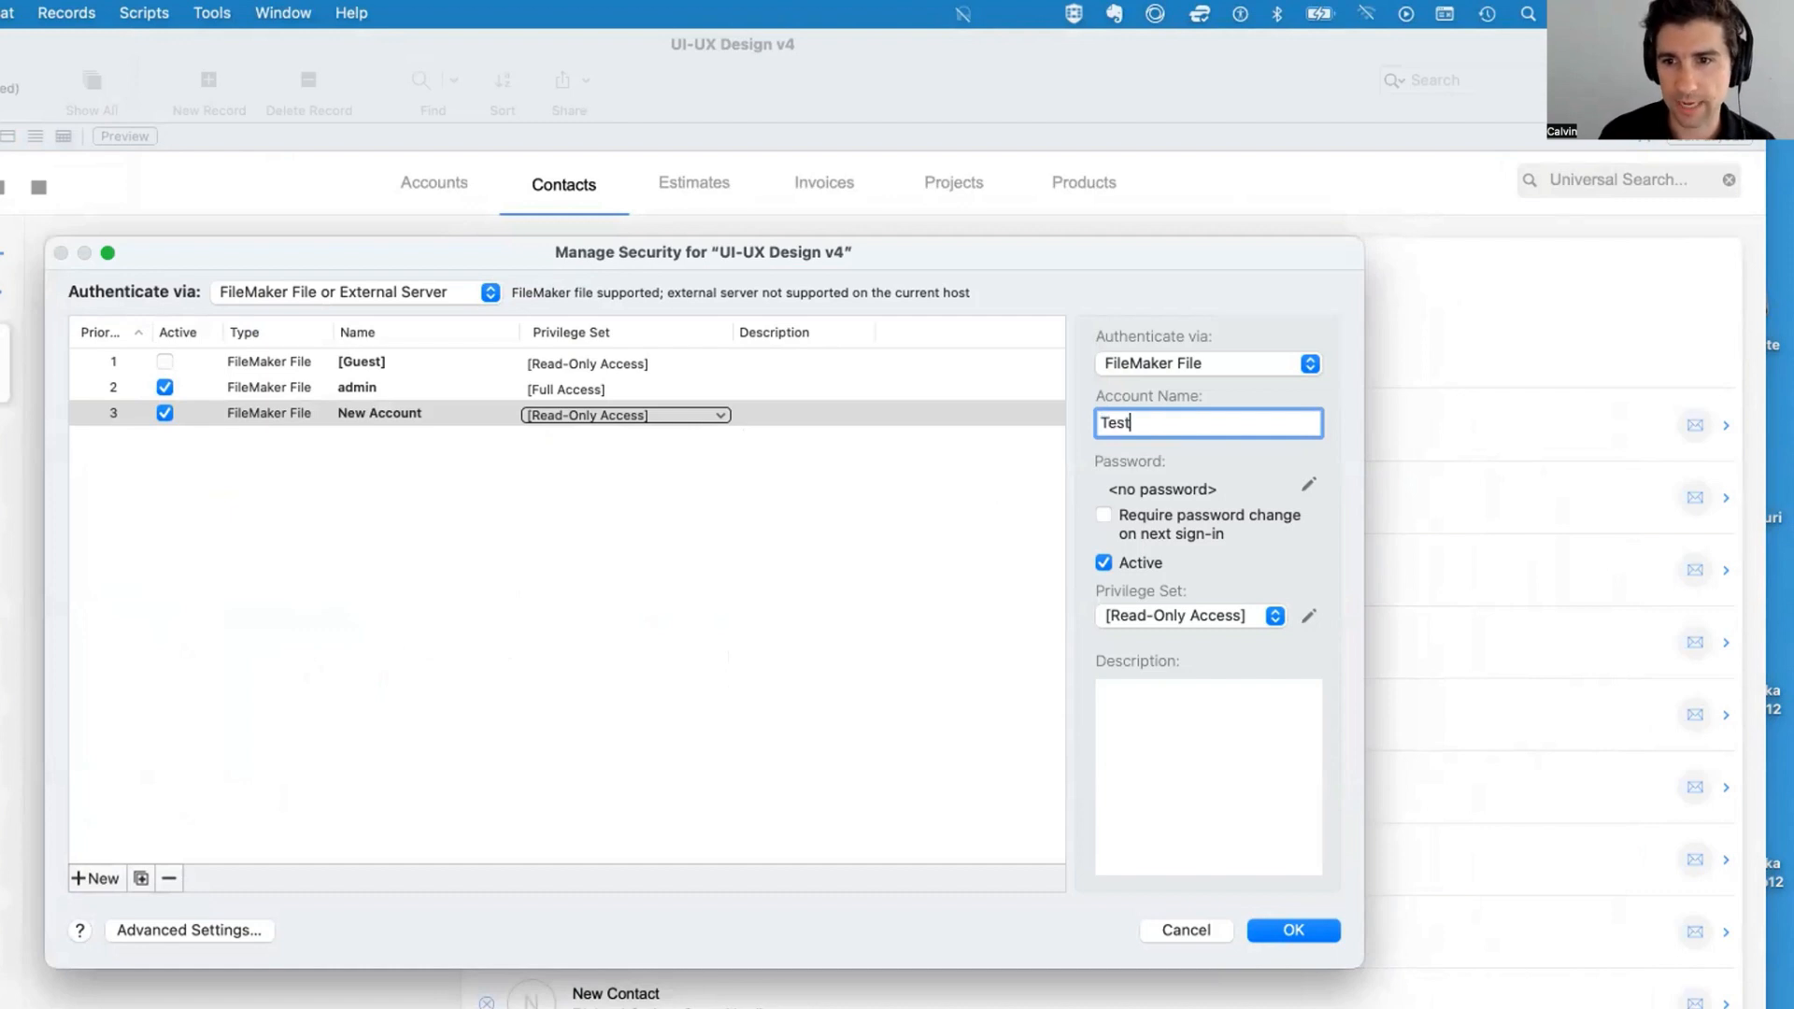
pyautogui.click(1217, 613)
pyautogui.click(1220, 569)
pyautogui.click(1189, 615)
pyautogui.click(1187, 643)
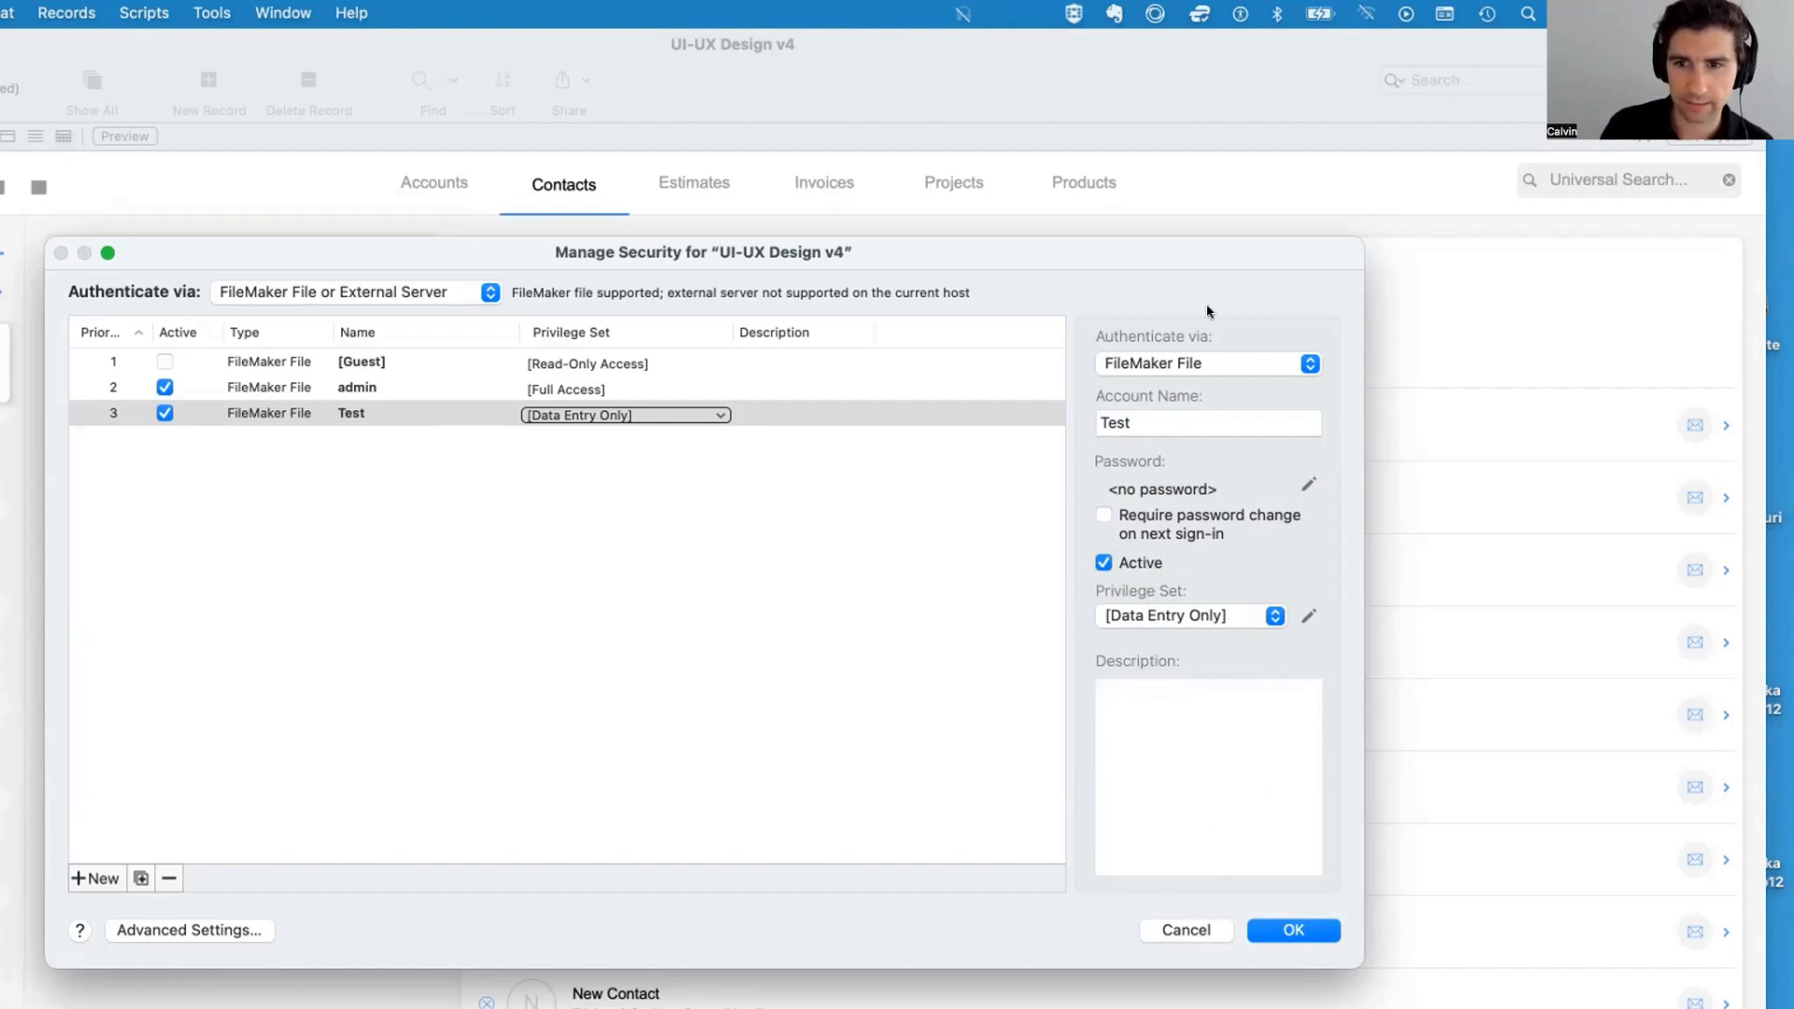
# Open the Data Entry Only privilege set to review its data access and extended privileges
pyautogui.click(1307, 615)
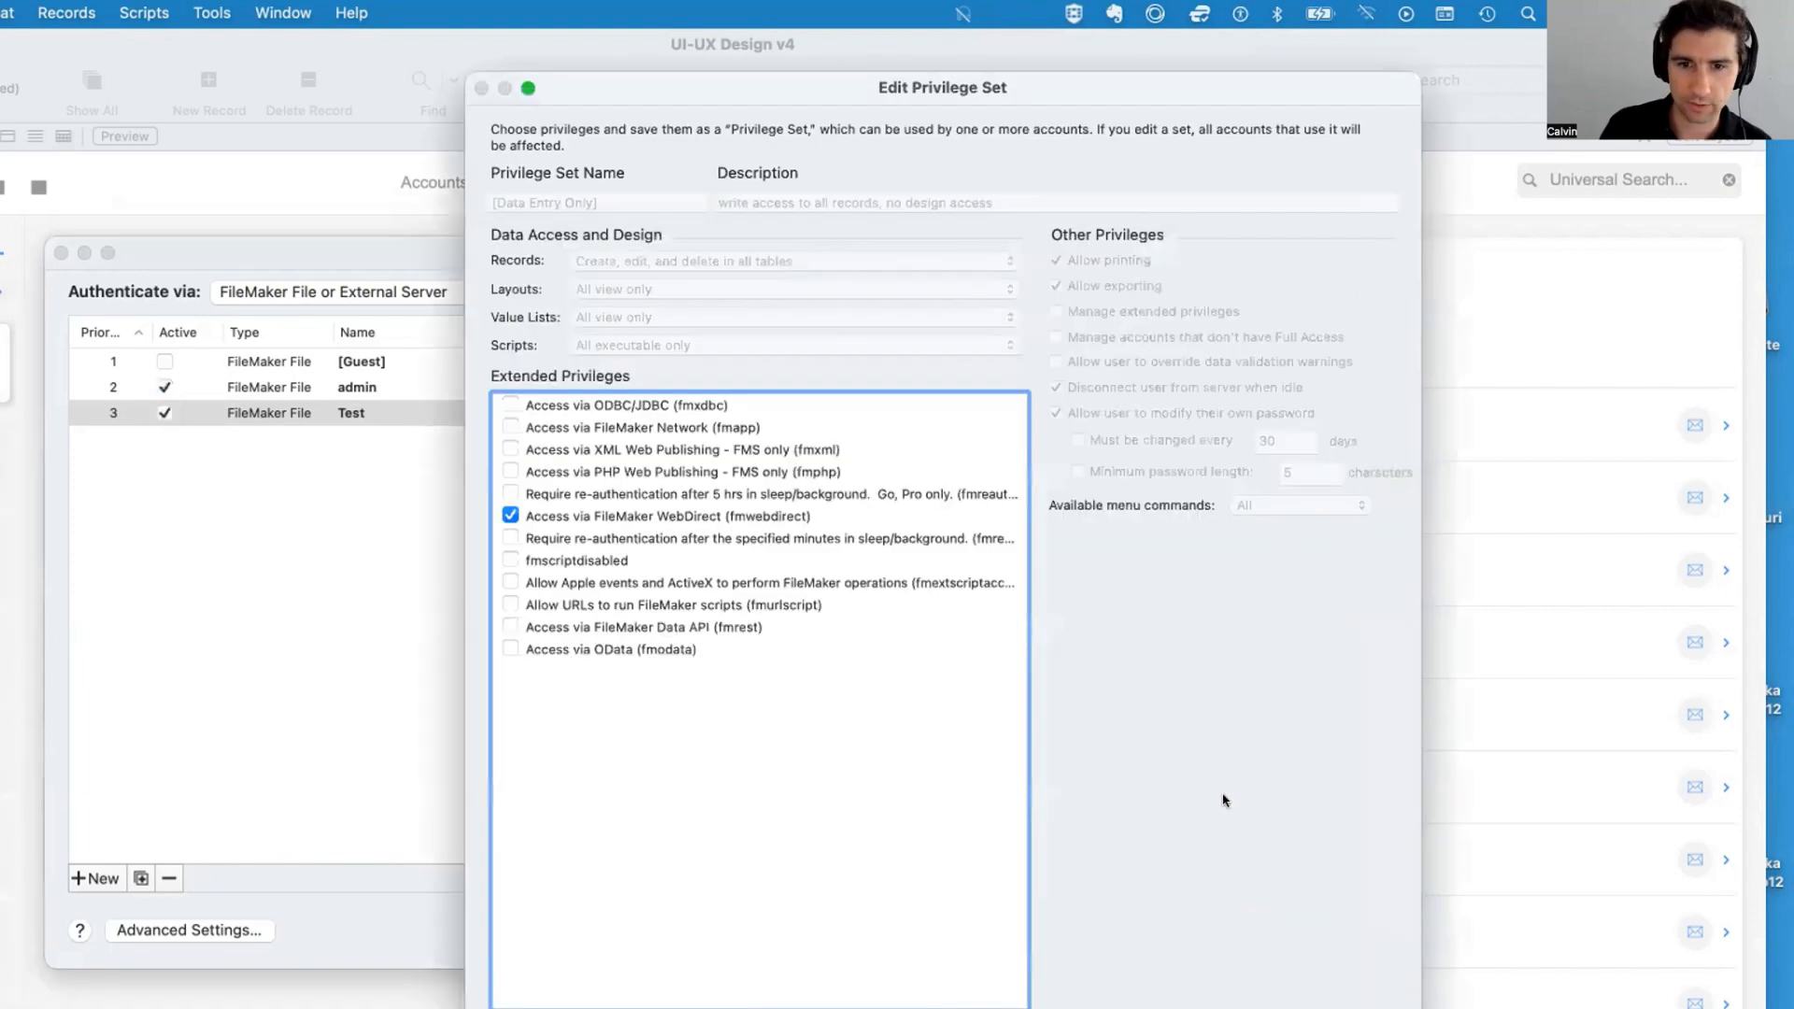
pyautogui.moveTo(682, 83)
pyautogui.mouseDown()
pyautogui.moveTo(612, 400)
pyautogui.moveTo(362, 309)
pyautogui.mouseUp()
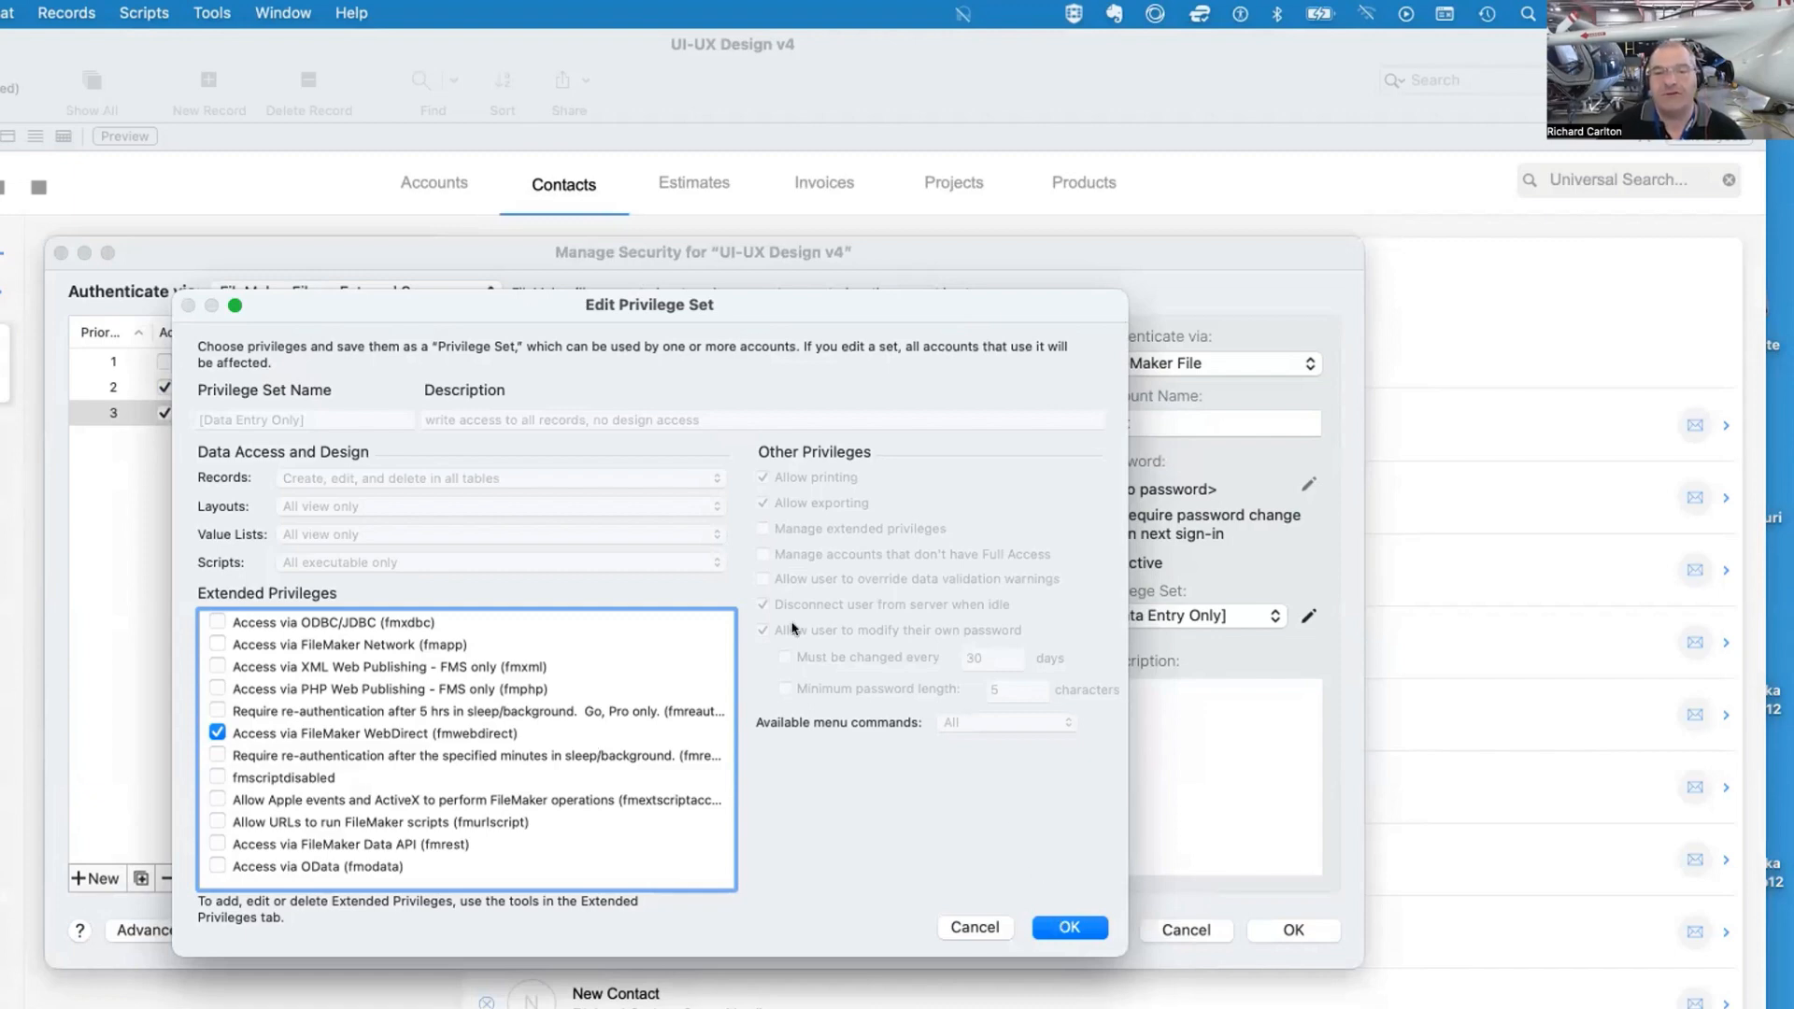
pyautogui.moveTo(729, 313); pyautogui.dragTo(1241, 304)
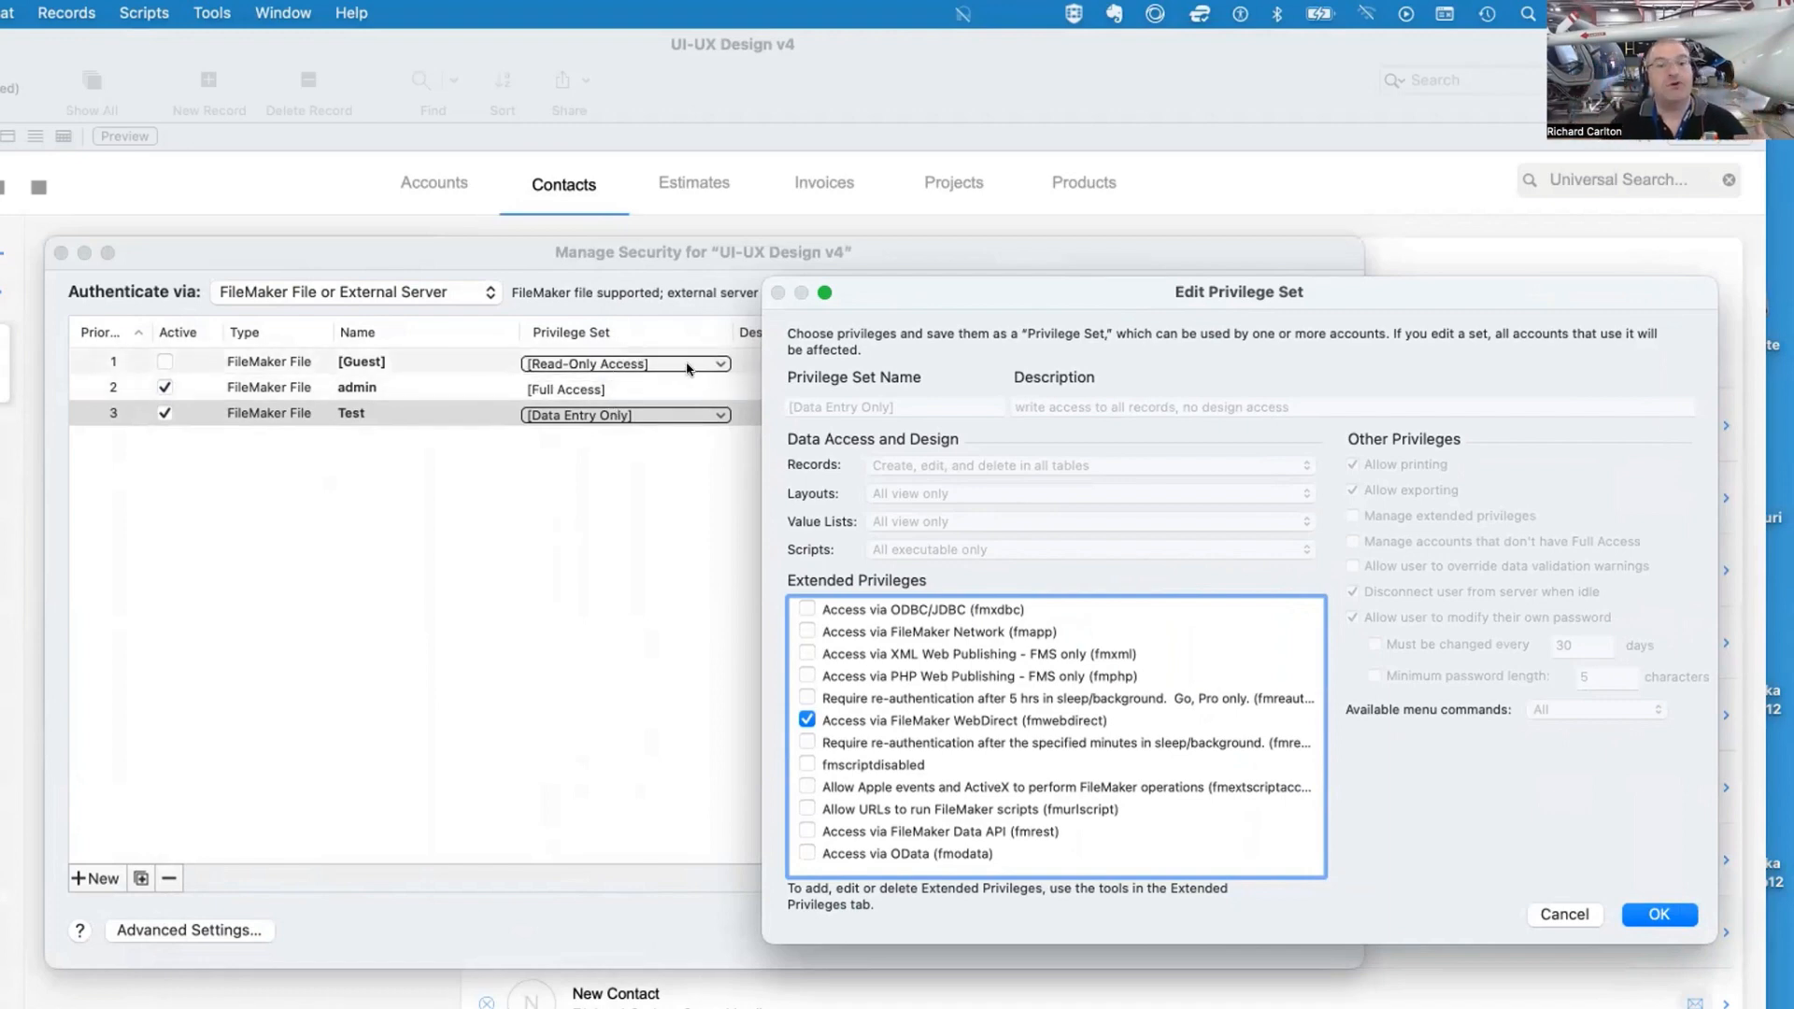
pyautogui.click(1659, 914)
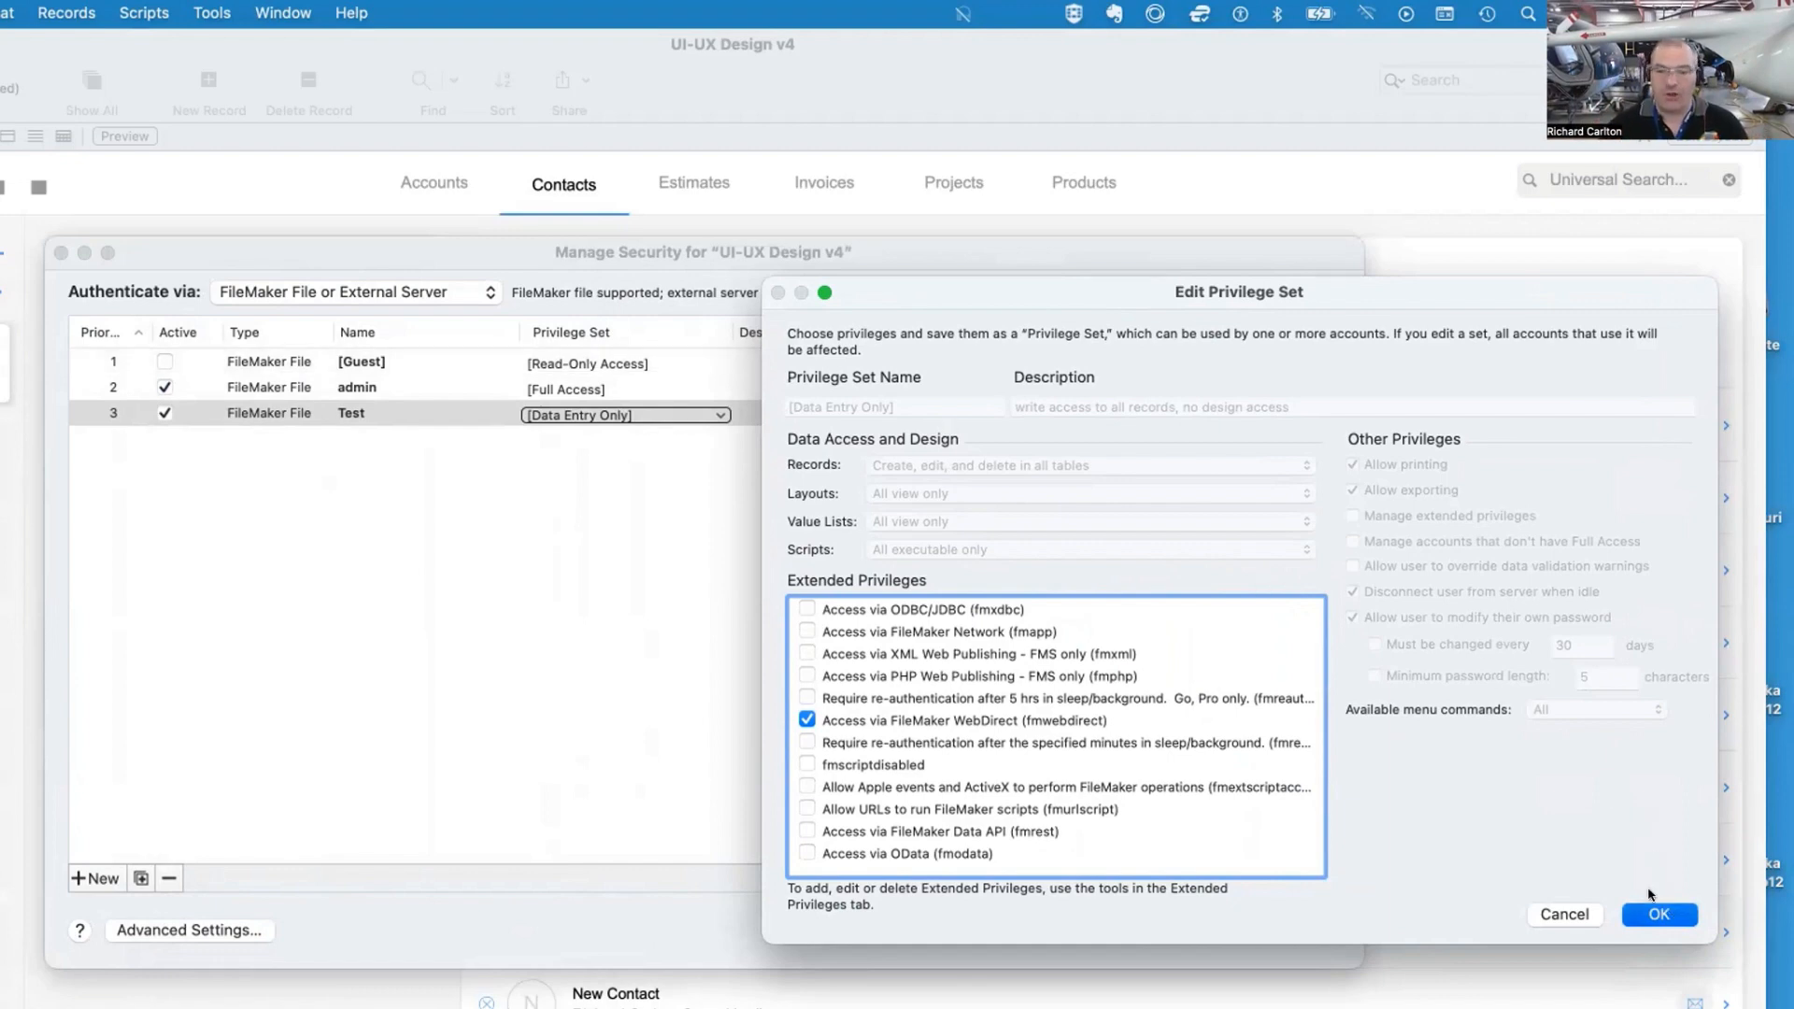
# Duplicate the Data Entry Only privilege set in the advanced security settings
pyautogui.click(192, 929)
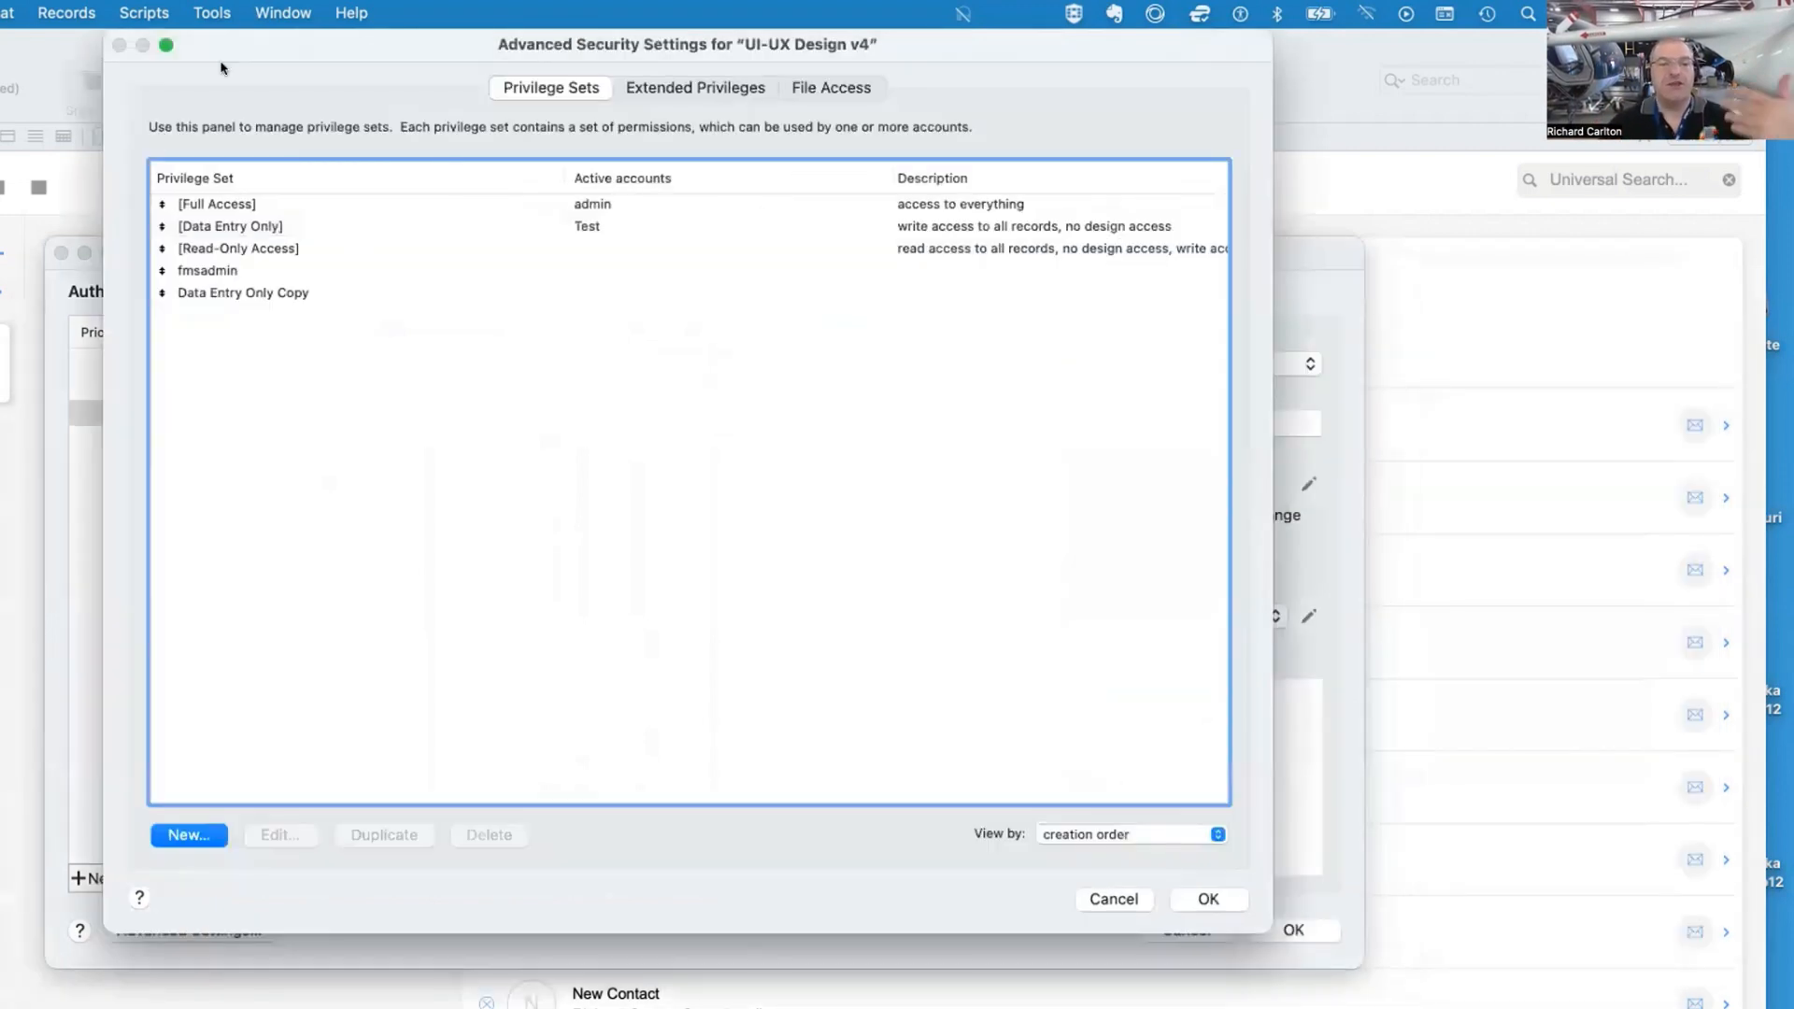
pyautogui.moveTo(258, 46); pyautogui.dragTo(329, 262)
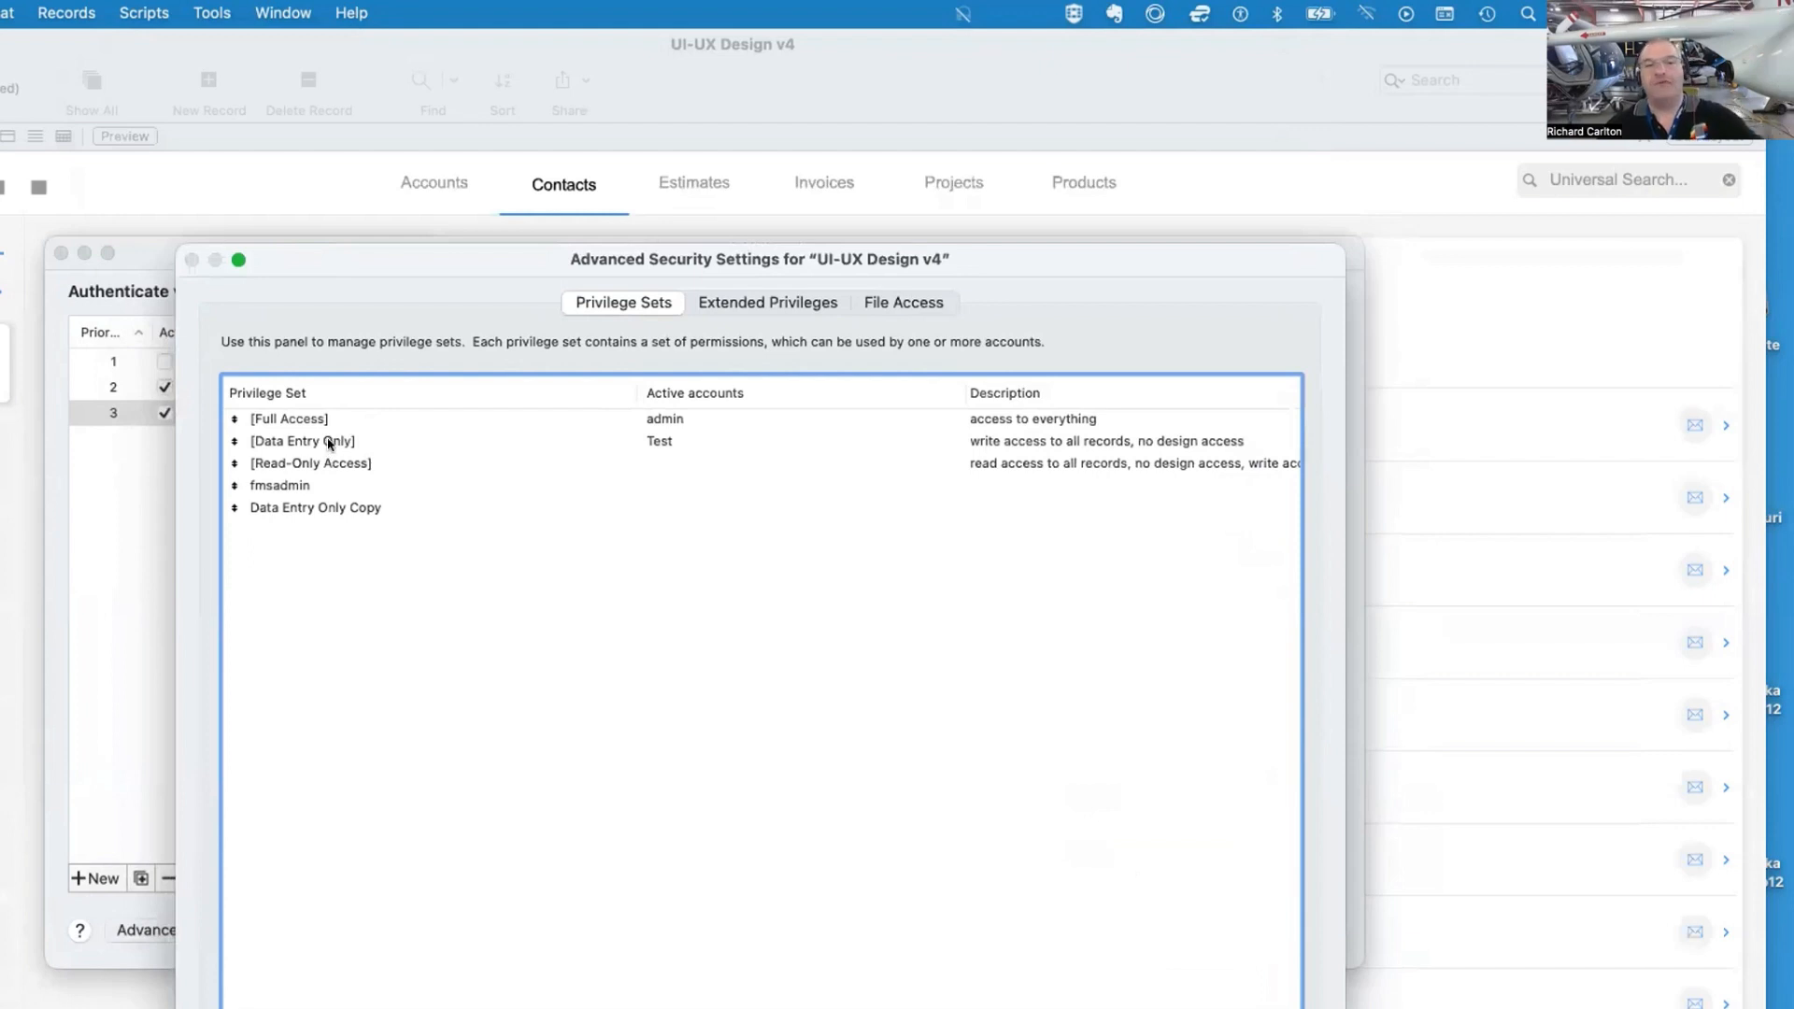
pyautogui.click(328, 440)
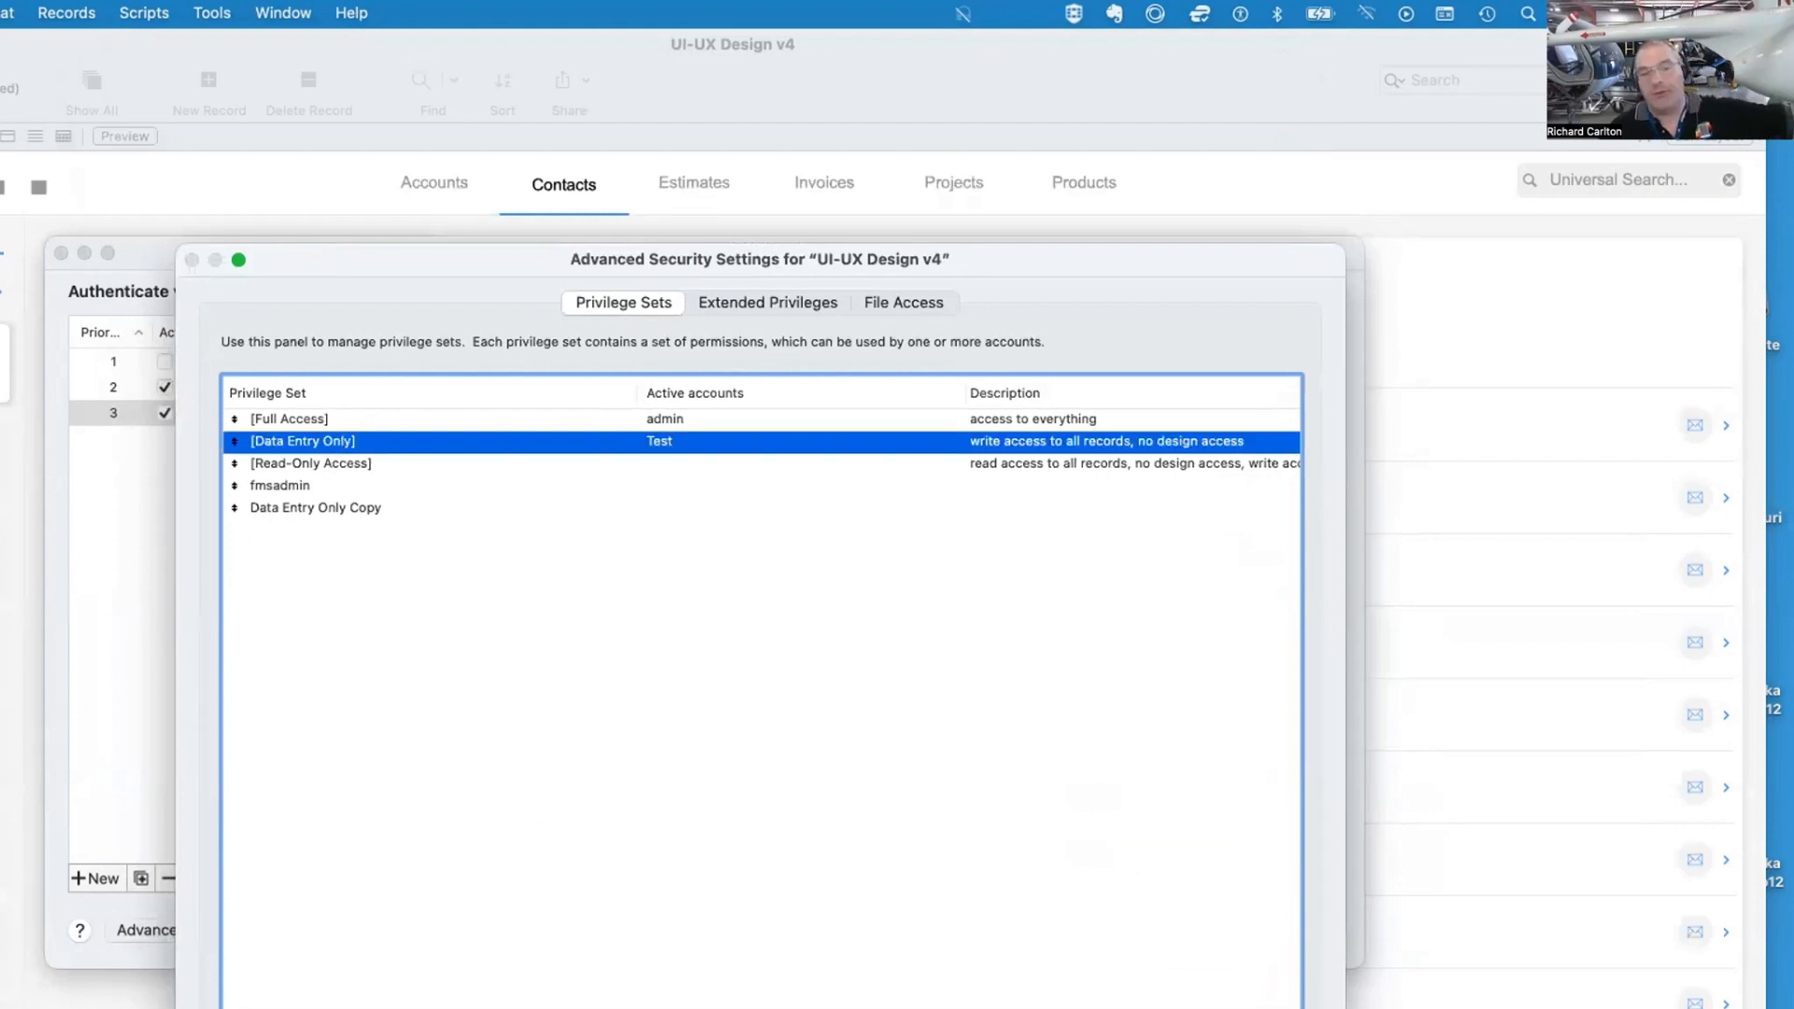
pyautogui.press('super+d')
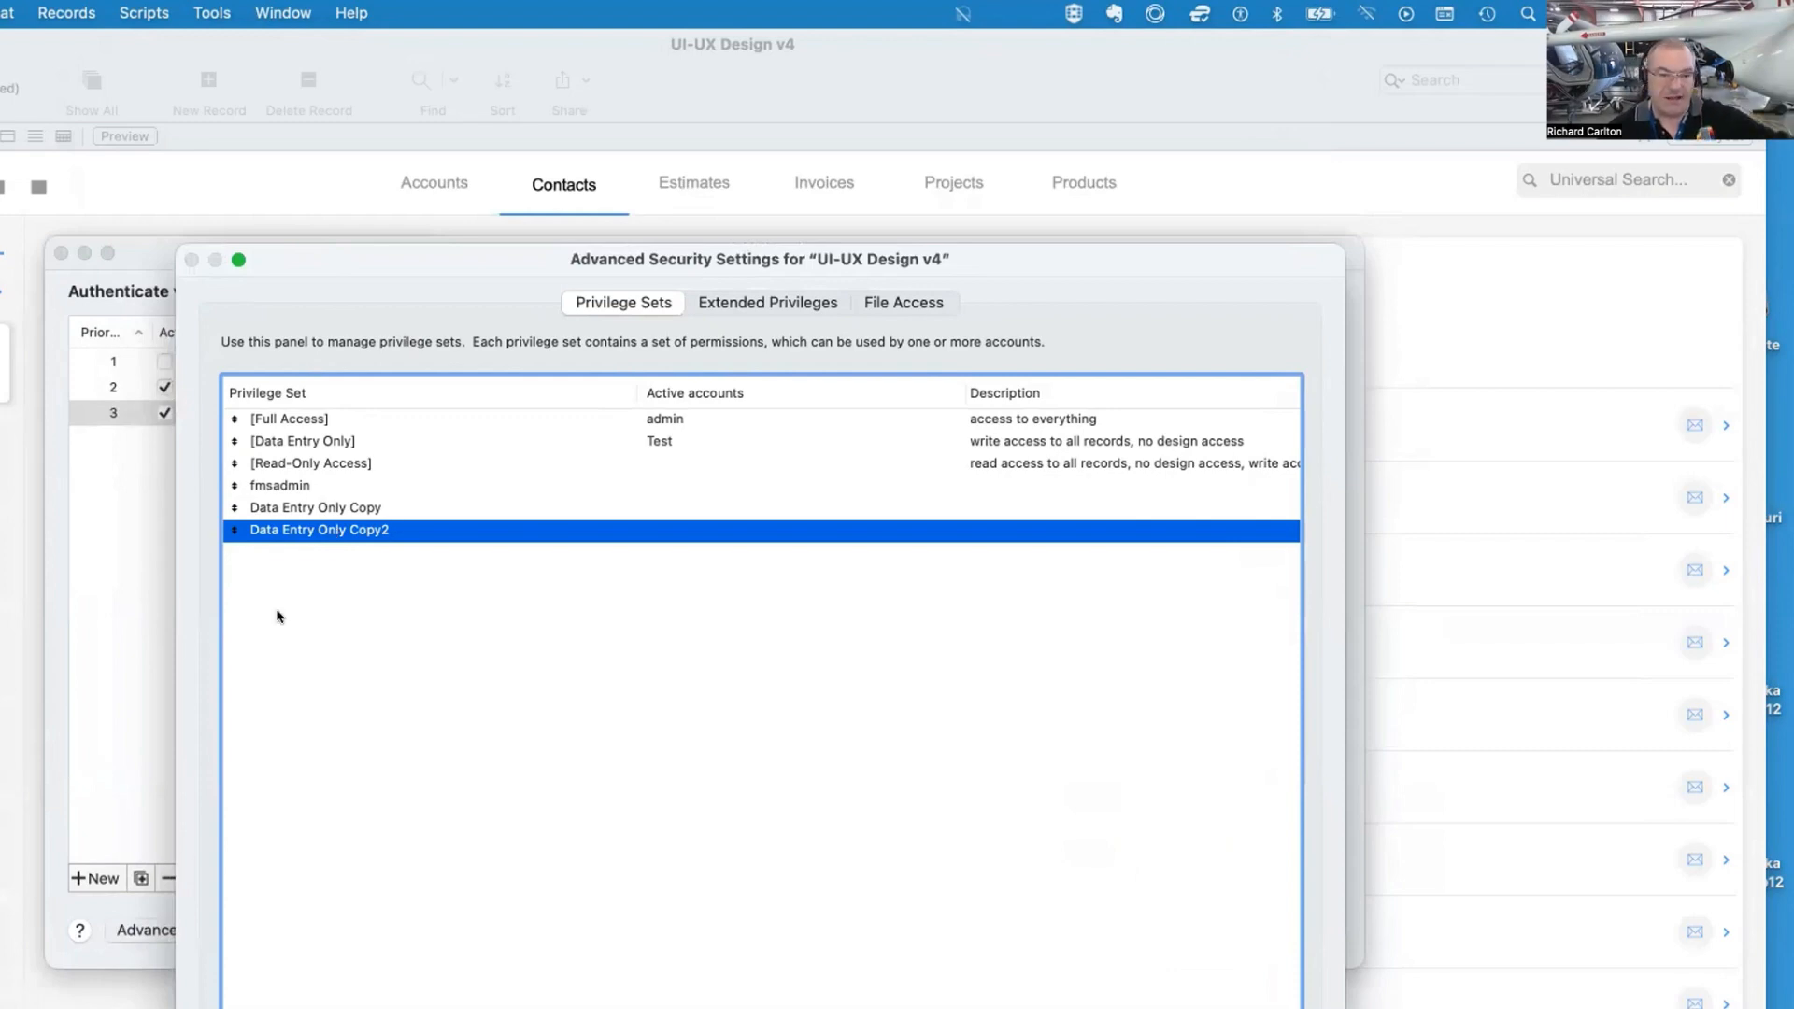
# Rename the duplicated privilege set to Data Entry Only FINANCE and save the security settings
pyautogui.doubleClick(326, 530)
pyautogui.doubleClick(903, 406)
pyautogui.write('FINANCE')
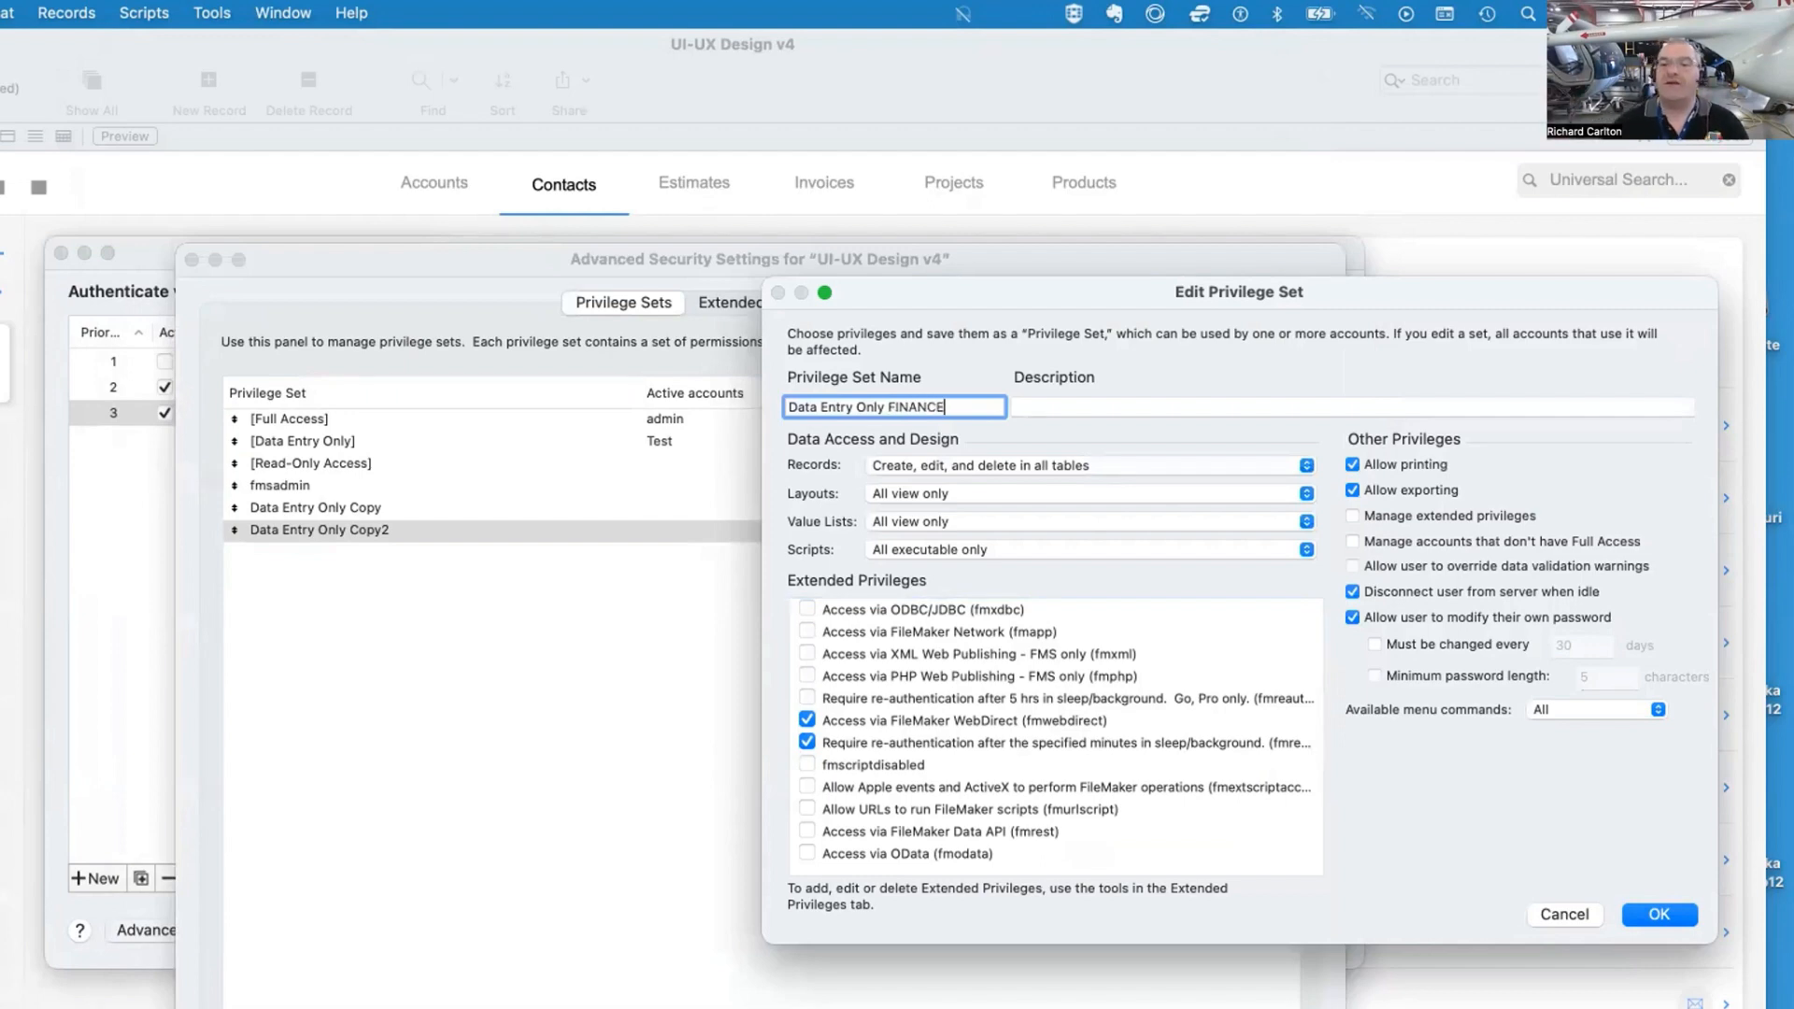
pyautogui.moveTo(1142, 299); pyautogui.dragTo(1056, 310)
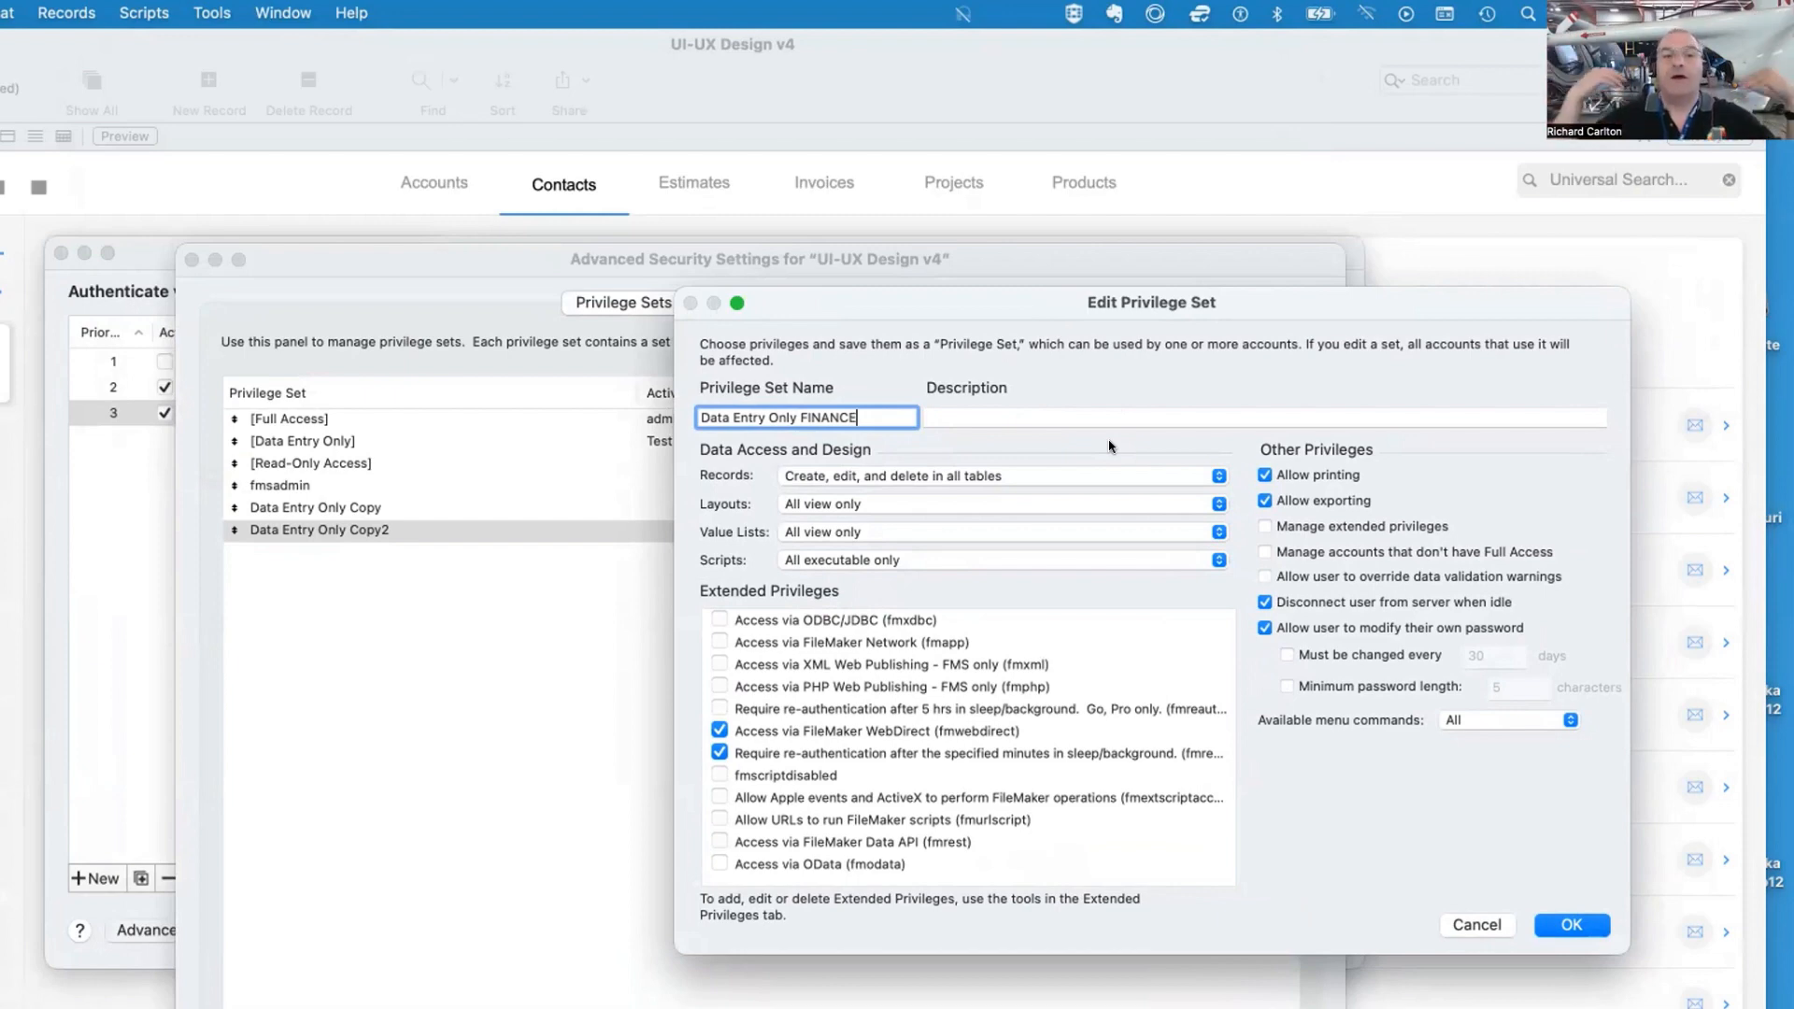
pyautogui.moveTo(673, 782); pyautogui.dragTo(463, 774)
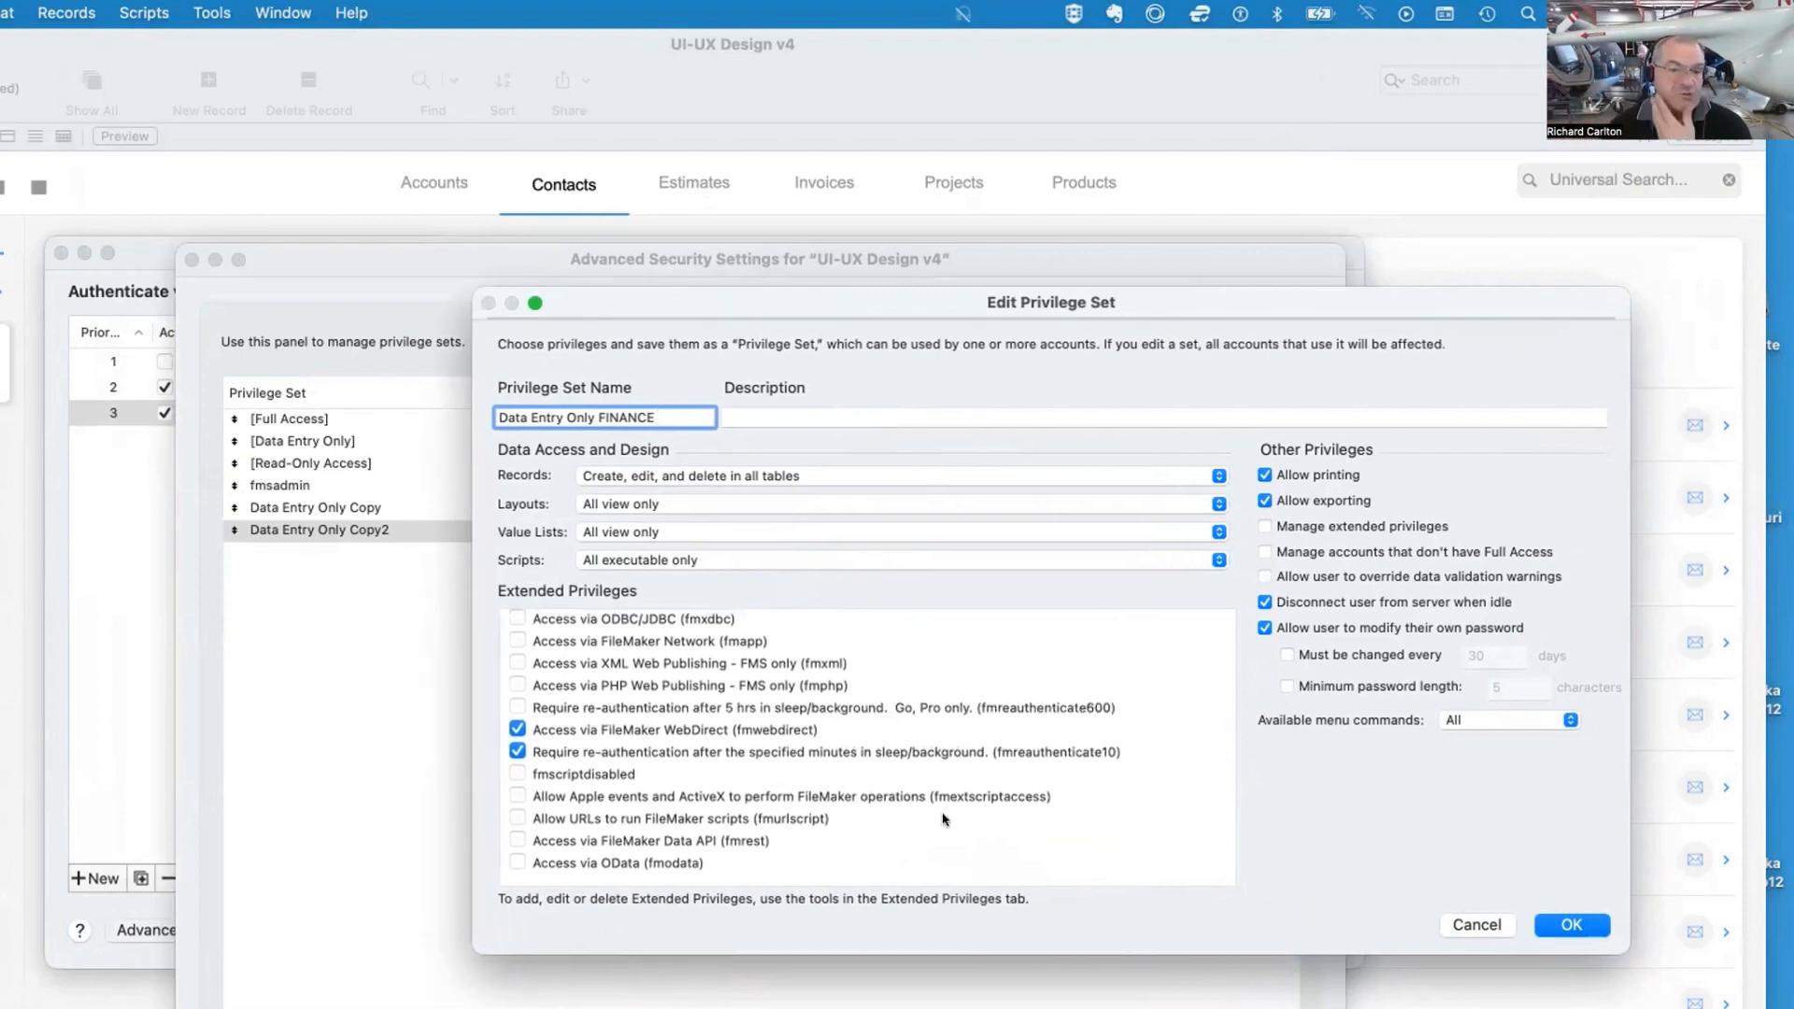
pyautogui.moveTo(1287, 303); pyautogui.dragTo(1041, 318)
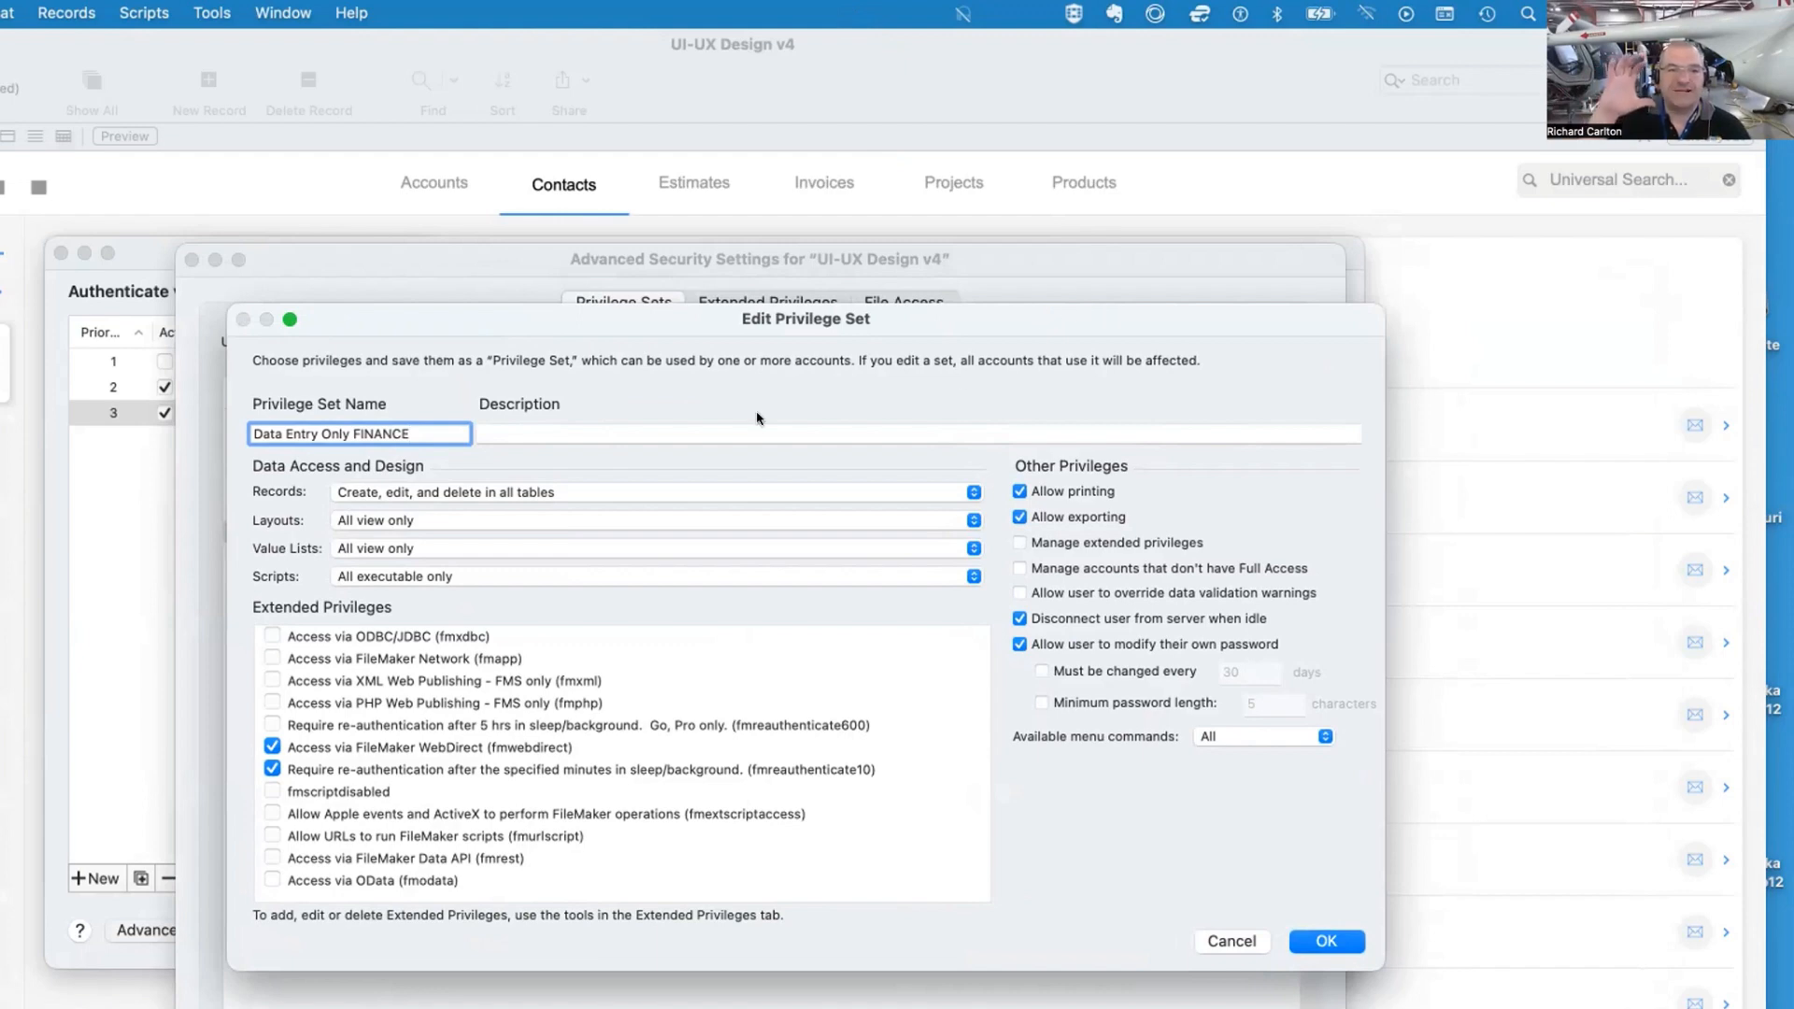
pyautogui.click(1351, 942)
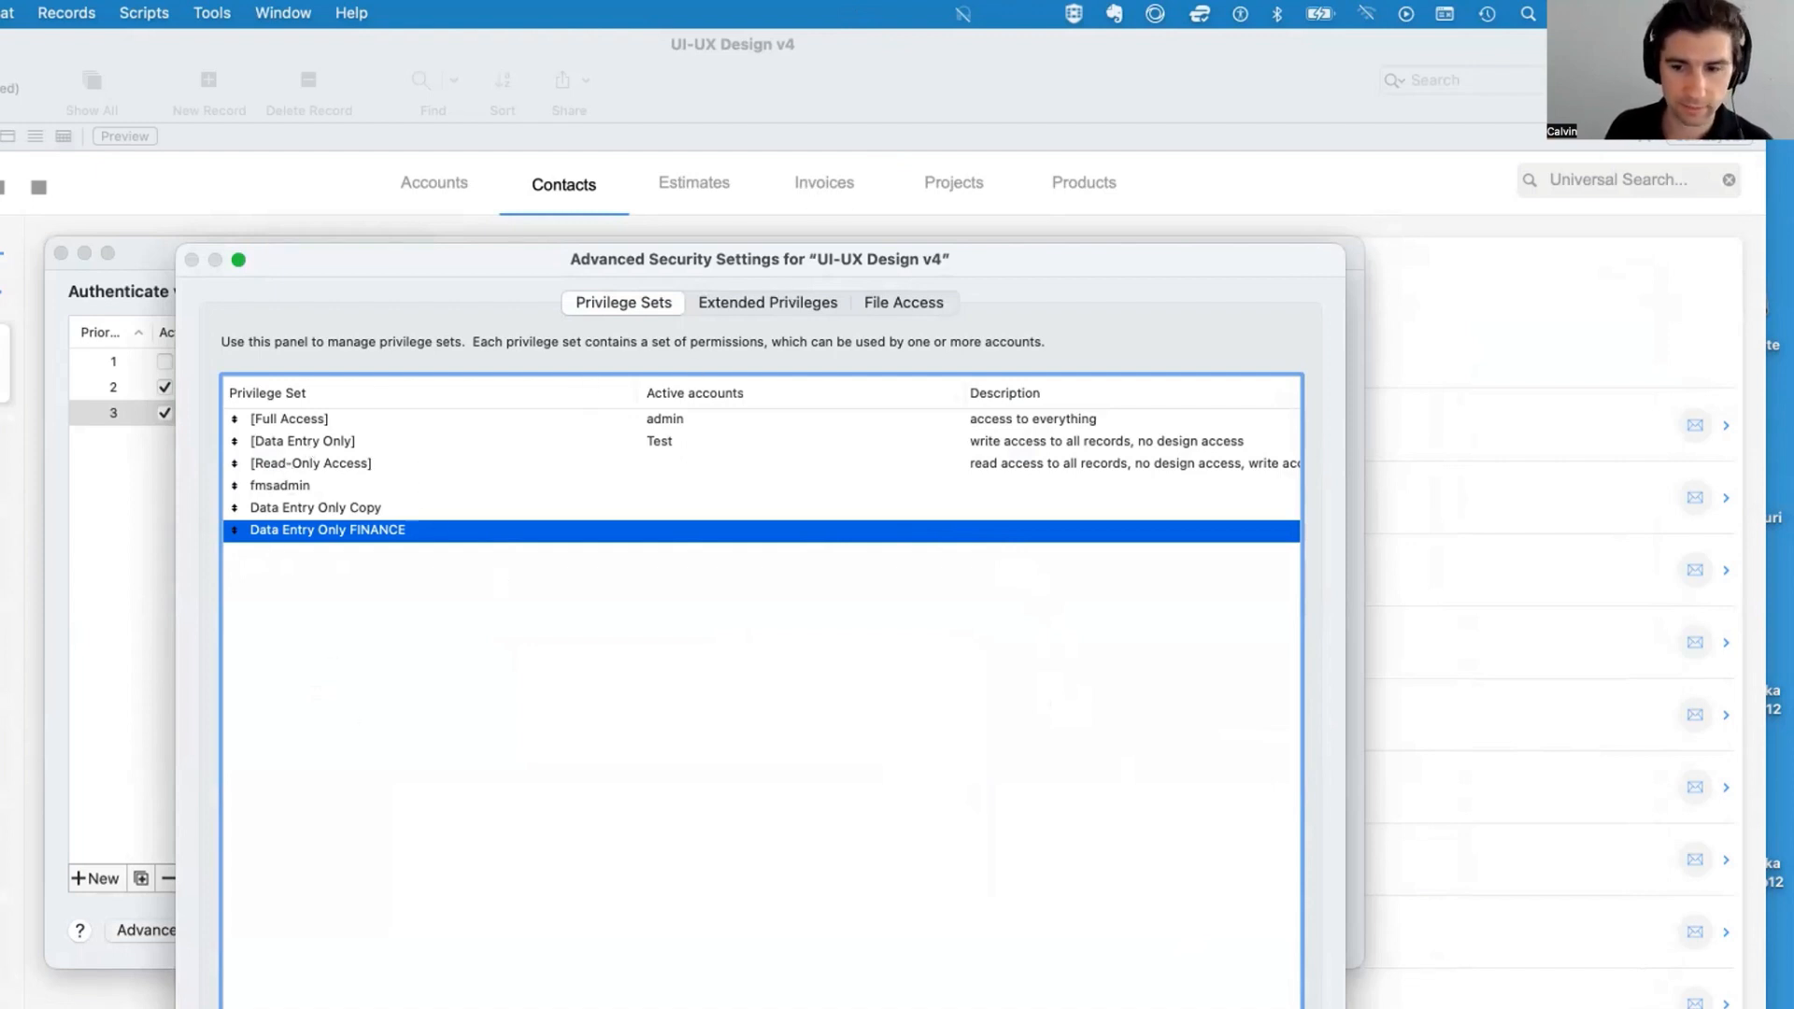
pyautogui.press('Return')
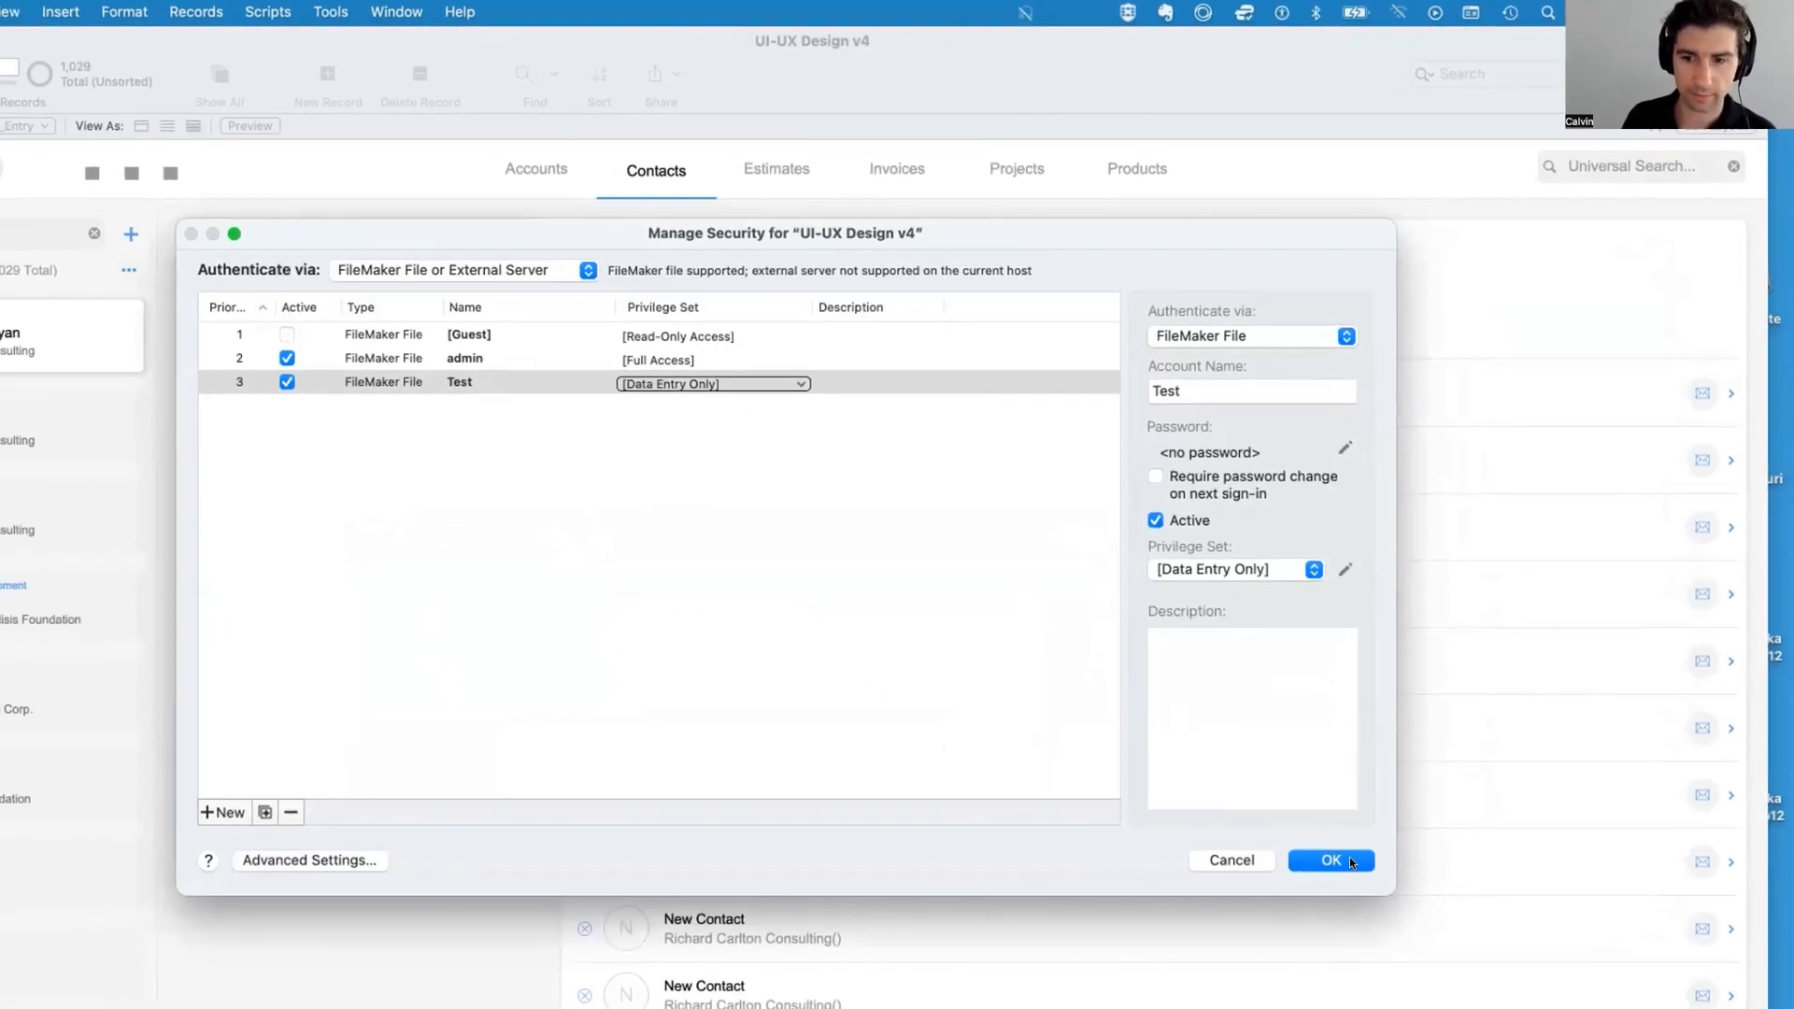
pyautogui.click(1293, 930)
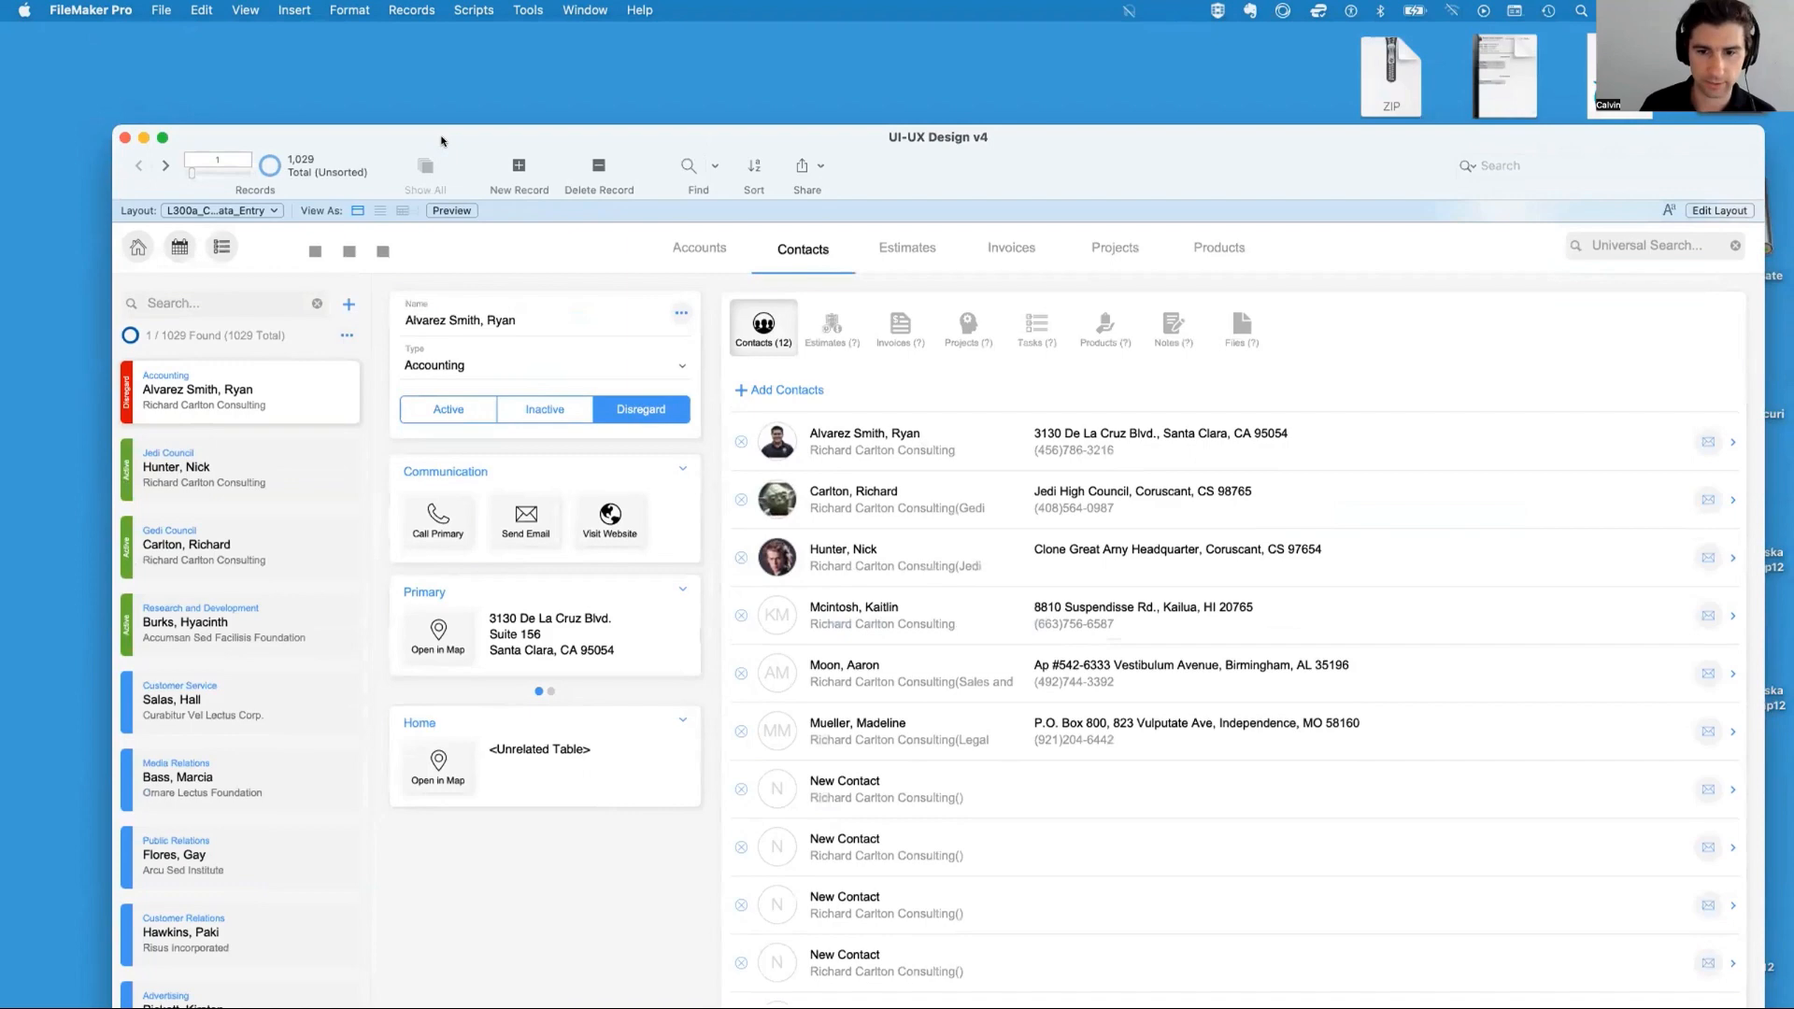
# Reveal UI-UX Design v4.fmp12 in Finder and close the open database
pyautogui.press('super+space')
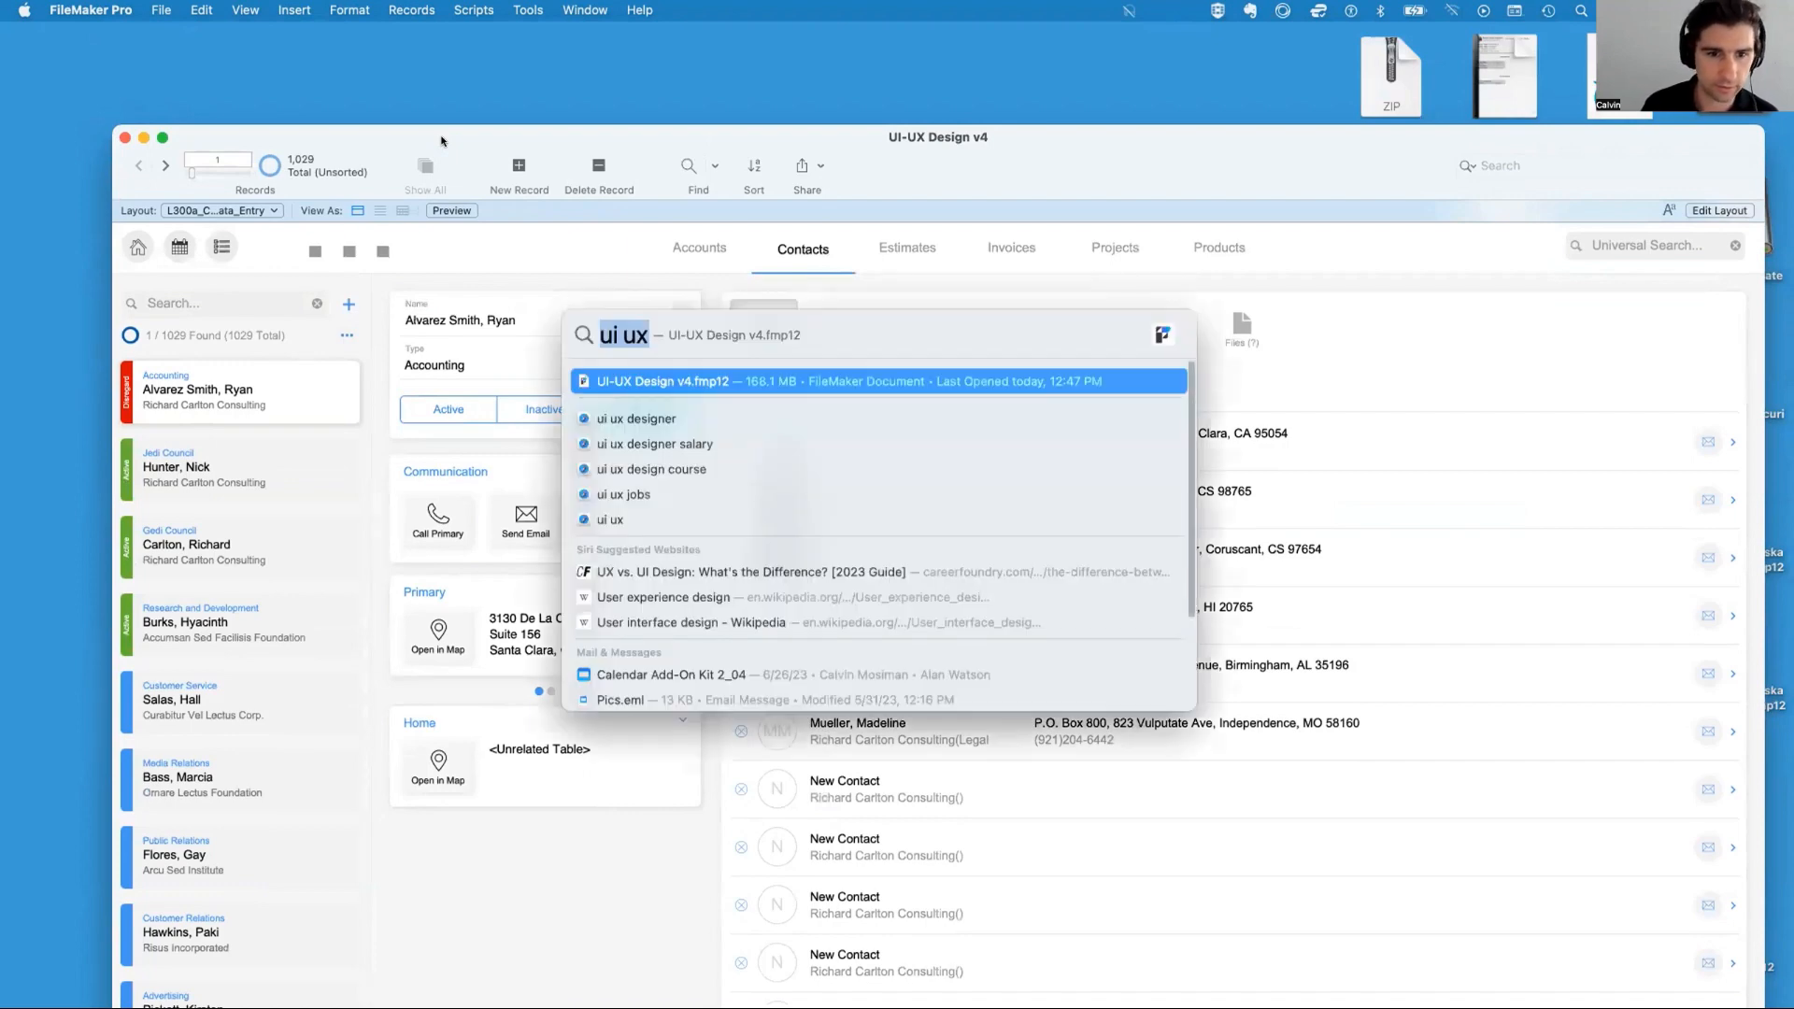
pyautogui.press('super+Return')
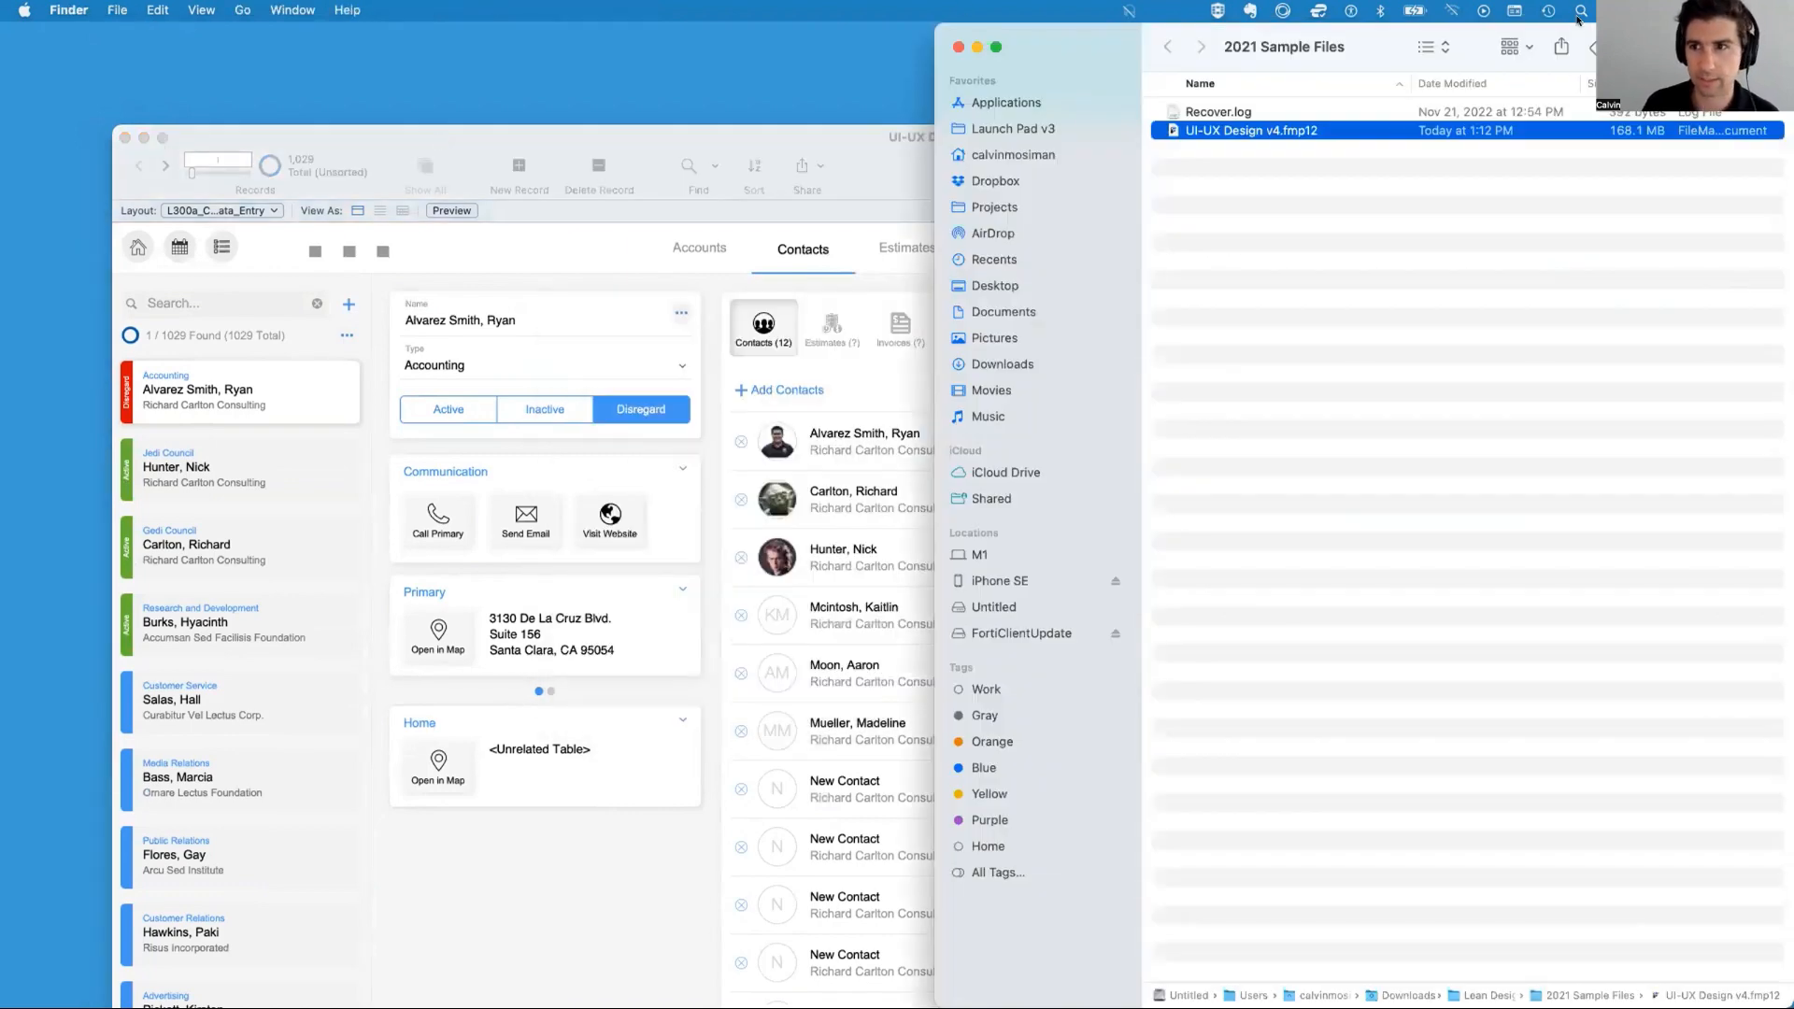
pyautogui.moveTo(1566, 28); pyautogui.dragTo(992, 138)
pyautogui.moveTo(566, 296); pyautogui.dragTo(411, 285)
pyautogui.click(227, 131)
pyautogui.press('super+w')
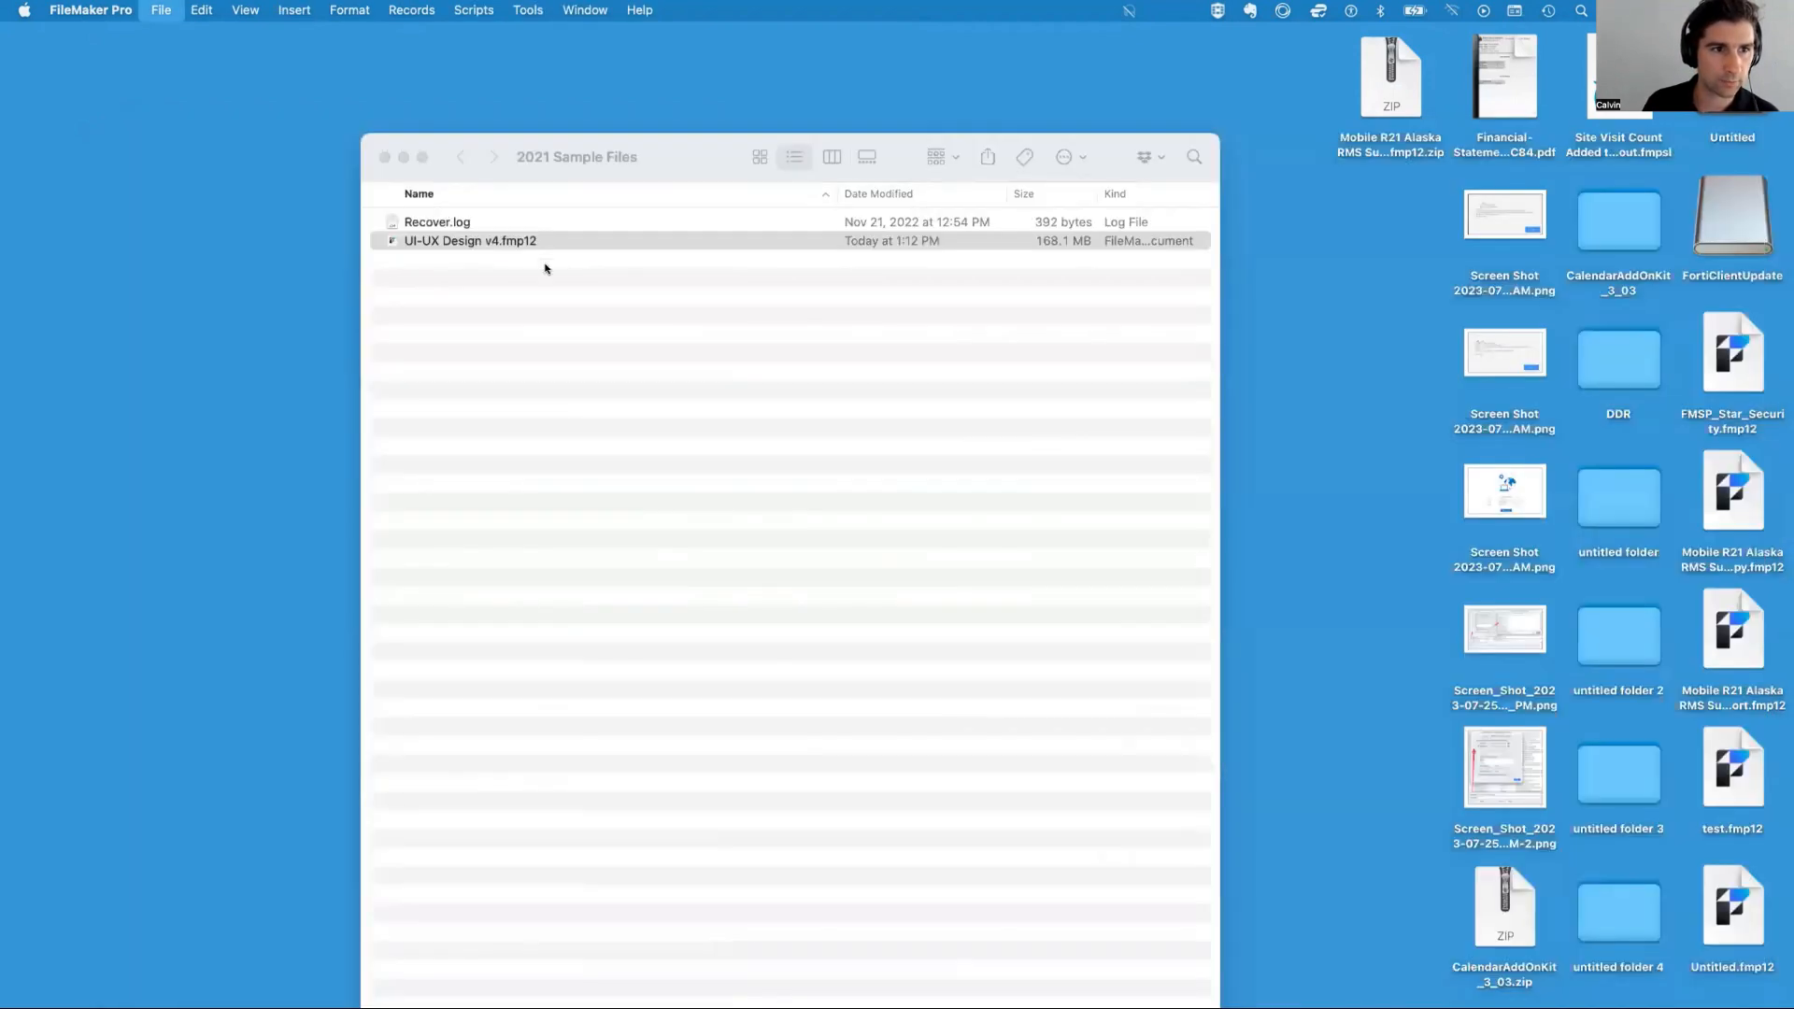
# Reopen UI-UX Design v4.fmp12 and sign in with the Test account name
pyautogui.doubleClick(521, 243)
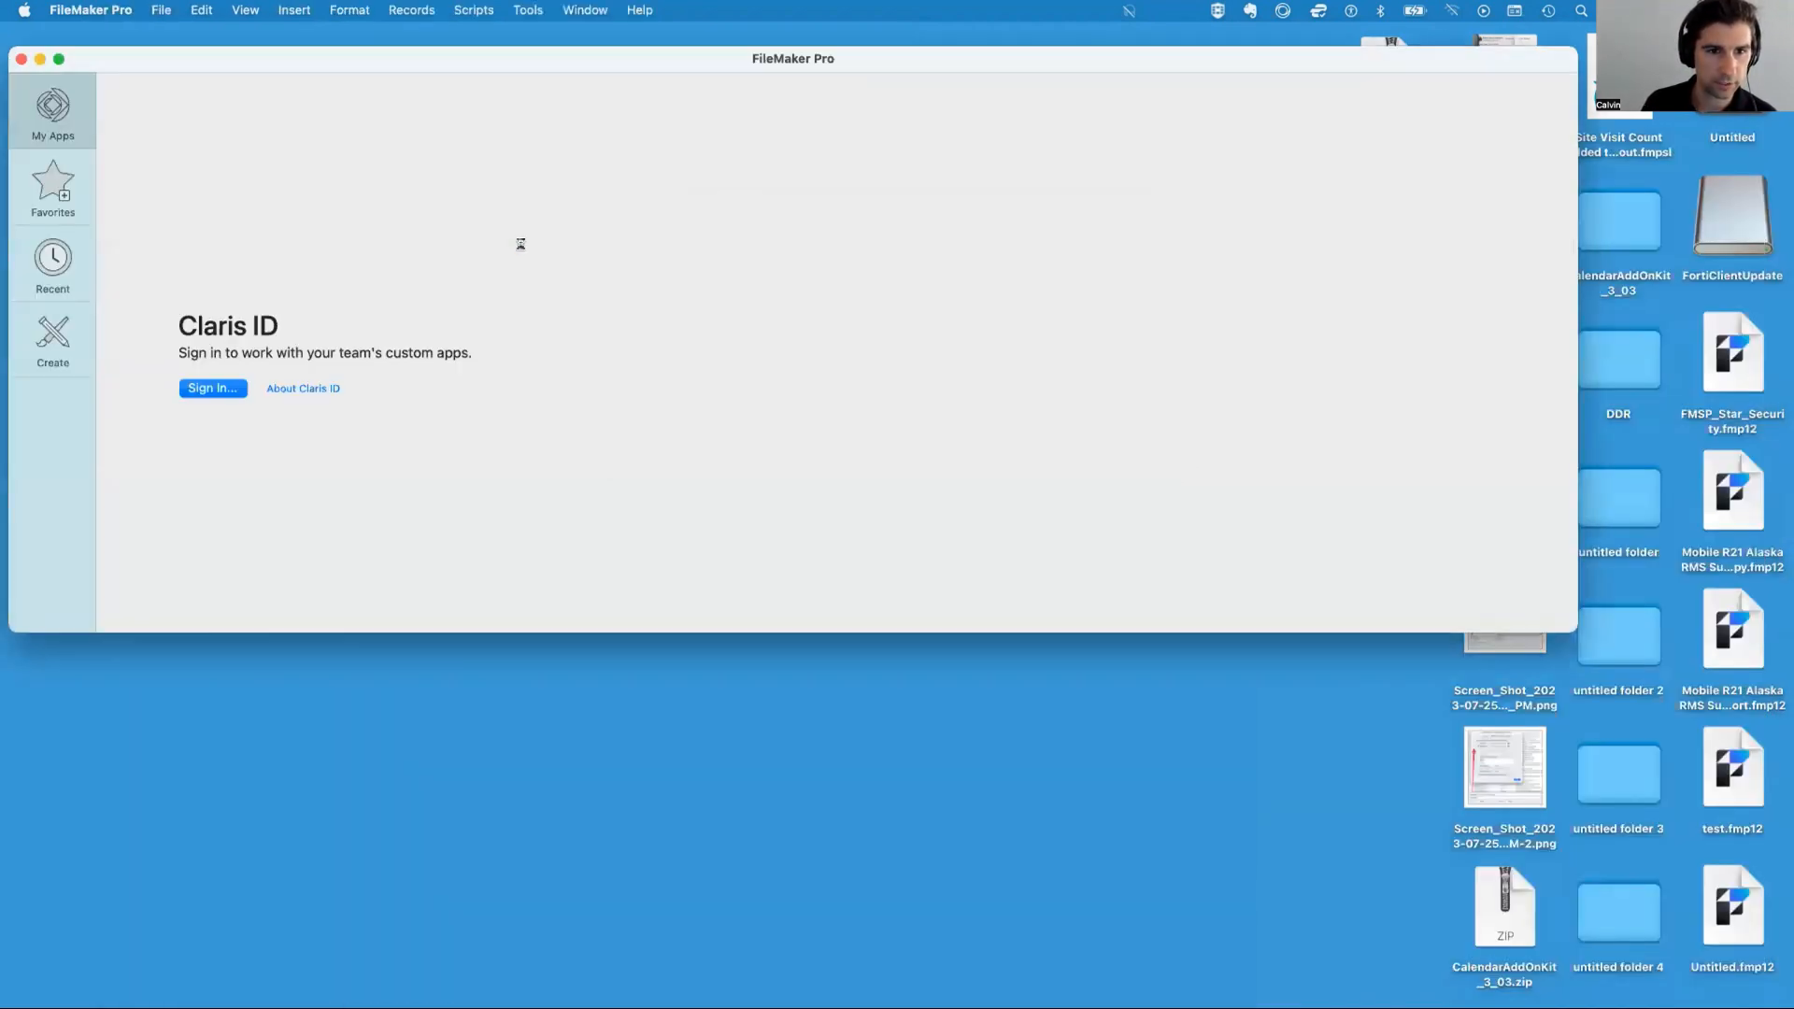
pyautogui.hotkey('shift', 'Tab')
pyautogui.write('test')
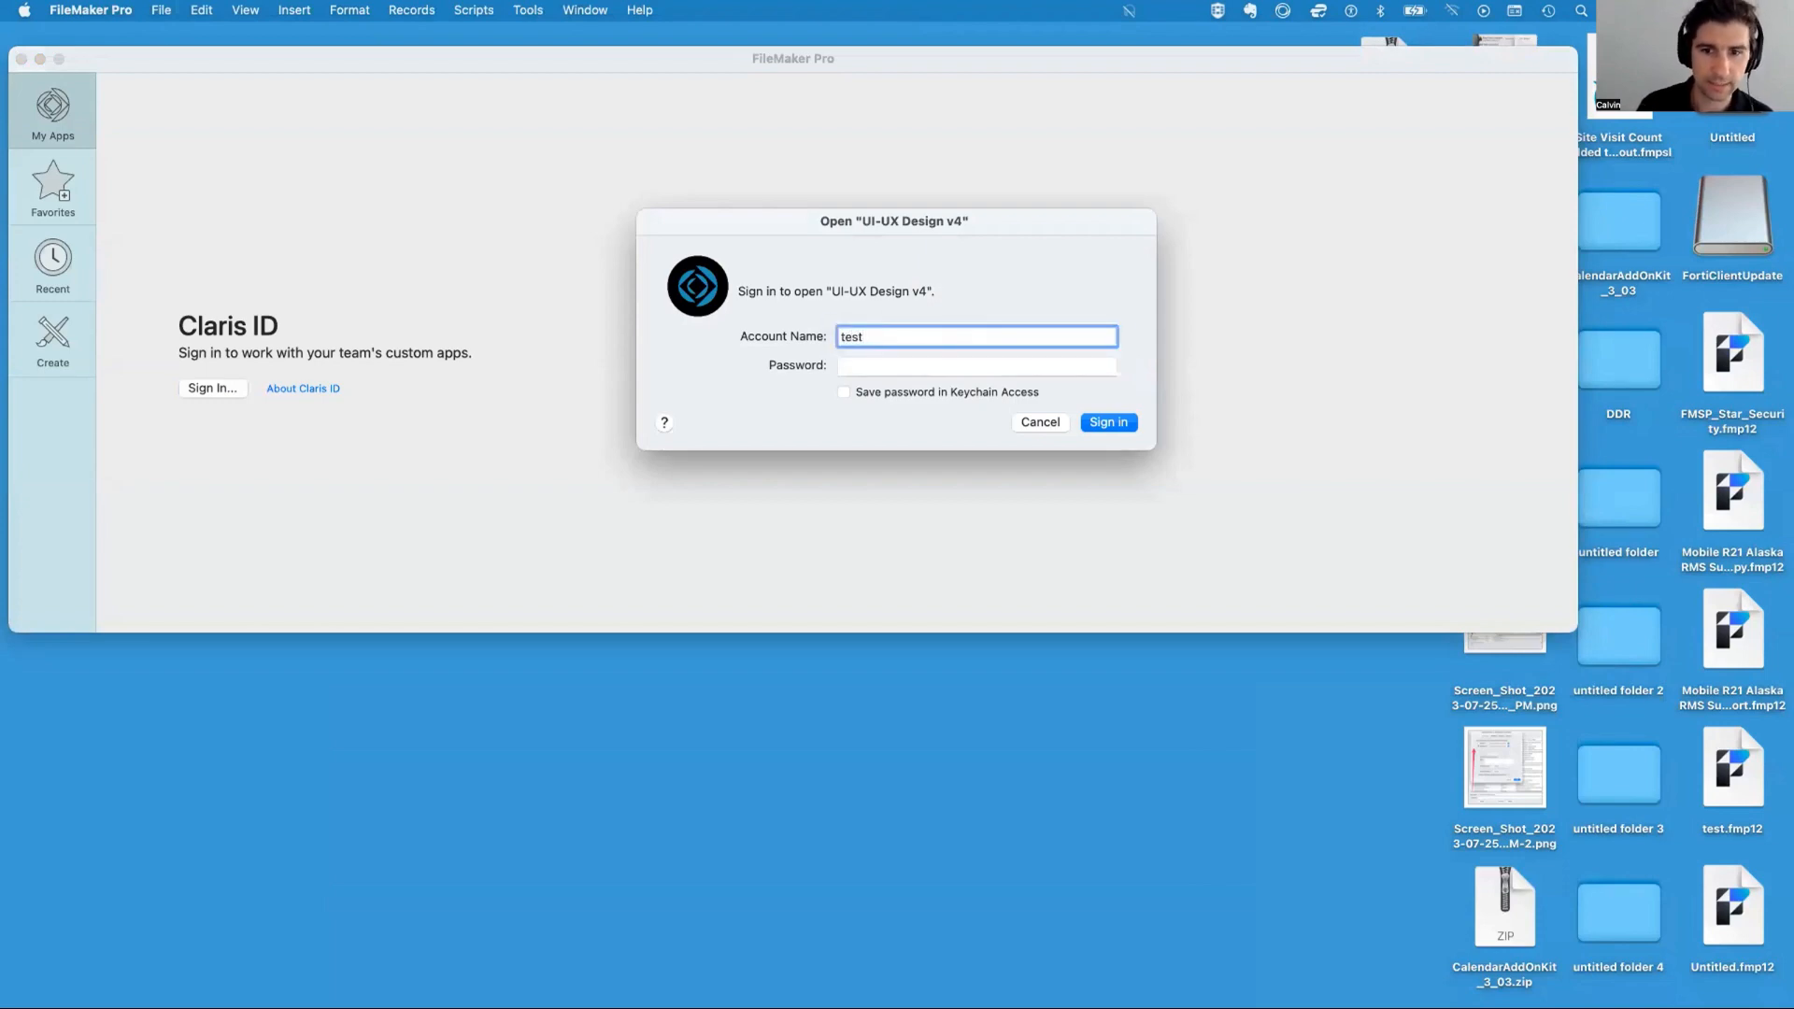
pyautogui.press('Return')
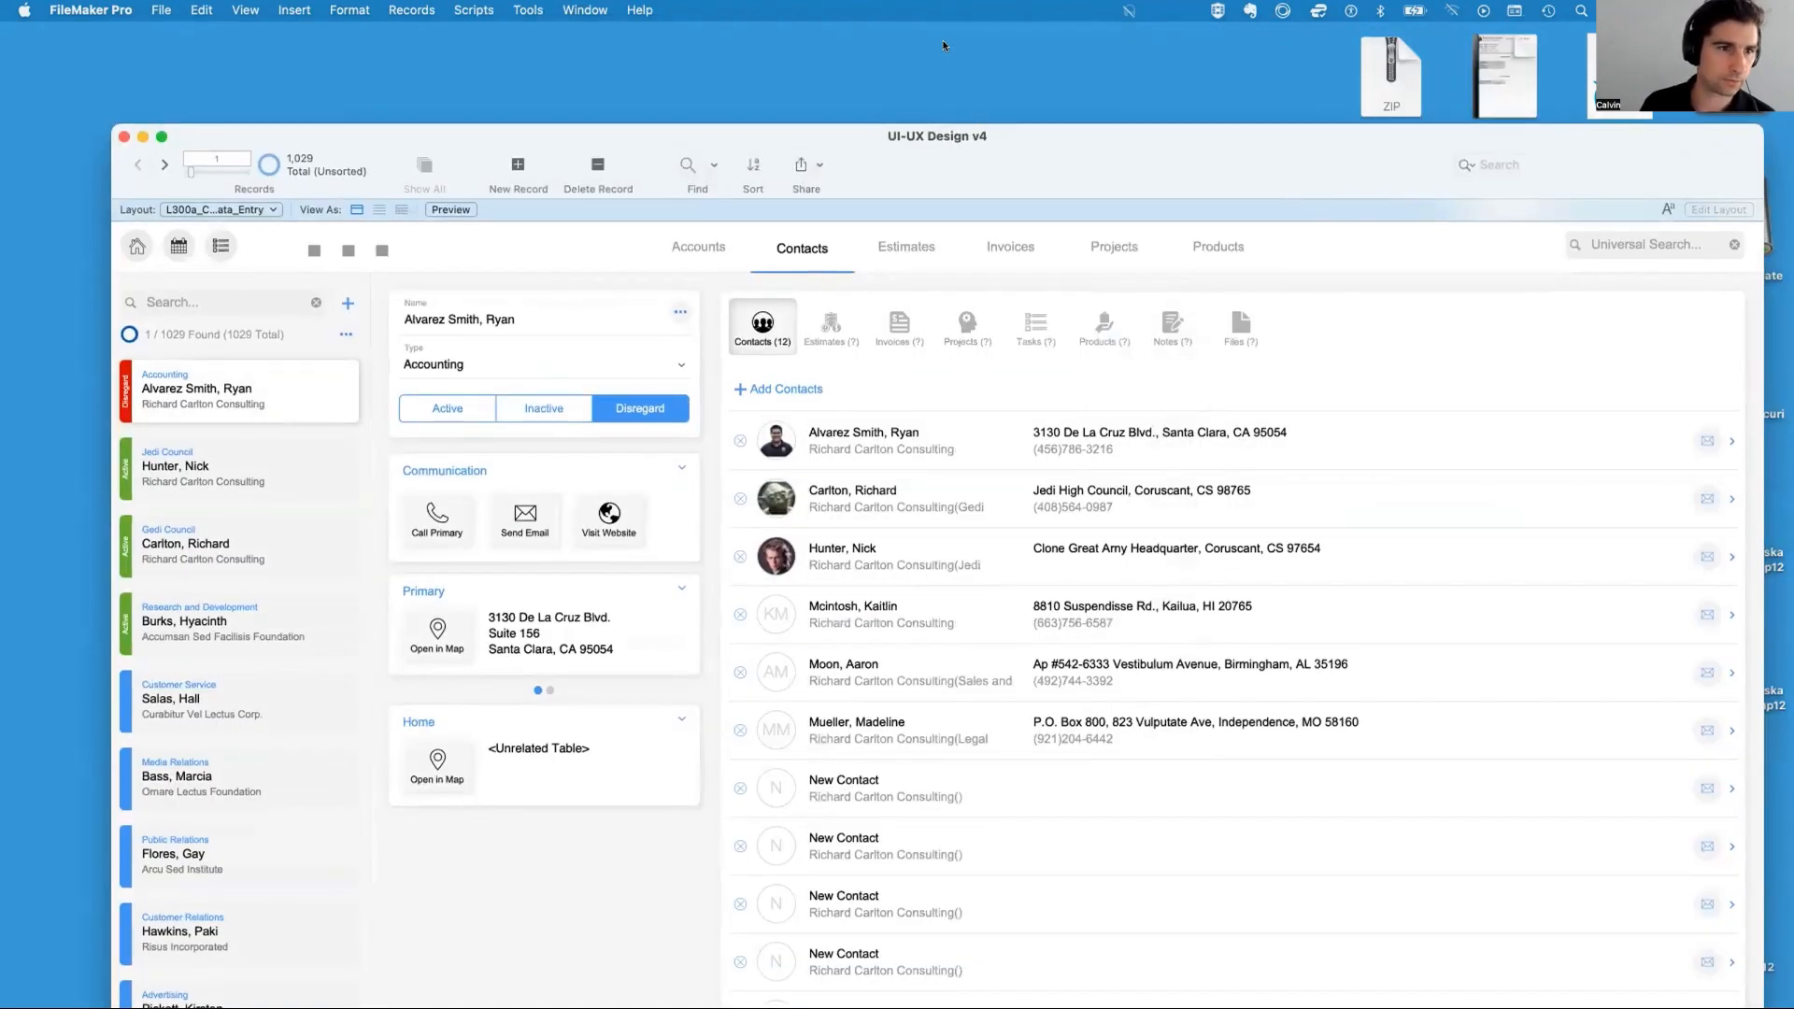
# Check the Data Viewer and the file management commands while signed in as Test
pyautogui.moveTo(234, 137); pyautogui.dragTo(191, 26)
pyautogui.click(160, 10)
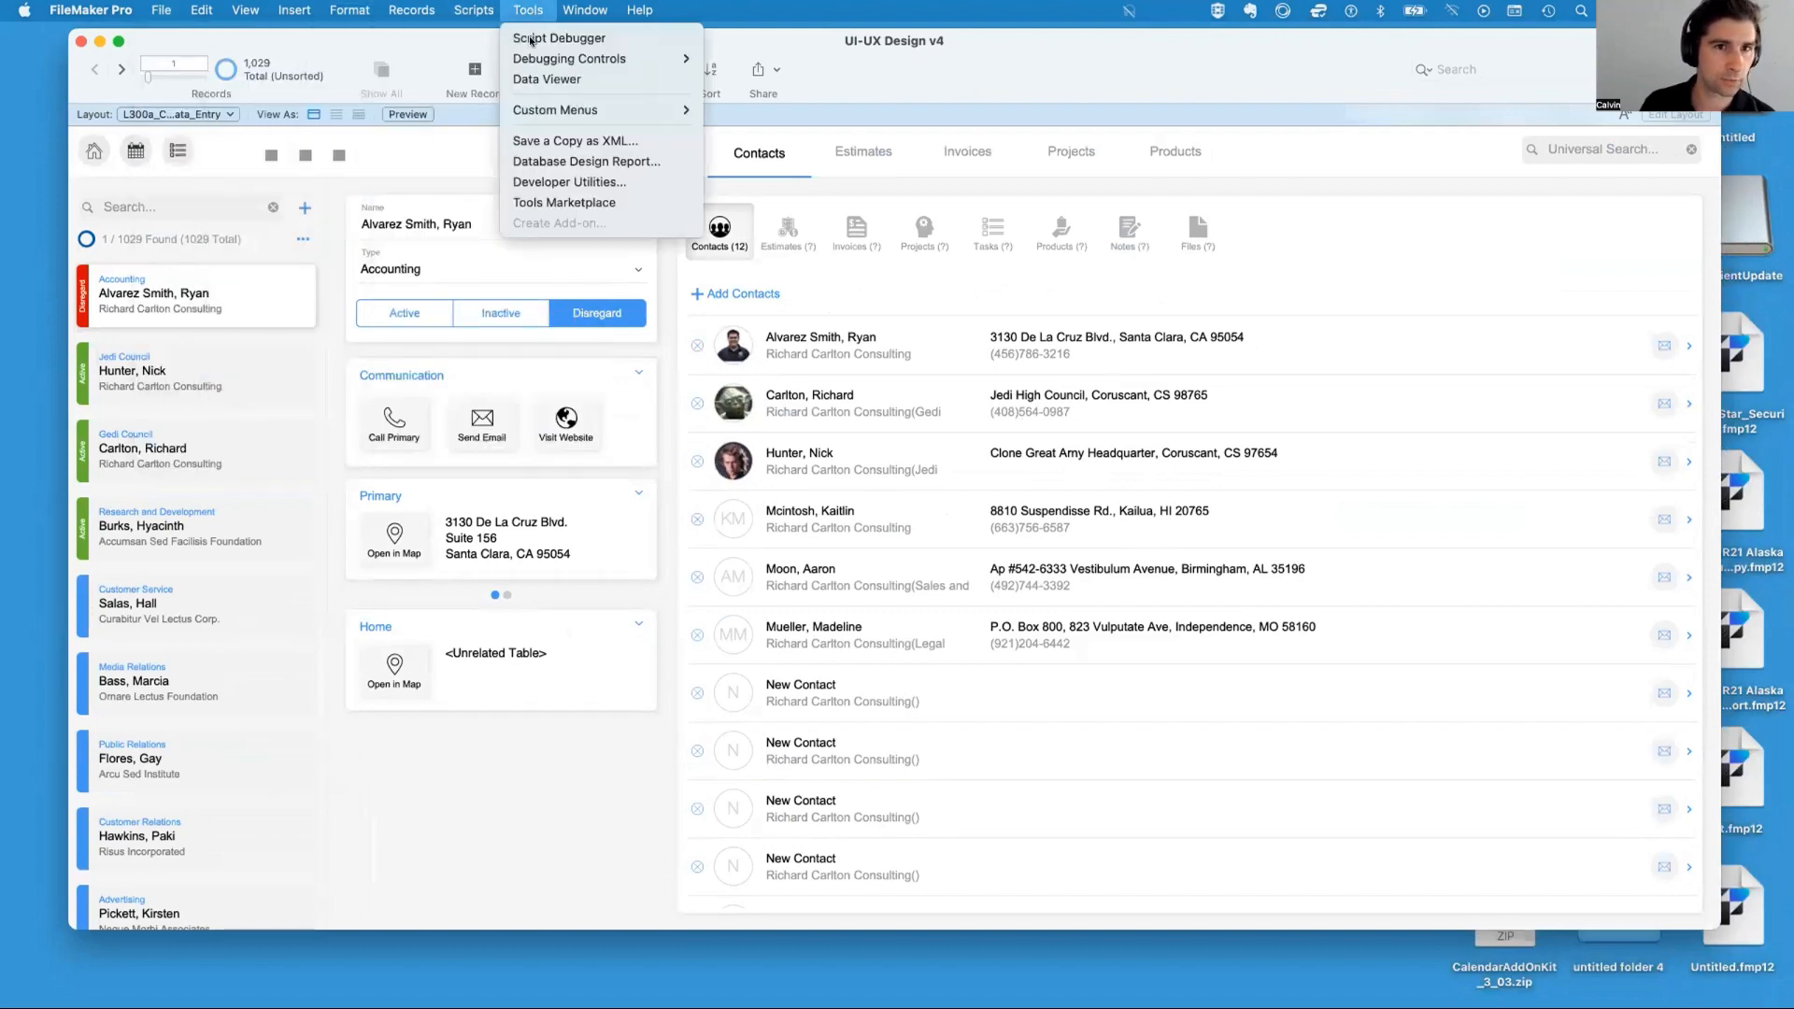
pyautogui.click(857, 564)
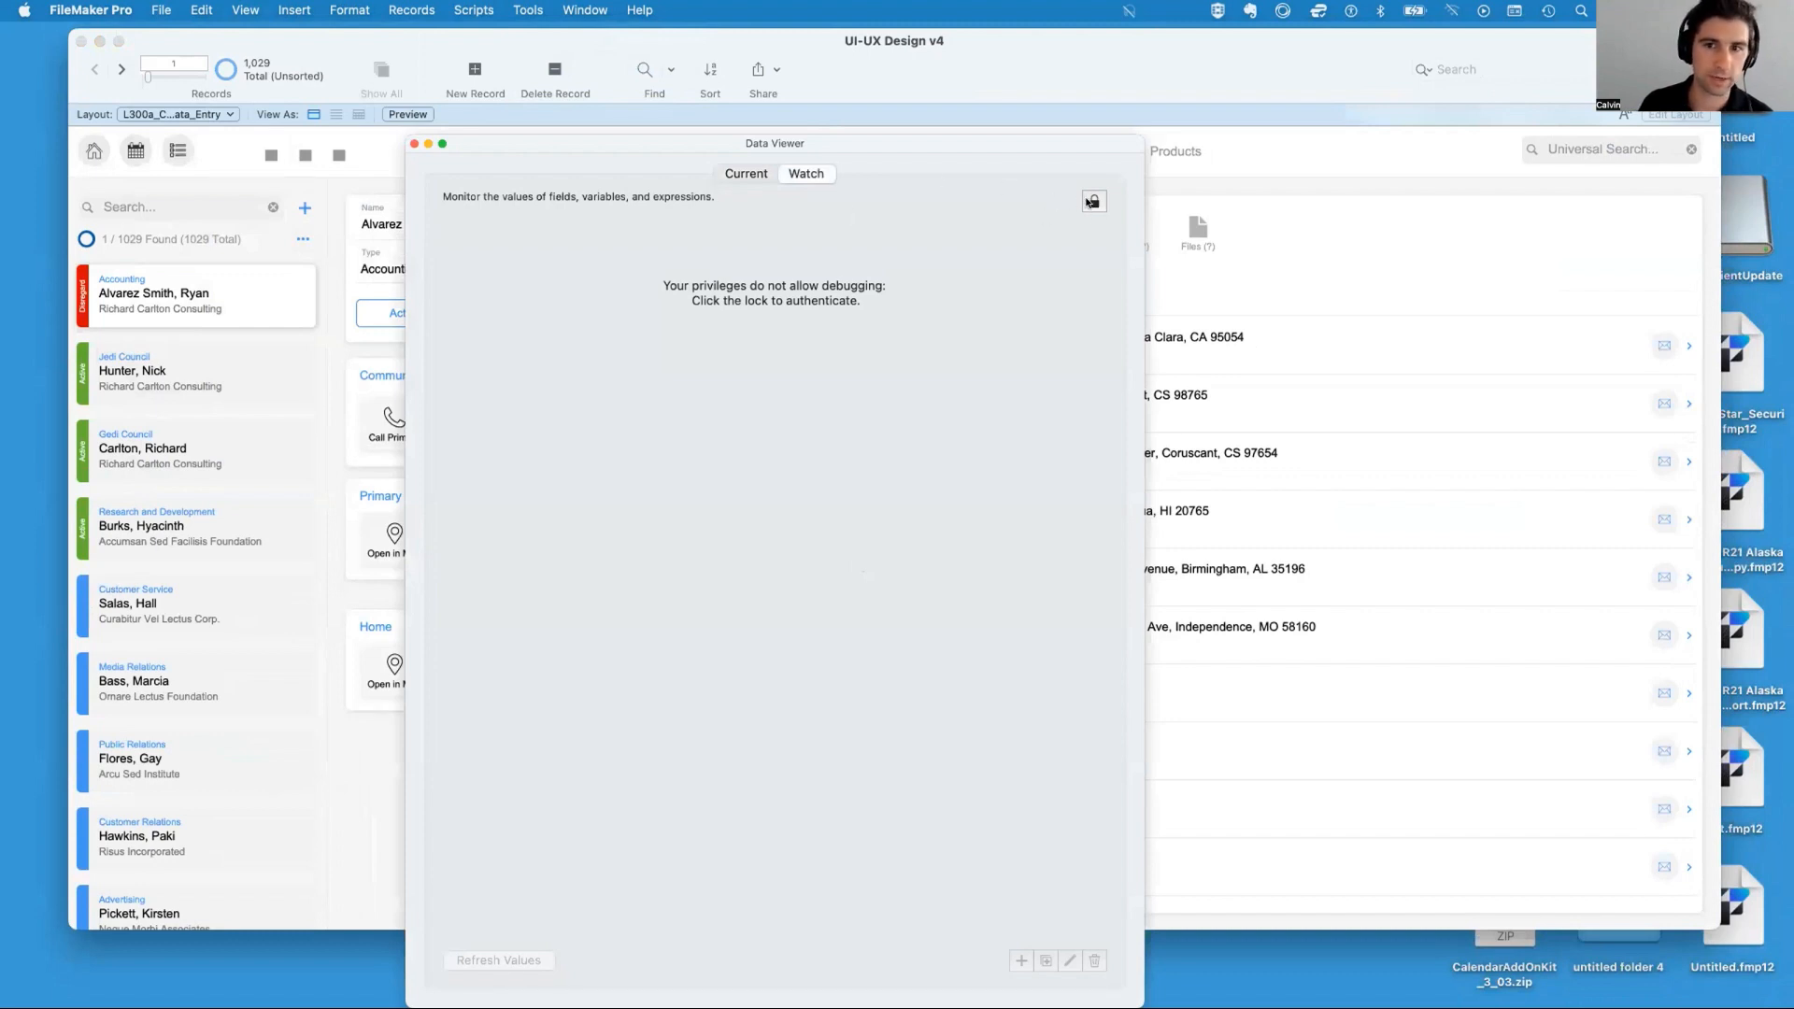
pyautogui.click(412, 143)
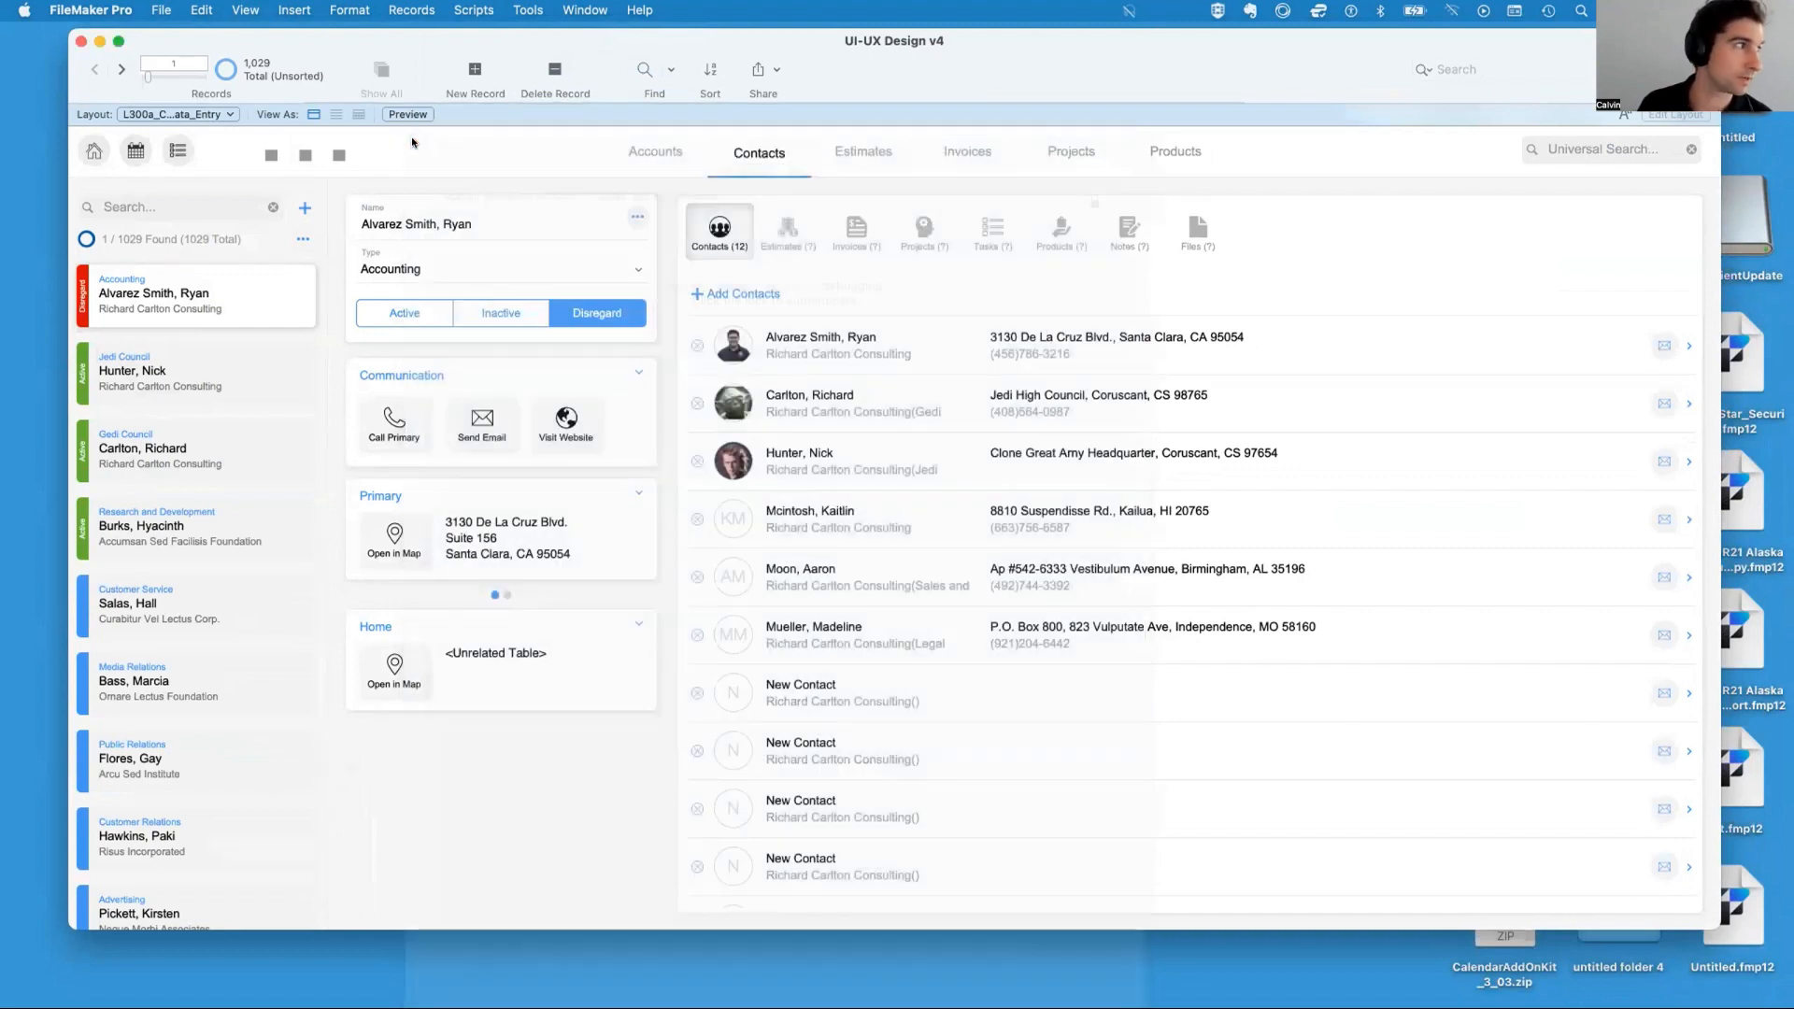
pyautogui.click(159, 11)
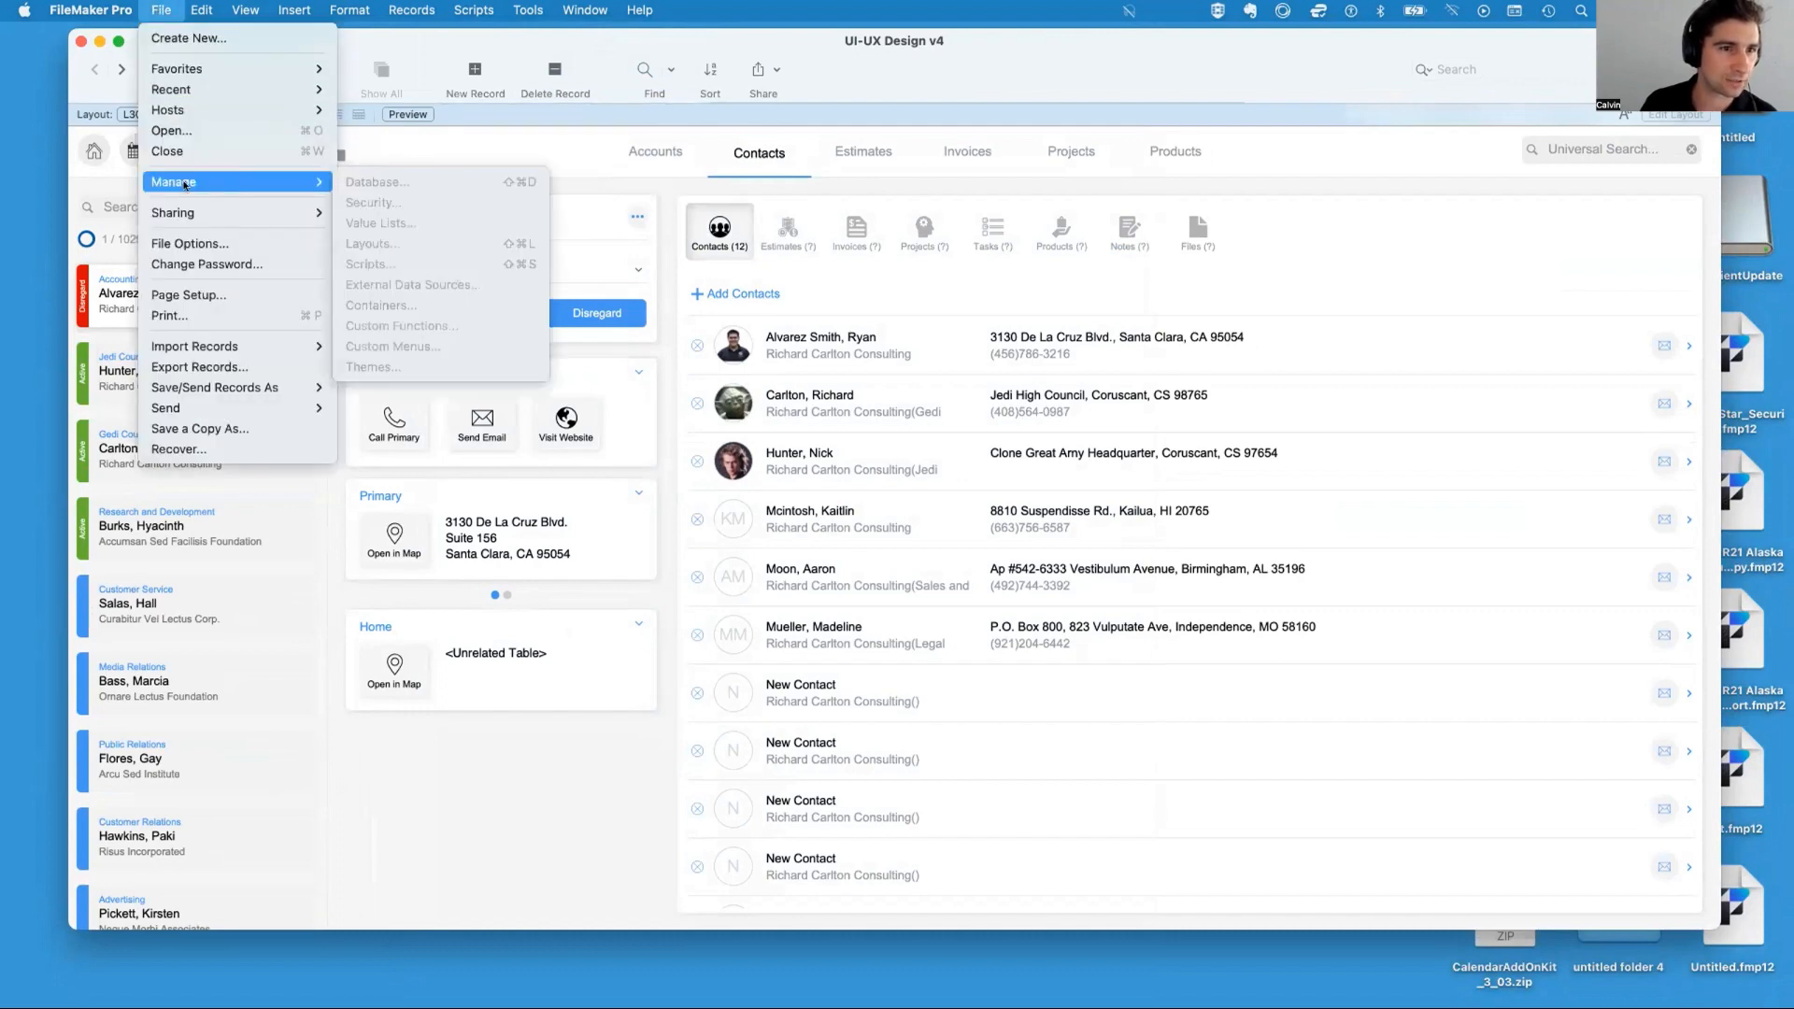
pyautogui.click(172, 8)
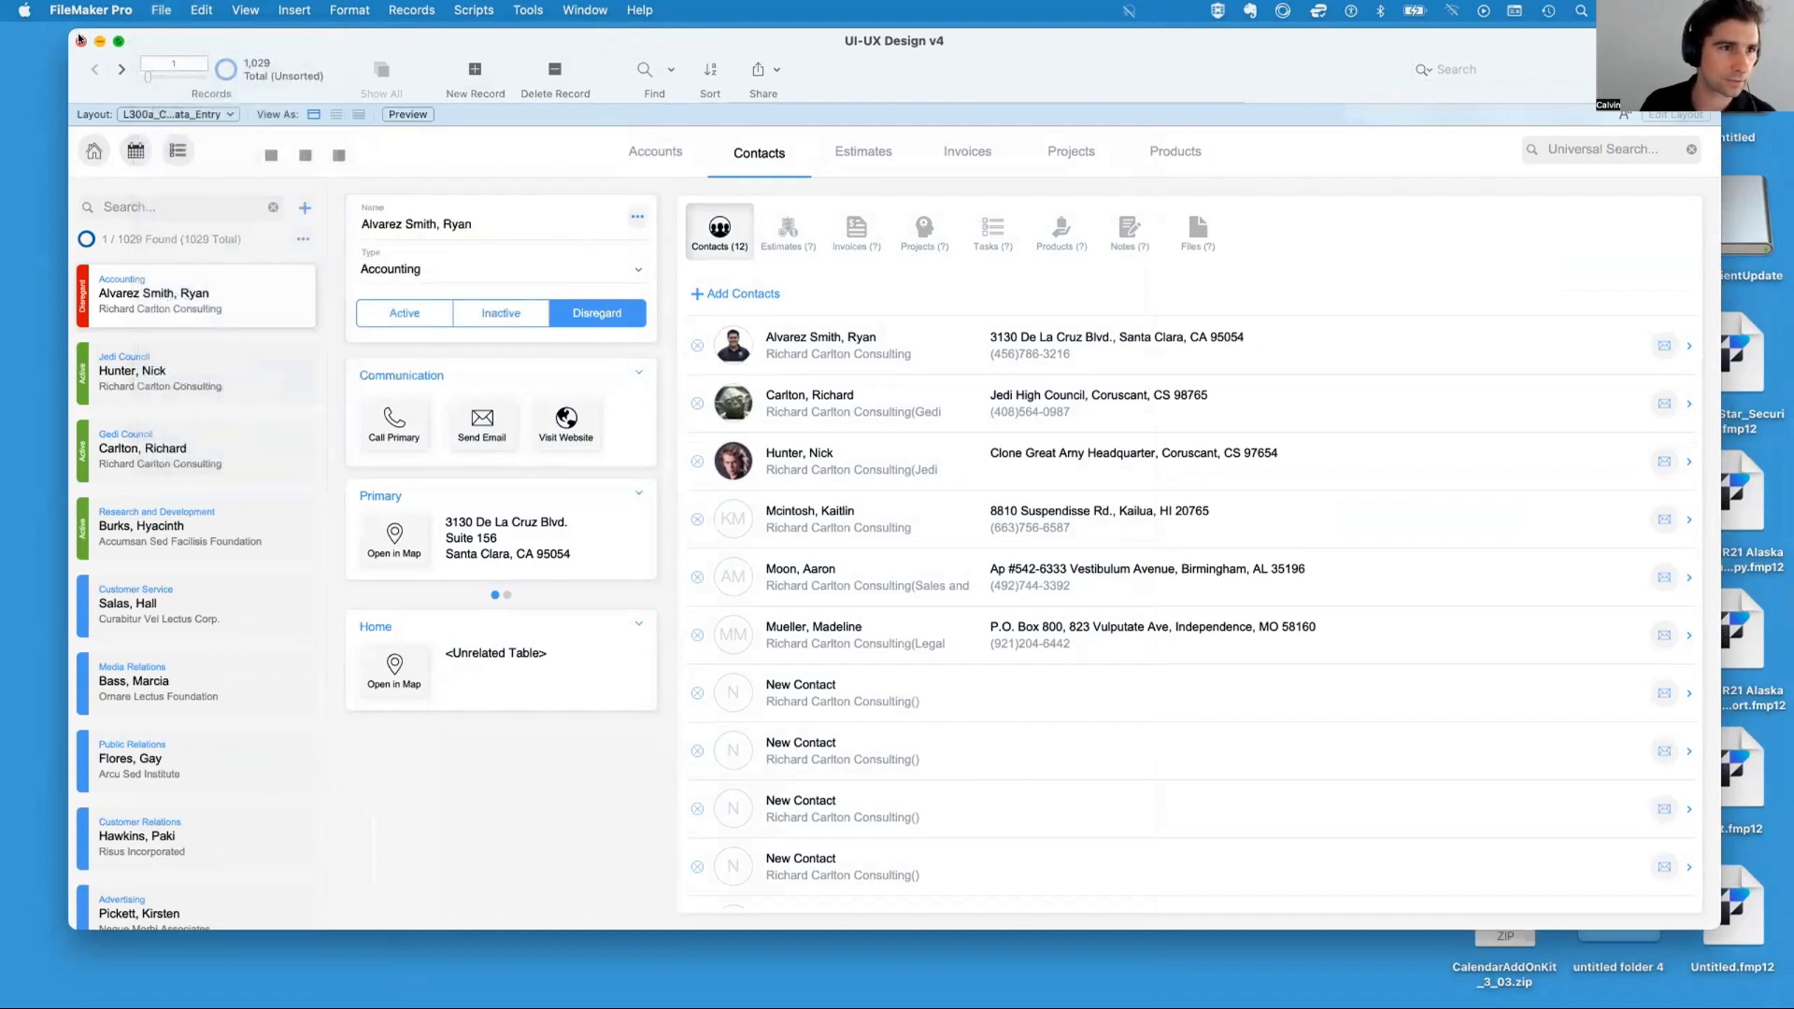
# Reveal UI-UX Design v4.fmp12 in Finder and open it again
pyautogui.press('super+space')
pyautogui.write('ui ux')
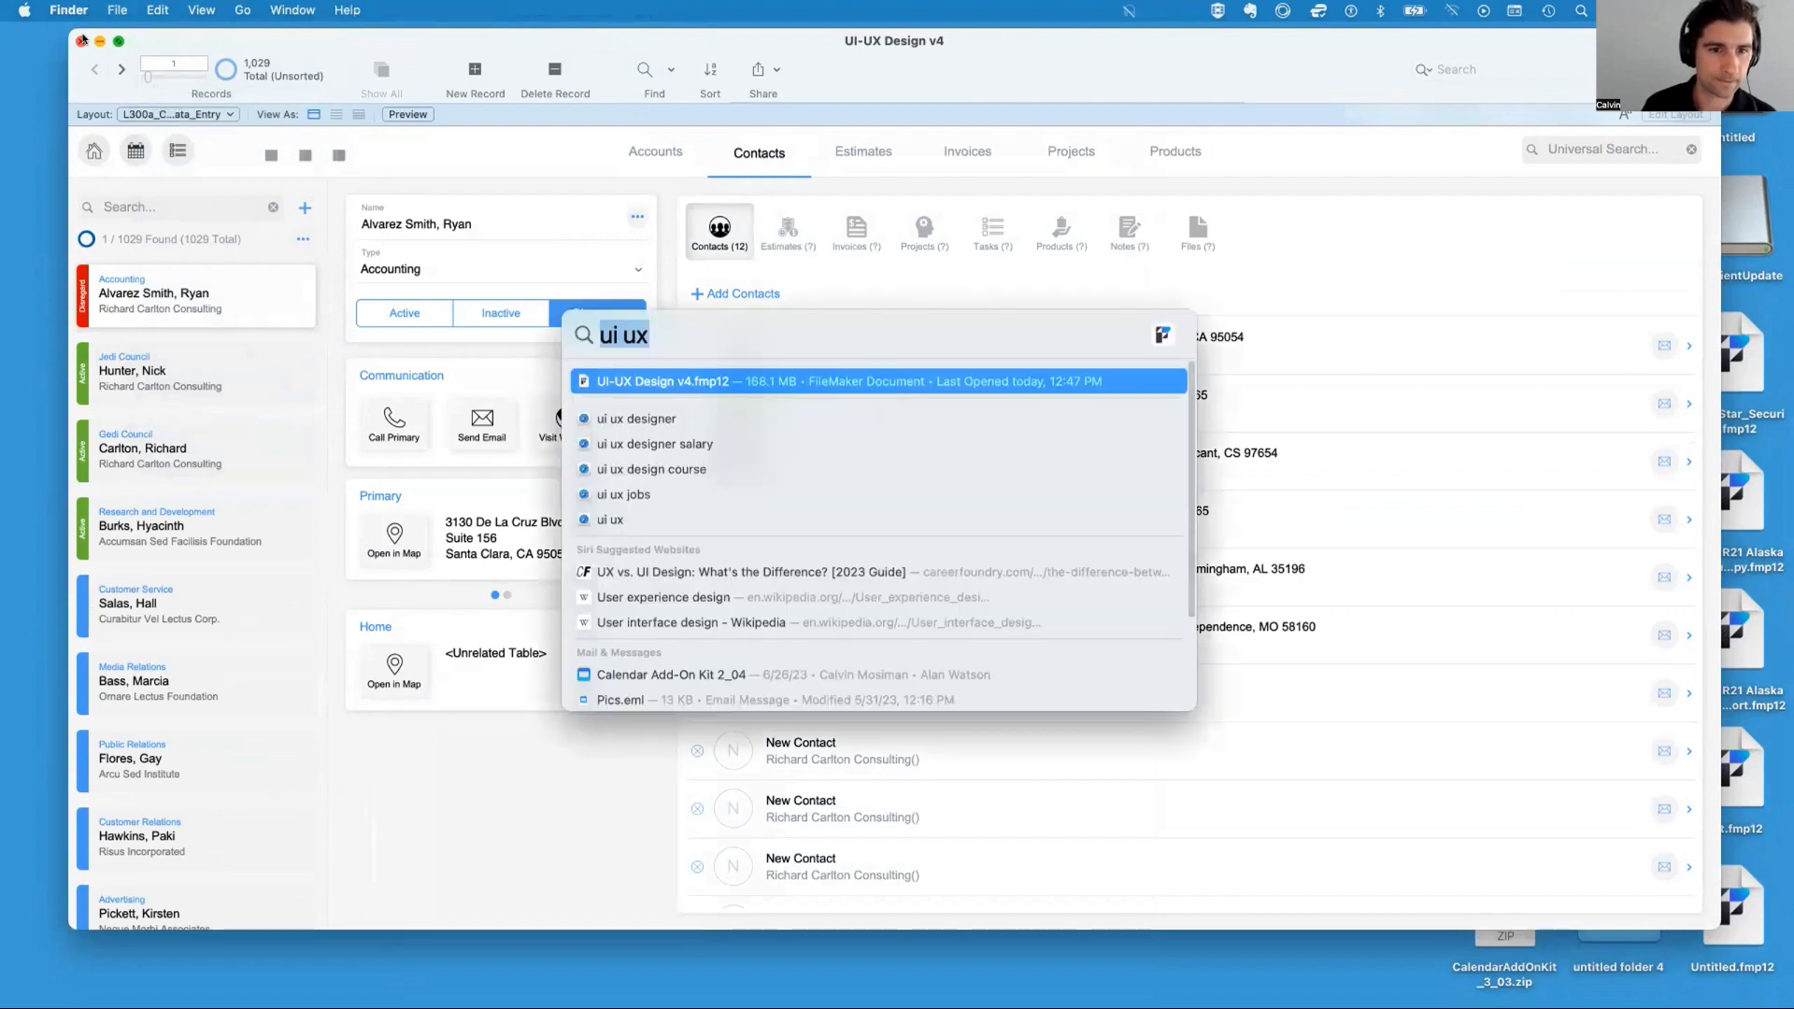
pyautogui.press('super+Return')
pyautogui.click(82, 41)
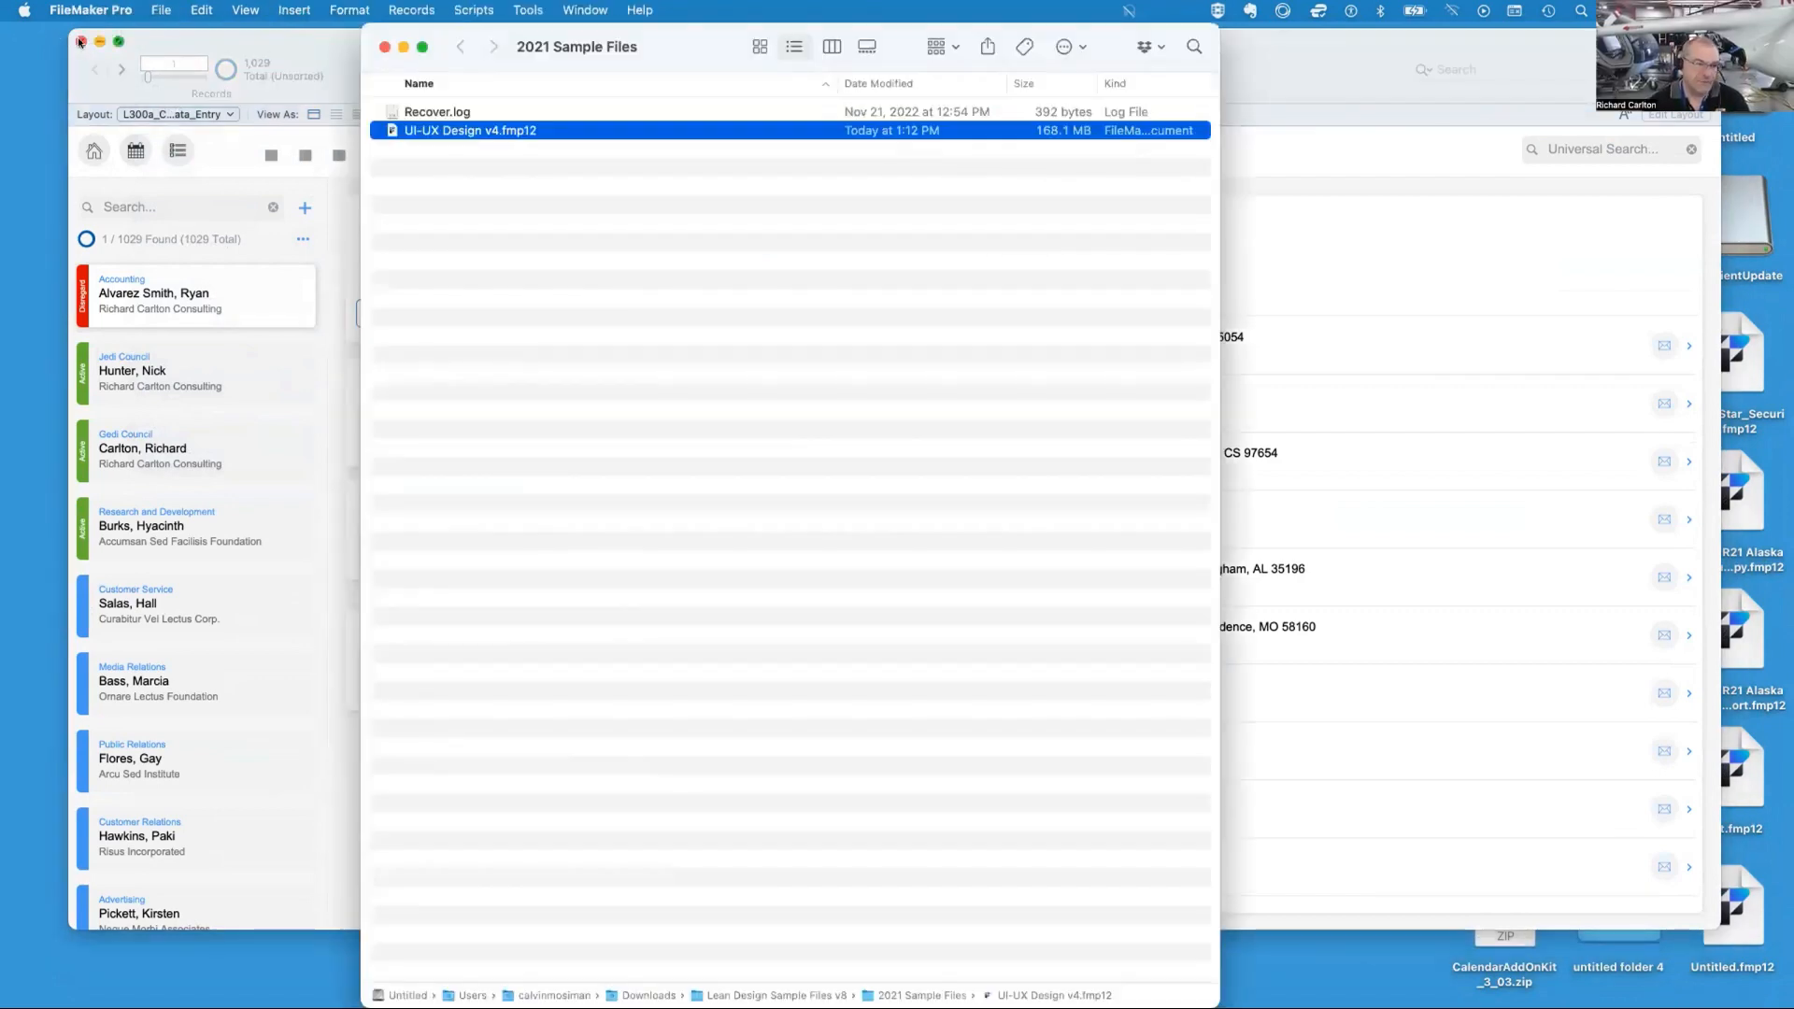
pyautogui.doubleClick(432, 130)
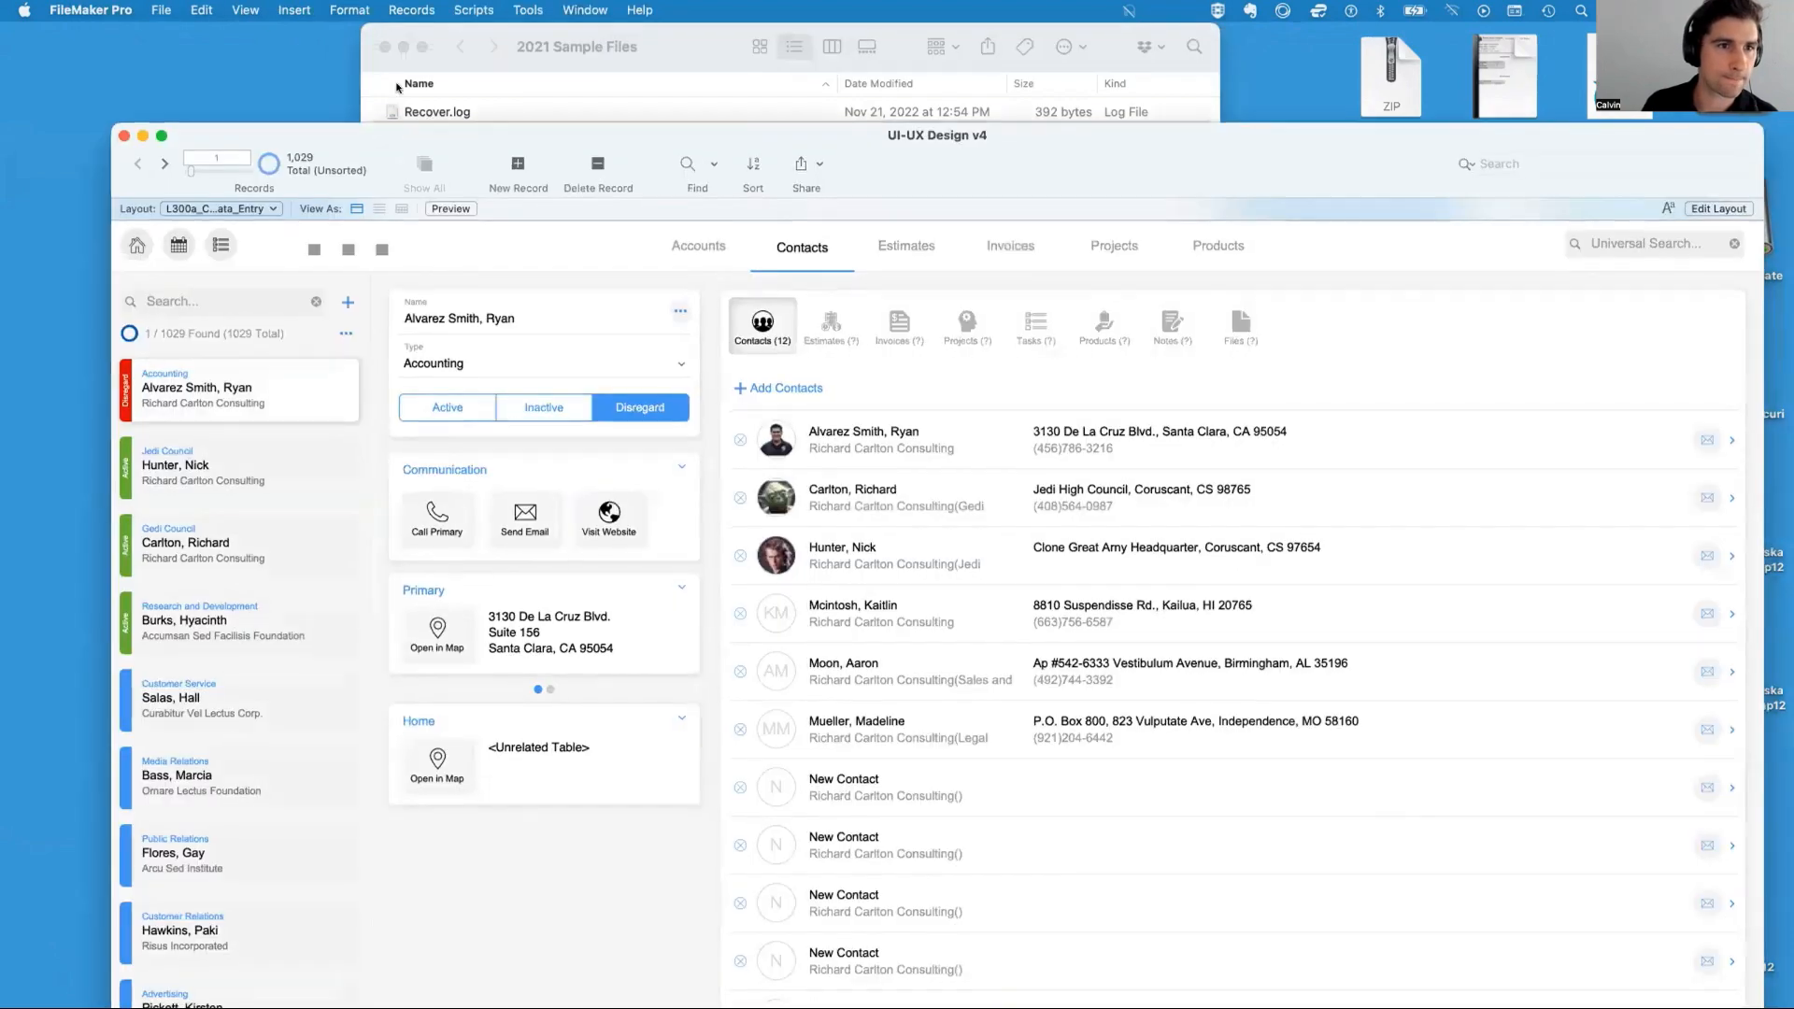
# Open the file's security settings and inspect the Data Entry Only privilege set assigned to the Test account
pyautogui.click(162, 10)
pyautogui.moveTo(184, 193)
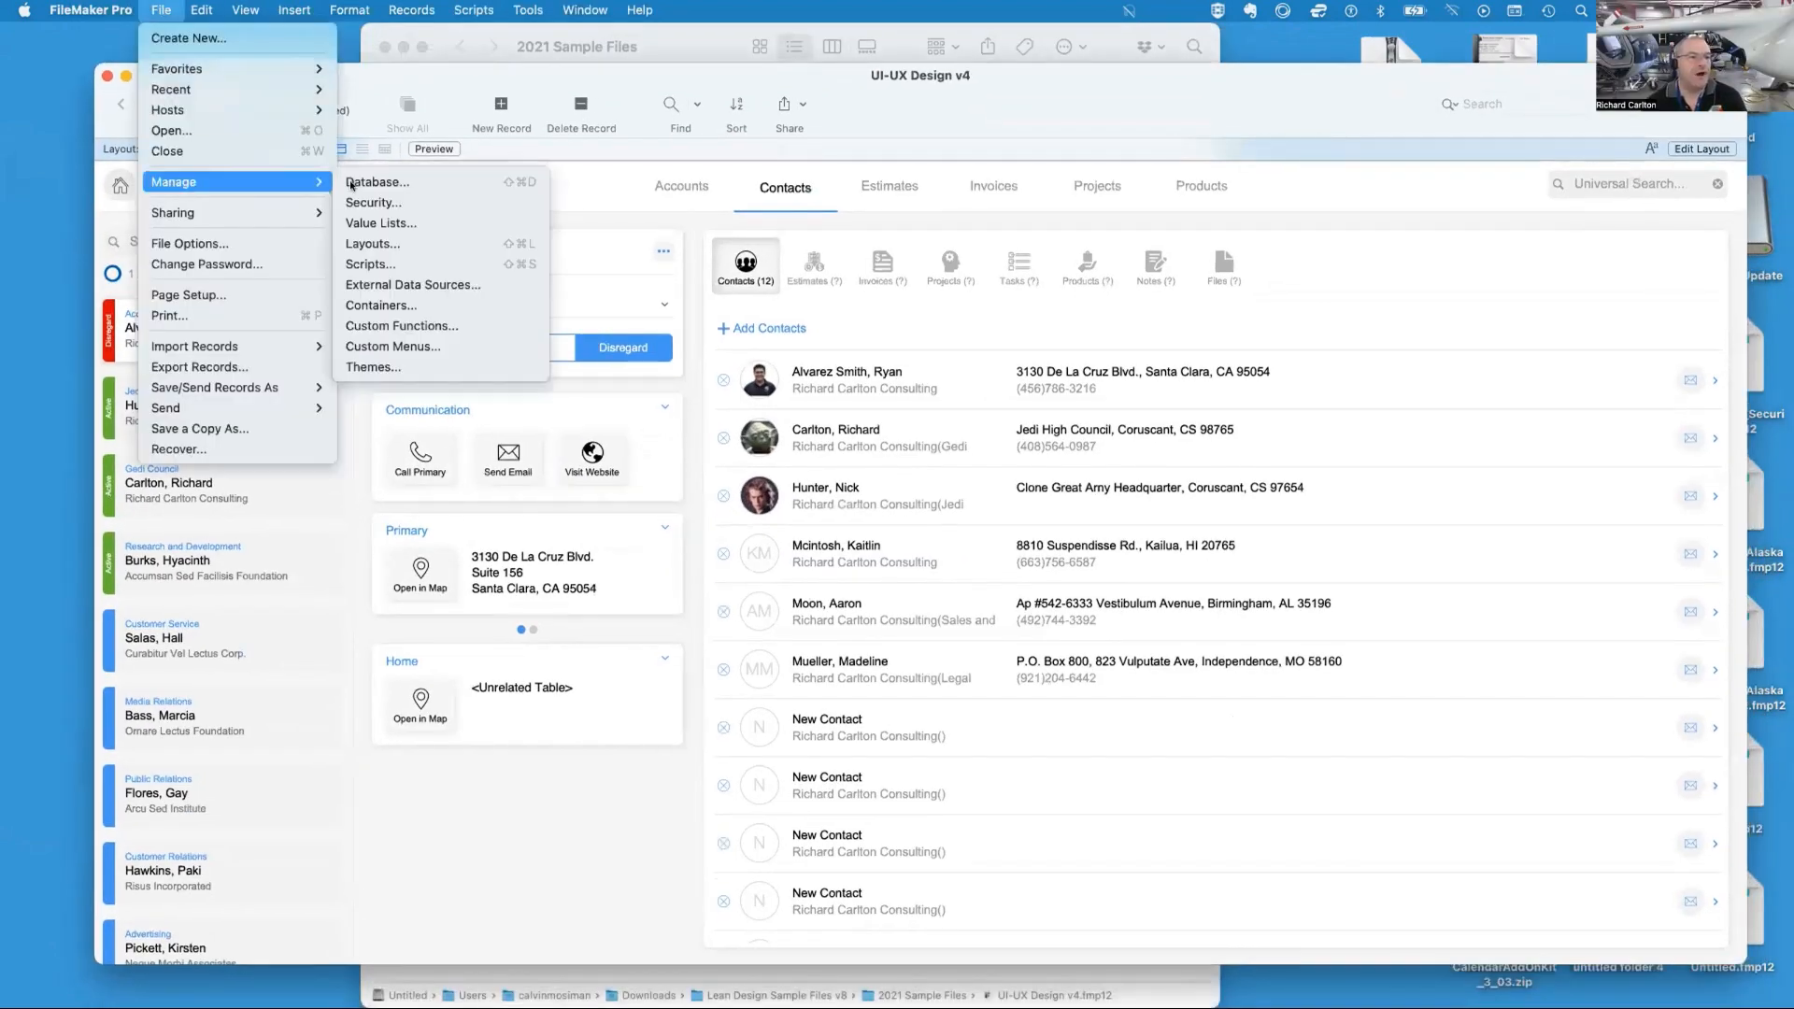
pyautogui.click(383, 197)
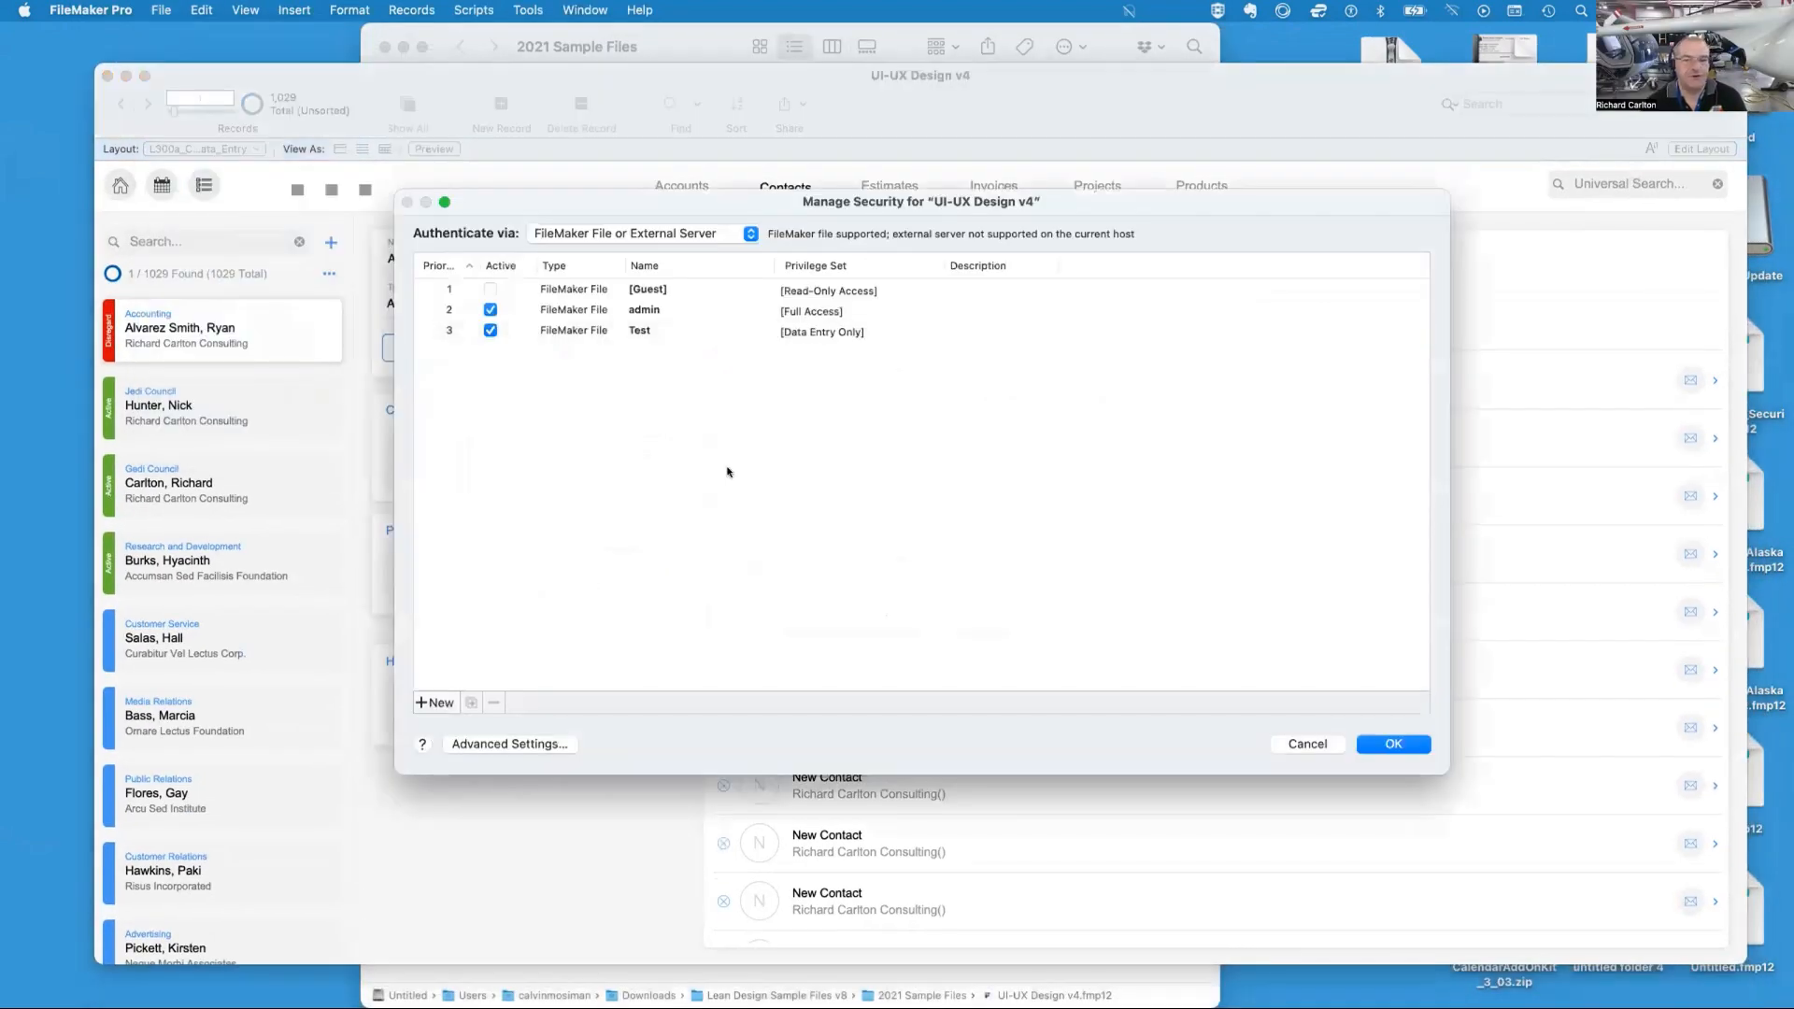
pyautogui.click(727, 333)
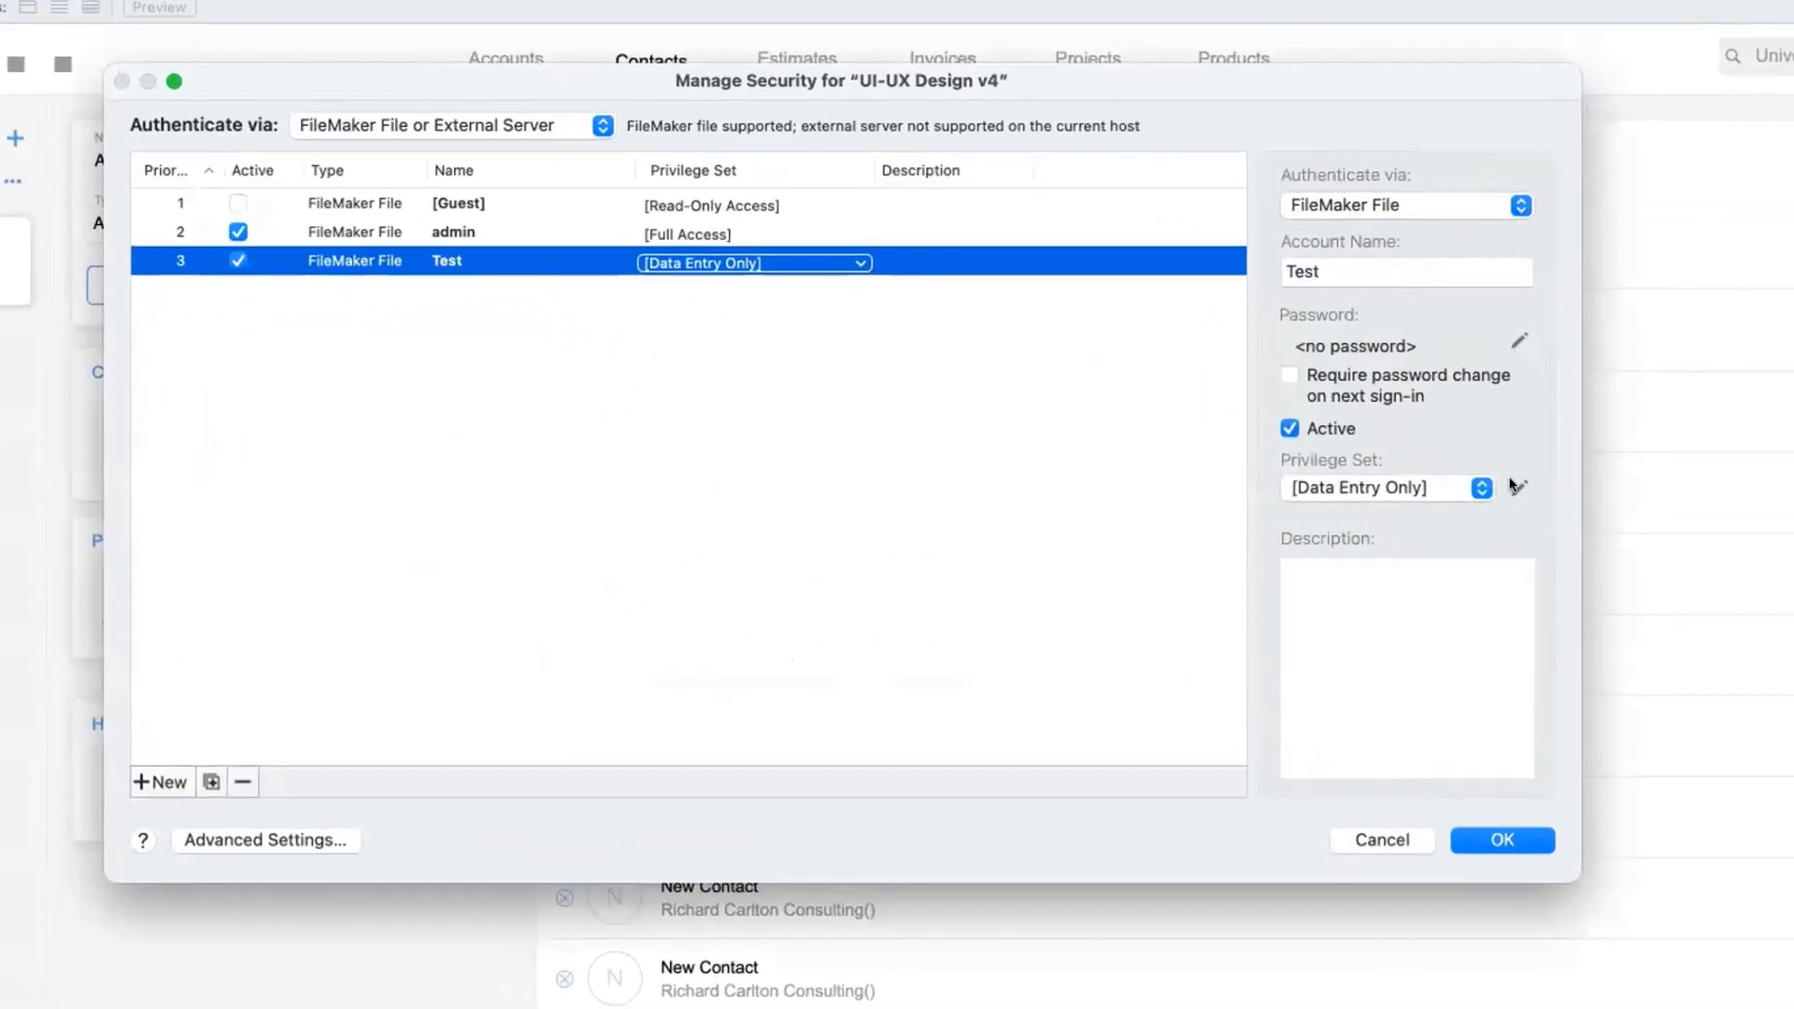
pyautogui.click(1500, 492)
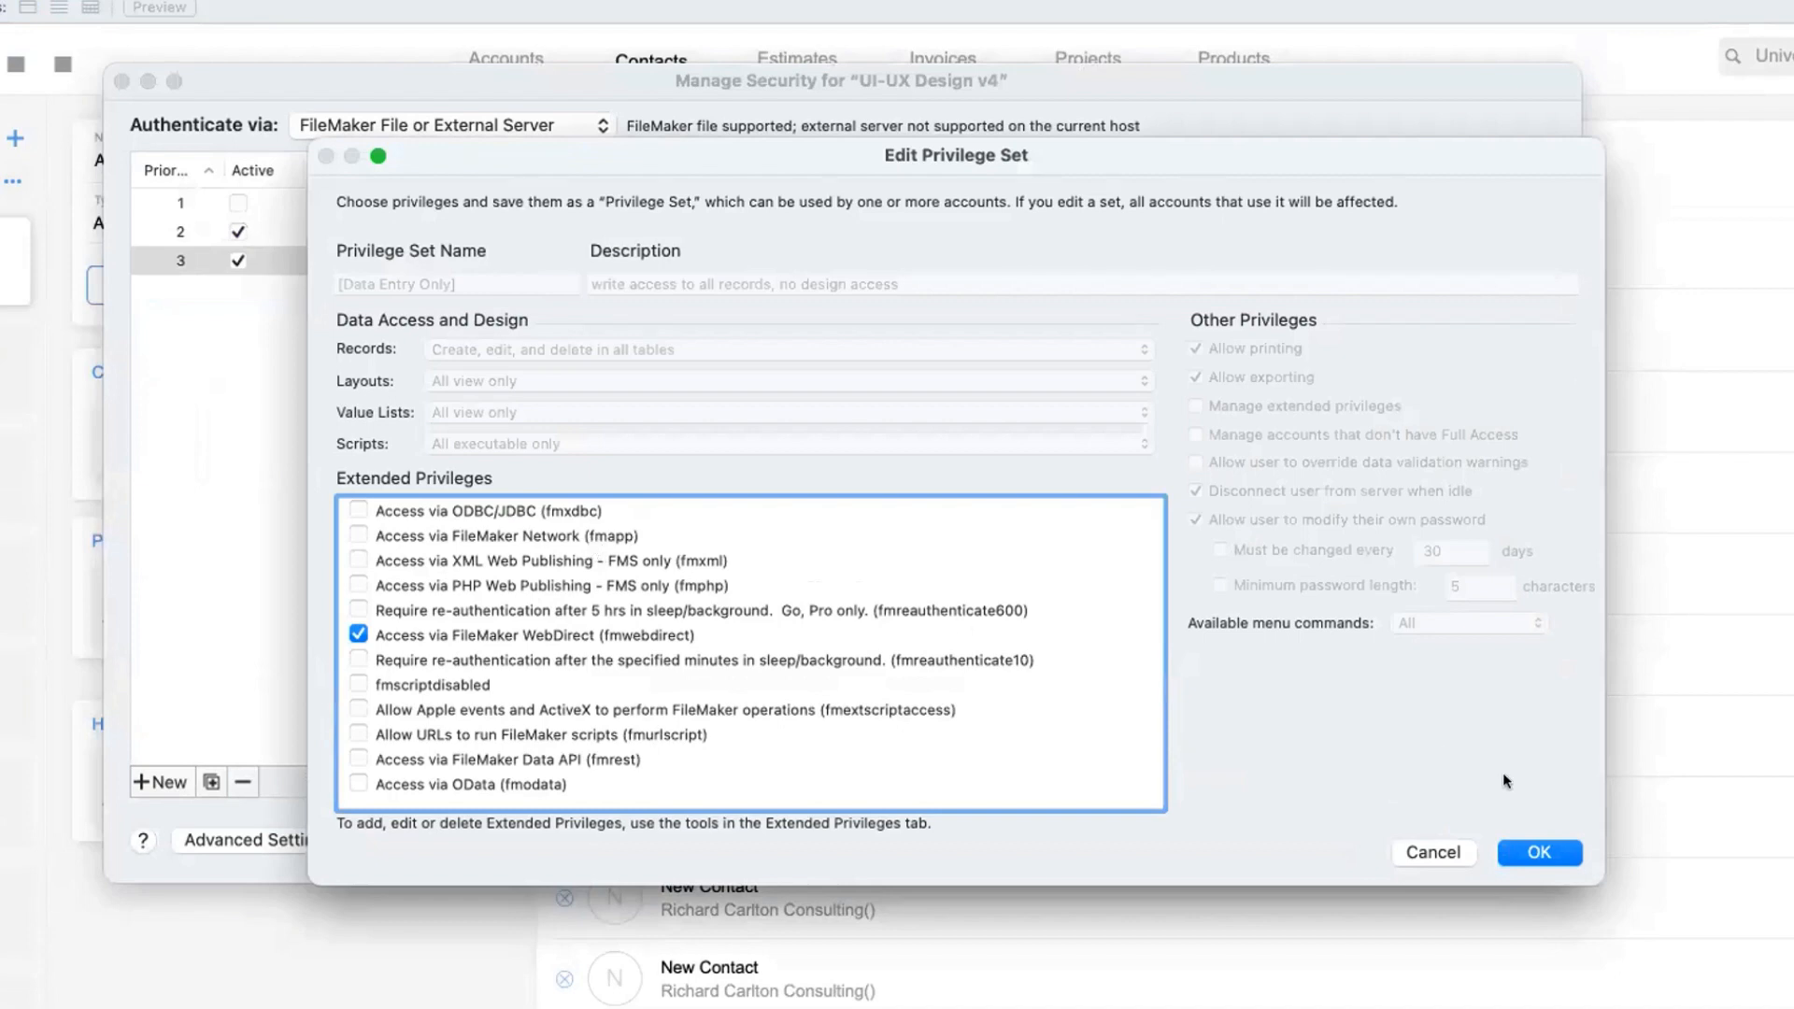
pyautogui.click(628, 542)
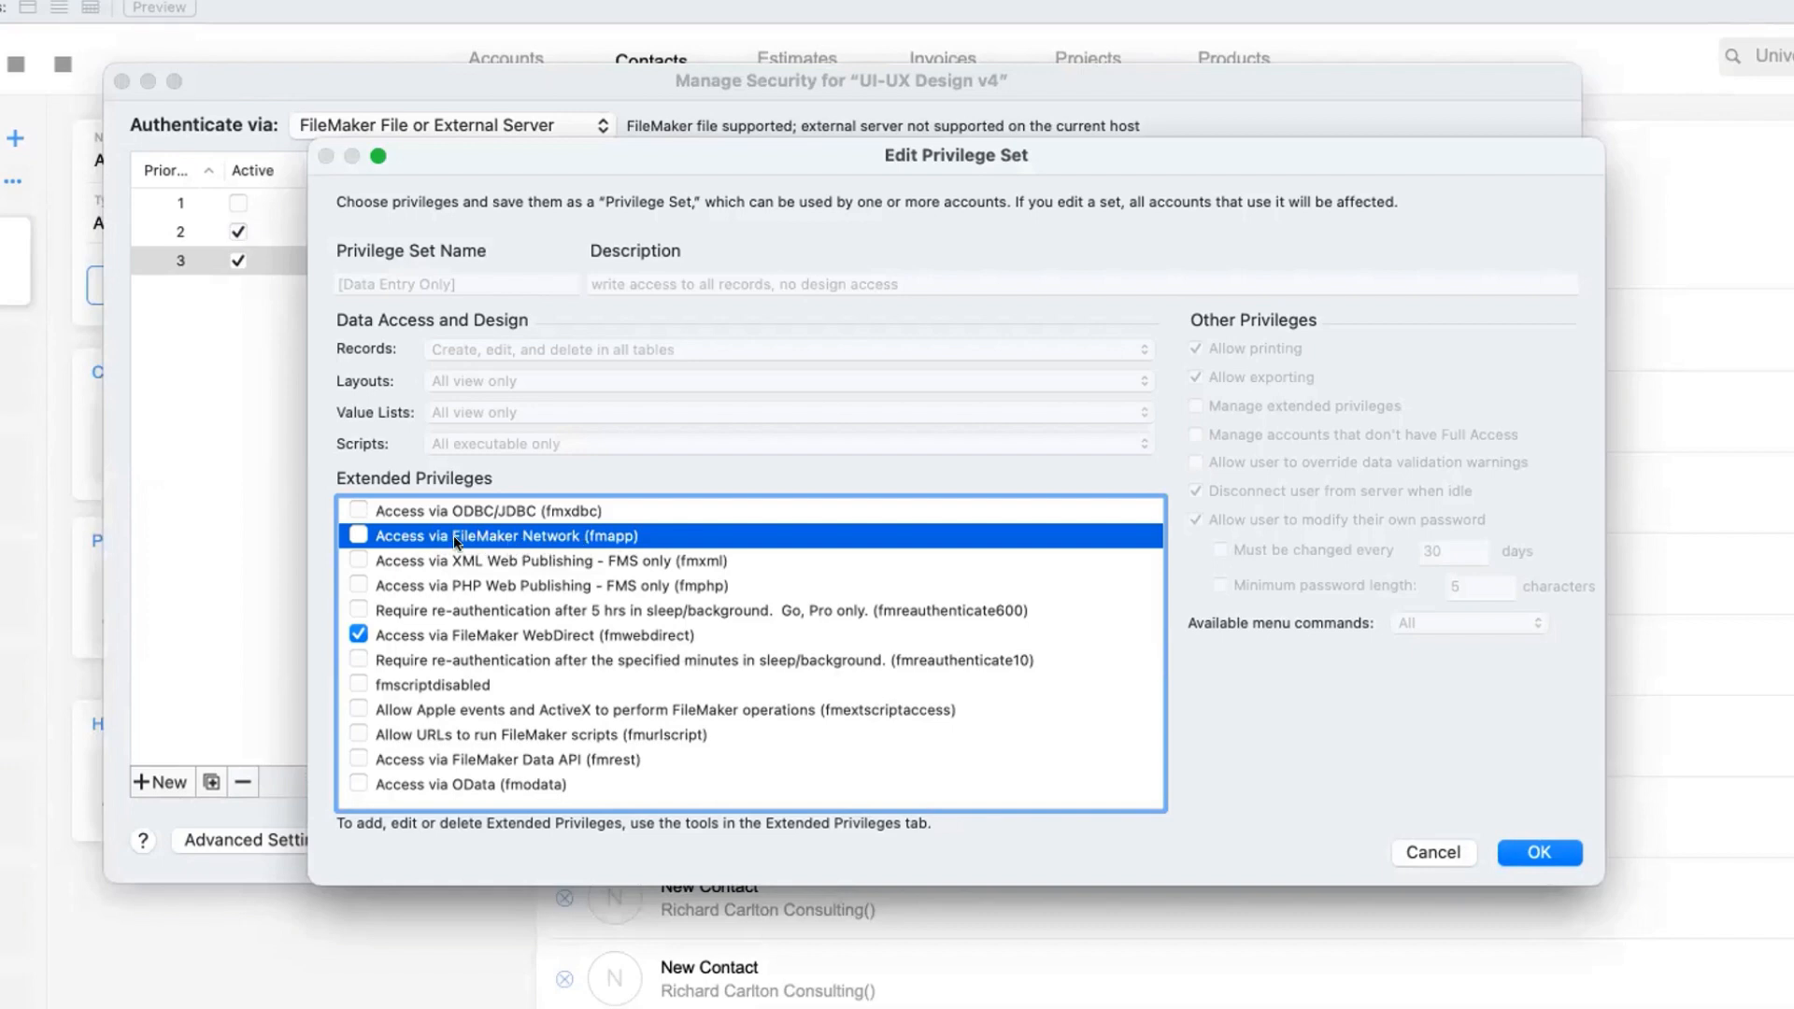
pyautogui.click(1534, 852)
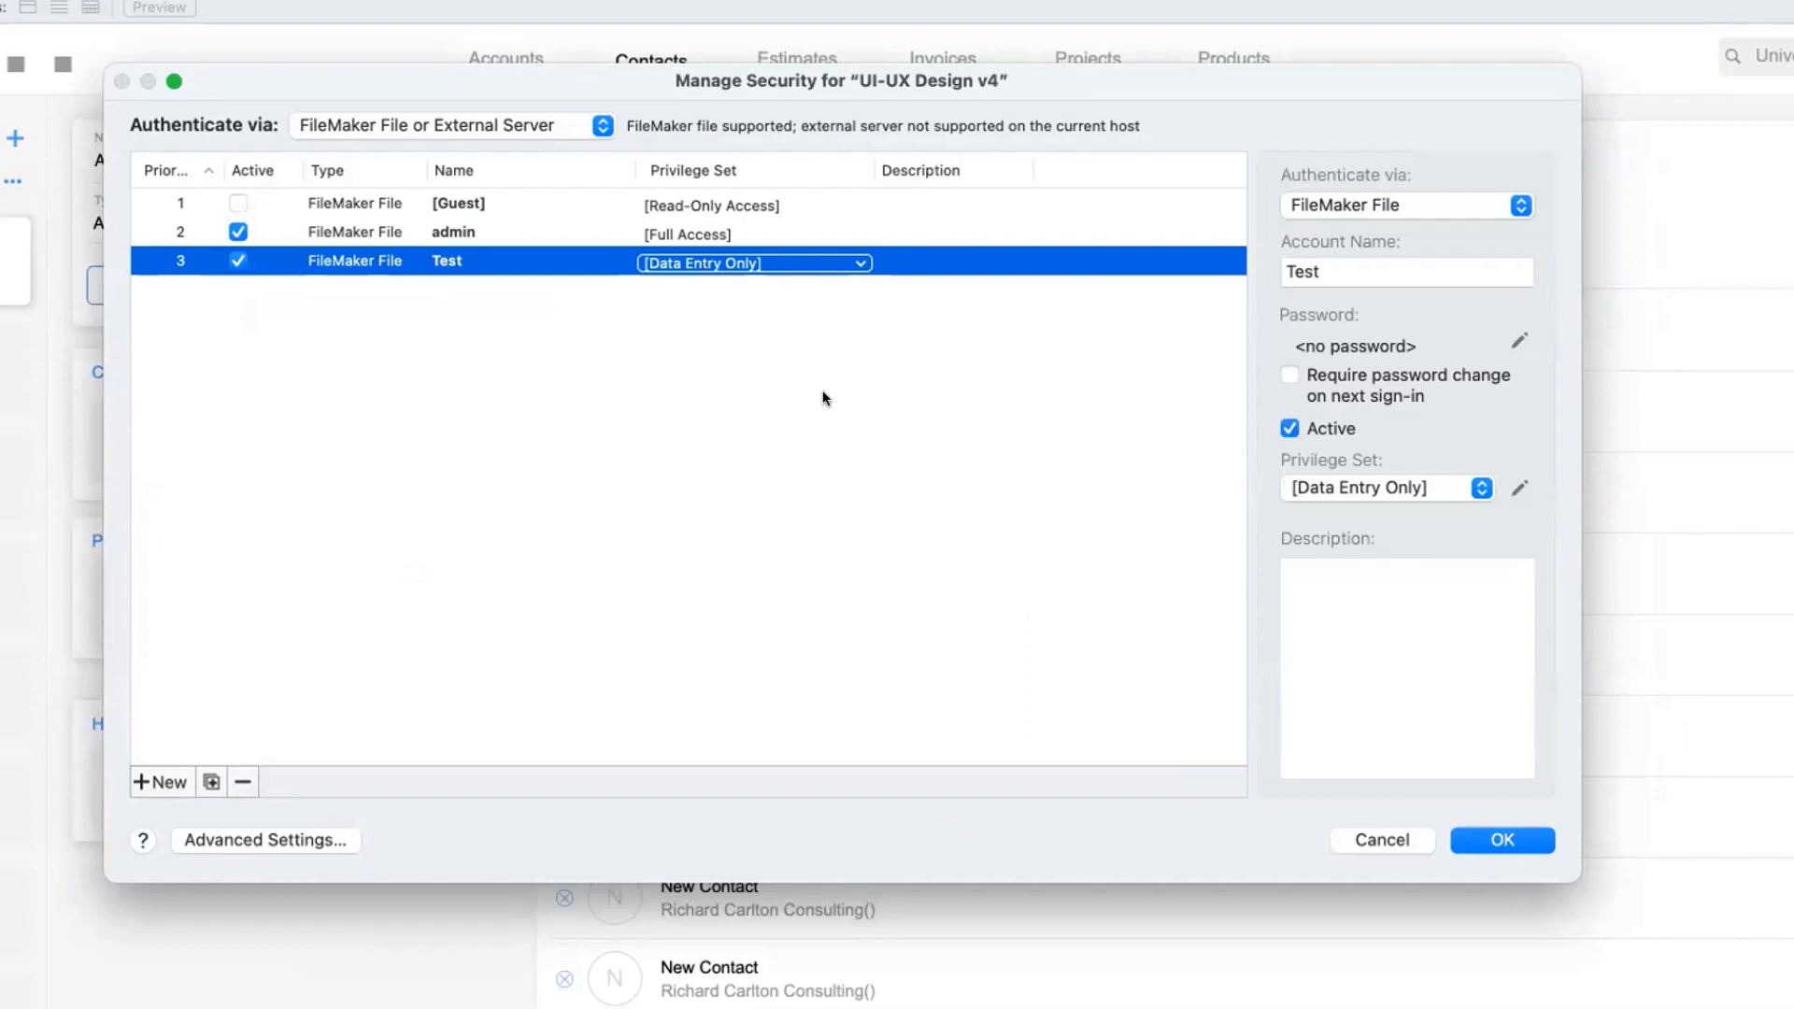
pyautogui.click(1516, 486)
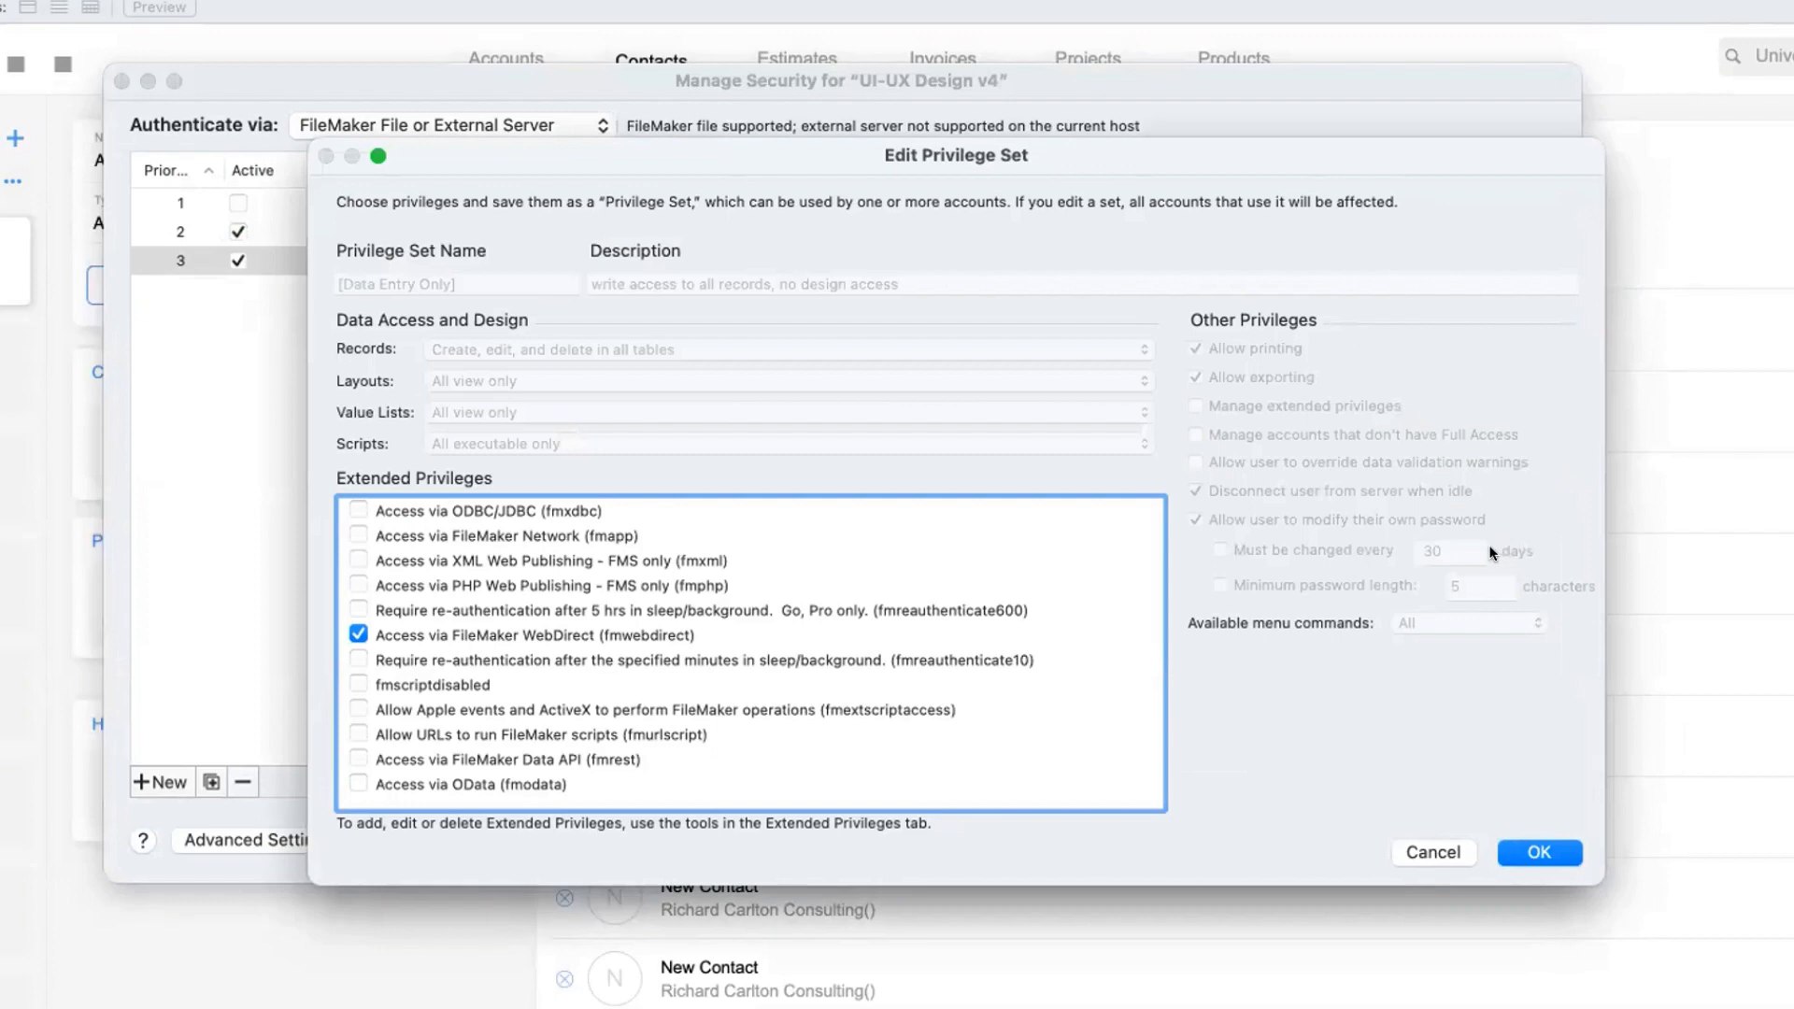
pyautogui.scroll(-1, 921, 536)
pyautogui.scroll(1, 921, 537)
pyautogui.click(1509, 853)
# Assign the Data Entry Only FINANCE privilege set to Test and enable its FileMaker Network (fmapp) access
pyautogui.click(800, 261)
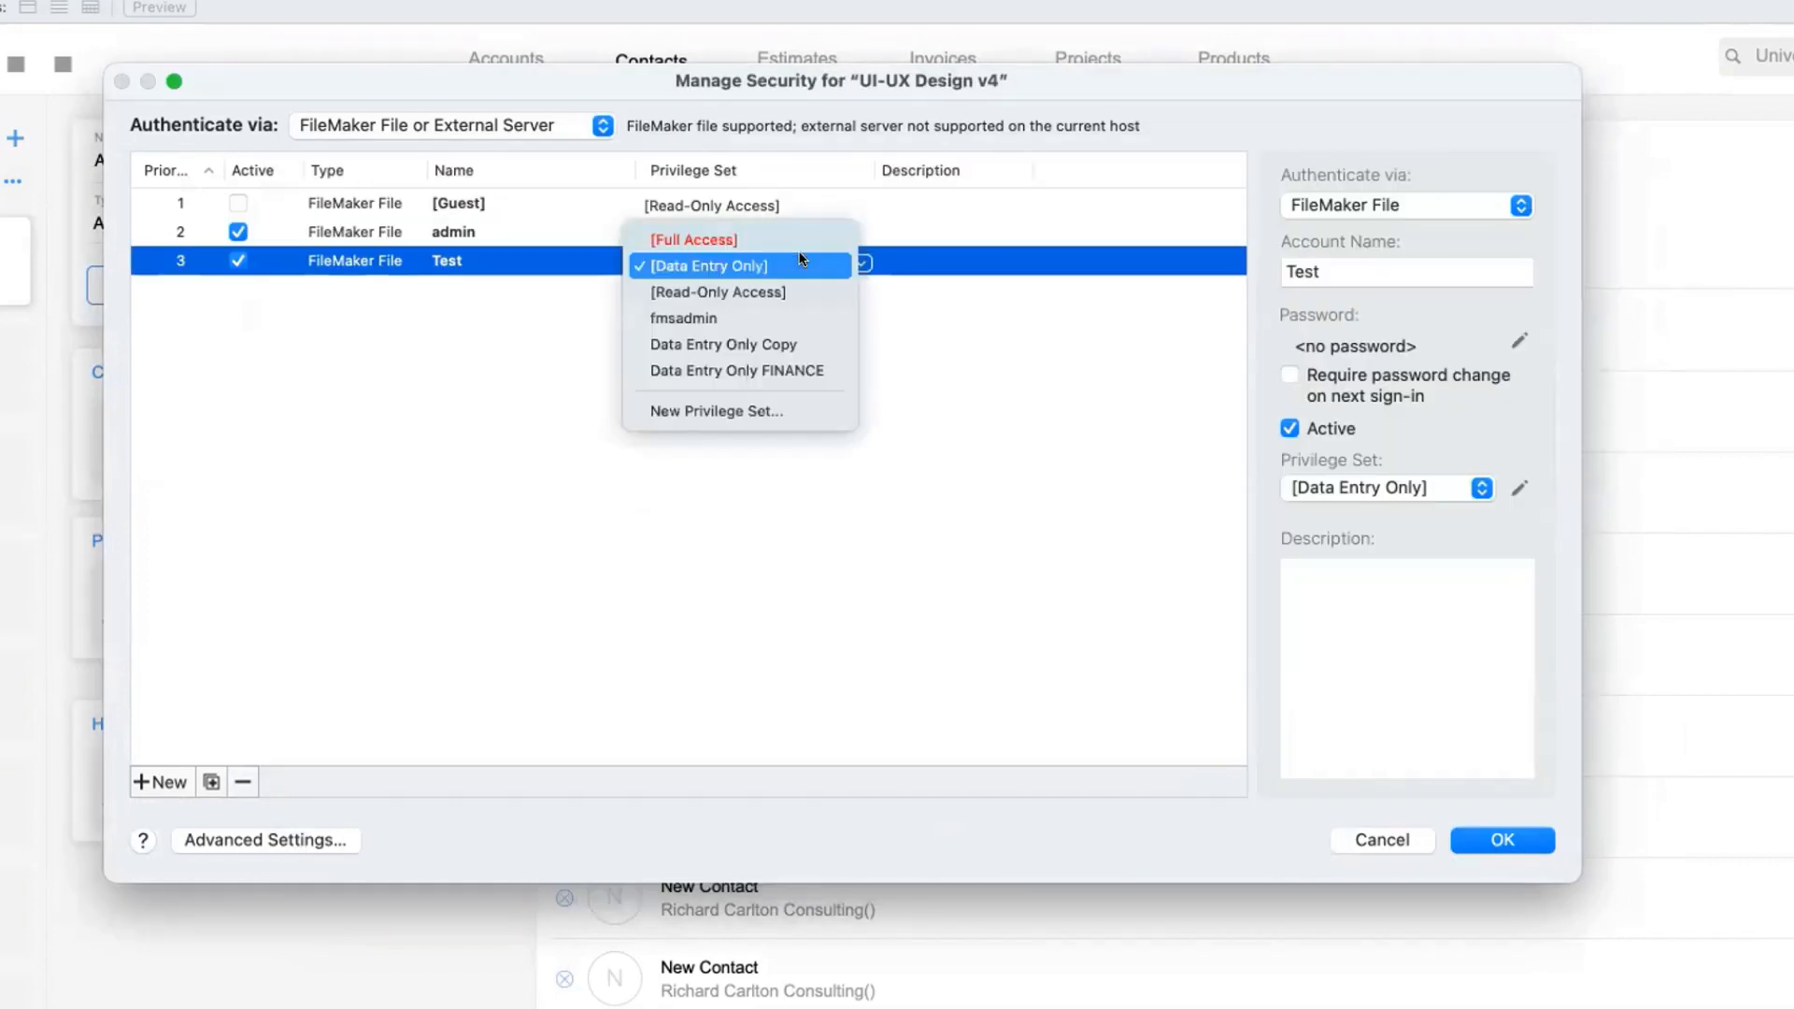
pyautogui.click(794, 370)
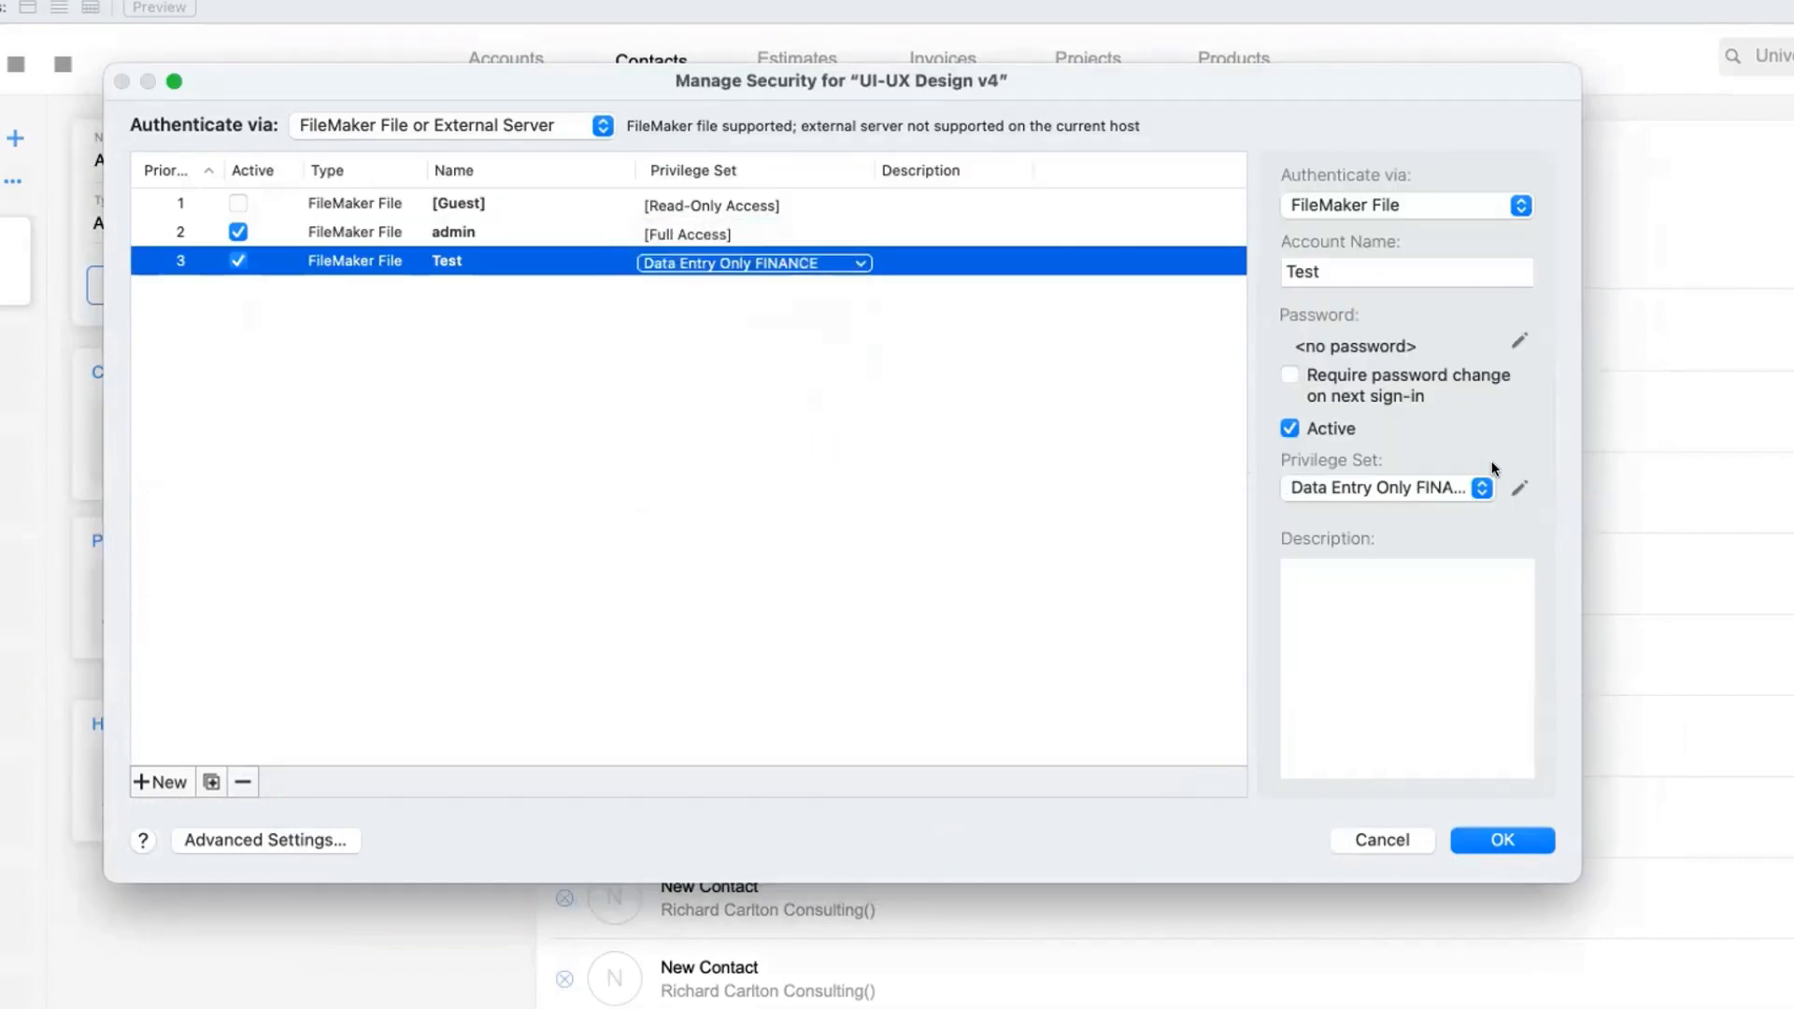
pyautogui.click(1519, 487)
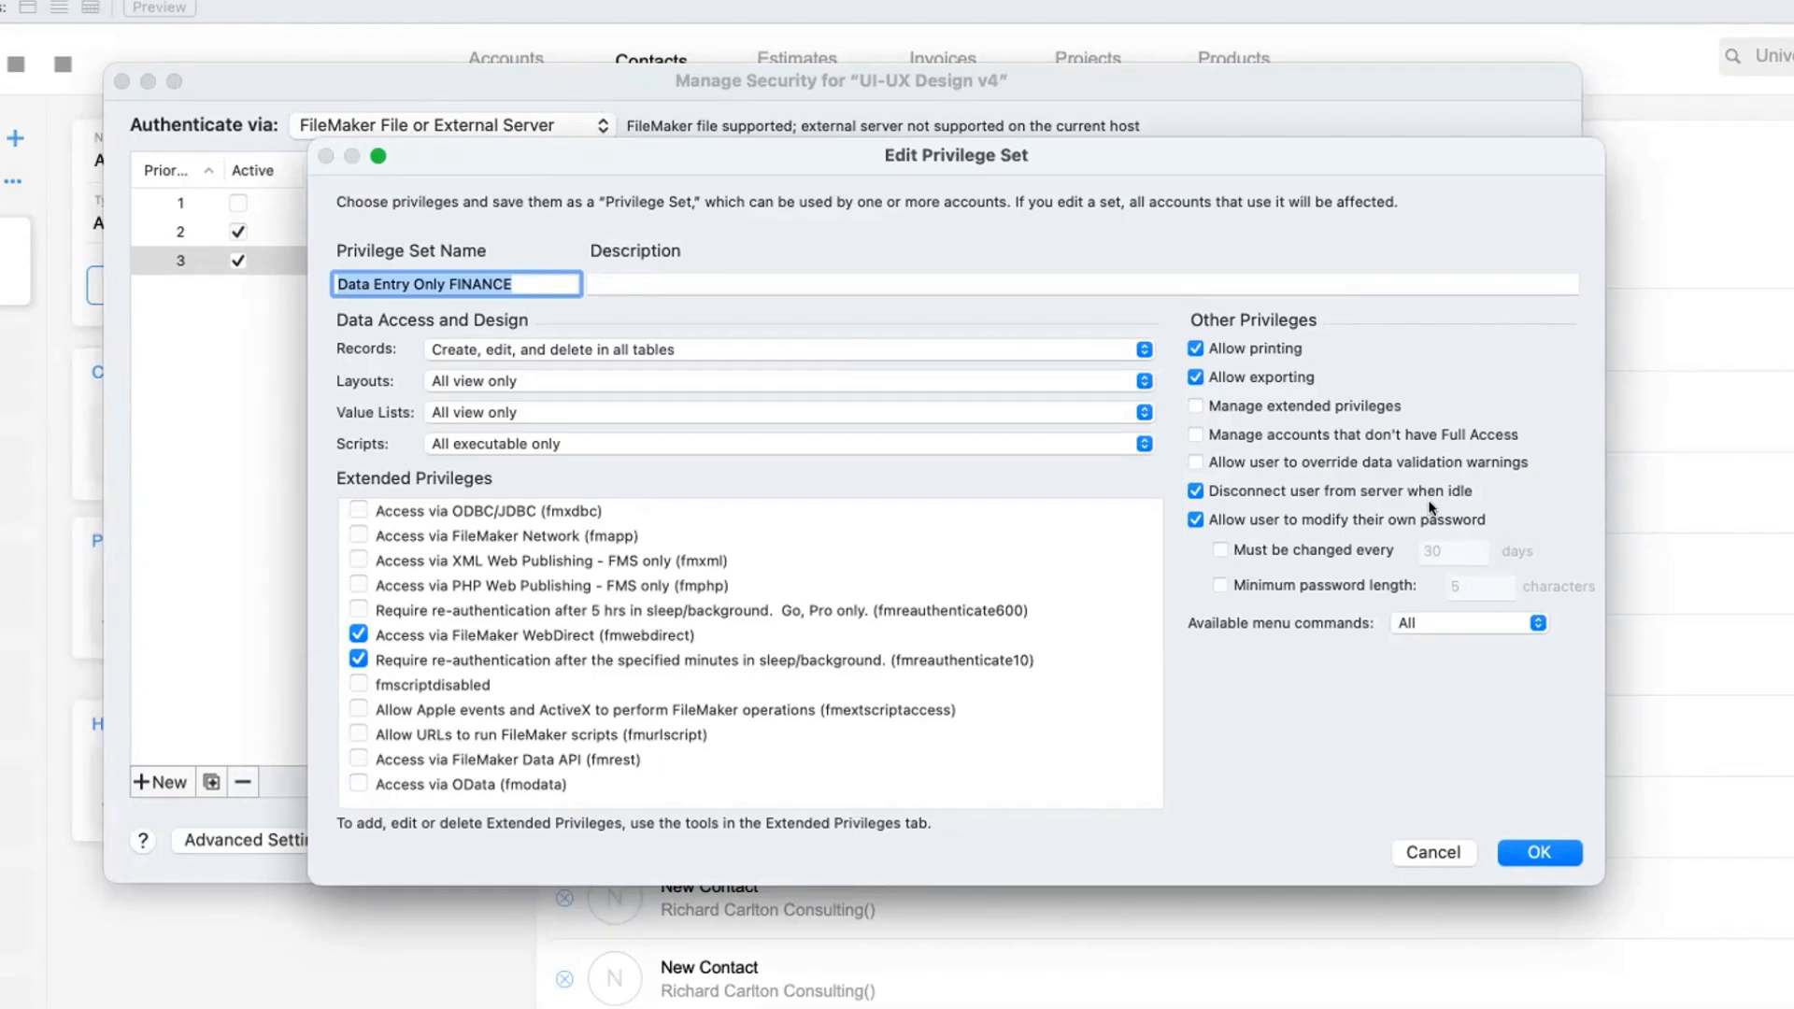
pyautogui.click(358, 535)
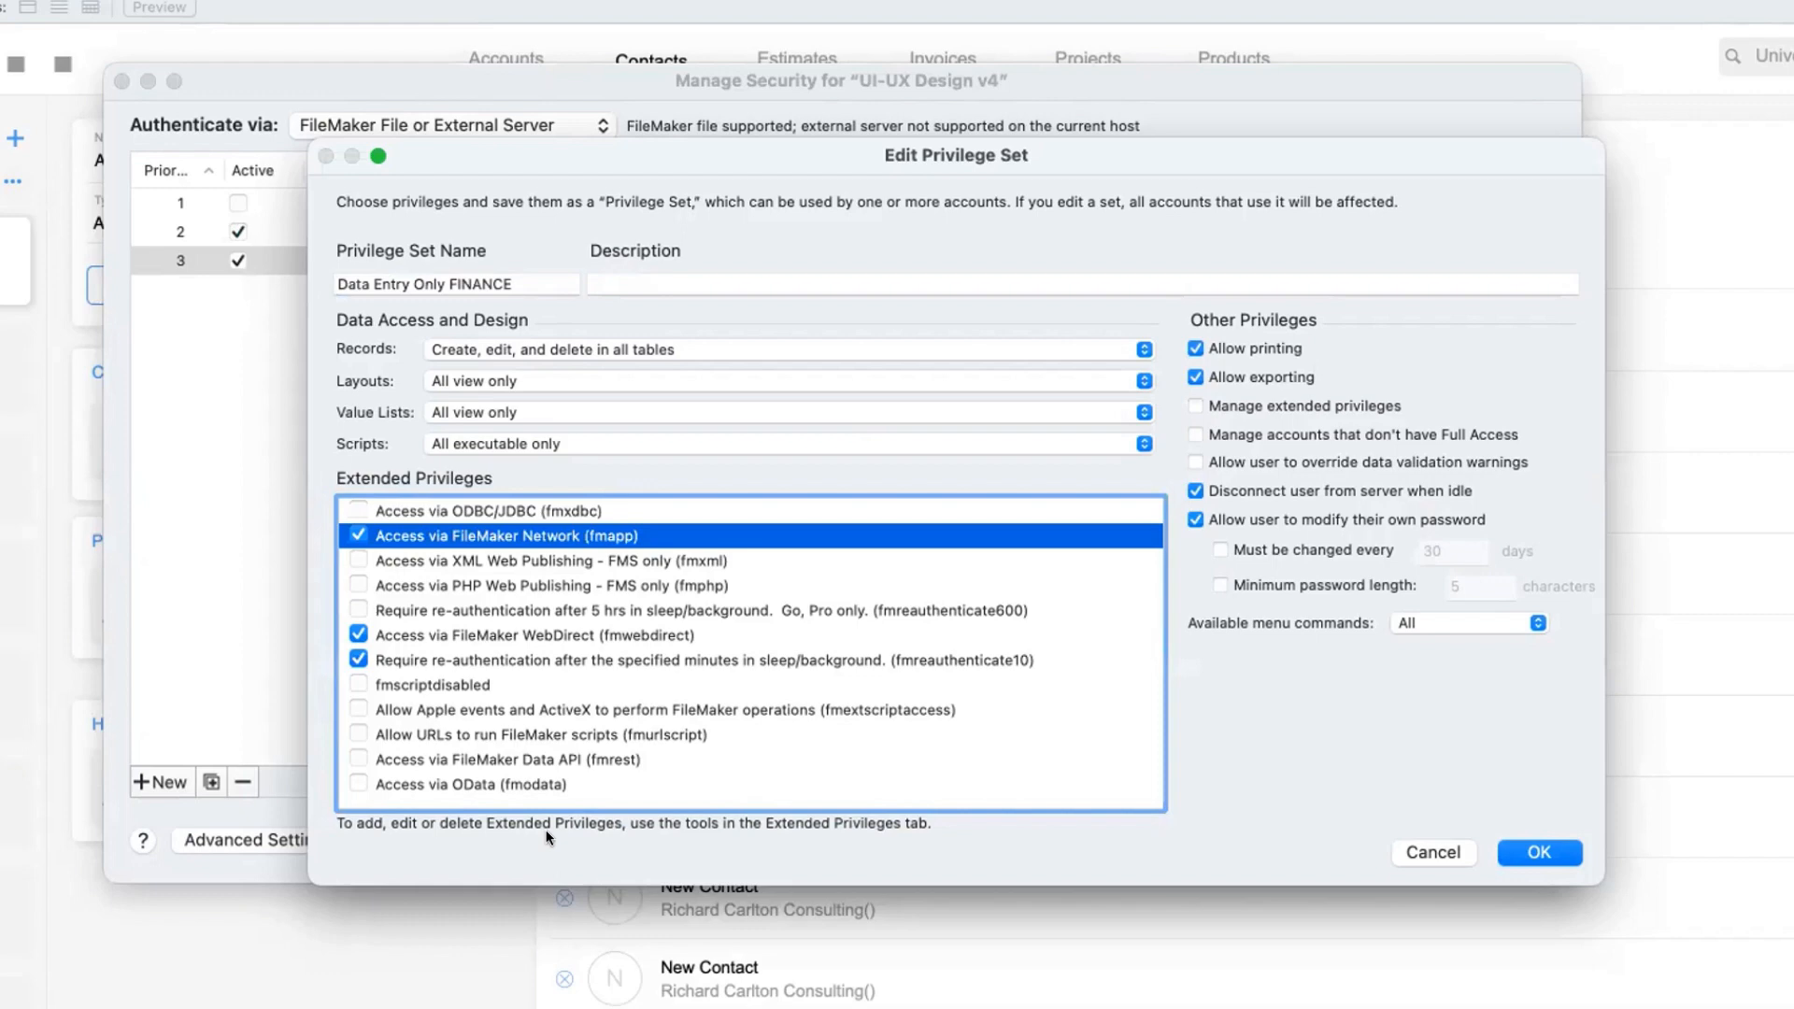
pyautogui.click(1540, 853)
pyautogui.click(1504, 840)
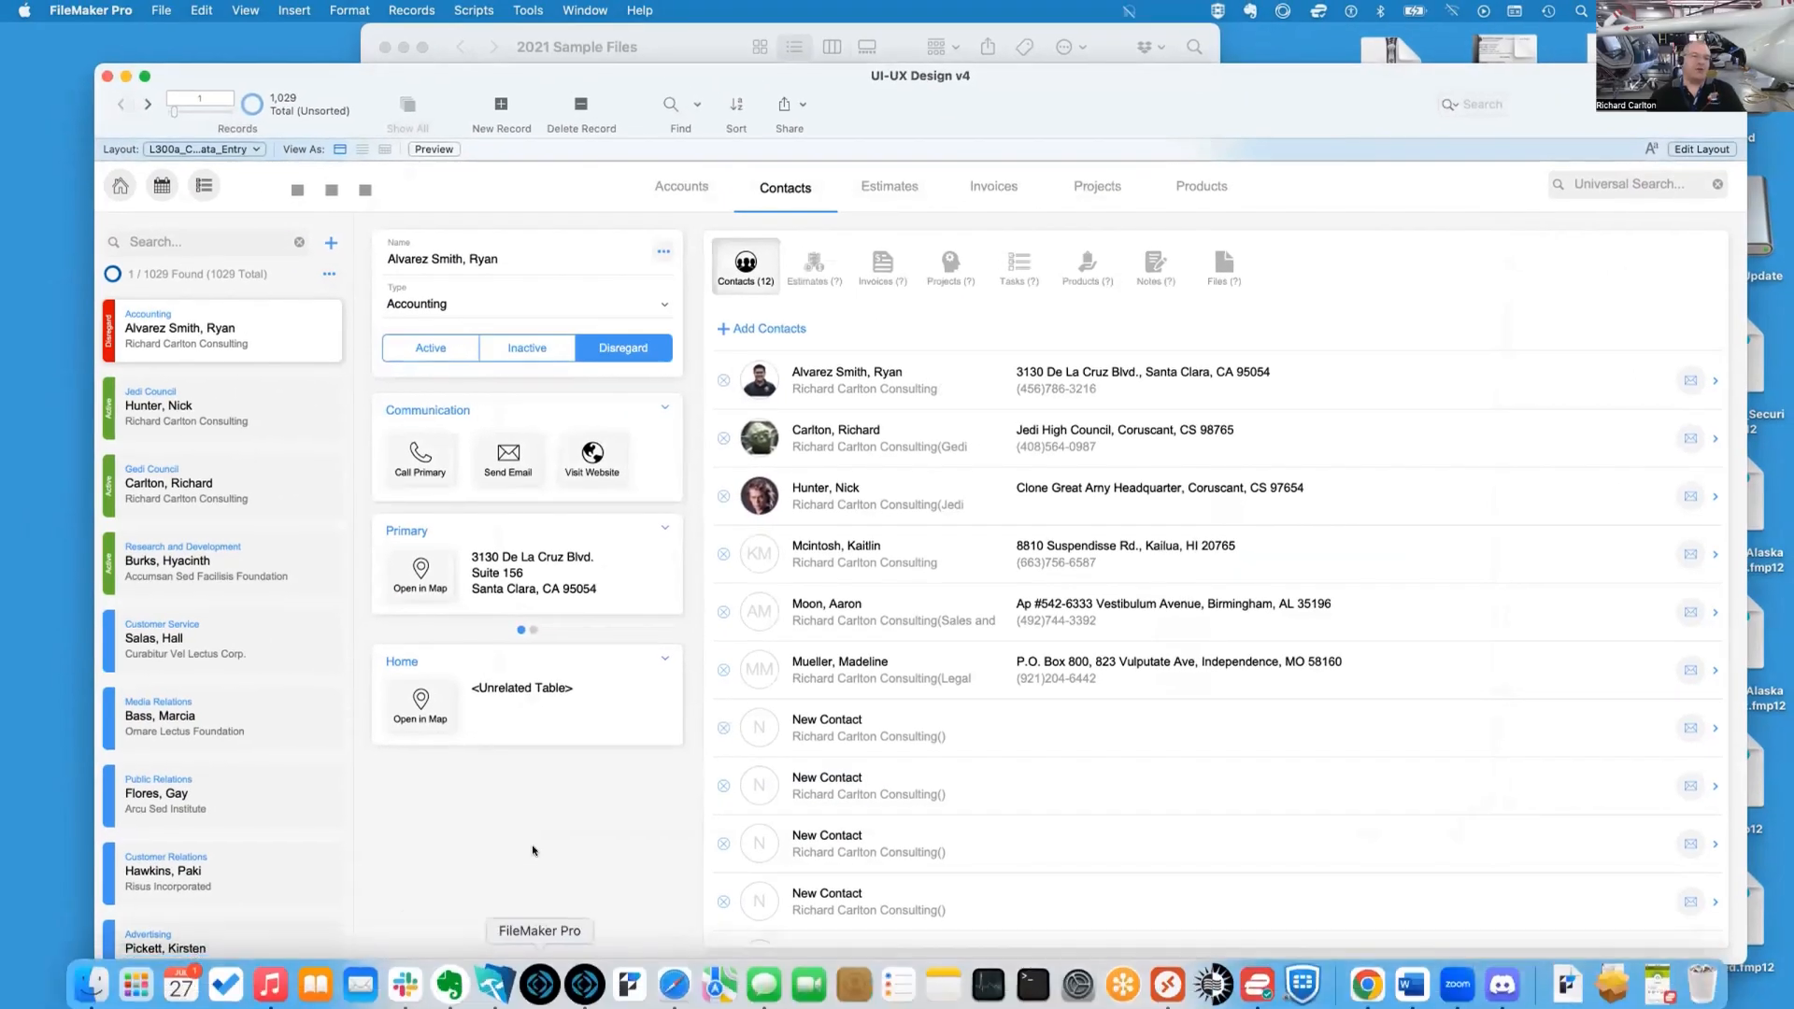
pyautogui.click(536, 988)
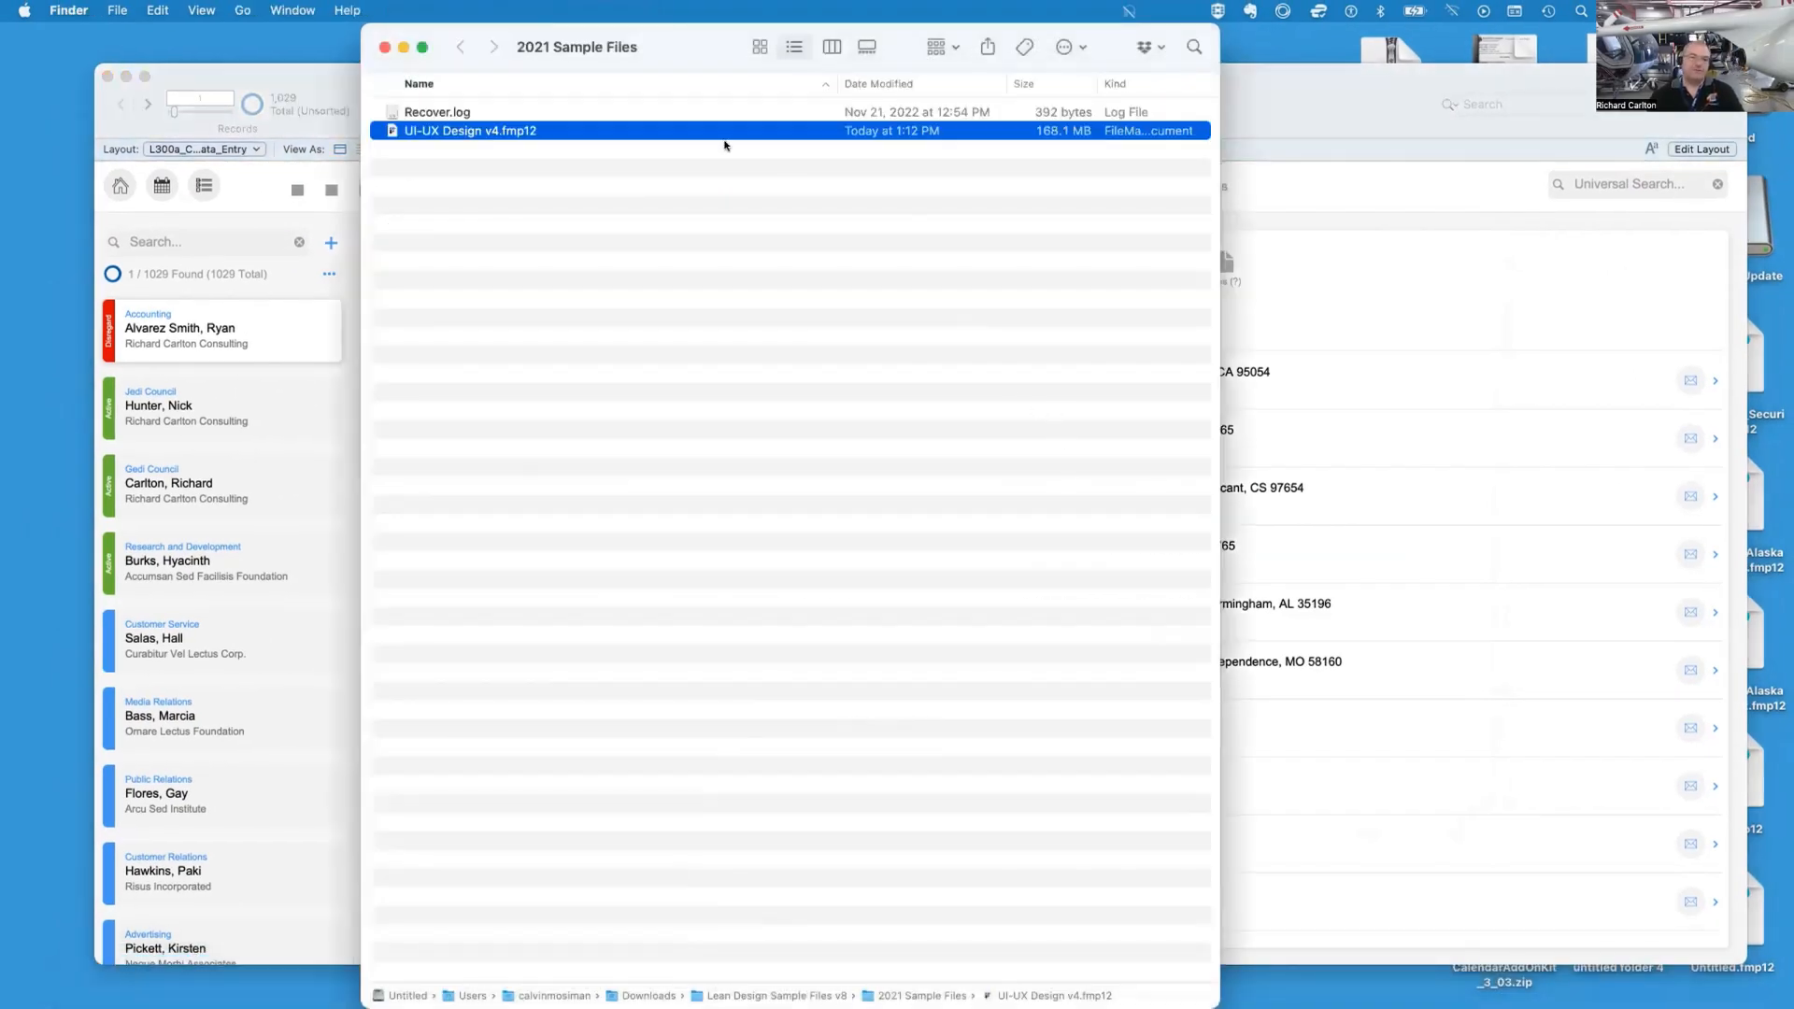
pyautogui.moveTo(580, 25); pyautogui.dragTo(880, 444)
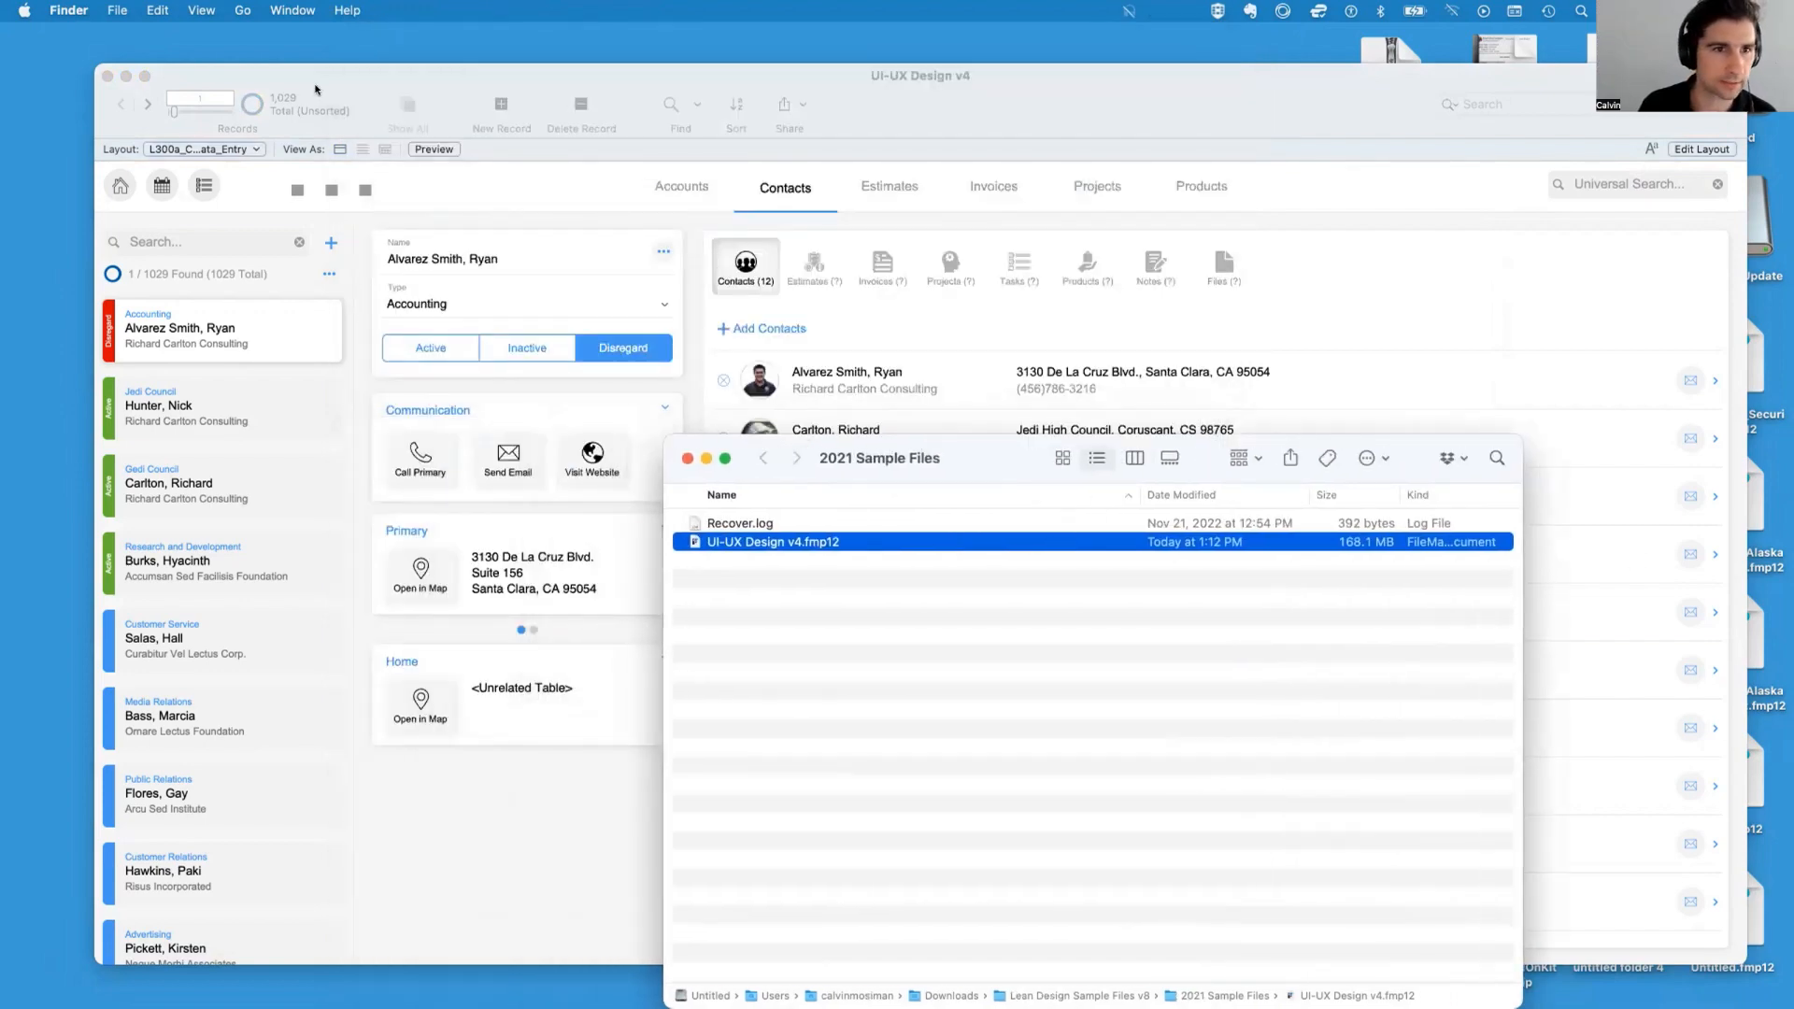
pyautogui.click(368, 87)
pyautogui.click(160, 12)
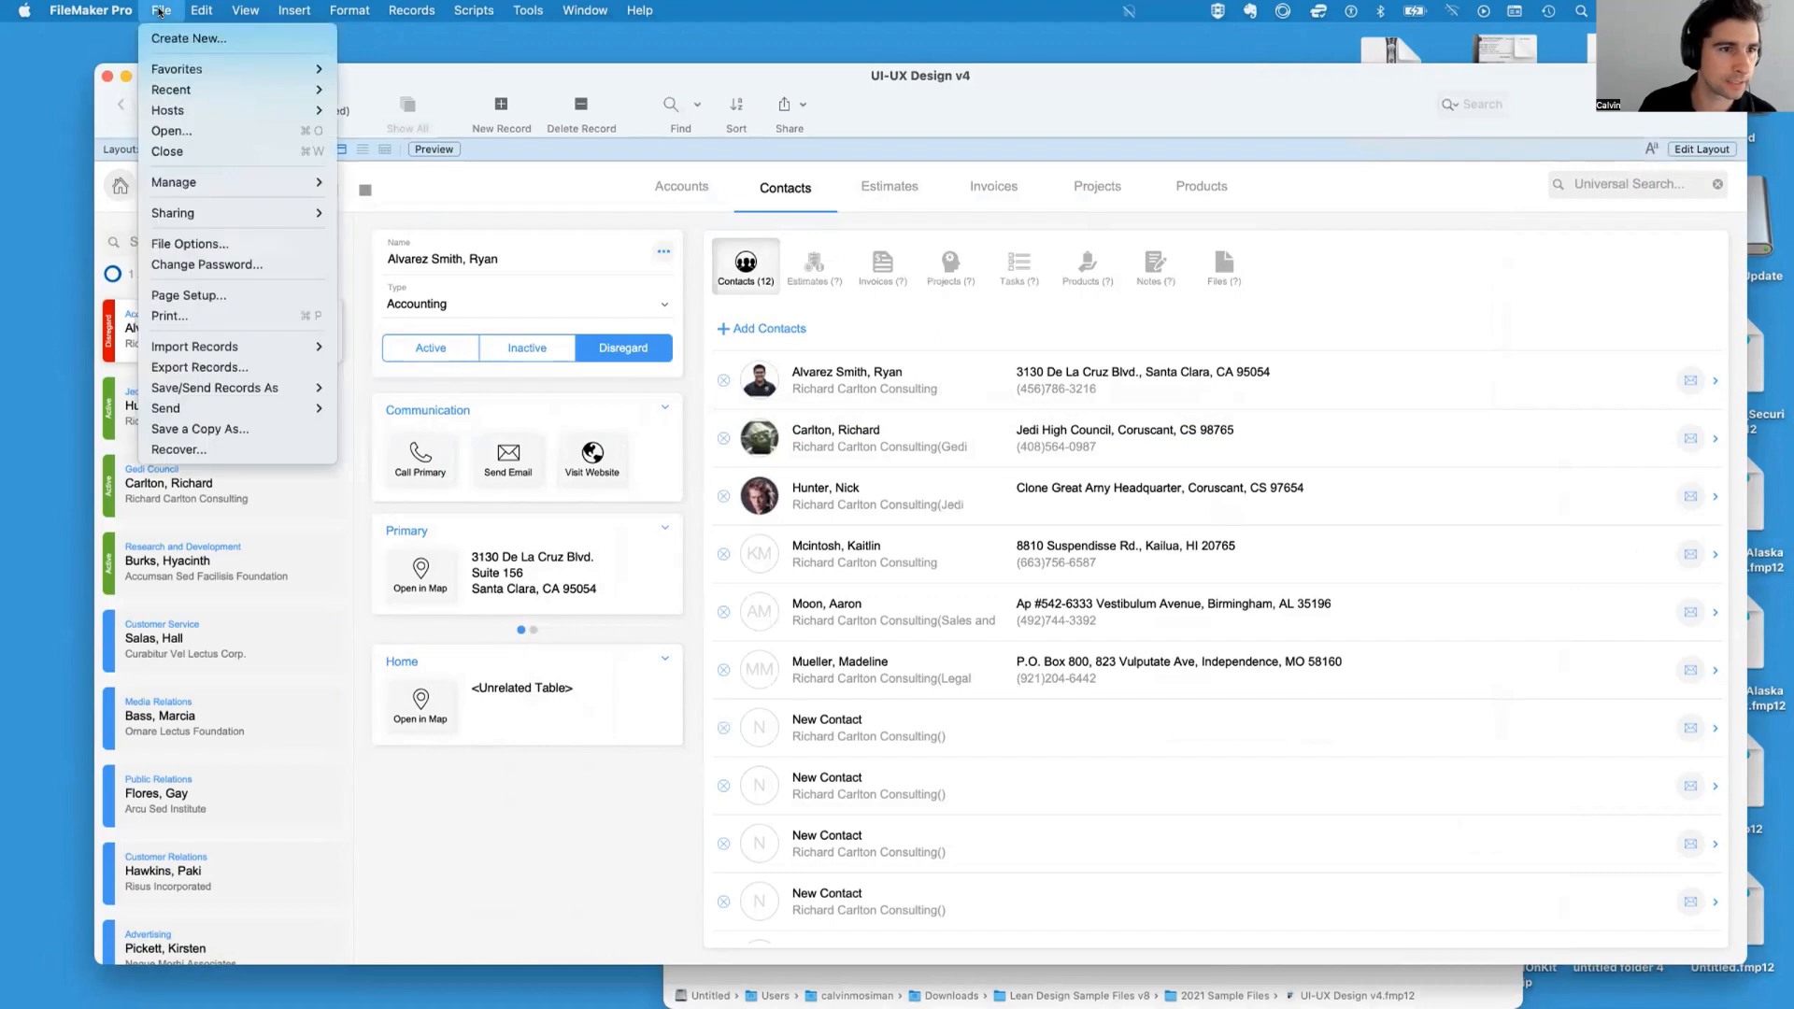
pyautogui.moveTo(280, 183)
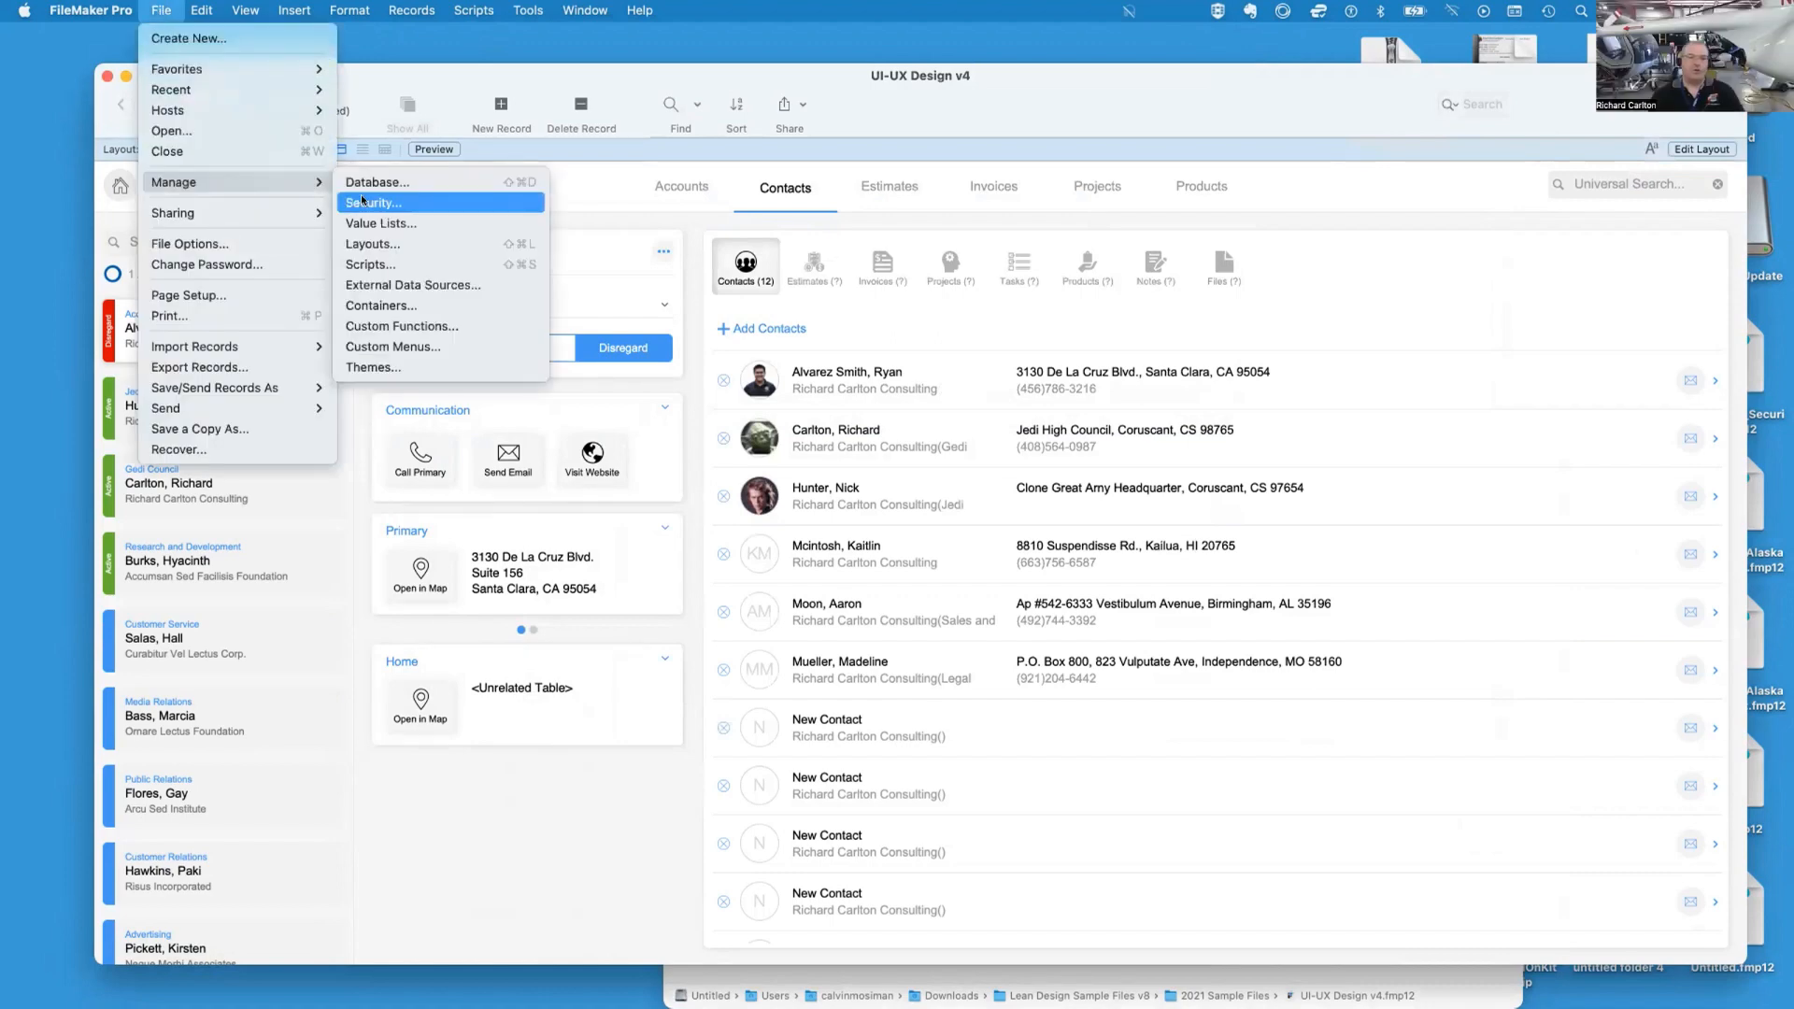
pyautogui.click(381, 57)
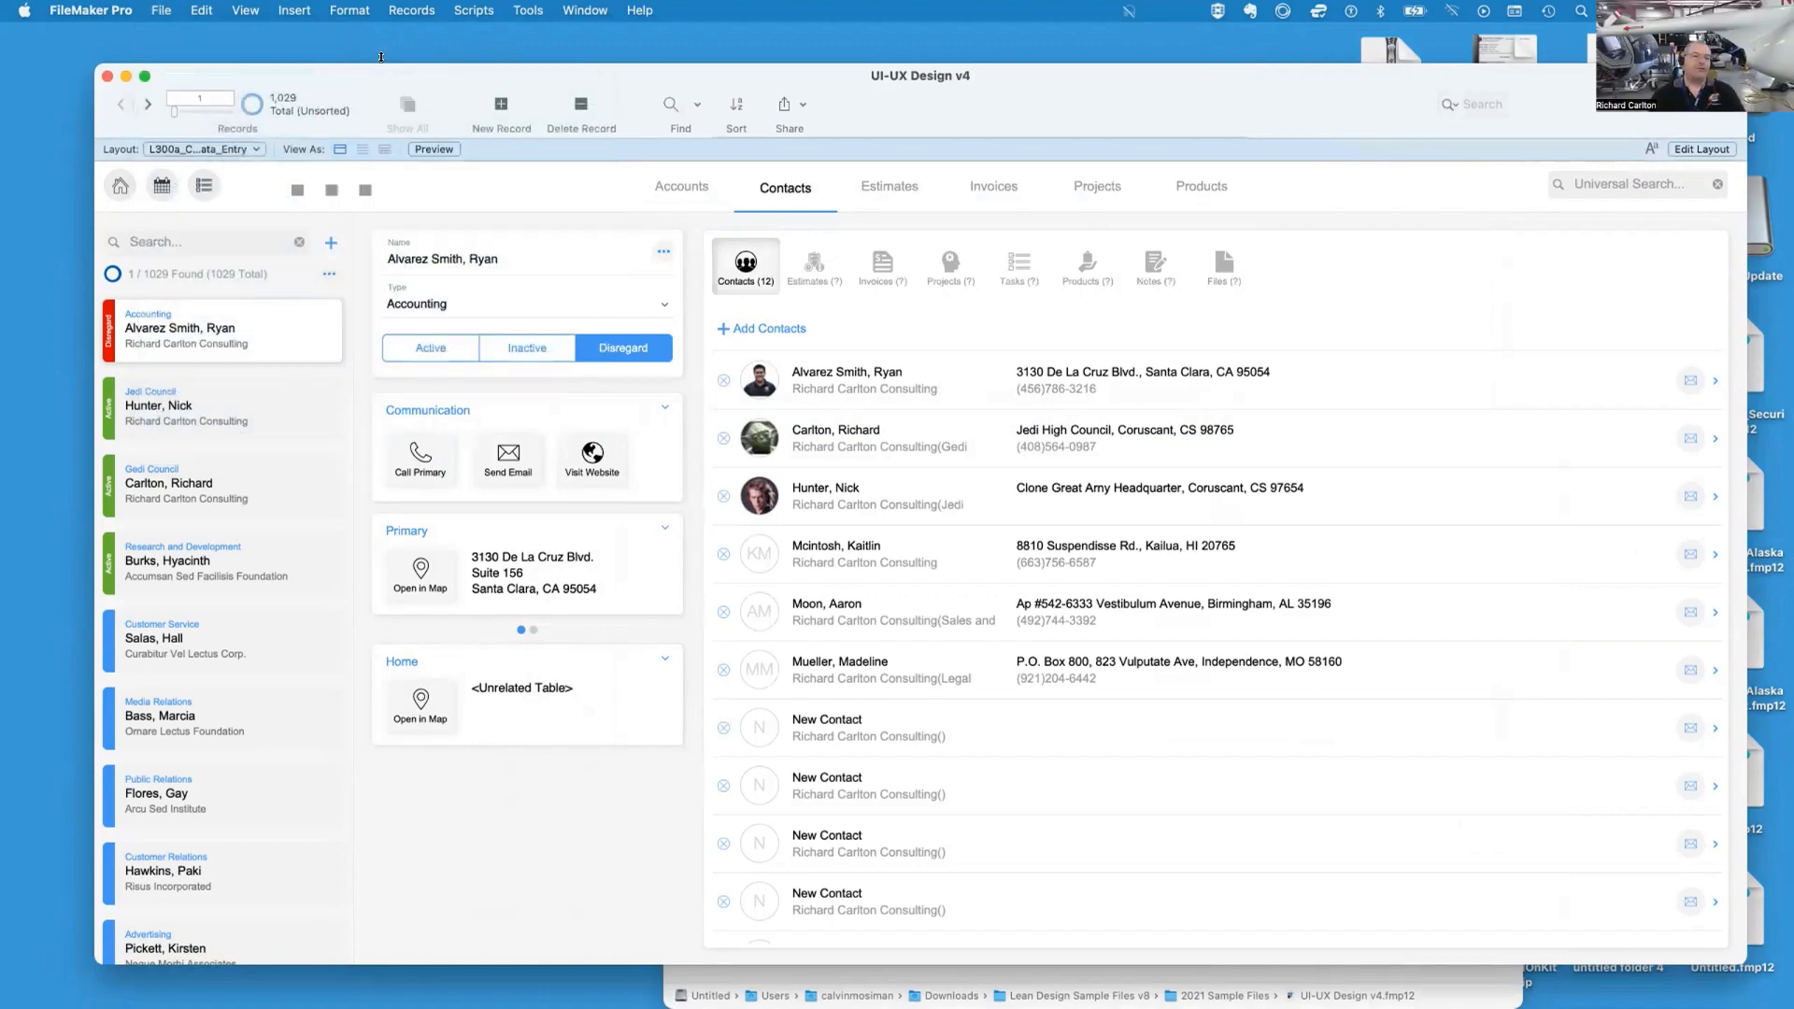
# Open the hosted file FM_Starting_Point_23_Lite_x3 from the host dbw13.atrcc.com
pyautogui.click(160, 9)
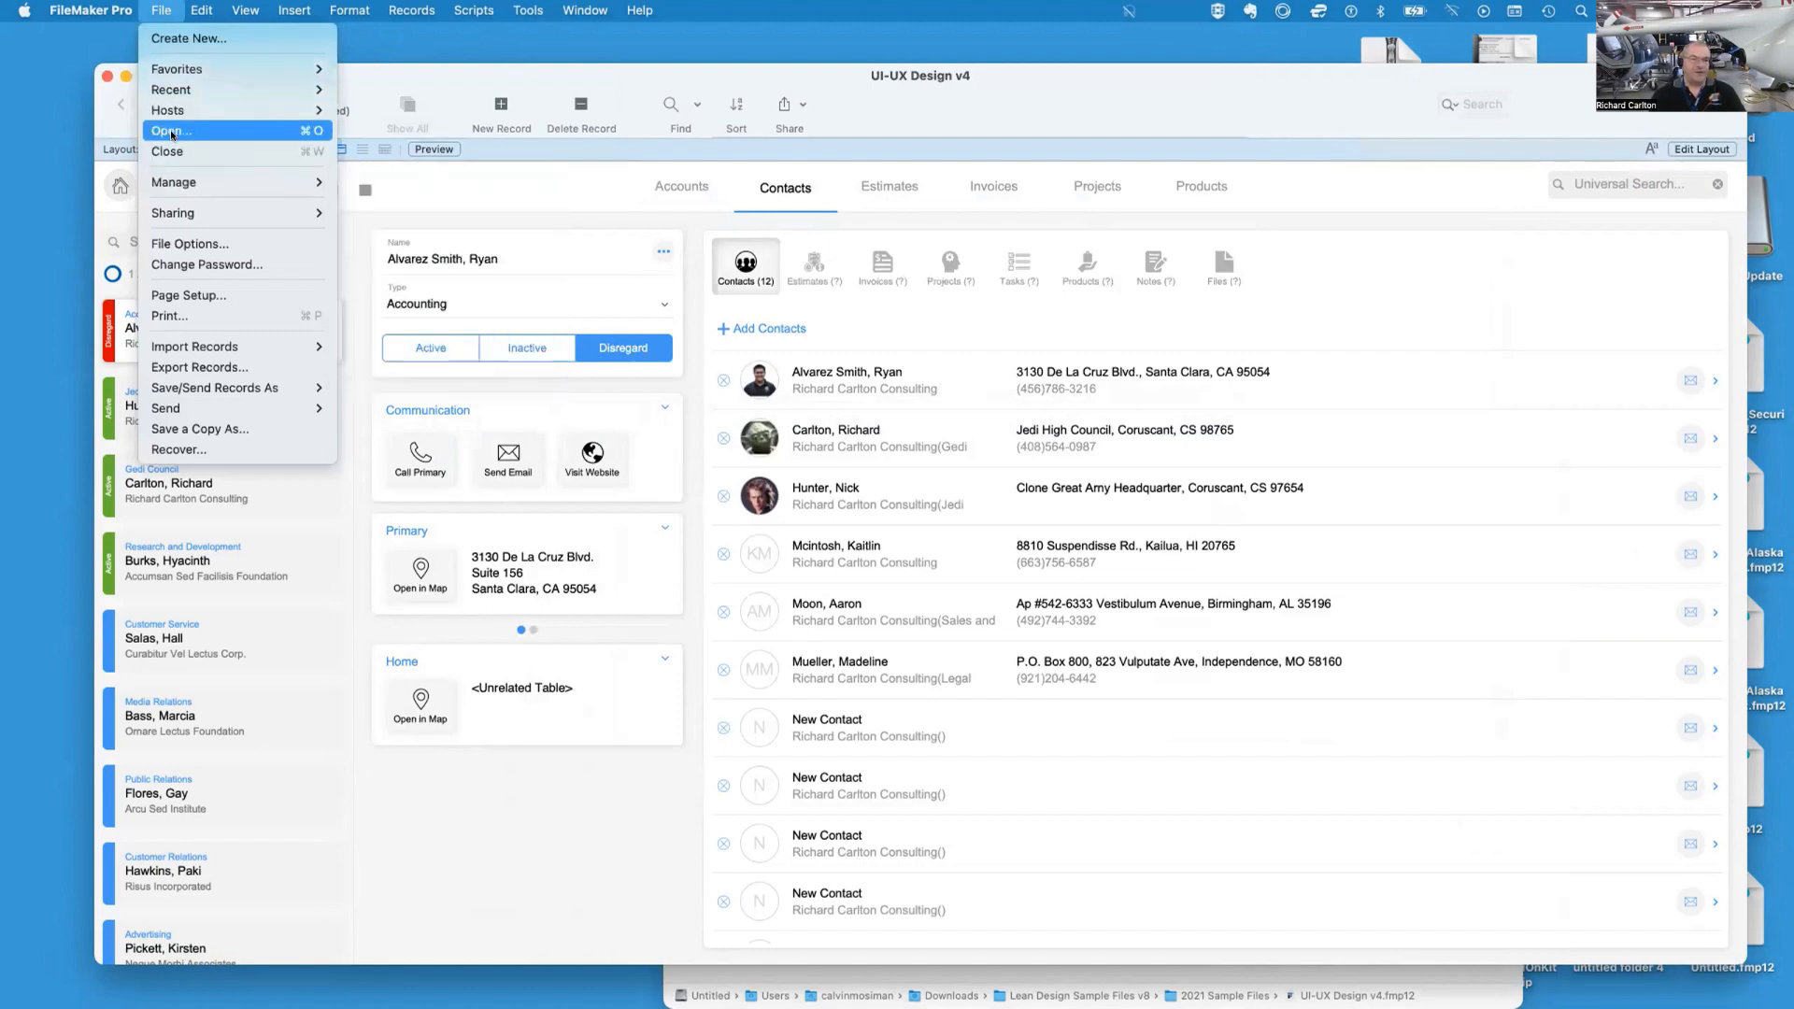
pyautogui.click(171, 131)
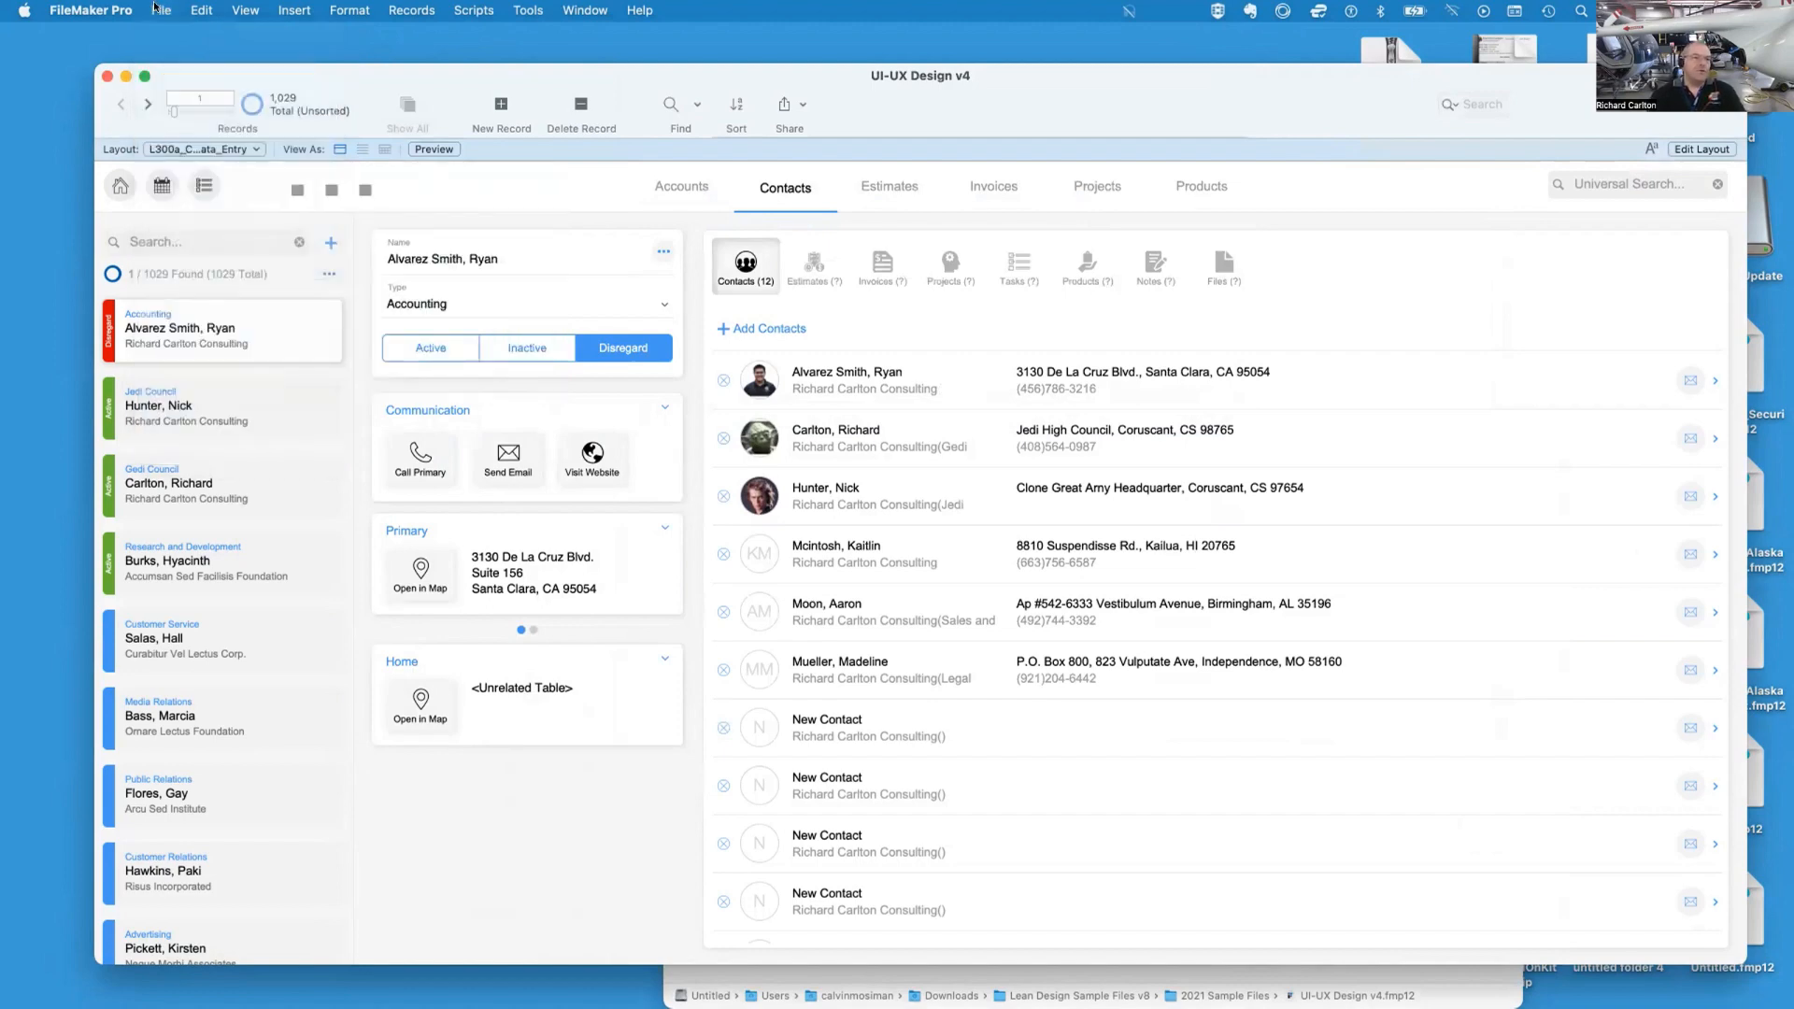
pyautogui.click(230, 136)
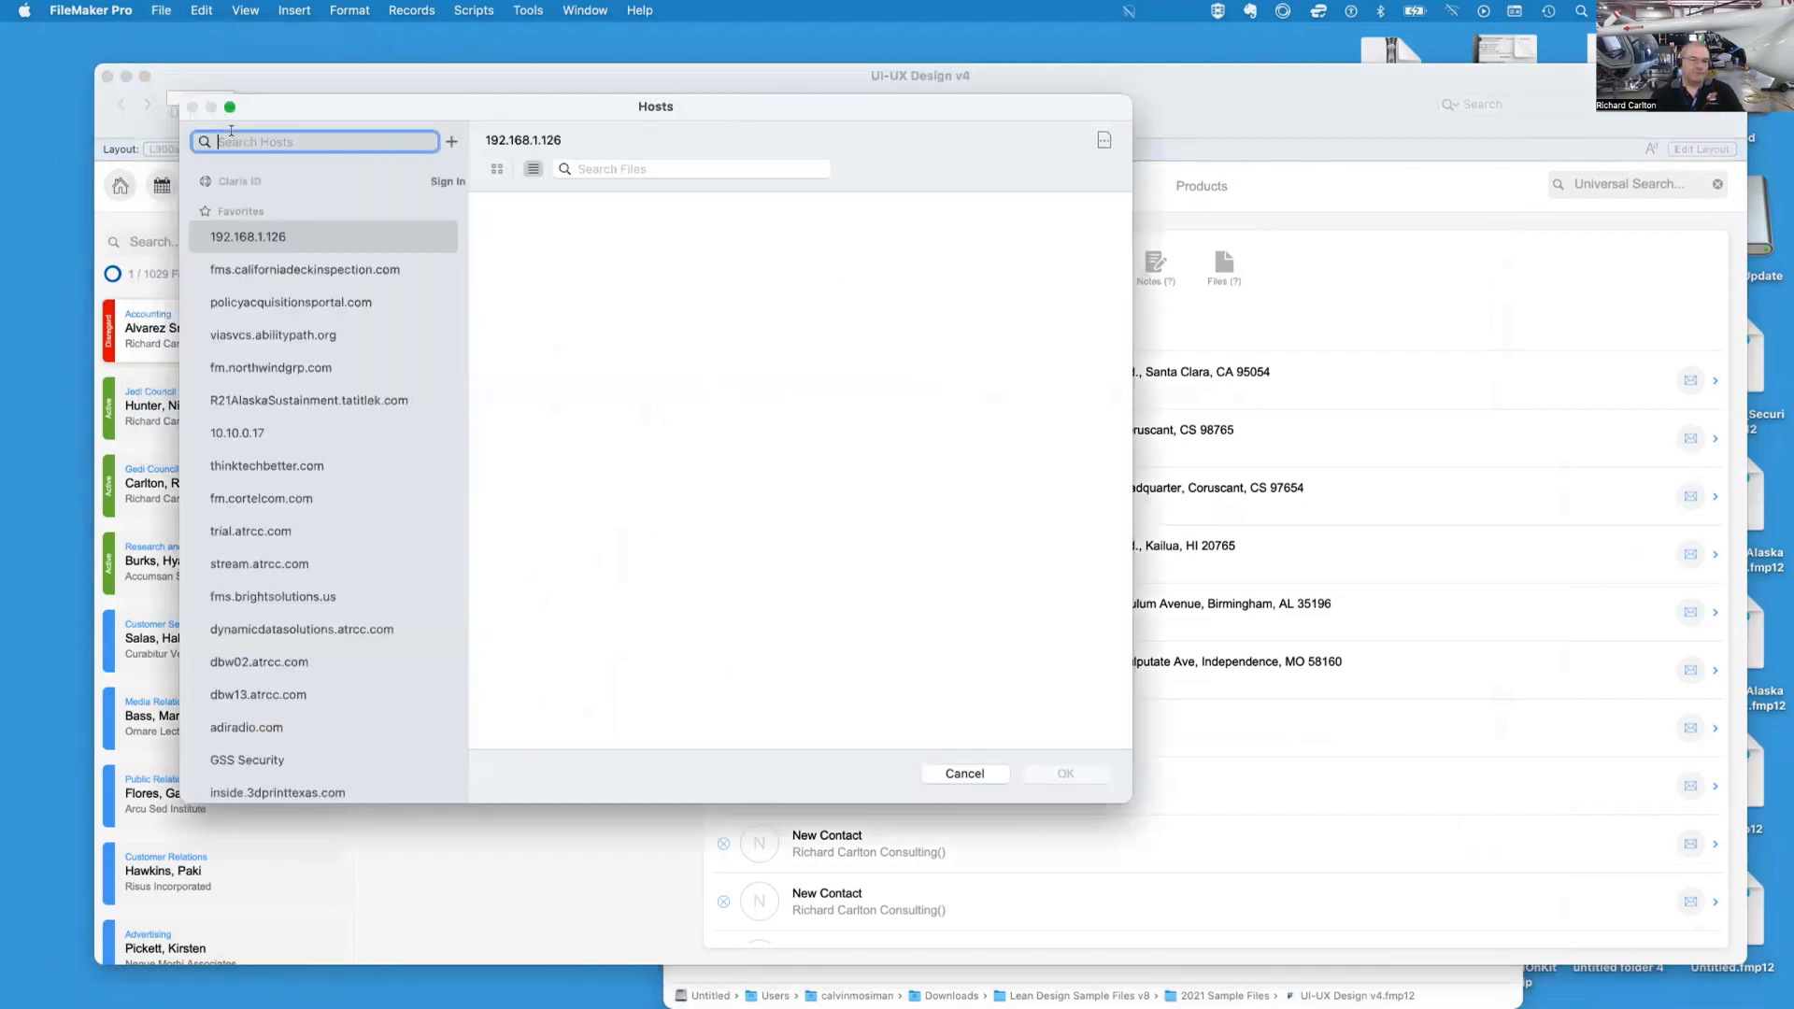
pyautogui.write('13')
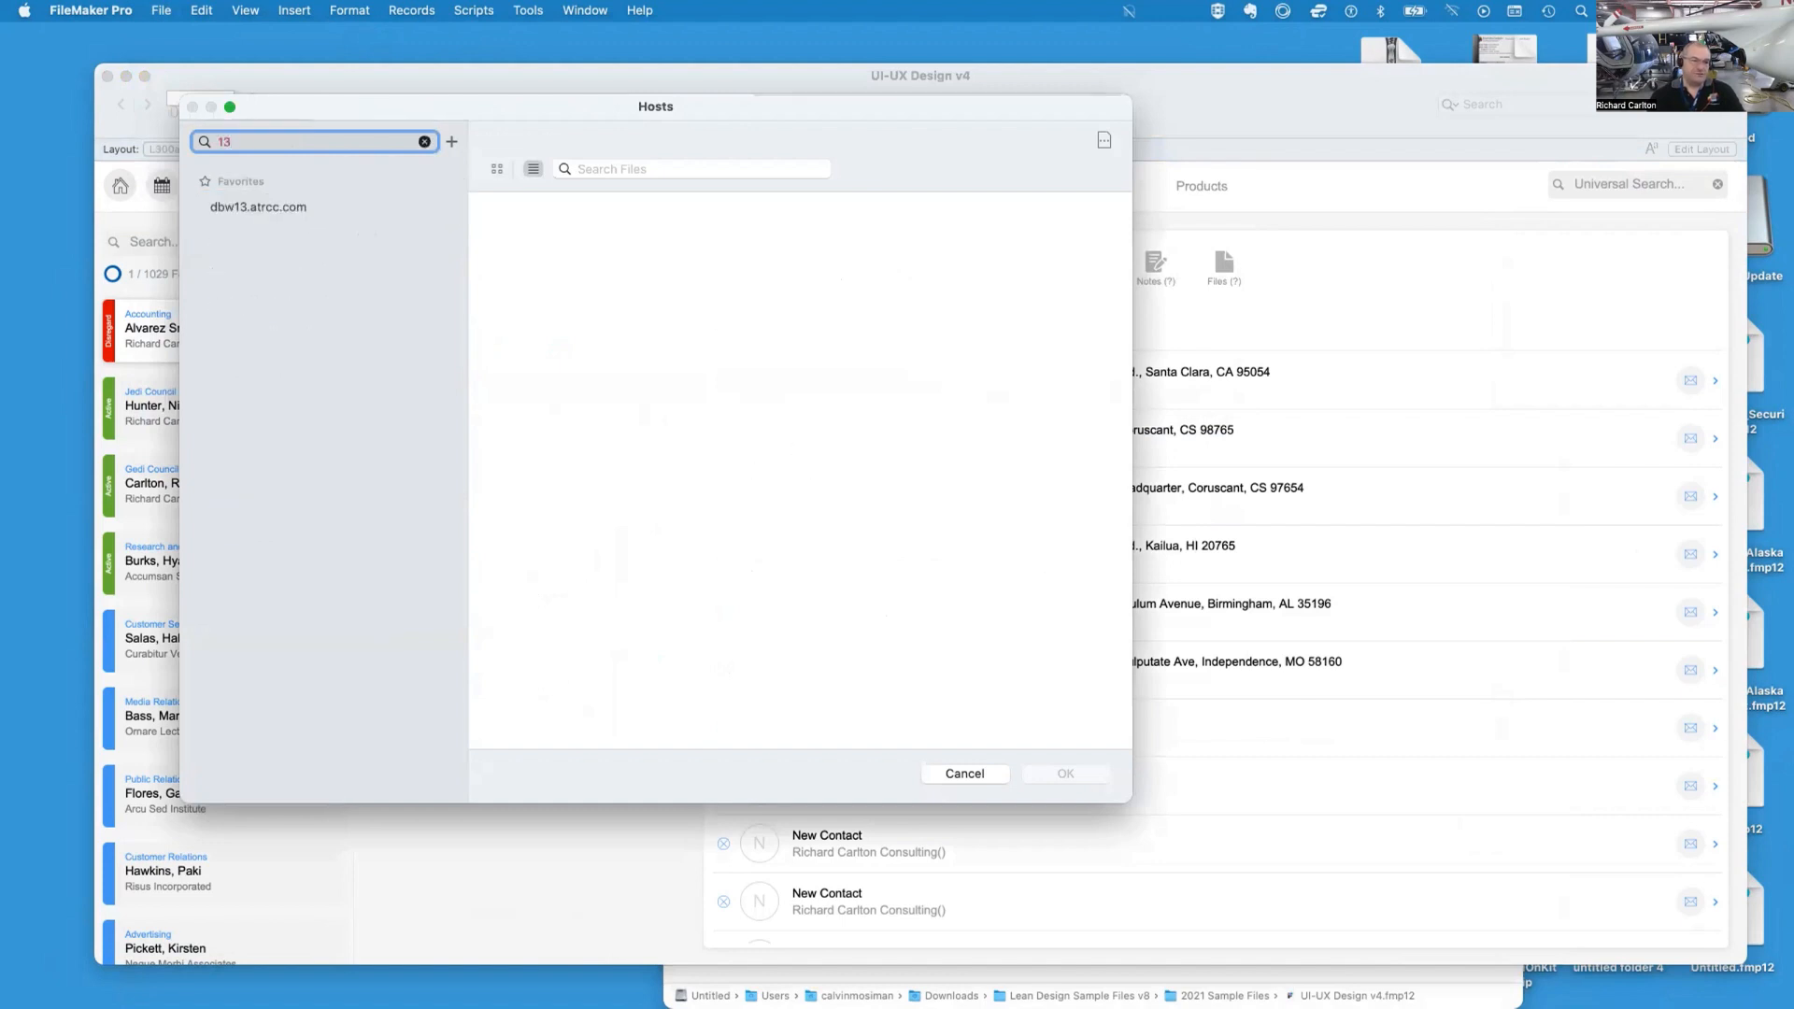
pyautogui.click(320, 203)
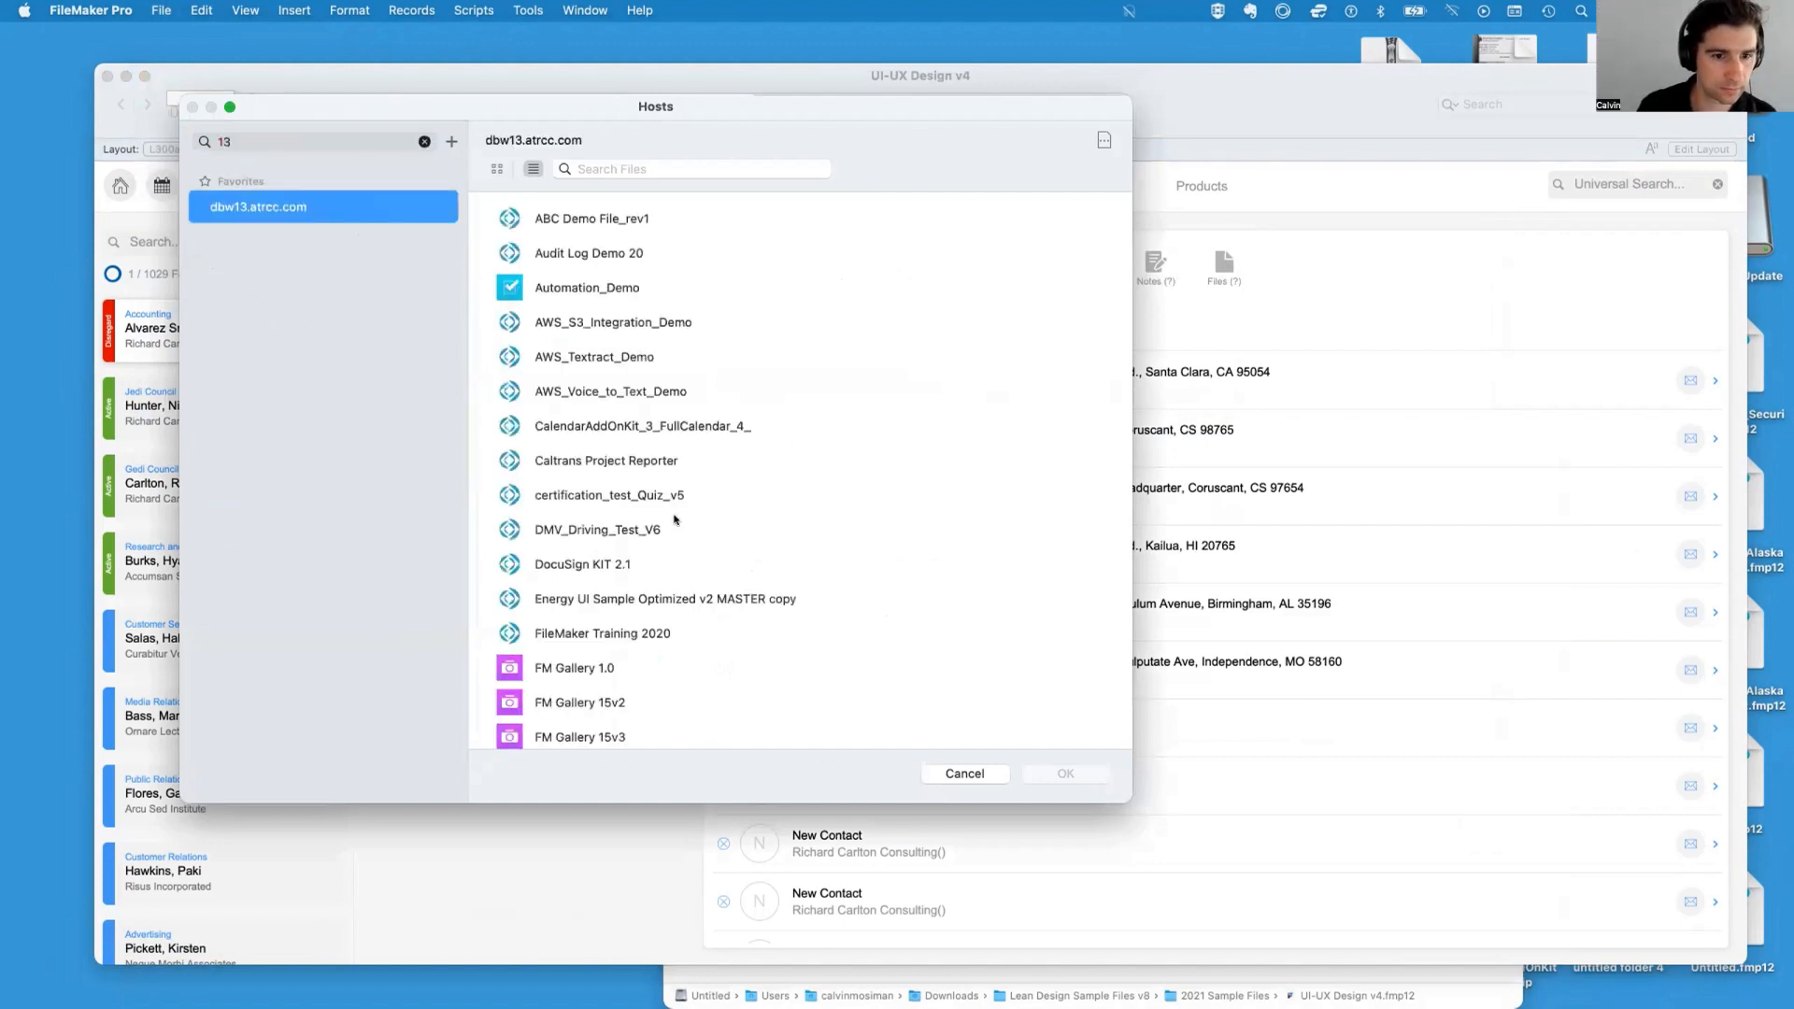
pyautogui.scroll(-7, 673, 517)
pyautogui.scroll(-10, 773, 620)
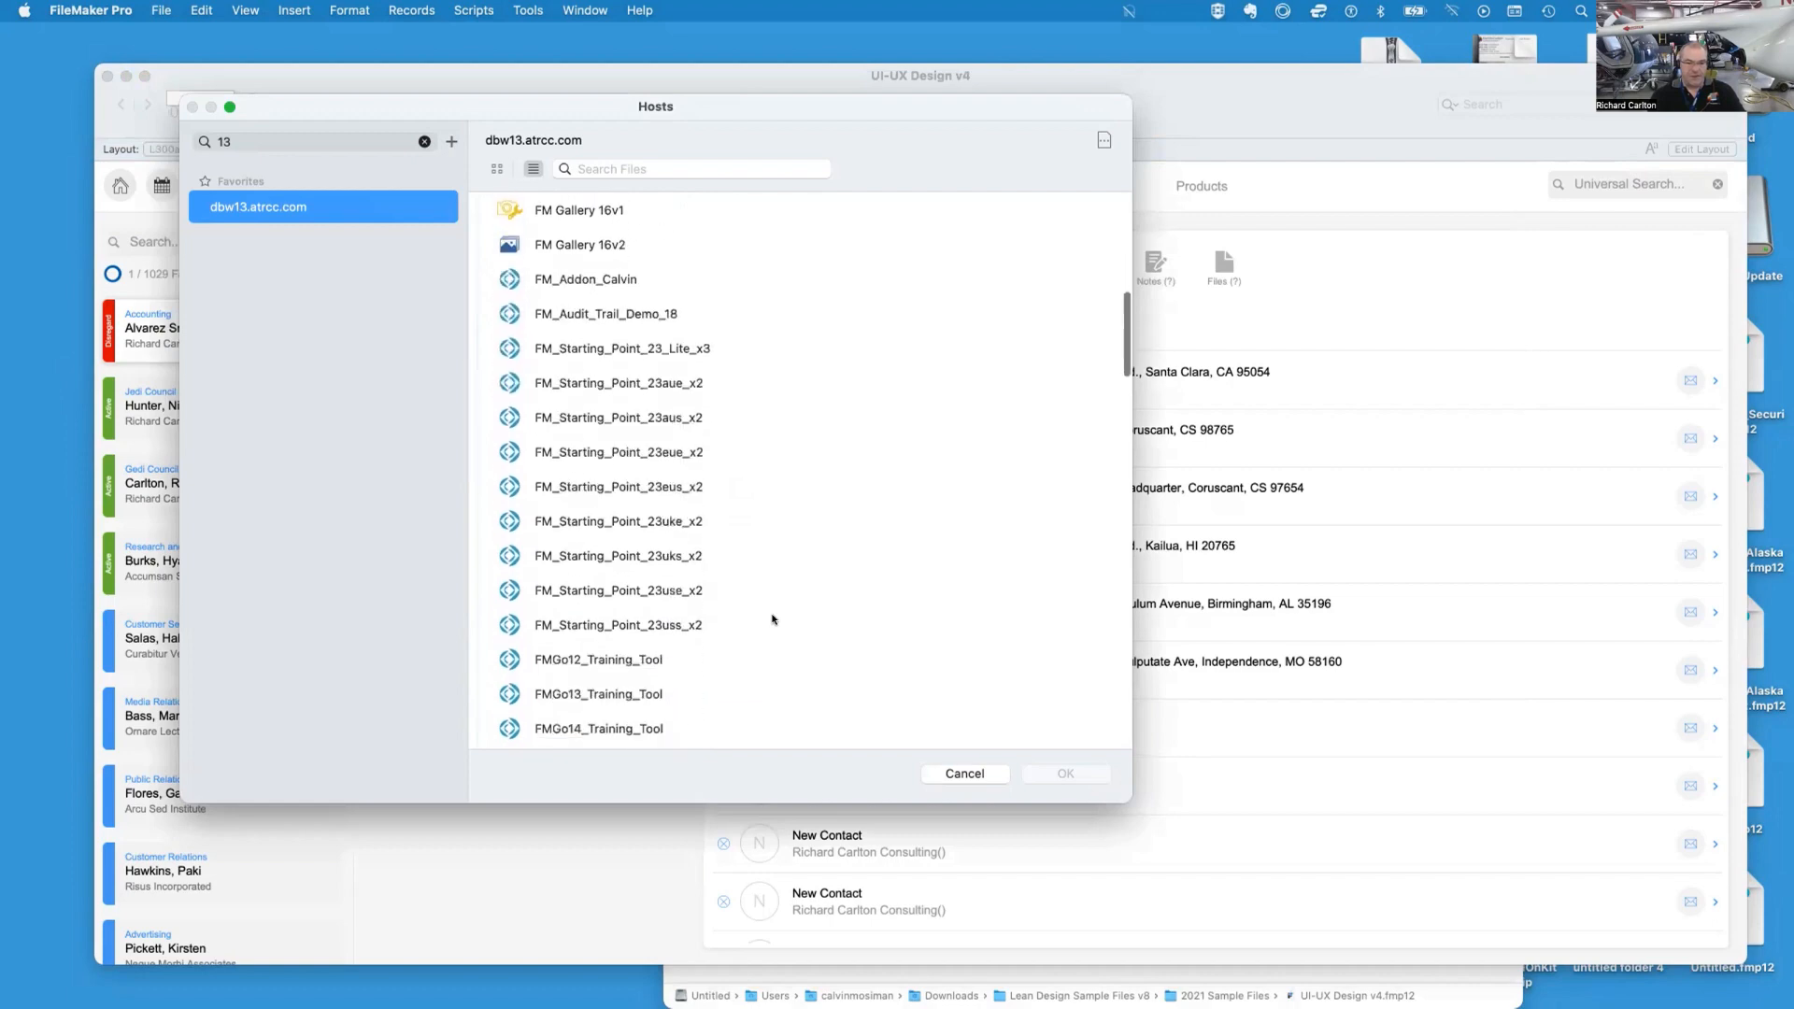
pyautogui.scroll(-5, 773, 619)
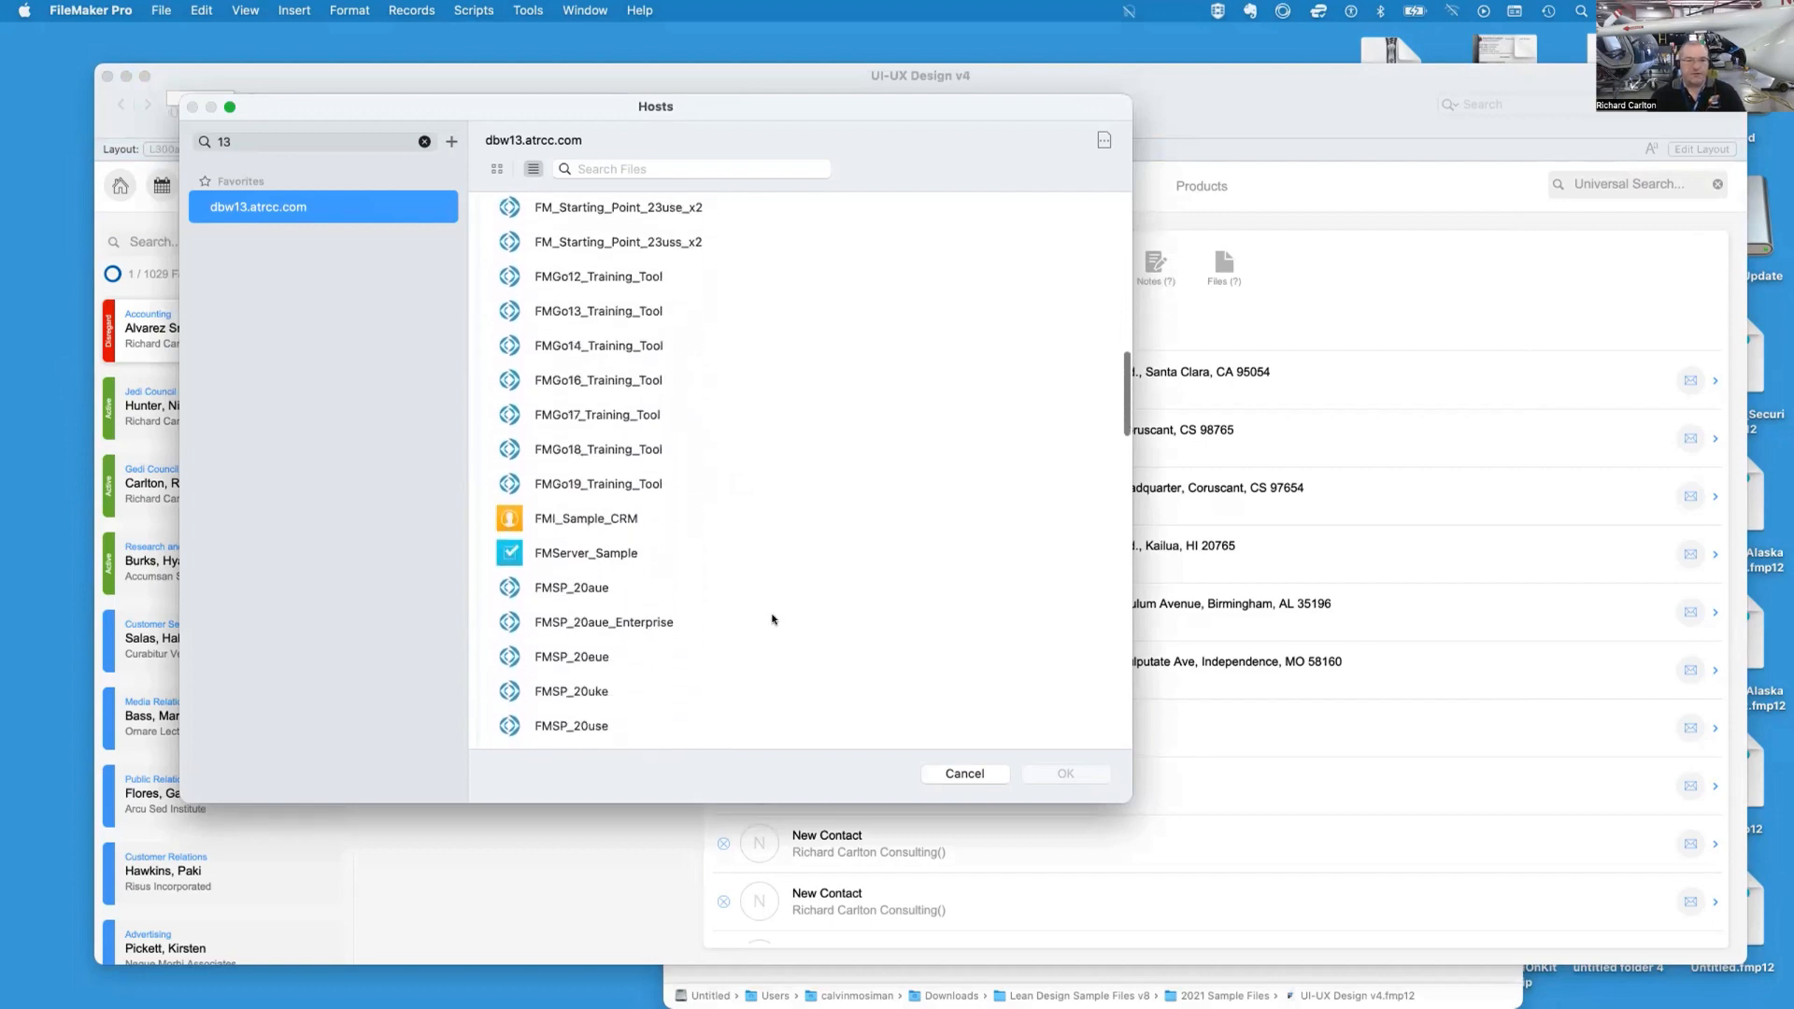
pyautogui.scroll(4, 773, 619)
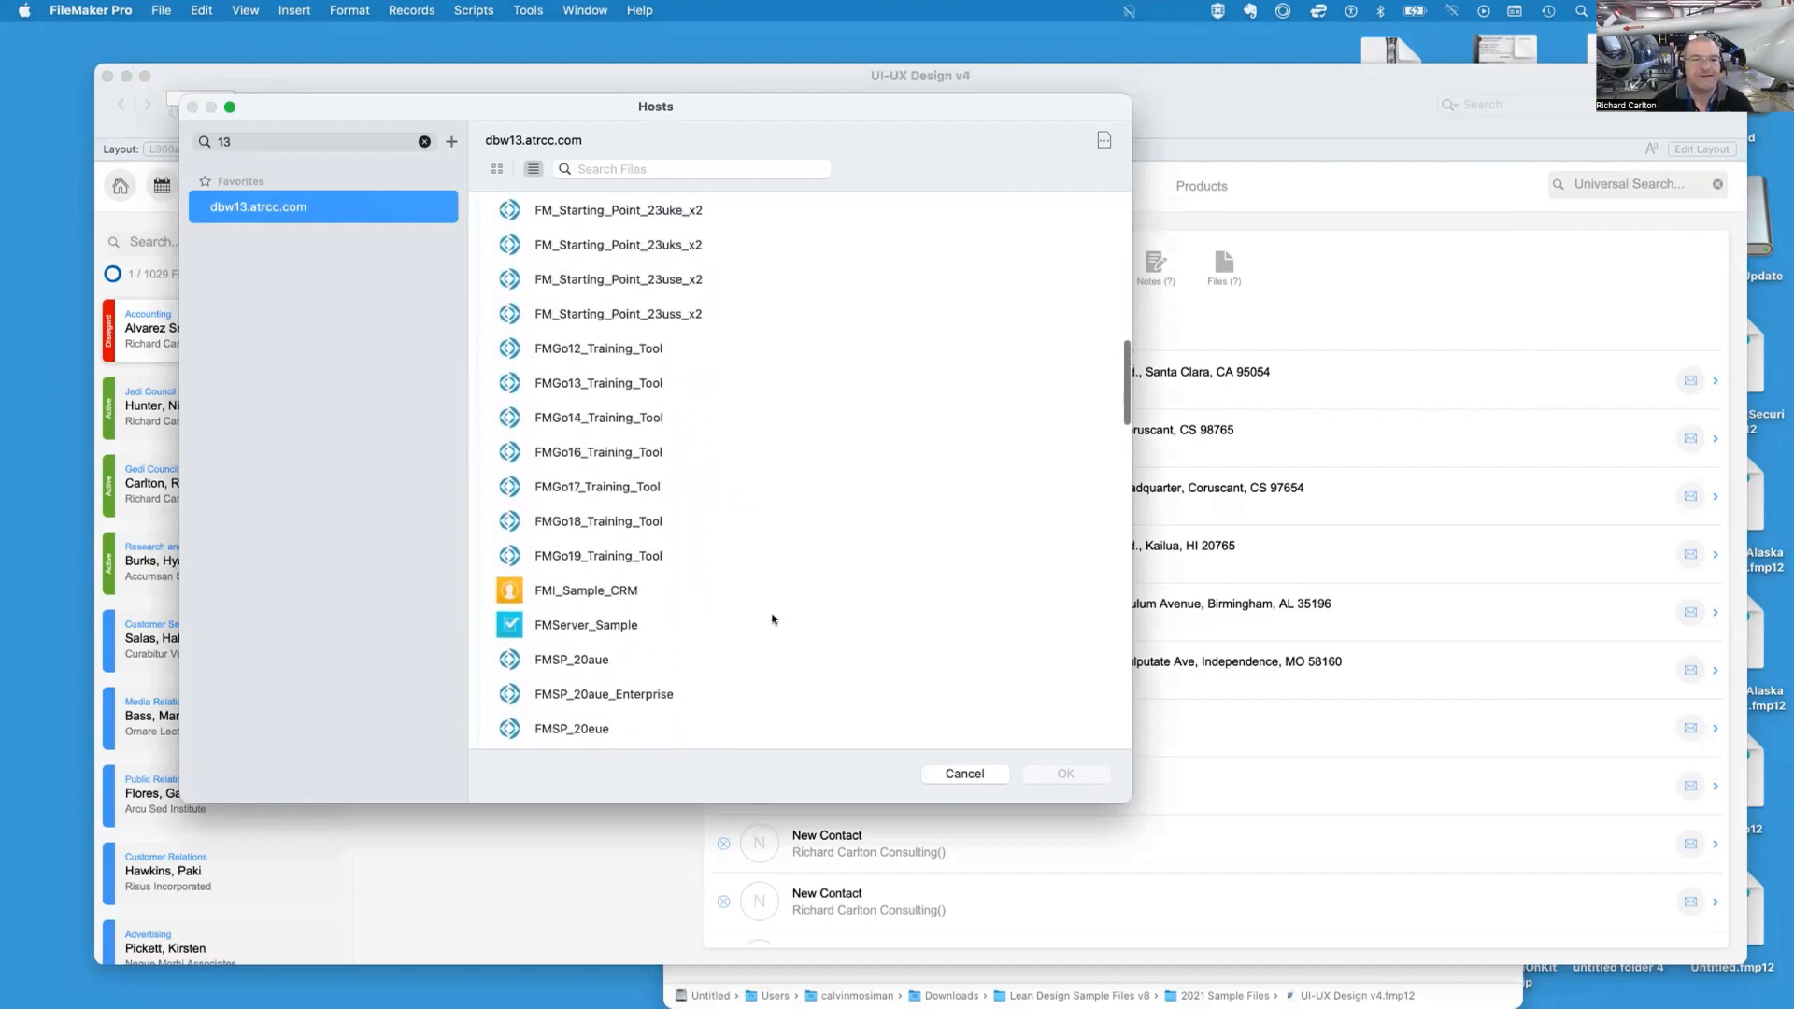
pyautogui.moveTo(1522, 166); pyautogui.dragTo(954, 110)
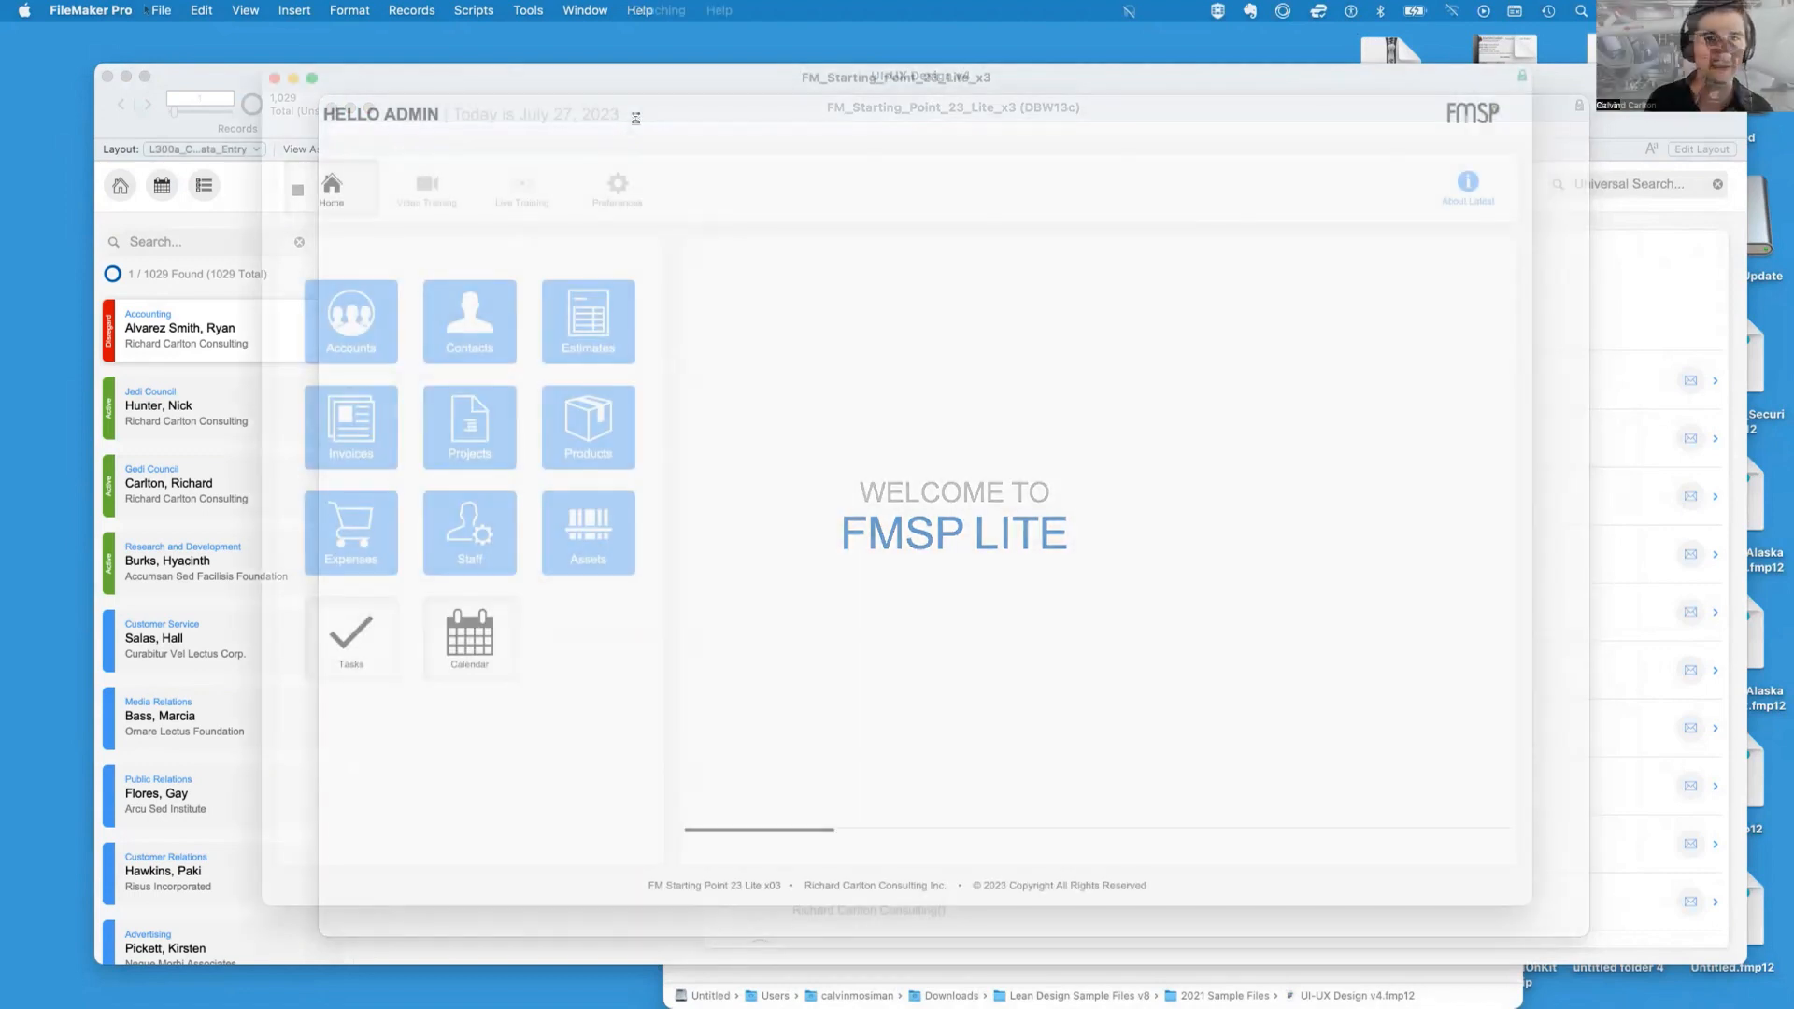
# Add a new account named TEST in the hosted file's security settings
pyautogui.click(160, 11)
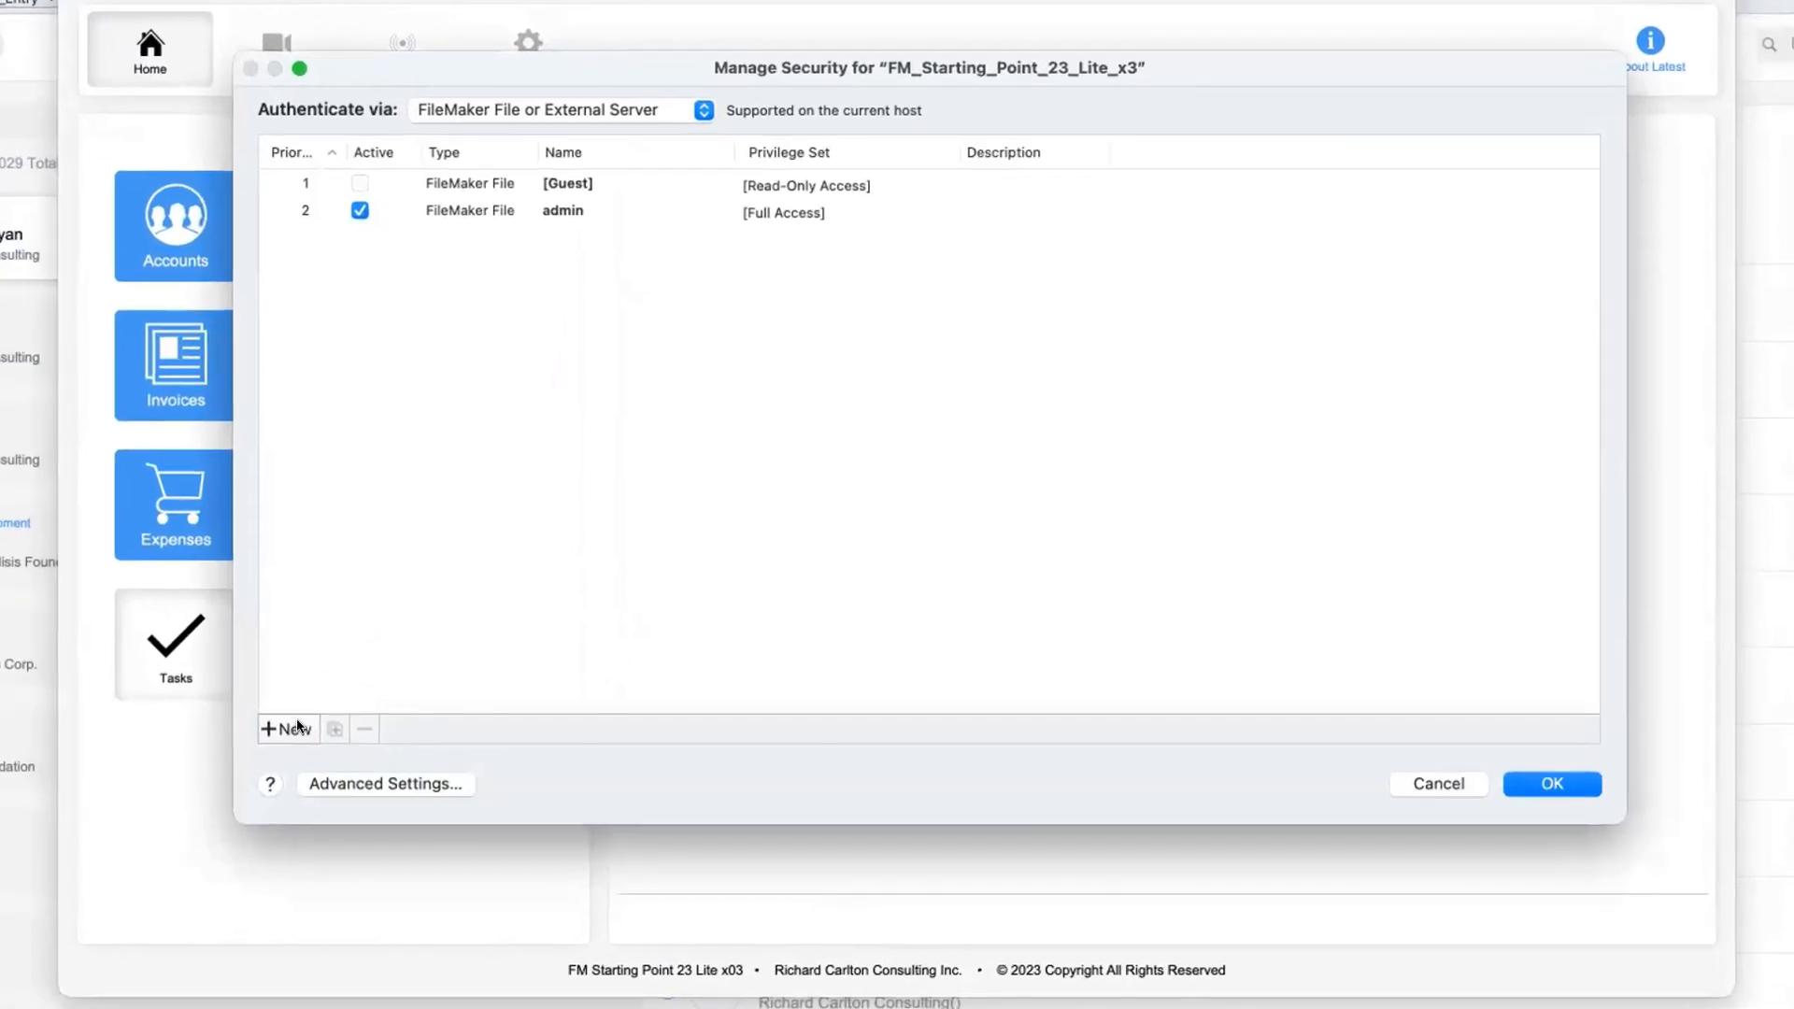
pyautogui.click(297, 728)
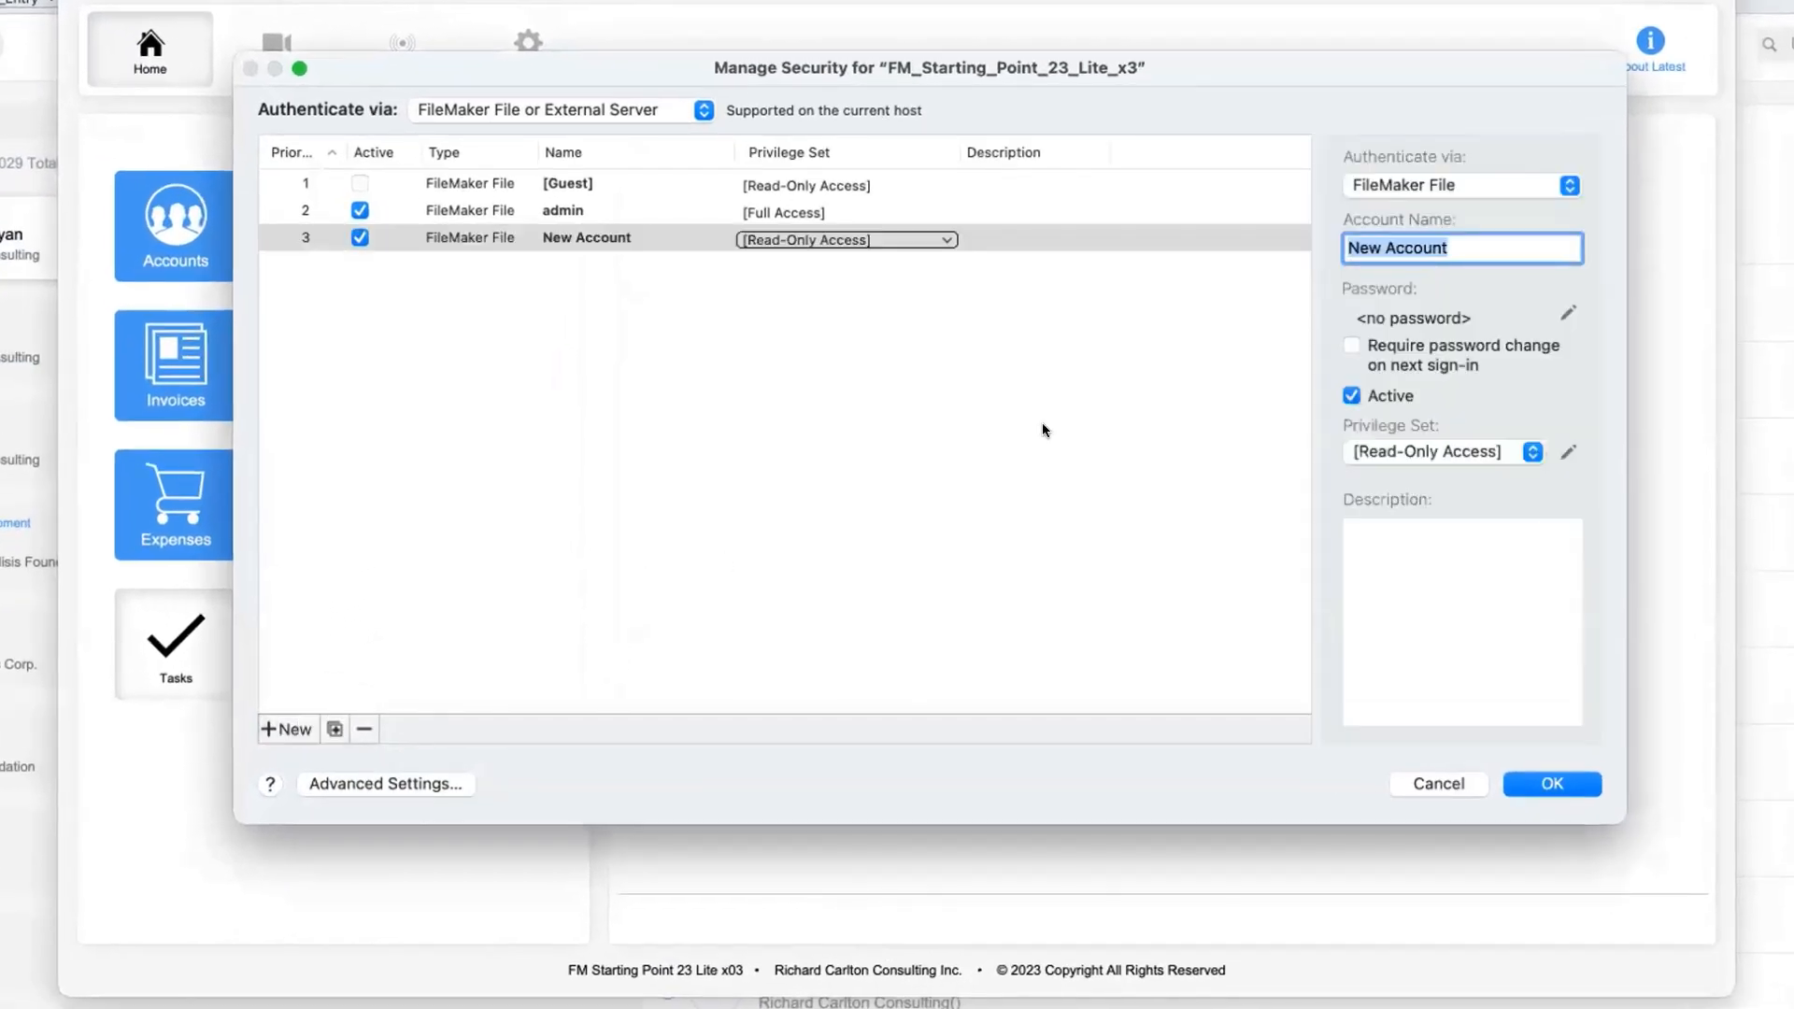
pyautogui.write('TEST')
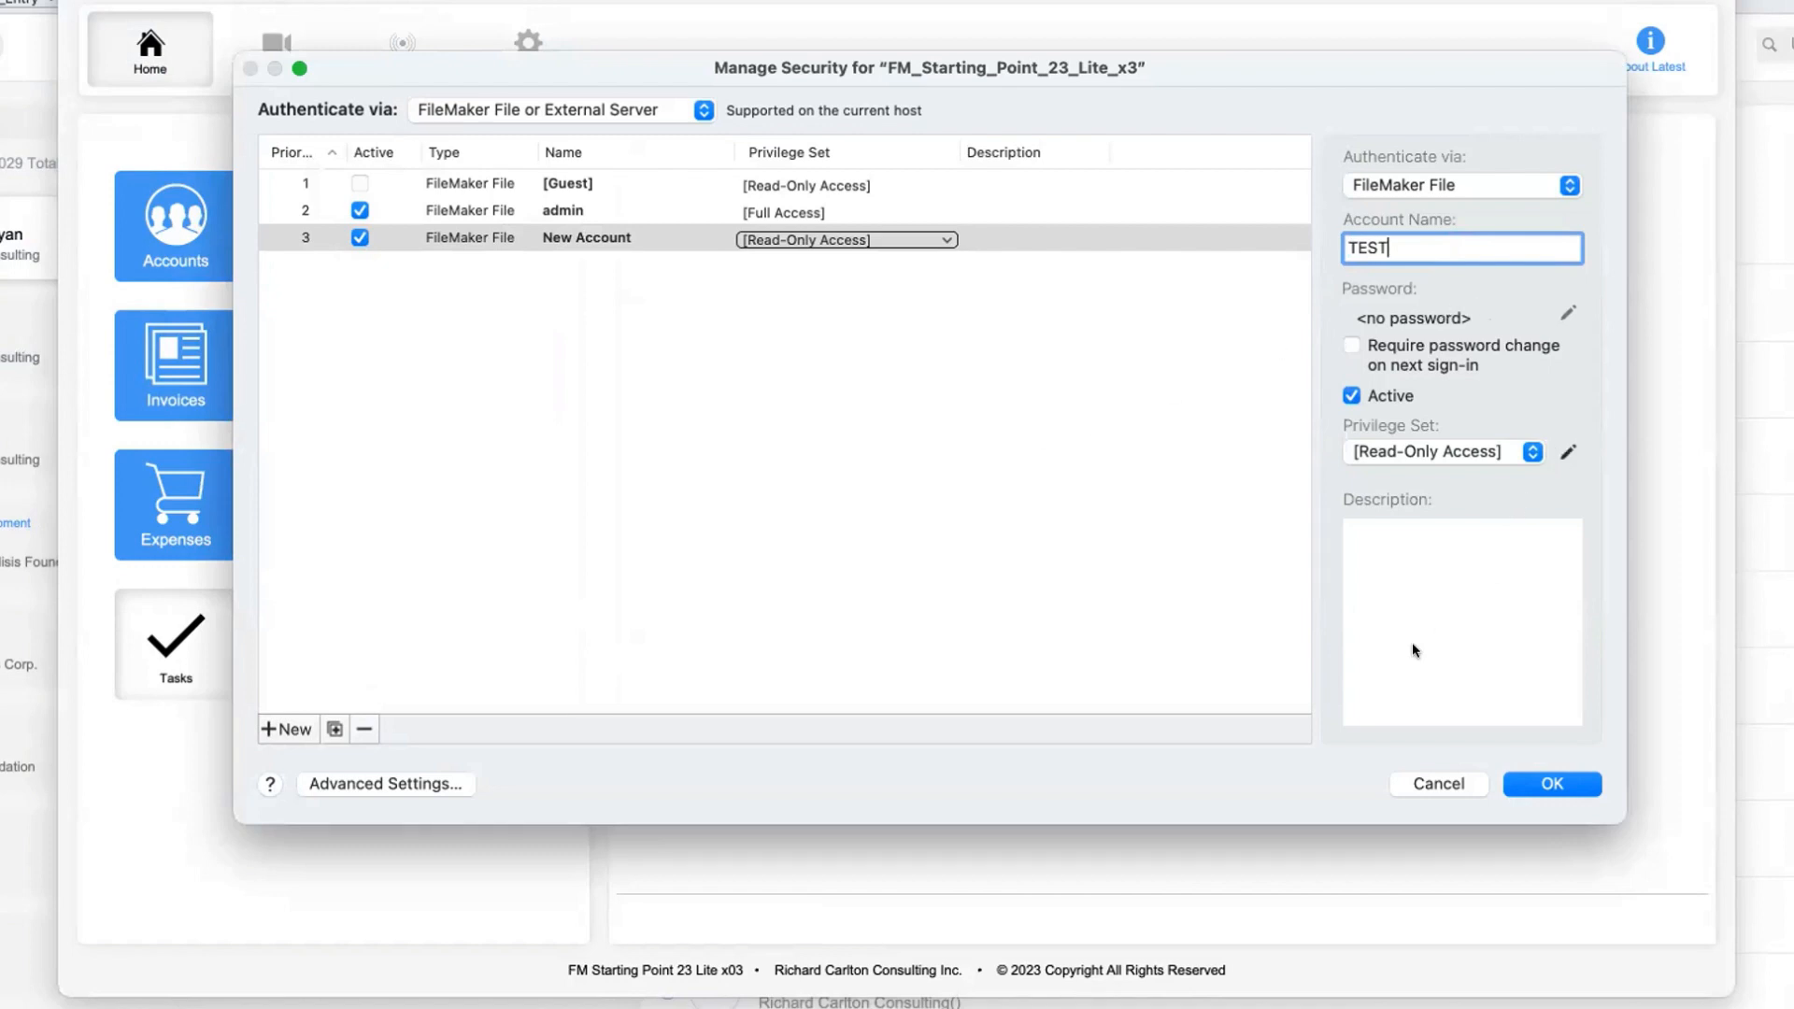
pyautogui.click(1567, 452)
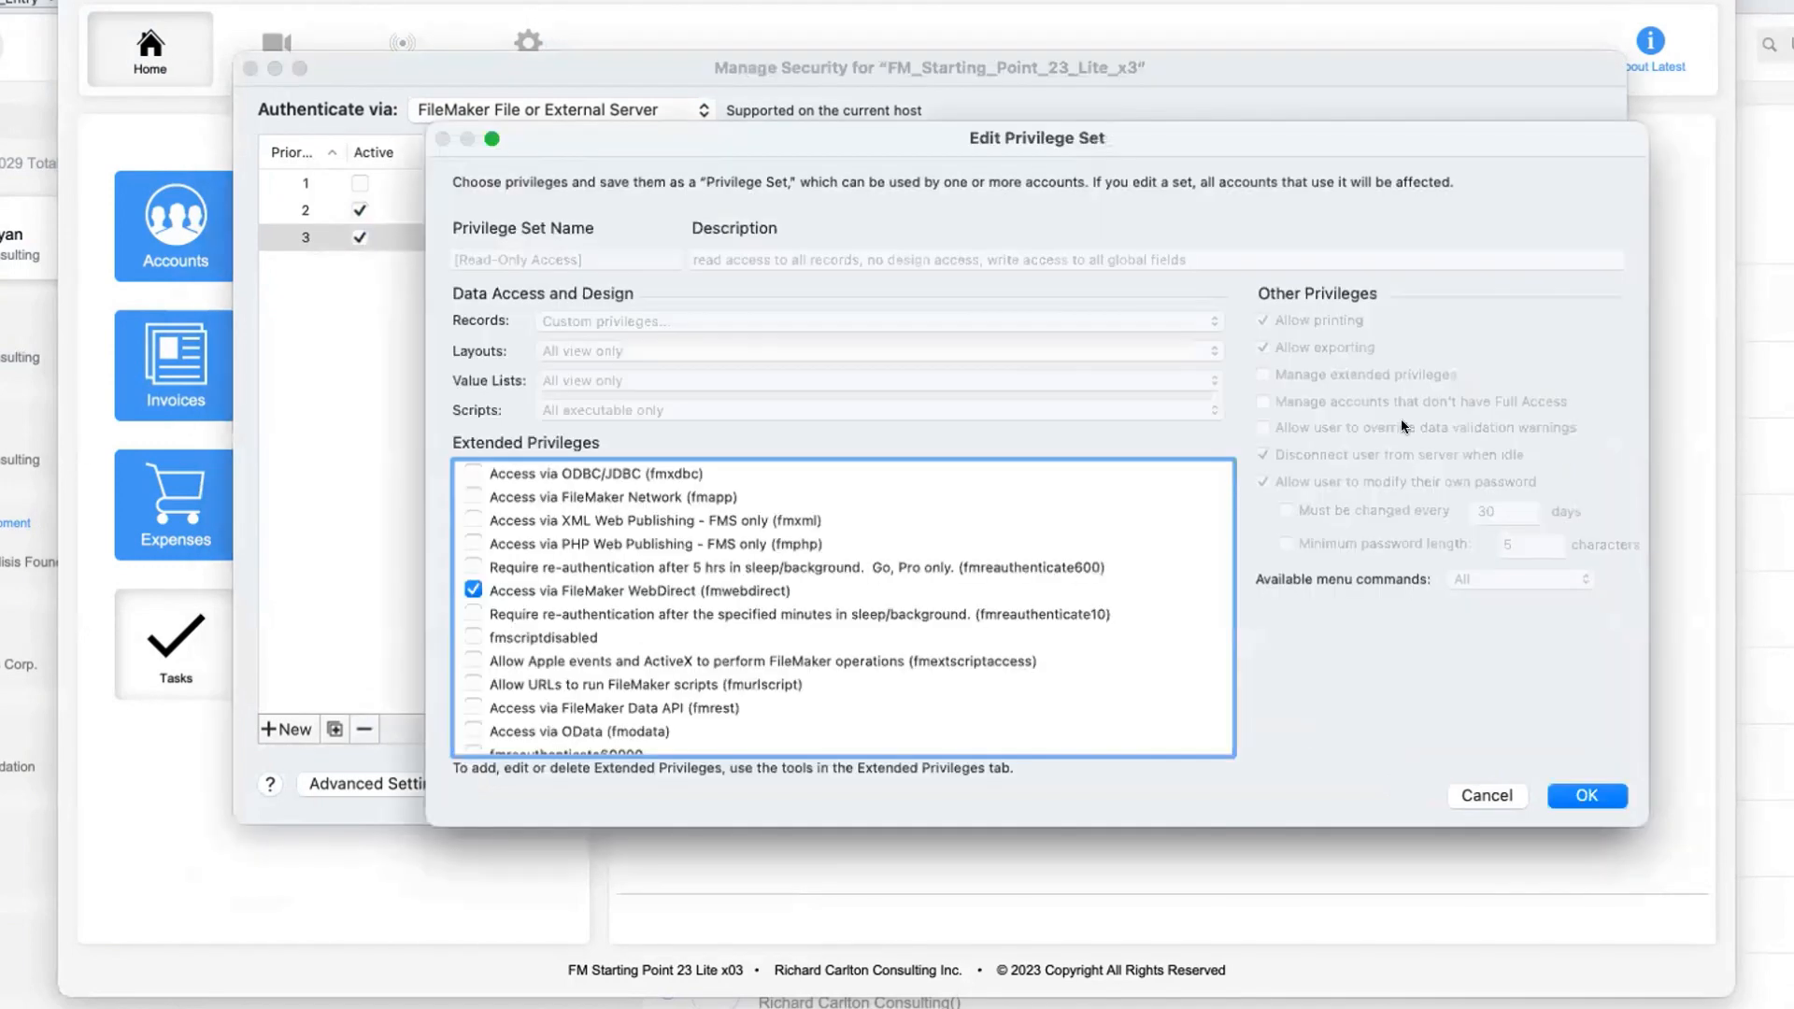
pyautogui.click(1484, 796)
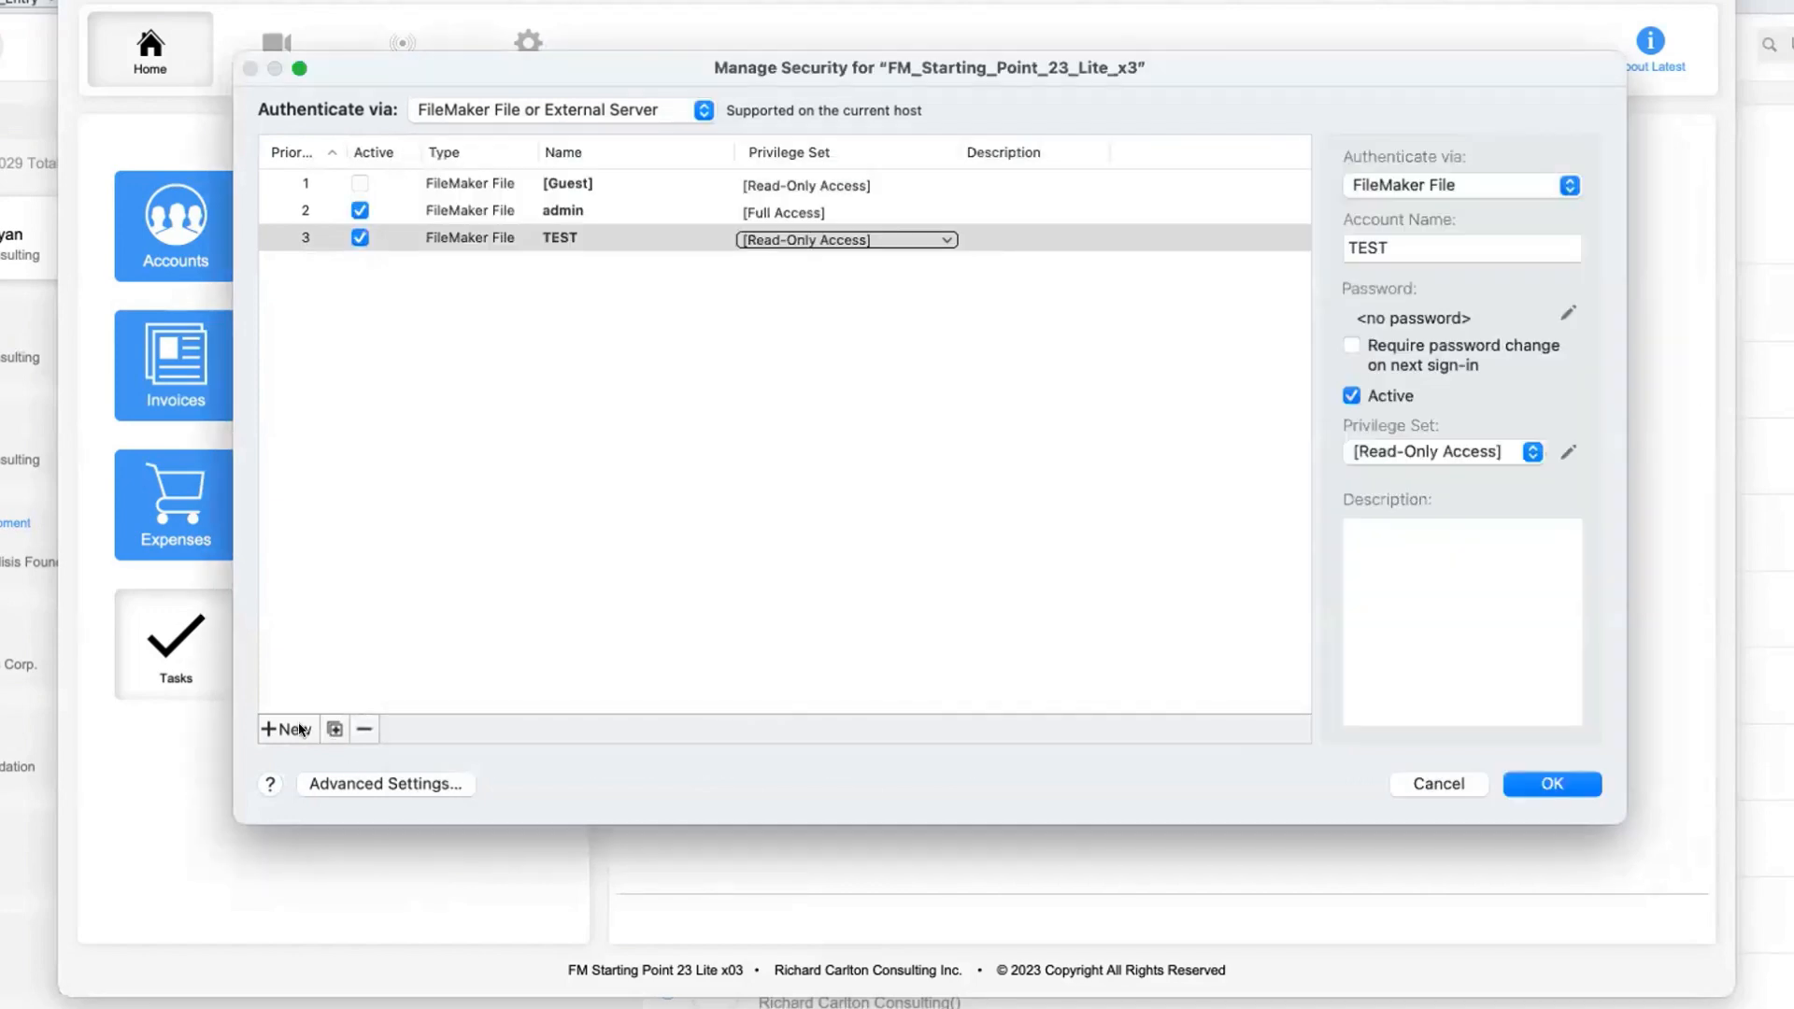
# Remove FileMaker Network (fmapp) access from the Data Entry Only privilege set in the advanced security settings
pyautogui.click(356, 784)
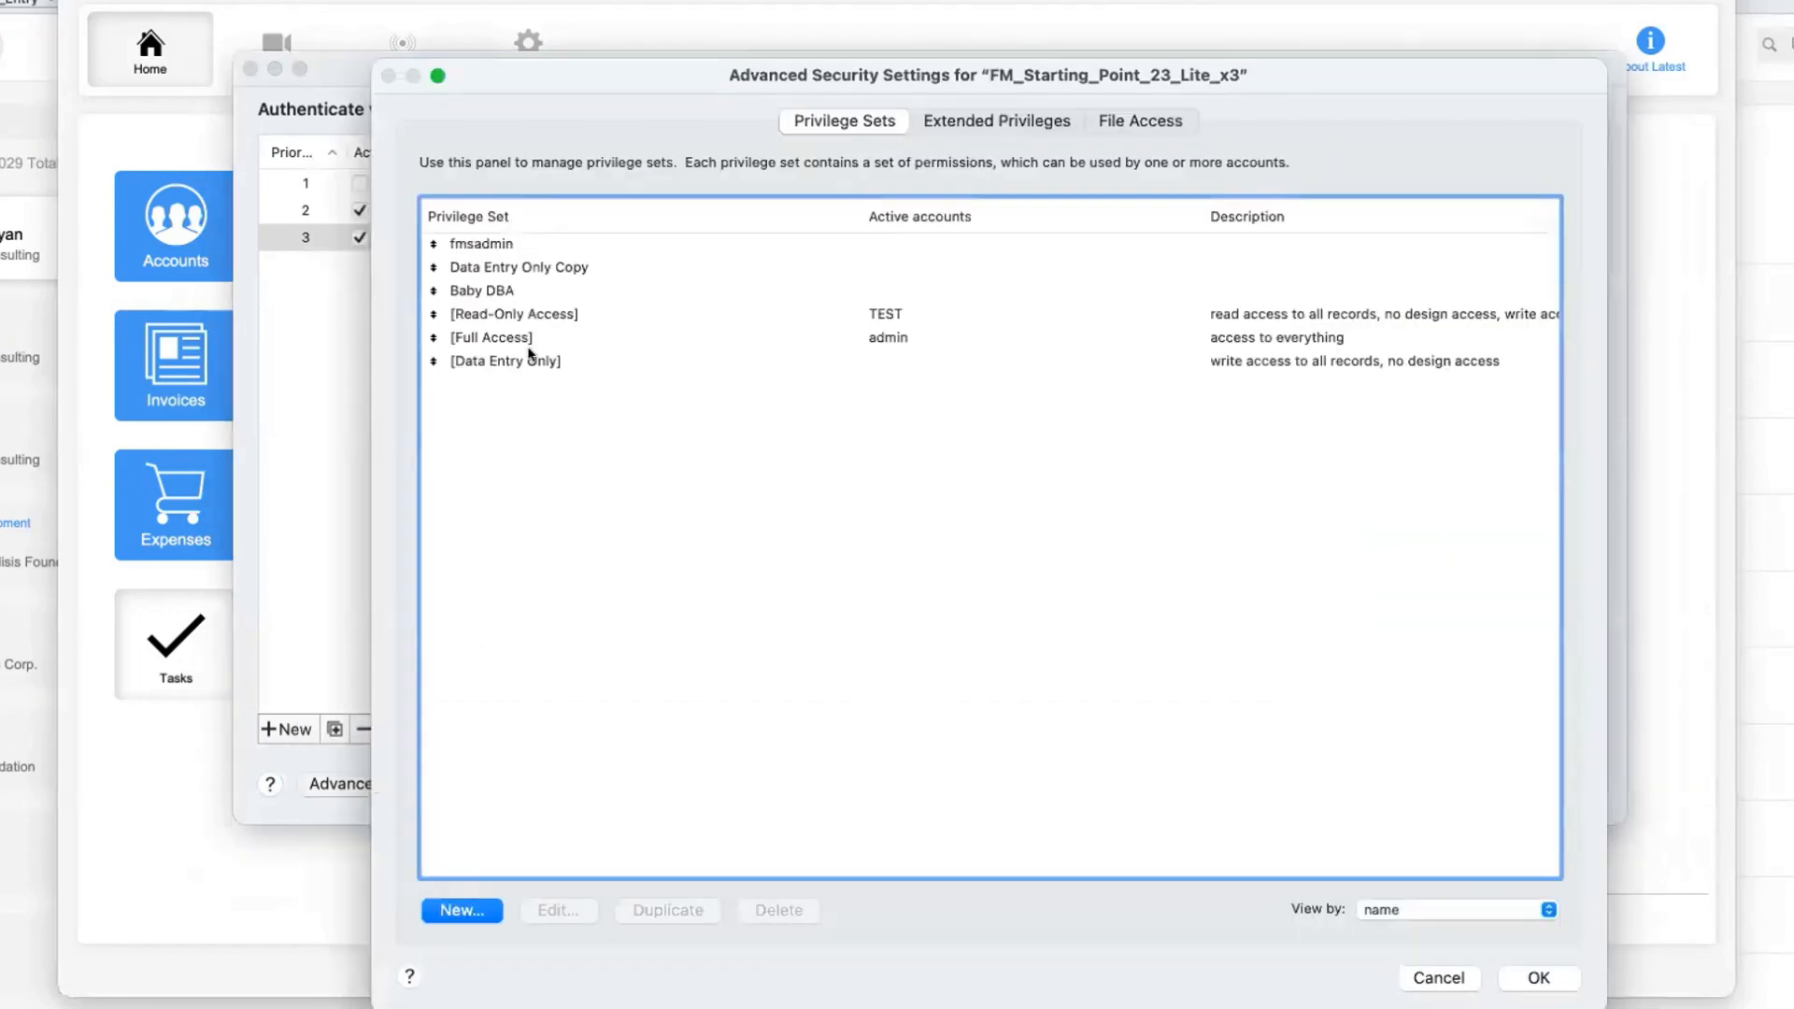
pyautogui.click(533, 362)
pyautogui.doubleClick(530, 363)
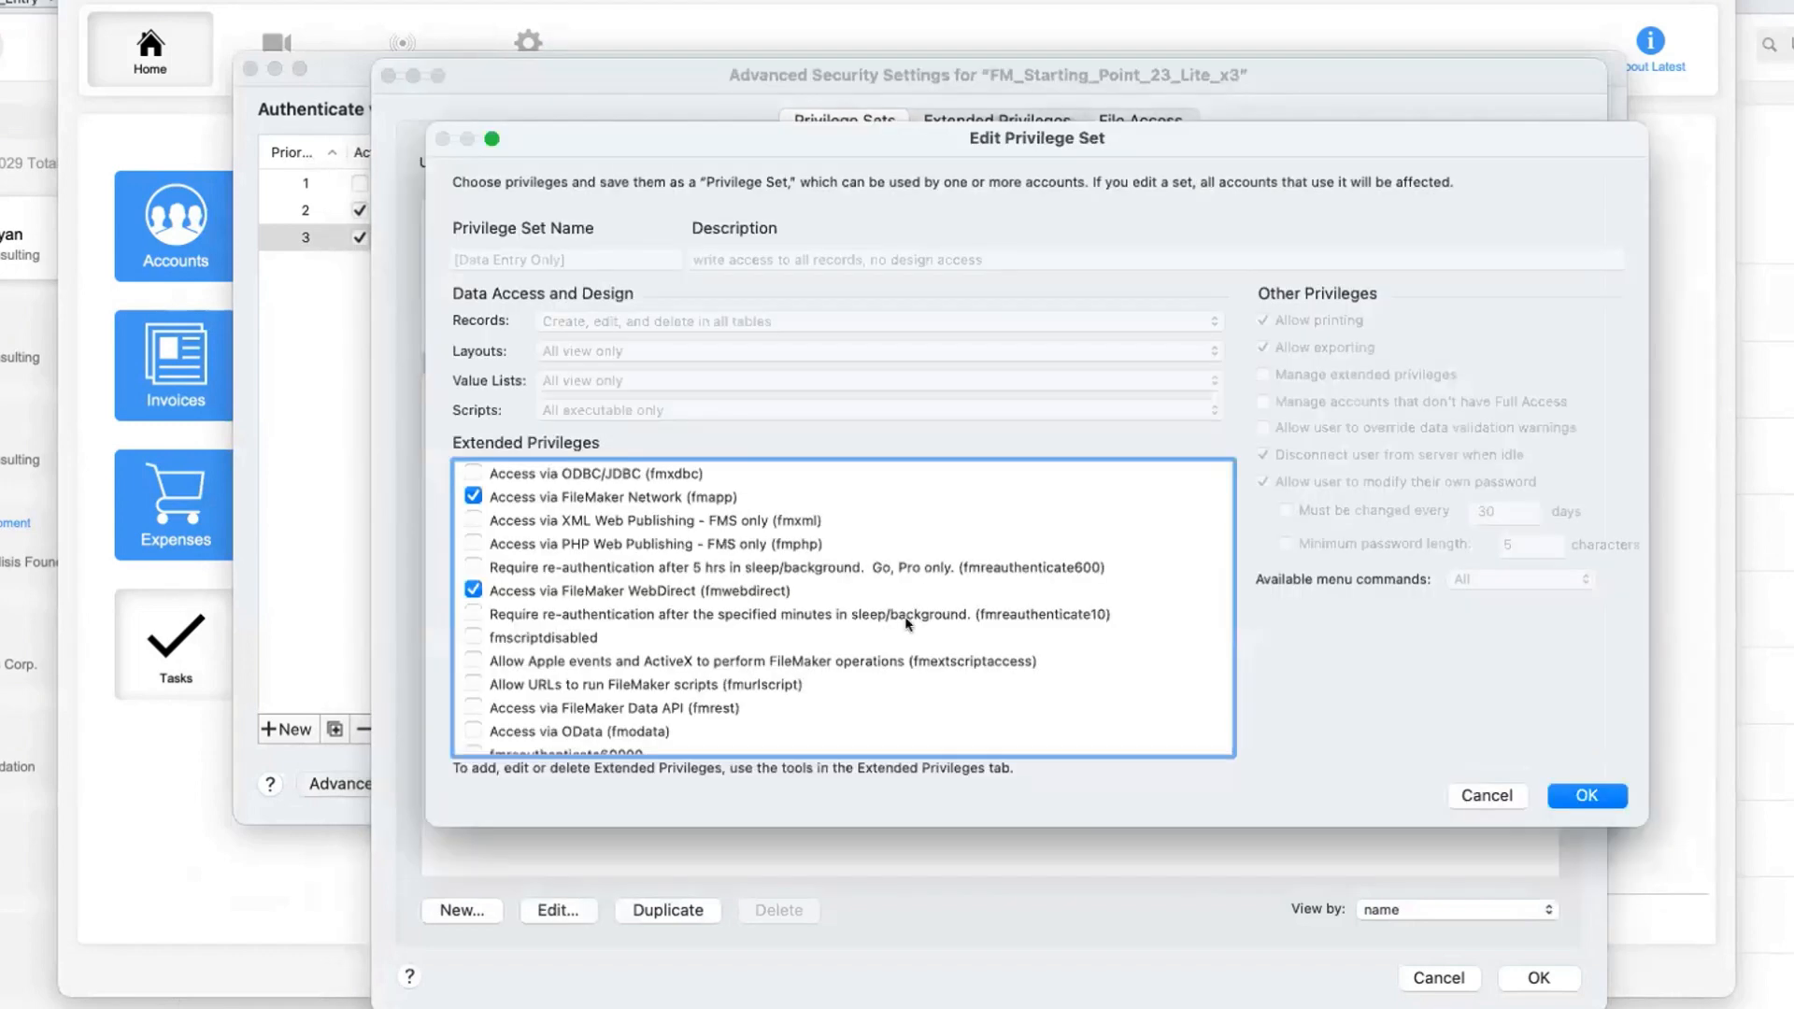
pyautogui.click(473, 496)
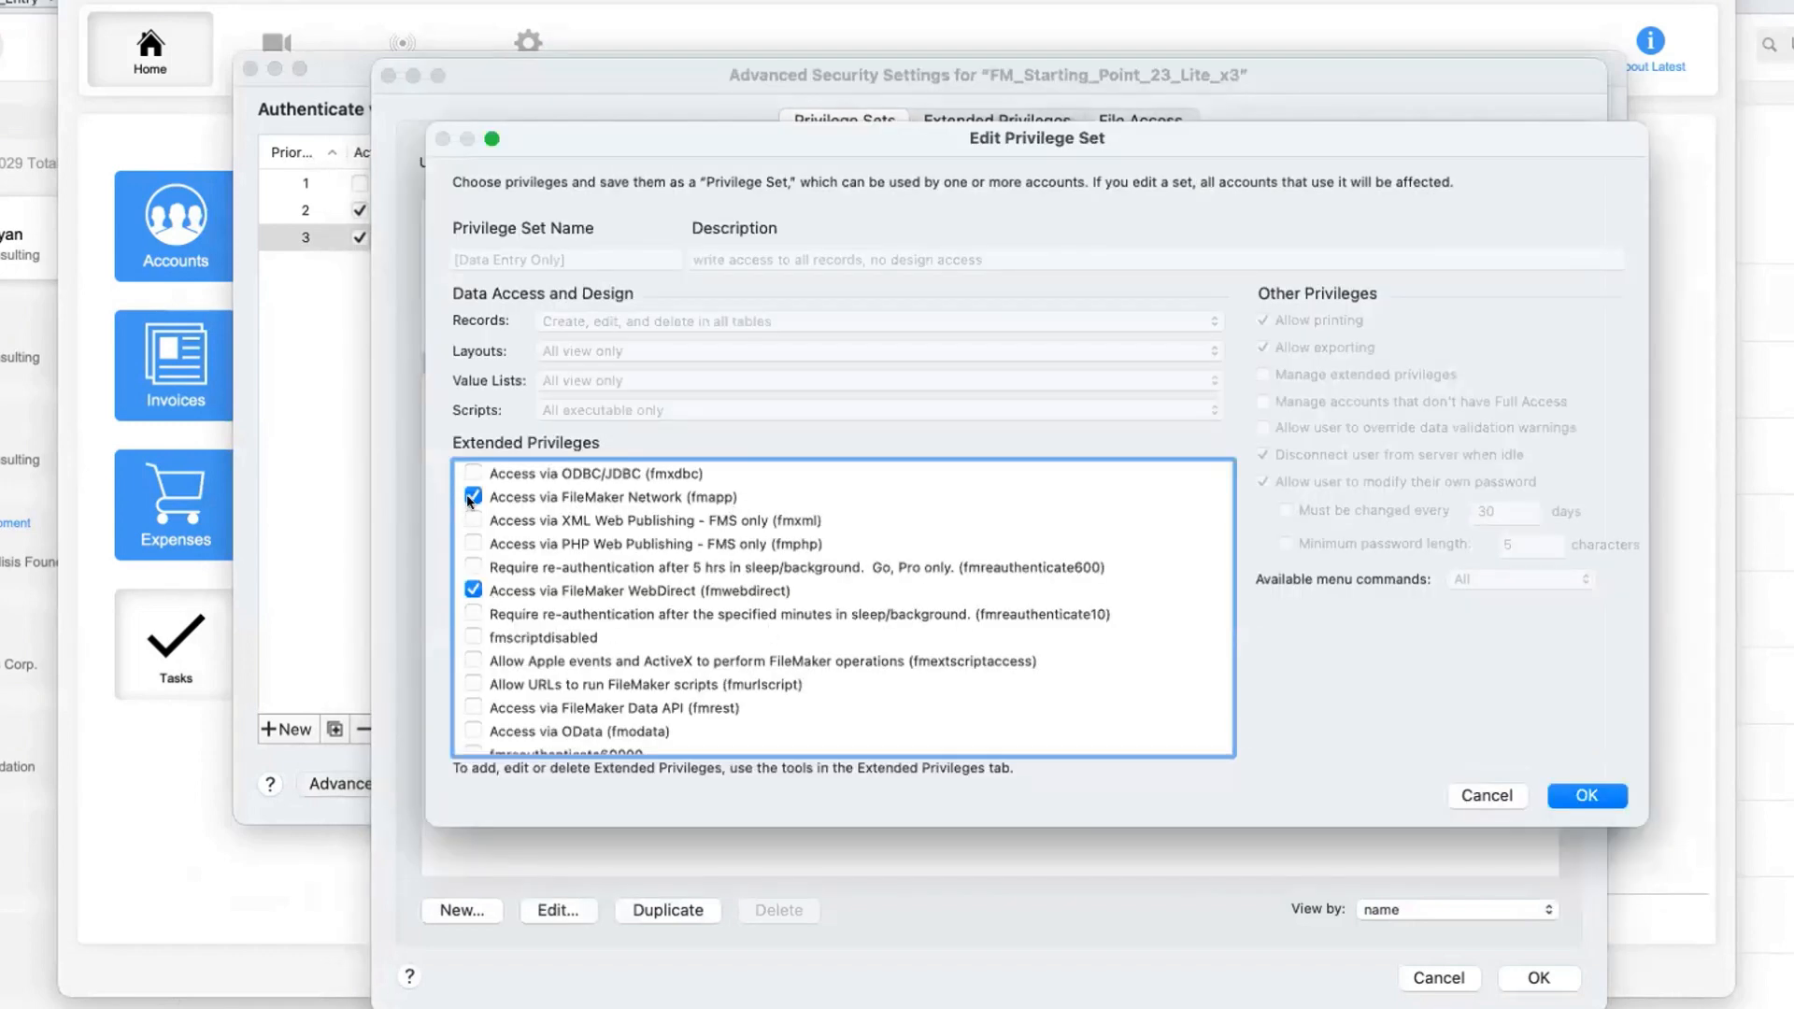
pyautogui.click(1600, 797)
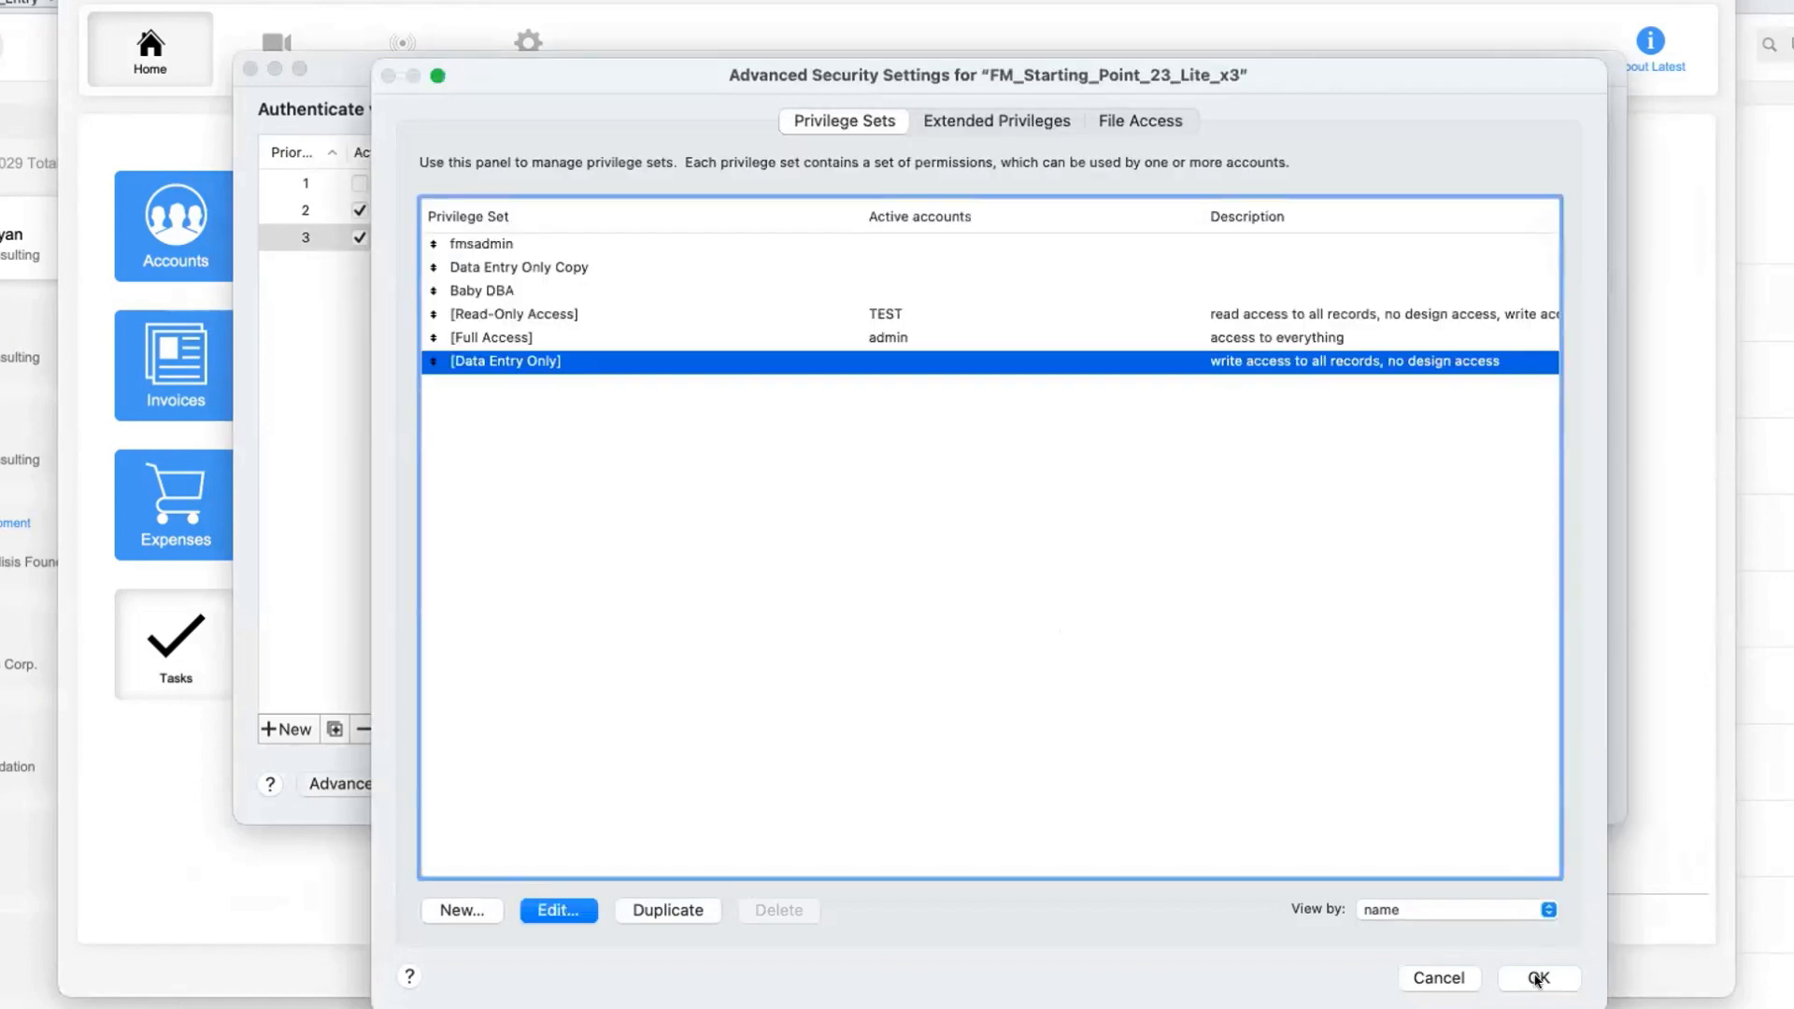
# Close the advanced security settings and assign the [Data Entry Only] privilege set to the TEST account
pyautogui.click(1537, 978)
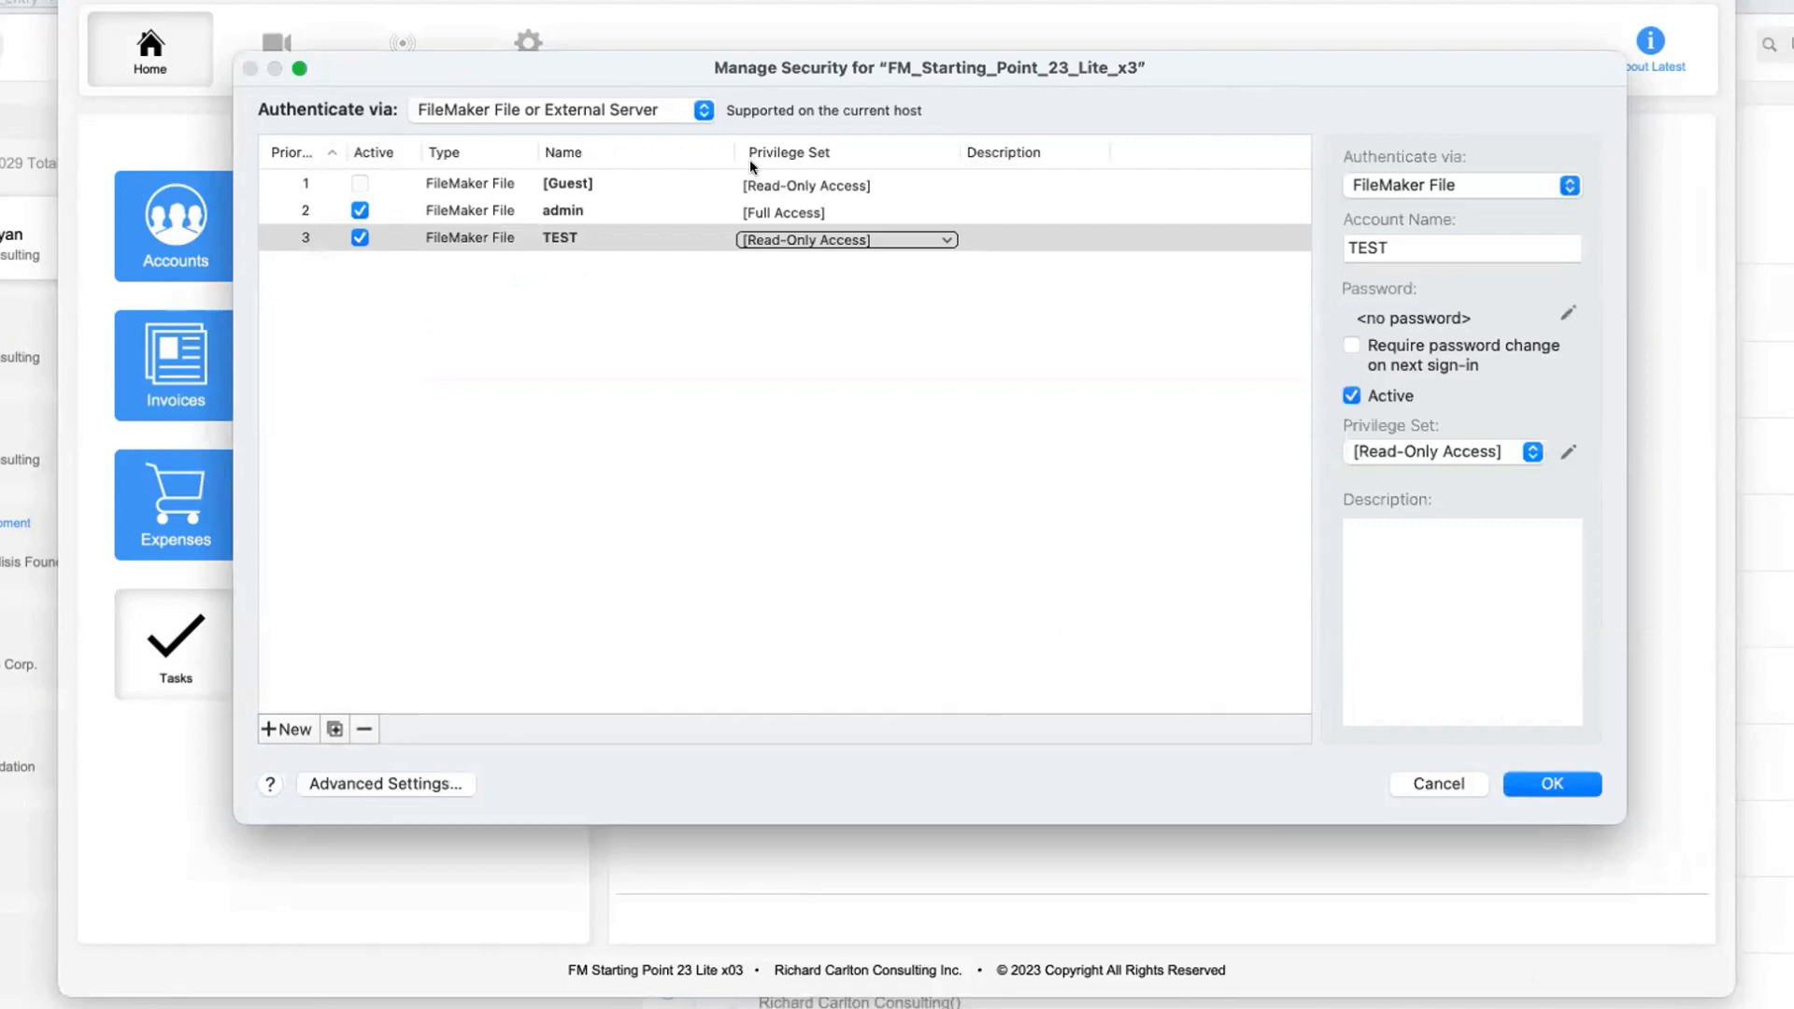
pyautogui.click(803, 243)
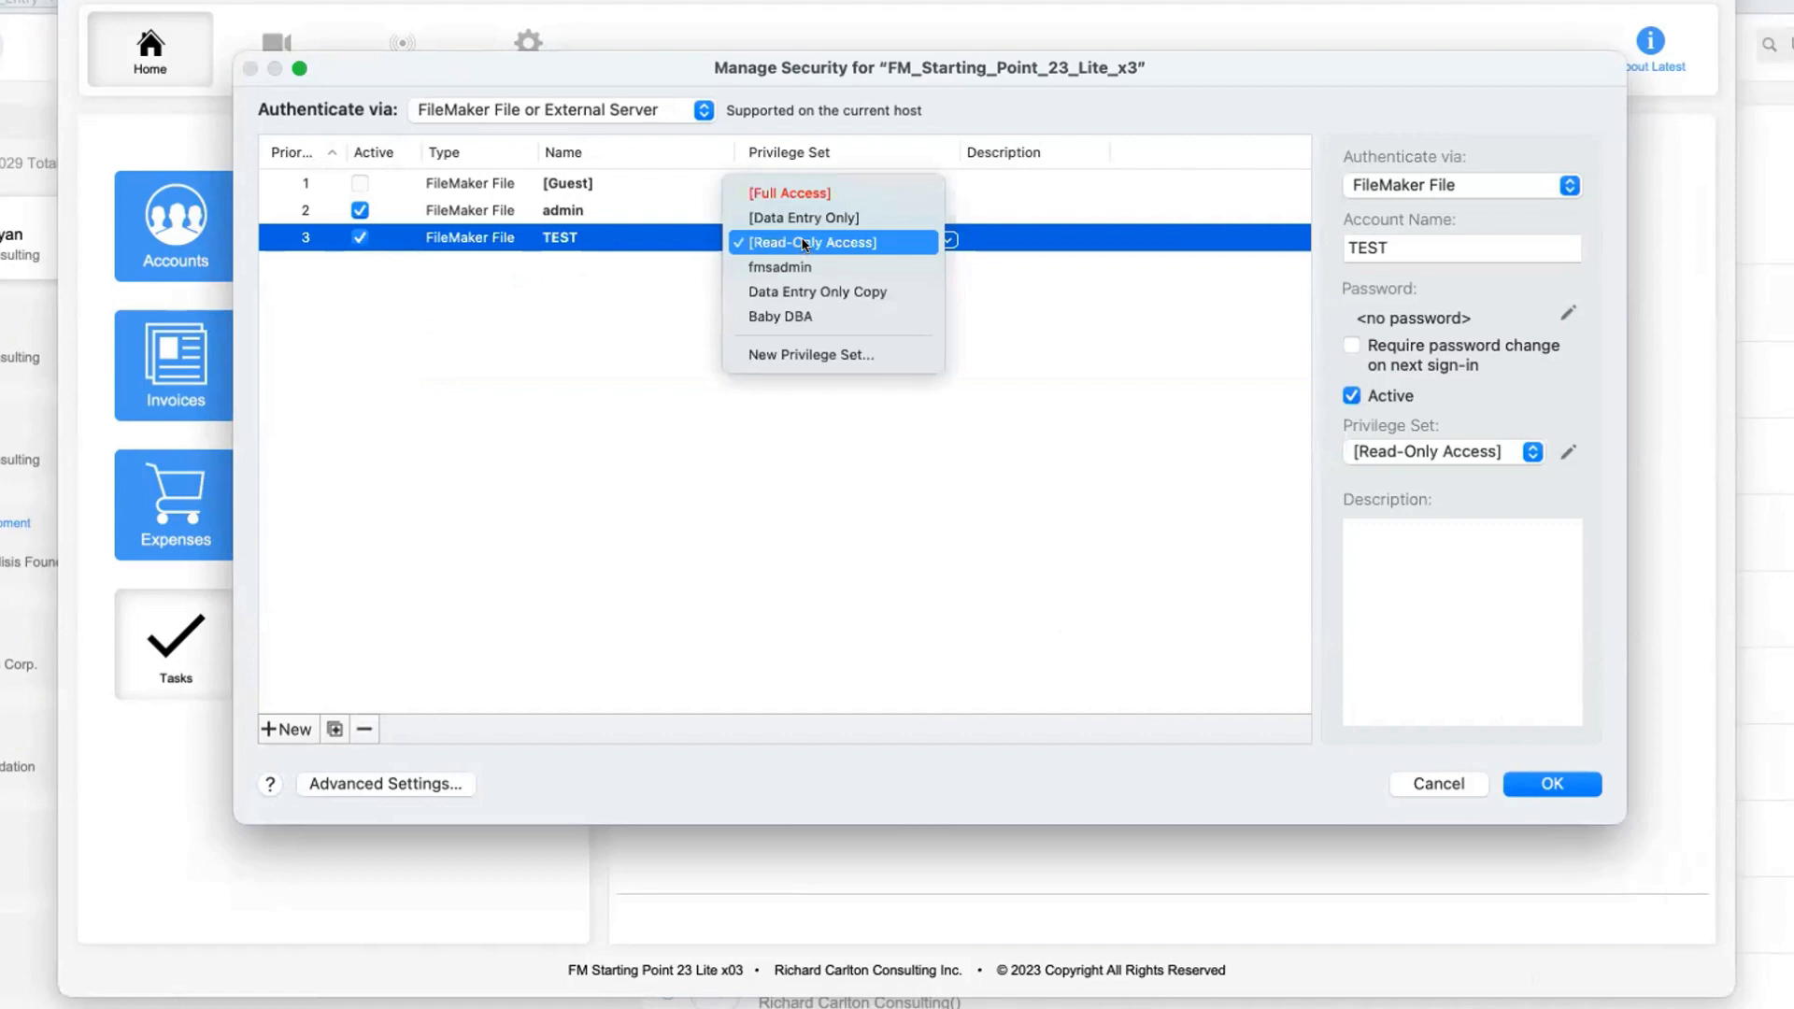
pyautogui.click(803, 218)
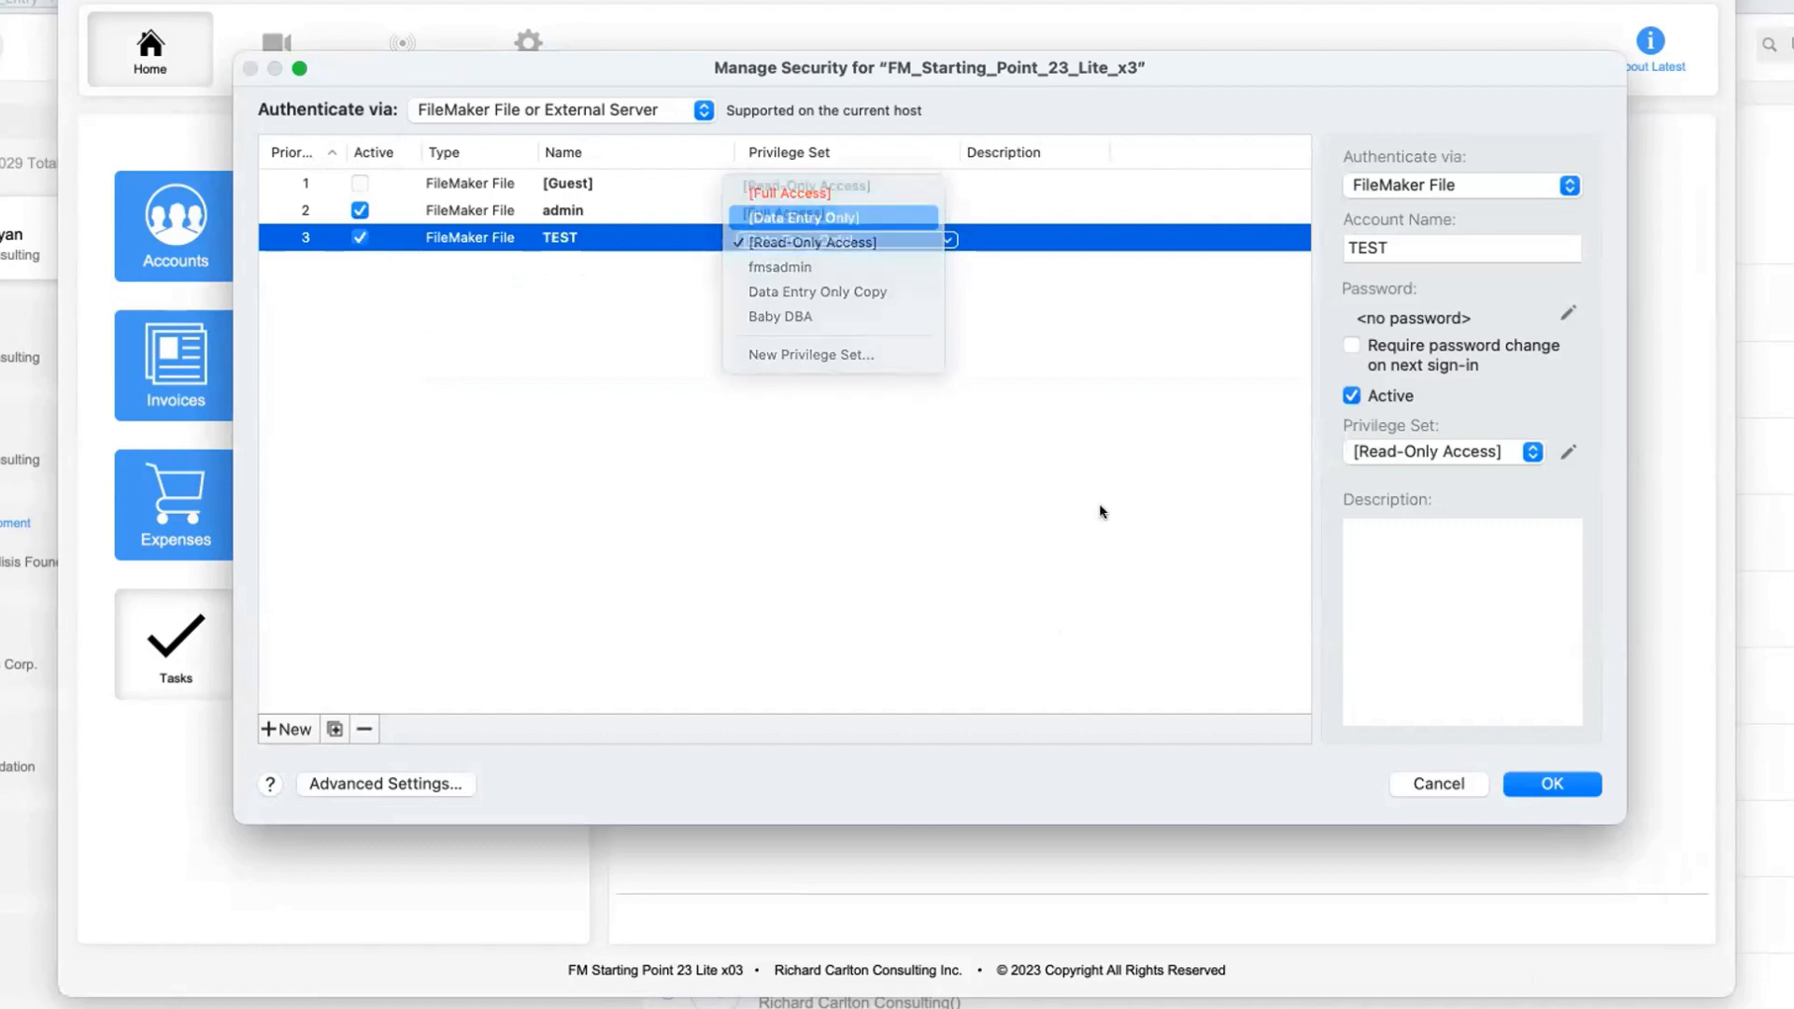
# Review the [Data Entry Only] privilege set's extended privileges and save the security settings
pyautogui.click(1566, 453)
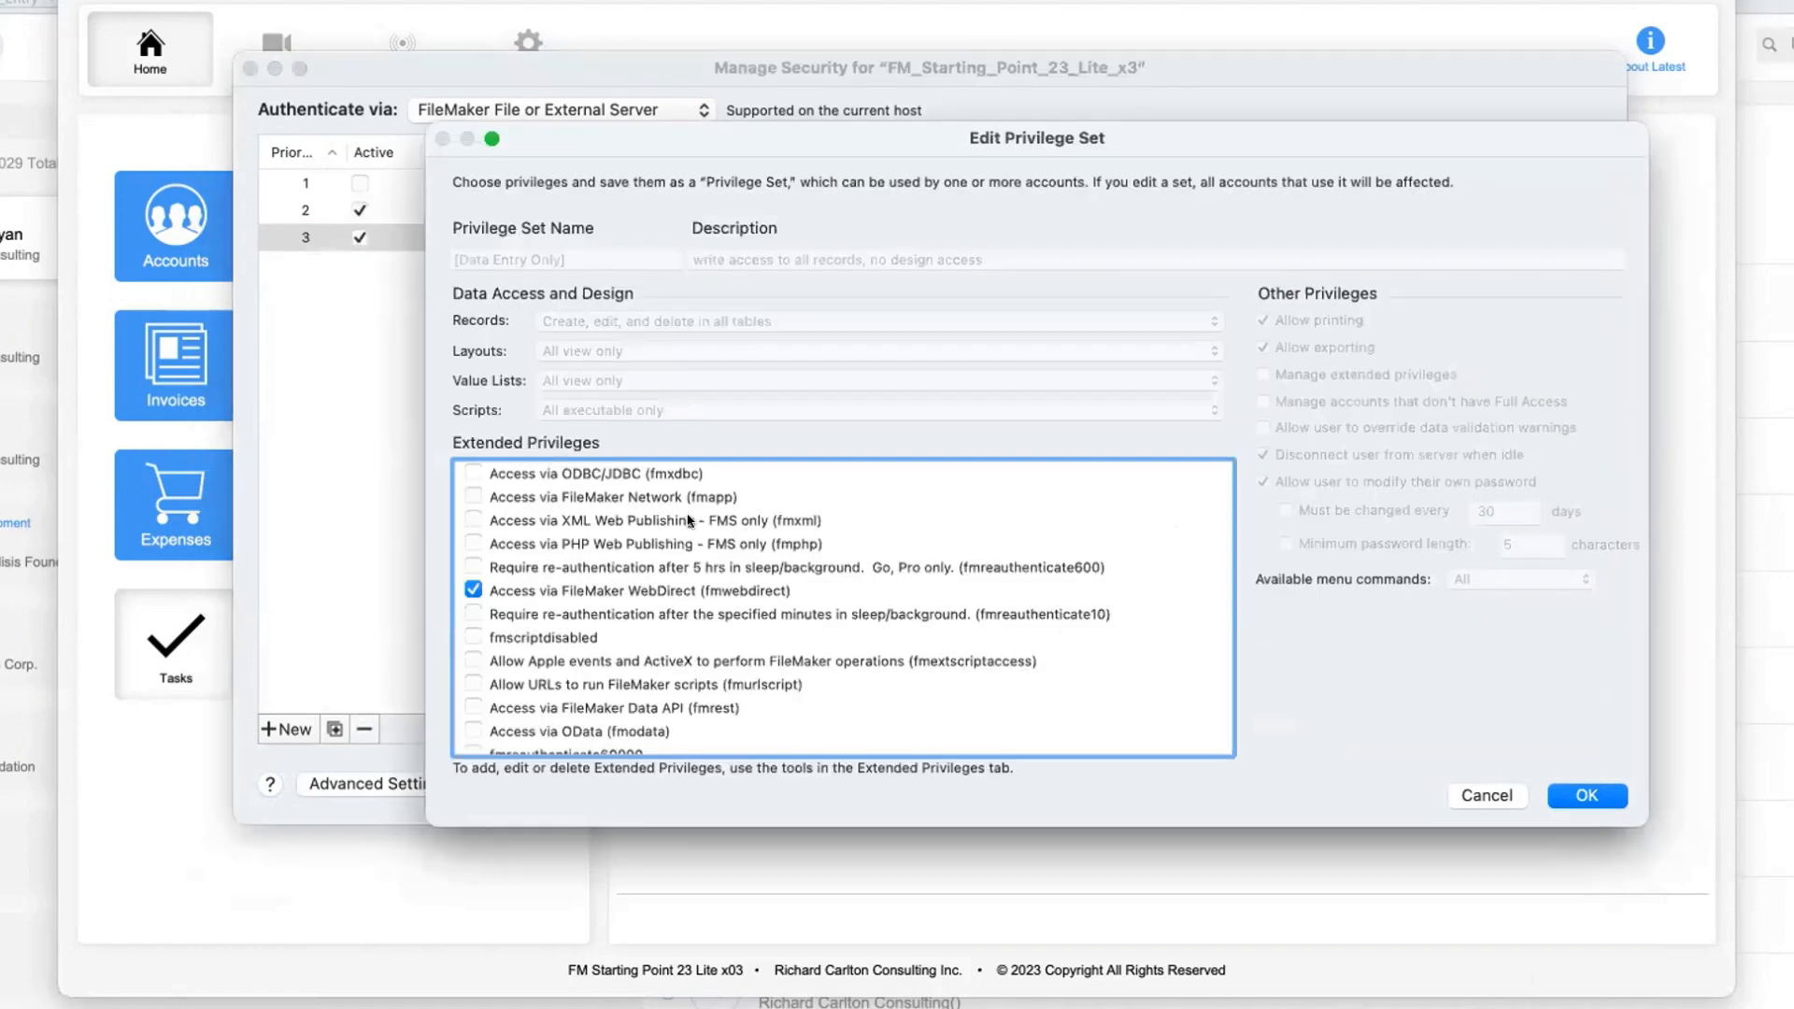
pyautogui.click(1596, 801)
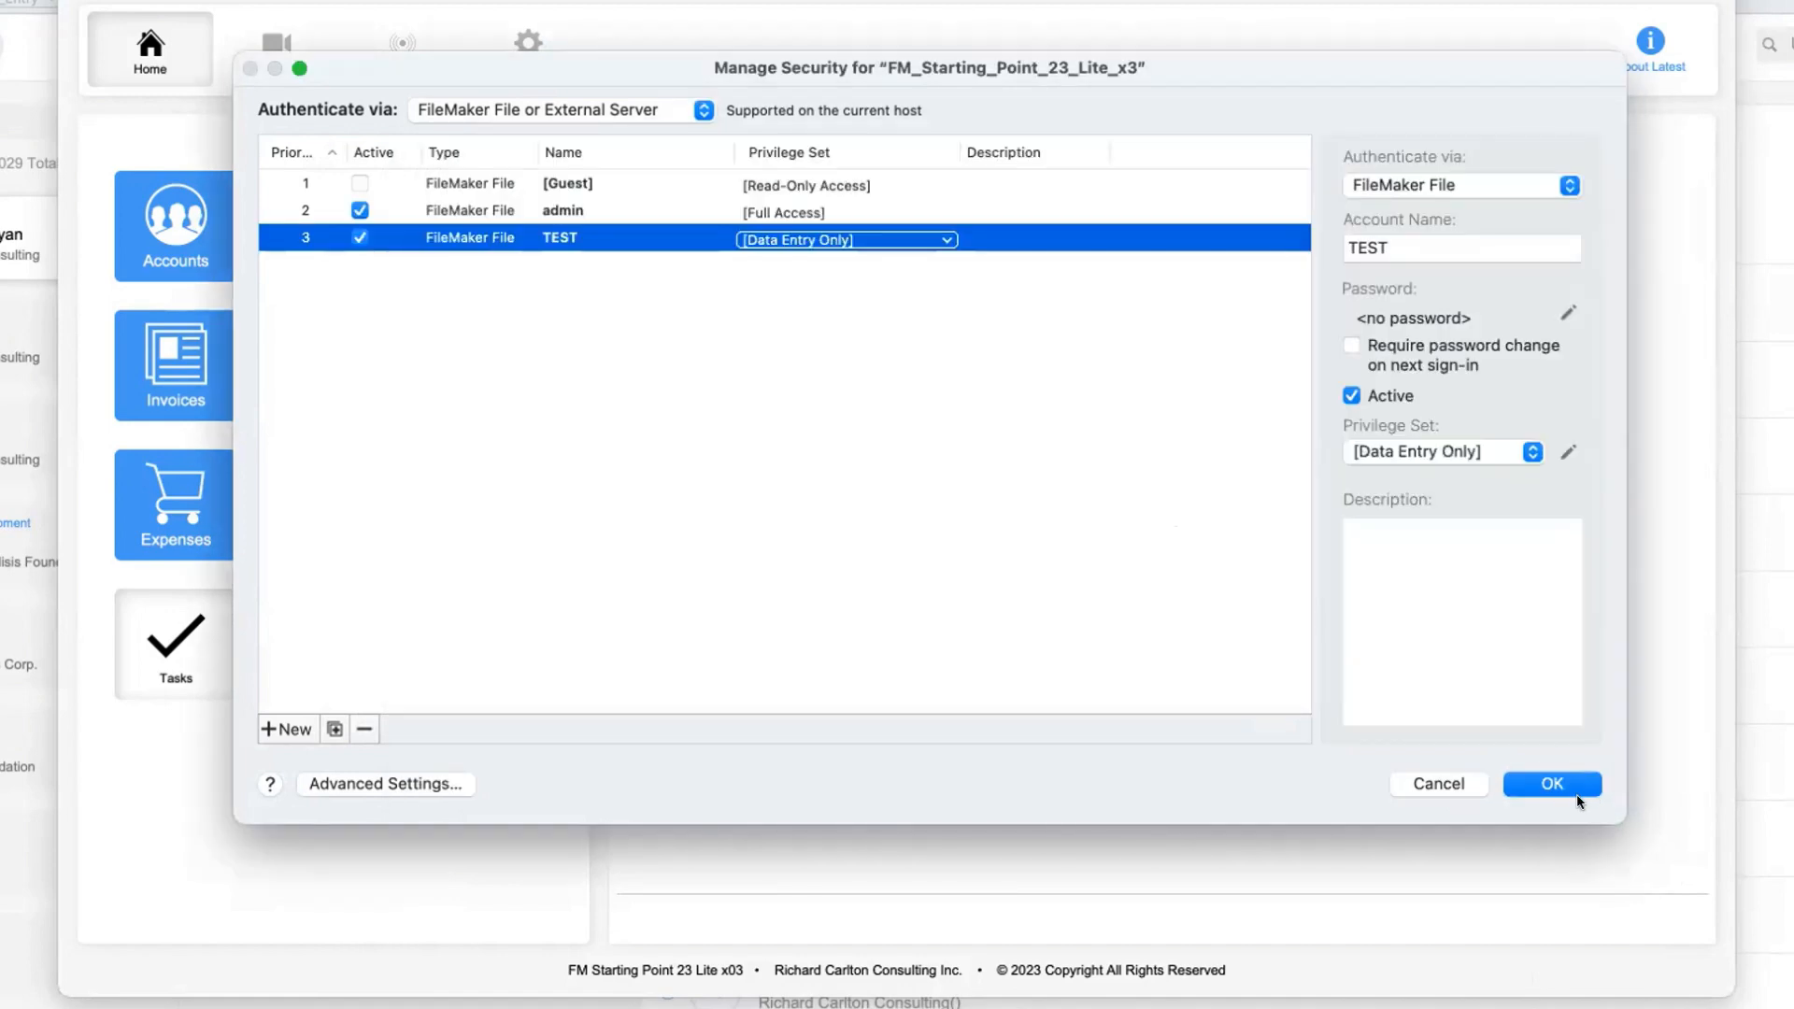
pyautogui.click(1556, 783)
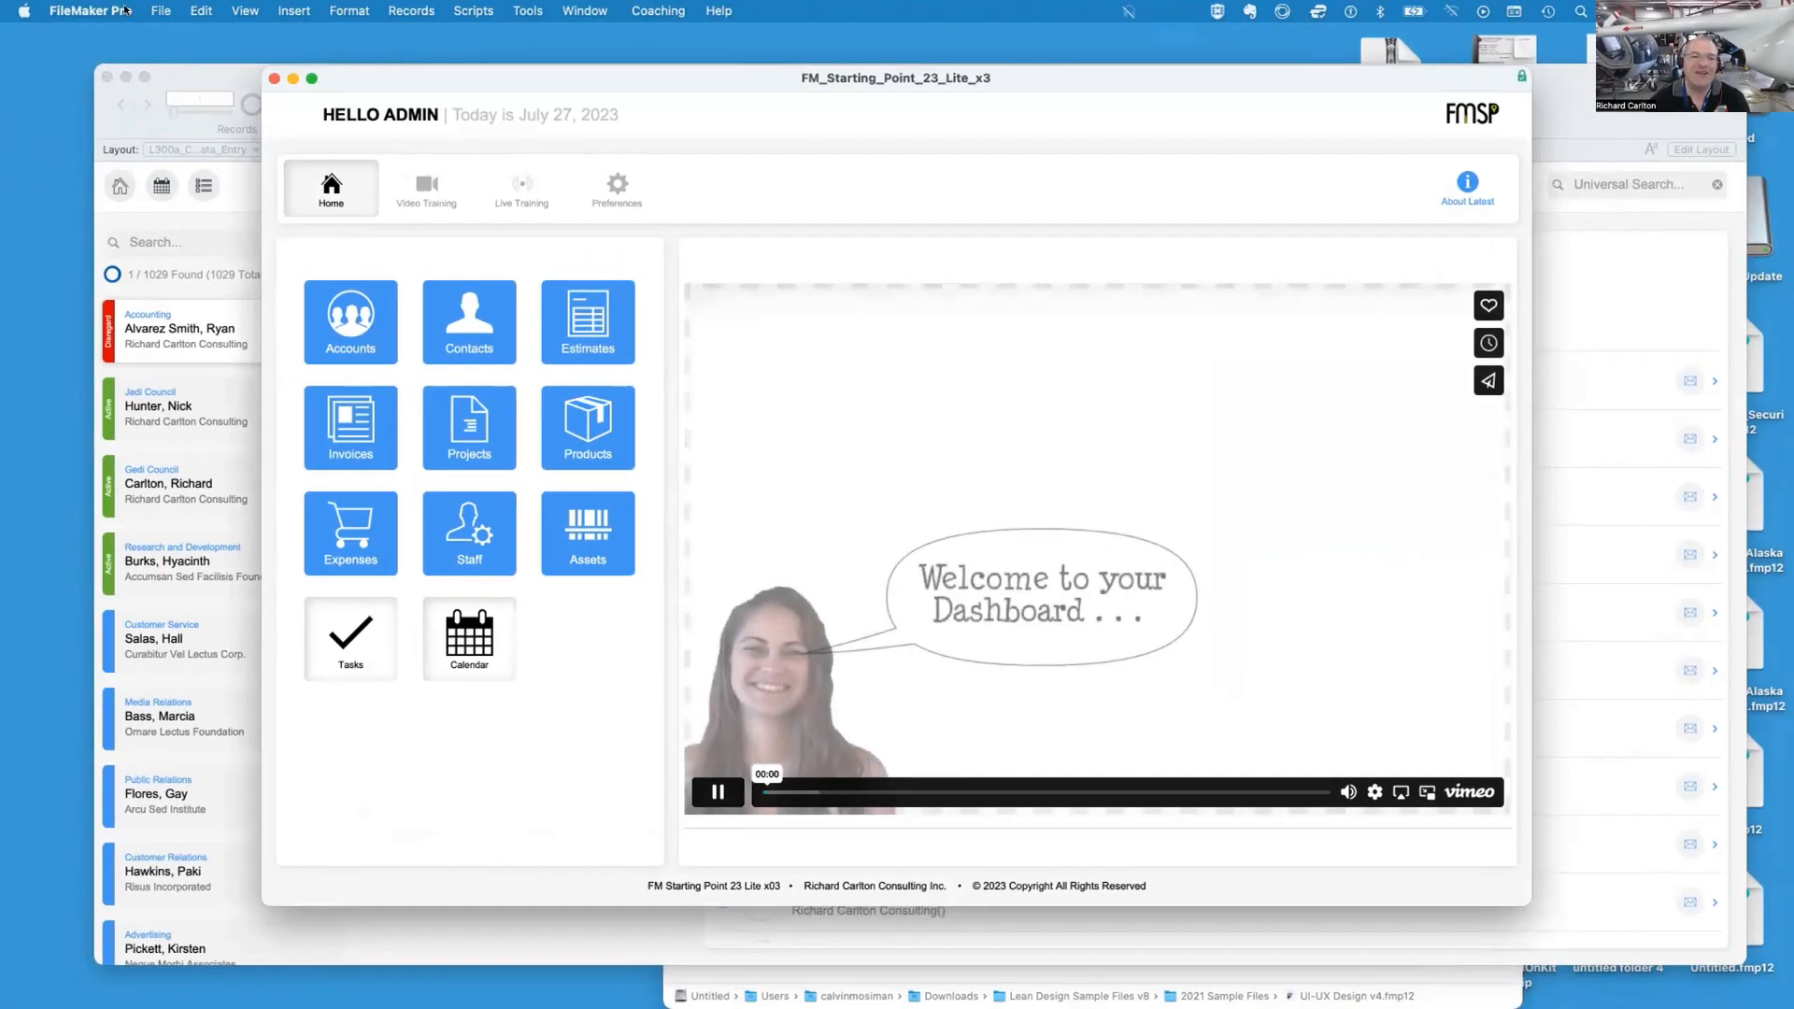
# Open the About FileMaker Pro window to check the application version
pyautogui.click(90, 10)
pyautogui.click(84, 34)
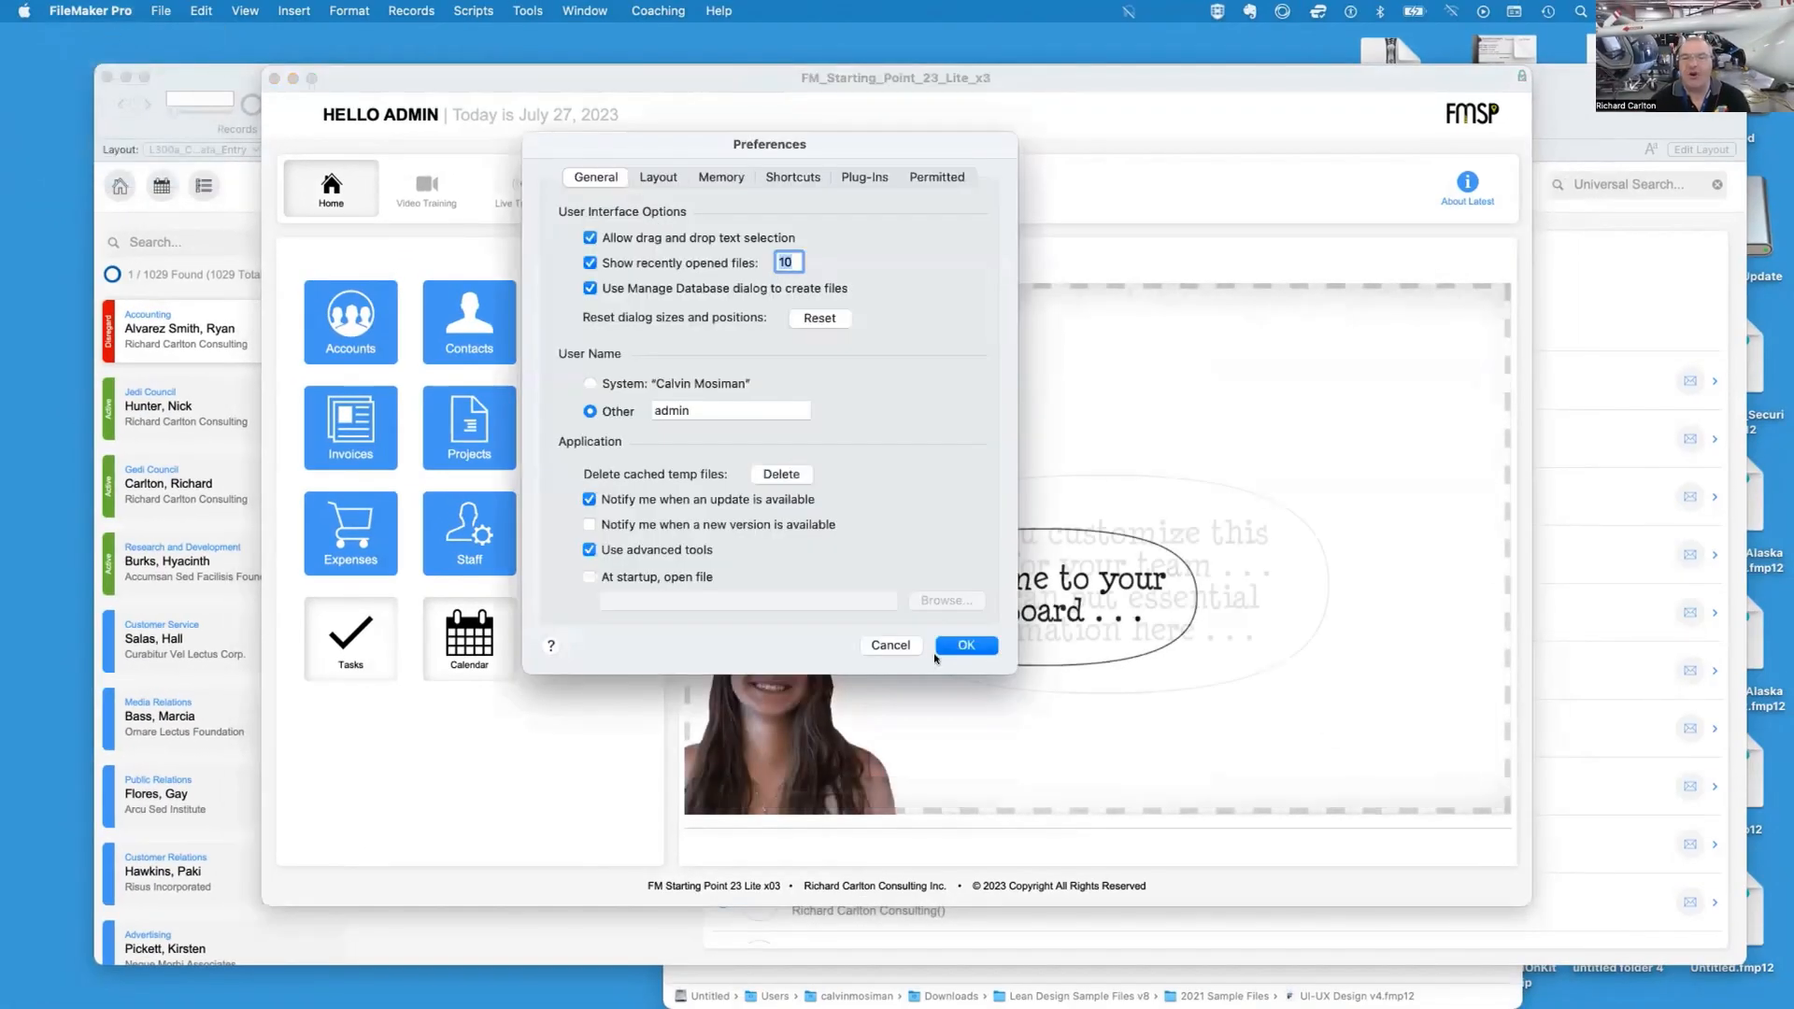
pyautogui.press('Escape')
pyautogui.click(90, 10)
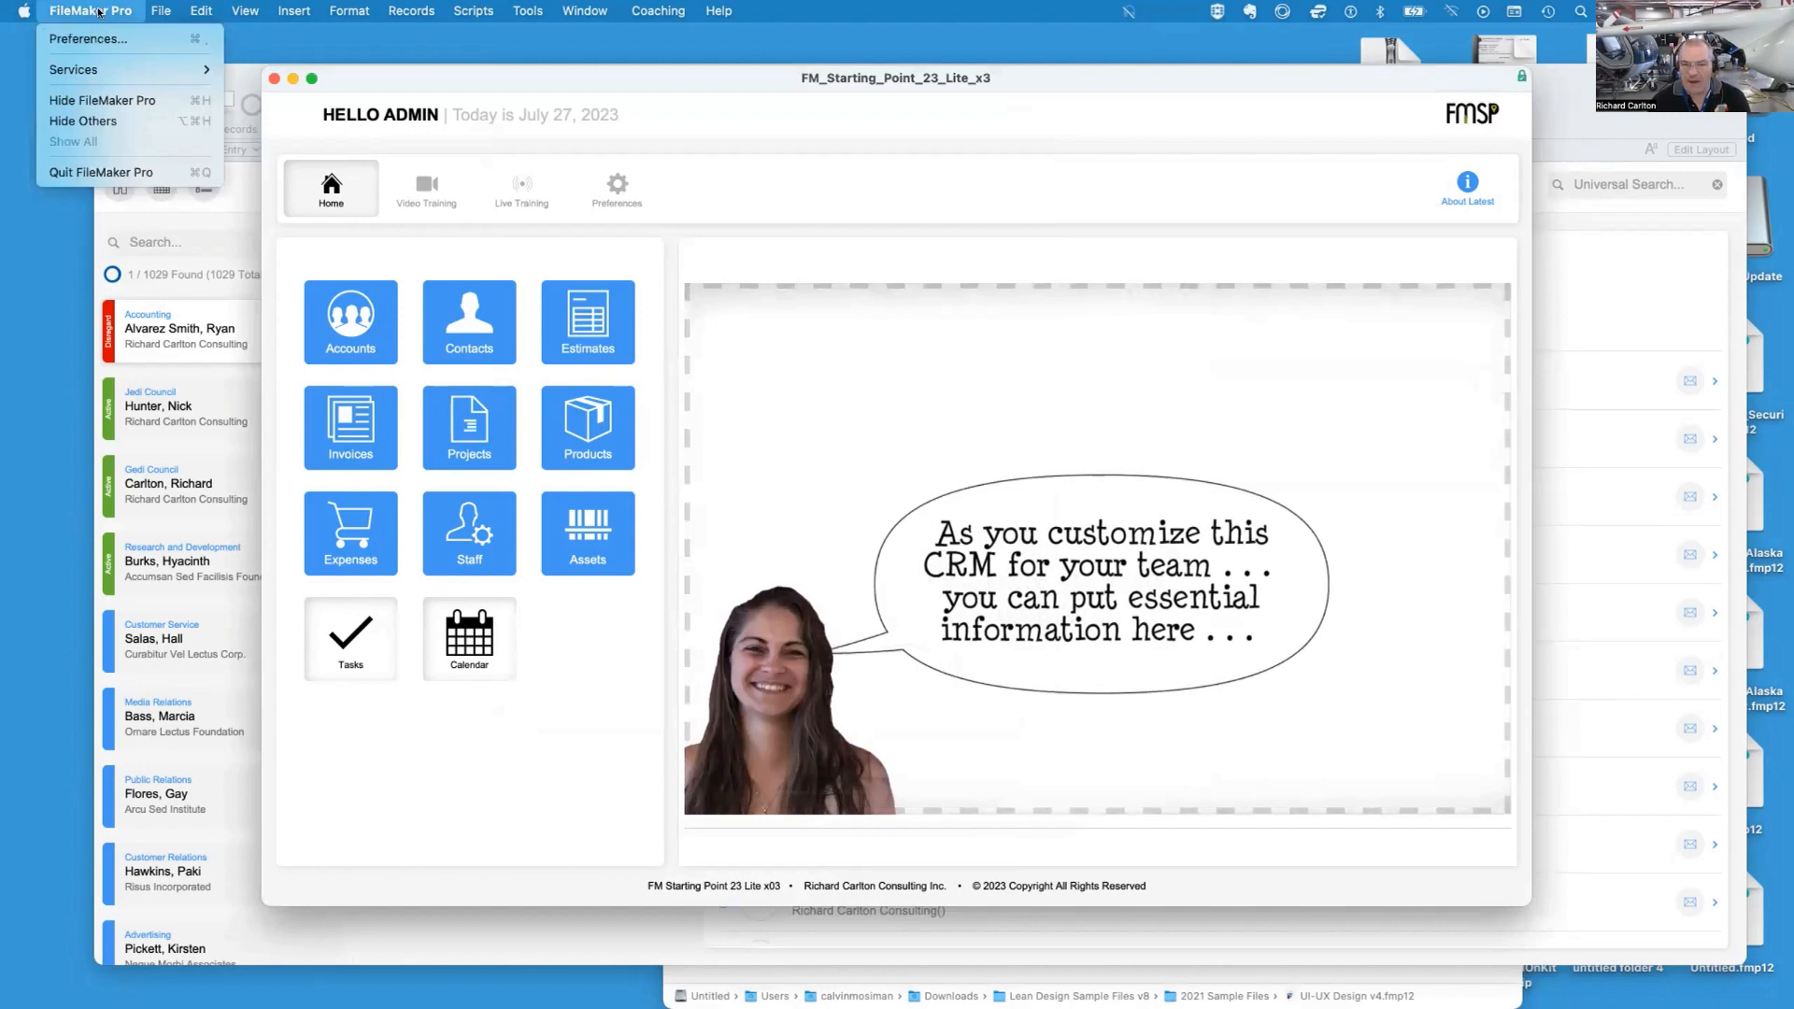
pyautogui.moveTo(542, 13)
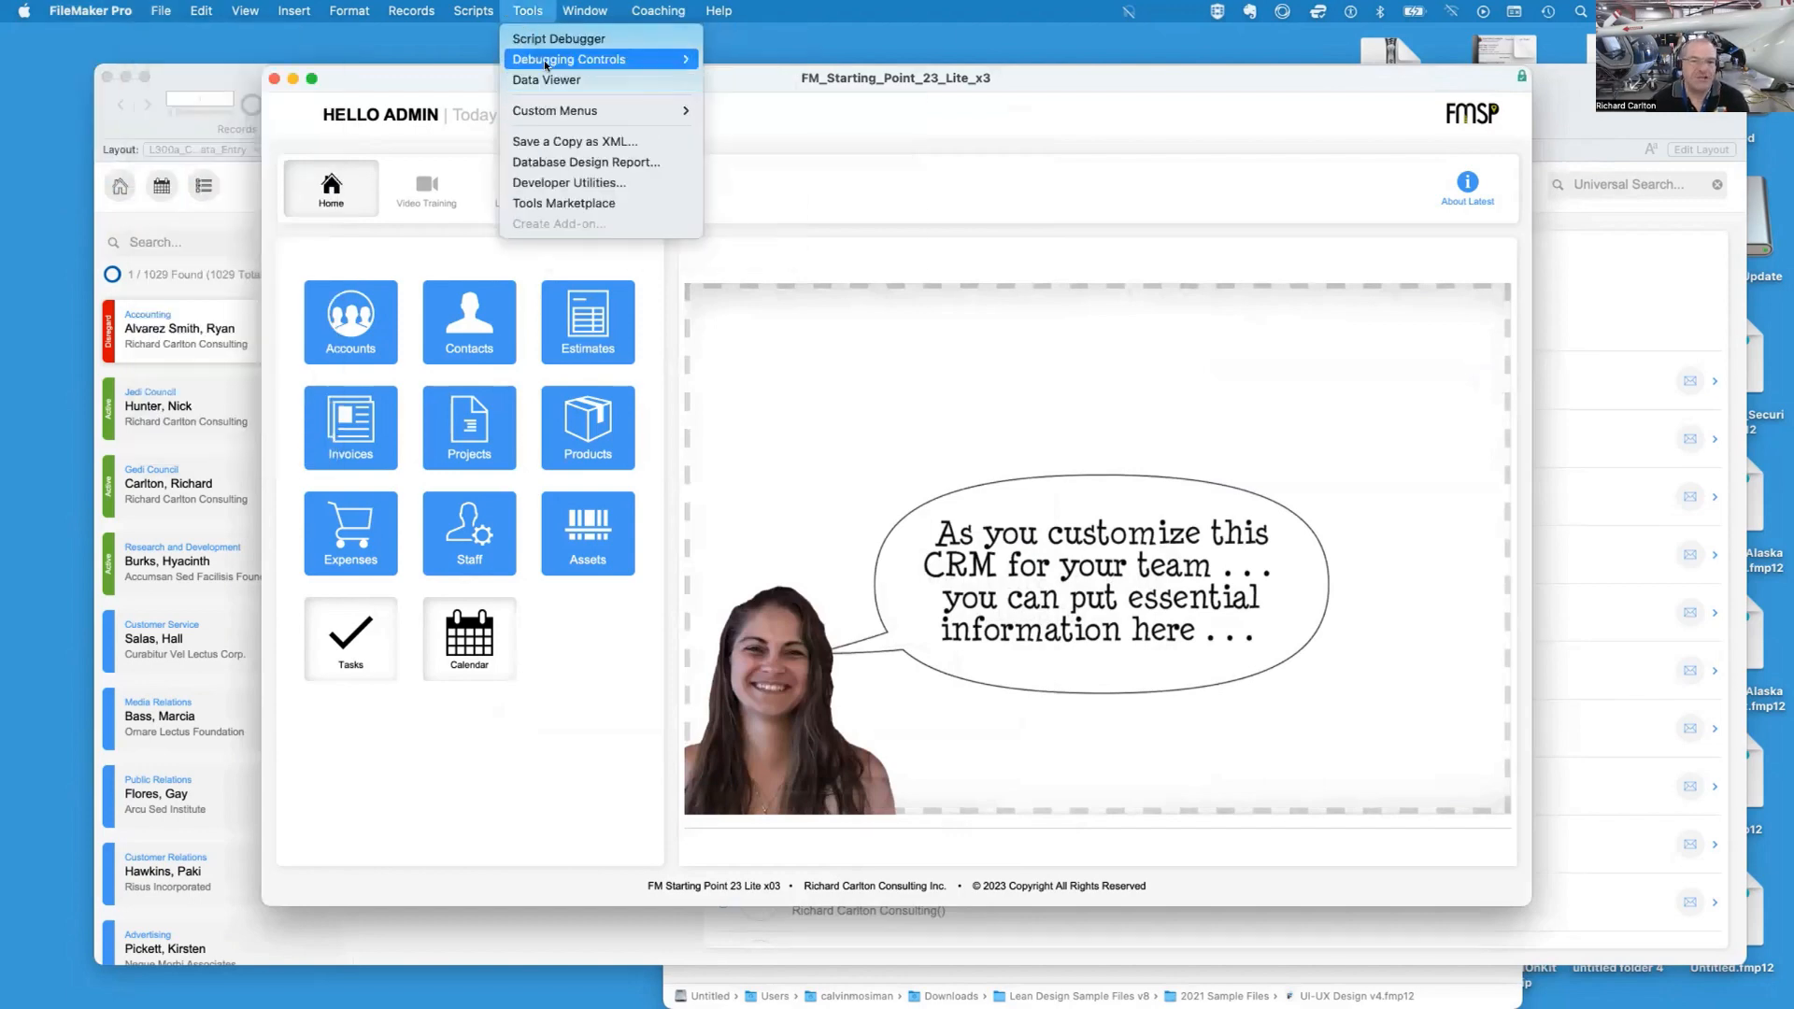
pyautogui.click(738, 111)
pyautogui.click(122, 11)
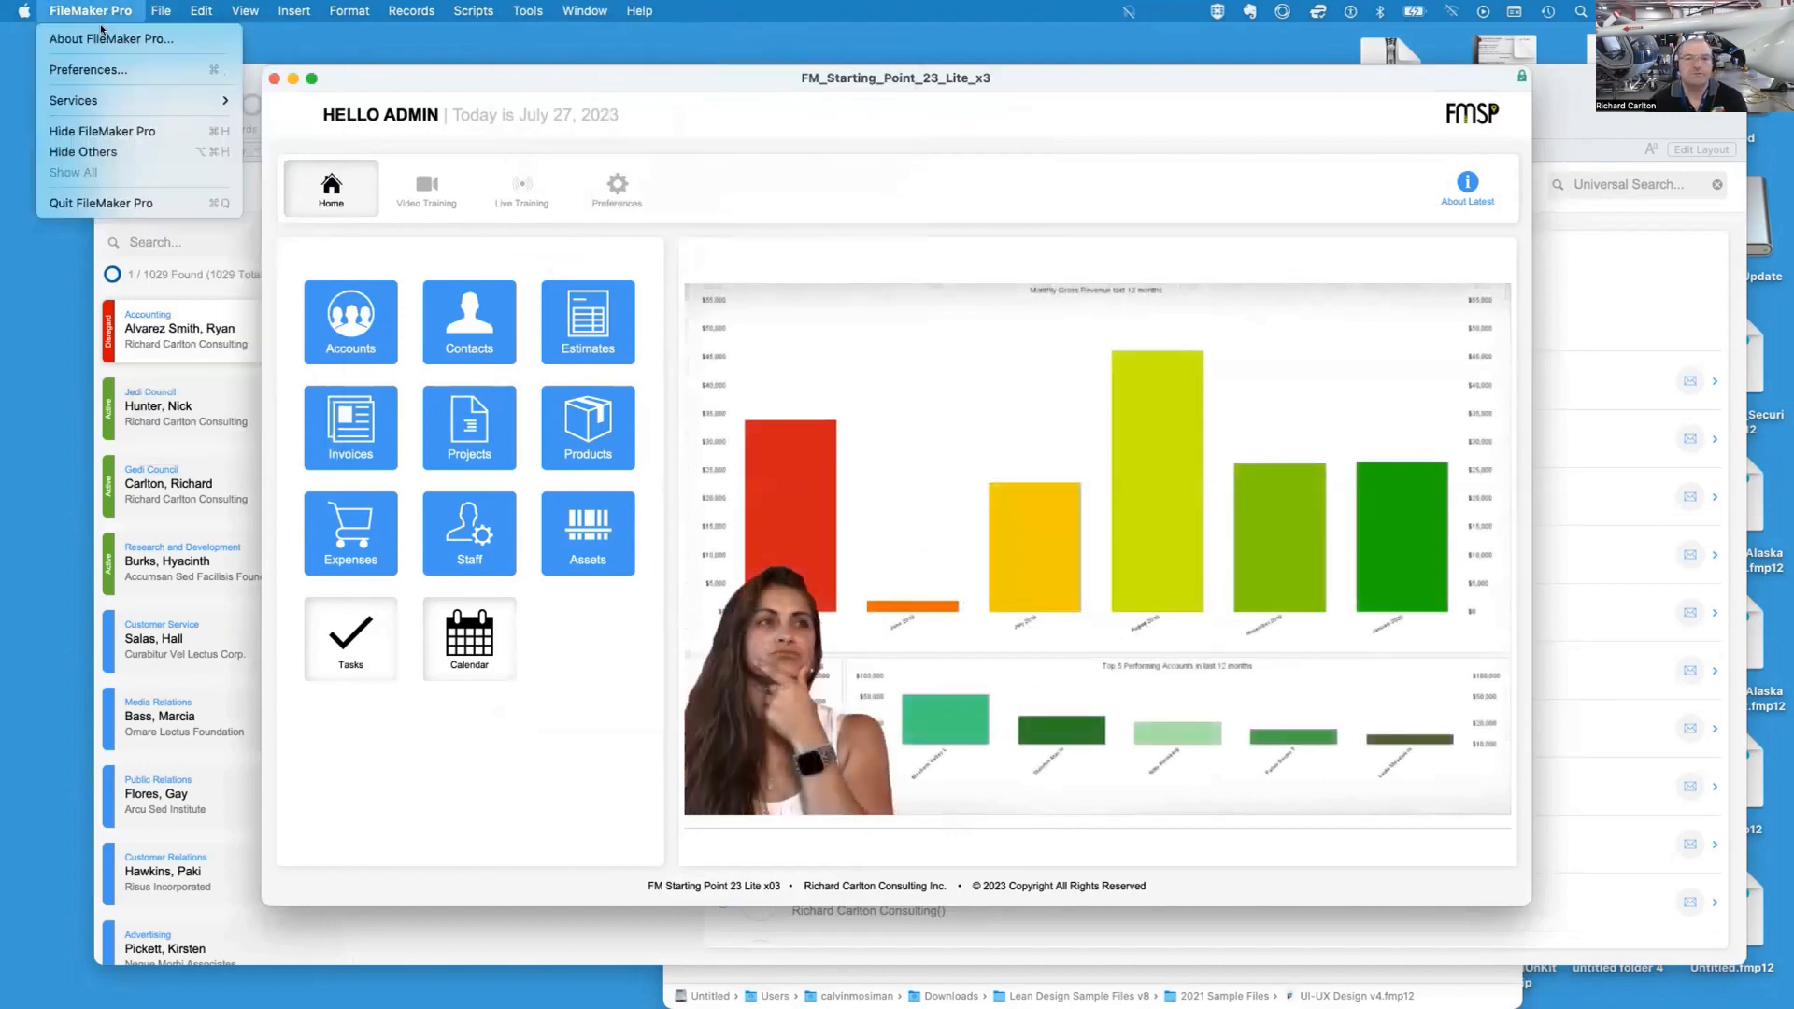
pyautogui.click(100, 41)
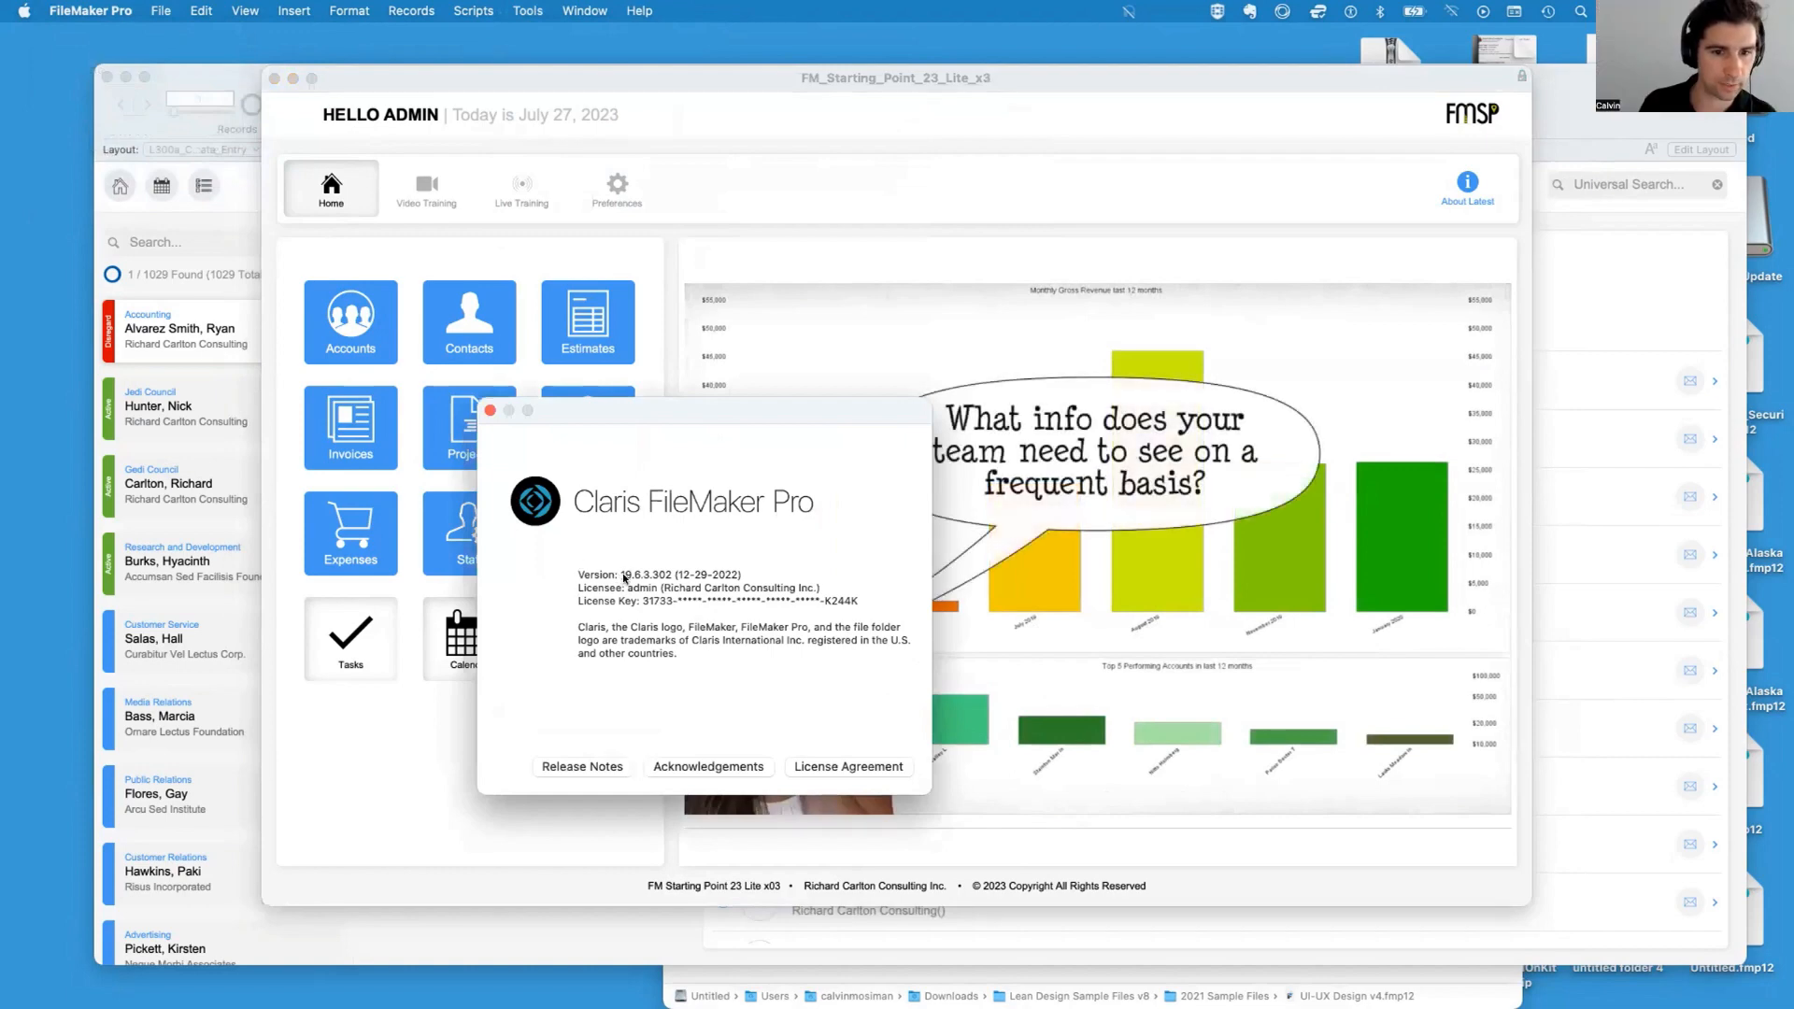
pyautogui.click(490, 410)
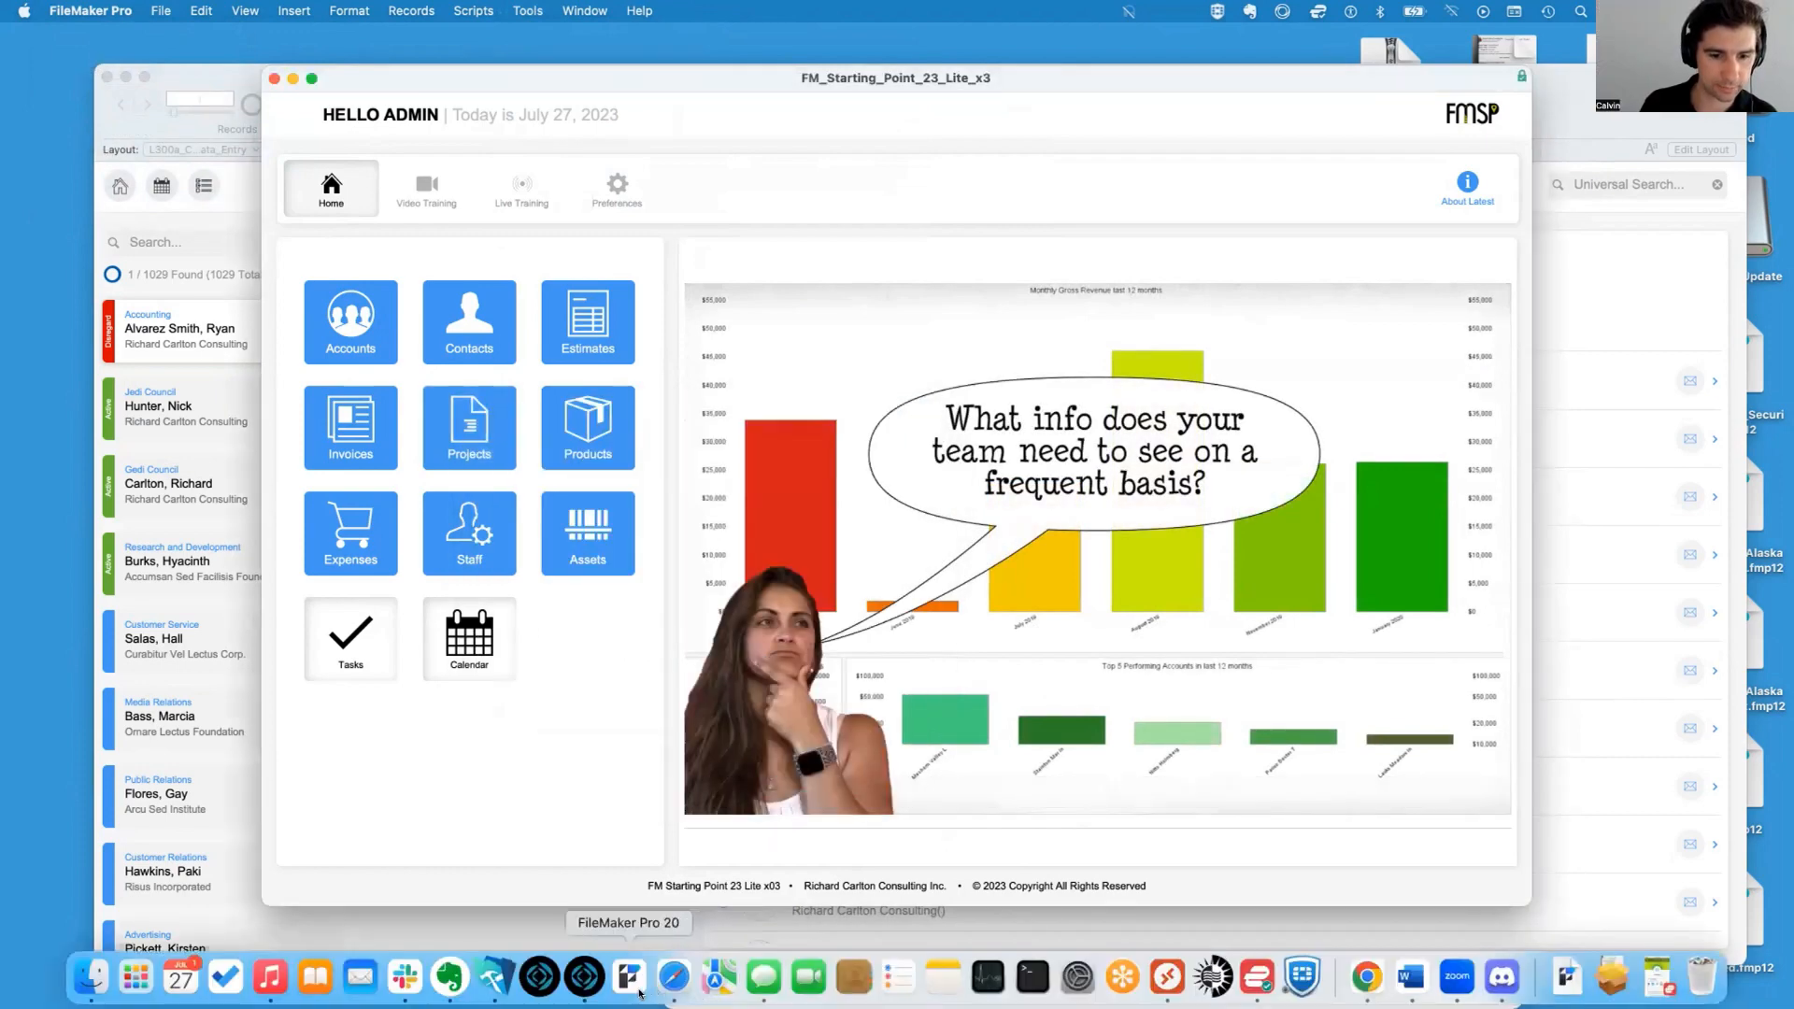
# Switch to FileMaker Pro 20 and open its Hosts window
pyautogui.click(638, 990)
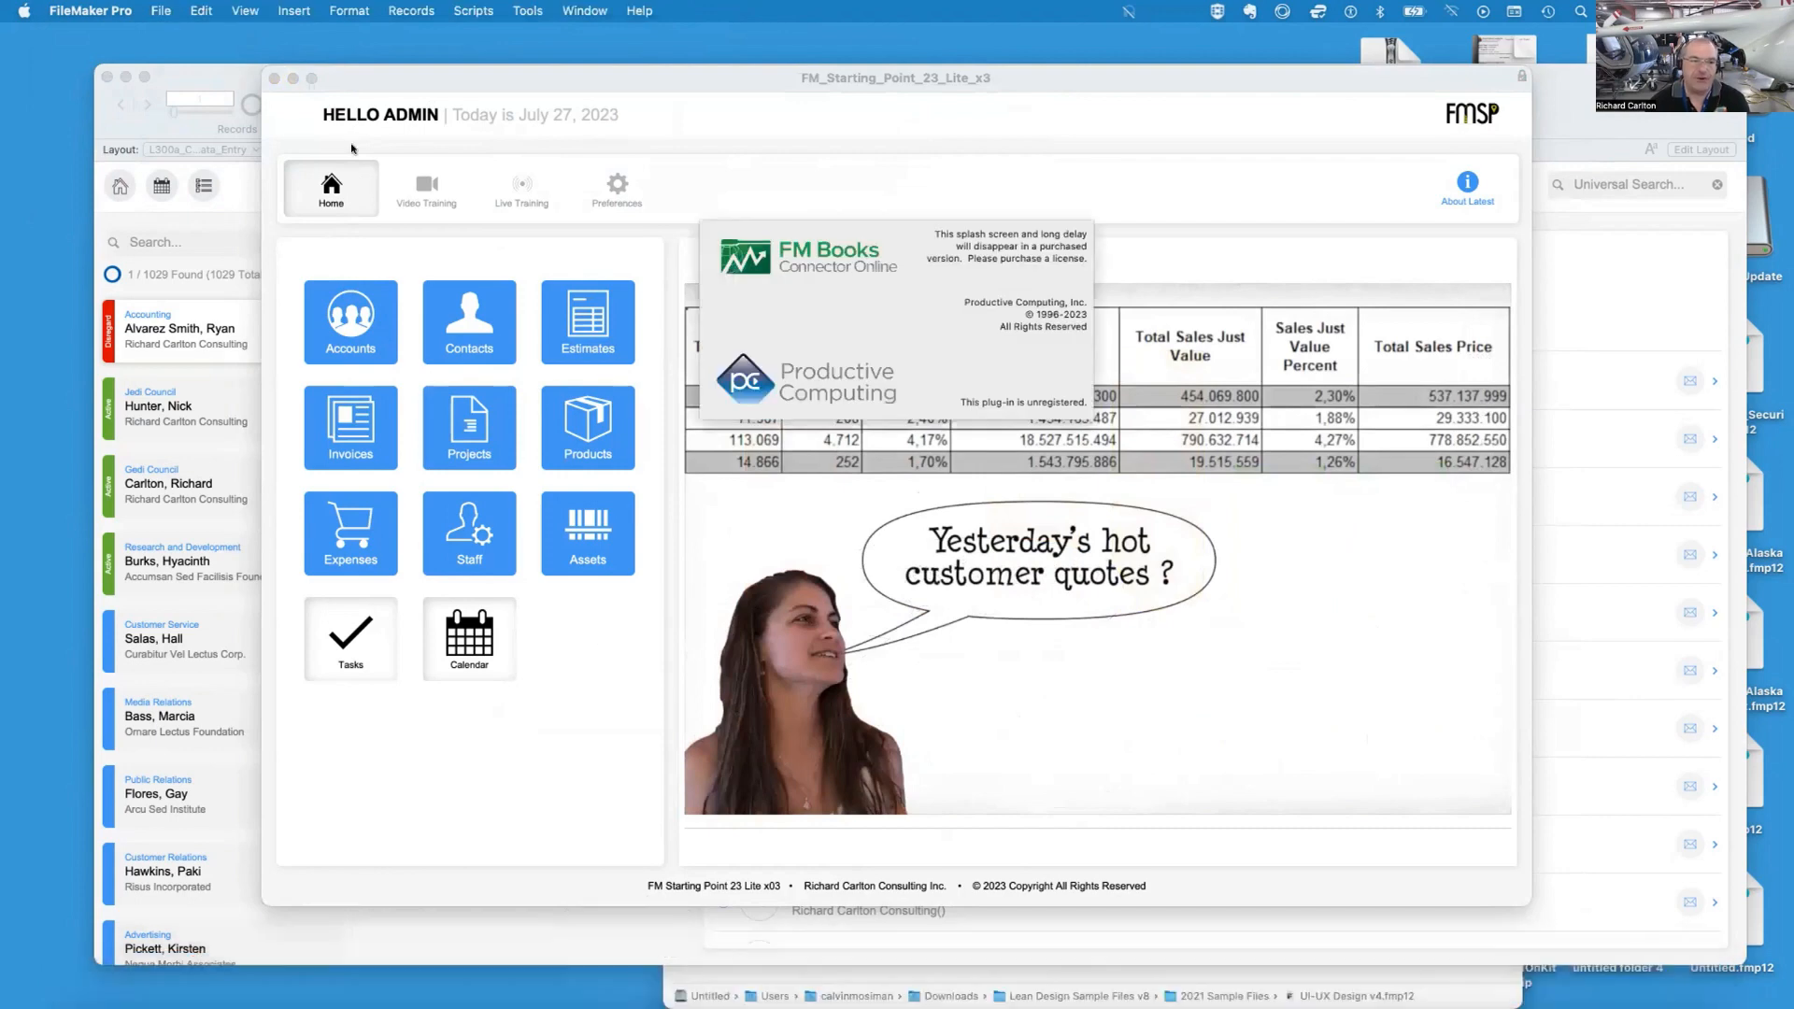
pyautogui.moveTo(365, 81); pyautogui.dragTo(151, 76)
pyautogui.moveTo(698, 994)
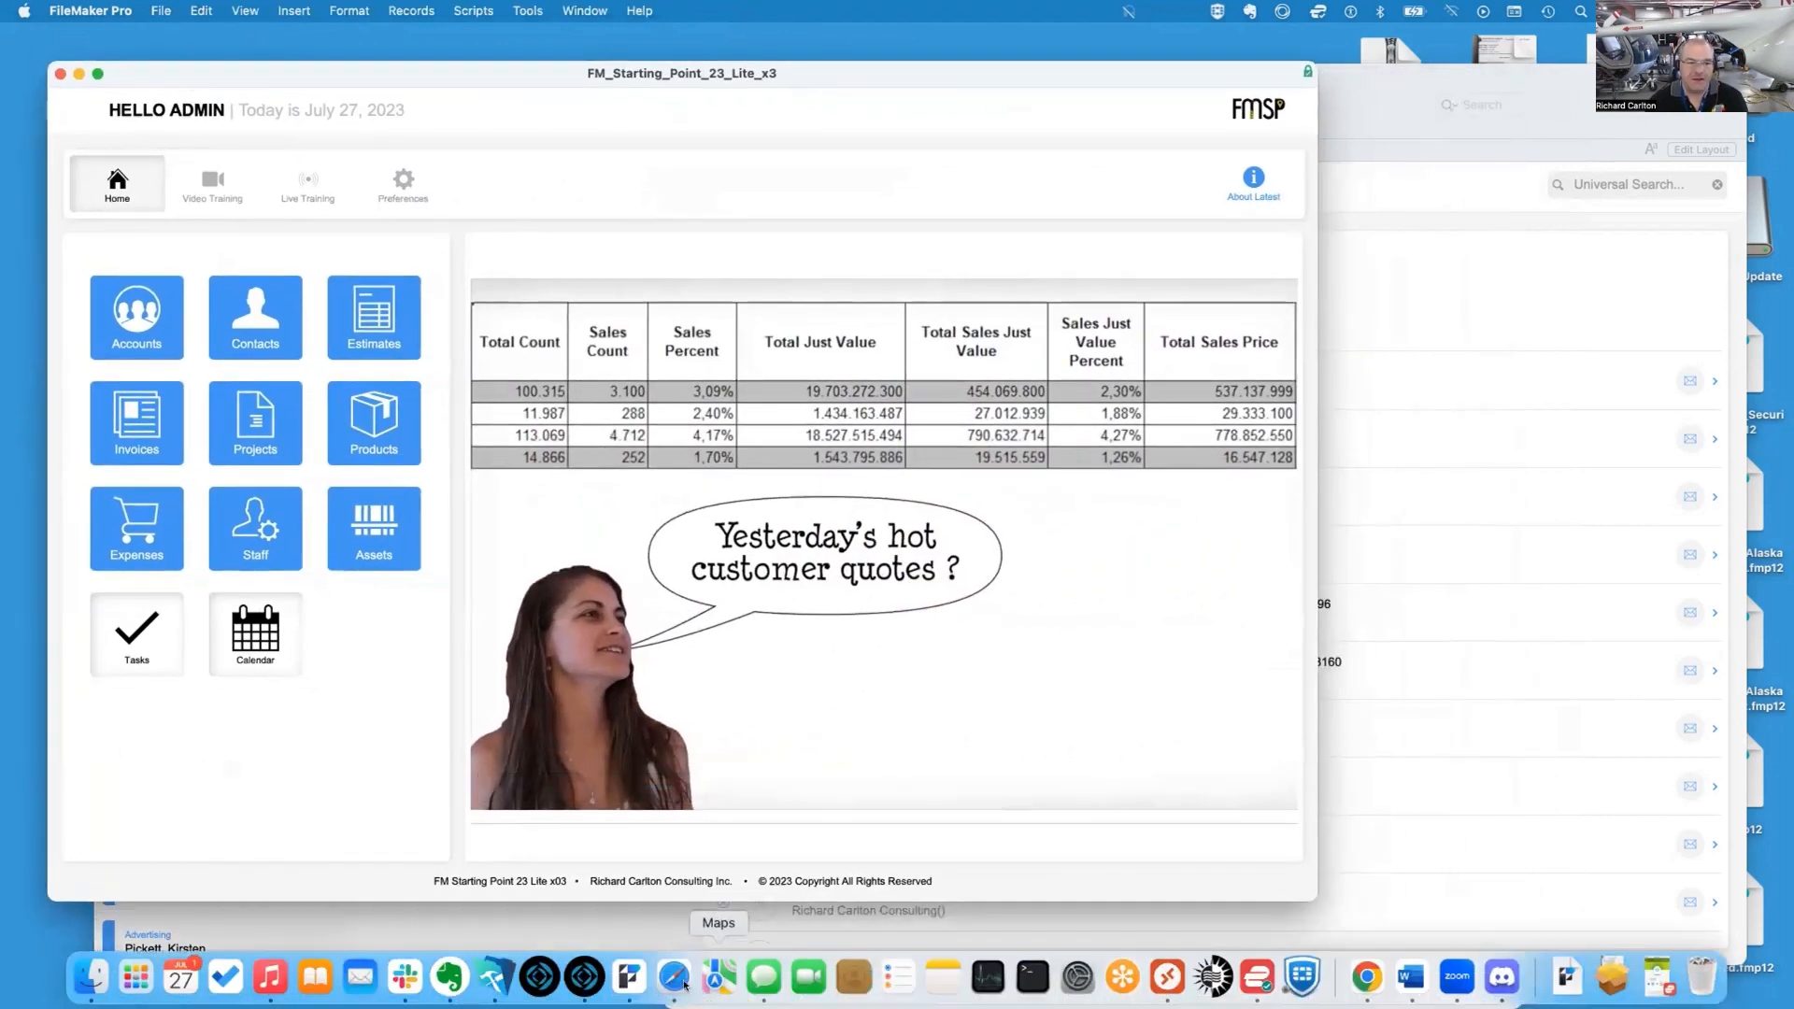
pyautogui.click(623, 980)
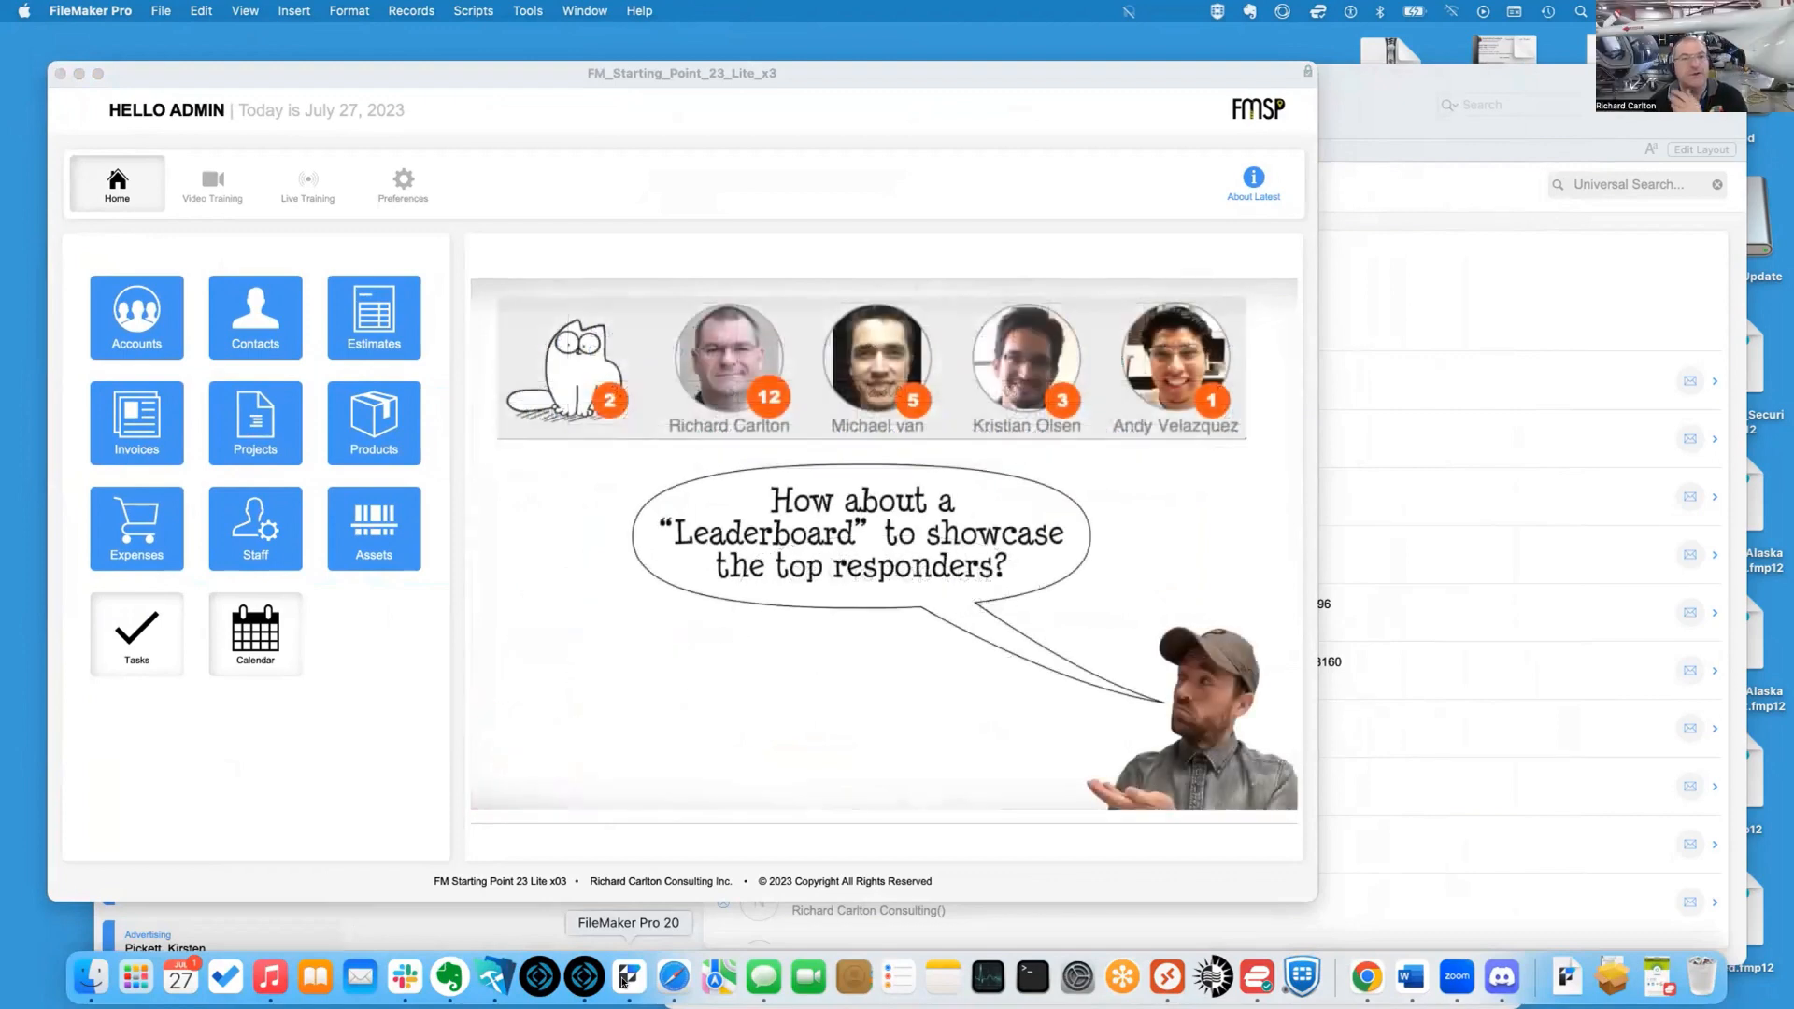
pyautogui.rightClick(623, 978)
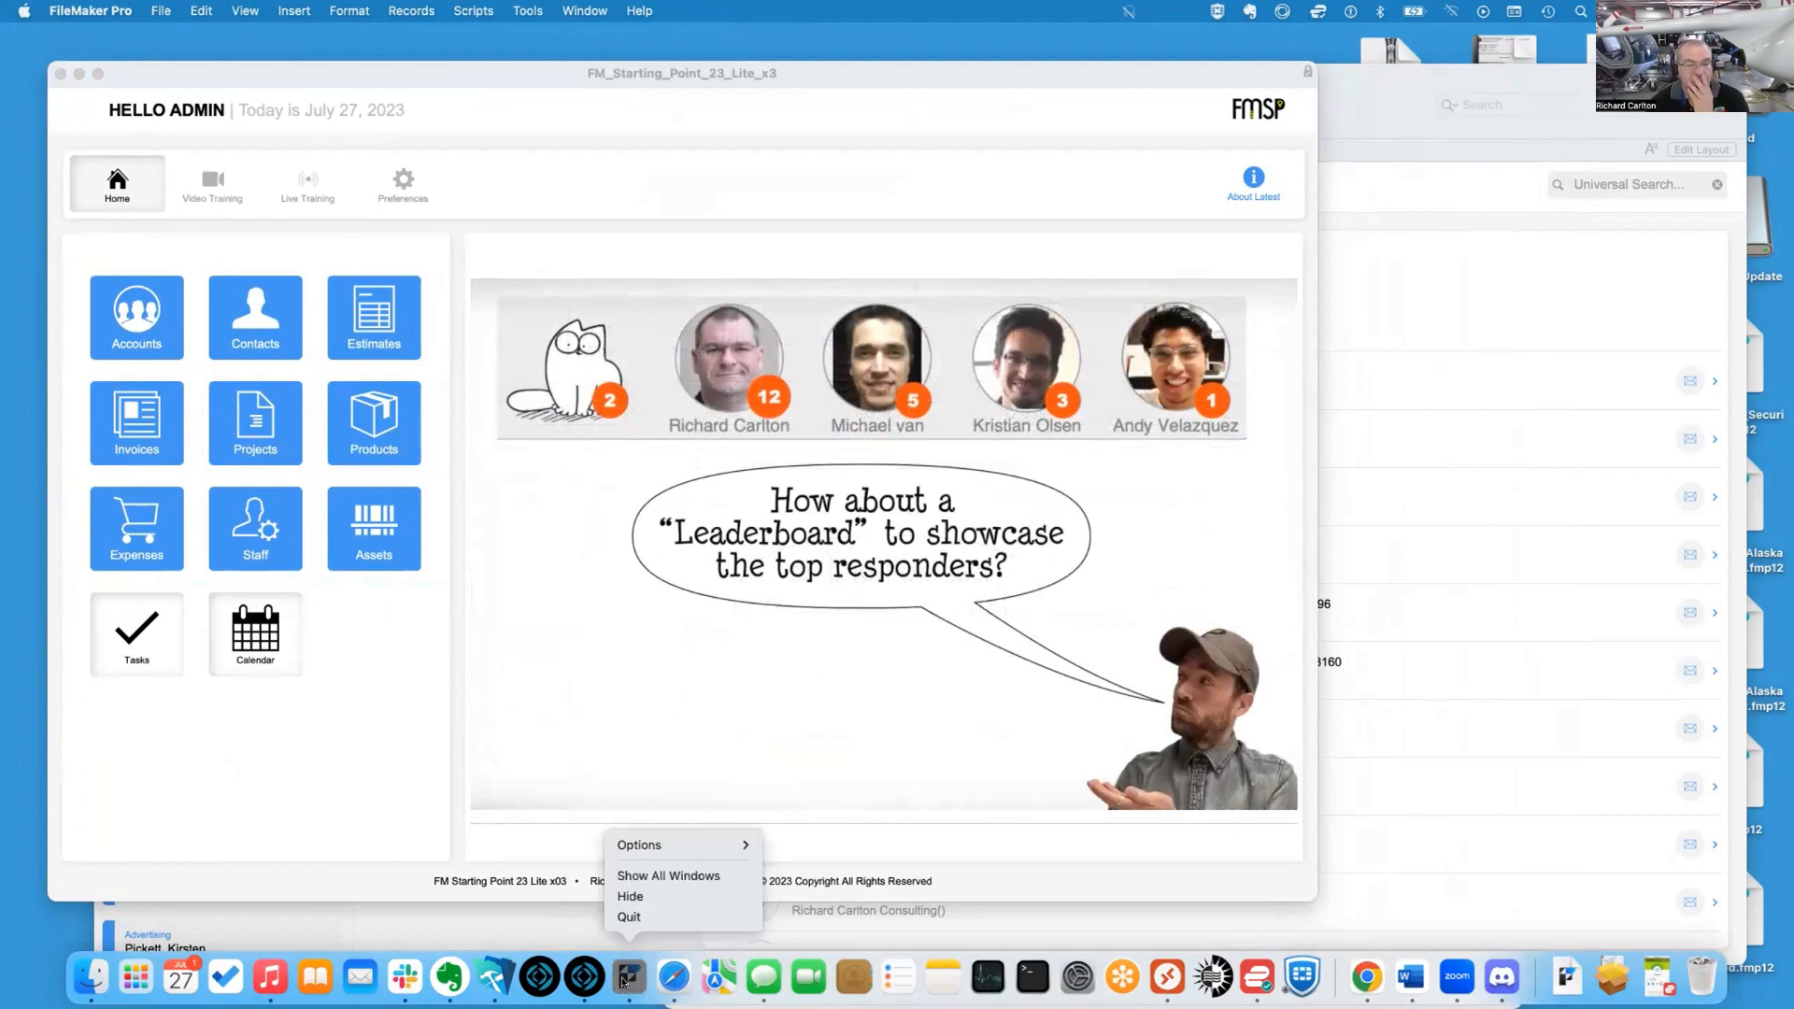
pyautogui.click(624, 978)
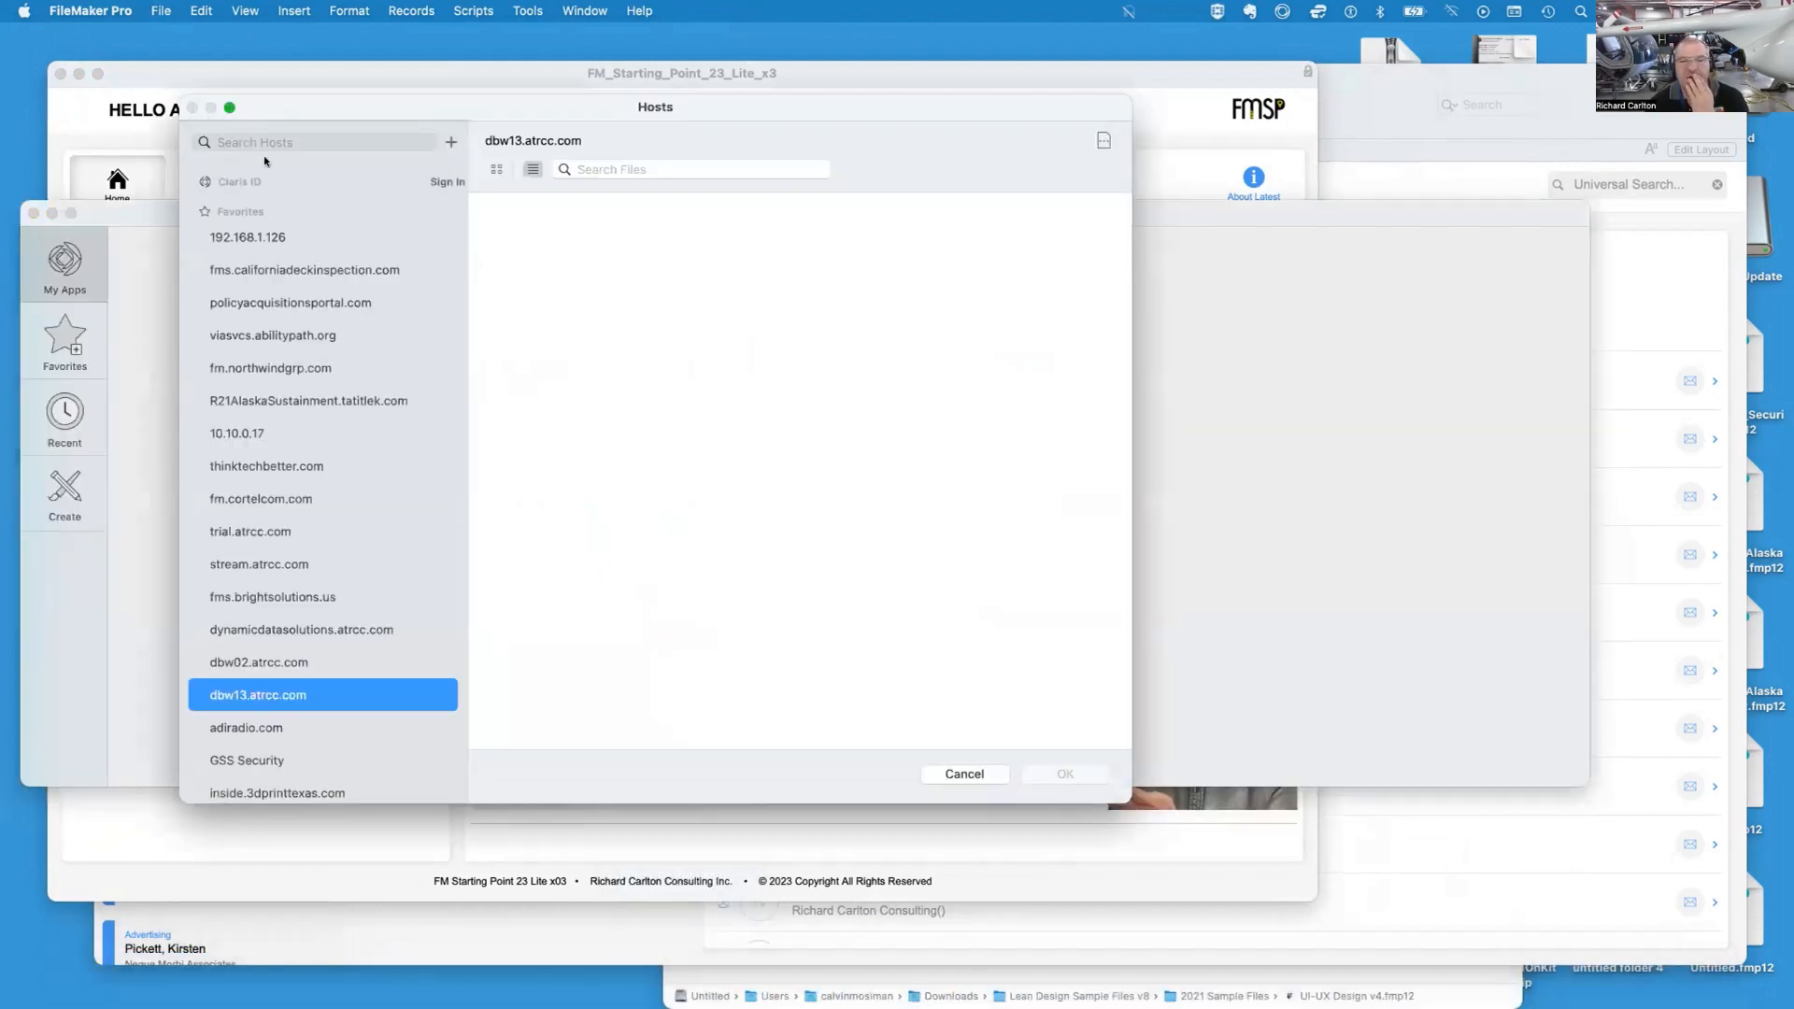
# Open the hosted file FM_Starting_Point_23_Lite_x3 from the host dbw13.atrcc.com, filtering hosts by 13 and files by lite
pyautogui.click(311, 664)
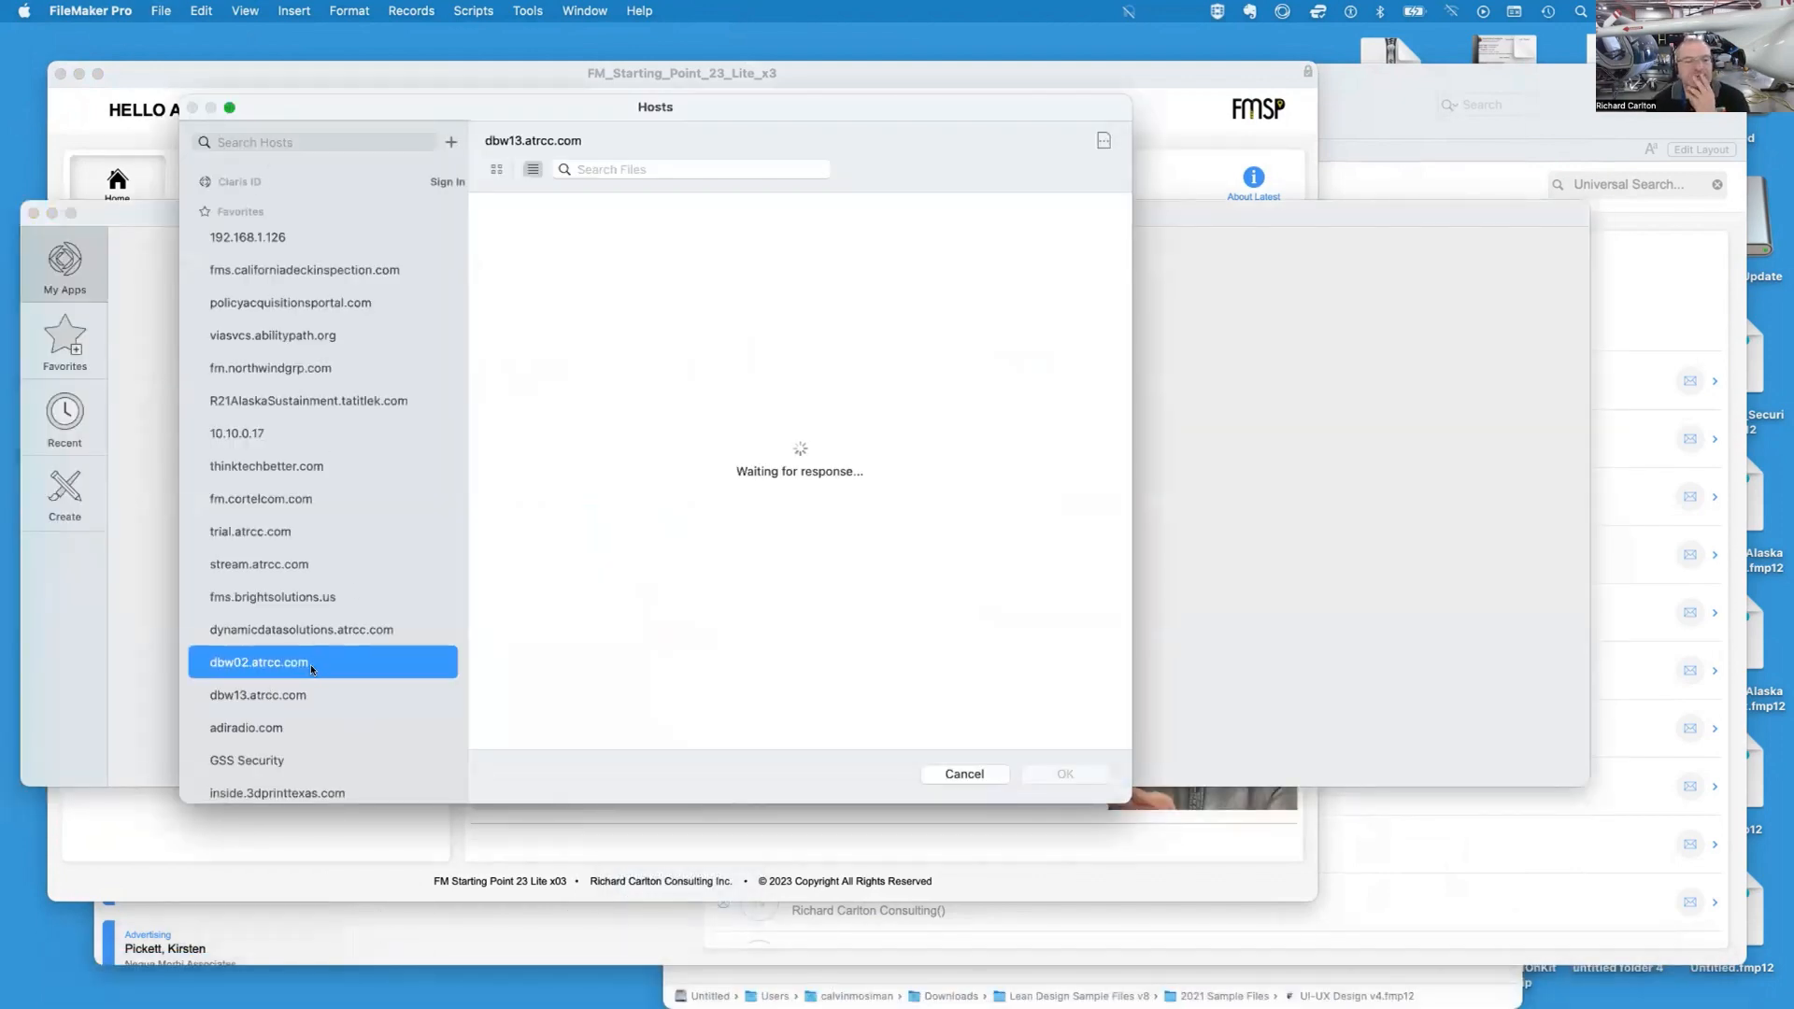
pyautogui.click(308, 142)
pyautogui.write('13')
pyautogui.click(598, 169)
pyautogui.write('lite')
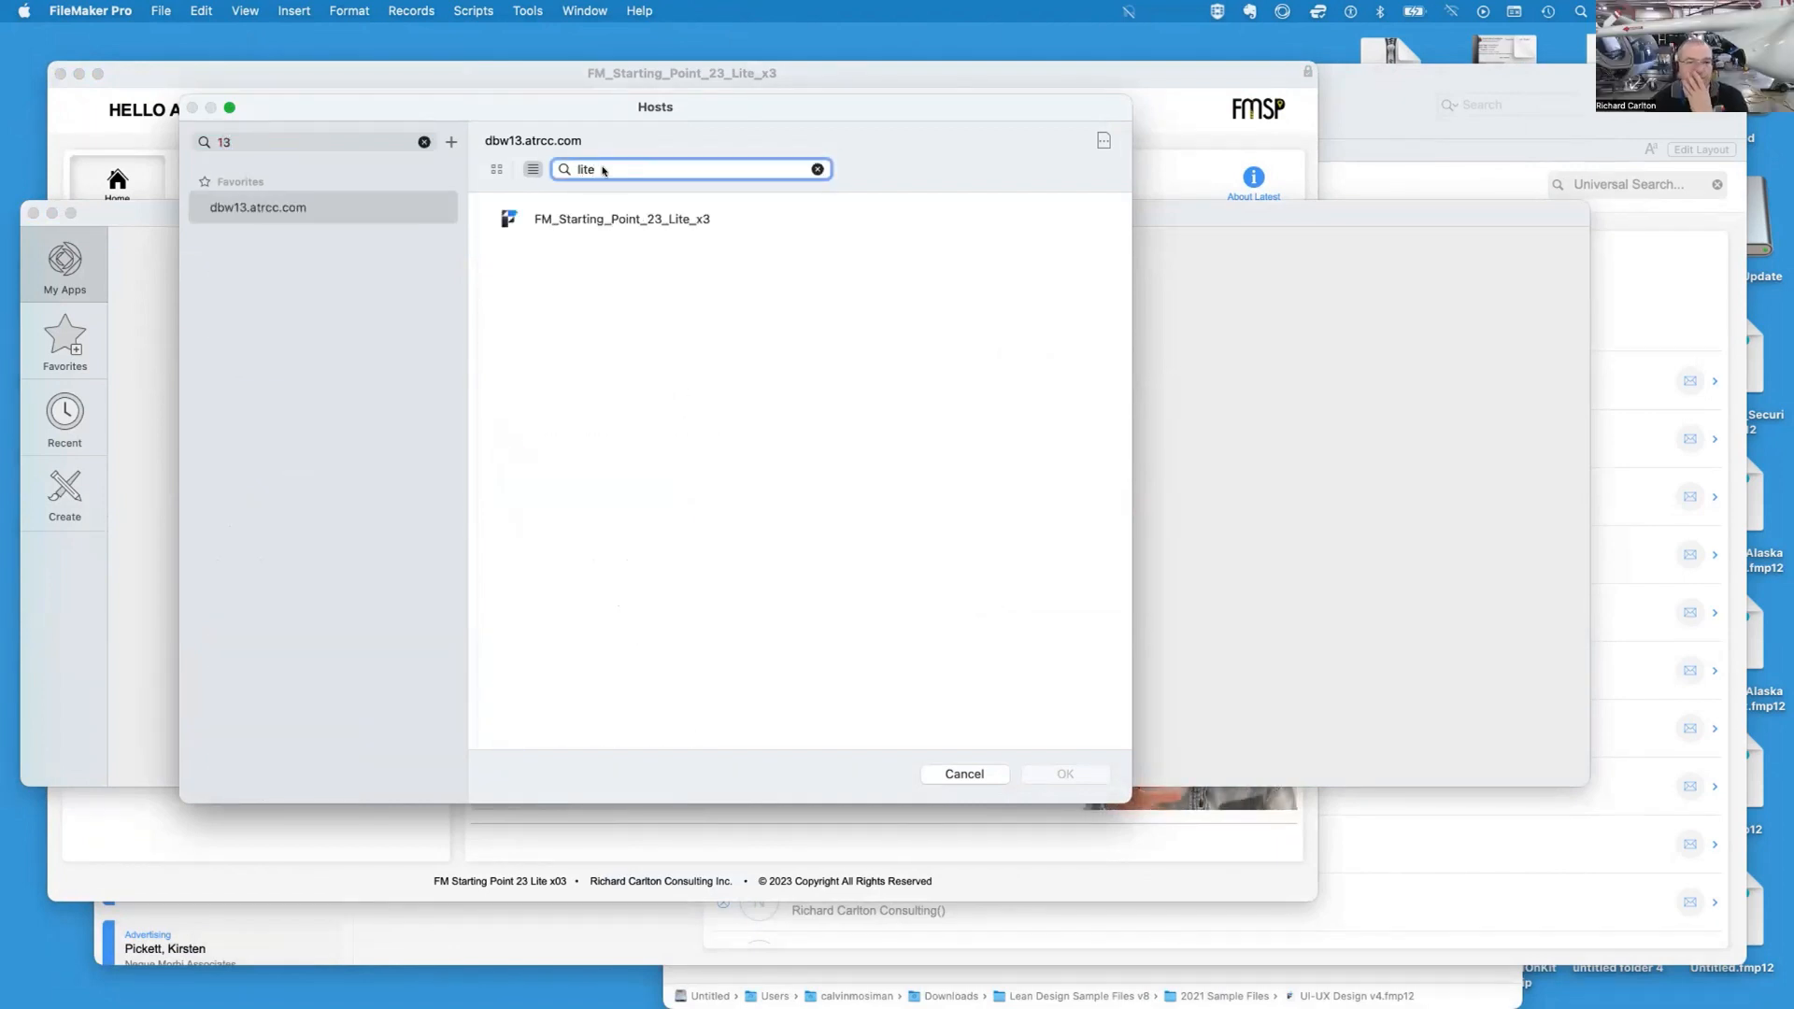
pyautogui.click(657, 220)
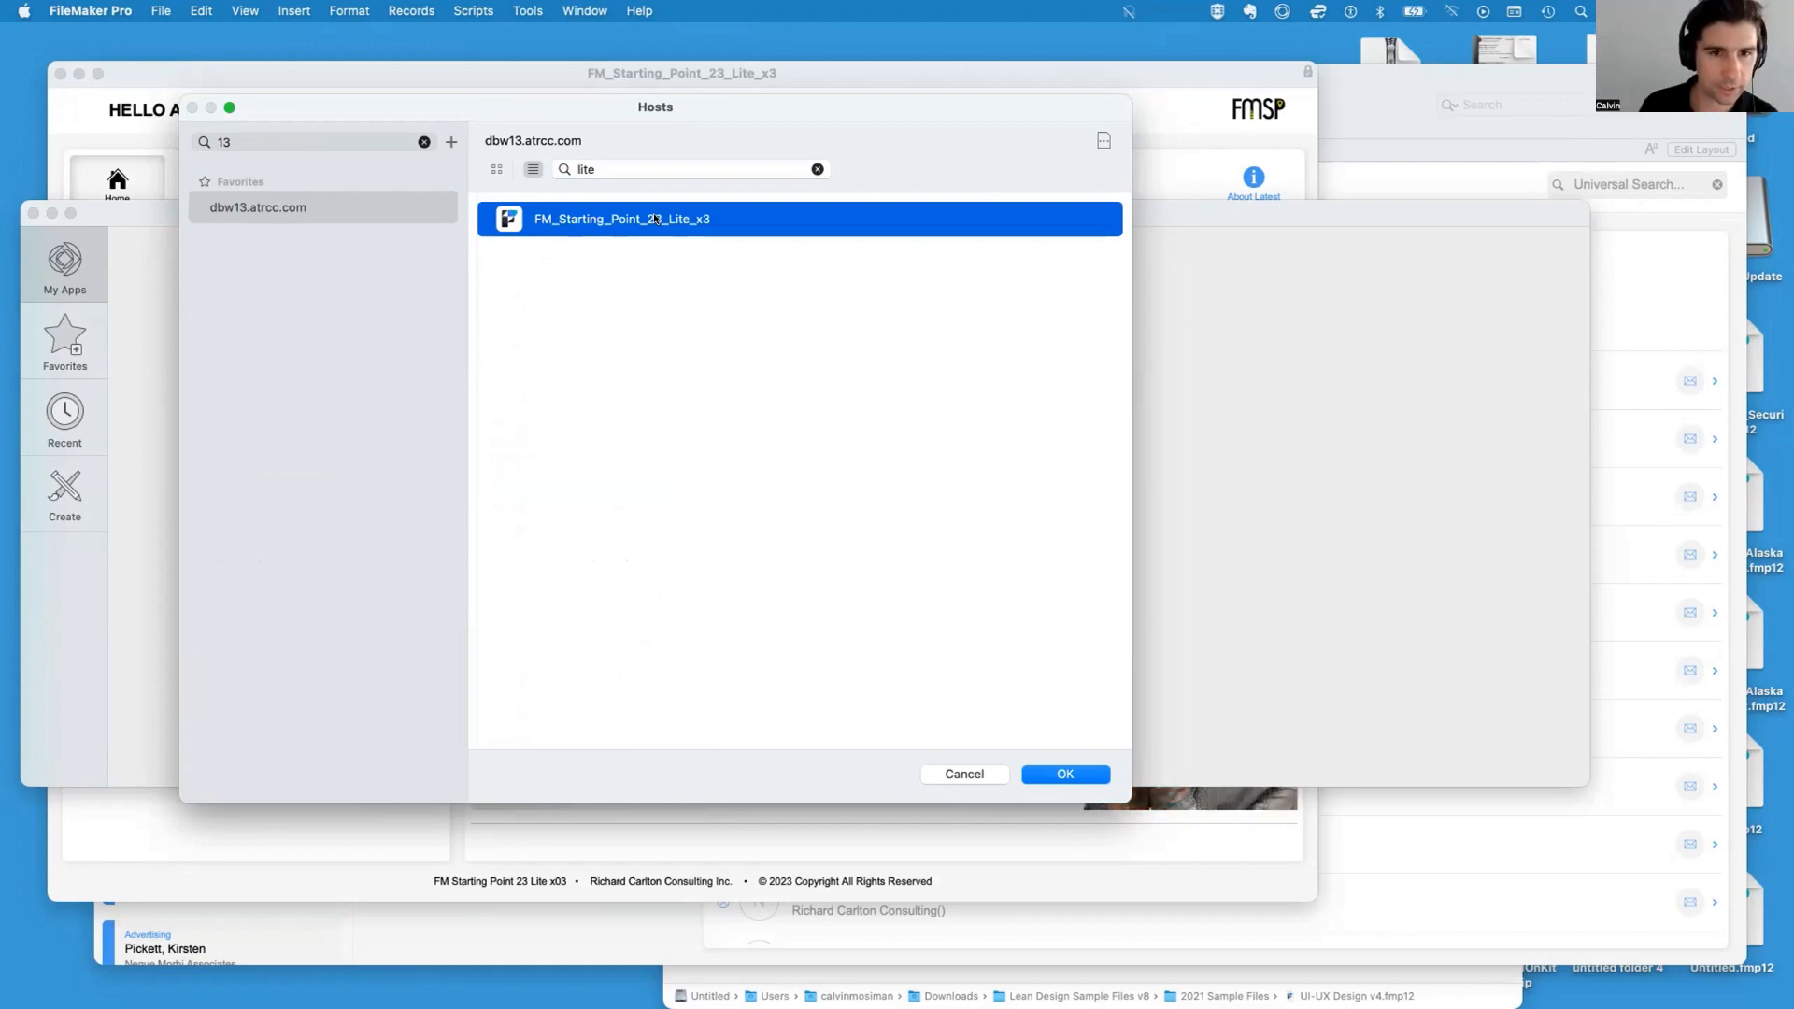
pyautogui.doubleClick(657, 220)
# Try to sign in to the file with the account name test and no password, then cancel
pyautogui.doubleClick(887, 342)
pyautogui.write('test')
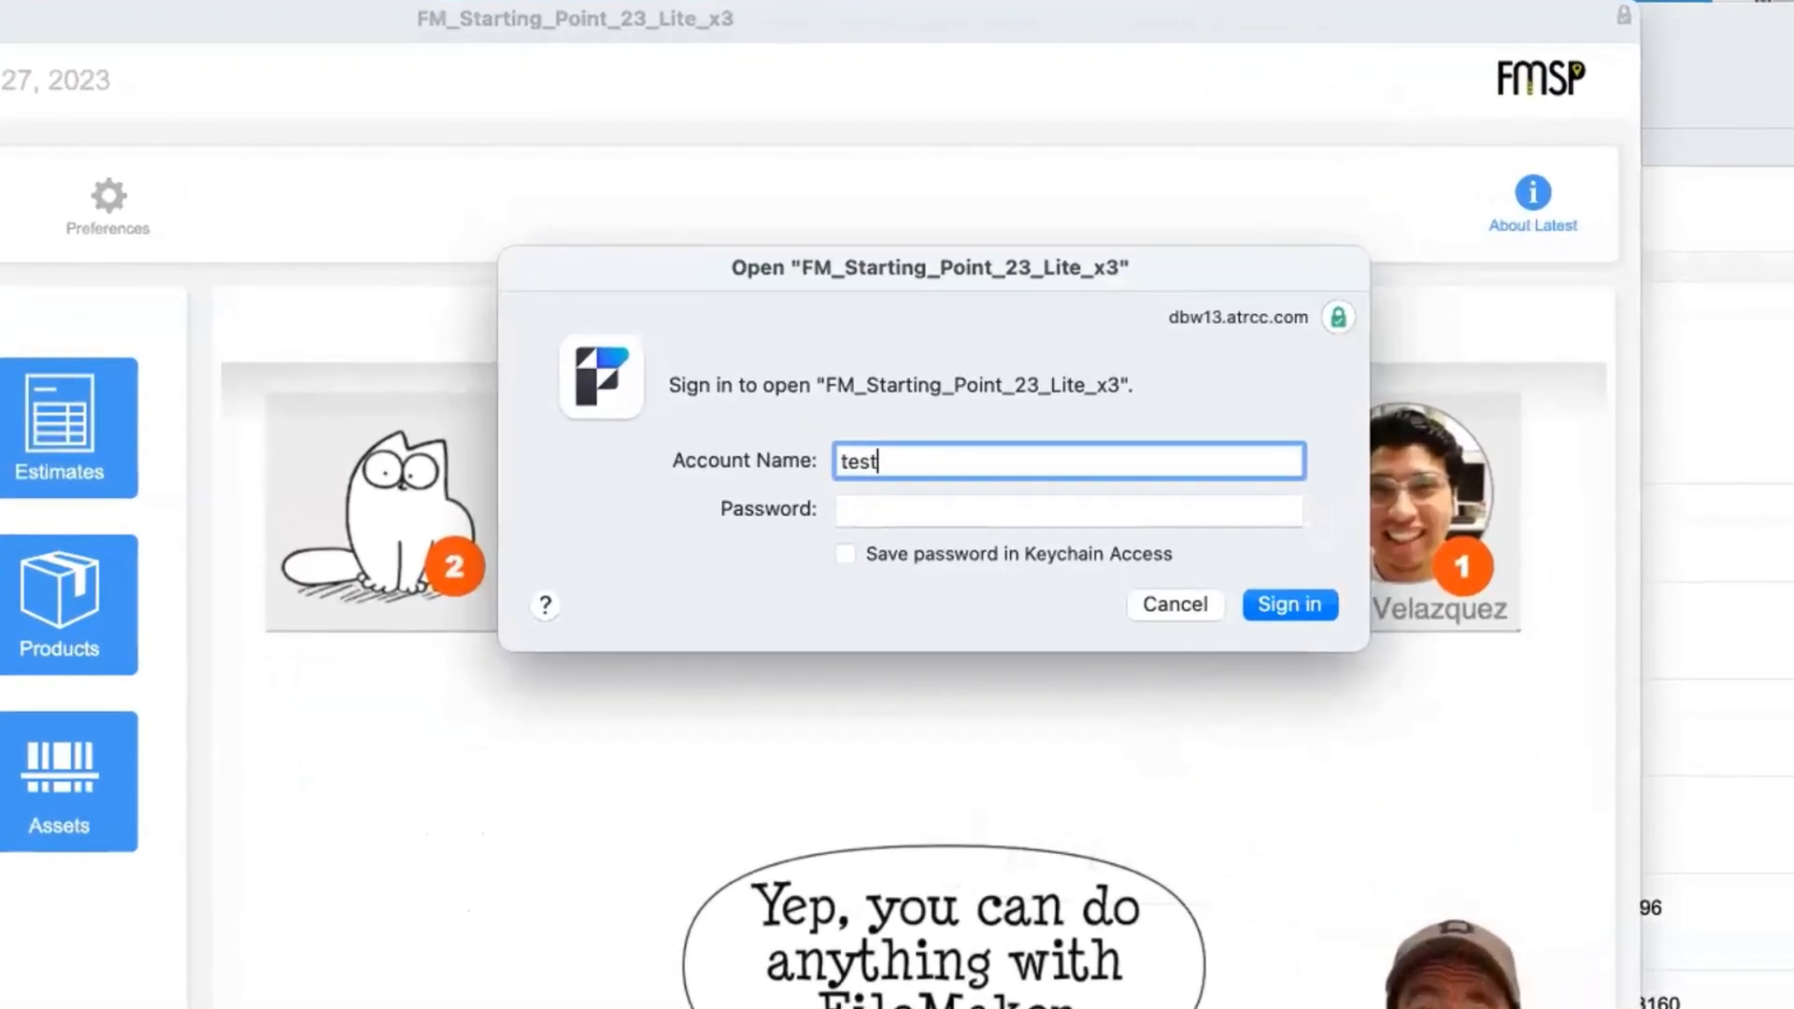
pyautogui.click(1290, 604)
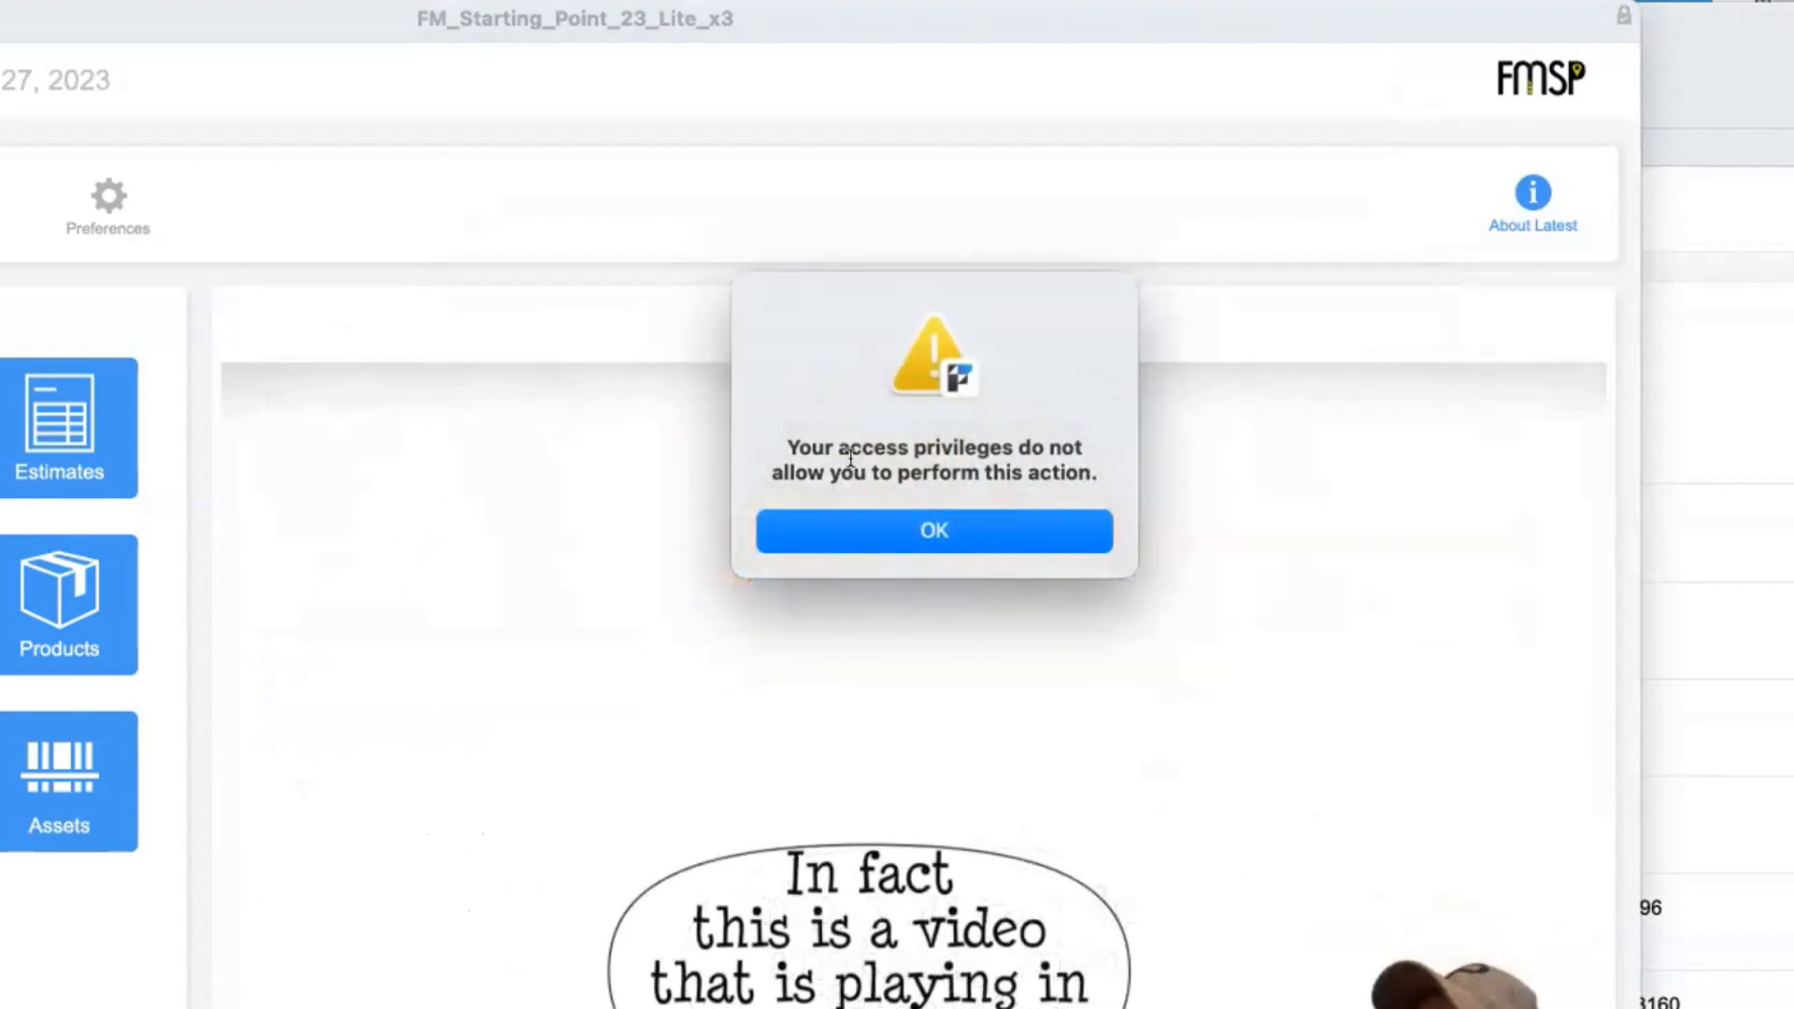
pyautogui.click(936, 516)
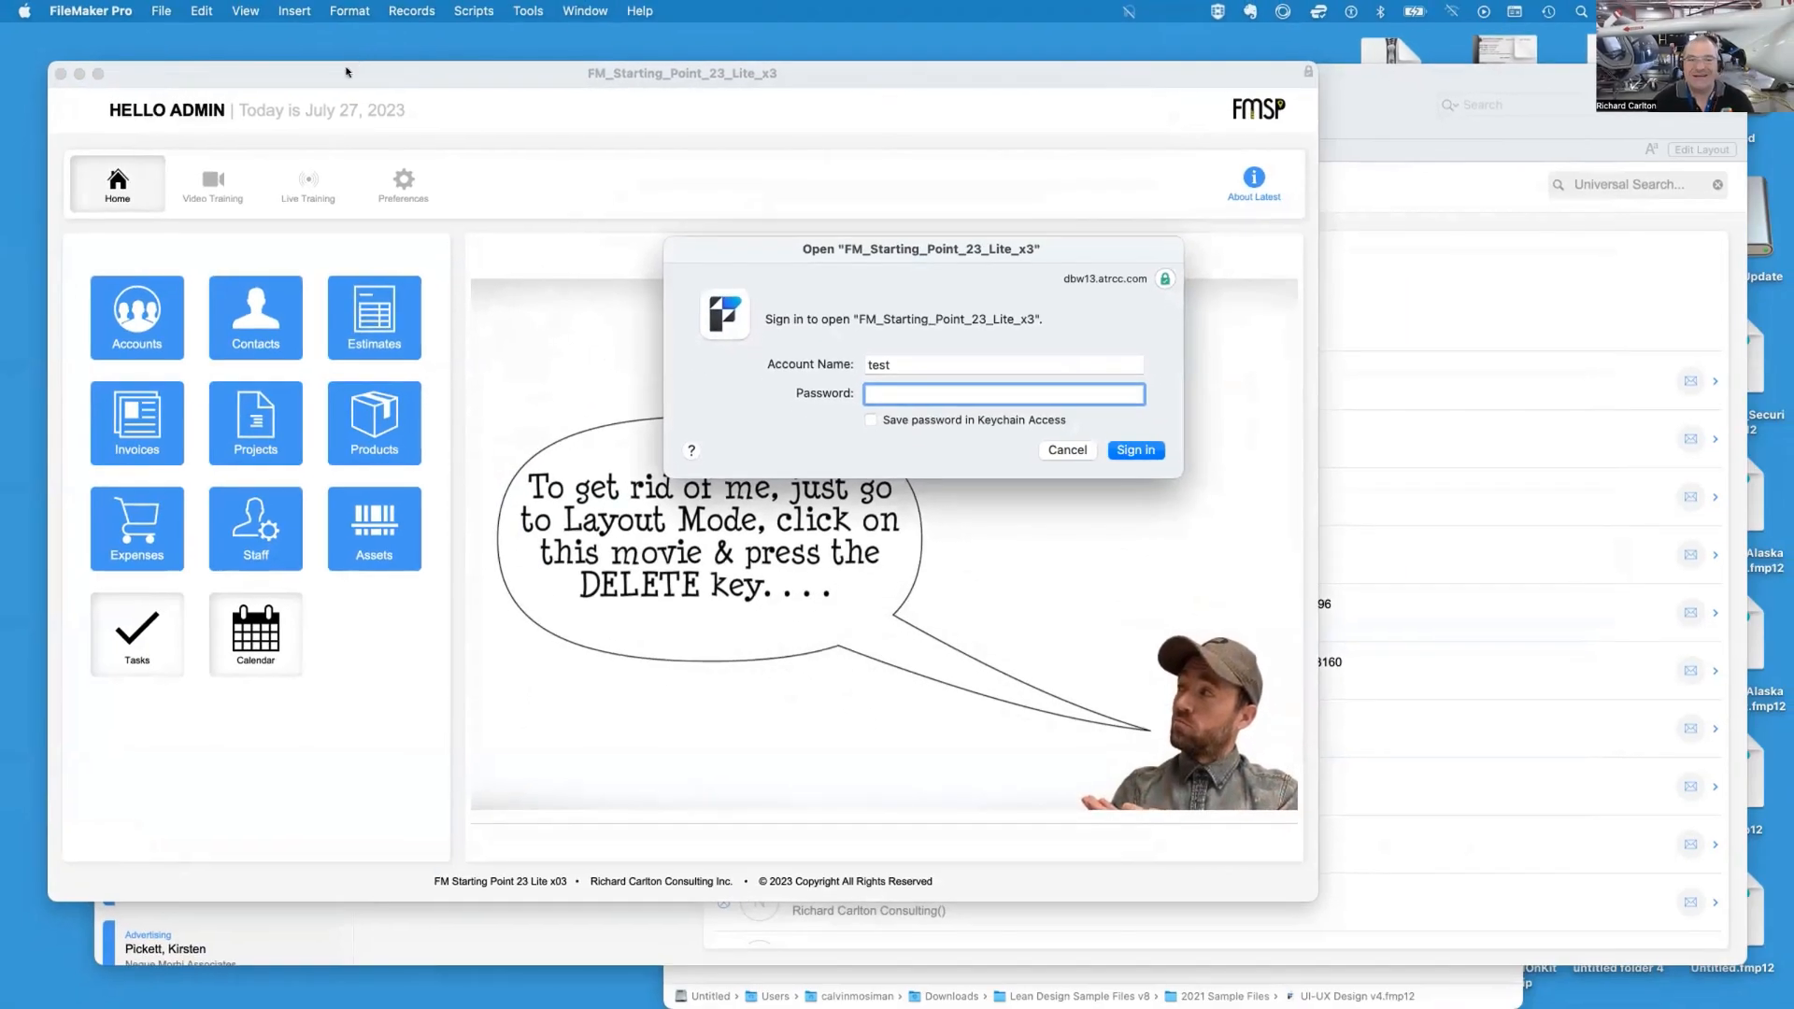
pyautogui.press('Escape')
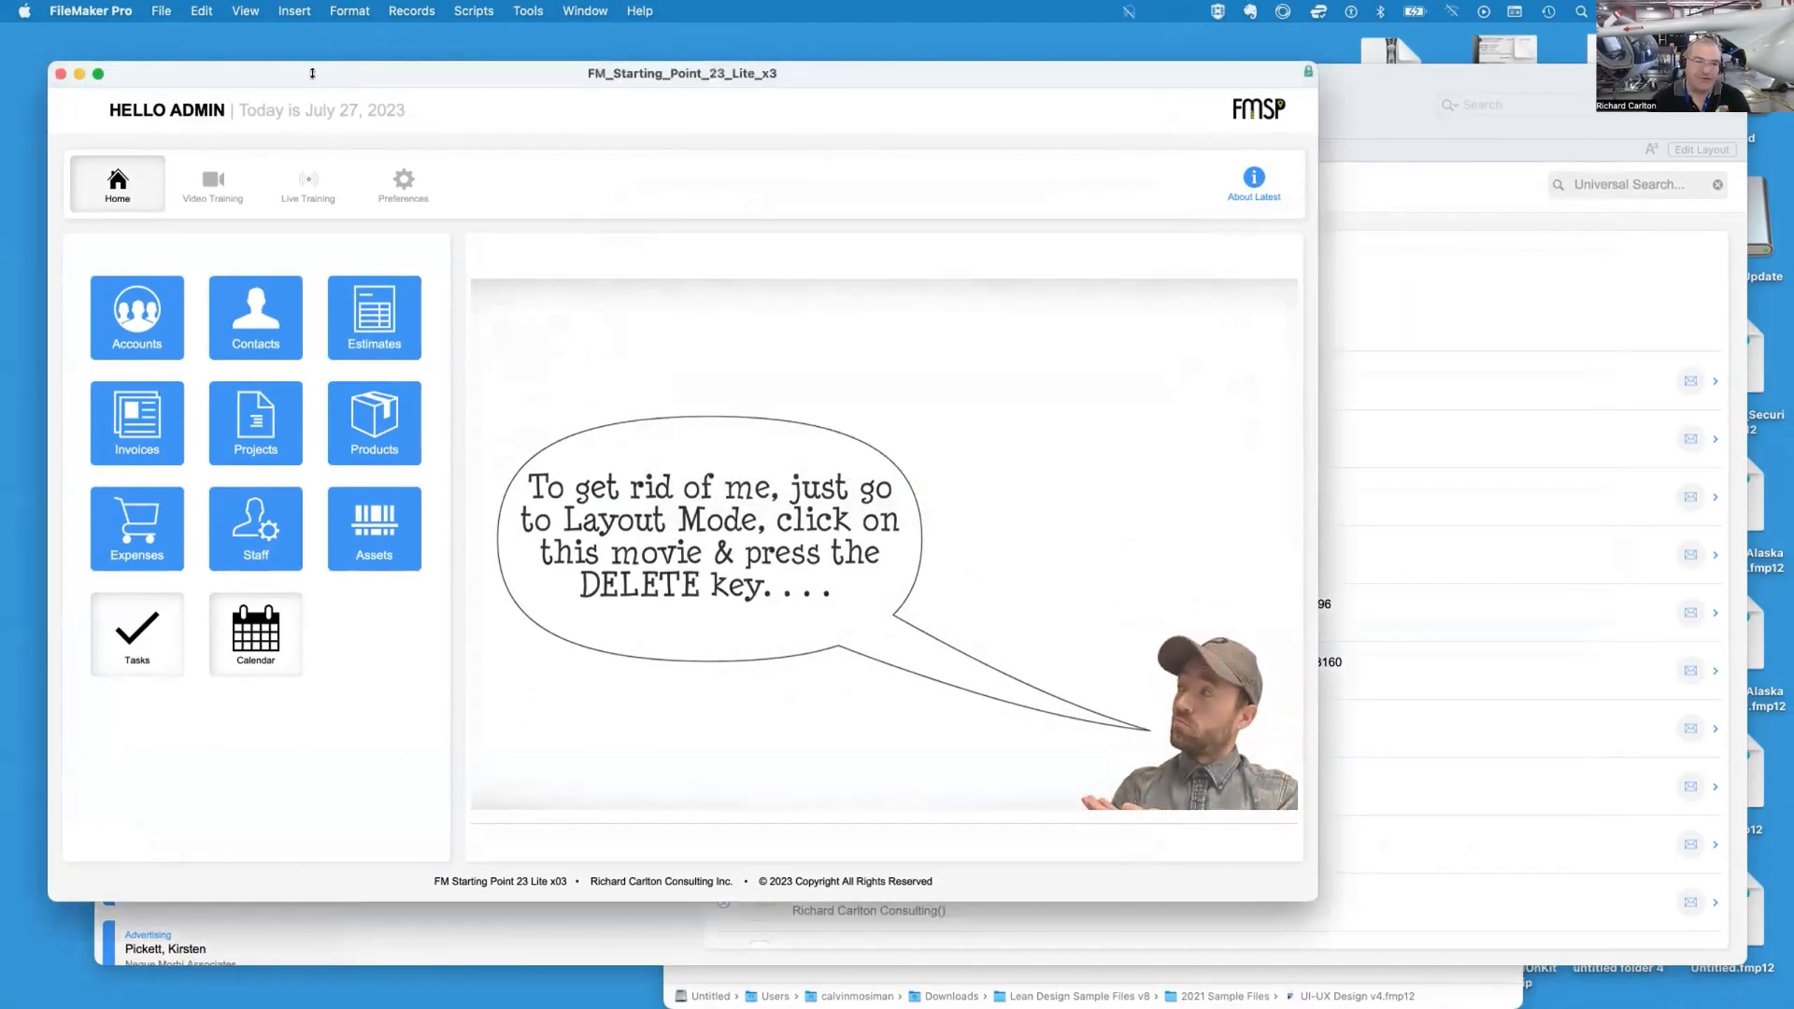
# Re-enable Access via FileMaker Network (fmapp) in the TEST account's [Data Entry Only] privilege set
pyautogui.click(161, 10)
pyautogui.moveTo(280, 203)
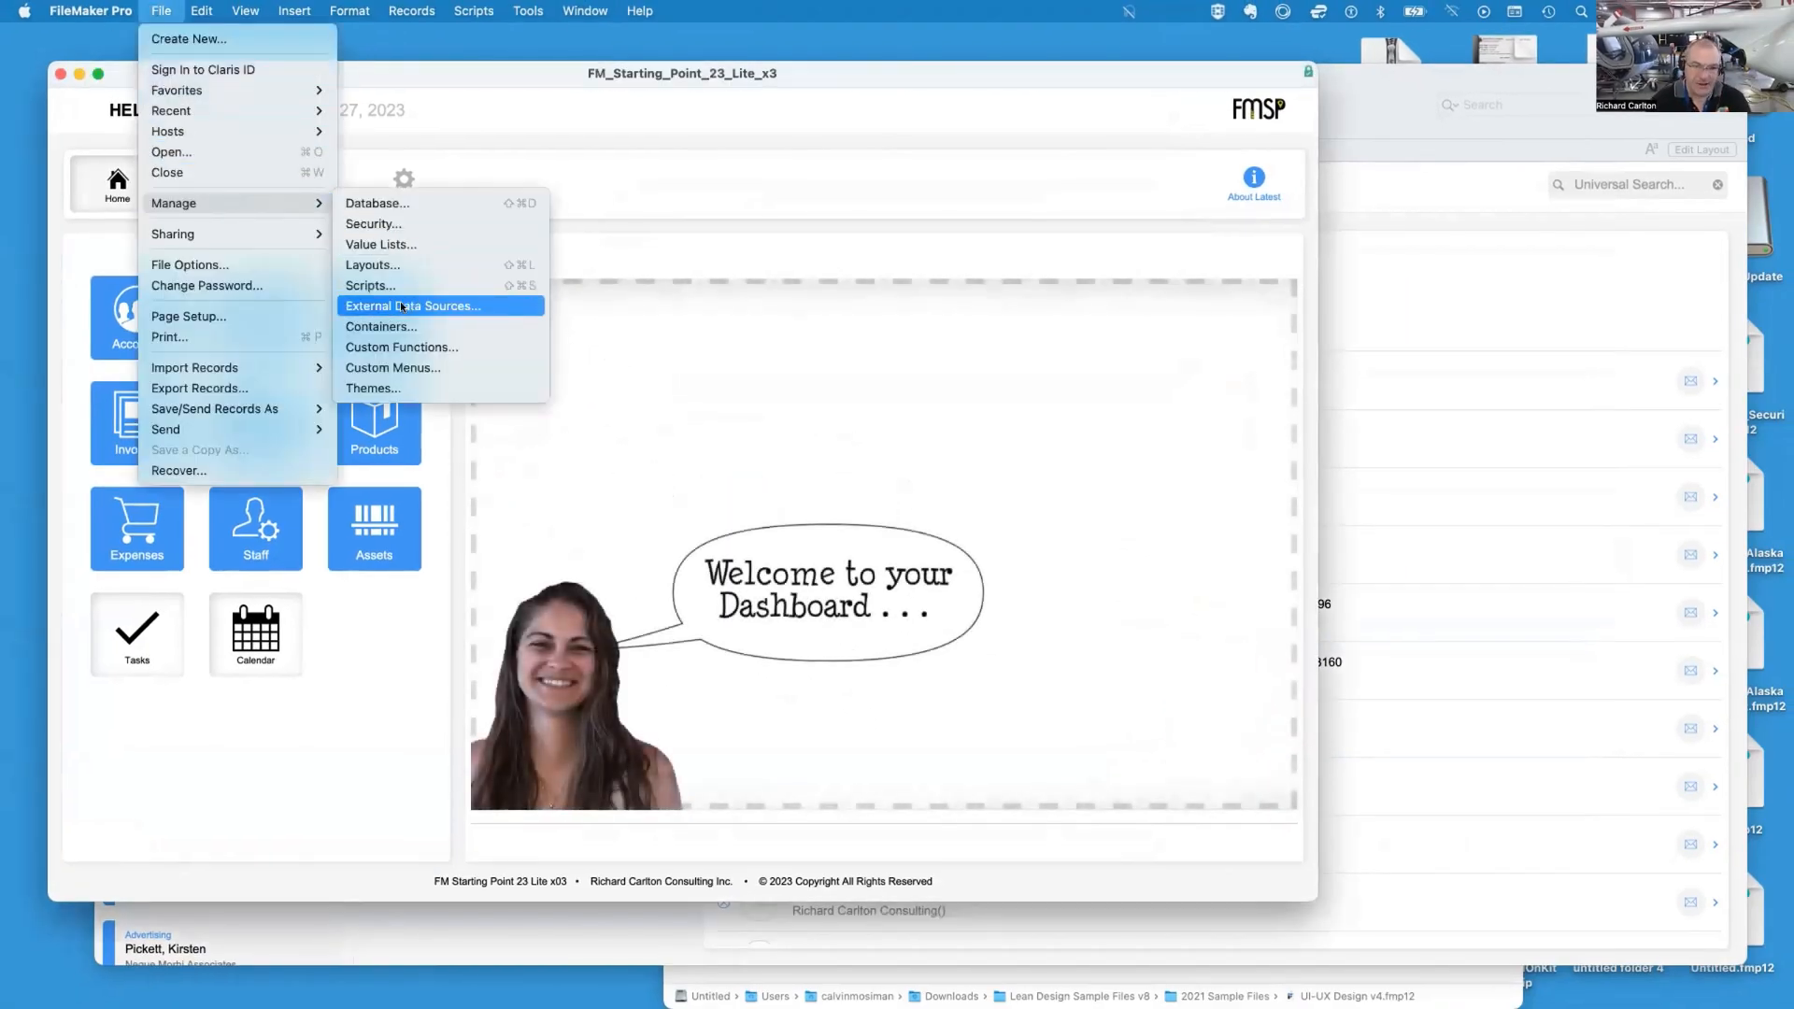
pyautogui.click(385, 224)
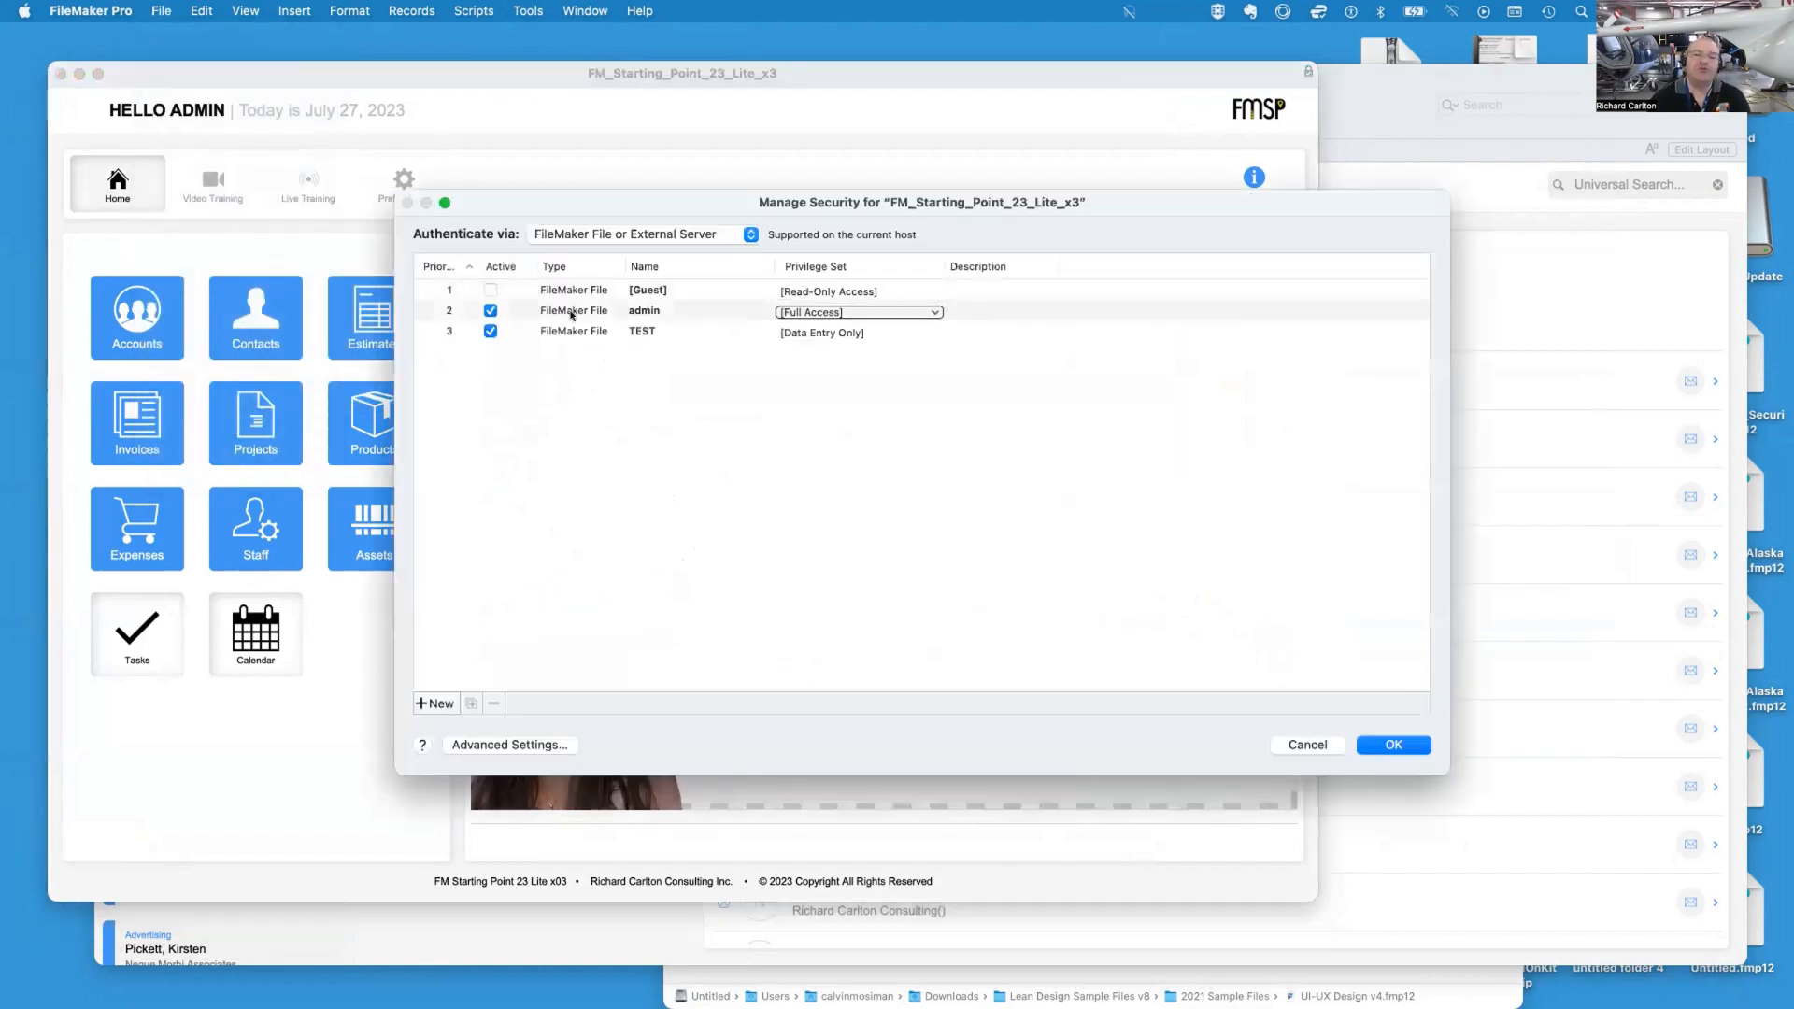
pyautogui.click(606, 334)
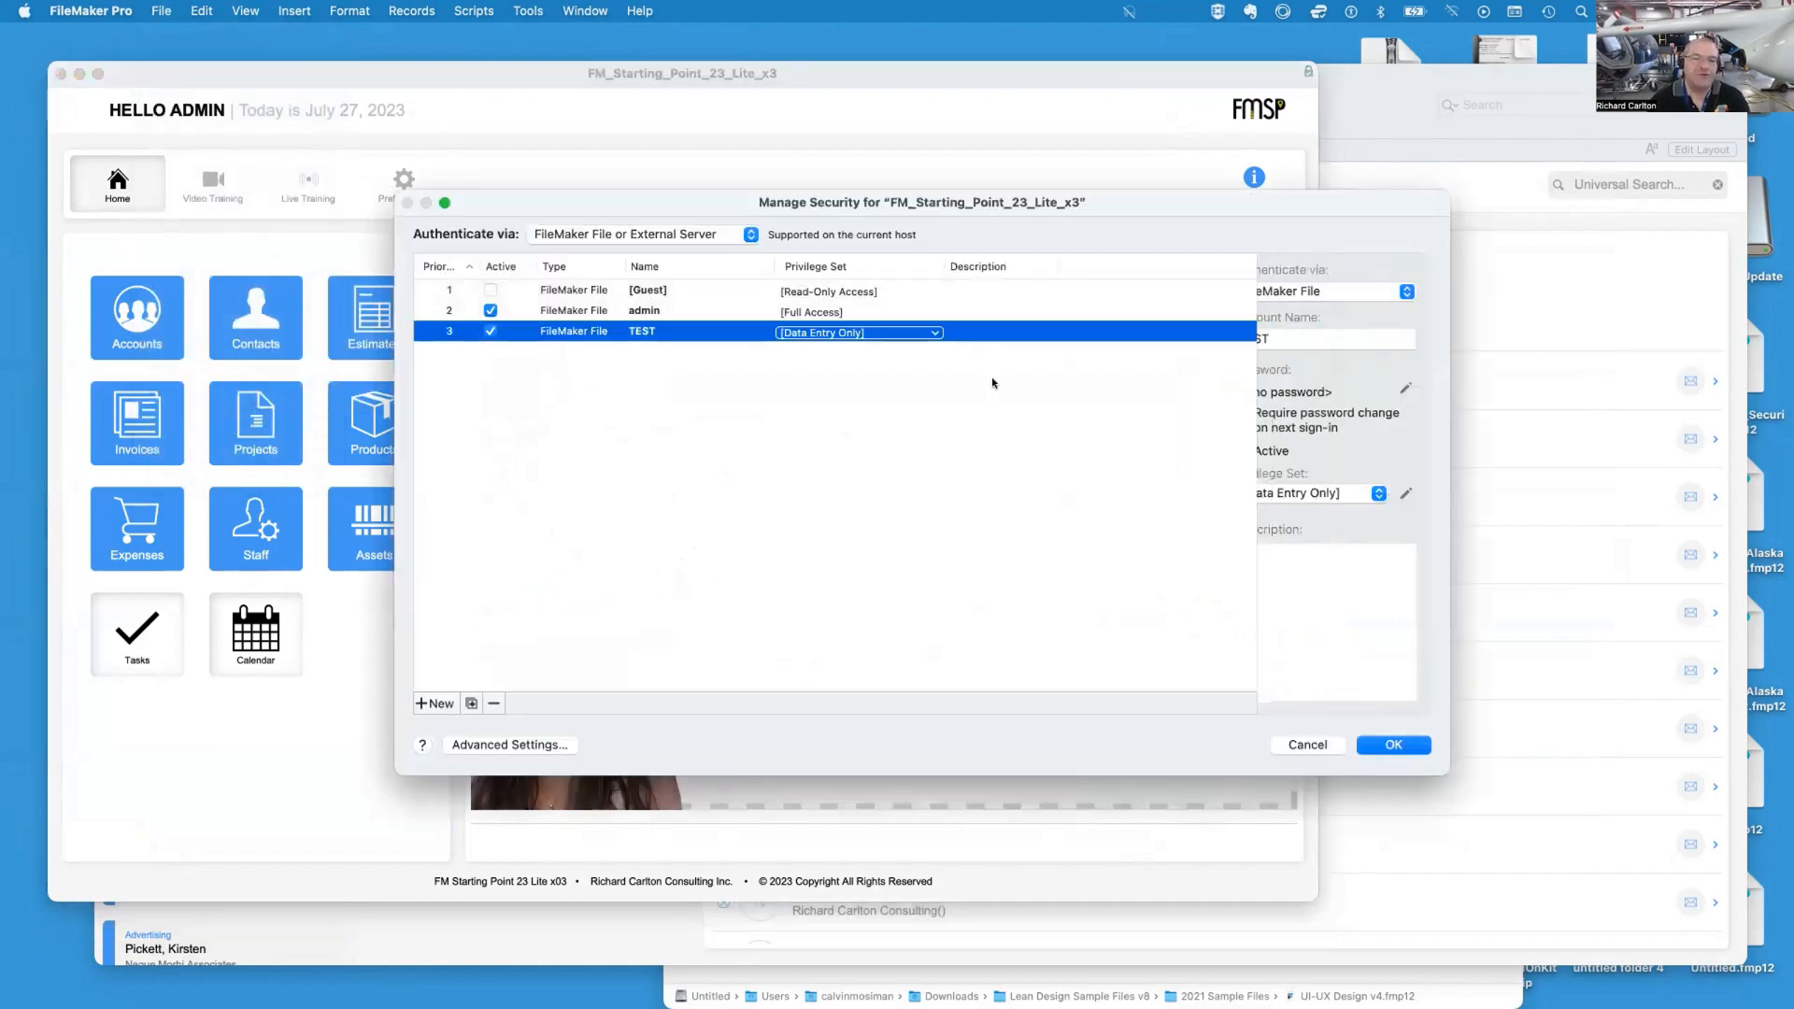
pyautogui.click(1405, 493)
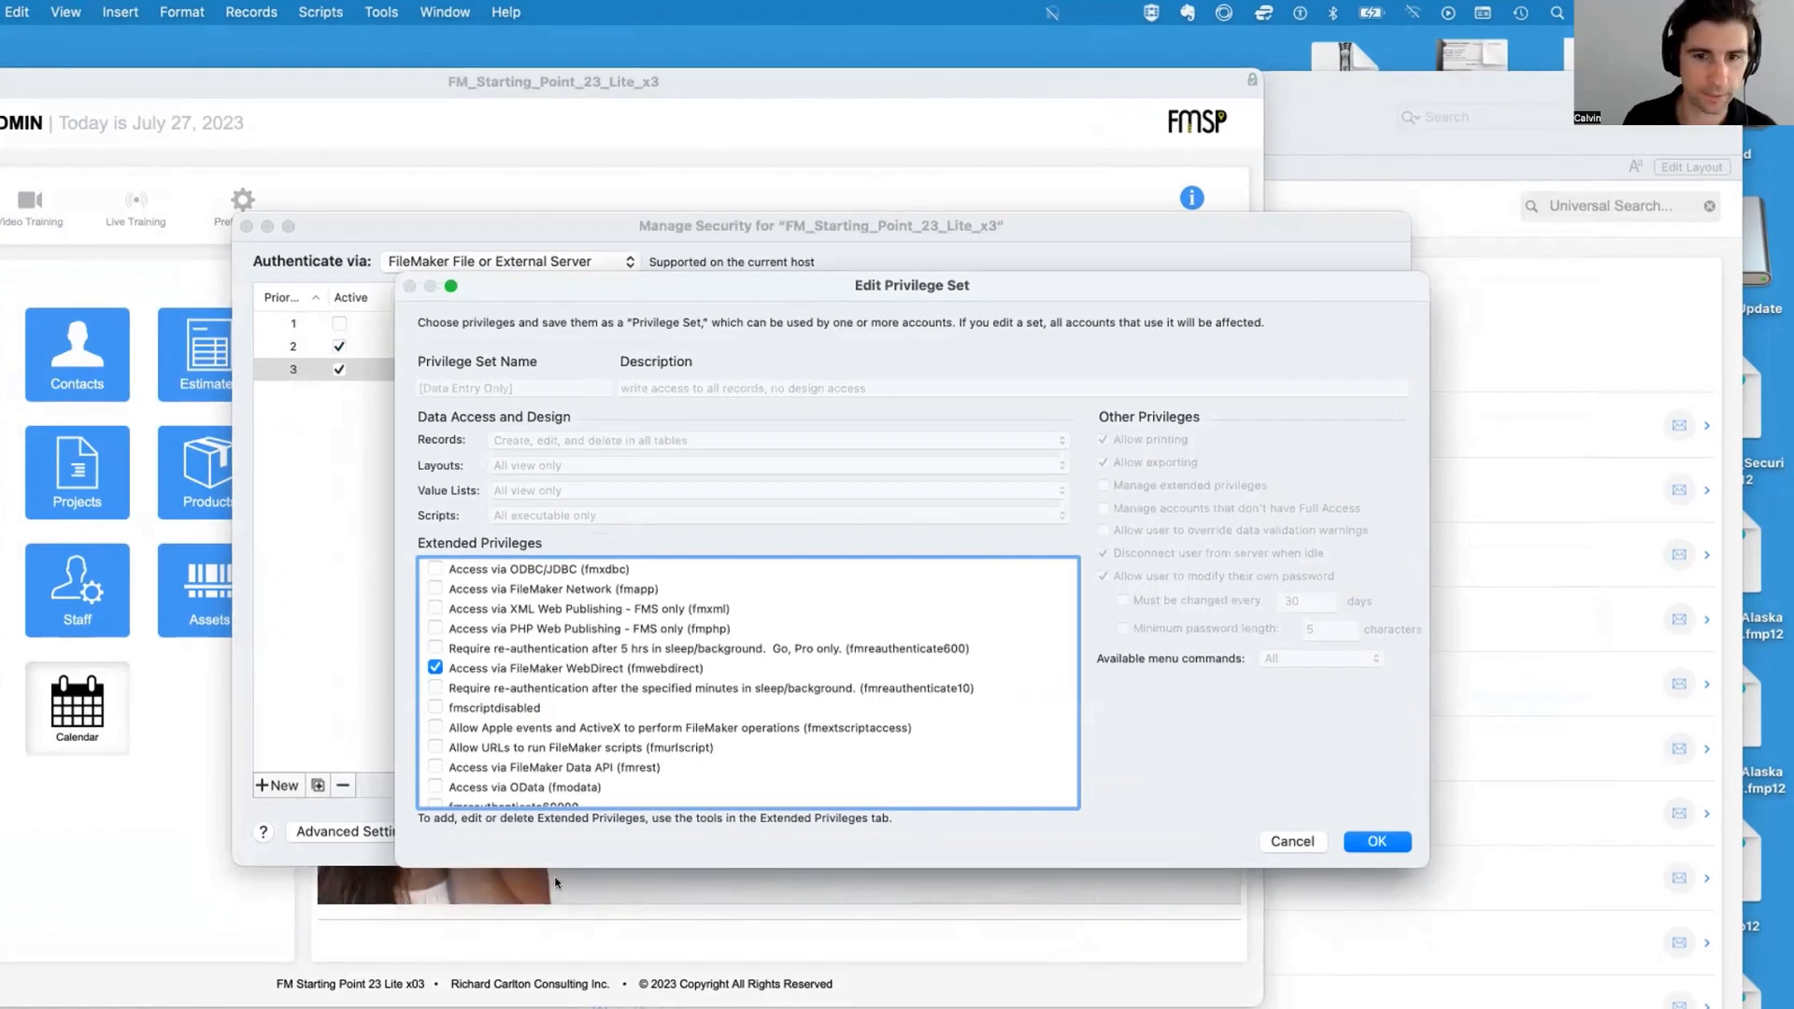
pyautogui.moveTo(586, 845); pyautogui.dragTo(551, 931)
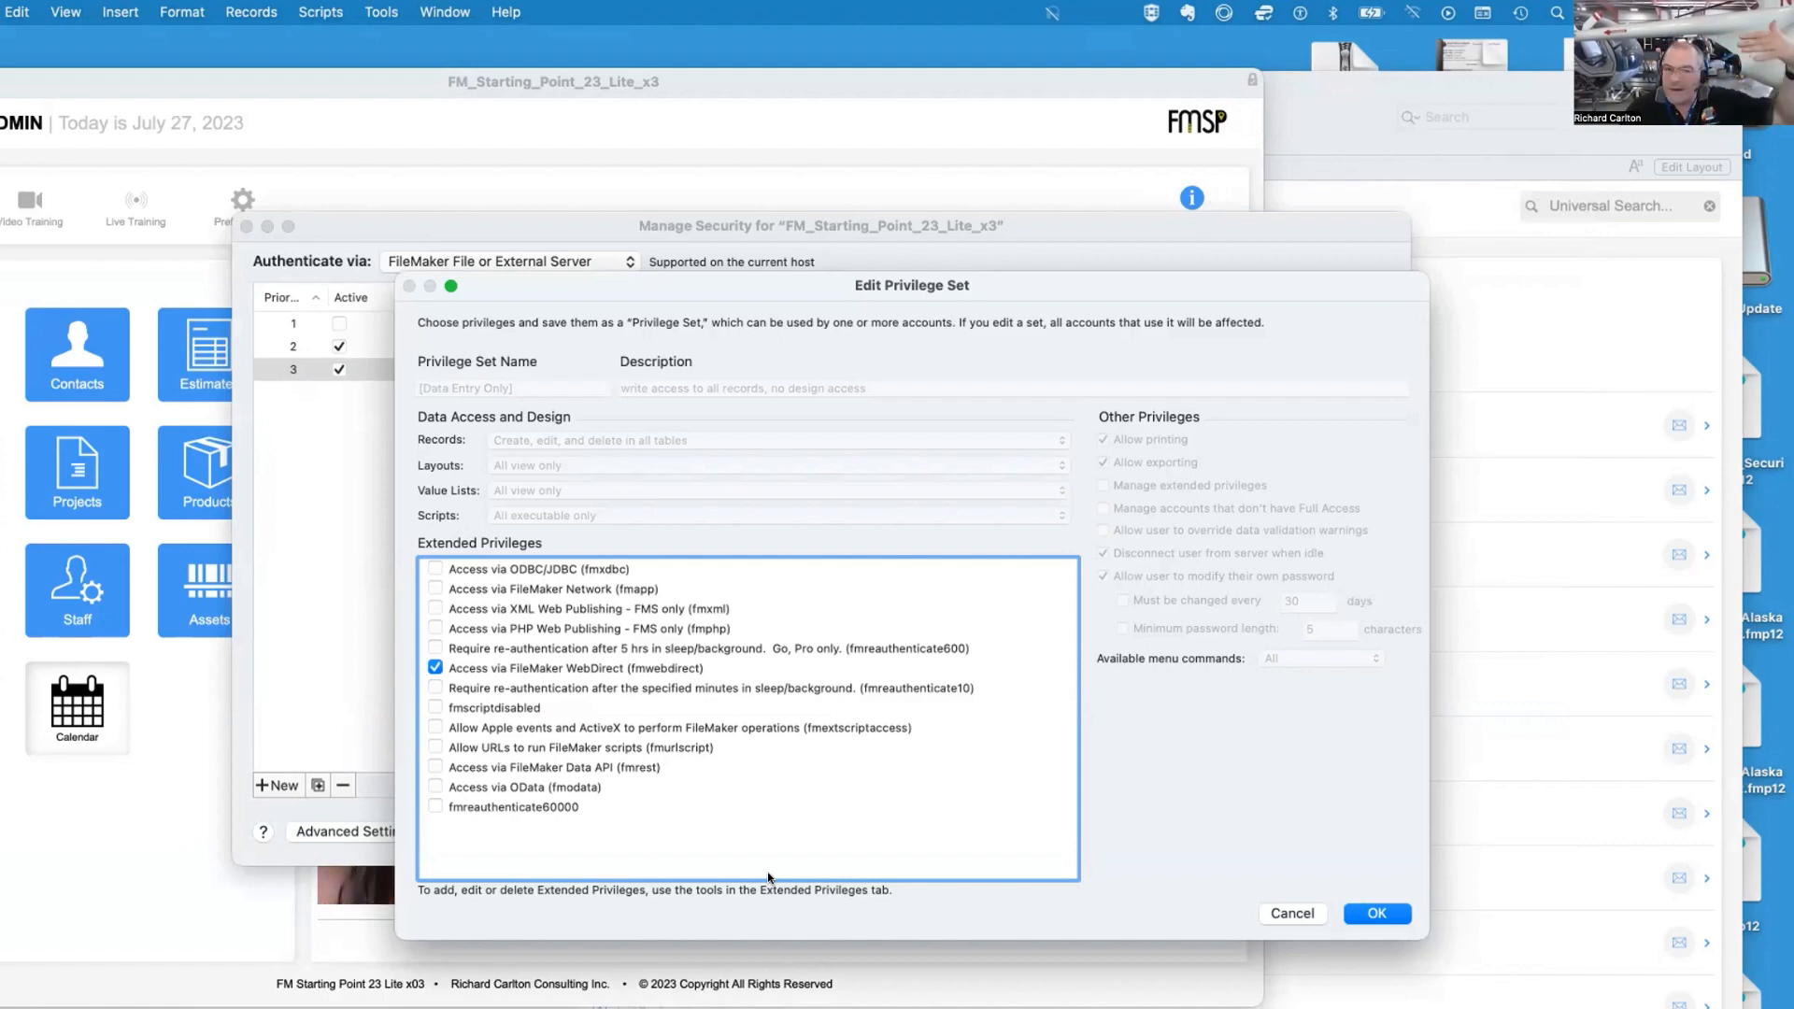
pyautogui.click(617, 568)
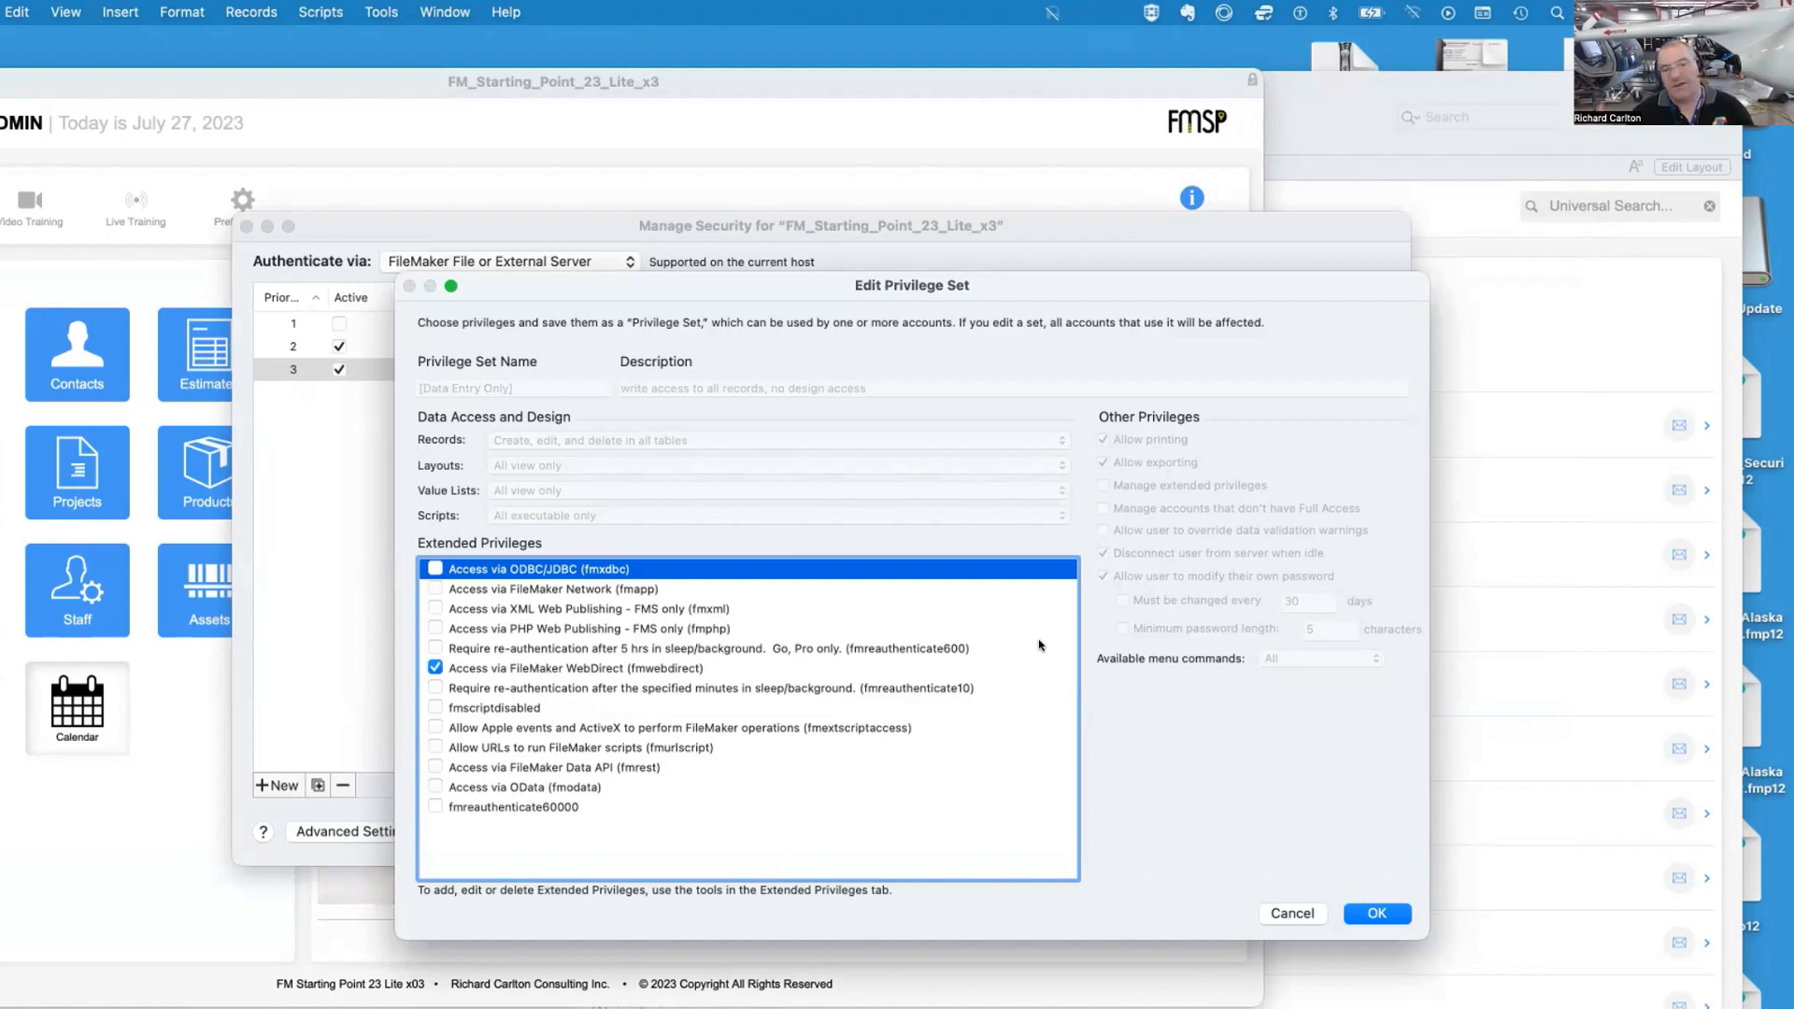
pyautogui.press('Down')
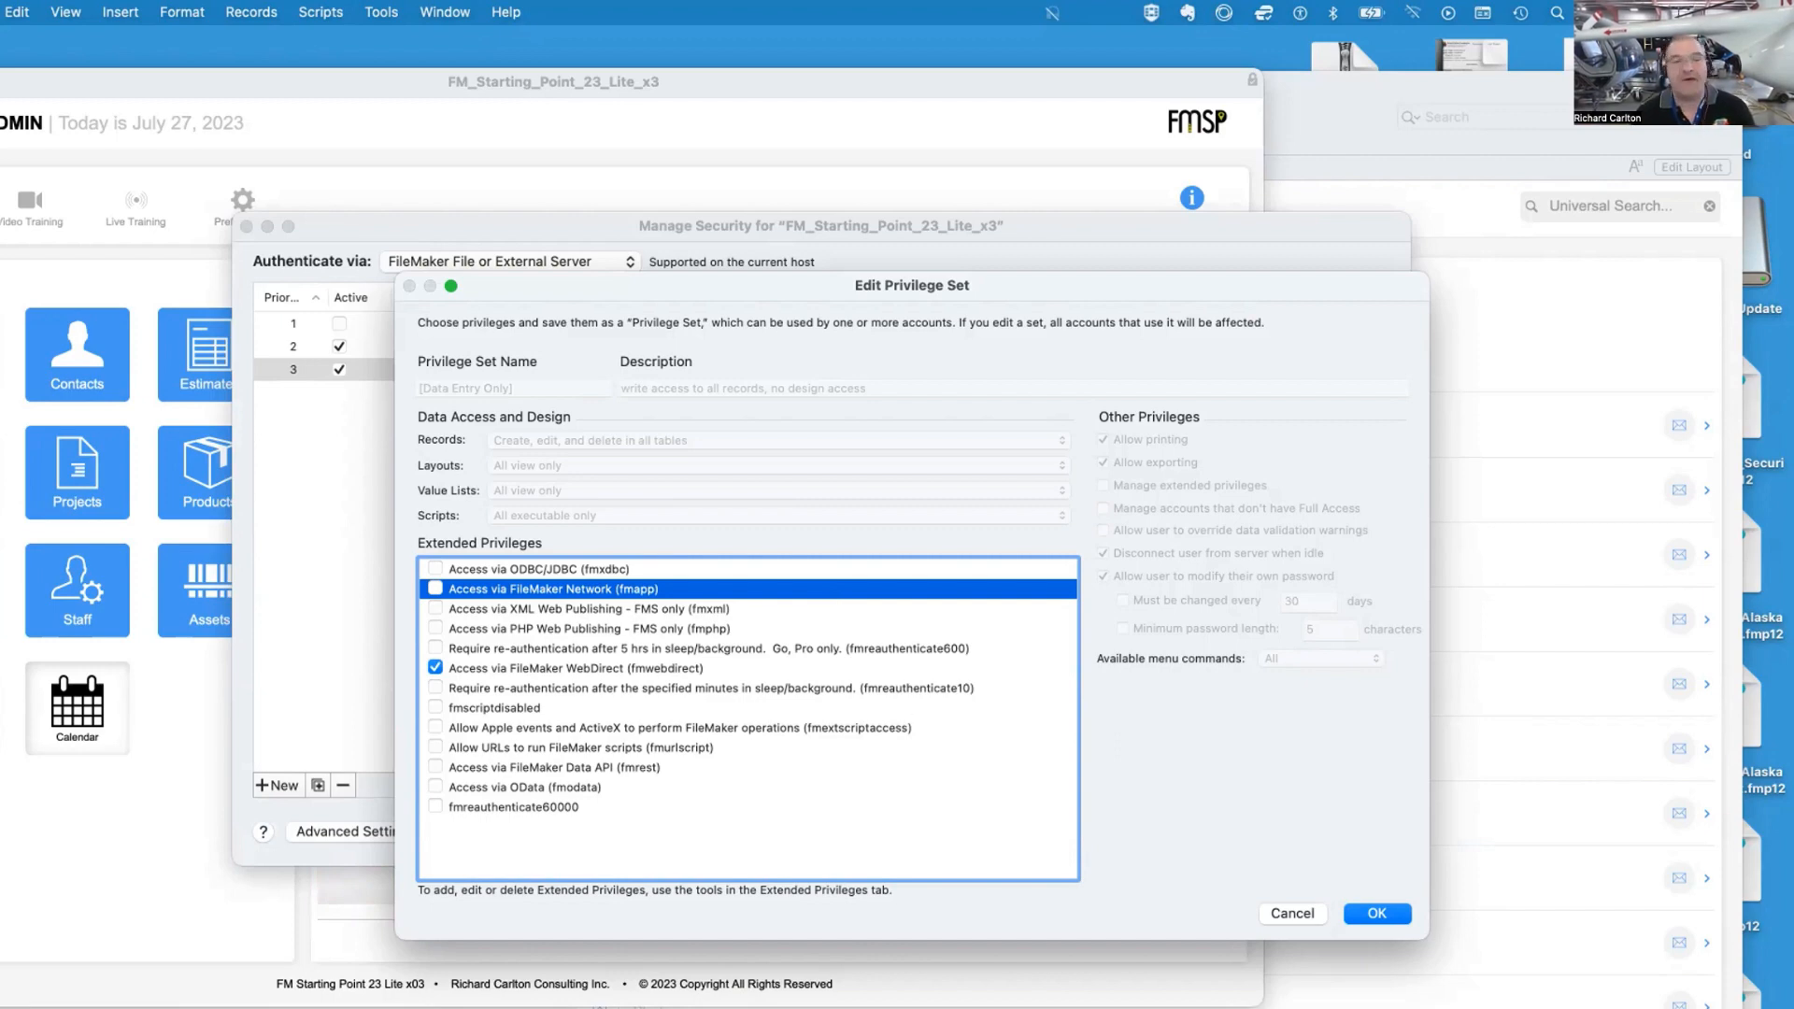
pyautogui.click(715, 594)
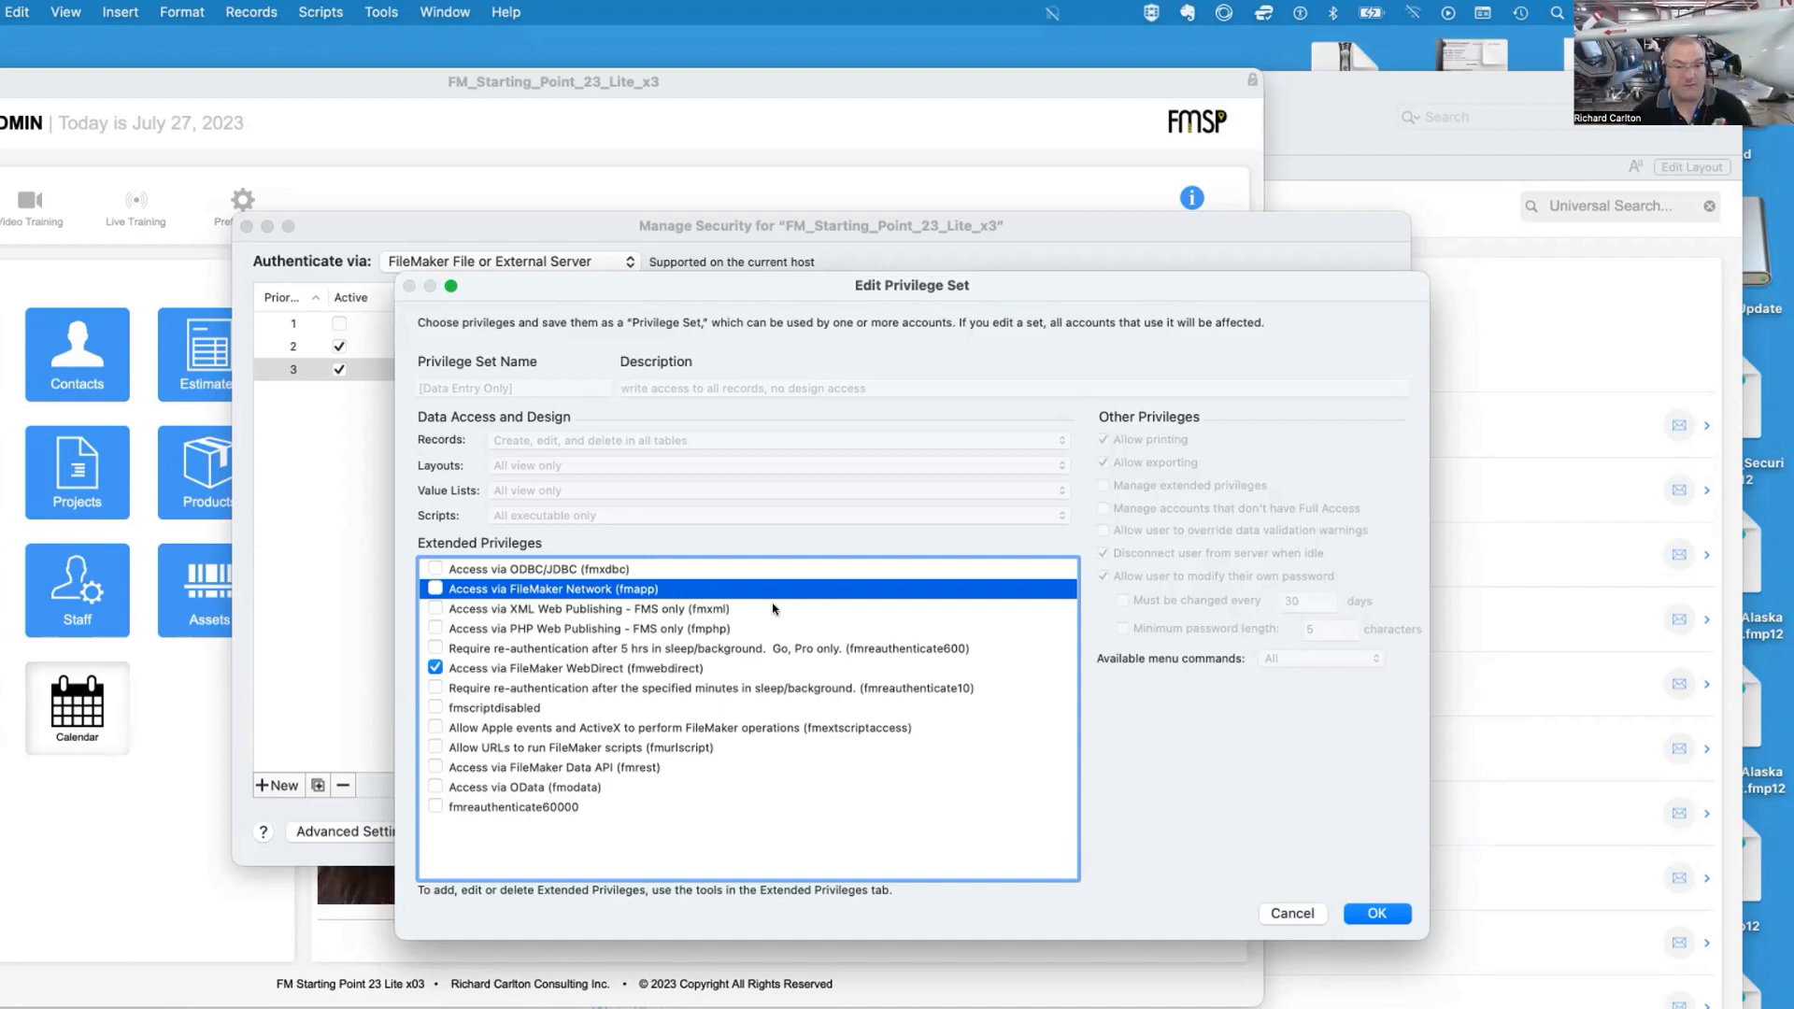
pyautogui.press('Down')
pyautogui.press('Down')
pyautogui.press('Down')
pyautogui.press('Down')
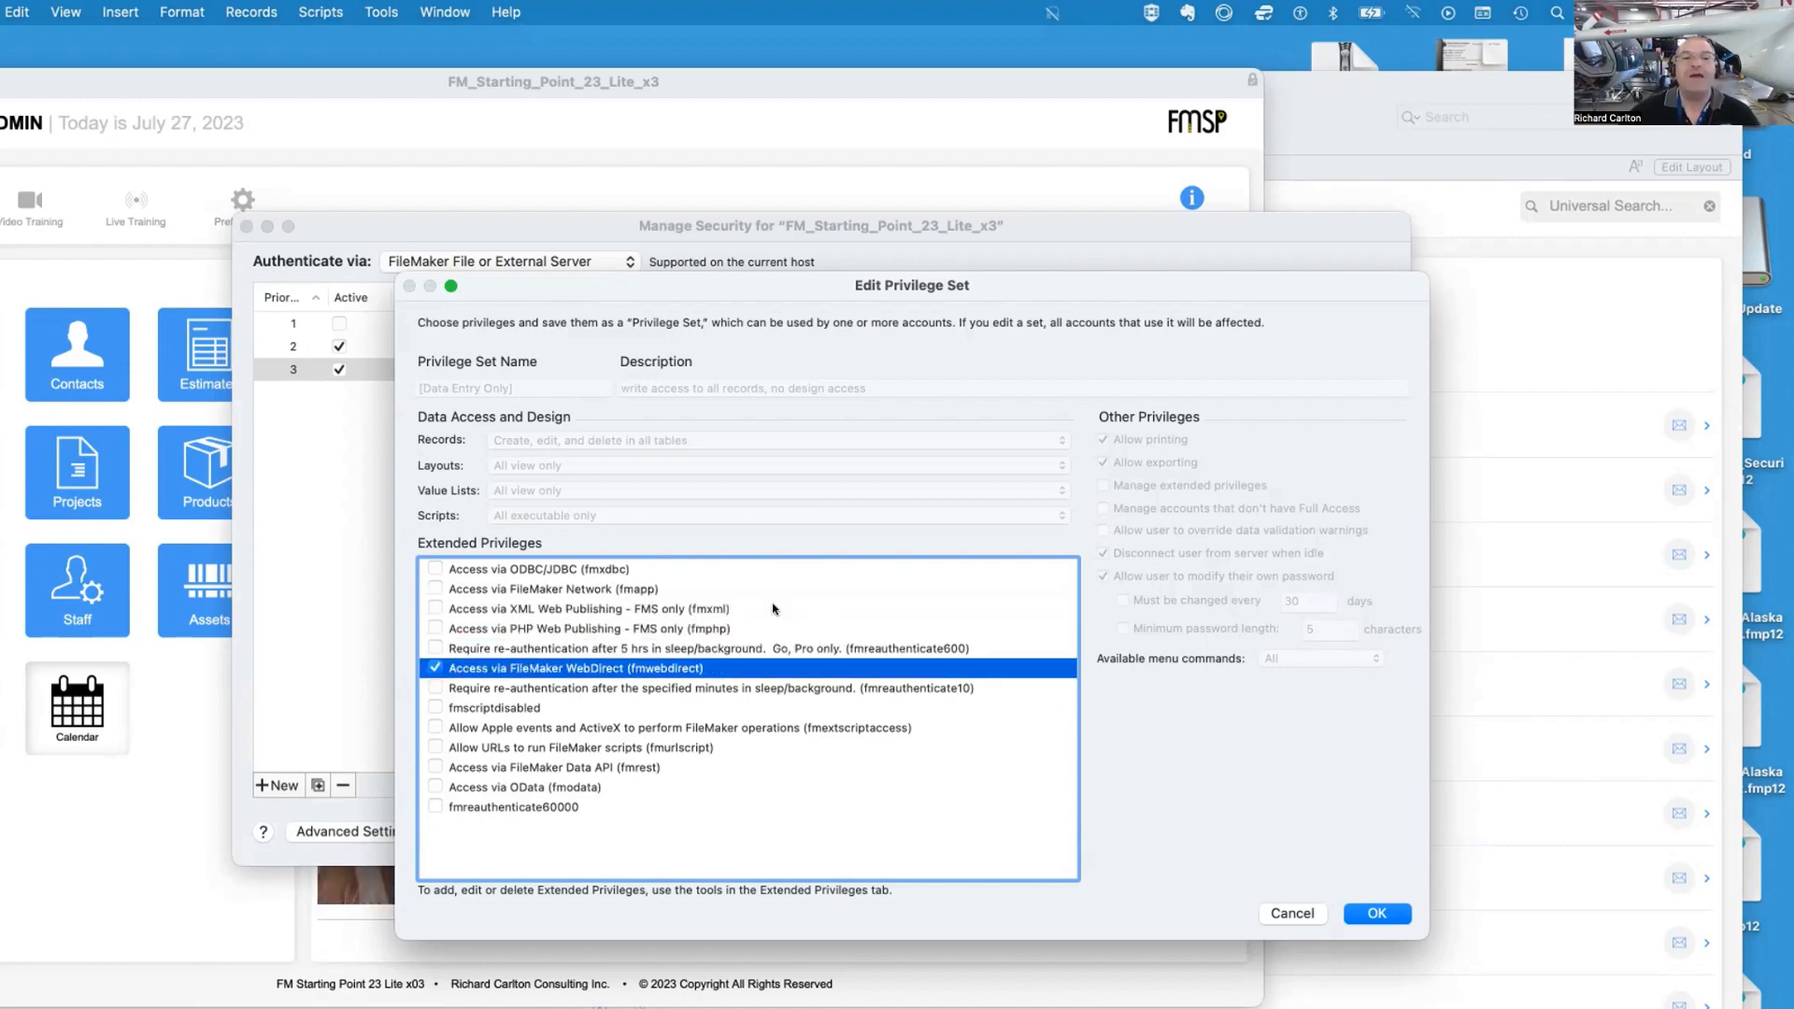
pyautogui.click(1015, 589)
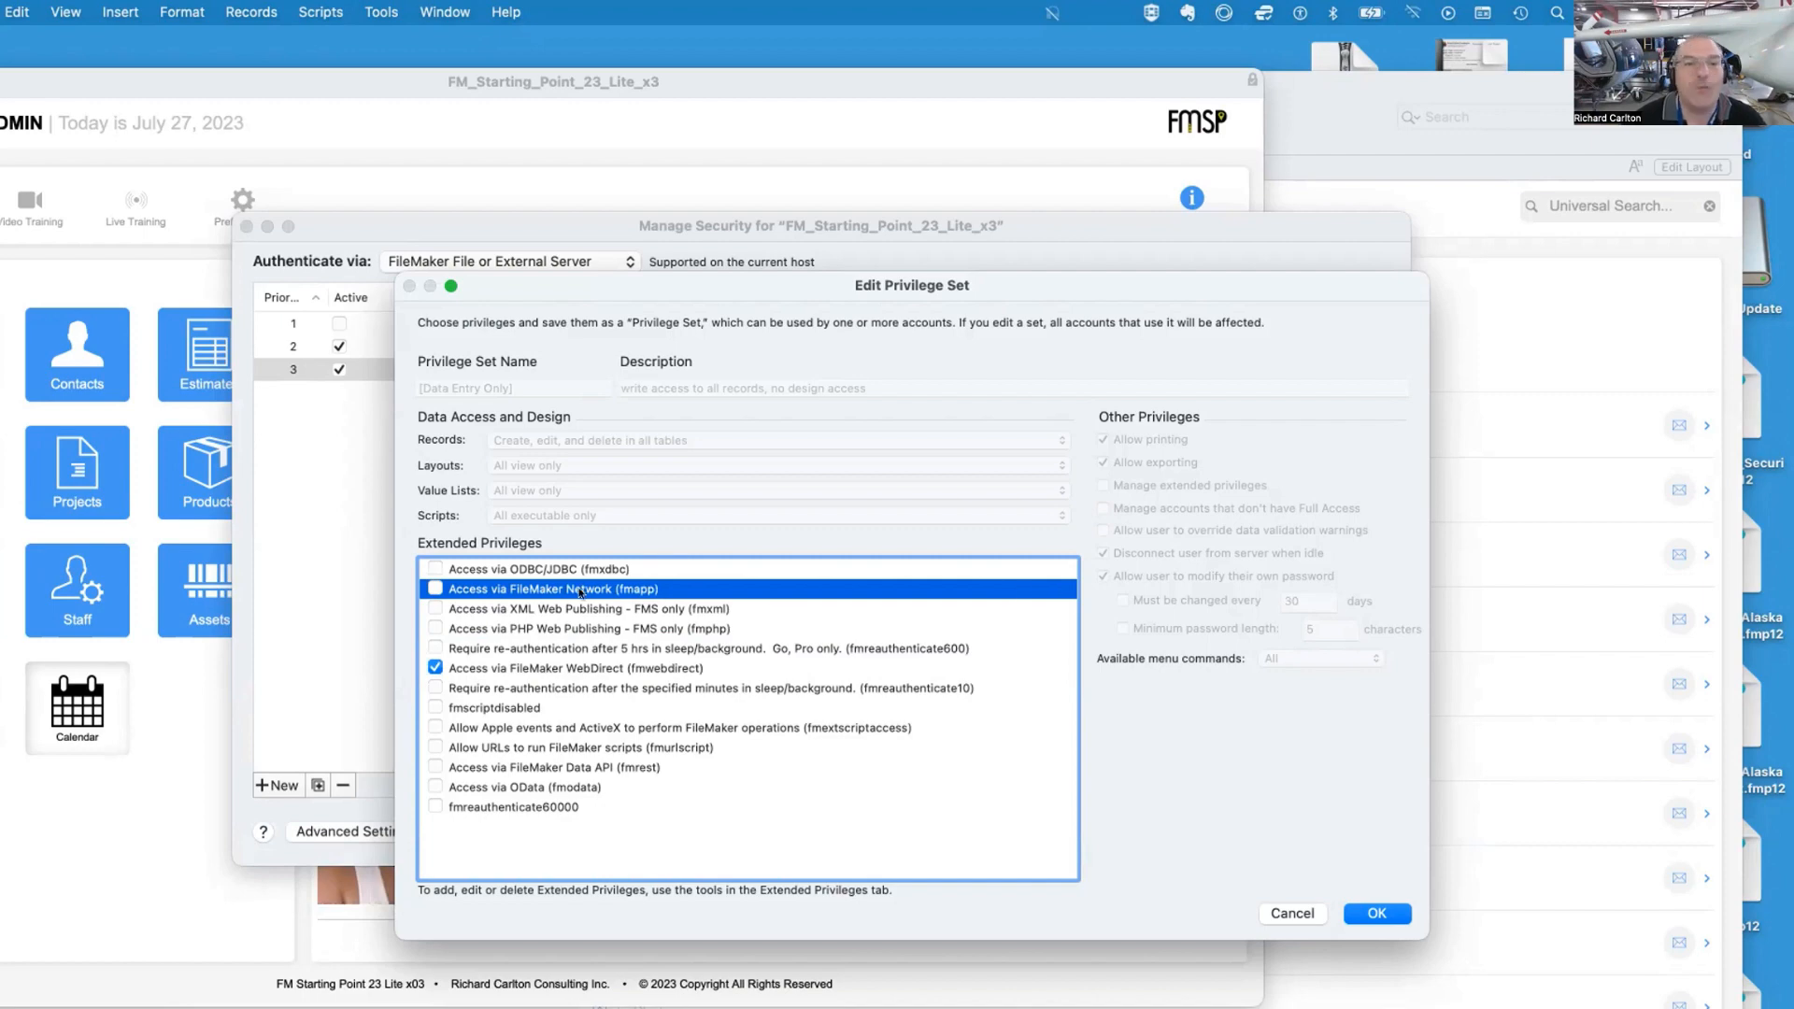
pyautogui.click(434, 589)
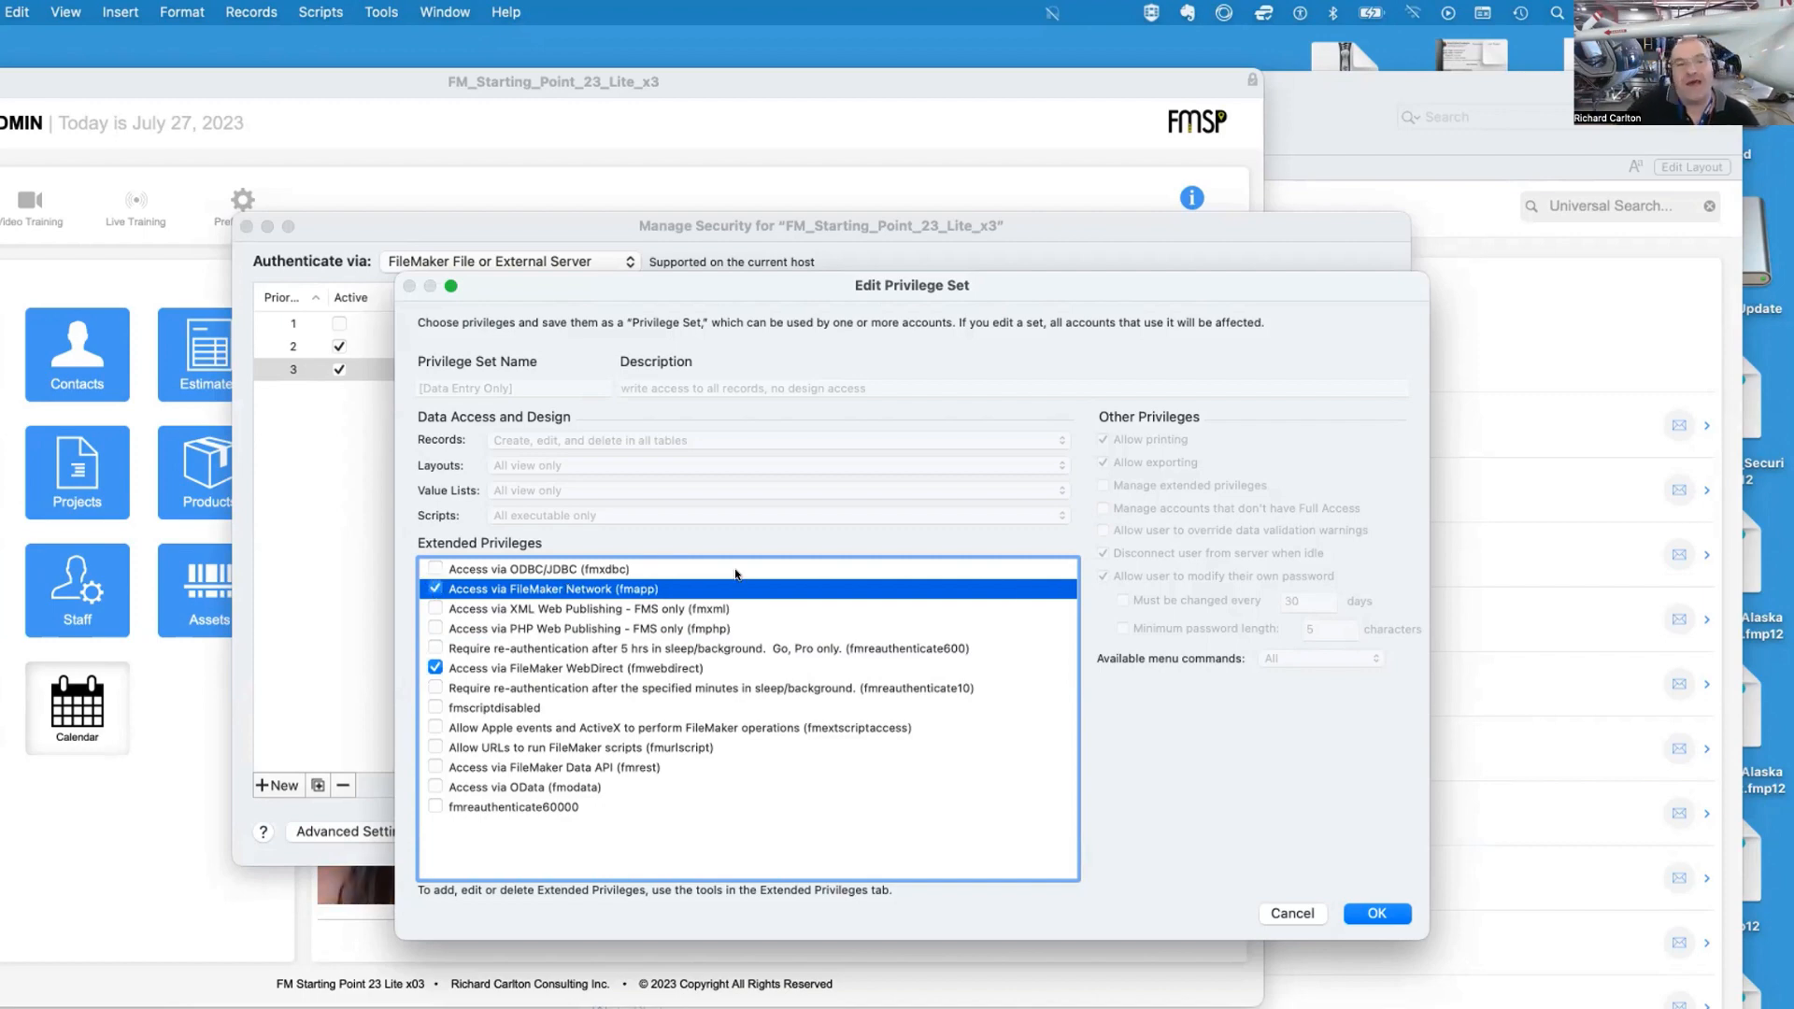
# Review the extended privileges listed in the [Data Entry Only] privilege set
pyautogui.click(734, 666)
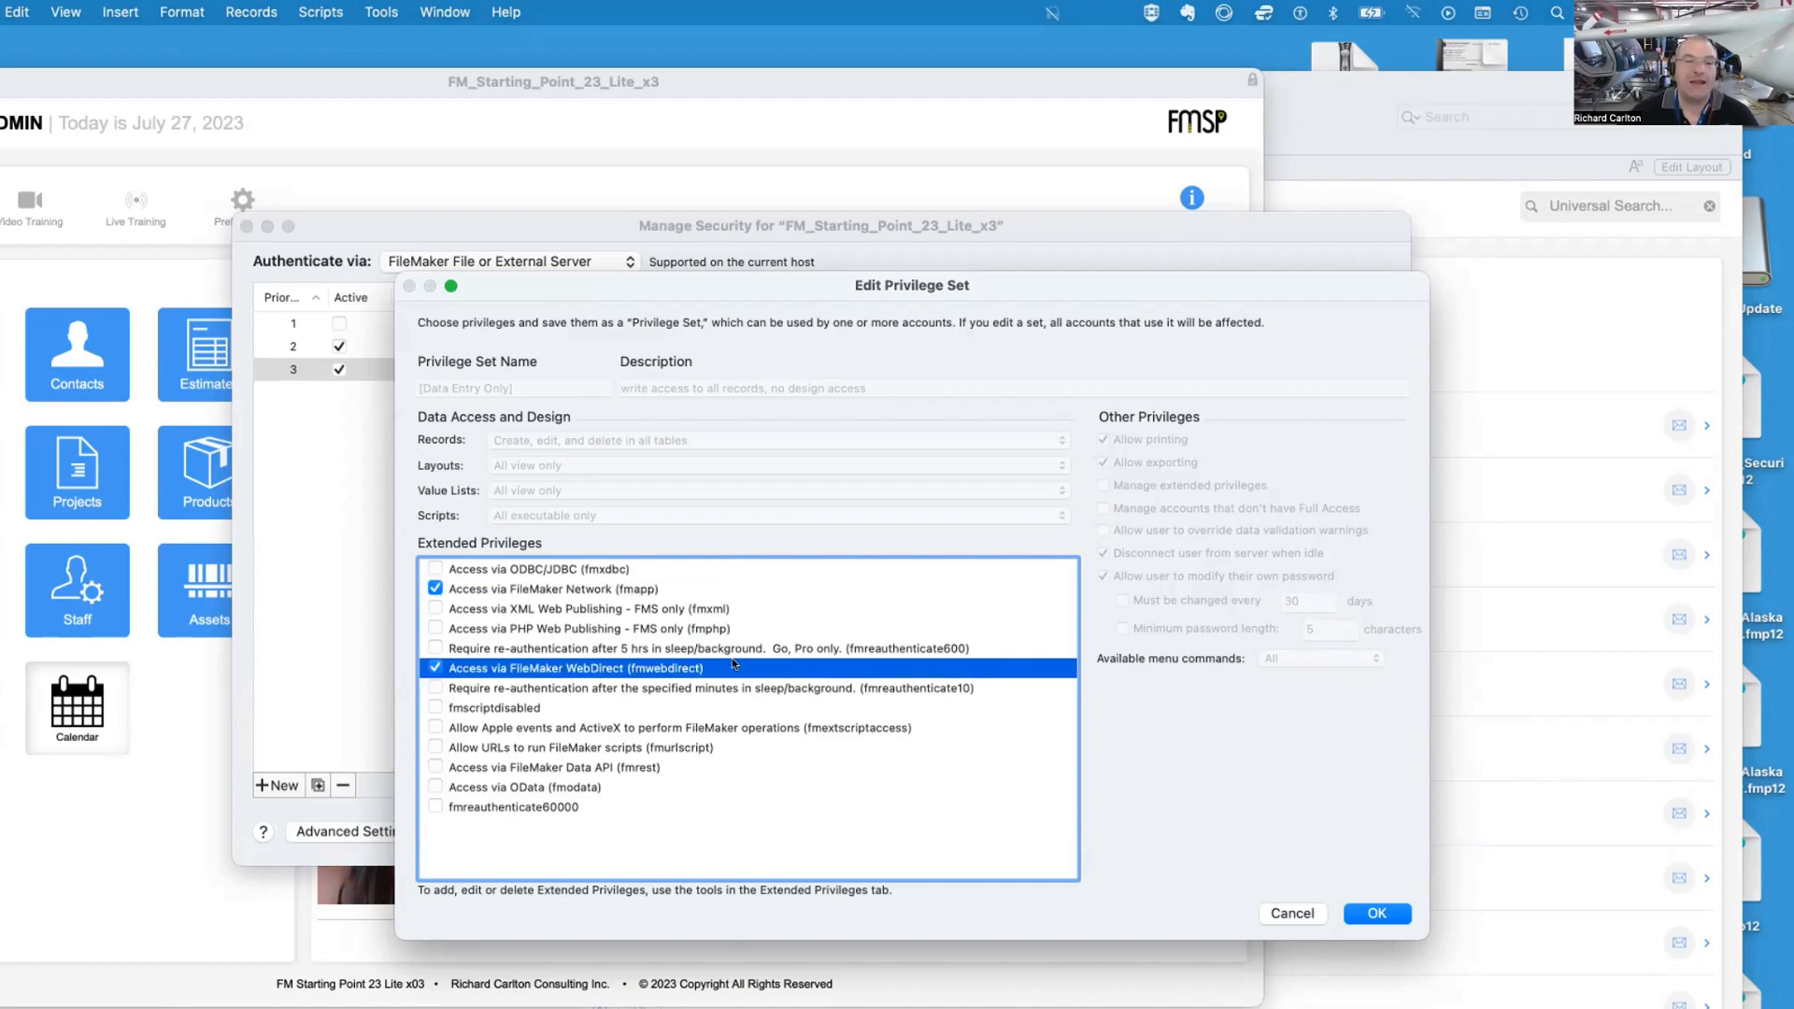
pyautogui.click(769, 612)
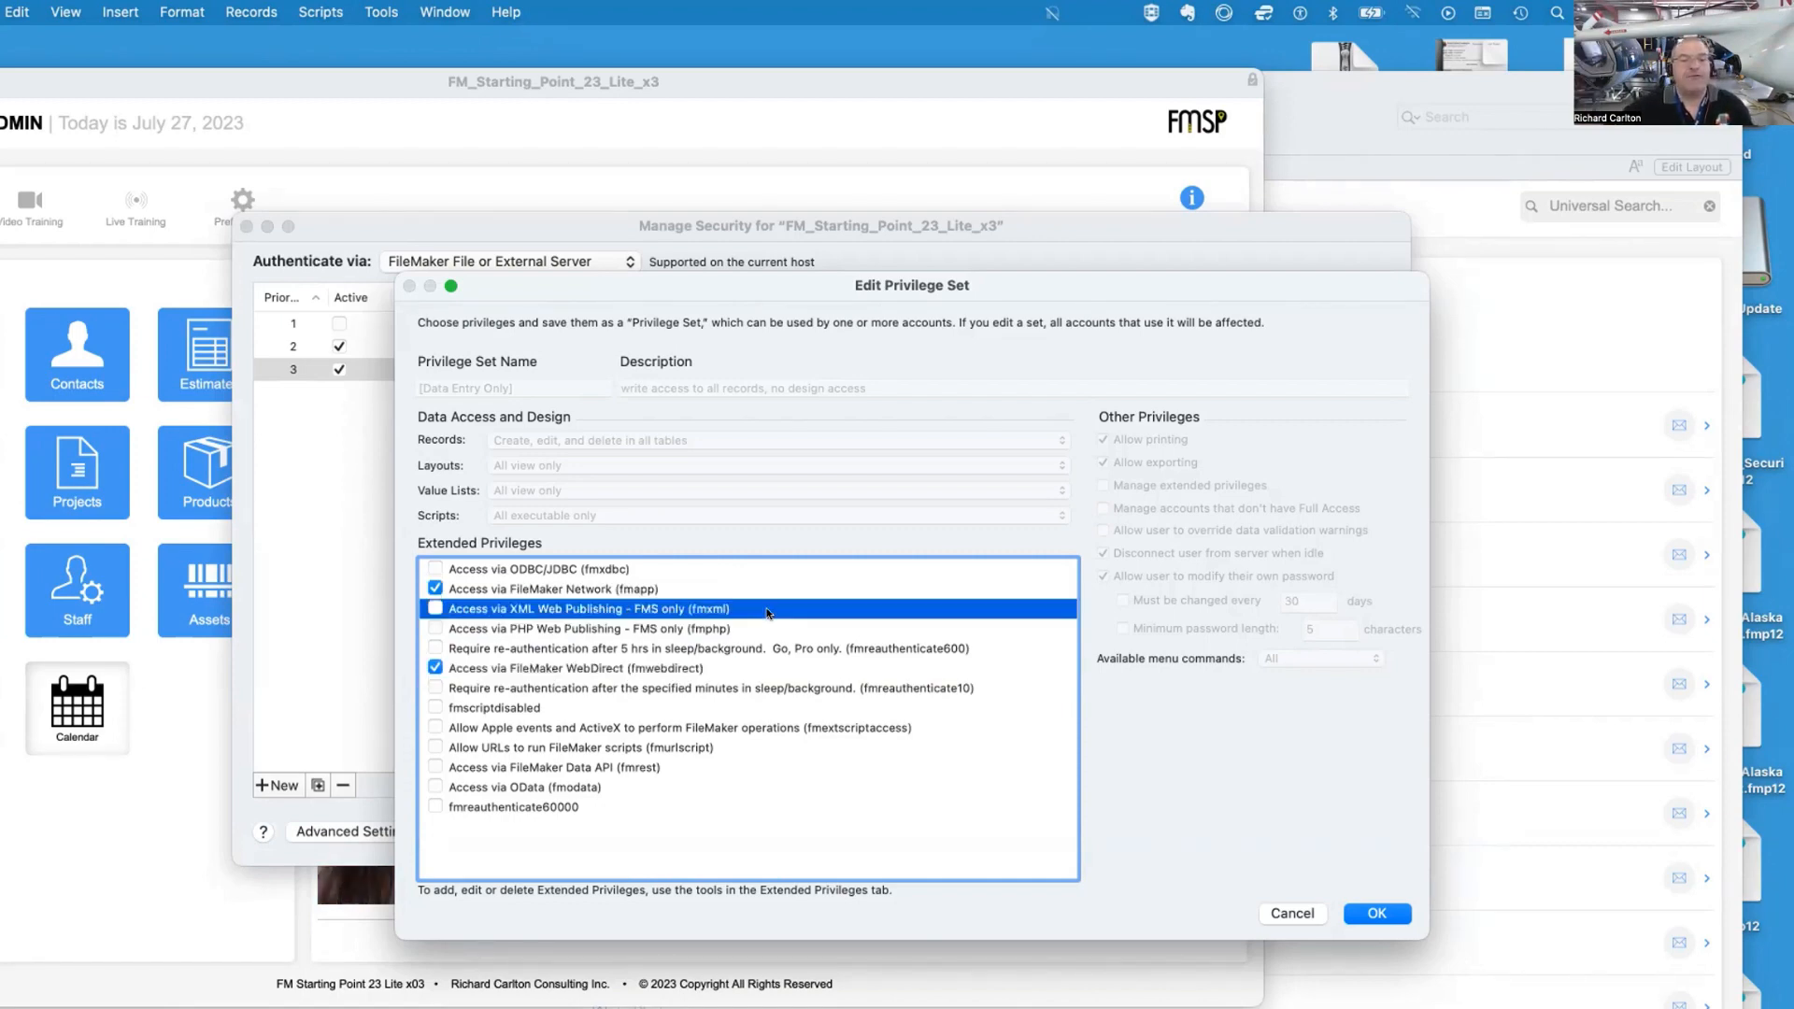
pyautogui.click(1037, 634)
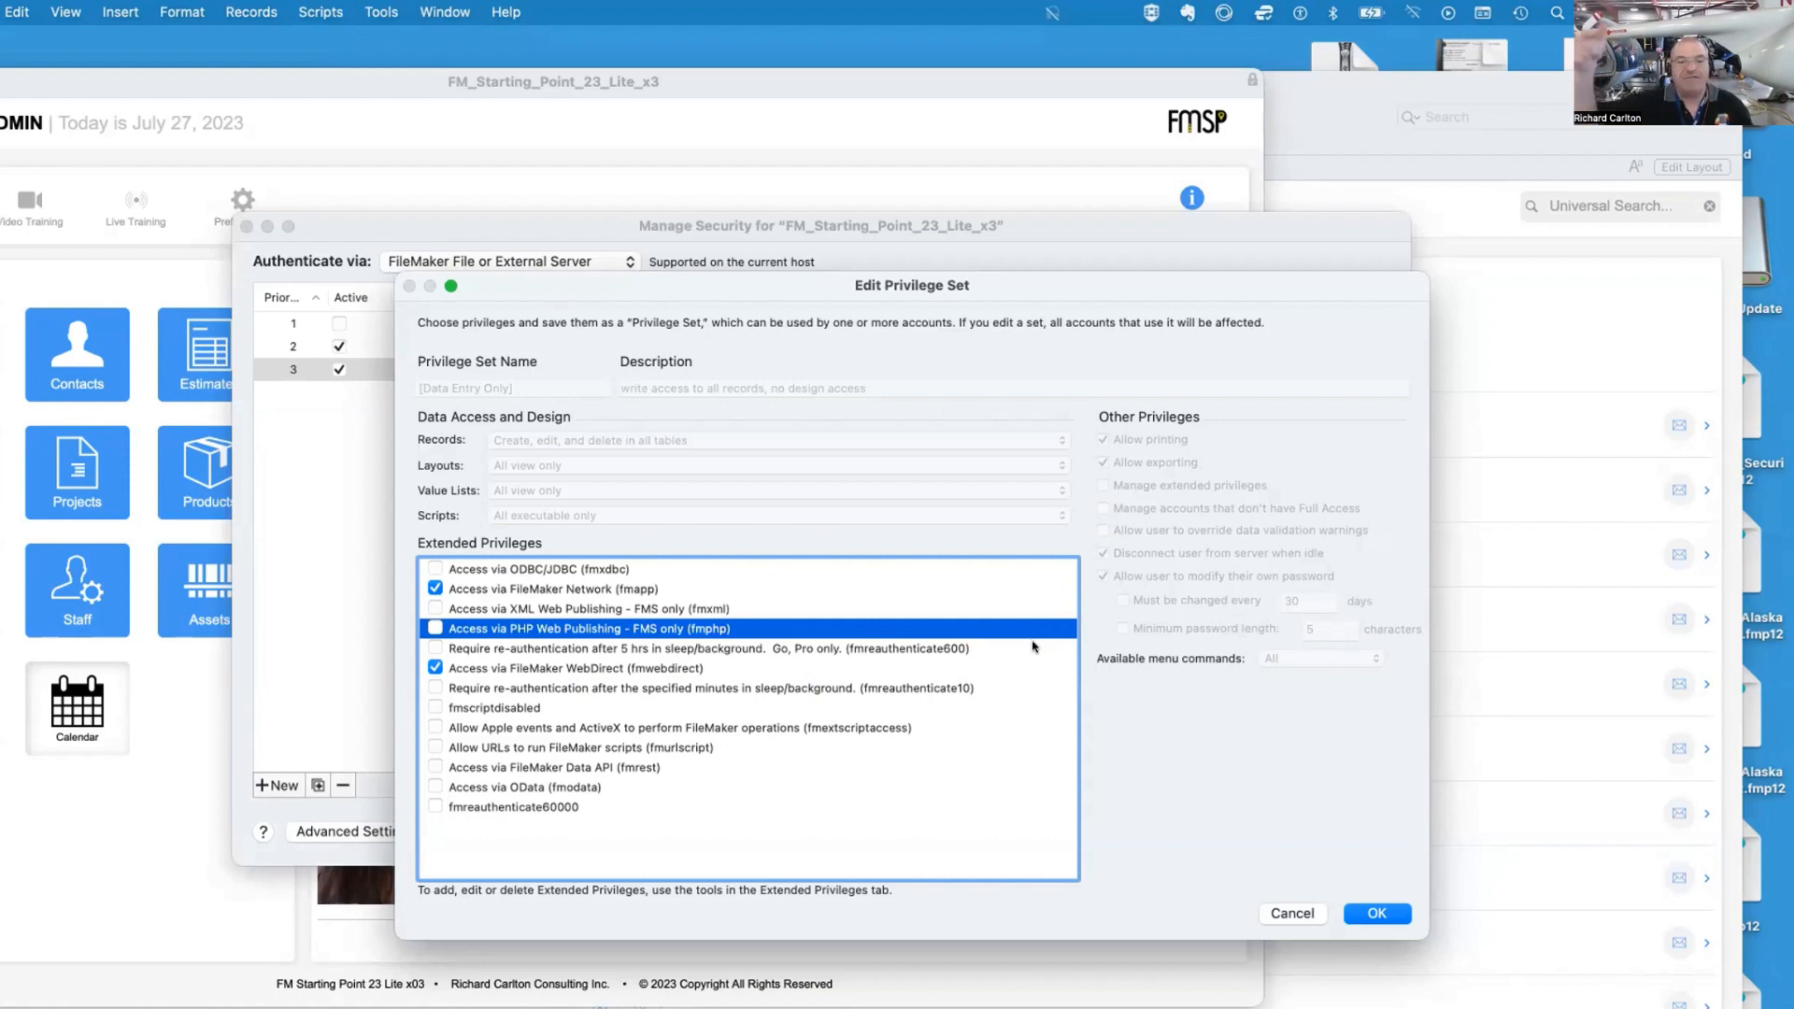
pyautogui.click(1031, 646)
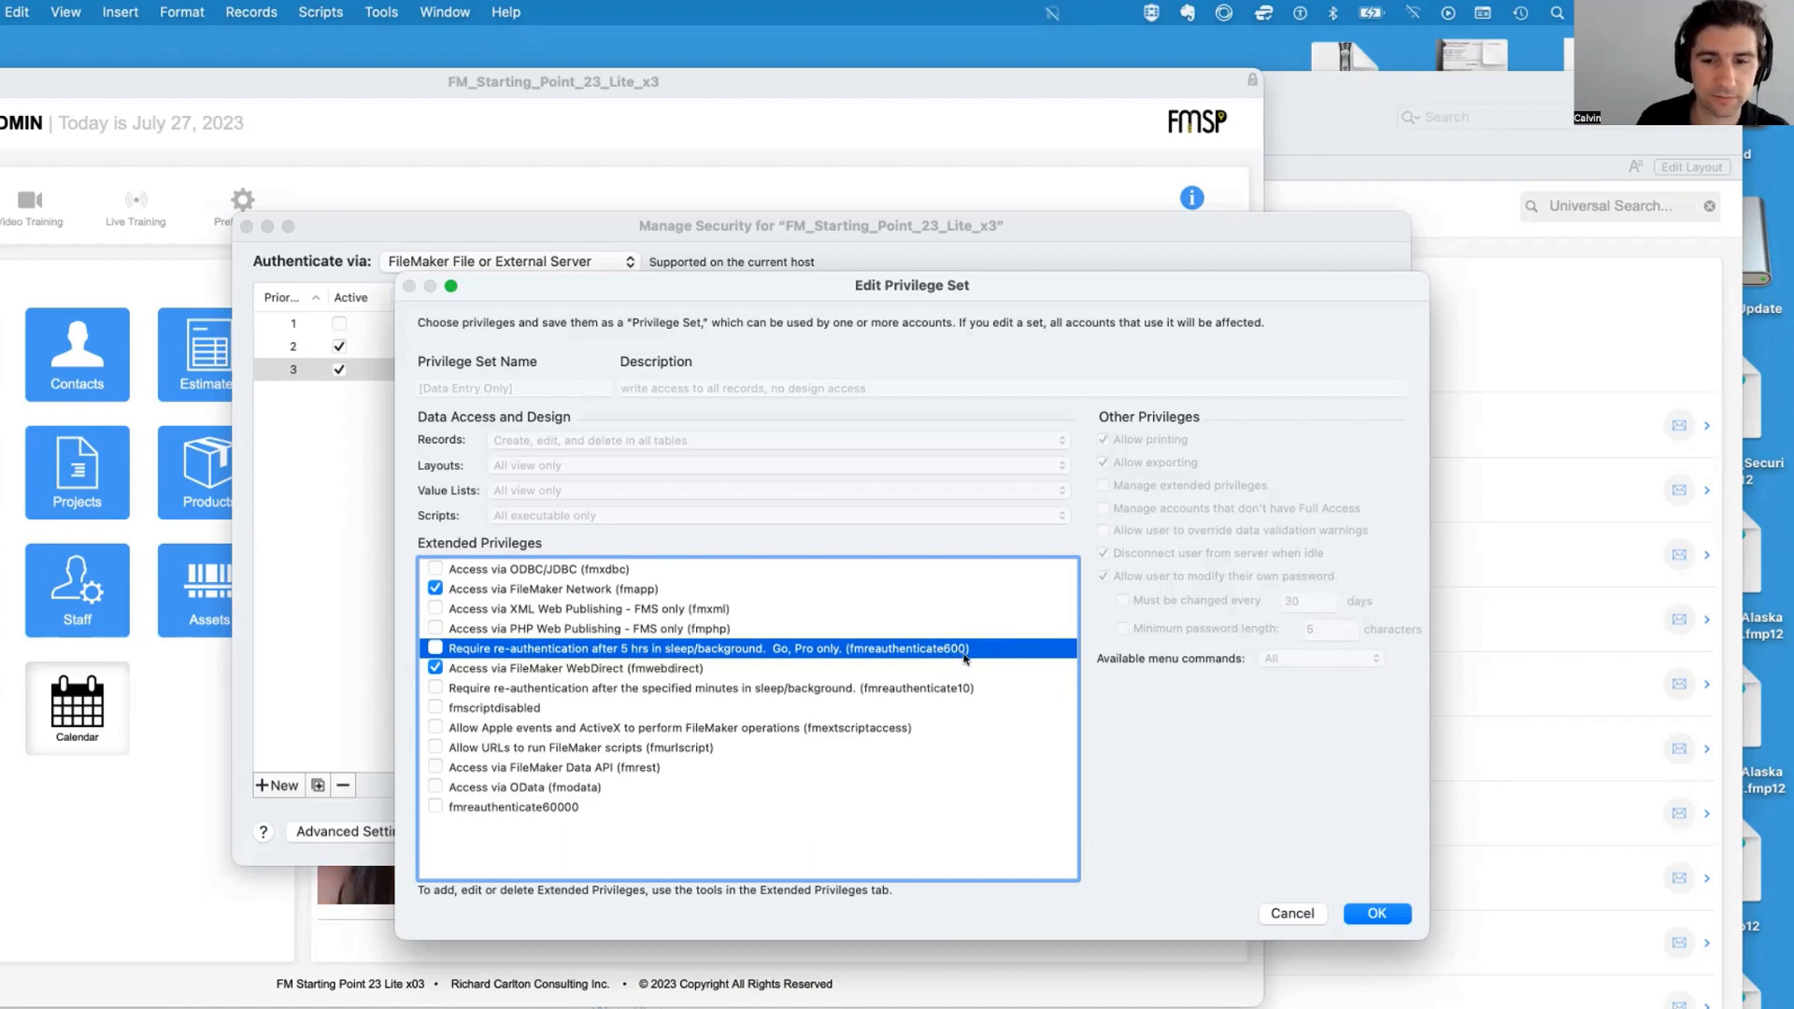
pyautogui.click(1007, 667)
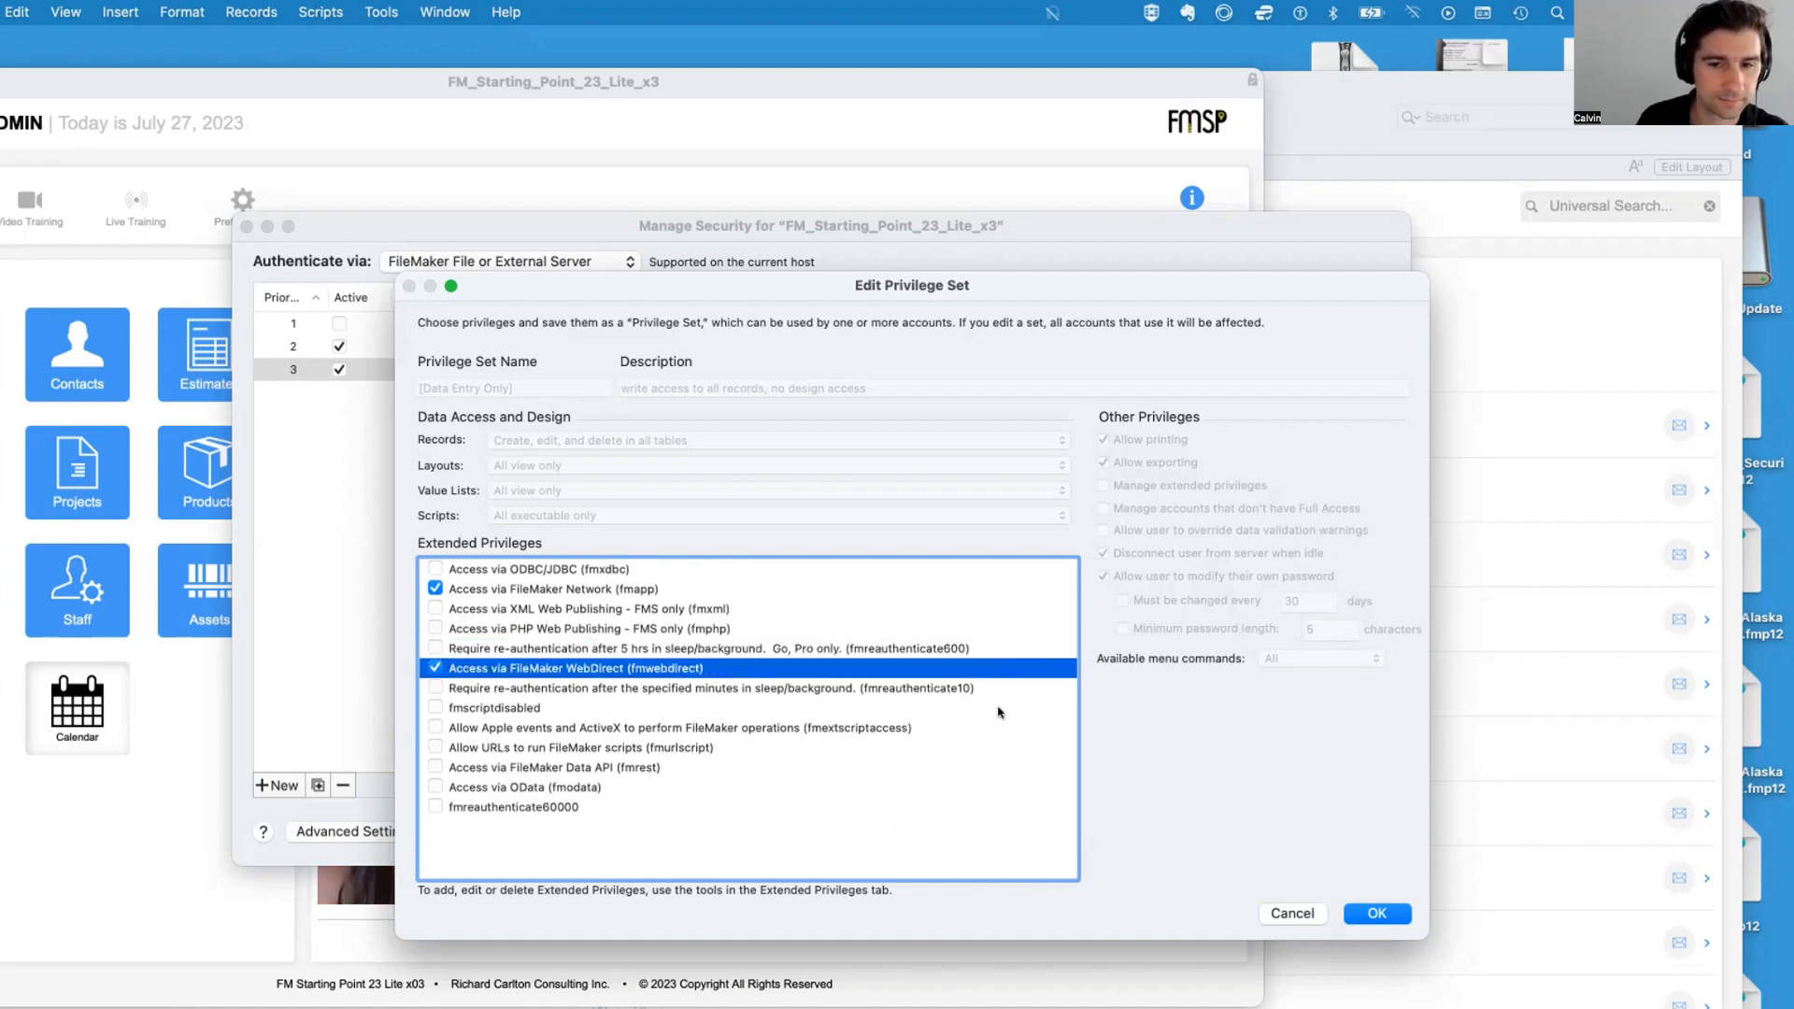
pyautogui.click(766, 696)
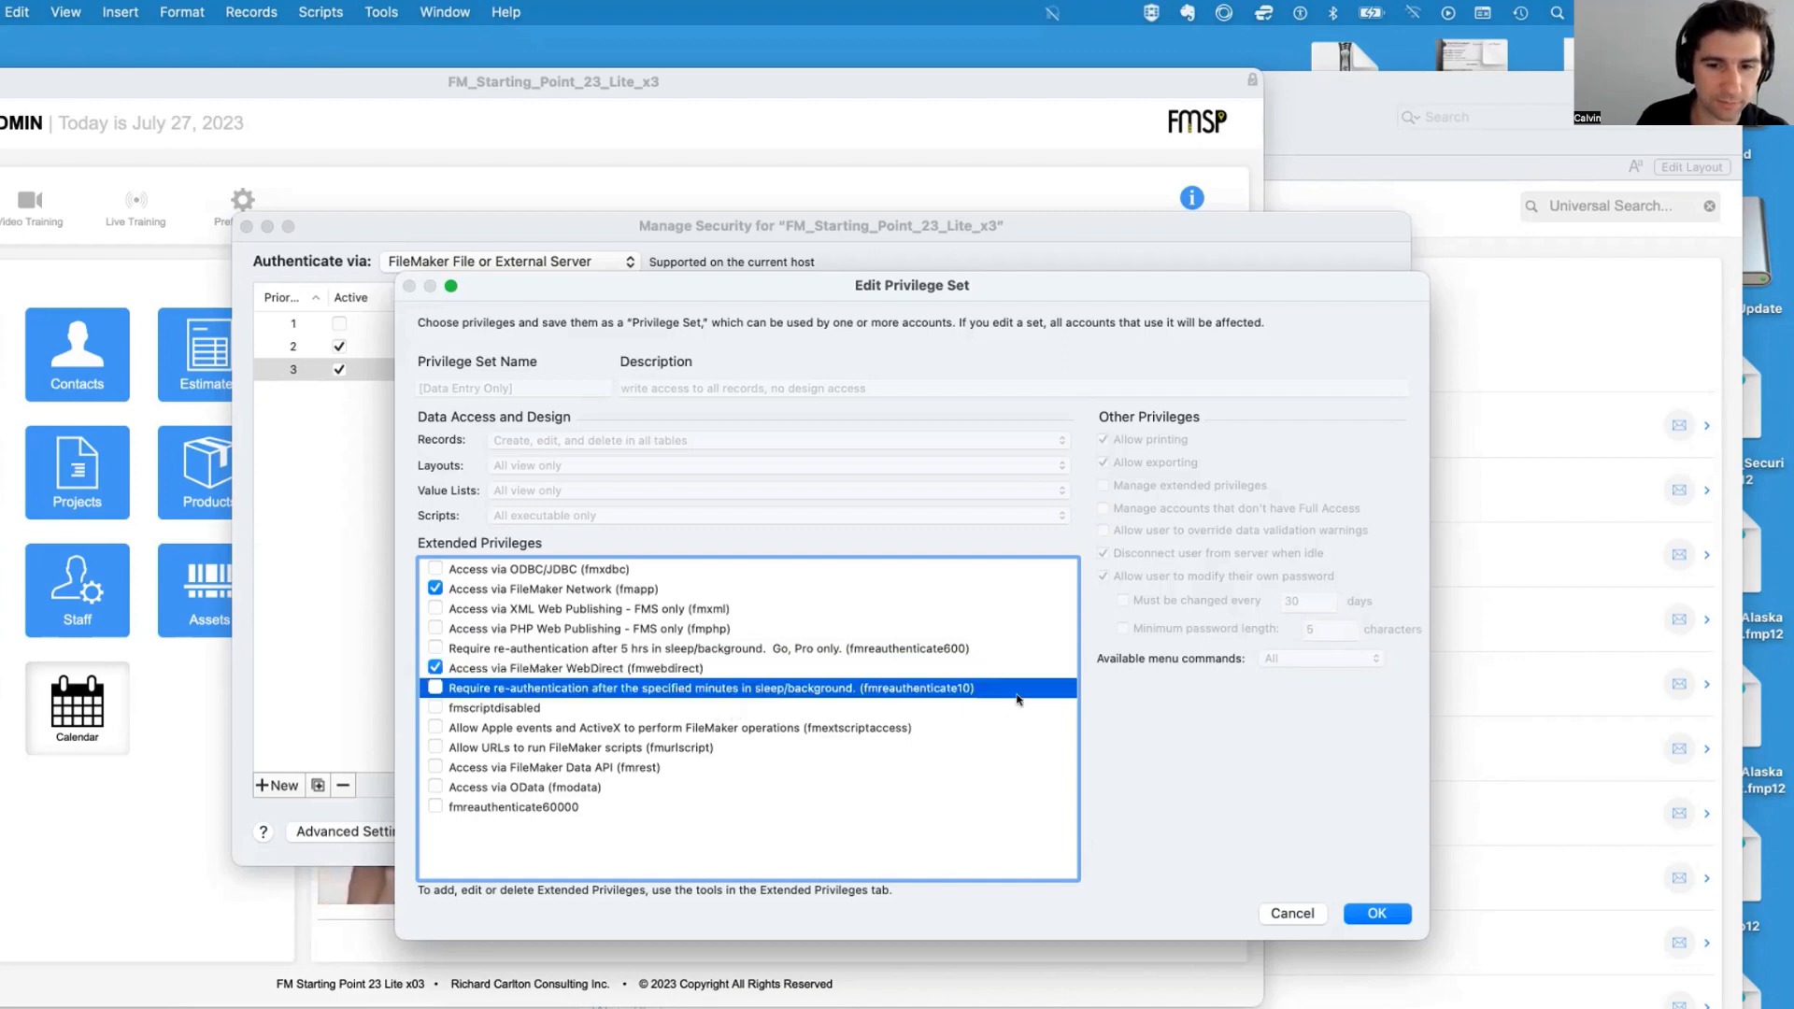
pyautogui.click(552, 809)
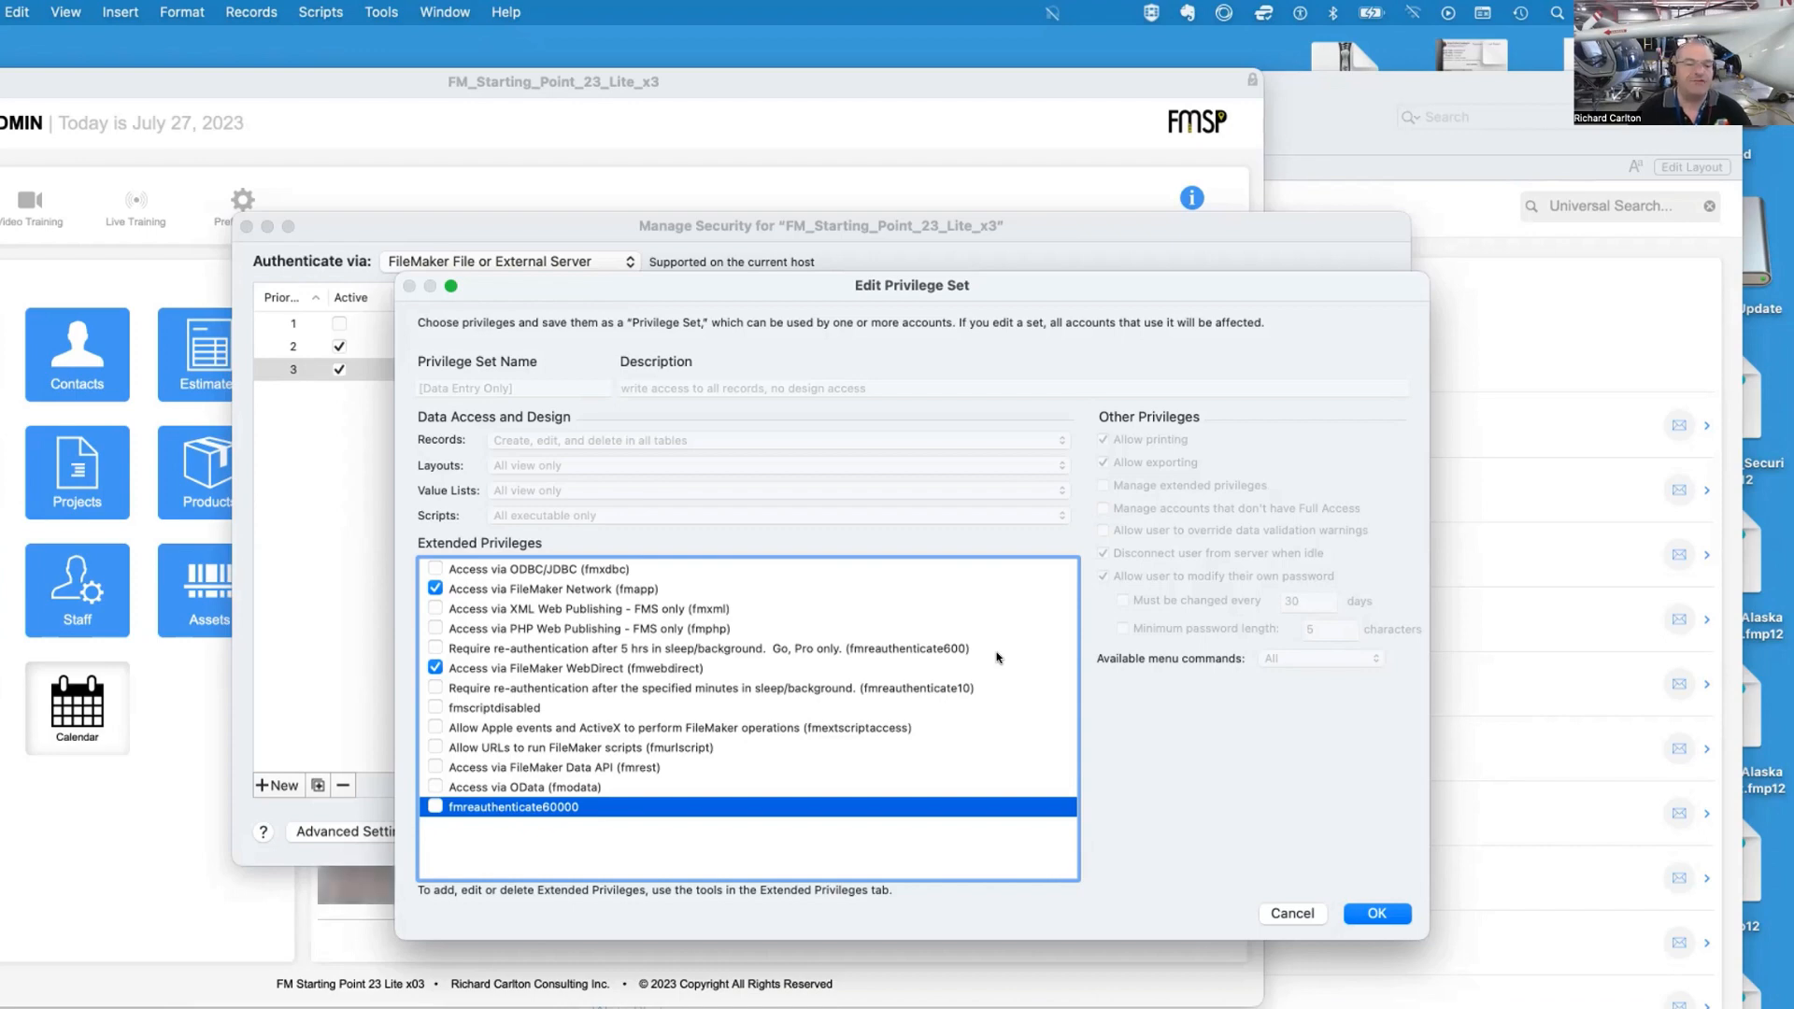
# Turn off Access via FileMaker WebDirect (fmwebdirect) while keeping FileMaker Network access checked, and save the privilege set and security settings
pyautogui.click(448, 667)
pyautogui.click(434, 589)
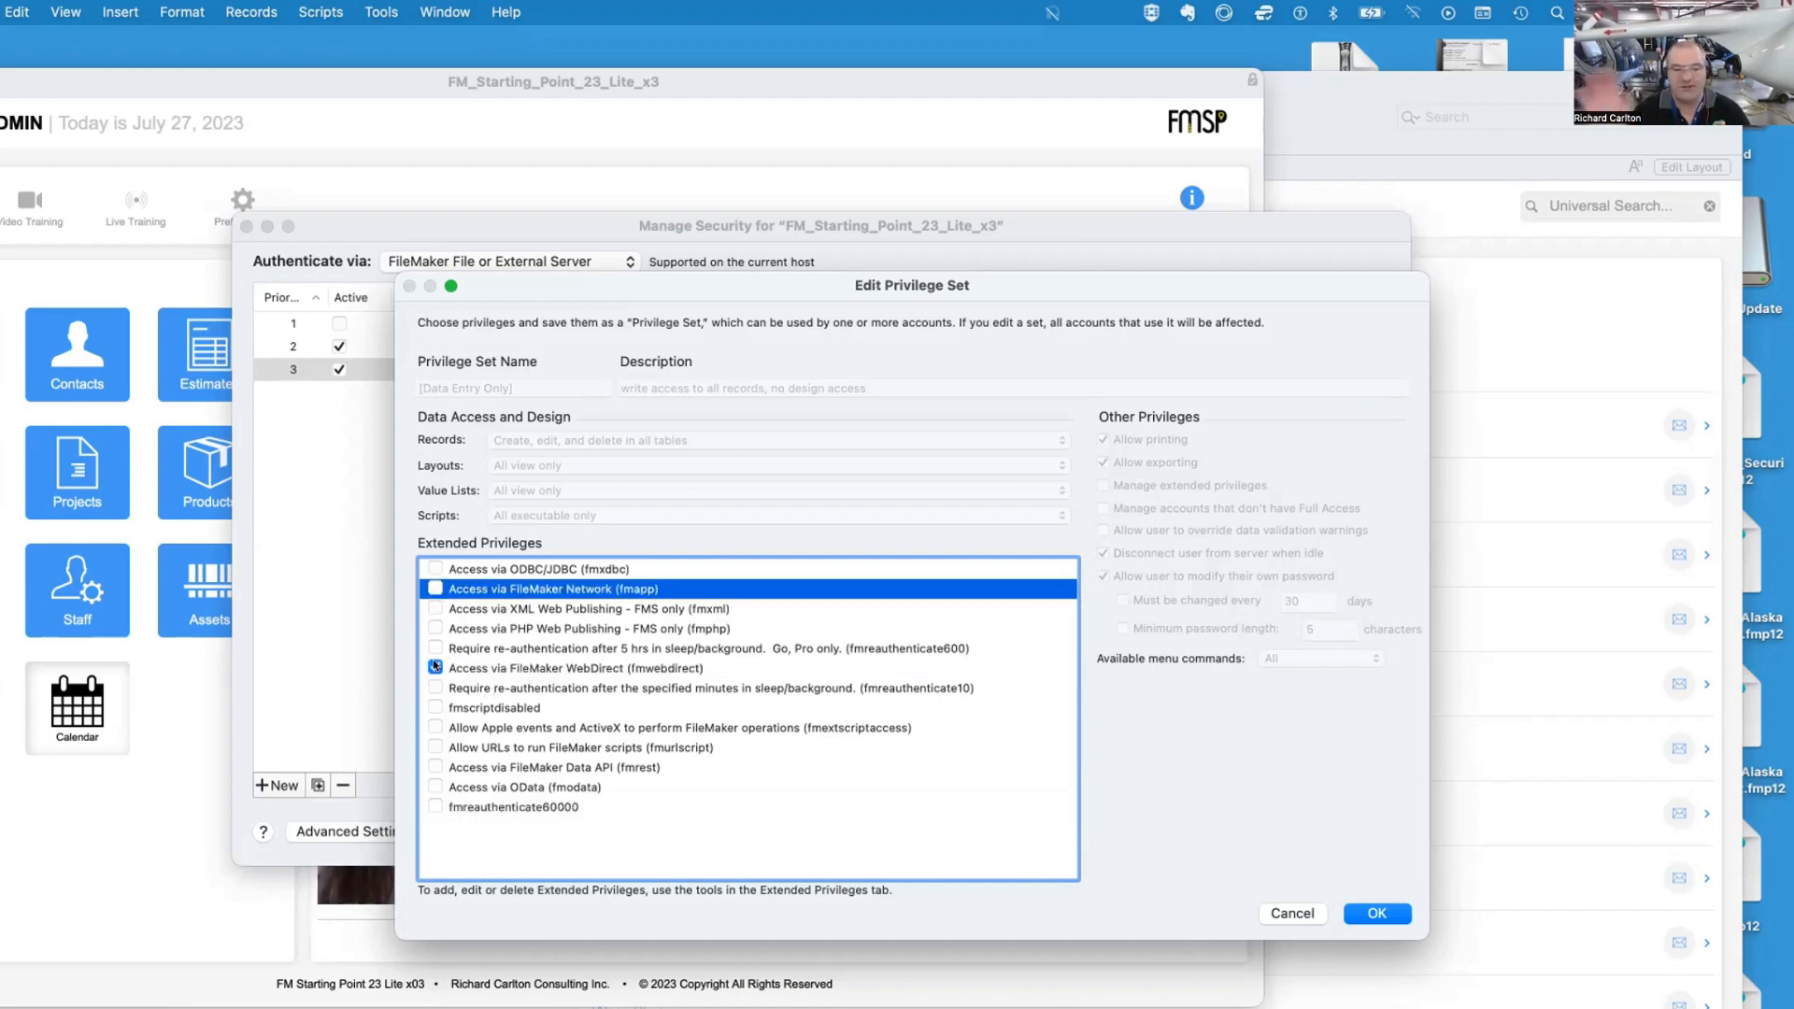
pyautogui.click(435, 667)
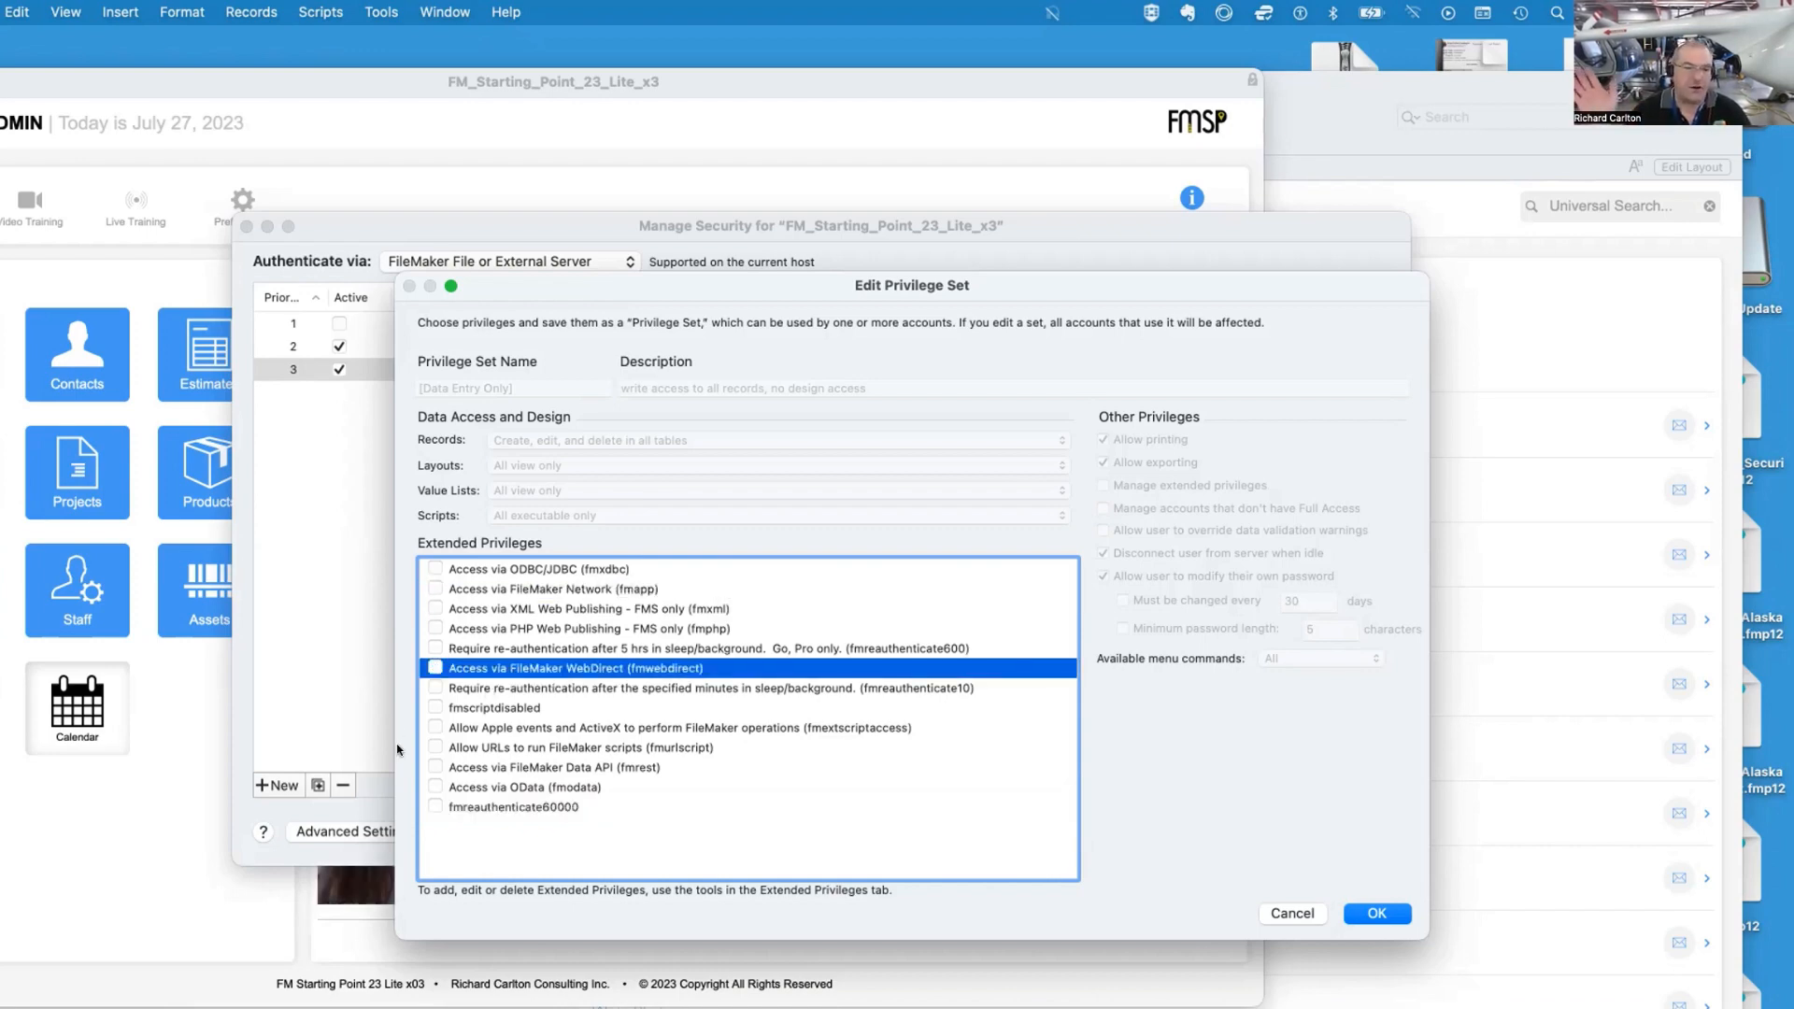
pyautogui.click(435, 588)
pyautogui.click(434, 588)
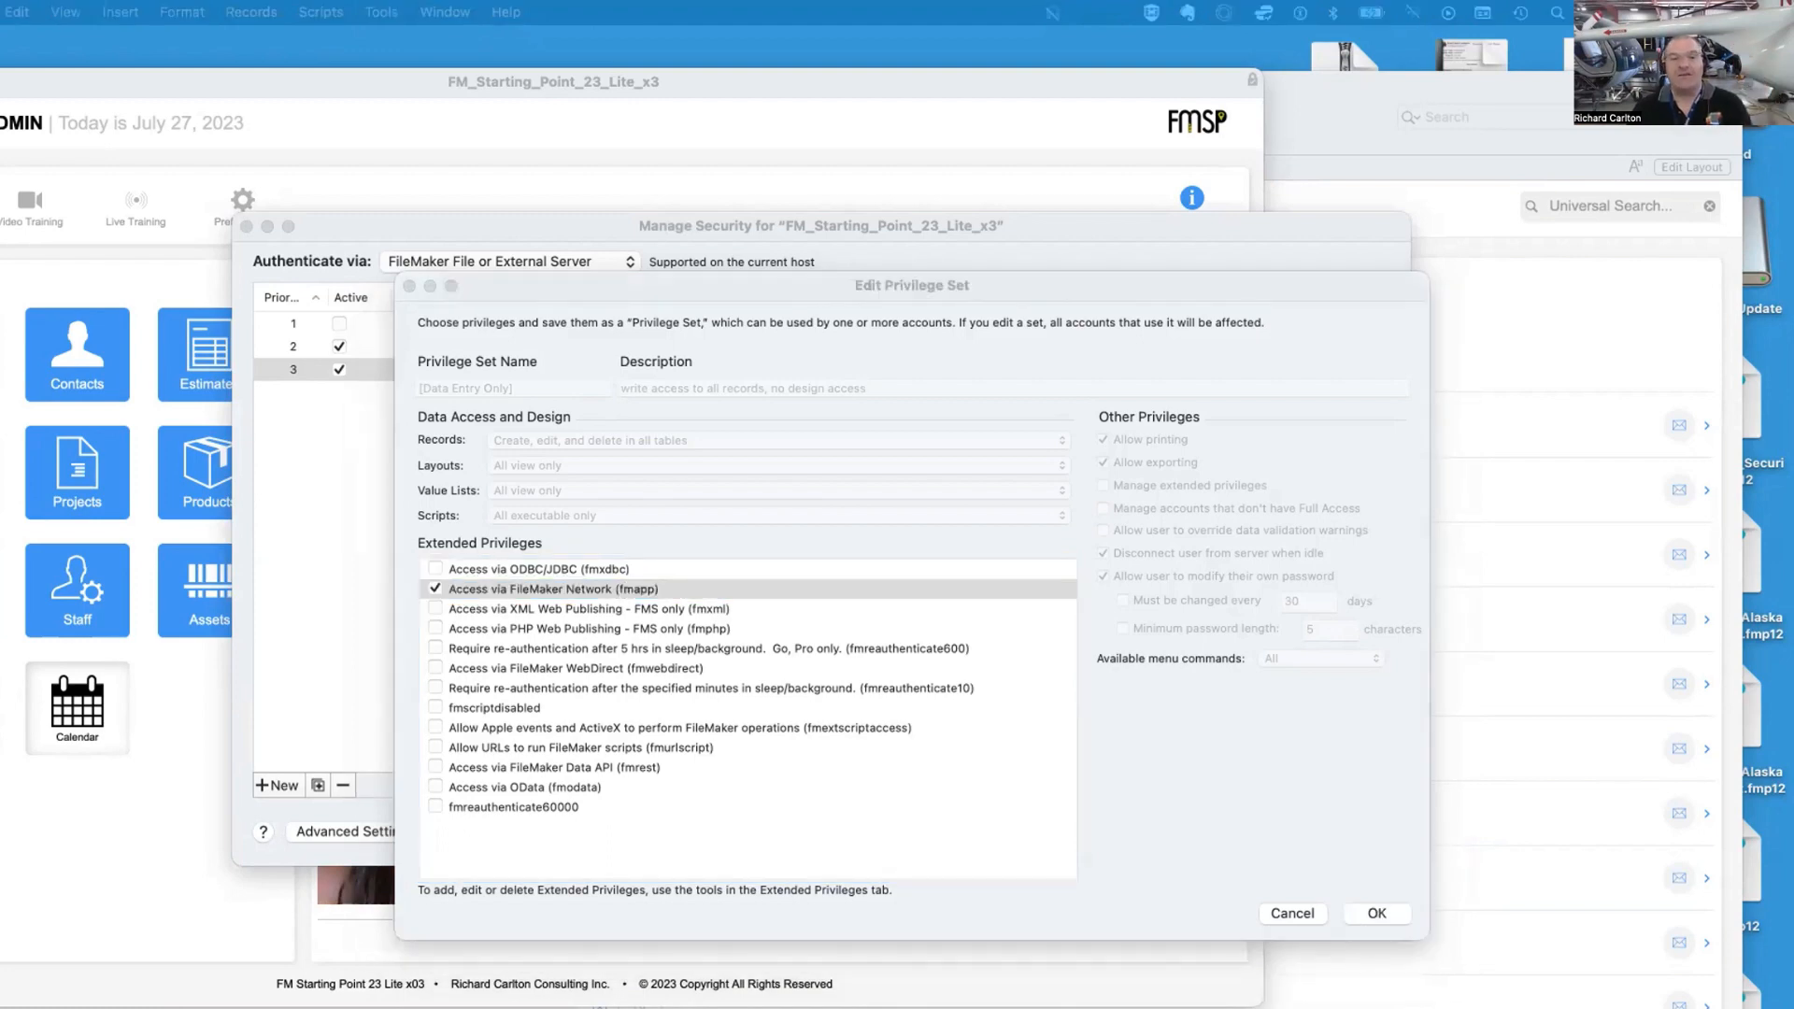
pyautogui.click(1189, 313)
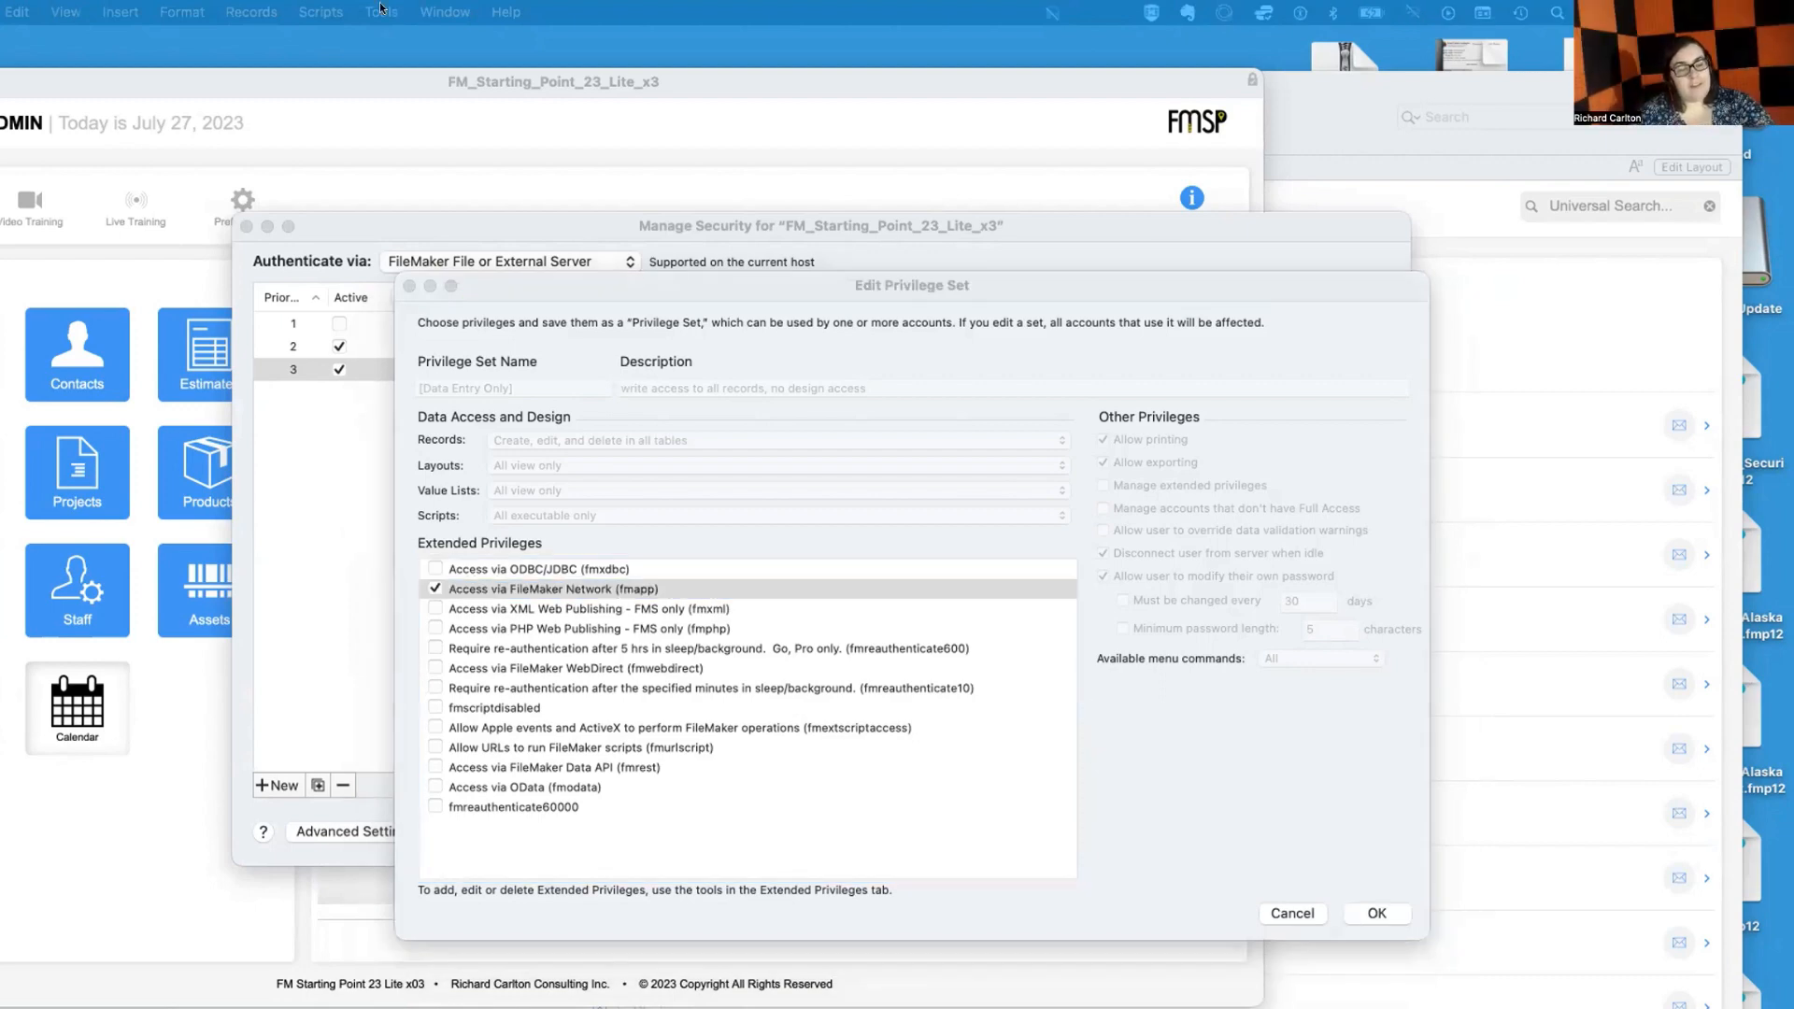
pyautogui.click(1374, 915)
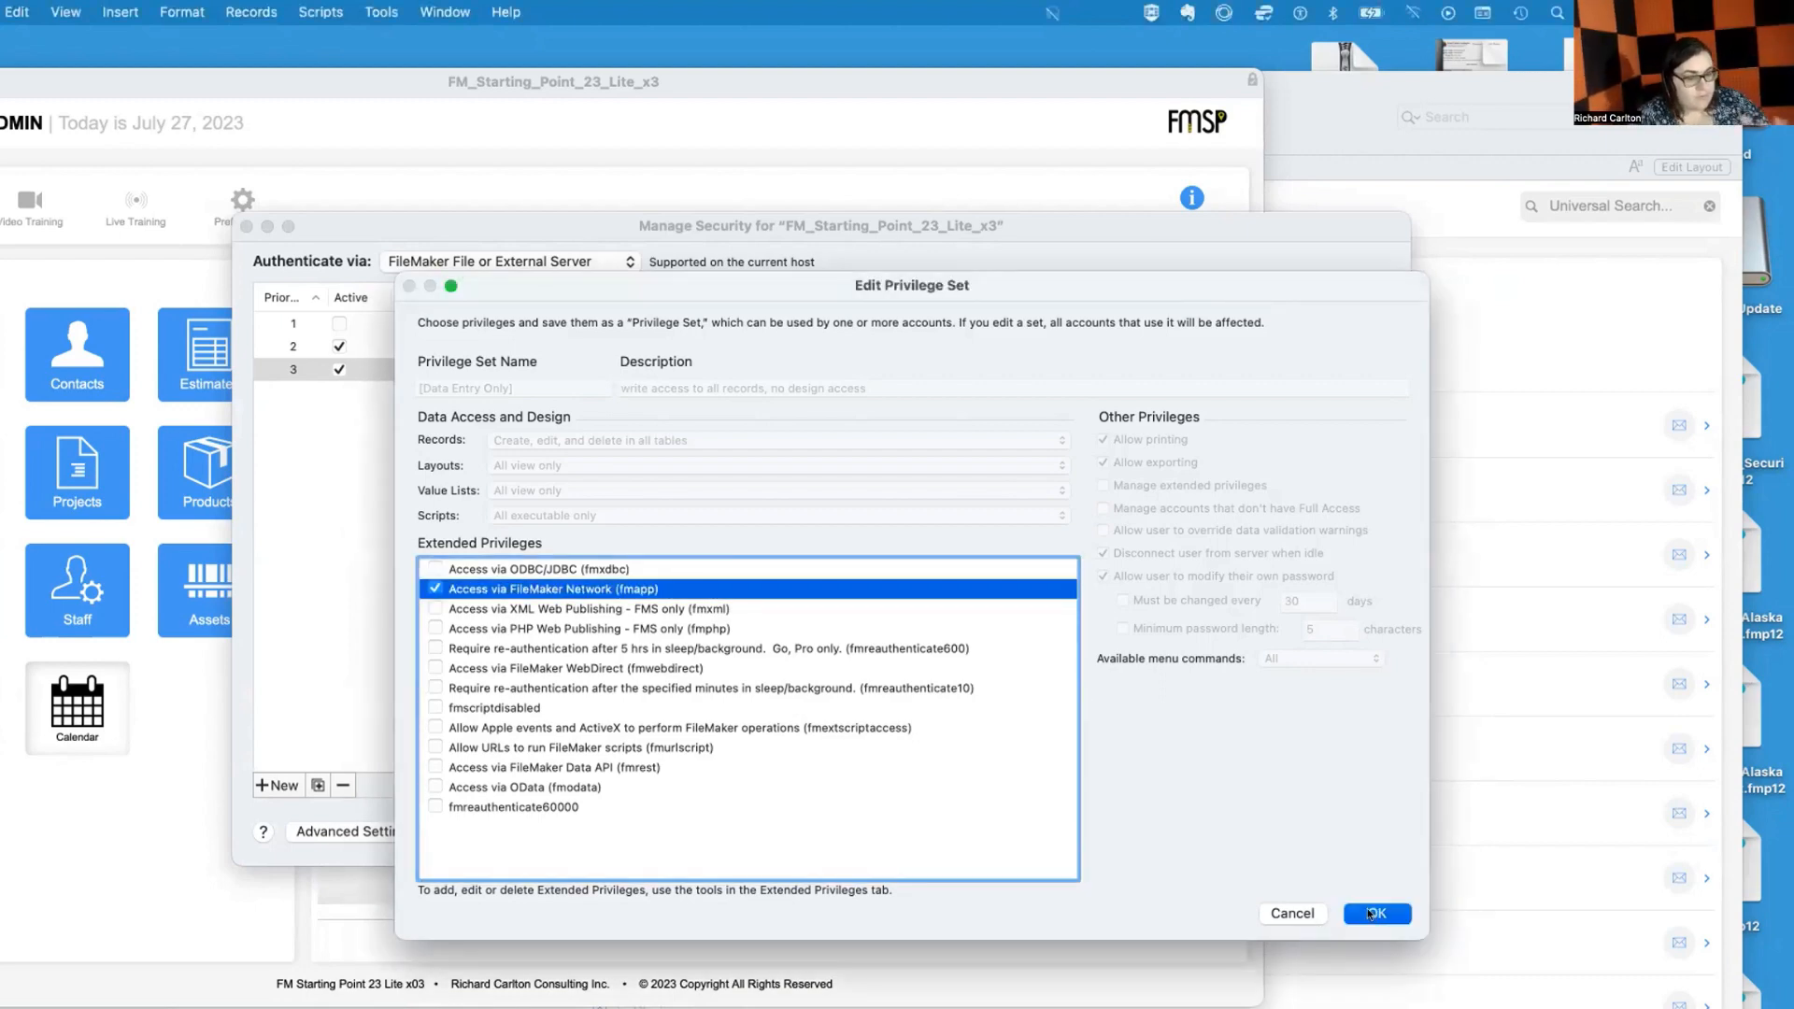
pyautogui.click(1358, 914)
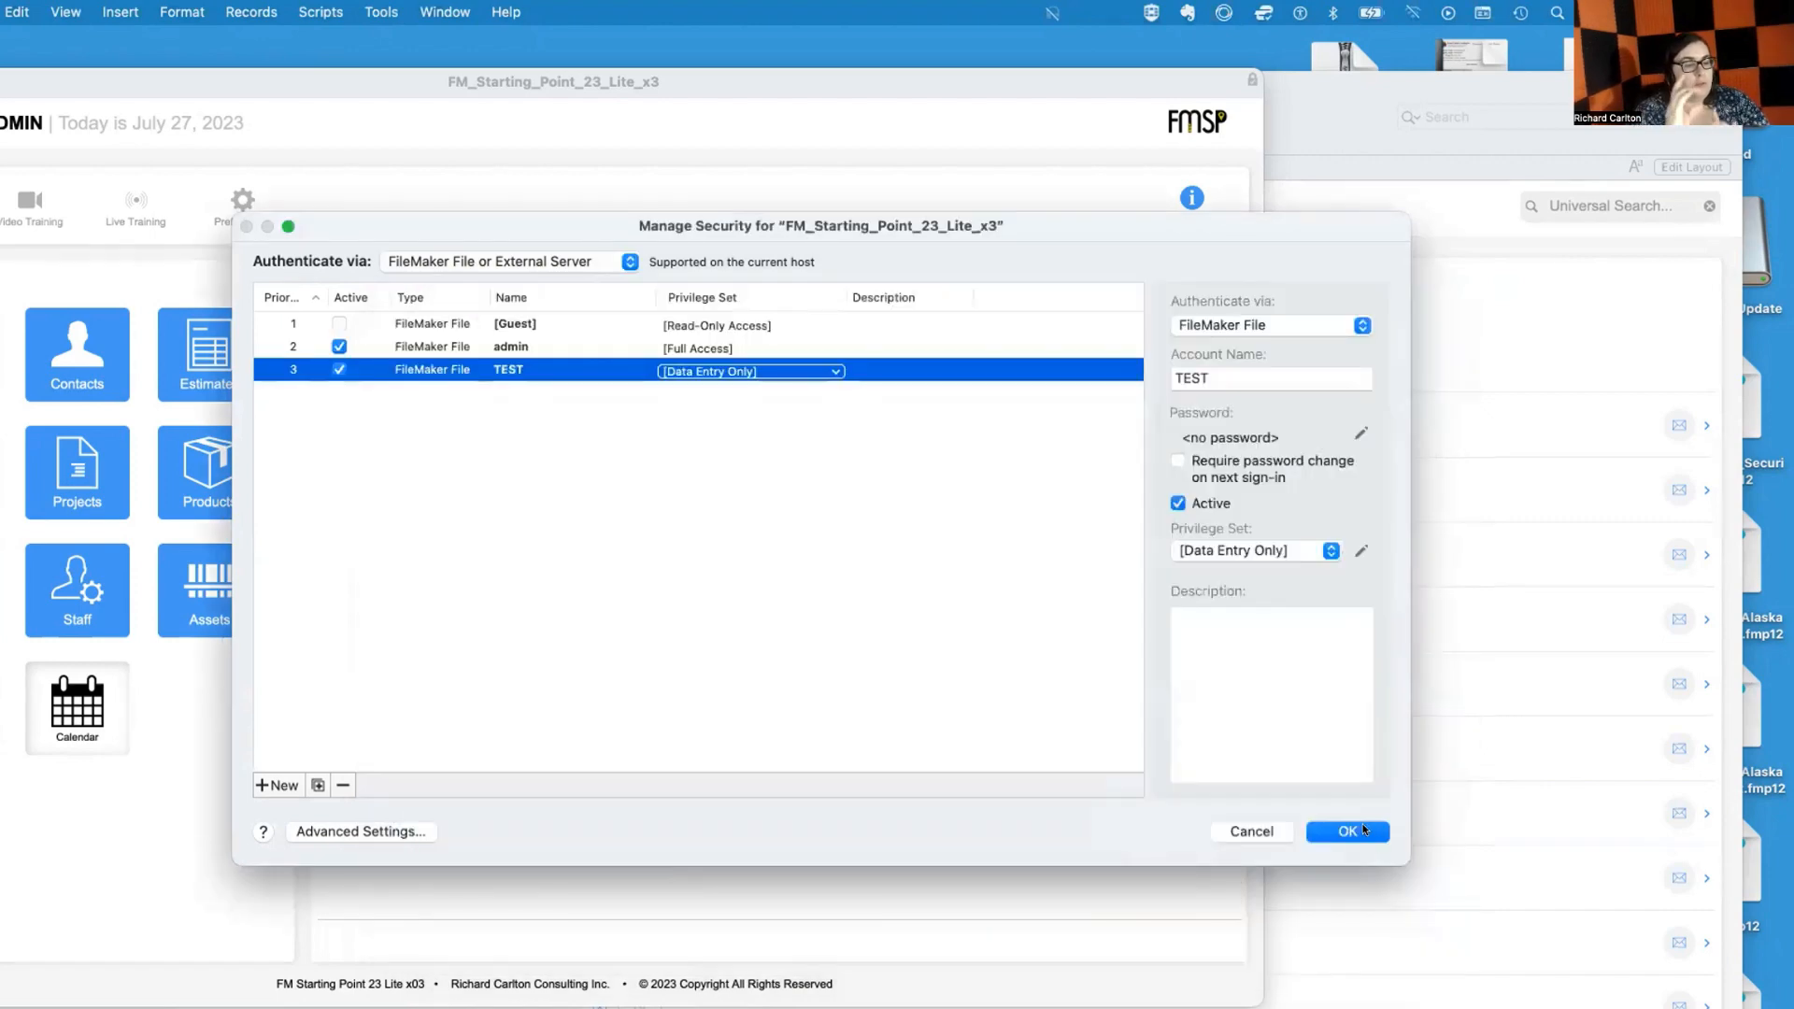
pyautogui.press('Return')
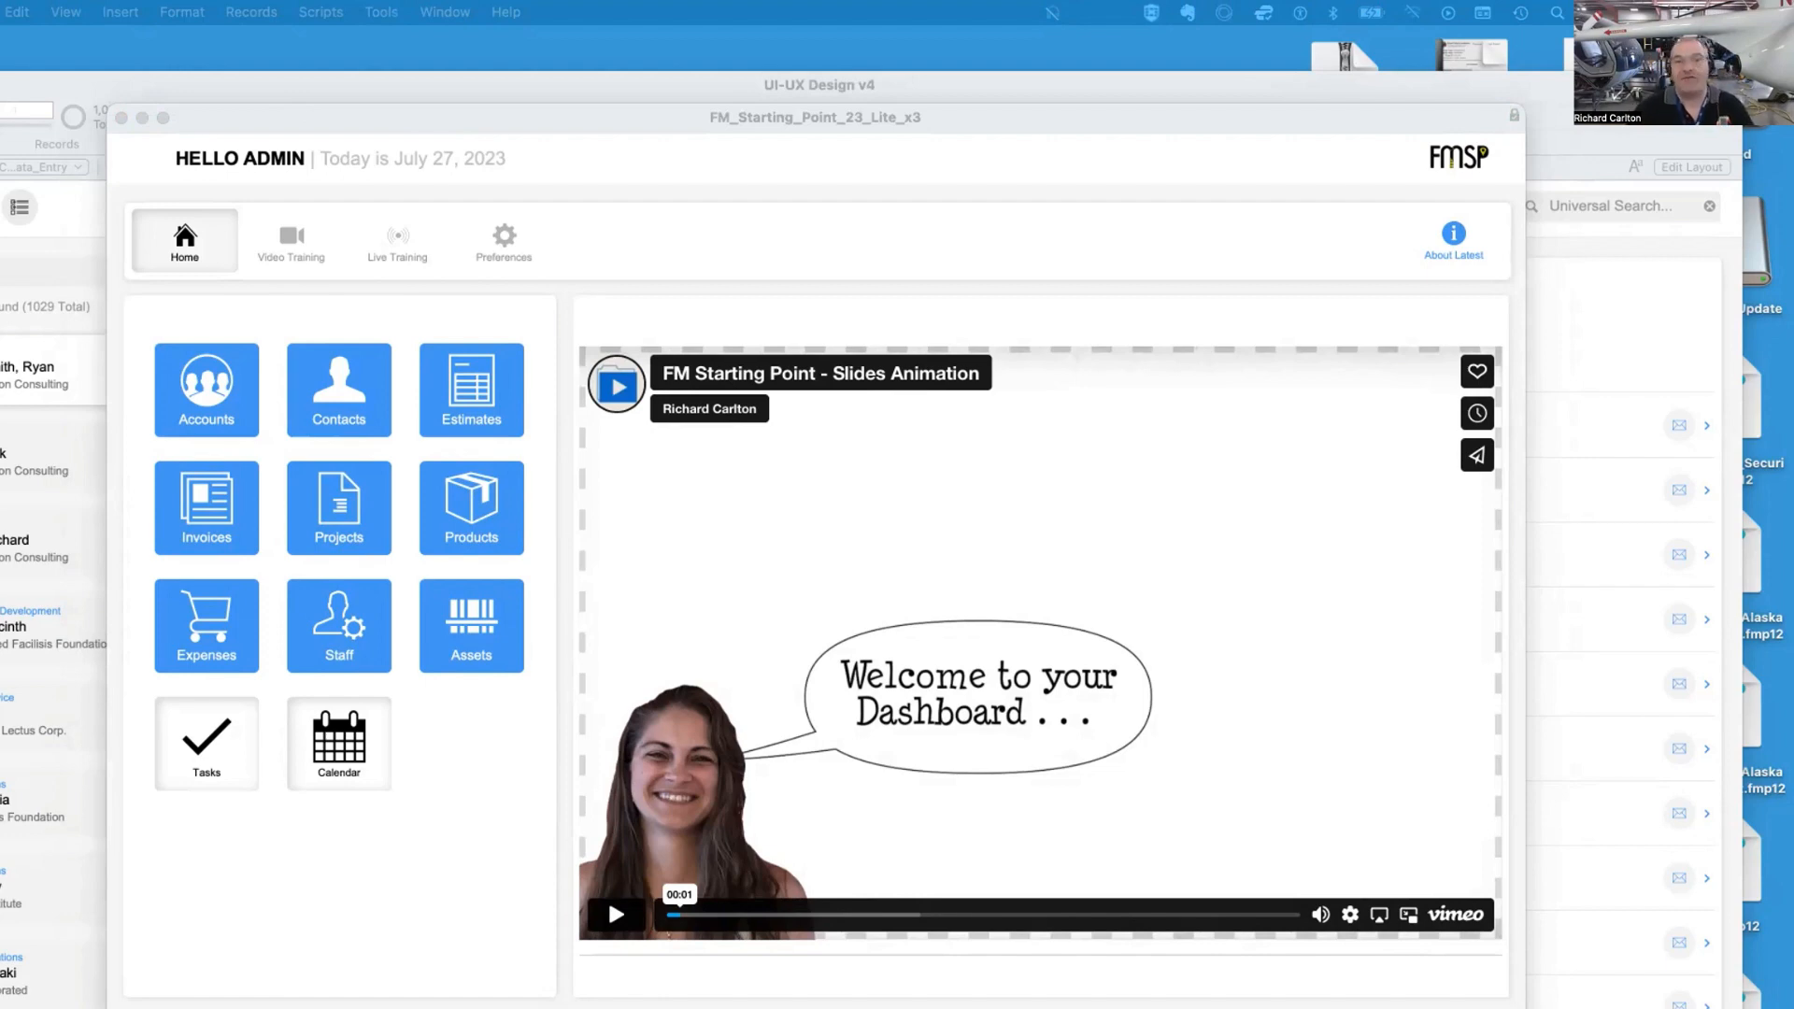
# Reopen Manage Security and inspect the TEST account's [Data Entry Only] privilege set without changing it
pyautogui.click(238, 108)
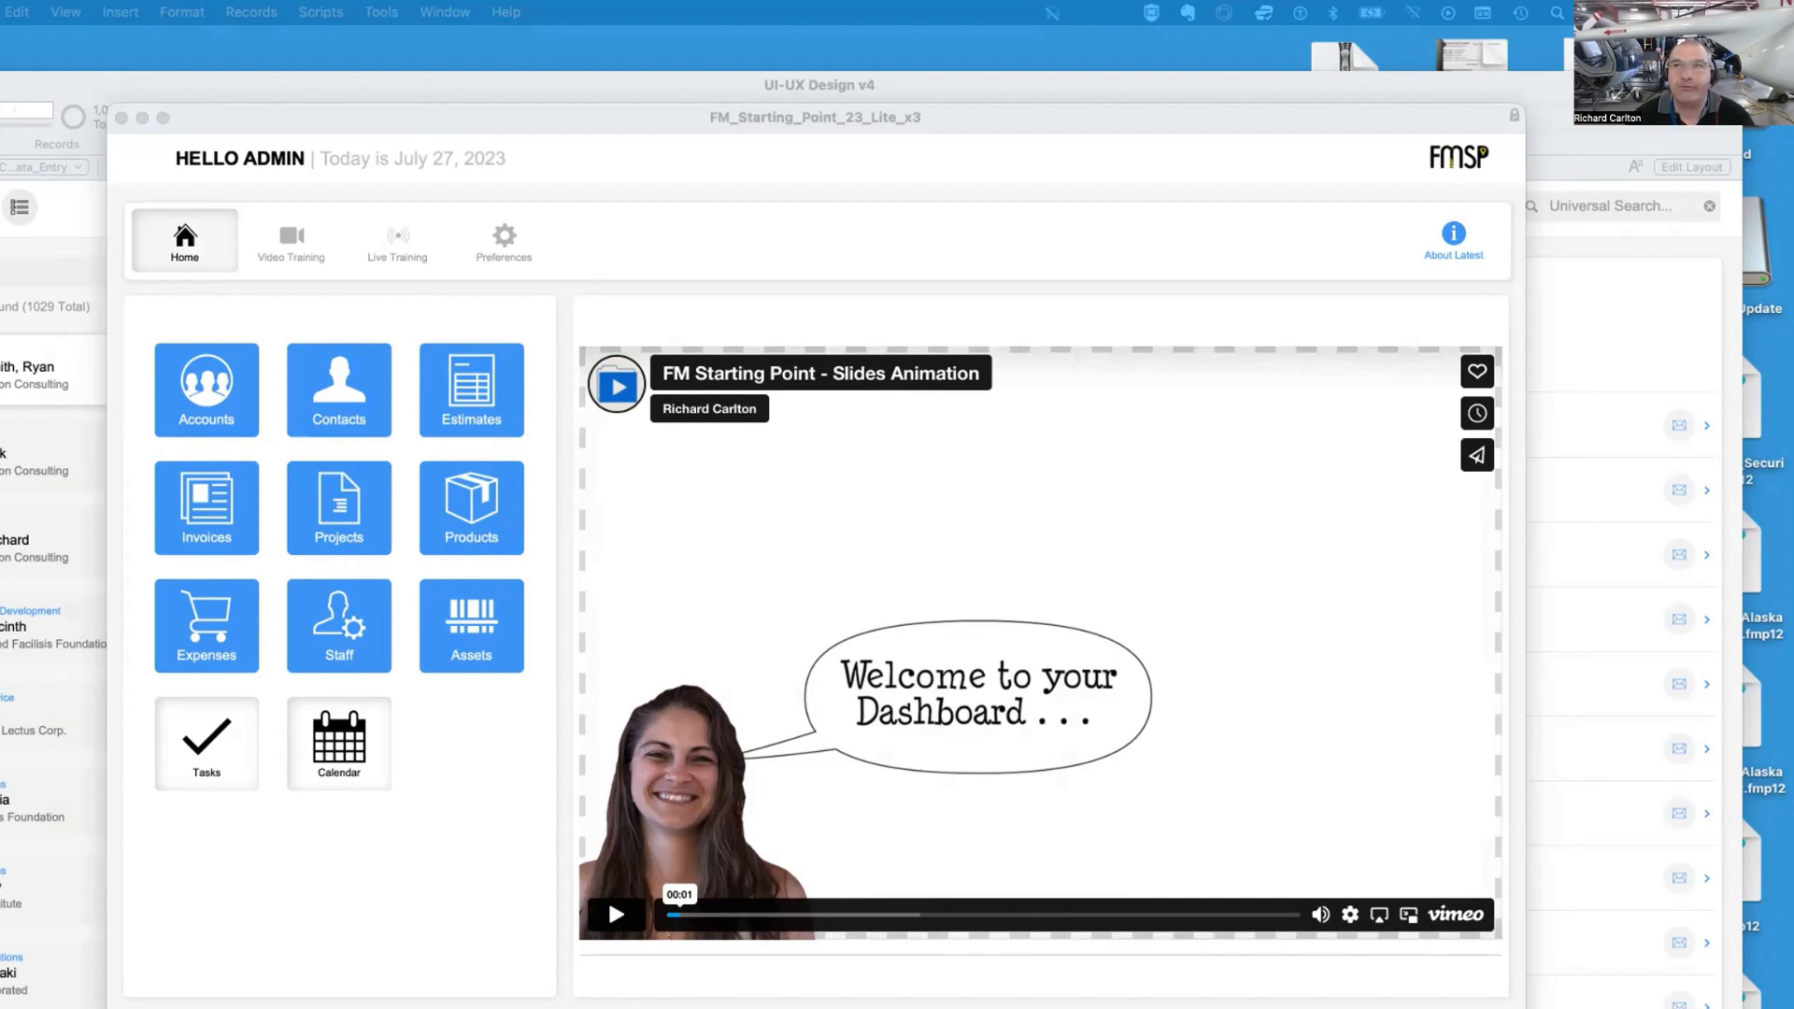
pyautogui.click(237, 195)
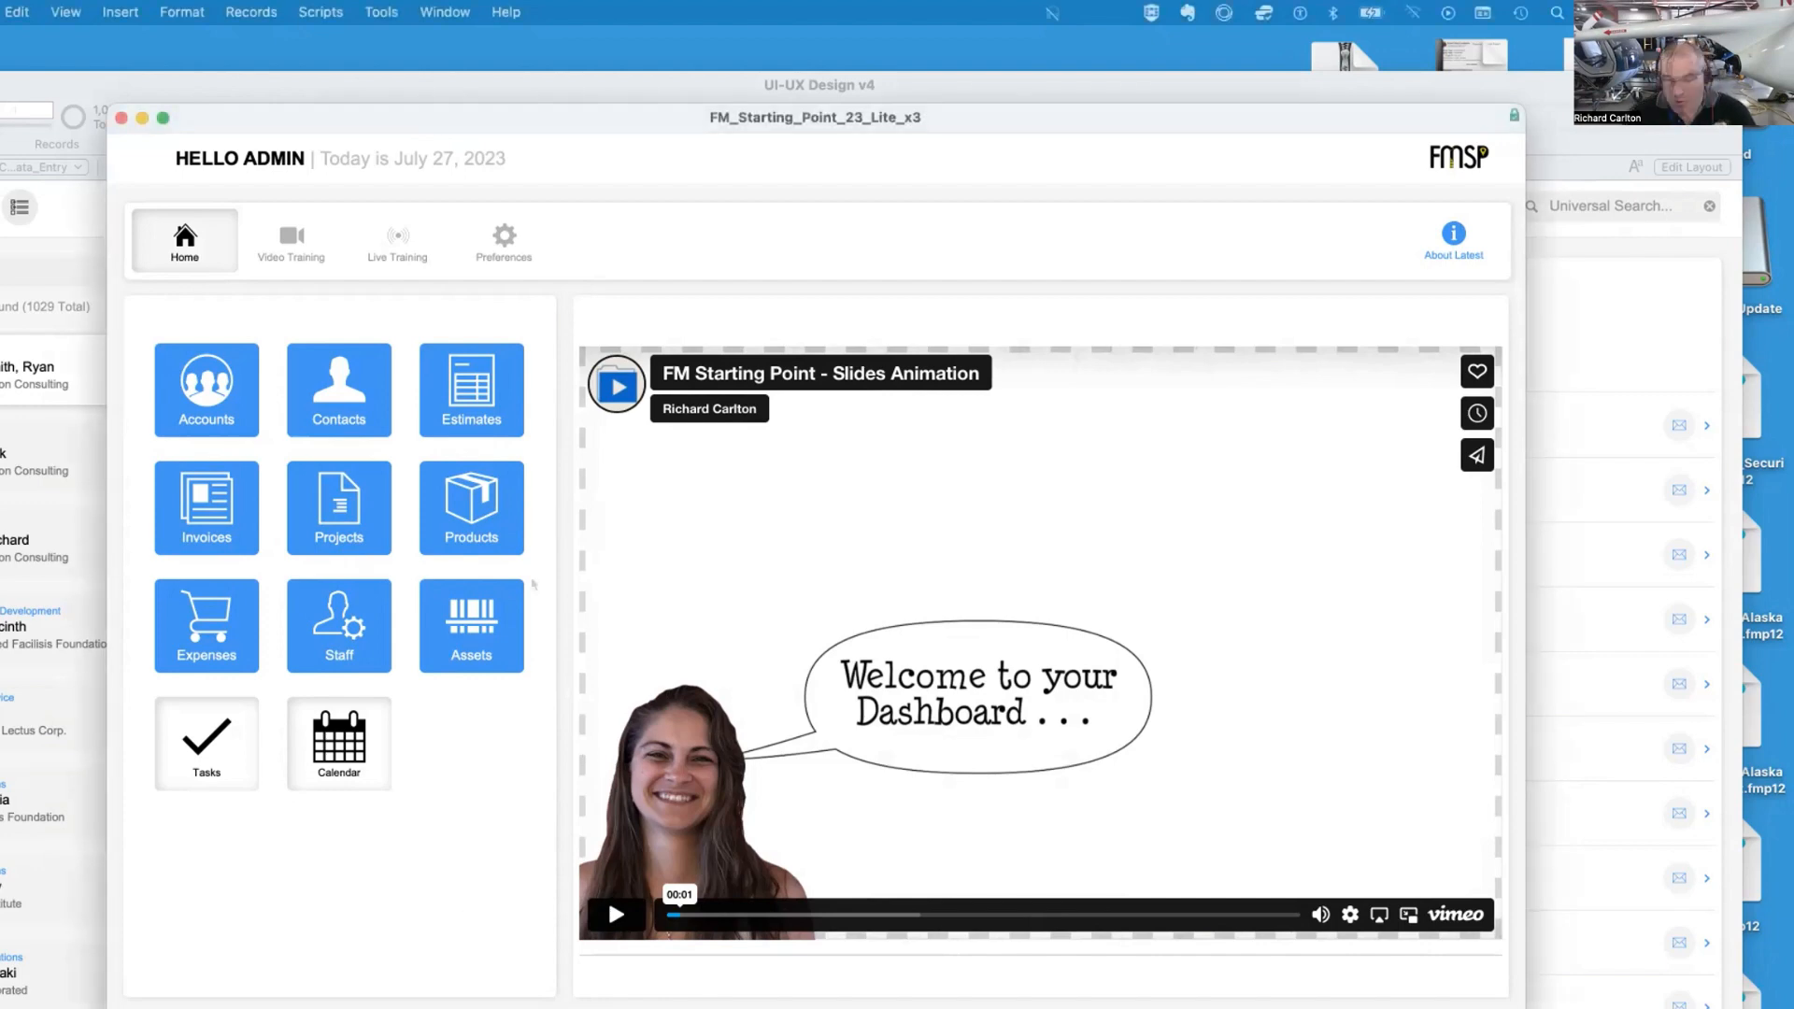
pyautogui.click(0, 12)
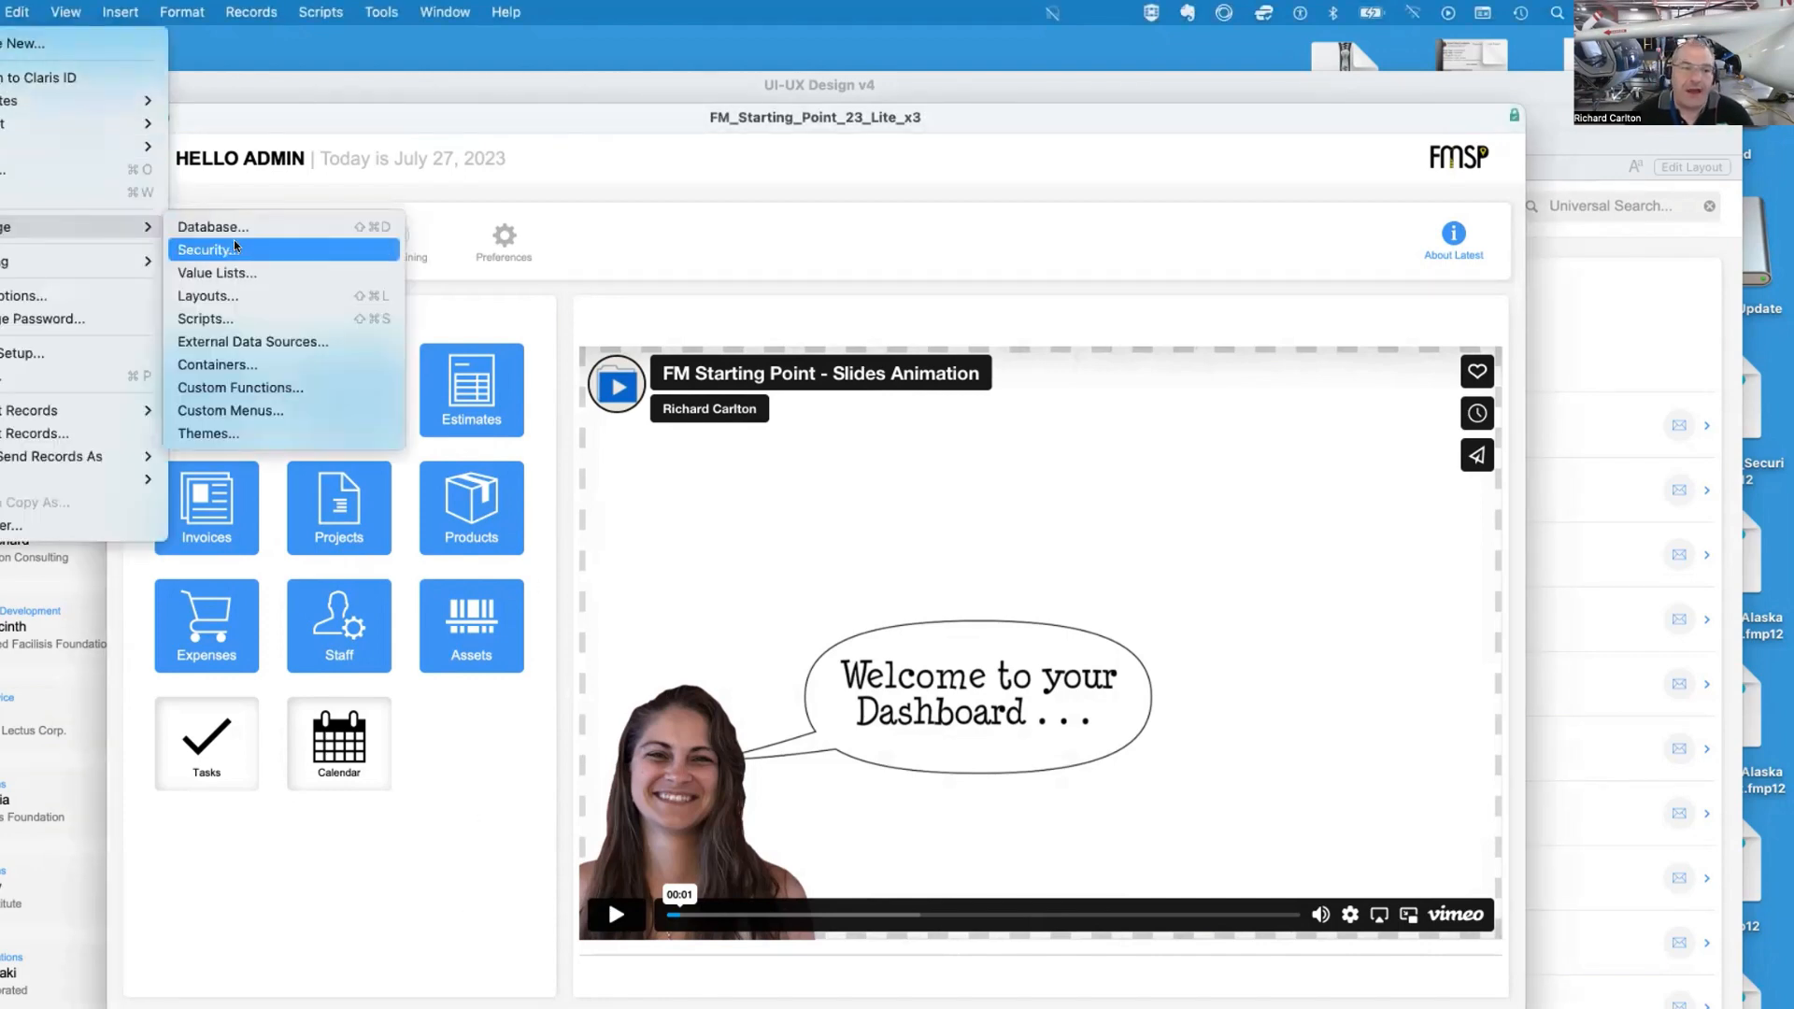
pyautogui.click(233, 239)
pyautogui.click(603, 371)
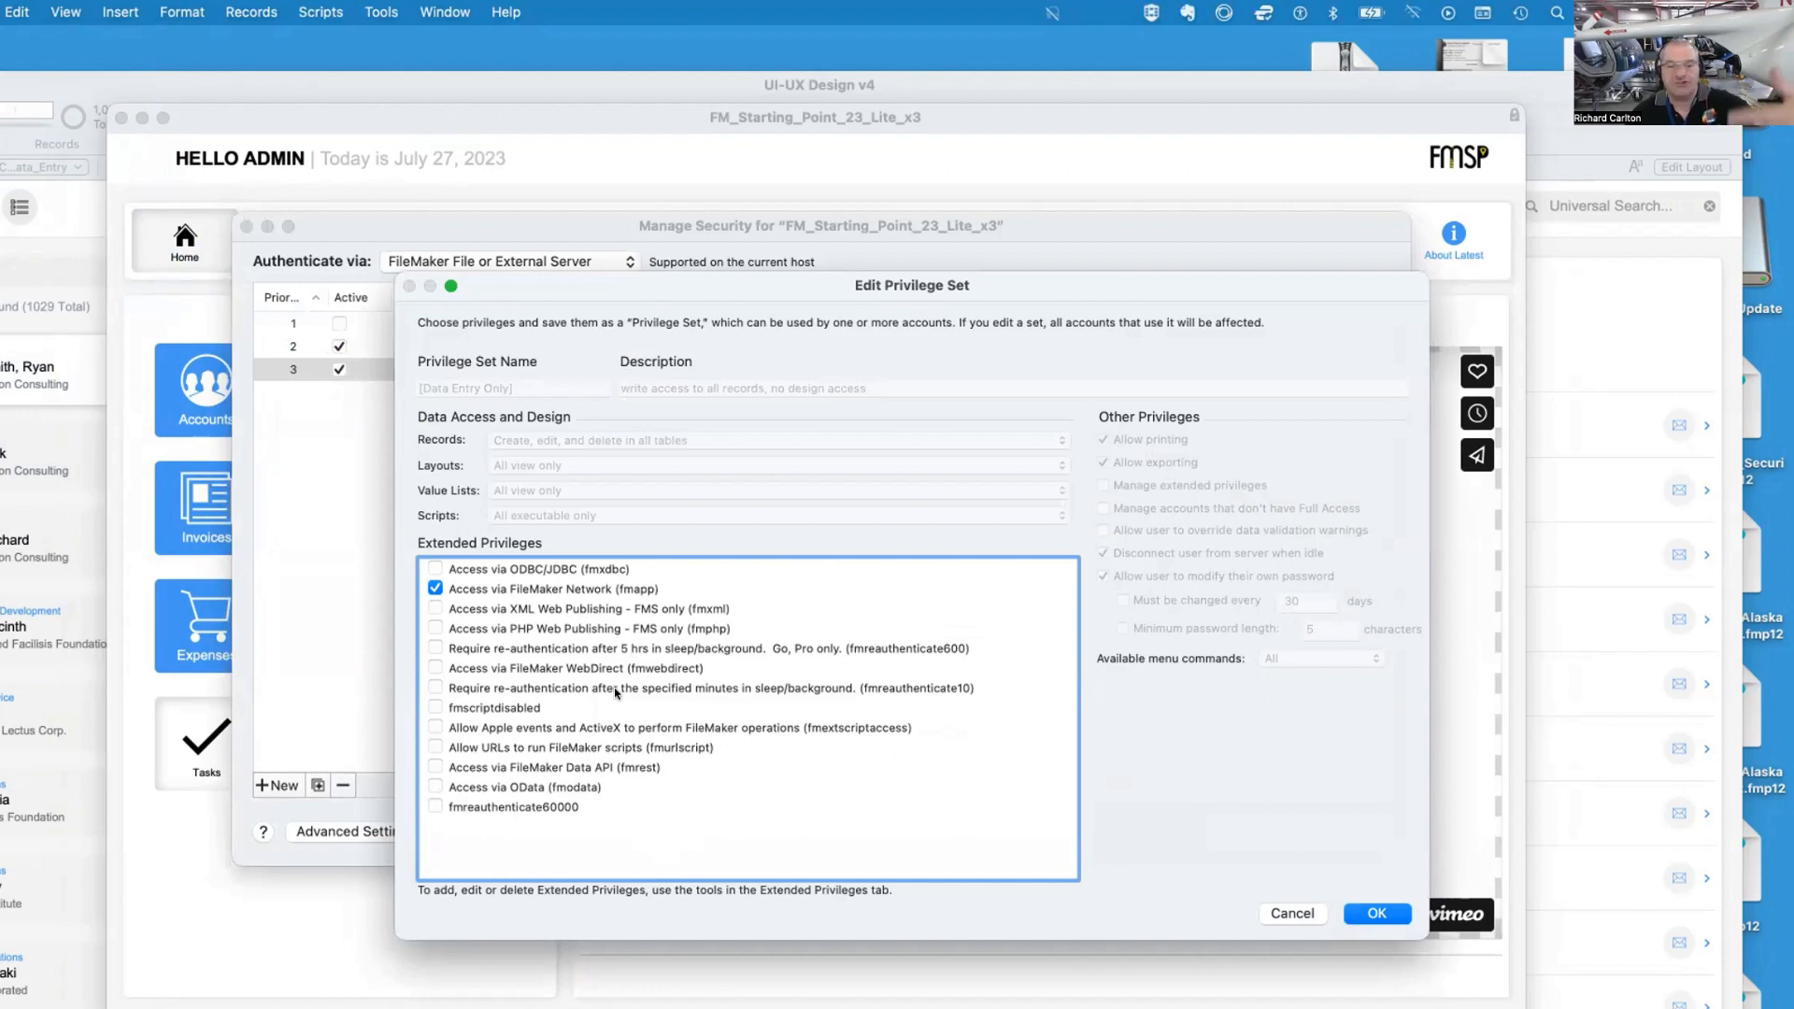
pyautogui.click(1317, 915)
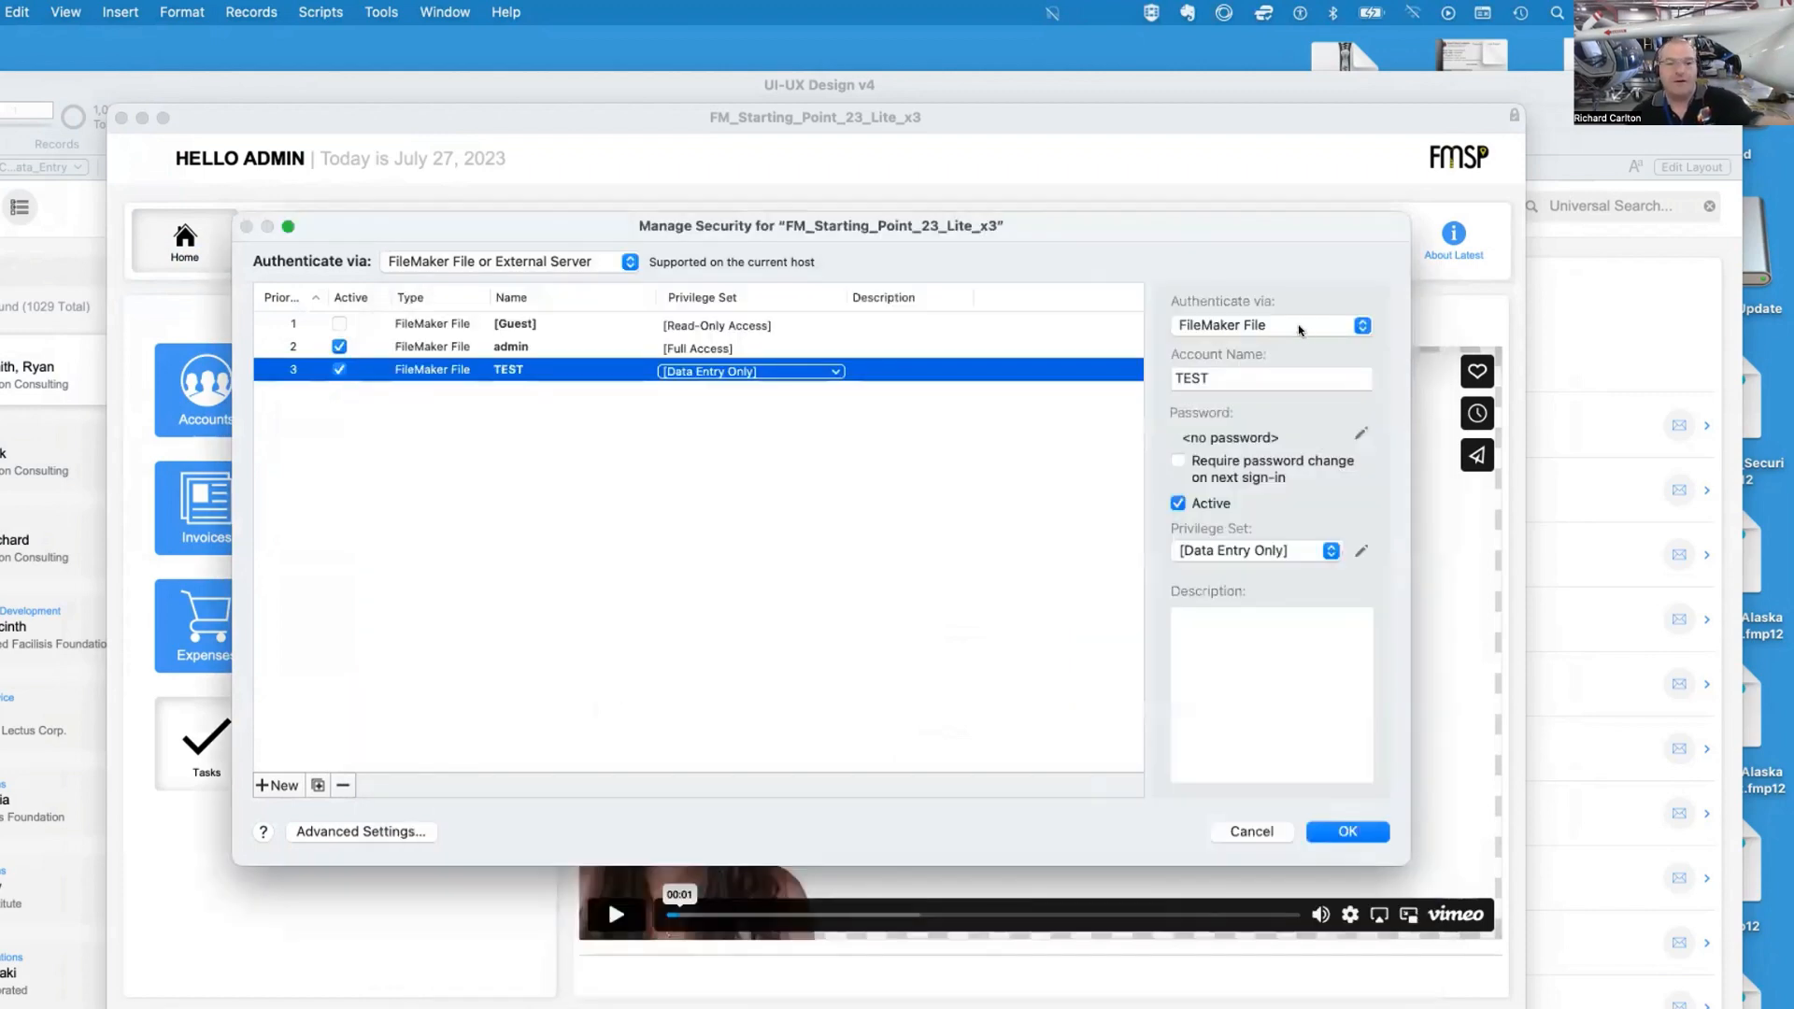
# Inspect the extended privileges of the admin account's [Full Access] privilege set without changing it
pyautogui.click(944, 324)
pyautogui.click(935, 347)
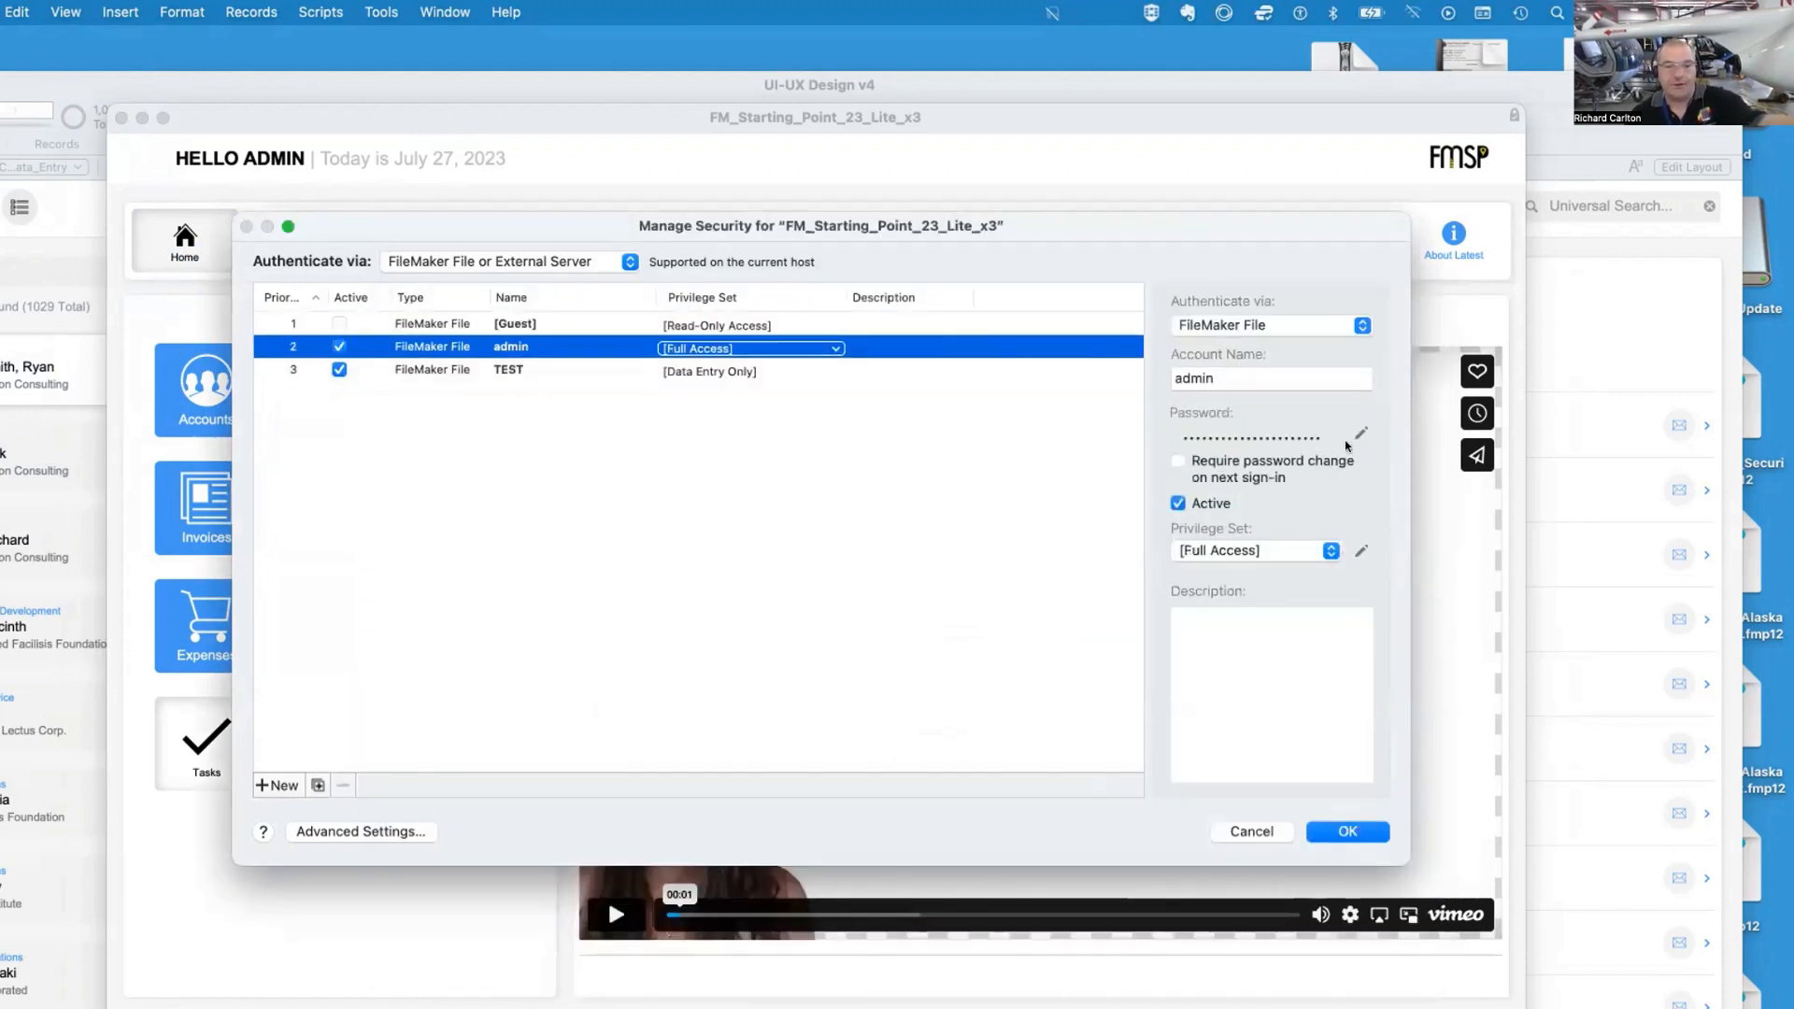
pyautogui.click(1360, 551)
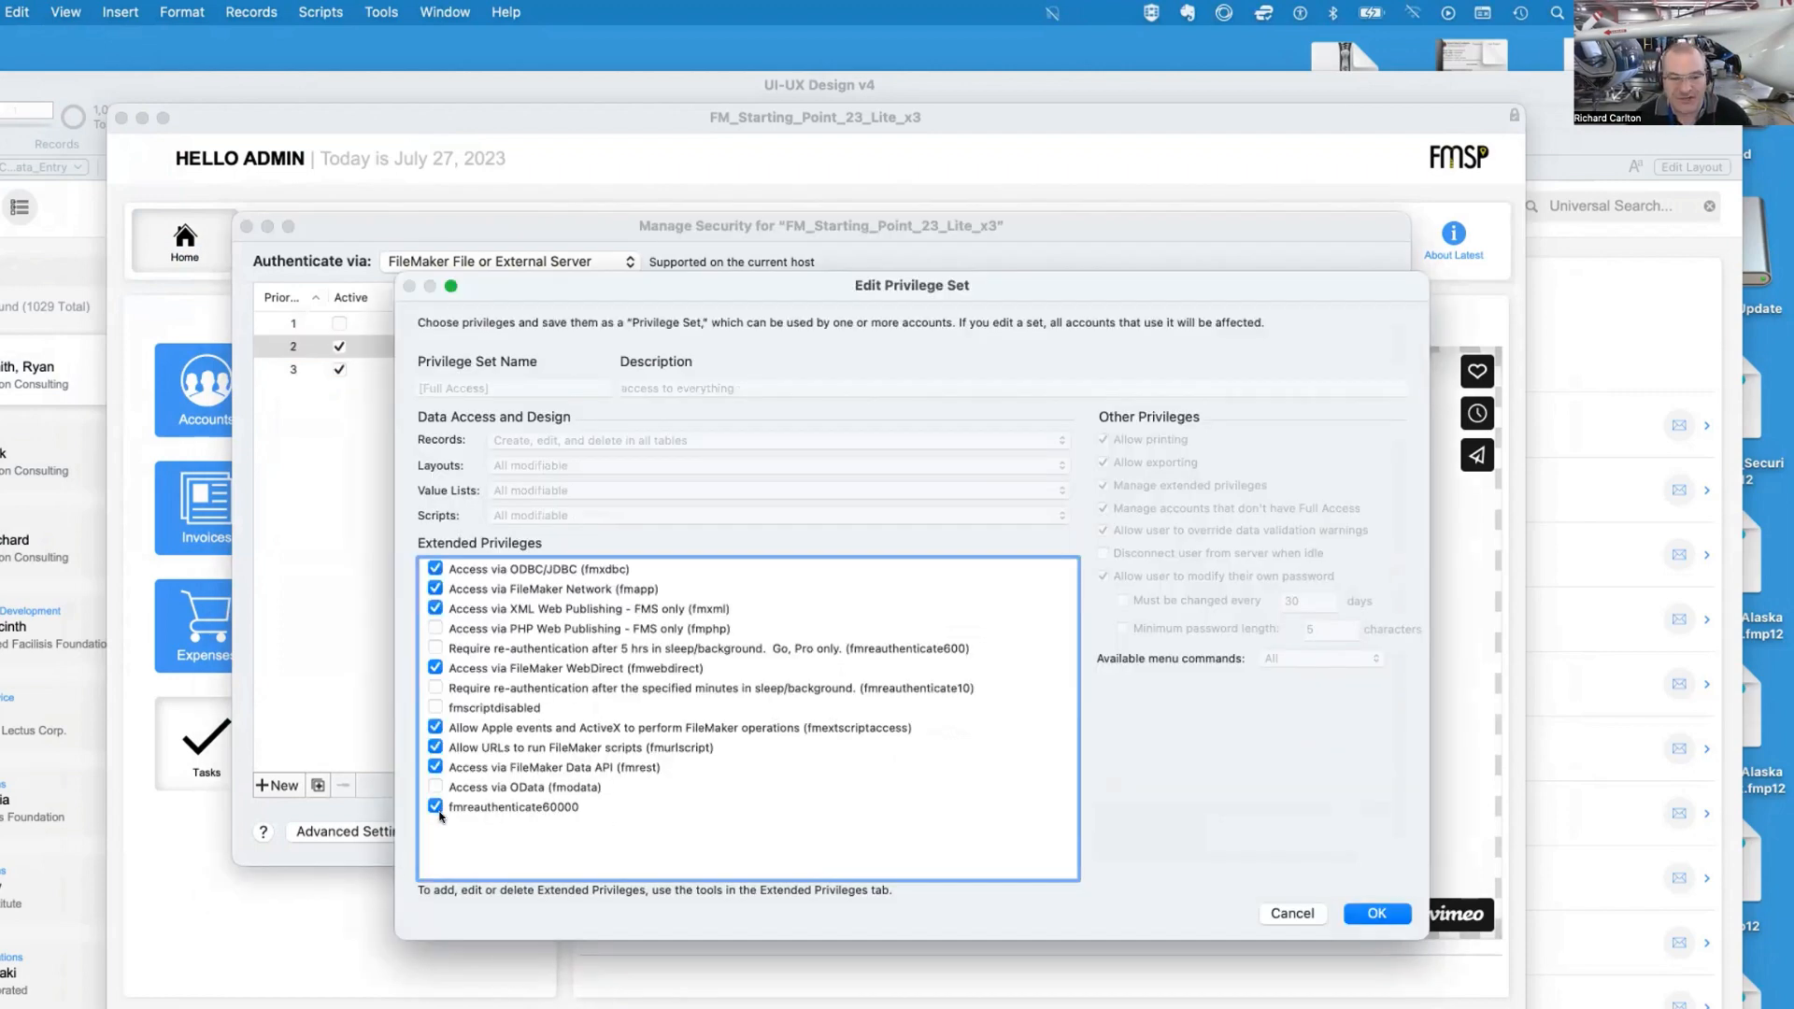
pyautogui.click(646, 647)
pyautogui.click(647, 667)
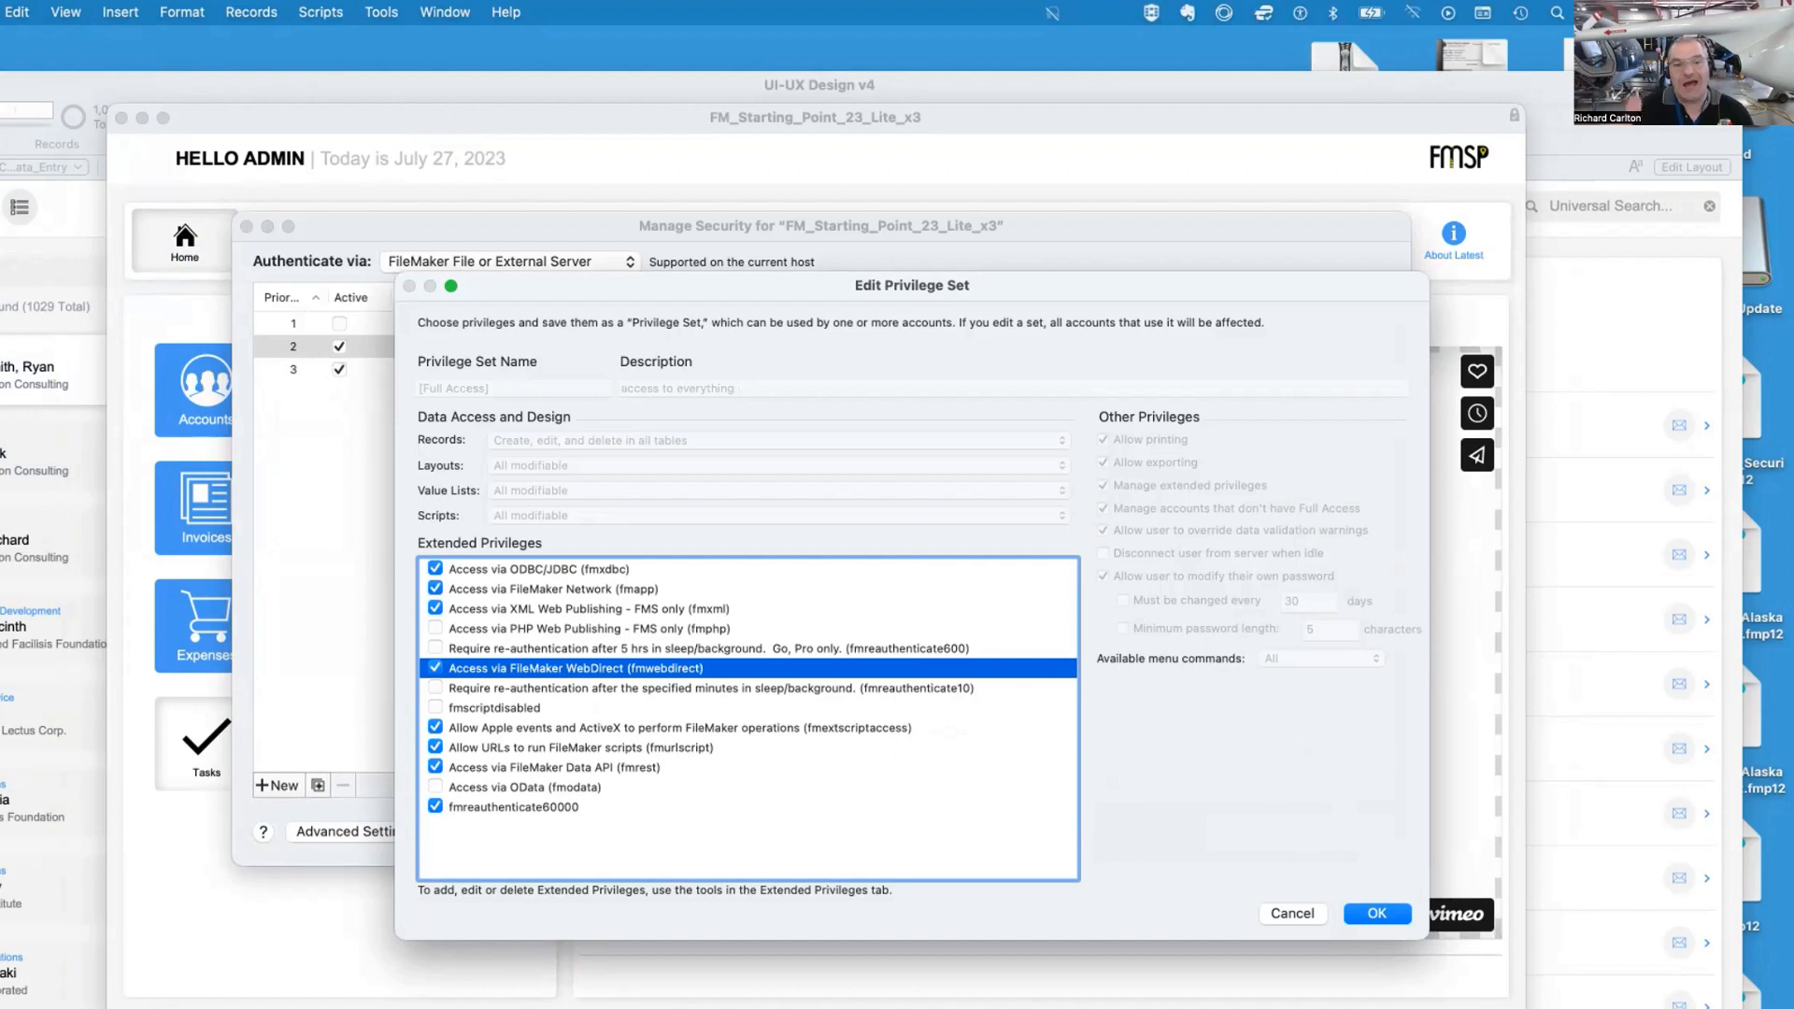
pyautogui.click(1270, 909)
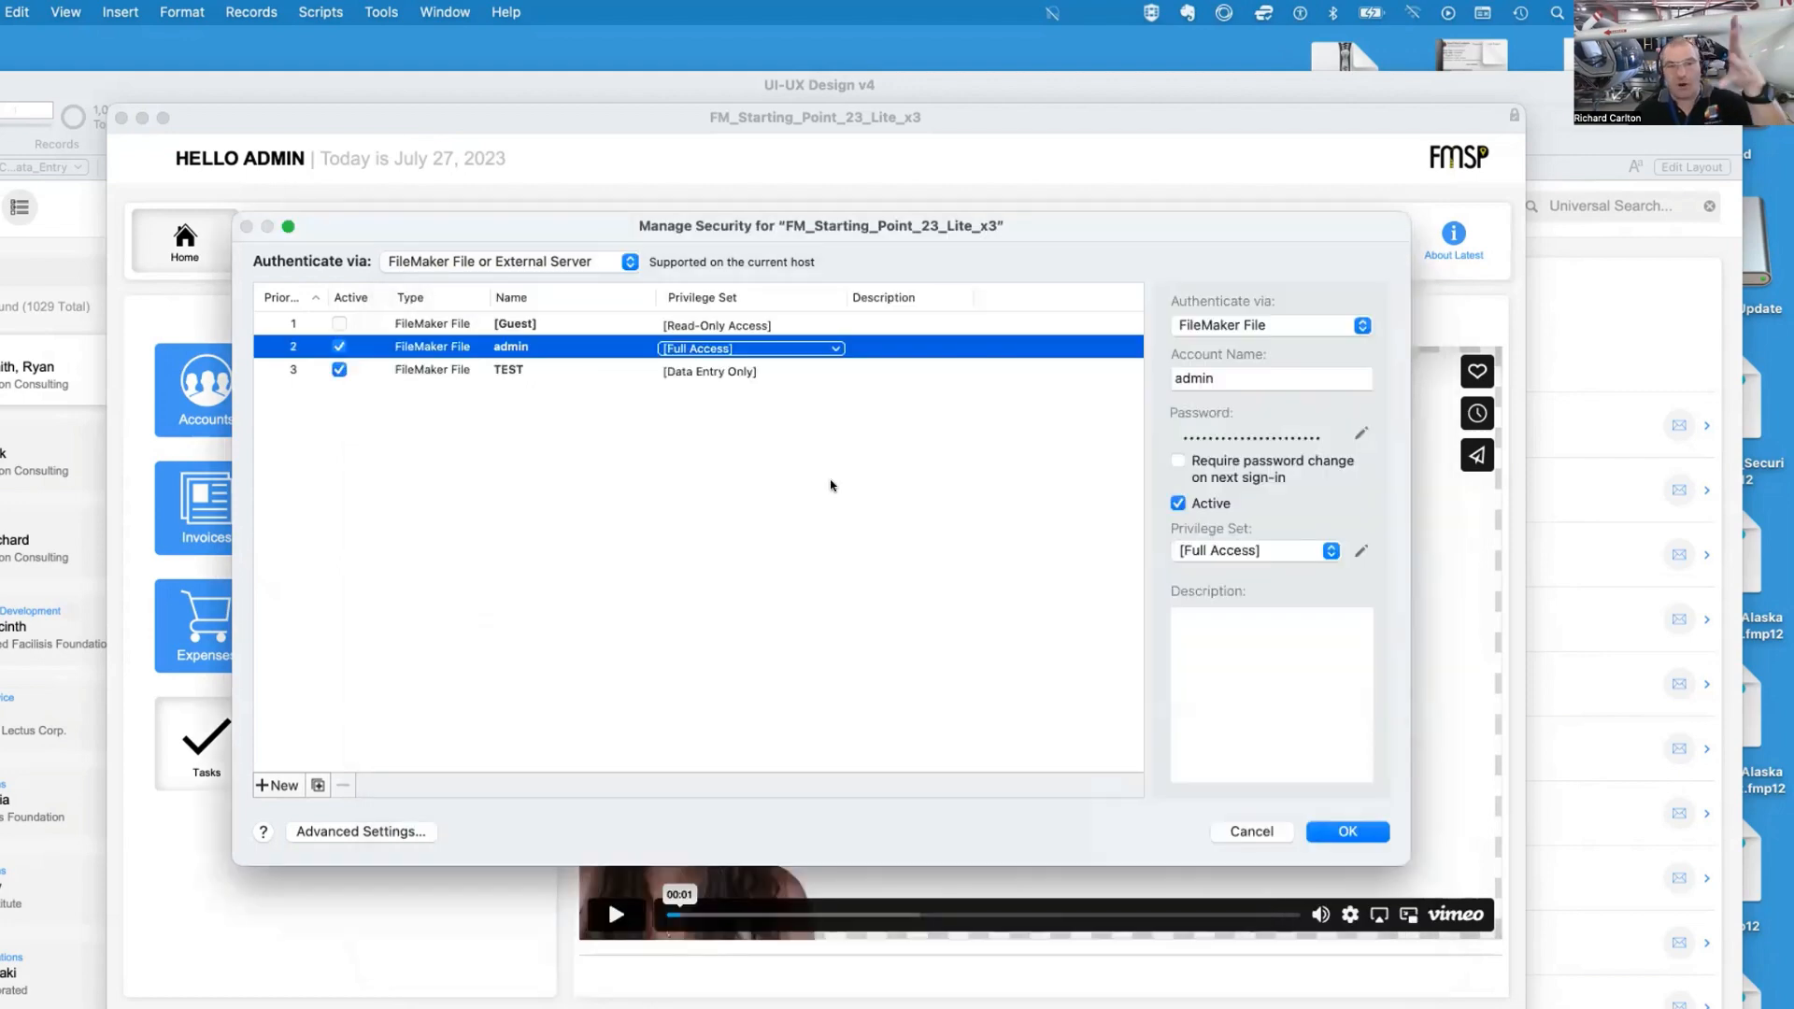
# Delete the TEST account from the file's accounts list
pyautogui.click(787, 371)
pyautogui.click(925, 397)
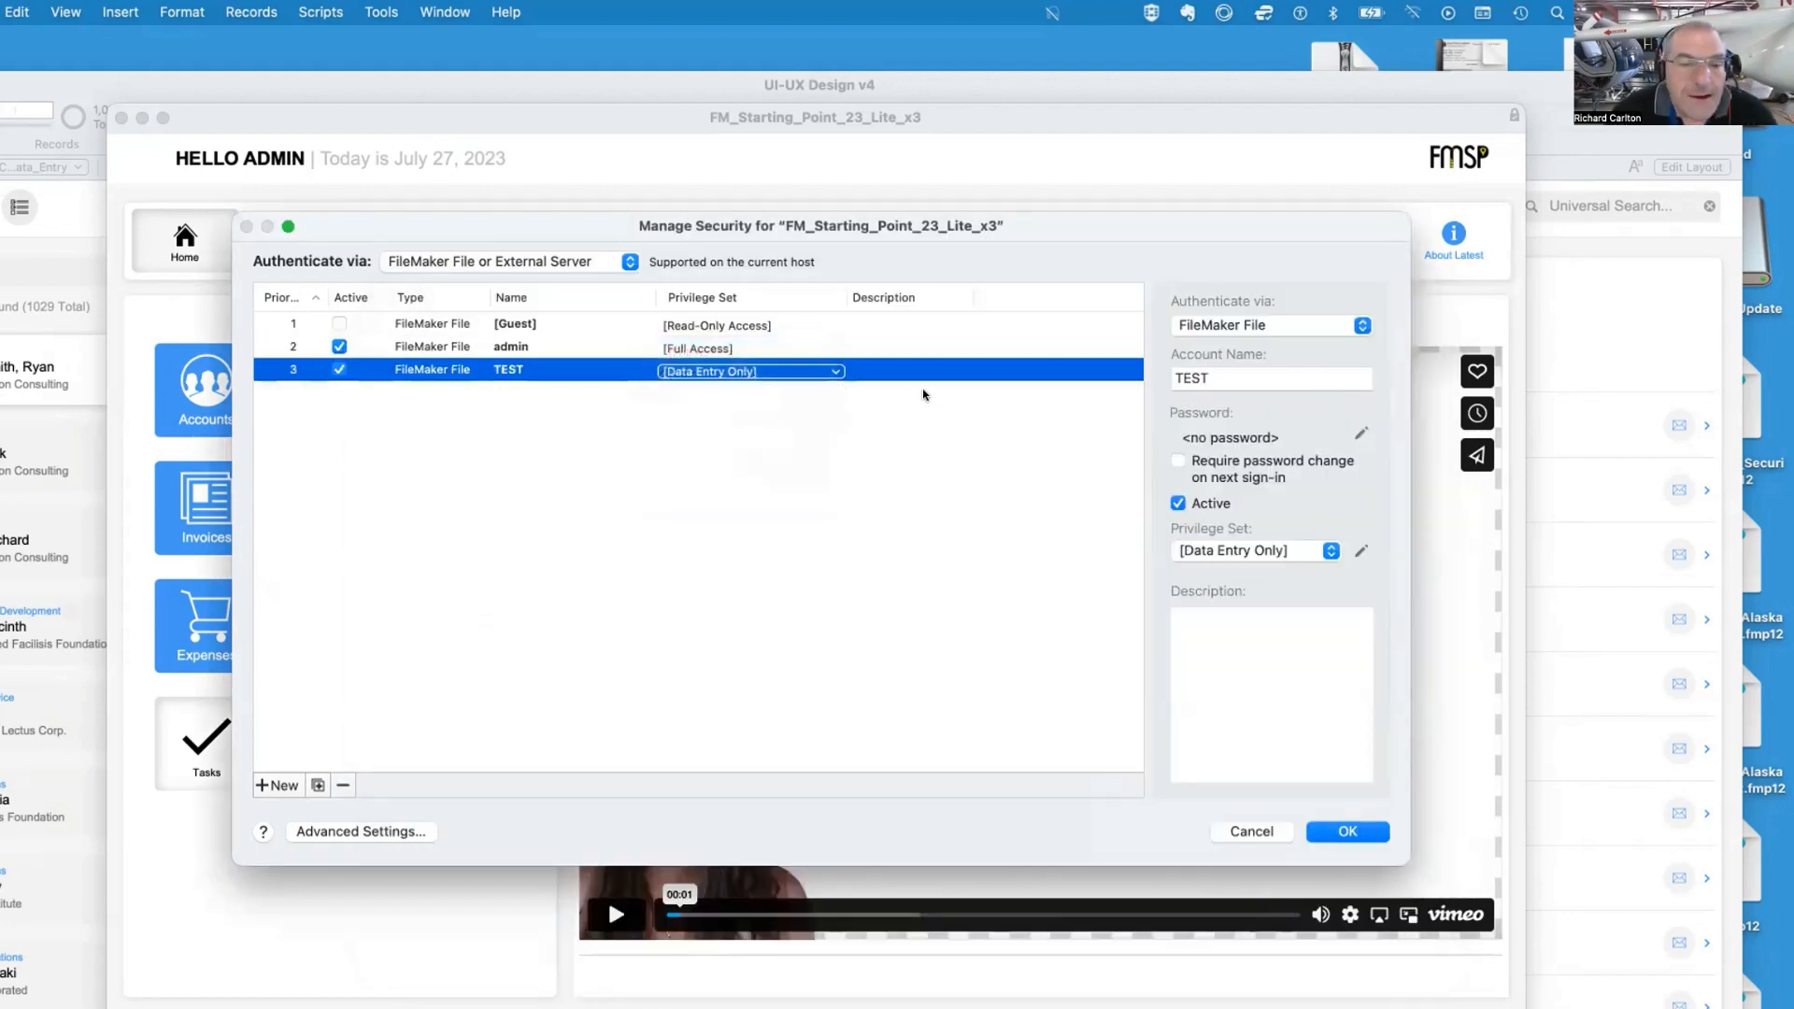
pyautogui.press('BackSpace')
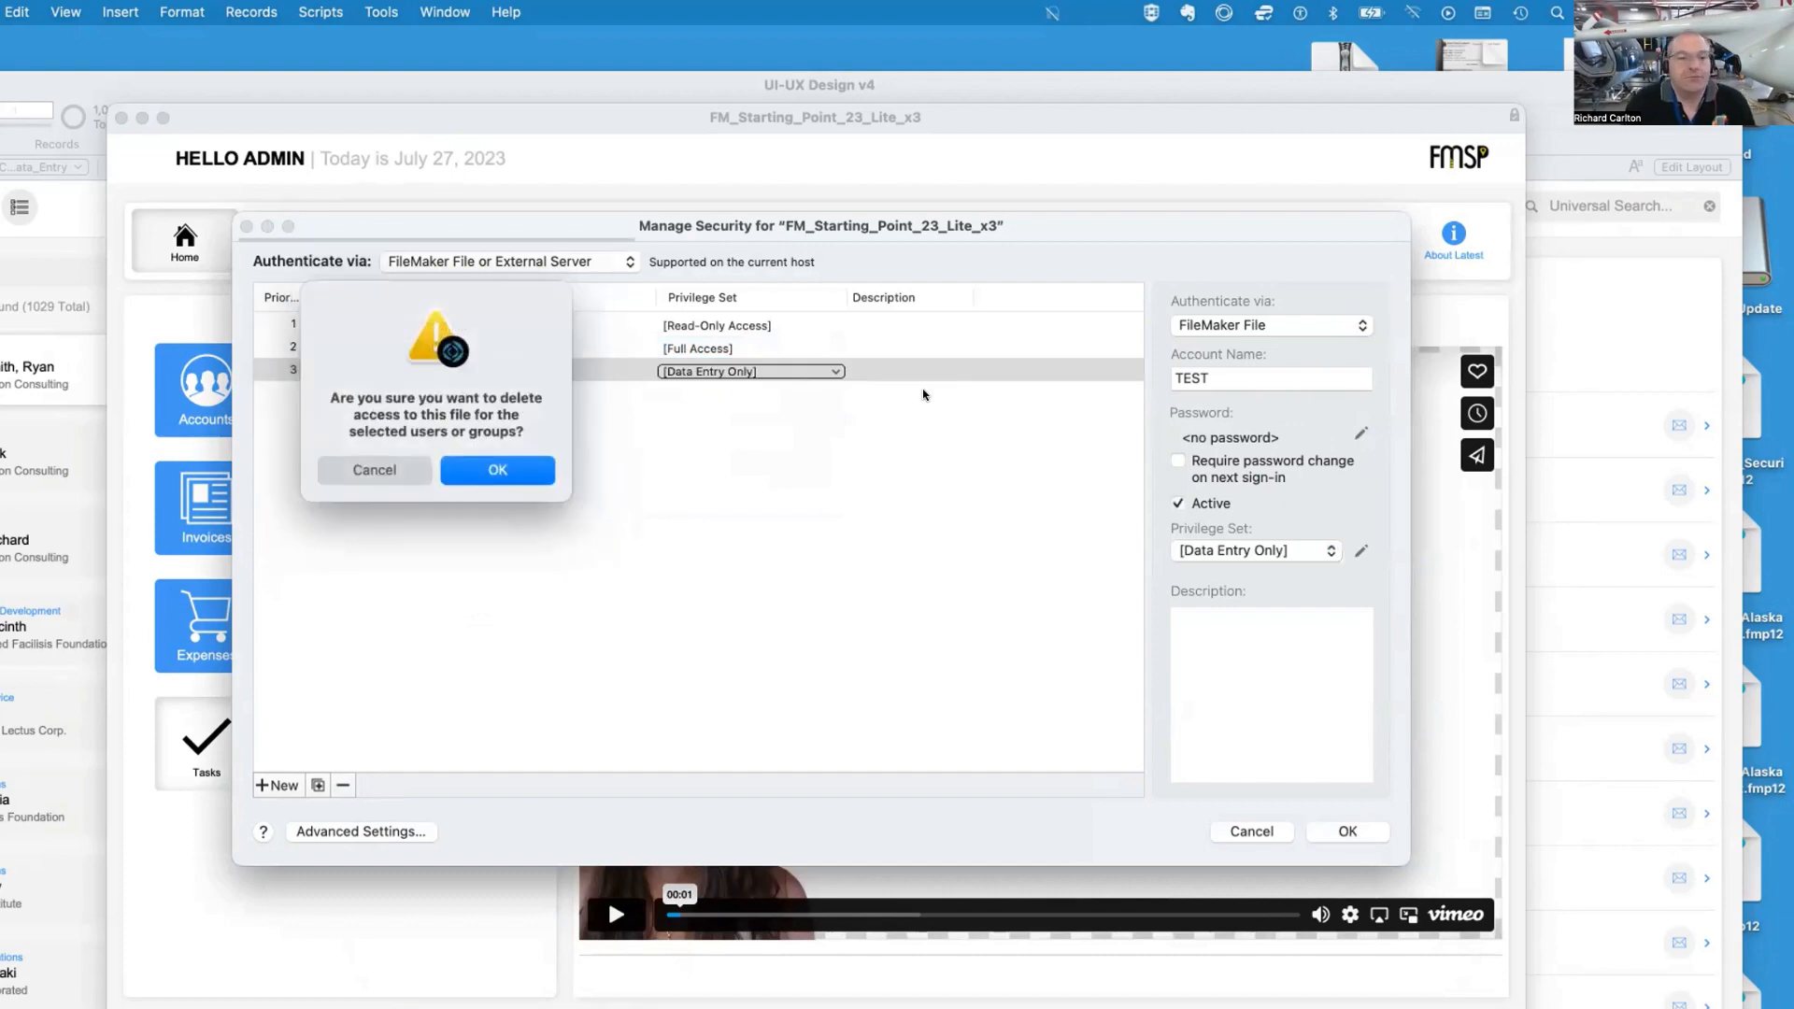
pyautogui.click(485, 464)
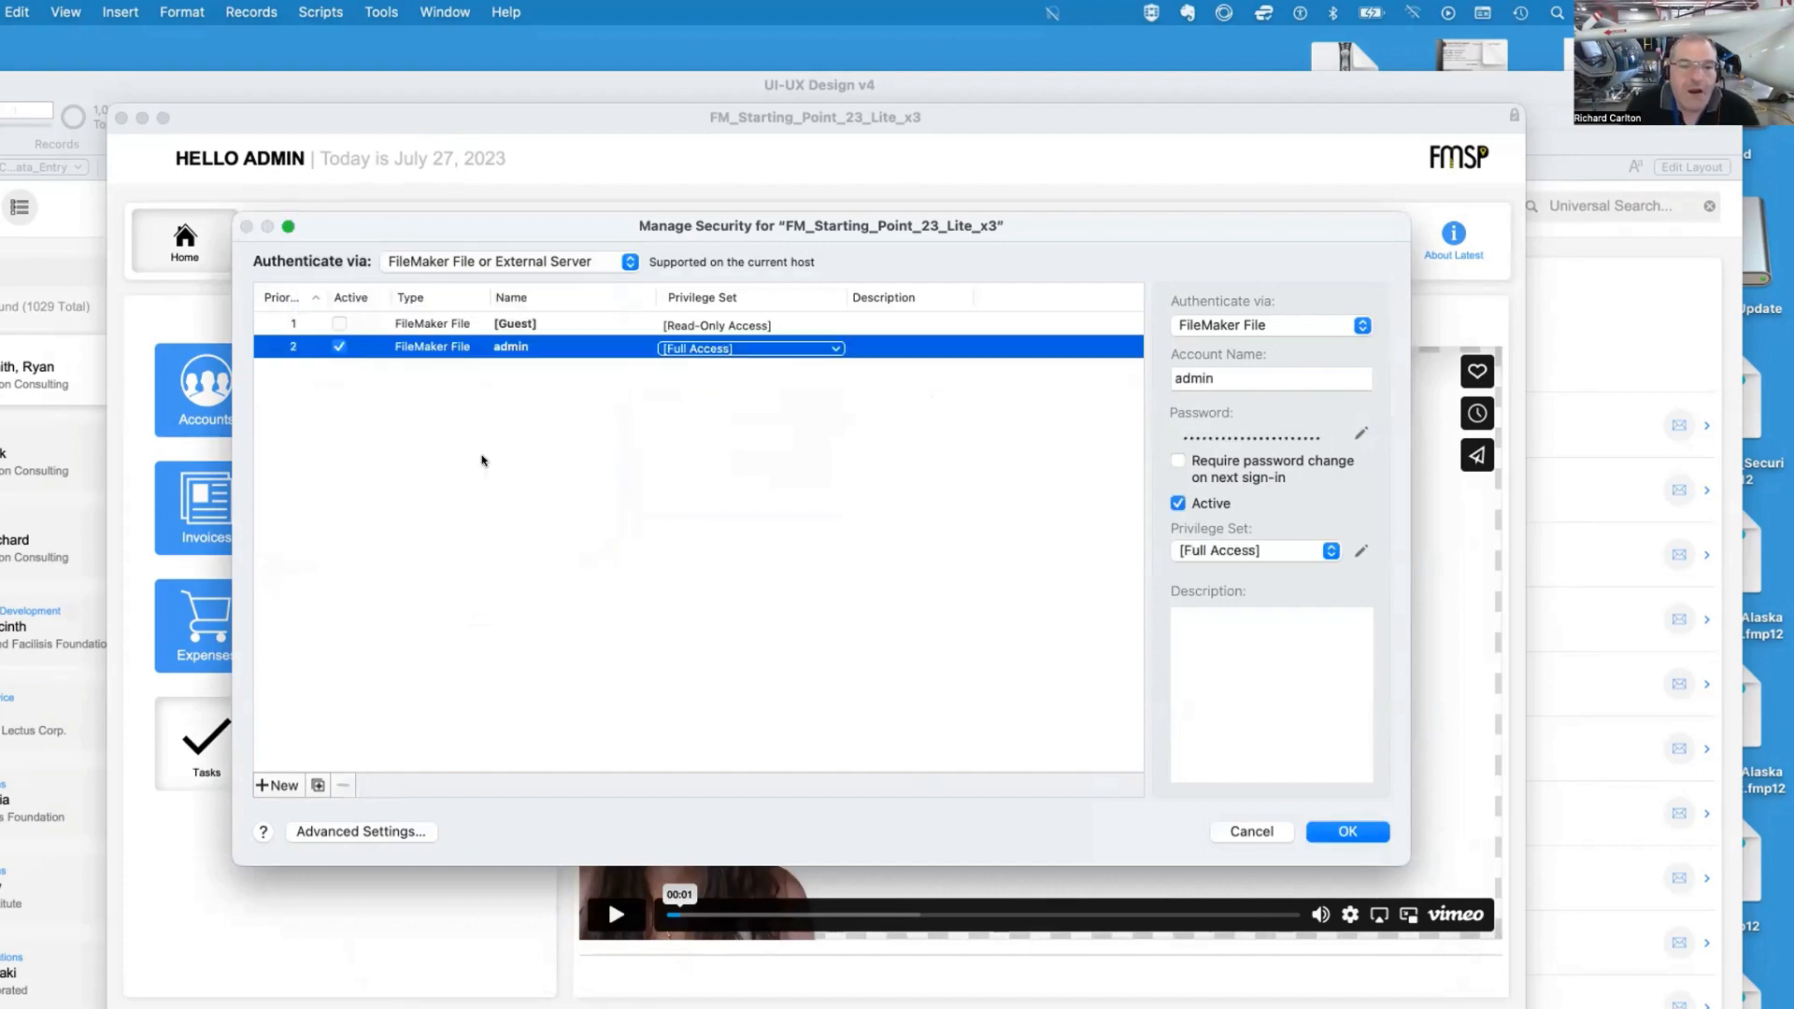
# Save the security changes, verifying access with account name admin and the admin account's password
pyautogui.click(1365, 828)
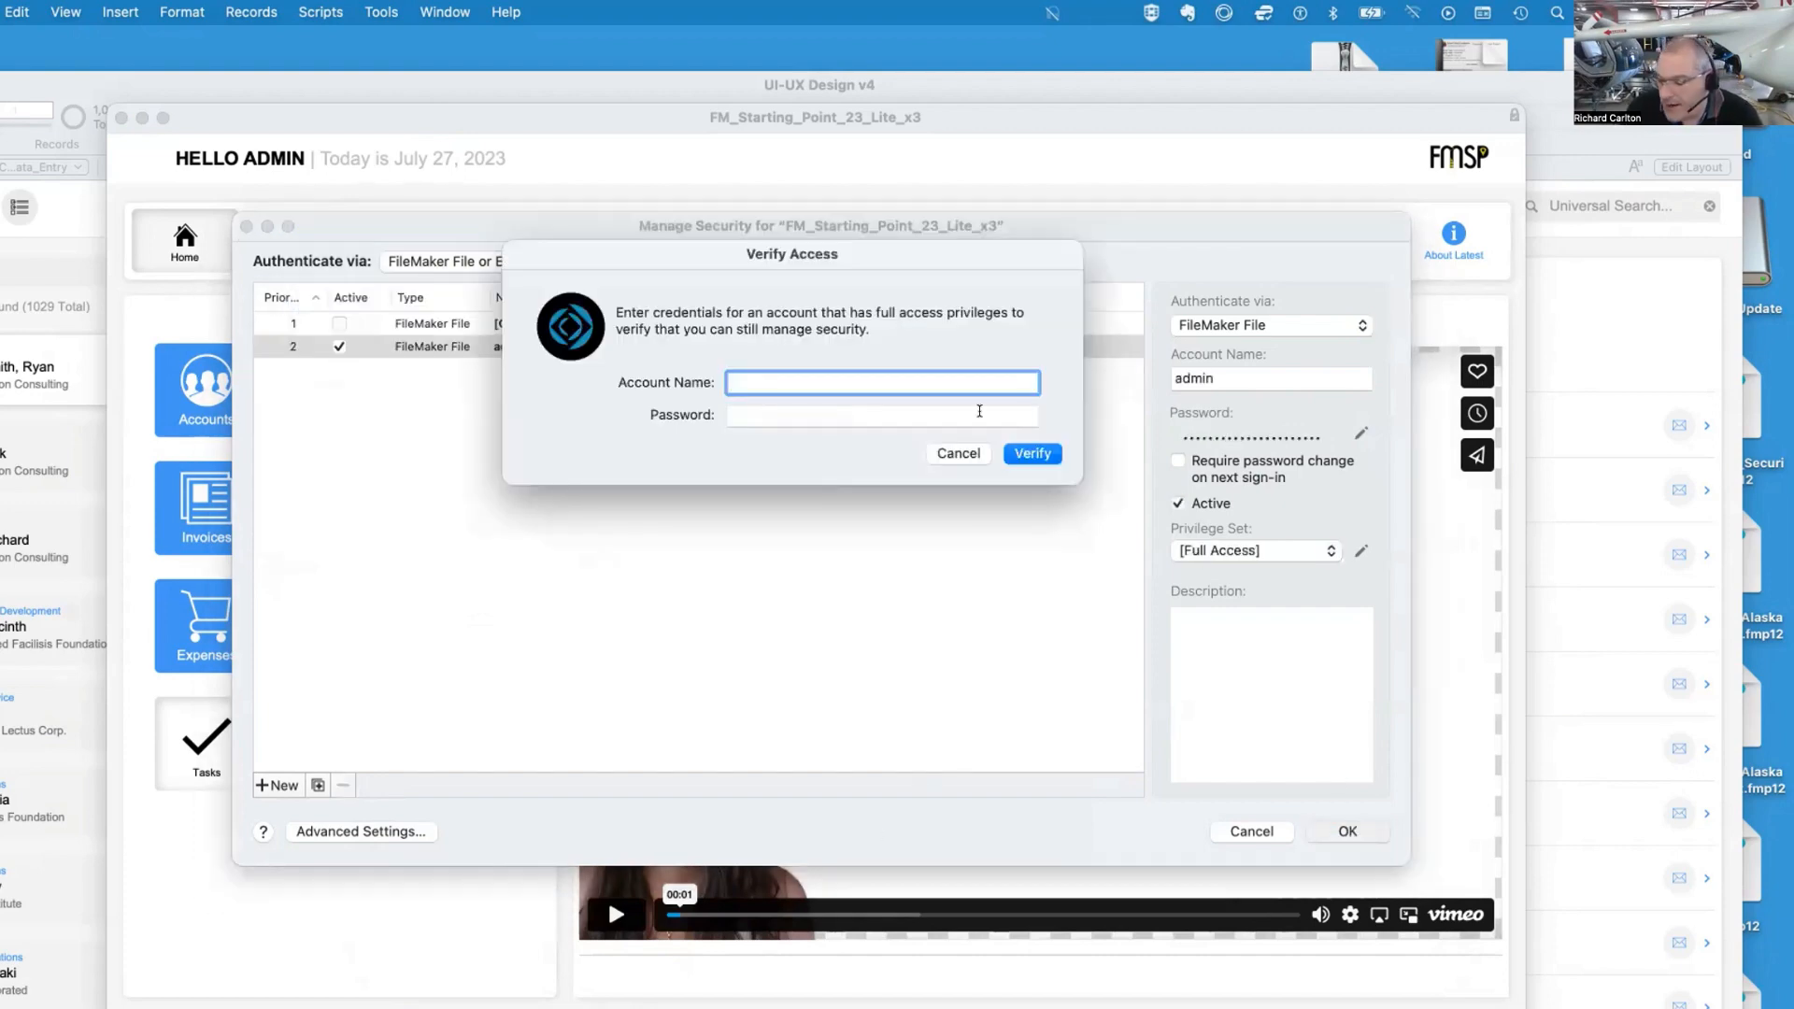
pyautogui.write('admin')
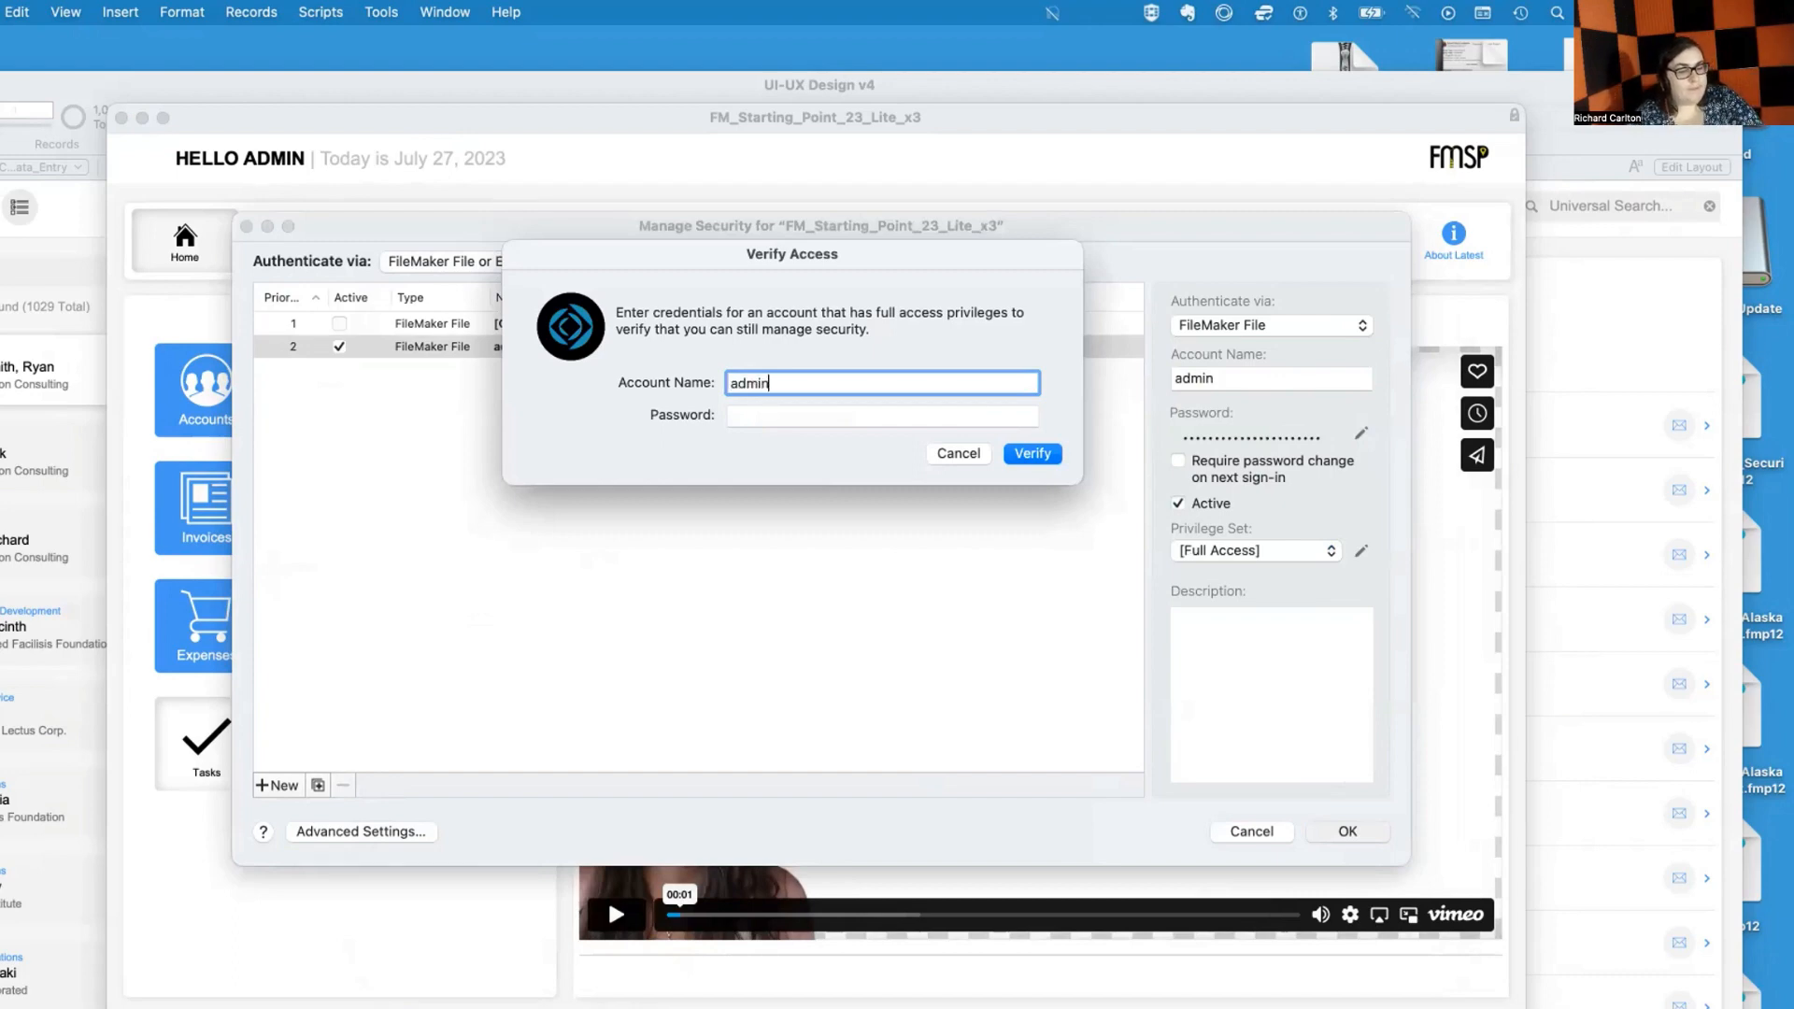
pyautogui.press('Tab')
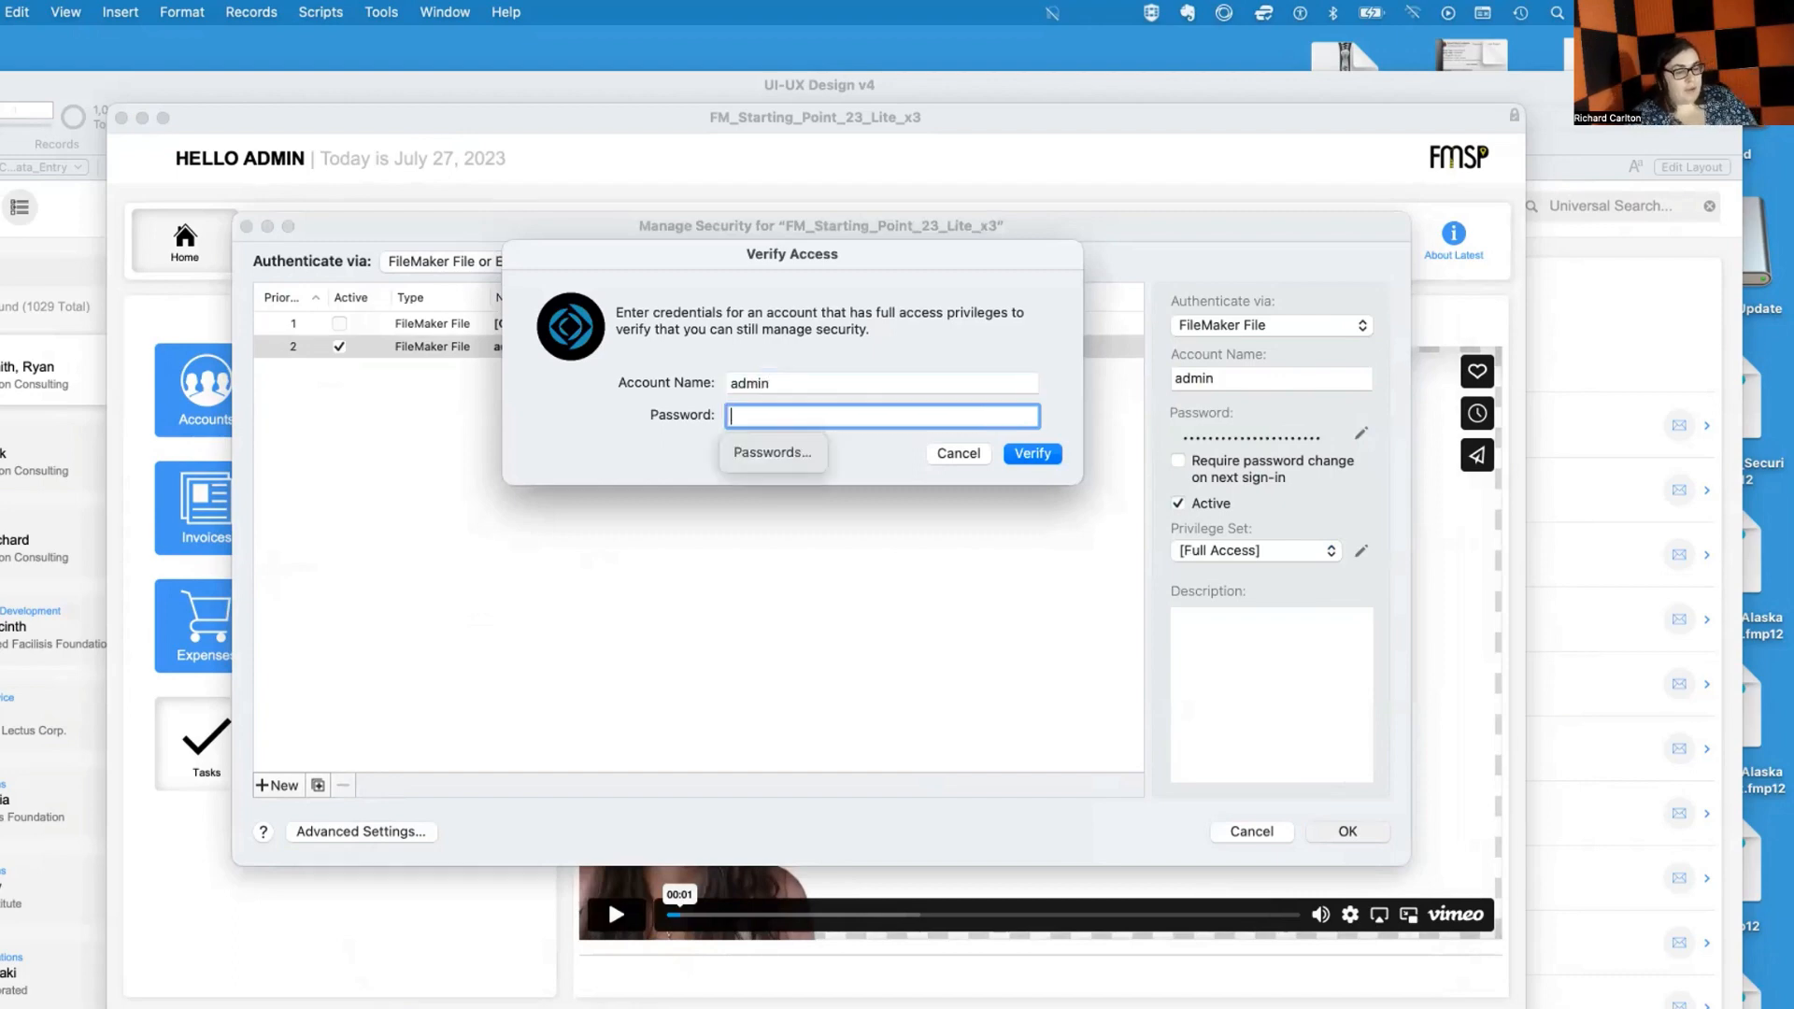
pyautogui.press('super+v')
pyautogui.press('Return')
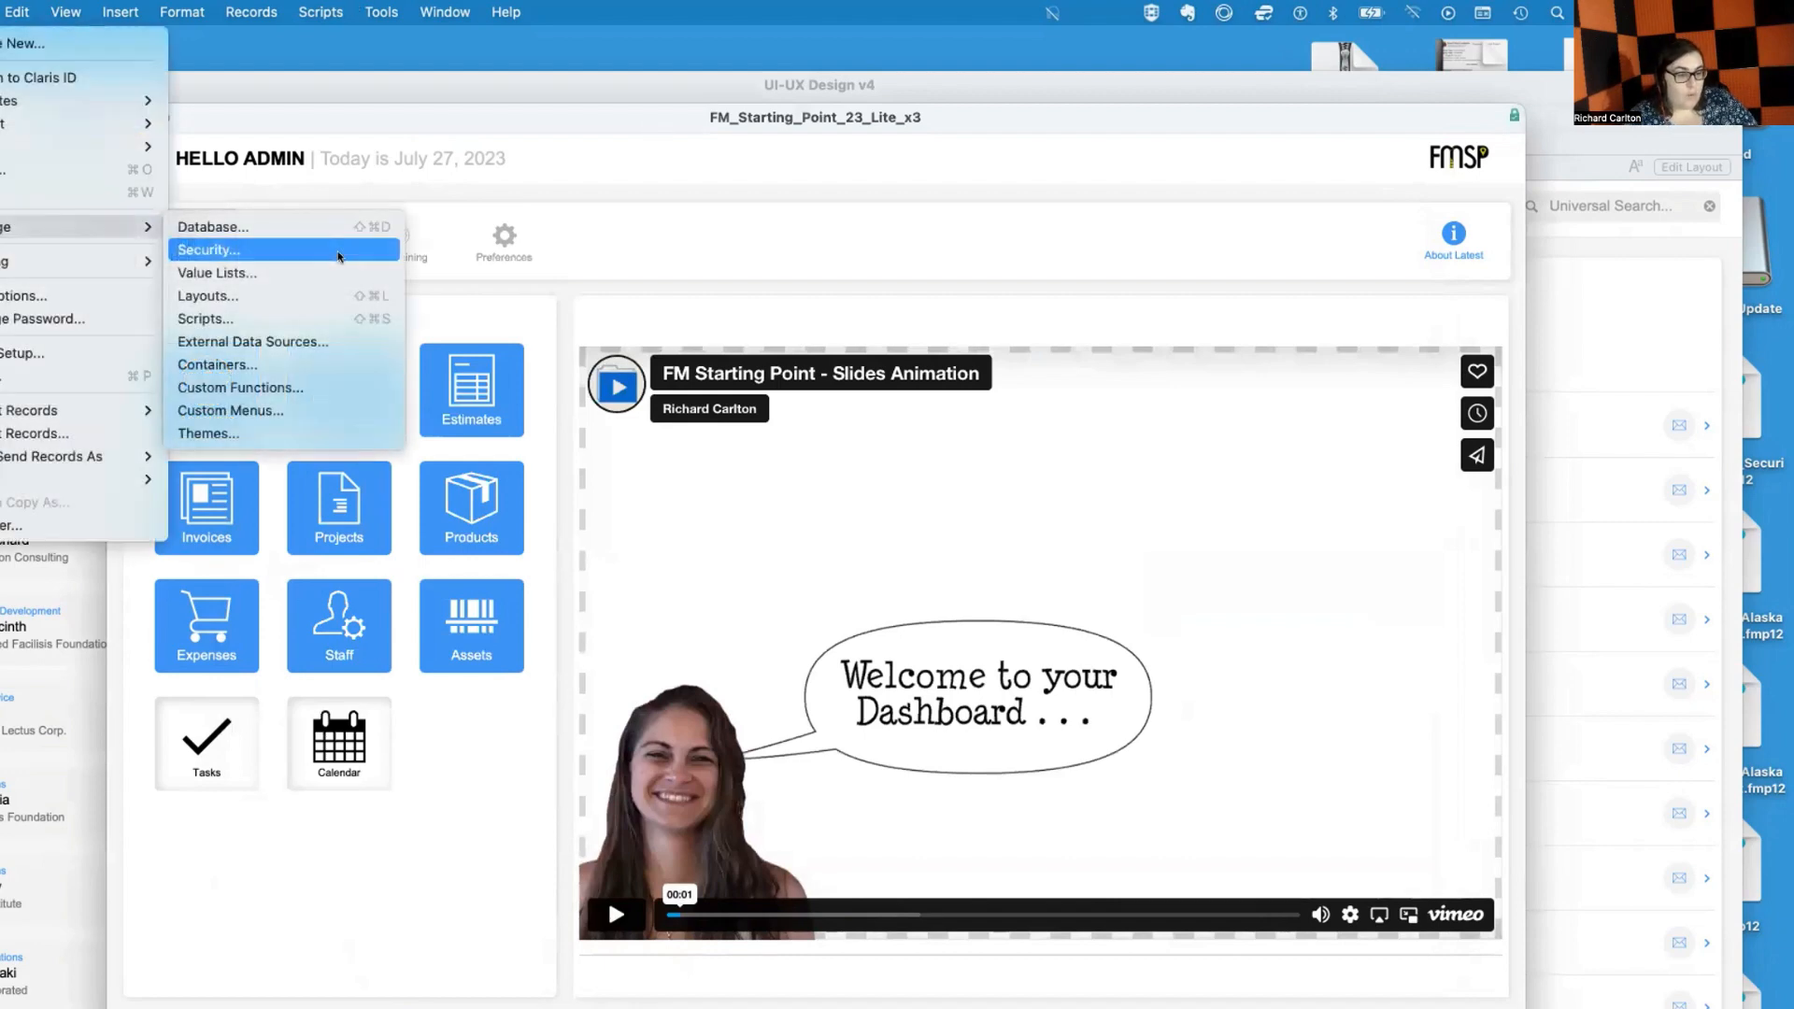
# Reopen Manage Security and widen the dialog and its Privilege Set and Description columns
pyautogui.click(340, 250)
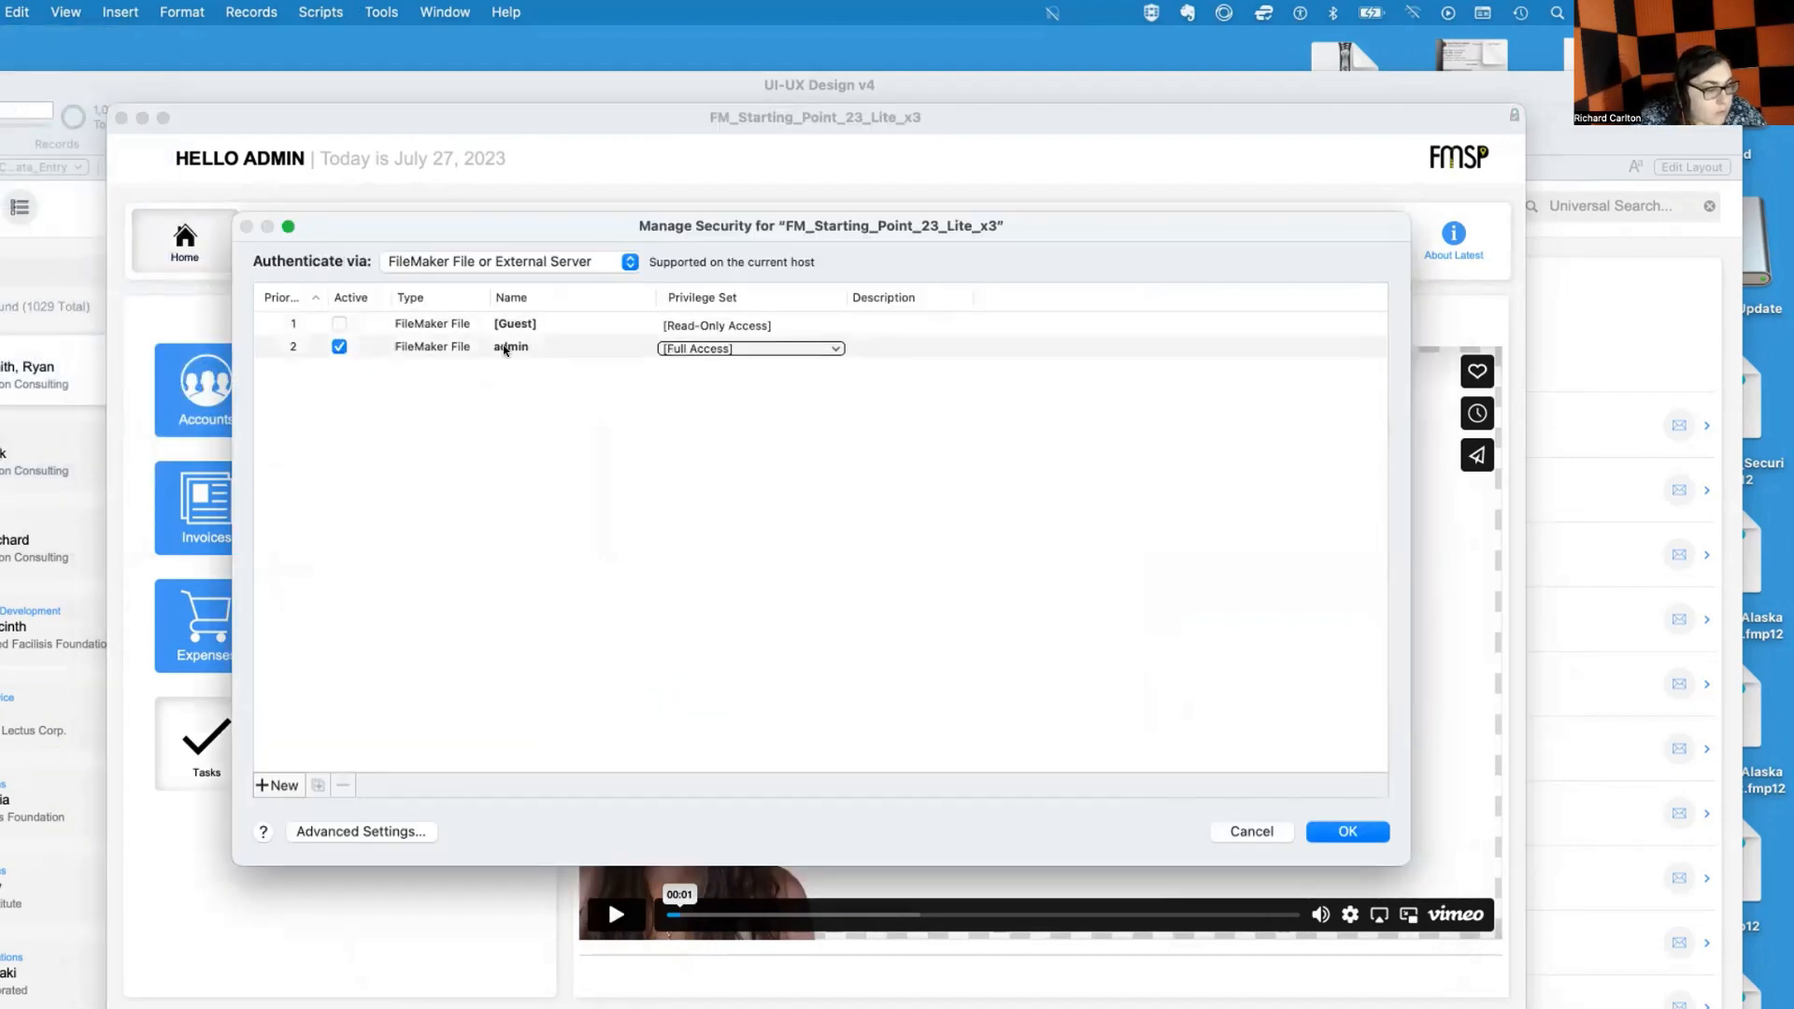
pyautogui.click(470, 348)
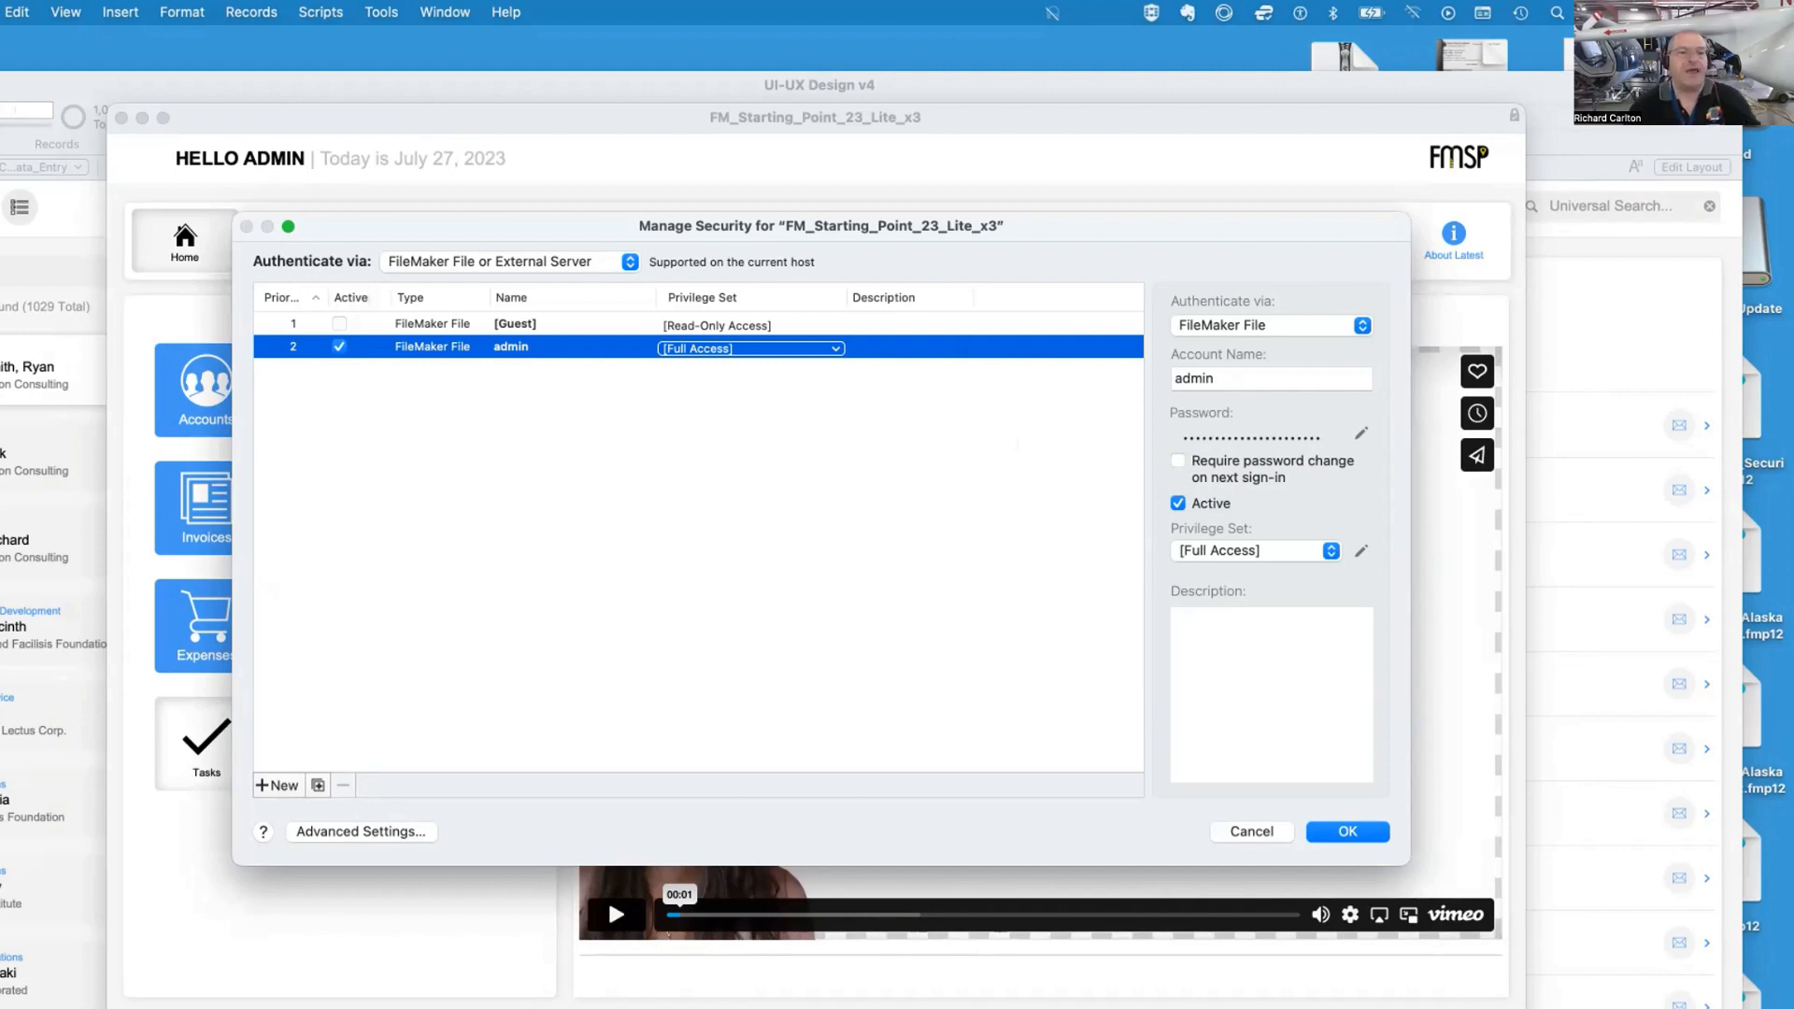
pyautogui.click(321, 297)
pyautogui.click(320, 298)
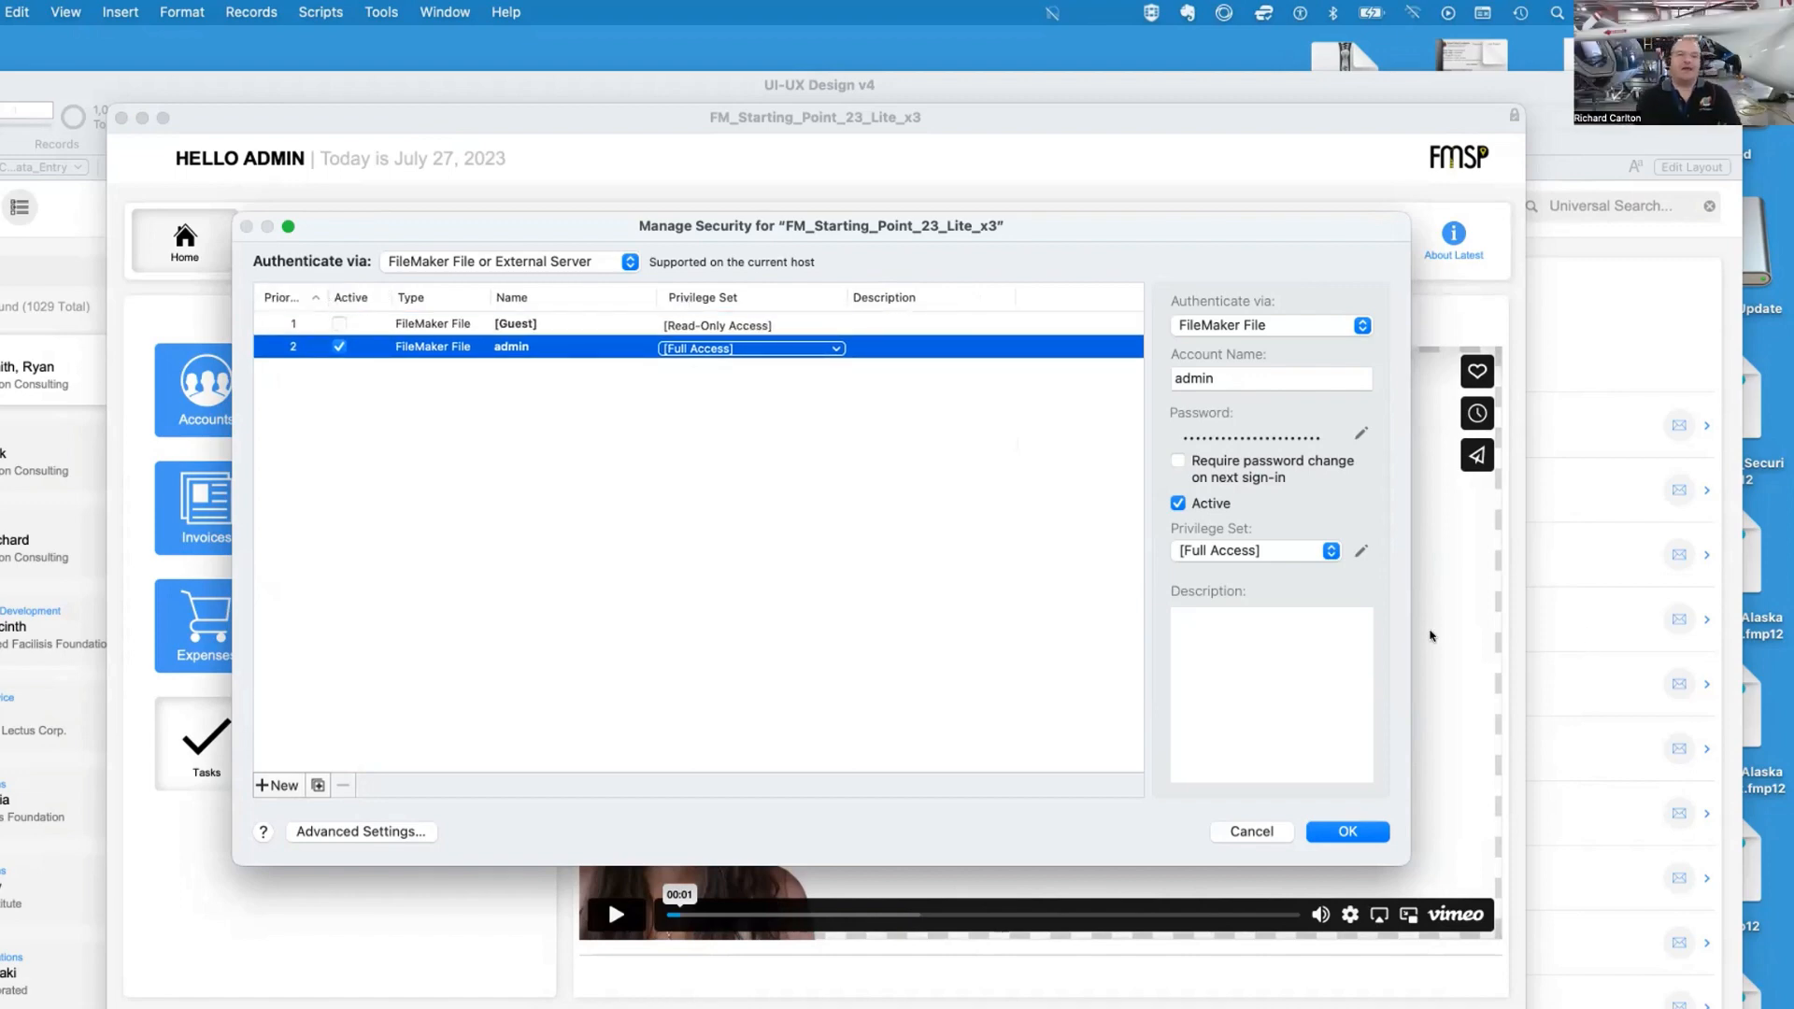
pyautogui.moveTo(1413, 635); pyautogui.dragTo(1789, 635)
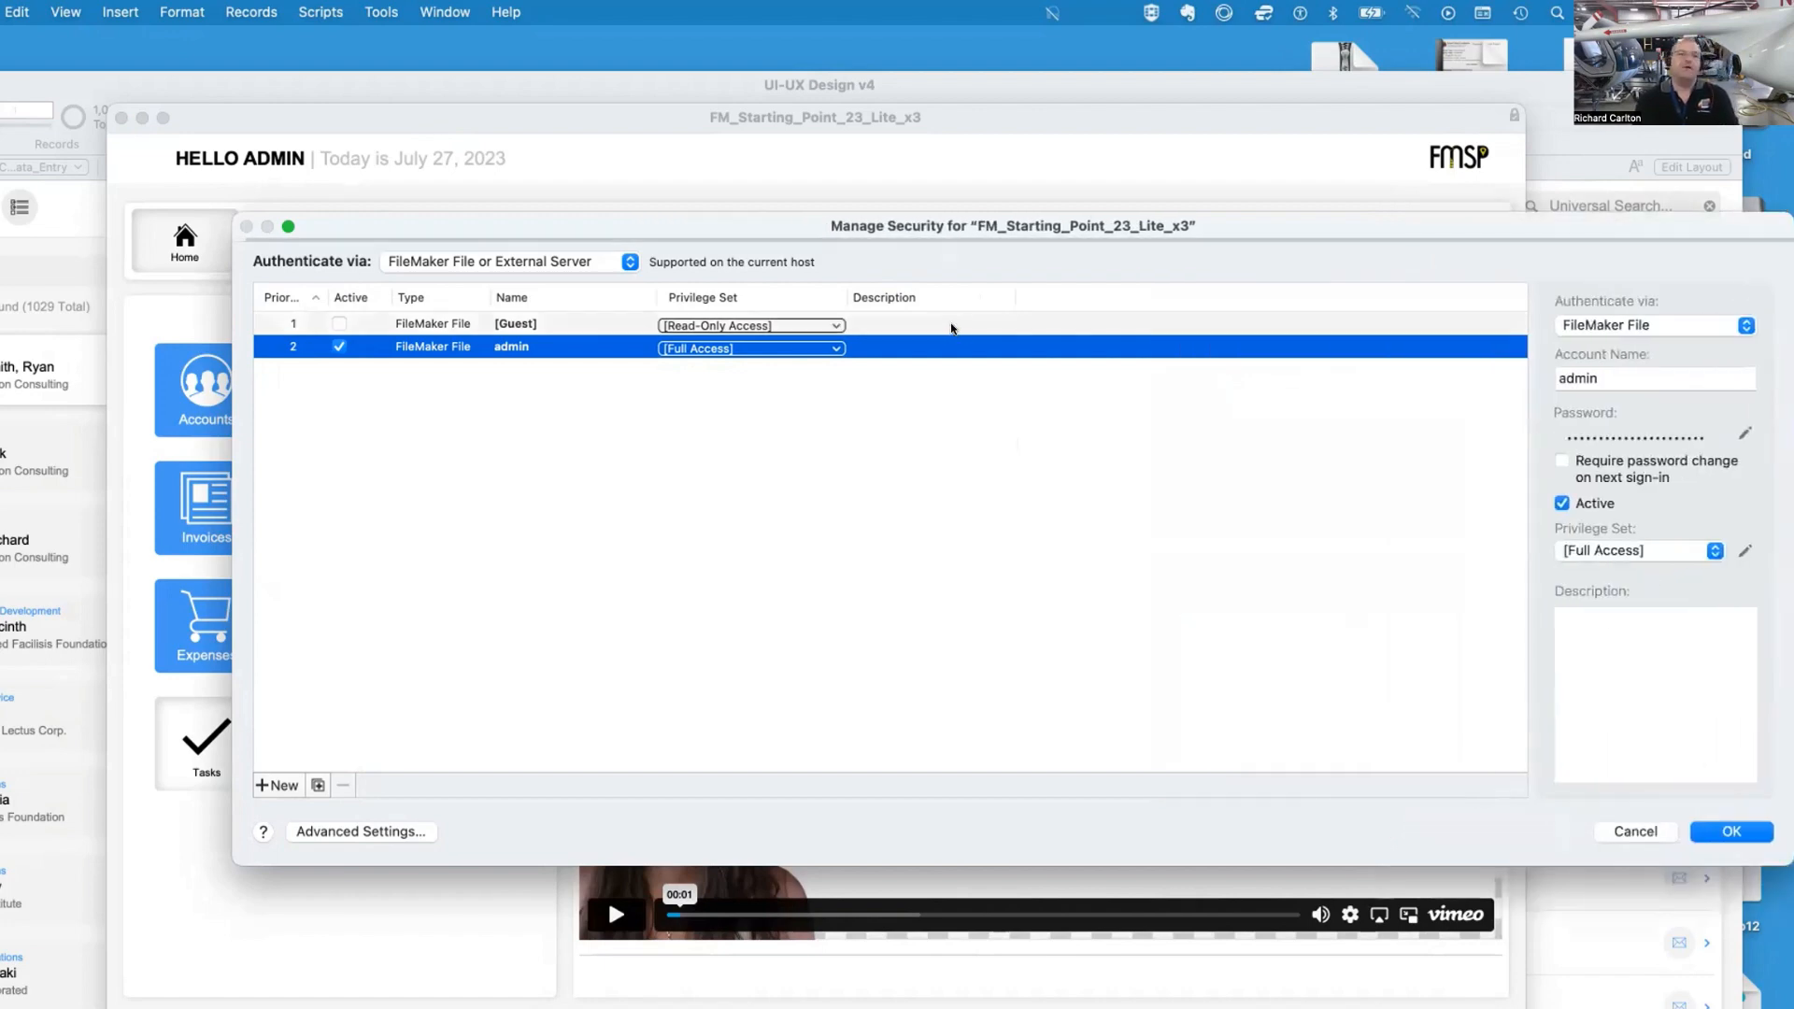
pyautogui.moveTo(1005, 291); pyautogui.dragTo(1195, 292)
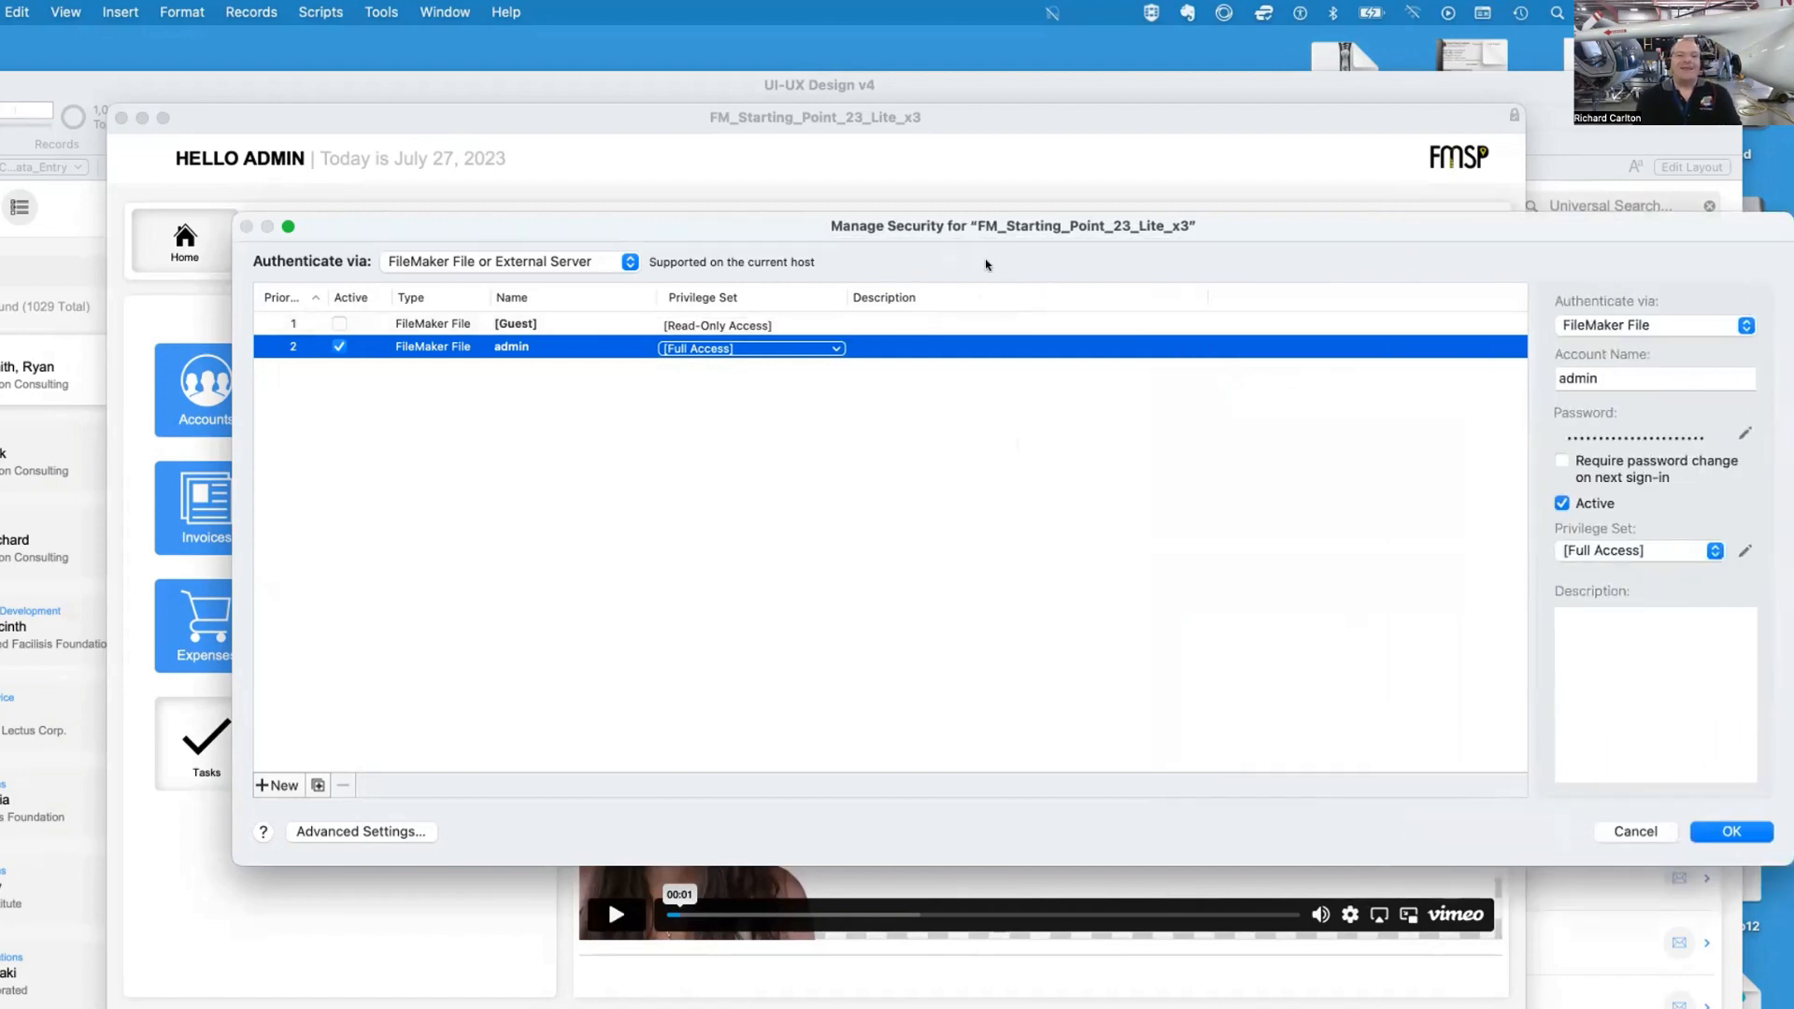
pyautogui.moveTo(851, 291); pyautogui.dragTo(996, 292)
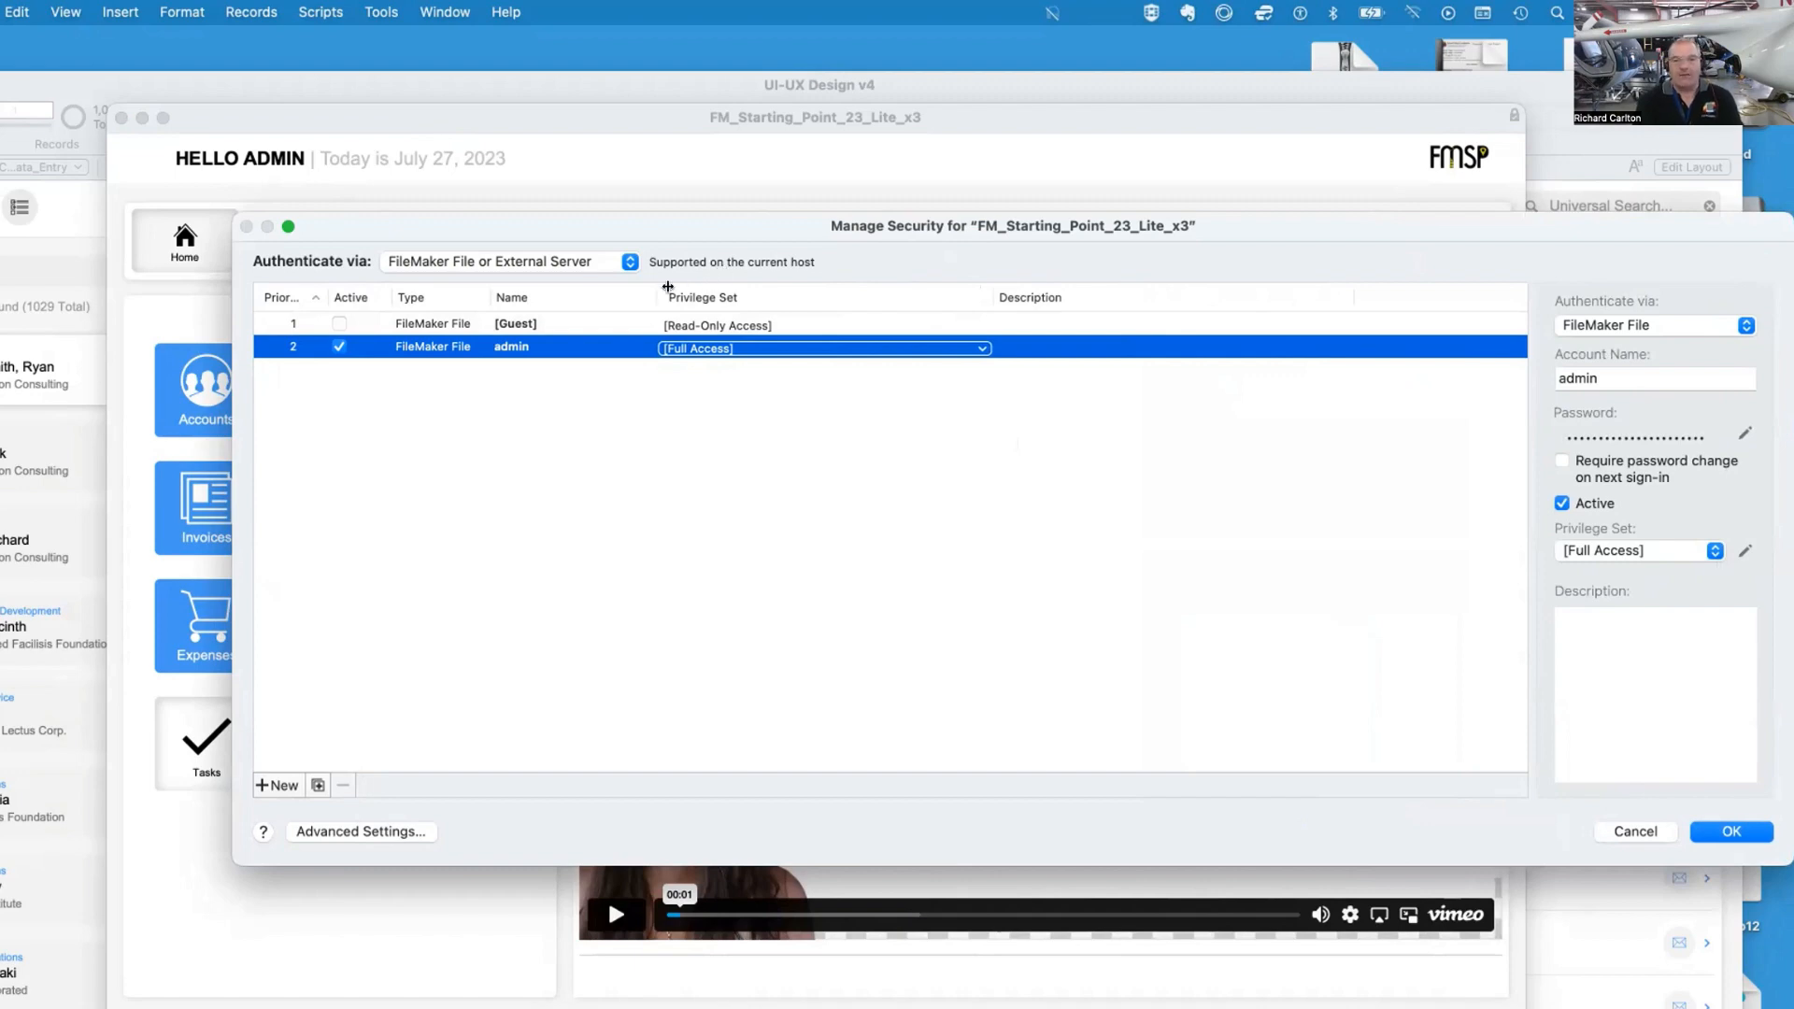
# Adjust the accounts list's column widths and sort it by the Active and Priority columns
pyautogui.moveTo(651, 295); pyautogui.dragTo(795, 295)
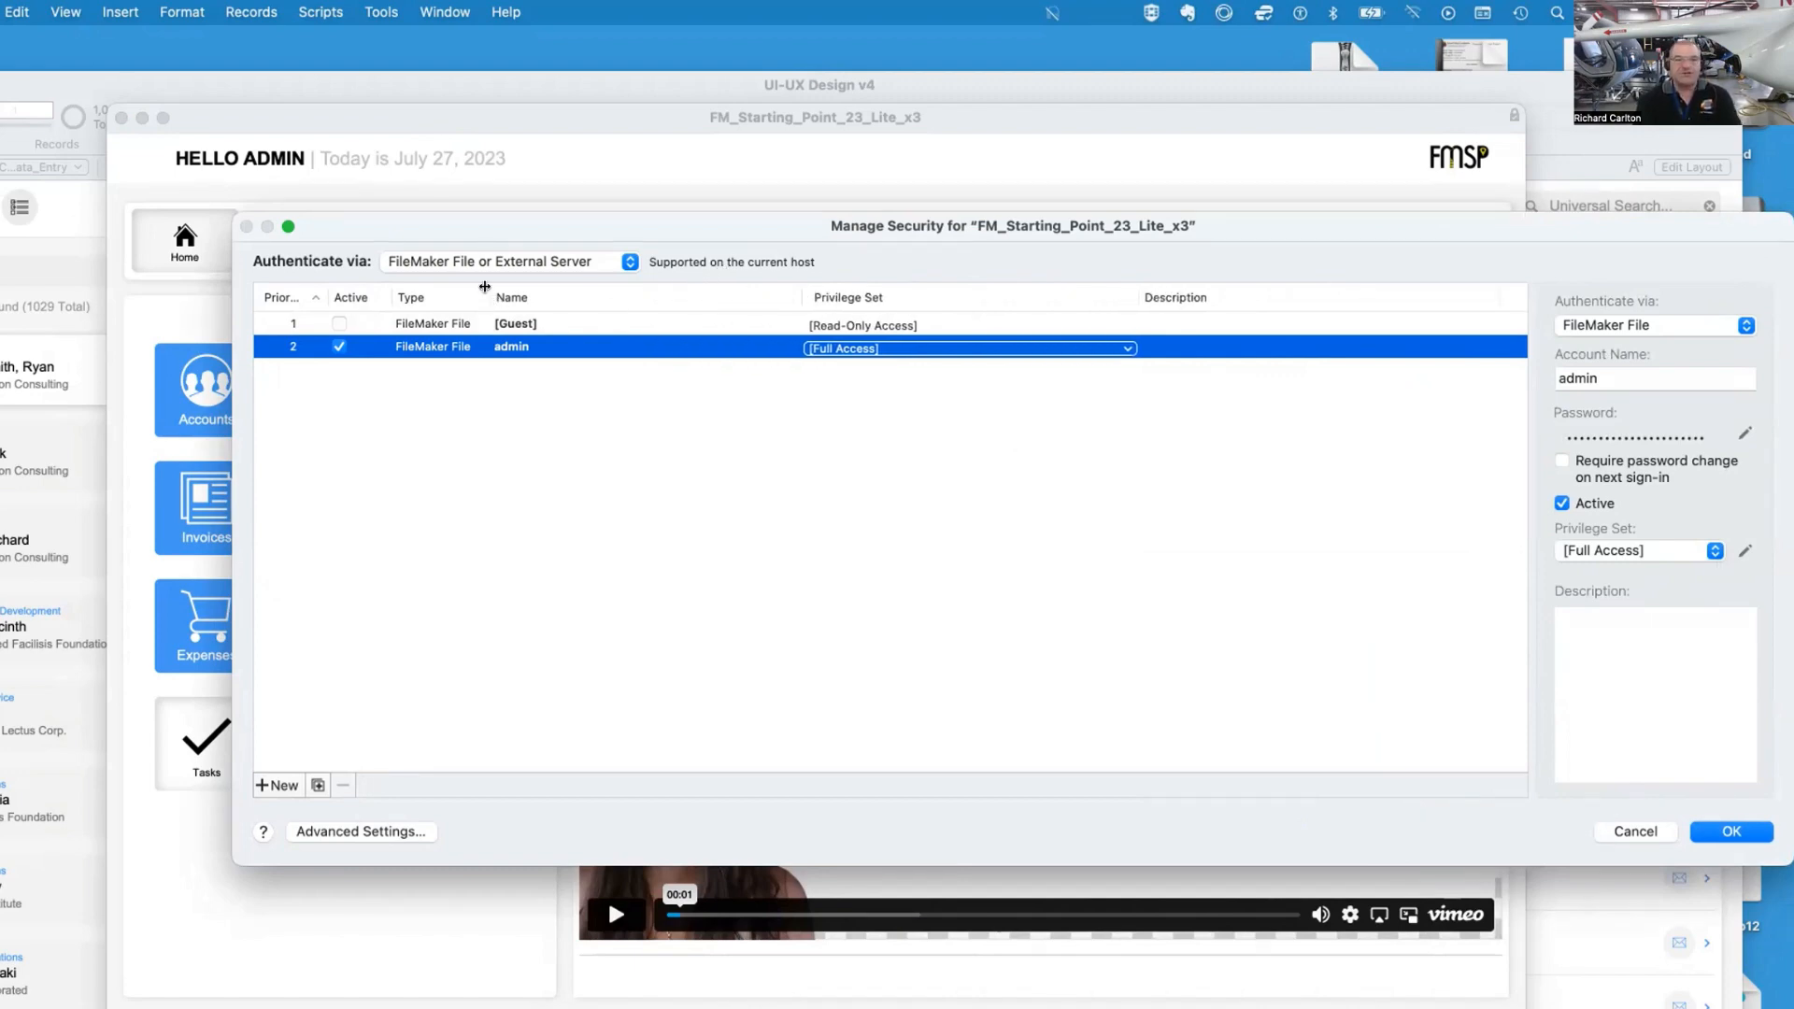
pyautogui.moveTo(487, 295); pyautogui.dragTo(517, 296)
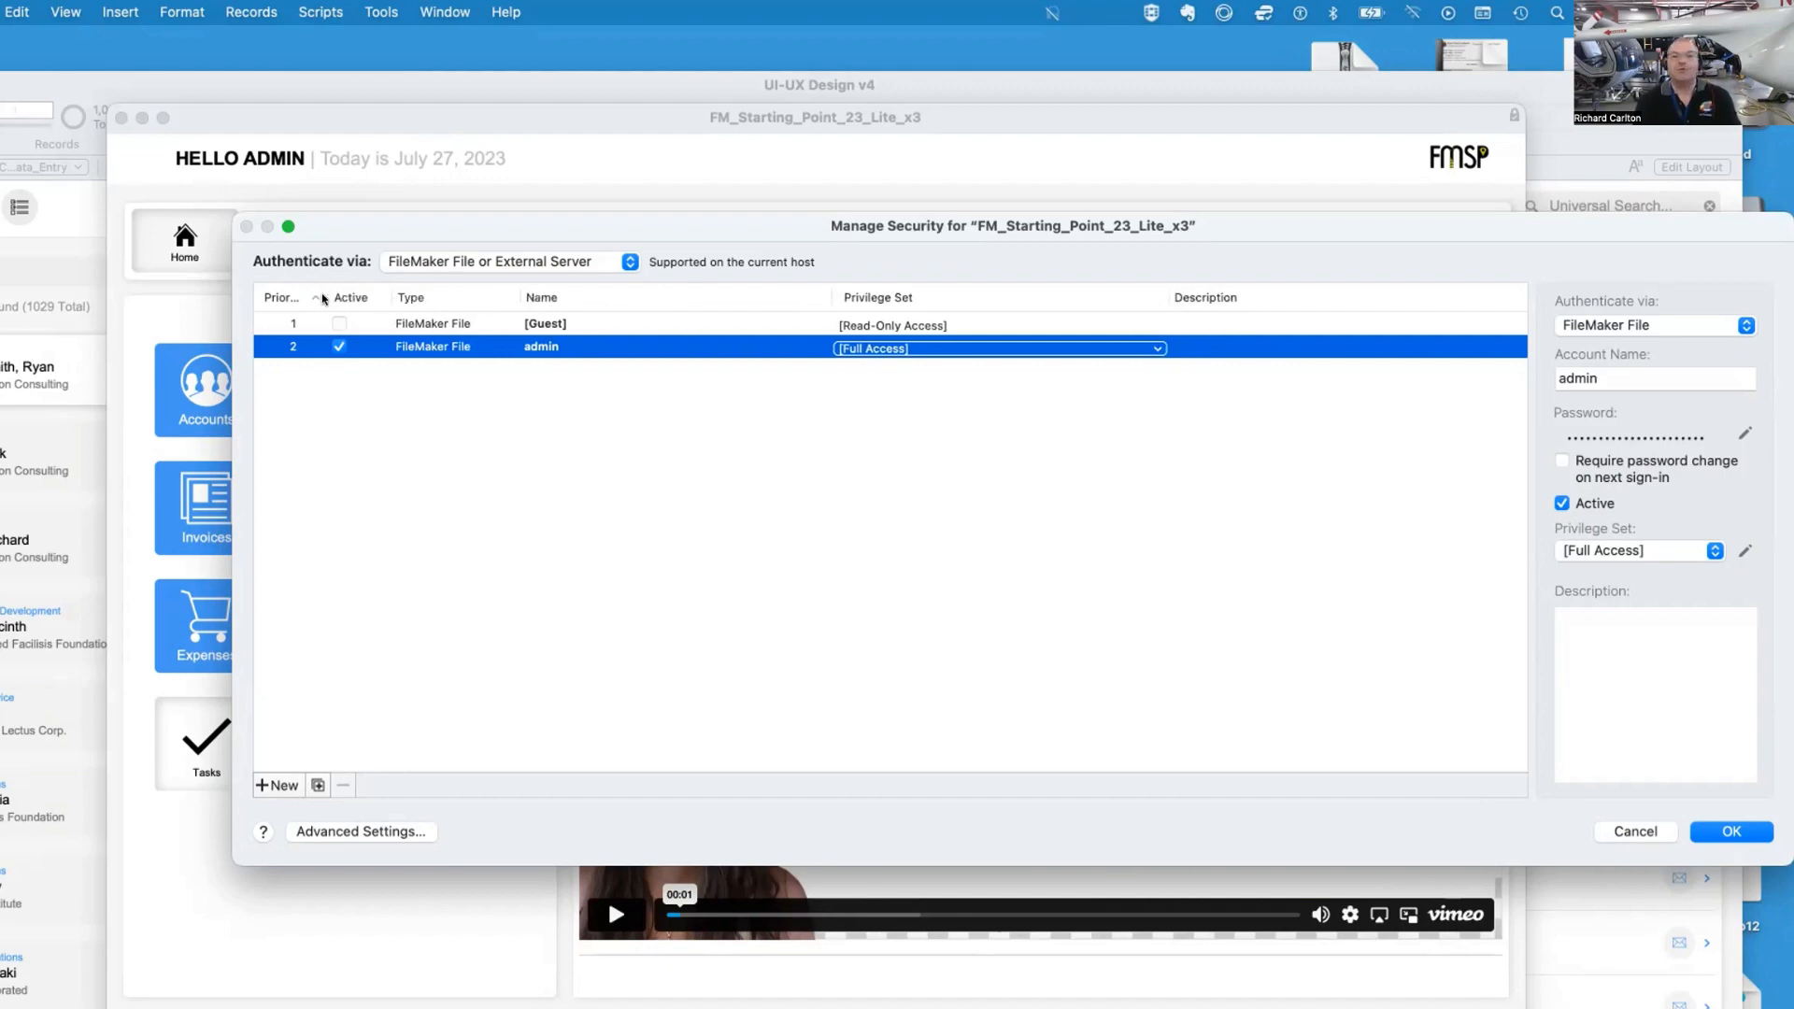
pyautogui.moveTo(321, 297)
pyautogui.mouseDown()
pyautogui.moveTo(383, 298)
pyautogui.moveTo(316, 301)
pyautogui.mouseUp()
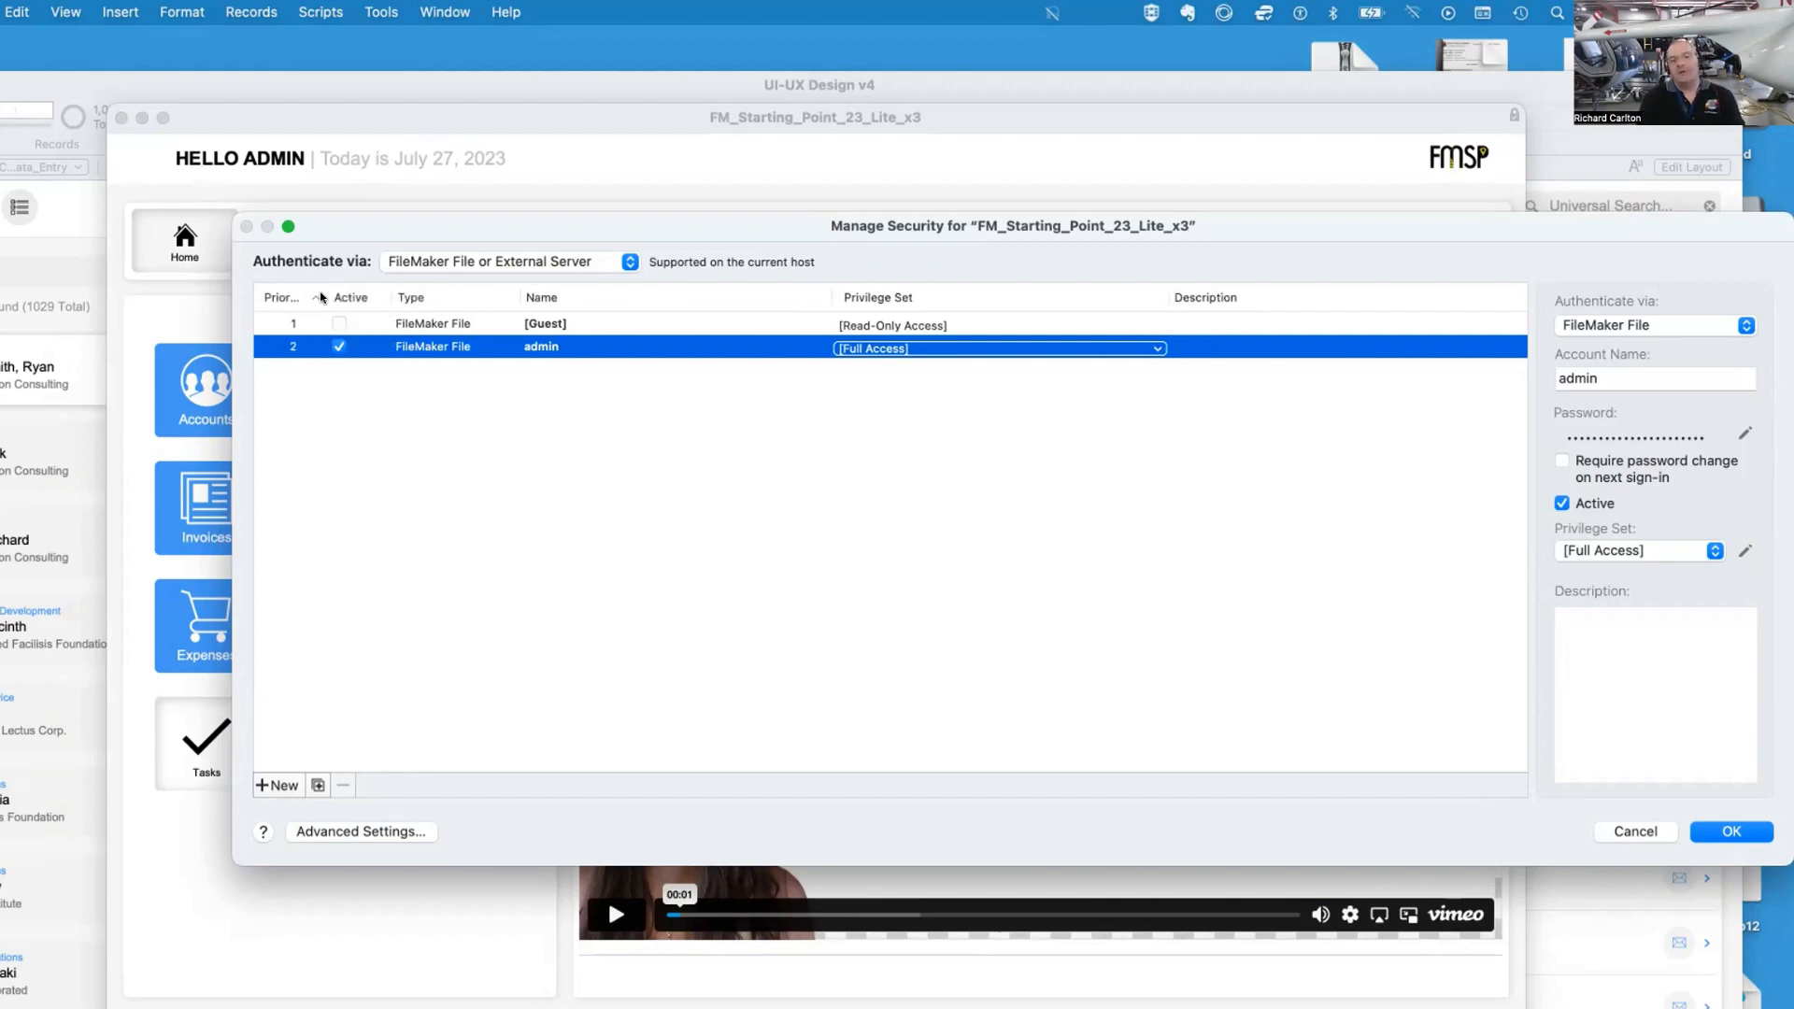
pyautogui.click(321, 298)
pyautogui.click(321, 297)
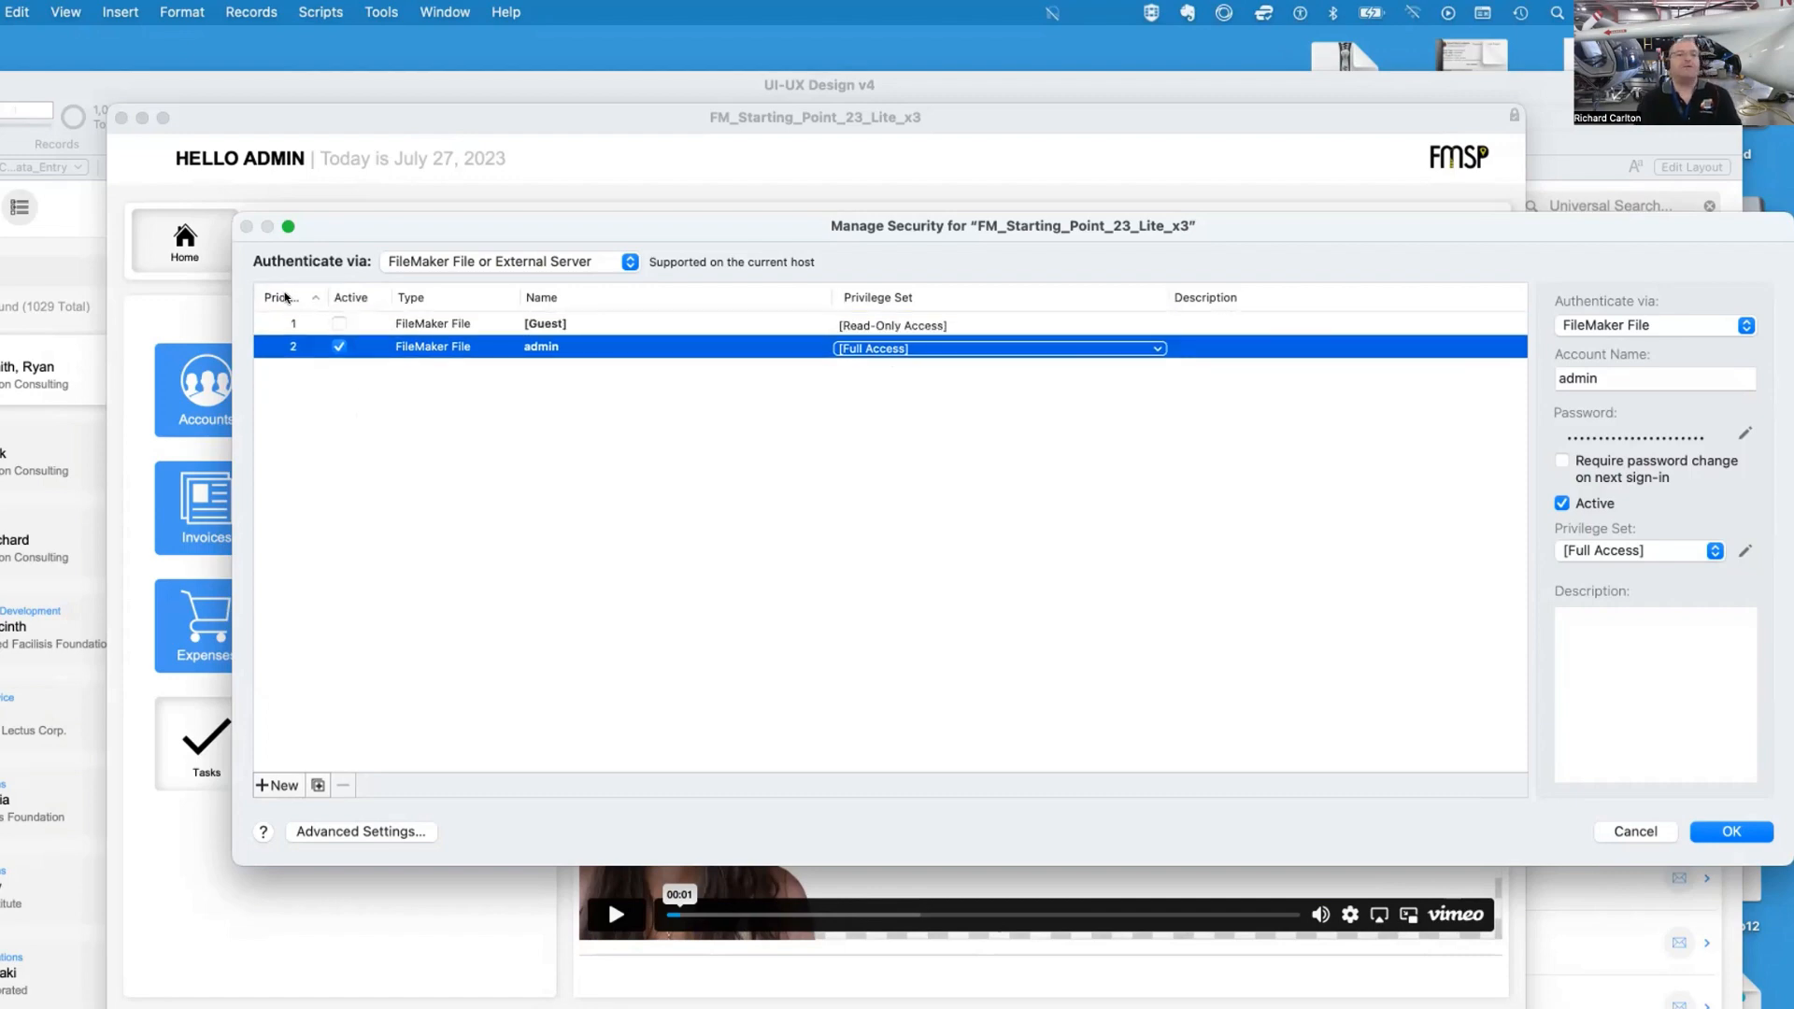
pyautogui.click(286, 297)
pyautogui.click(286, 297)
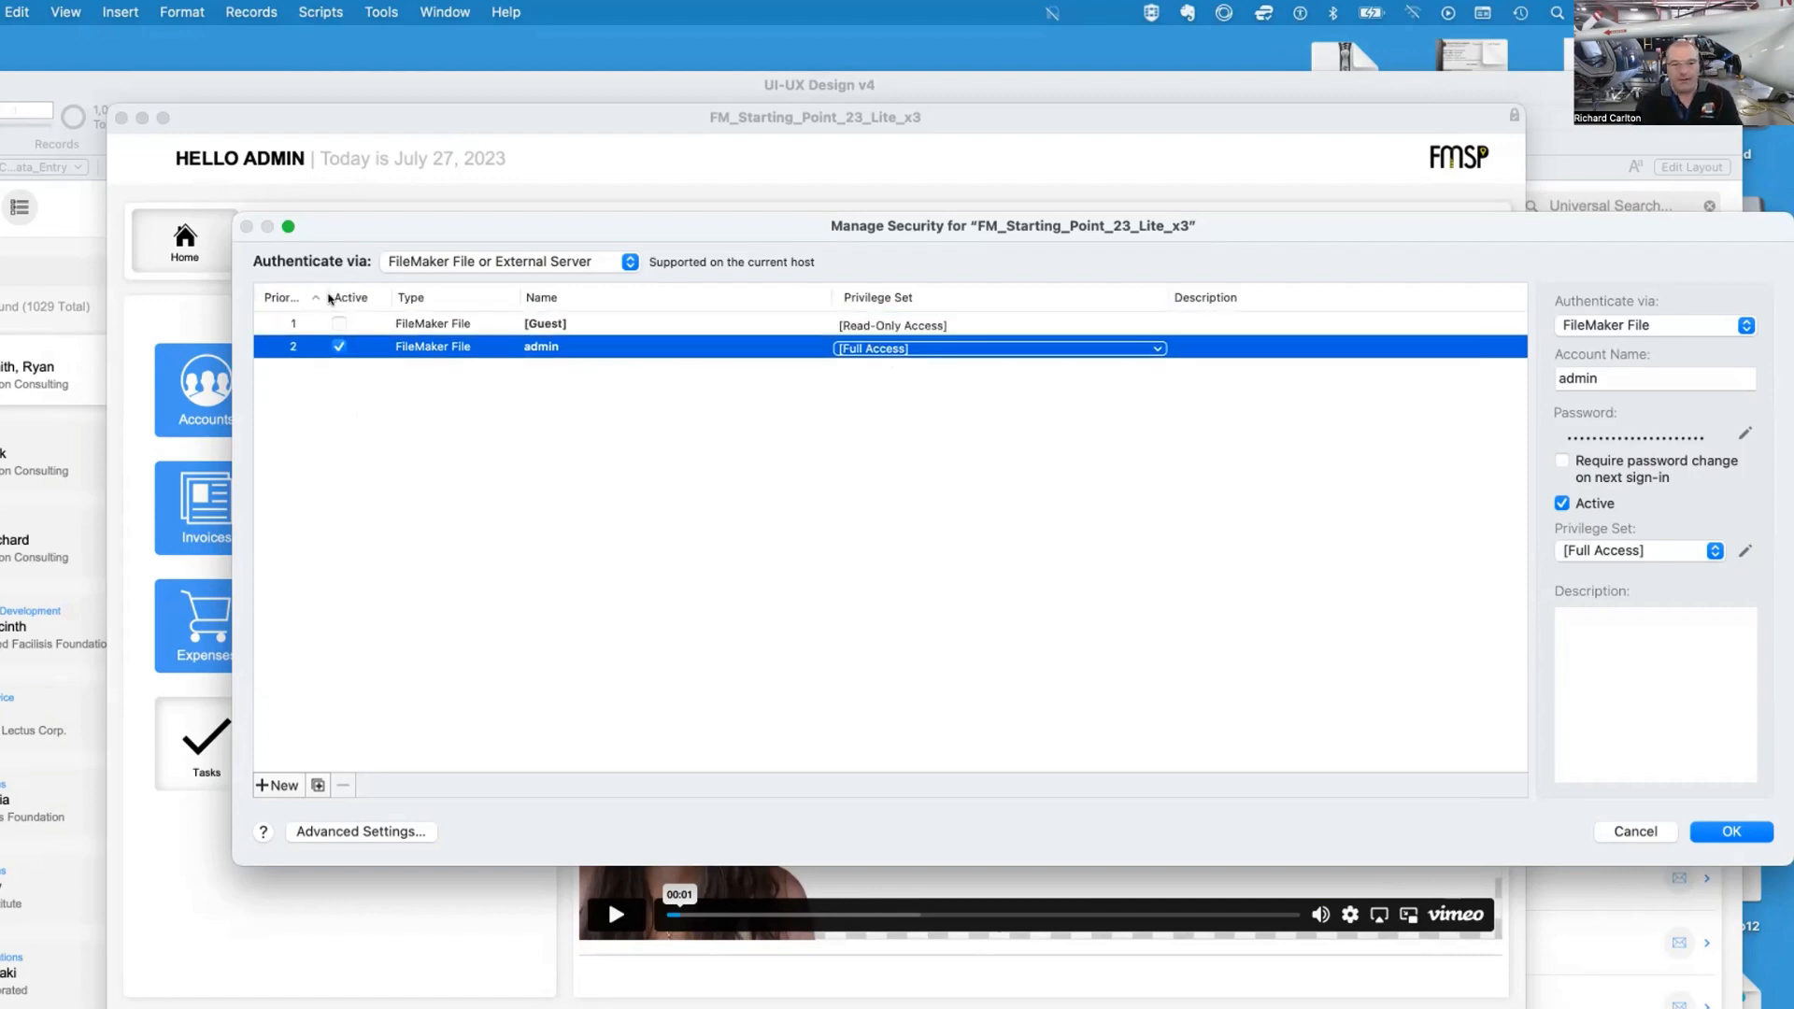
pyautogui.click(305, 398)
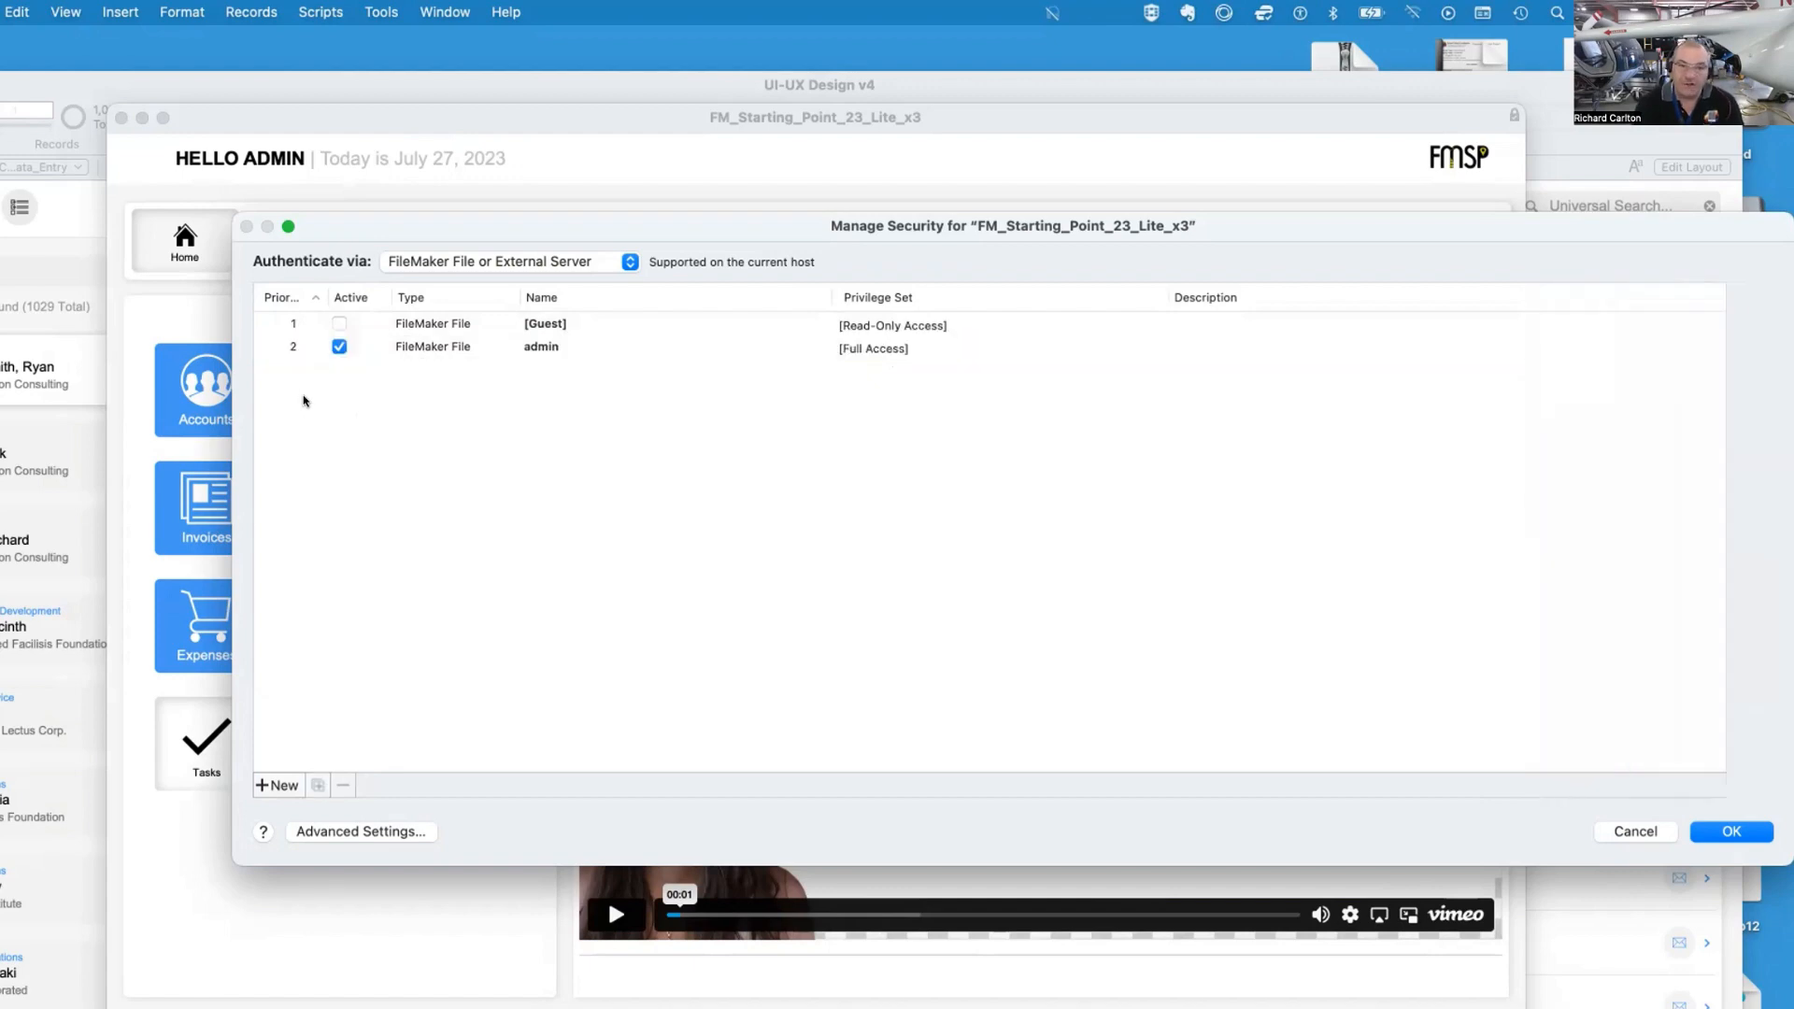
pyautogui.click(566, 325)
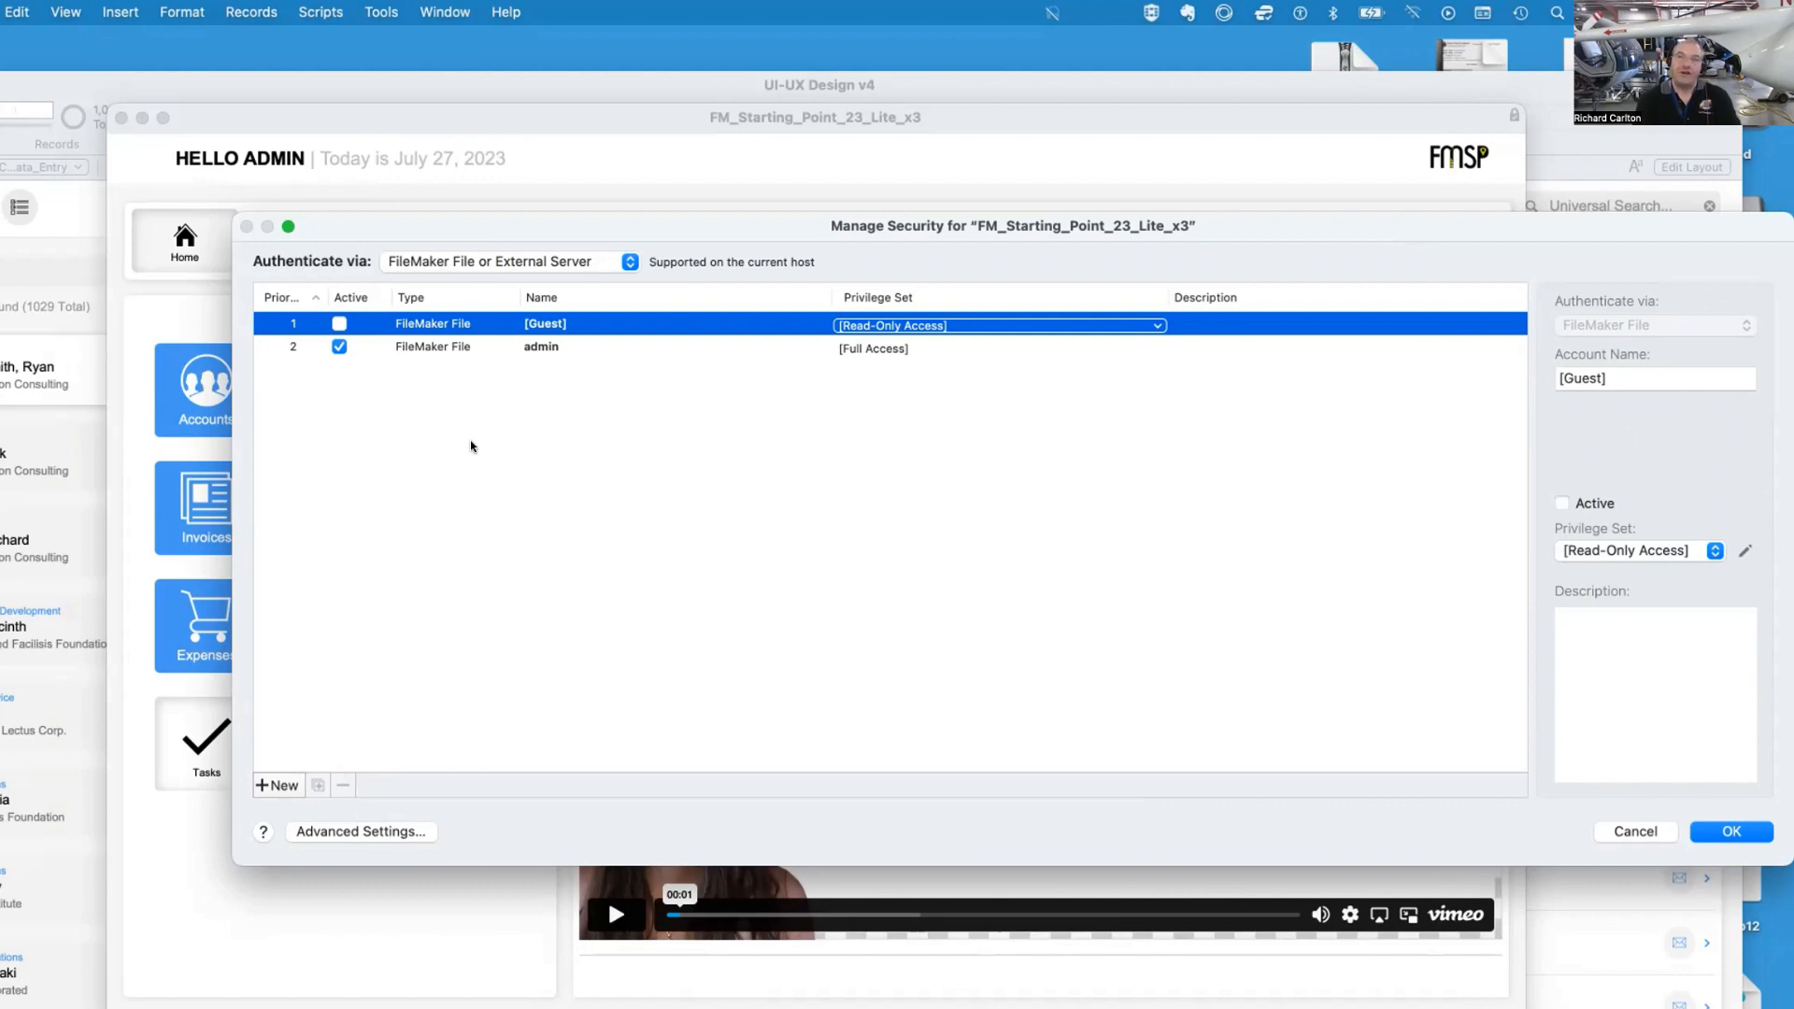
# Create a new account named TEST
pyautogui.moveTo(458, 224)
pyautogui.mouseDown()
pyautogui.moveTo(496, 216)
pyautogui.moveTo(480, 211)
pyautogui.mouseUp()
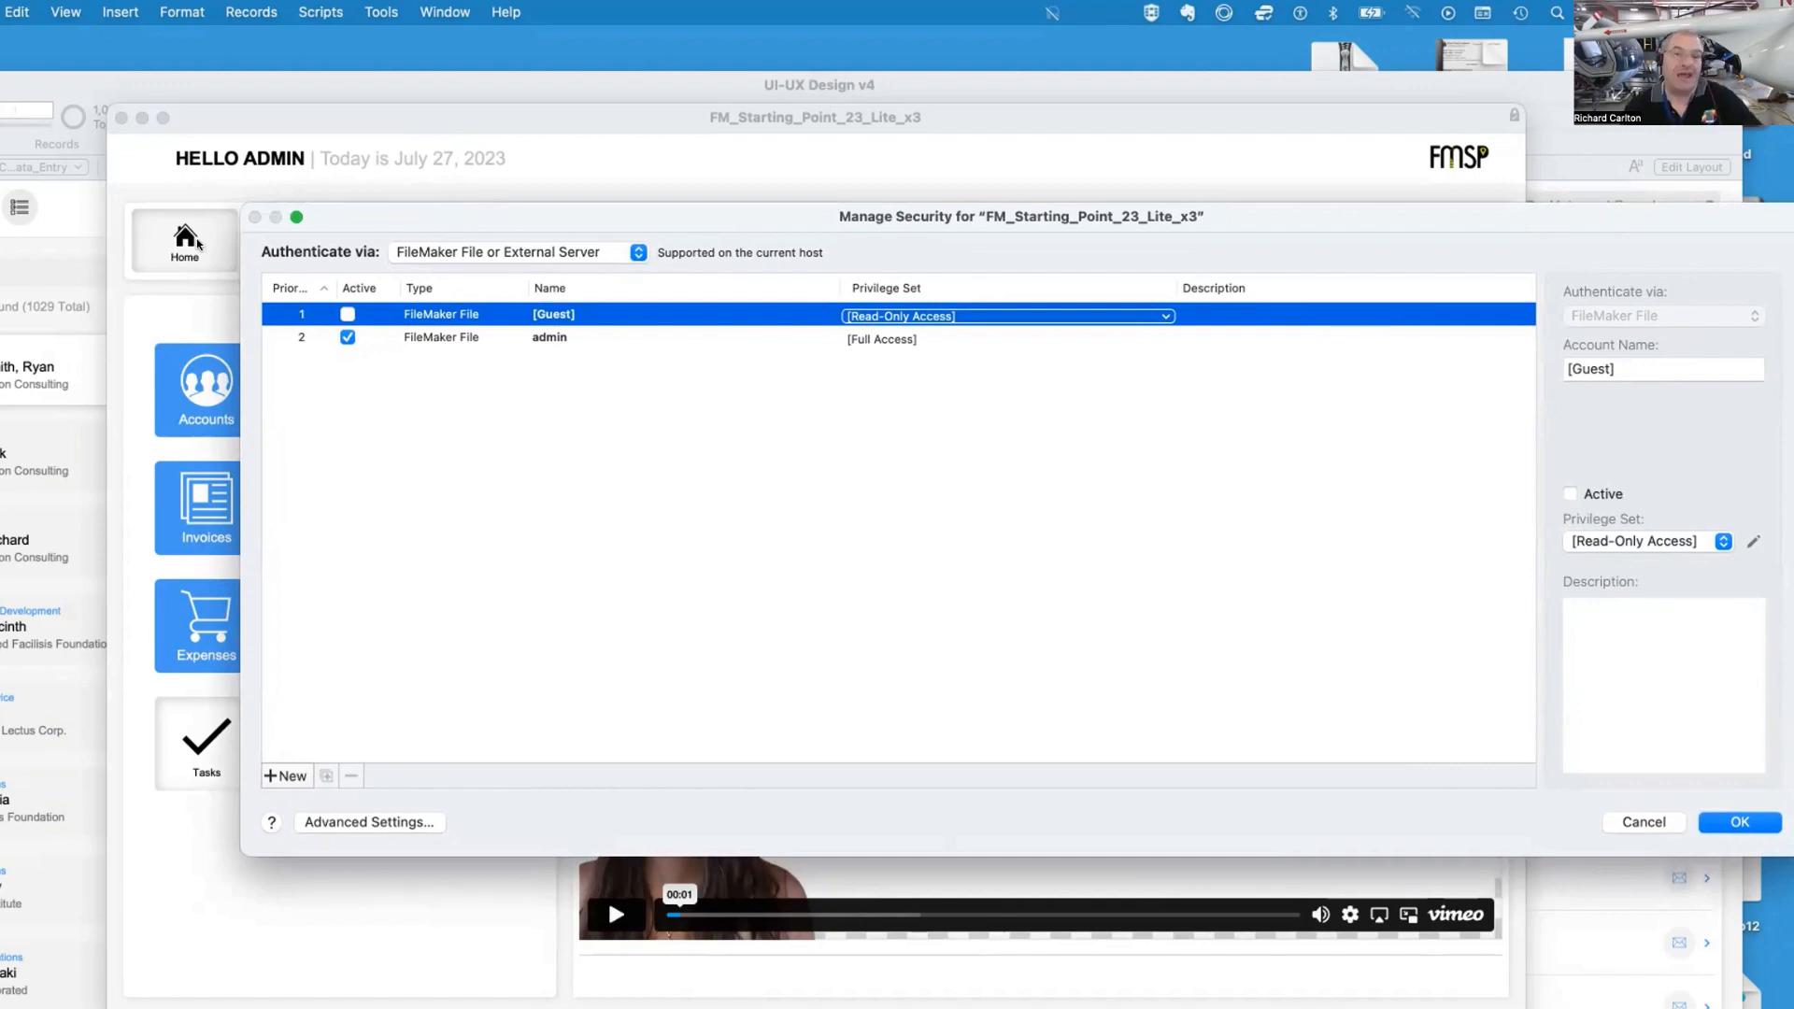
pyautogui.moveTo(232, 243); pyautogui.dragTo(349, 243)
pyautogui.moveTo(457, 216); pyautogui.dragTo(352, 215)
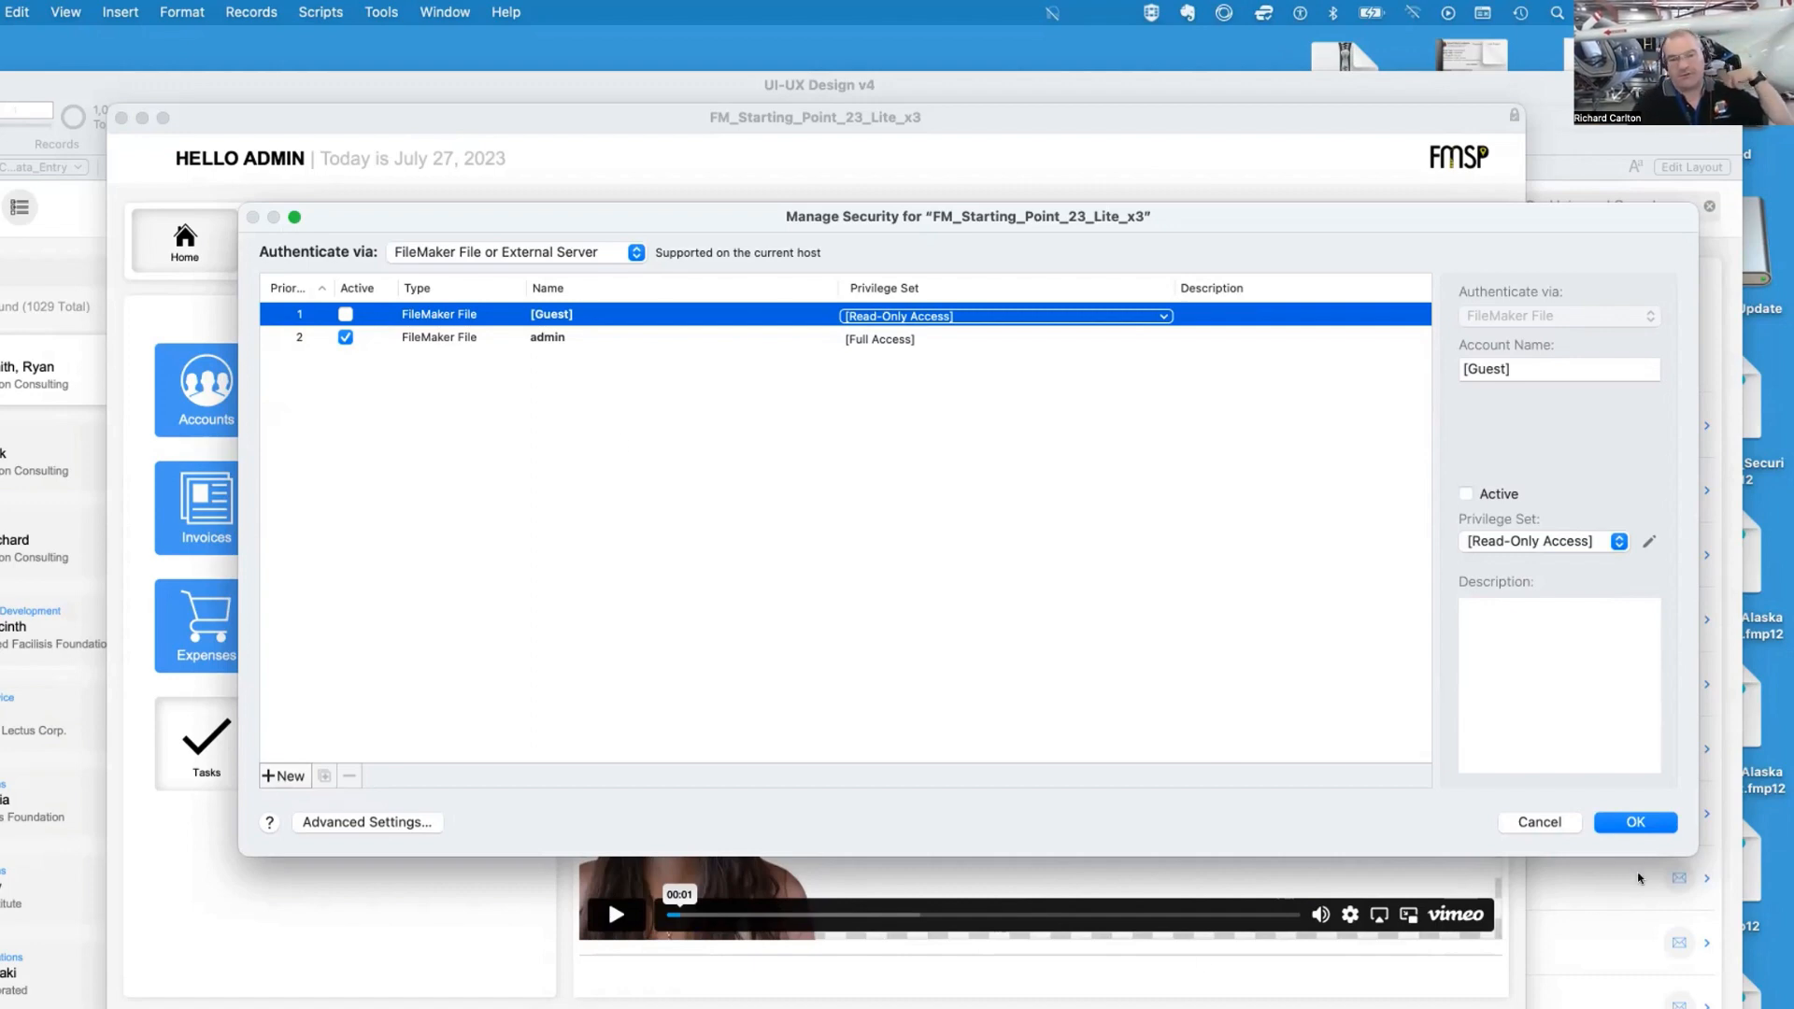
pyautogui.click(283, 776)
pyautogui.write('TEST')
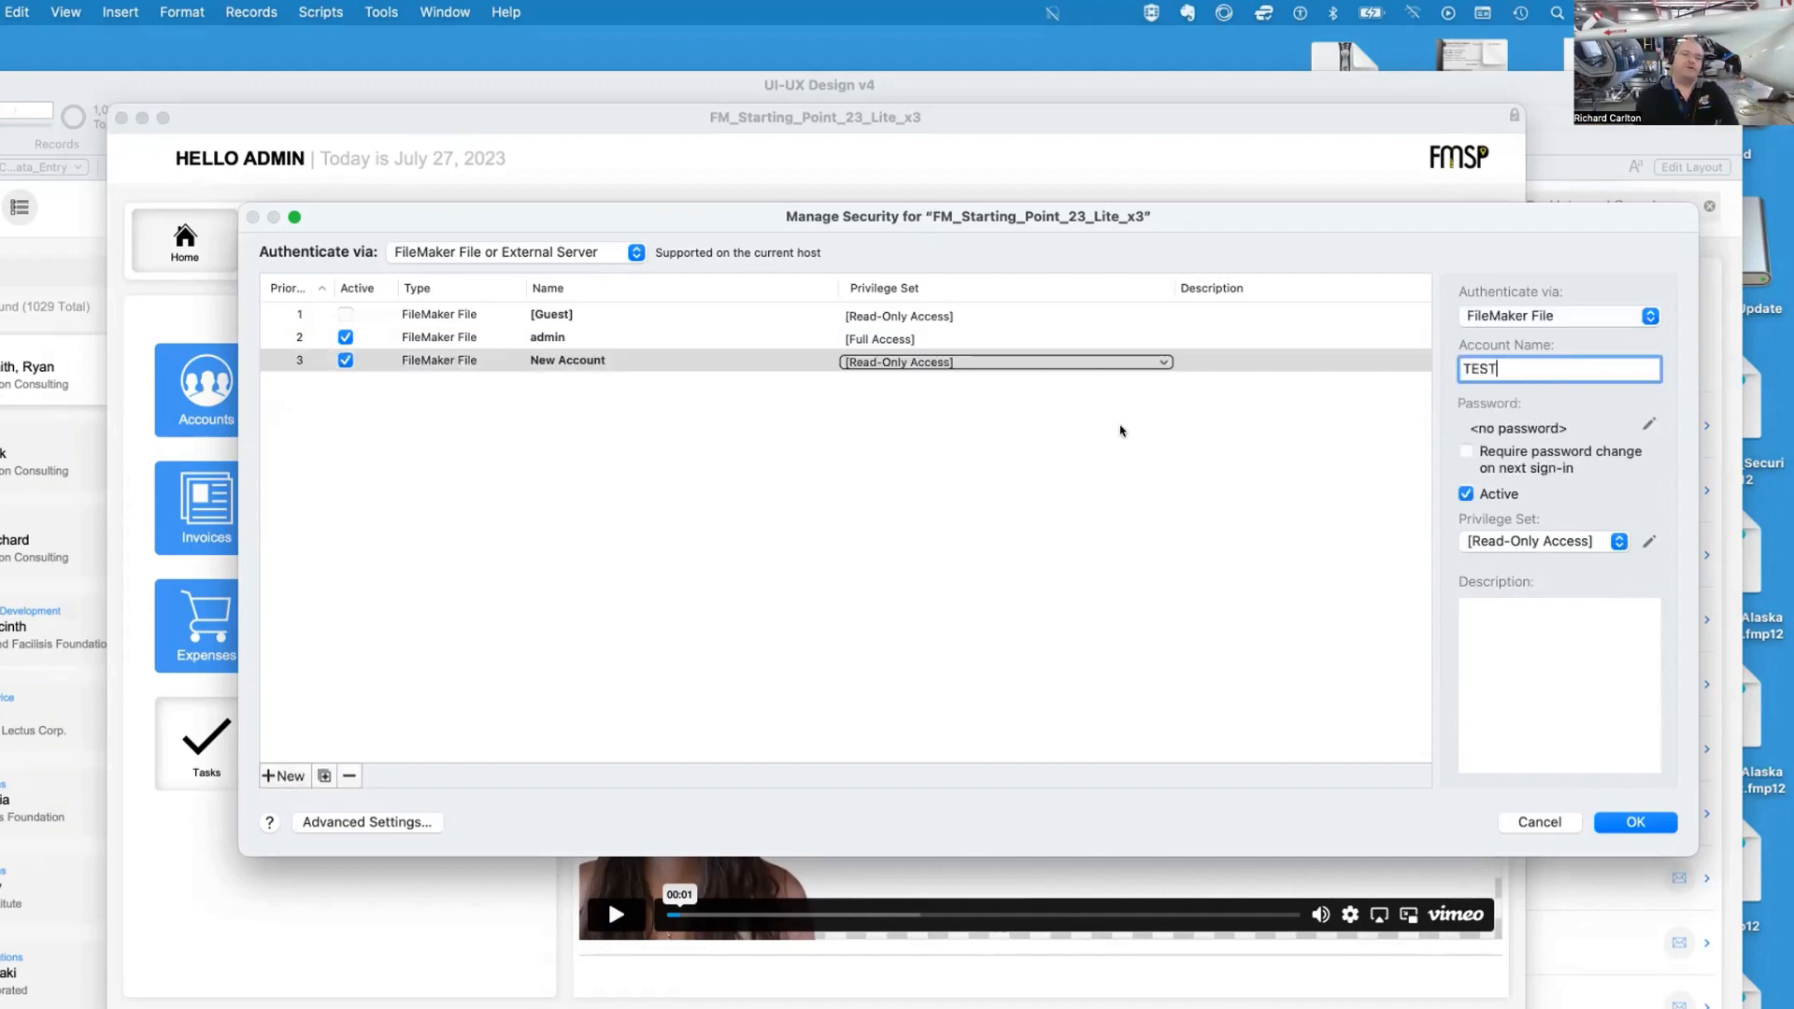
# Edit the Data Entry Only Copy privilege set with custom record privileges, setting Delete to no for EXS_Expenses
pyautogui.click(354, 826)
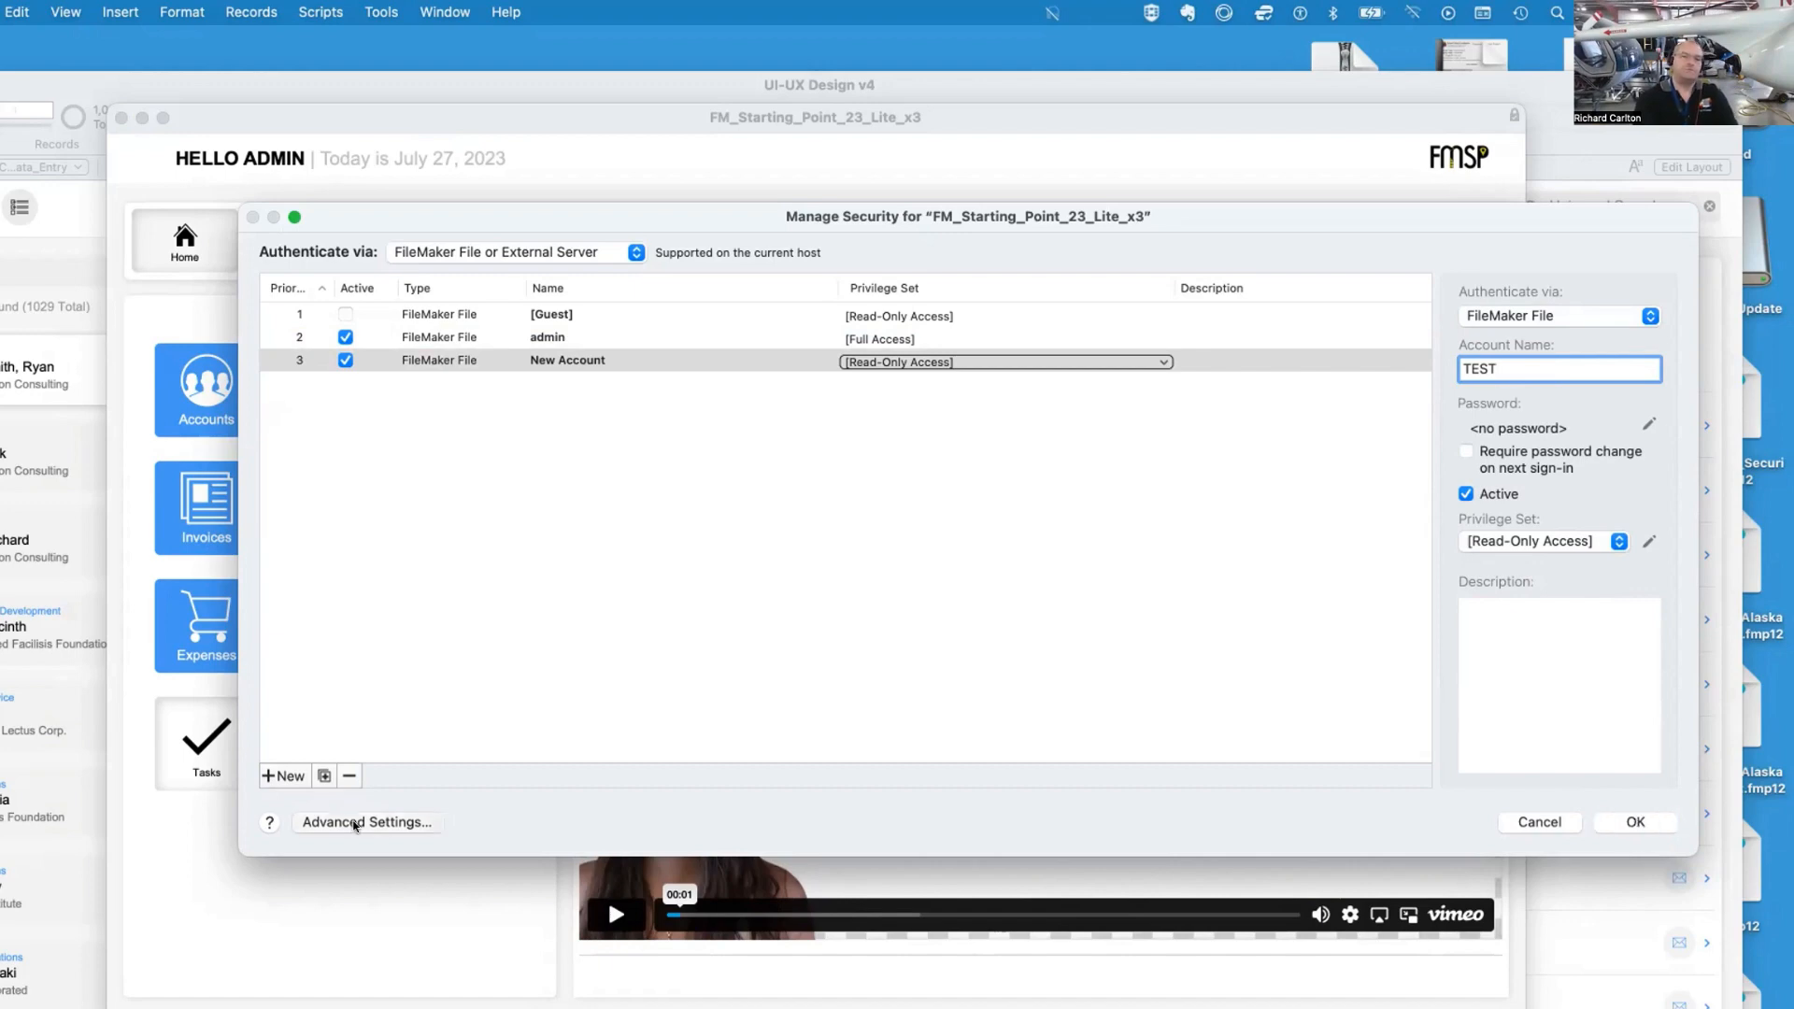
pyautogui.click(482, 477)
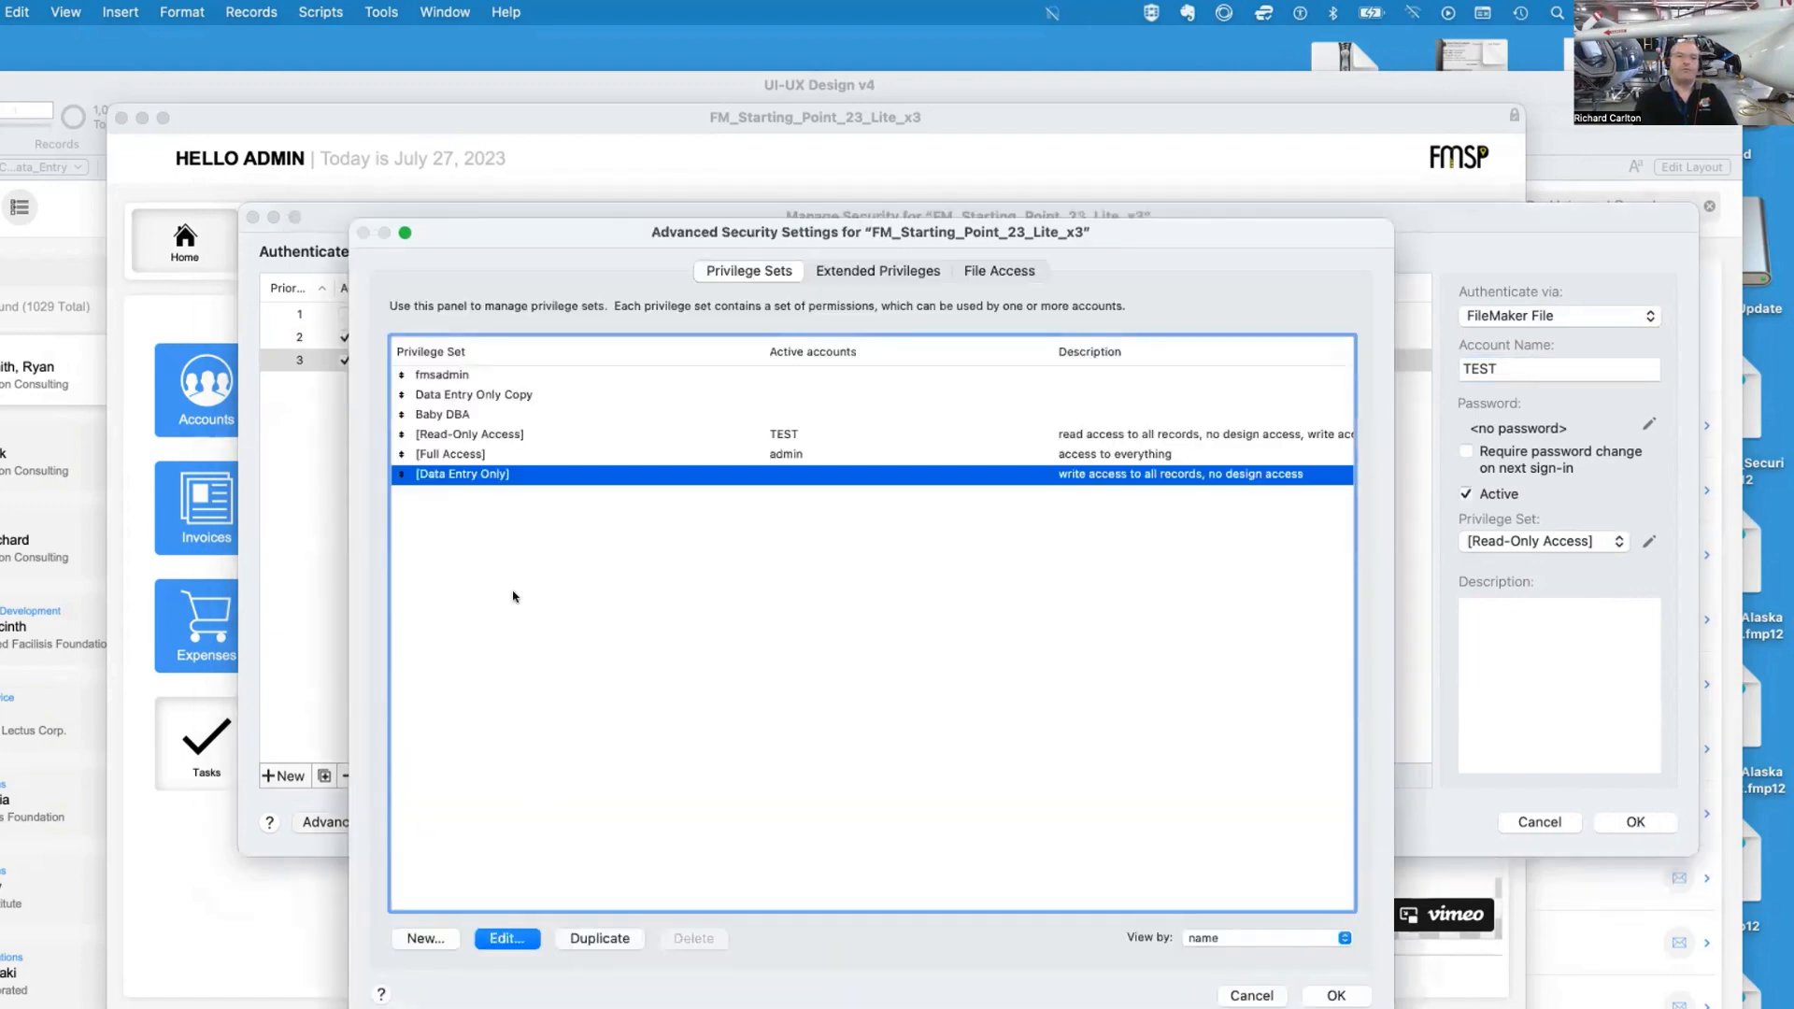
pyautogui.click(486, 397)
pyautogui.press('Return')
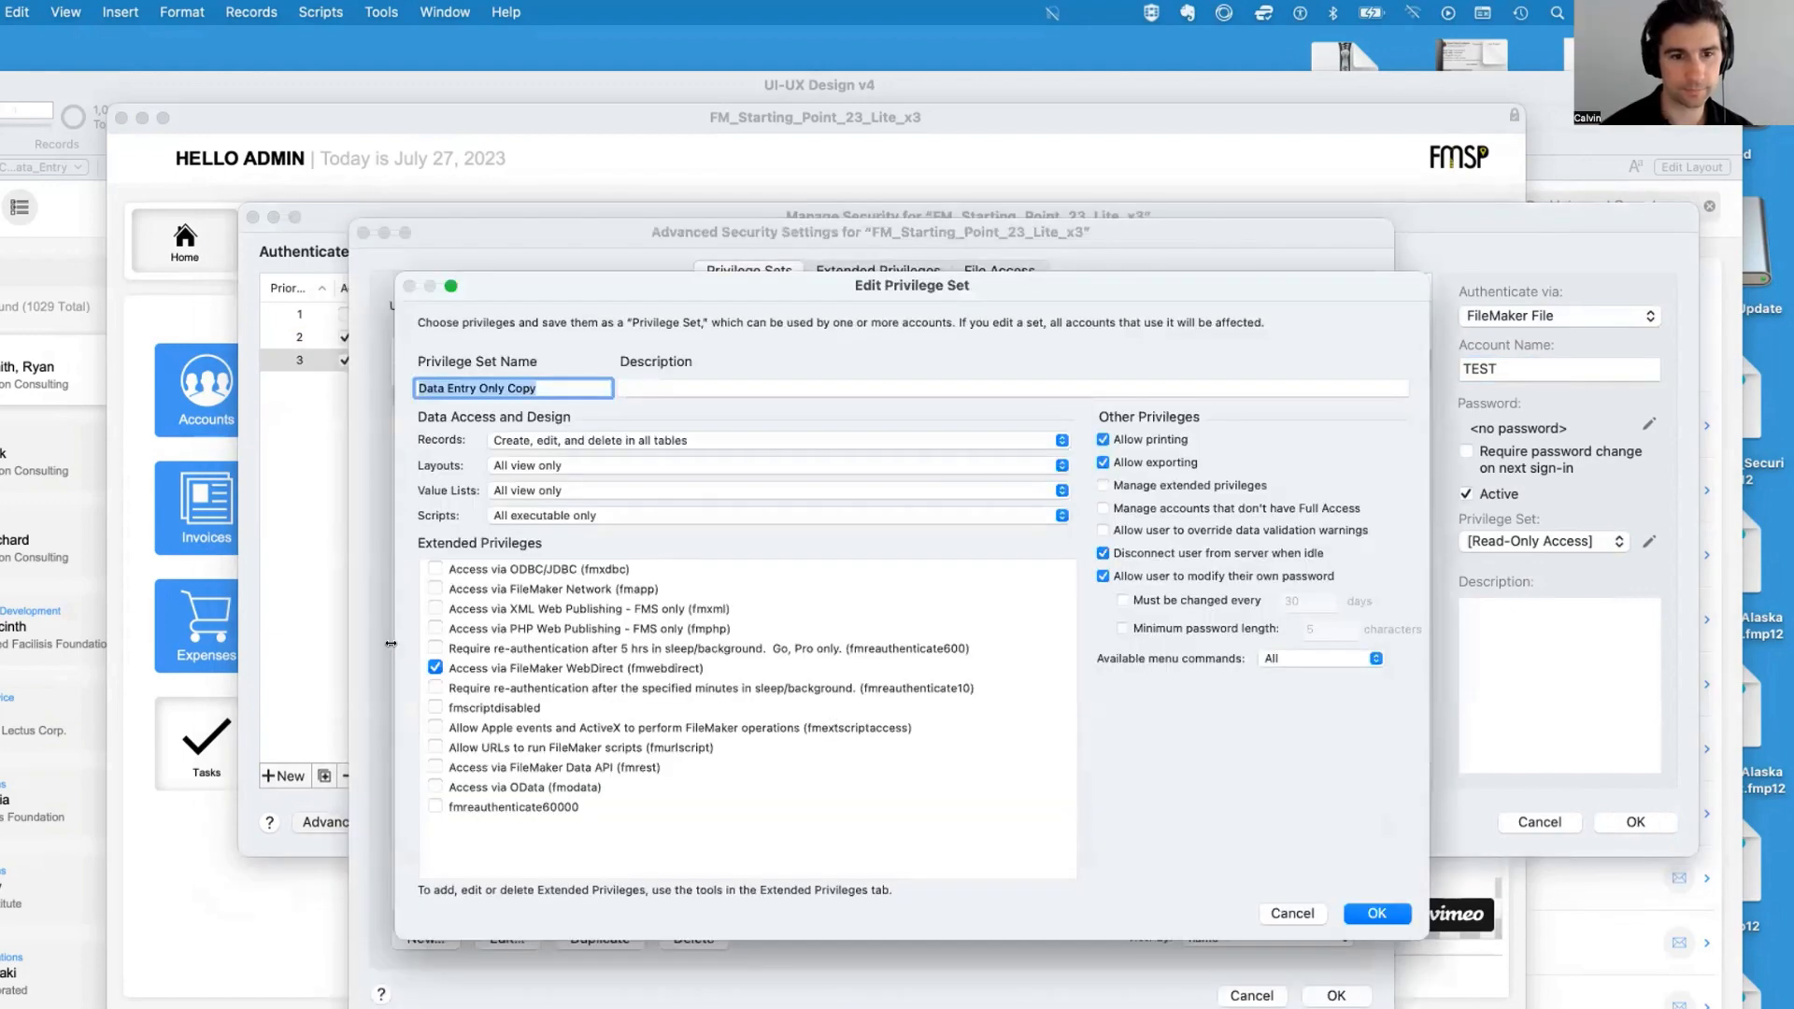
pyautogui.click(562, 379)
pyautogui.doubleClick(561, 376)
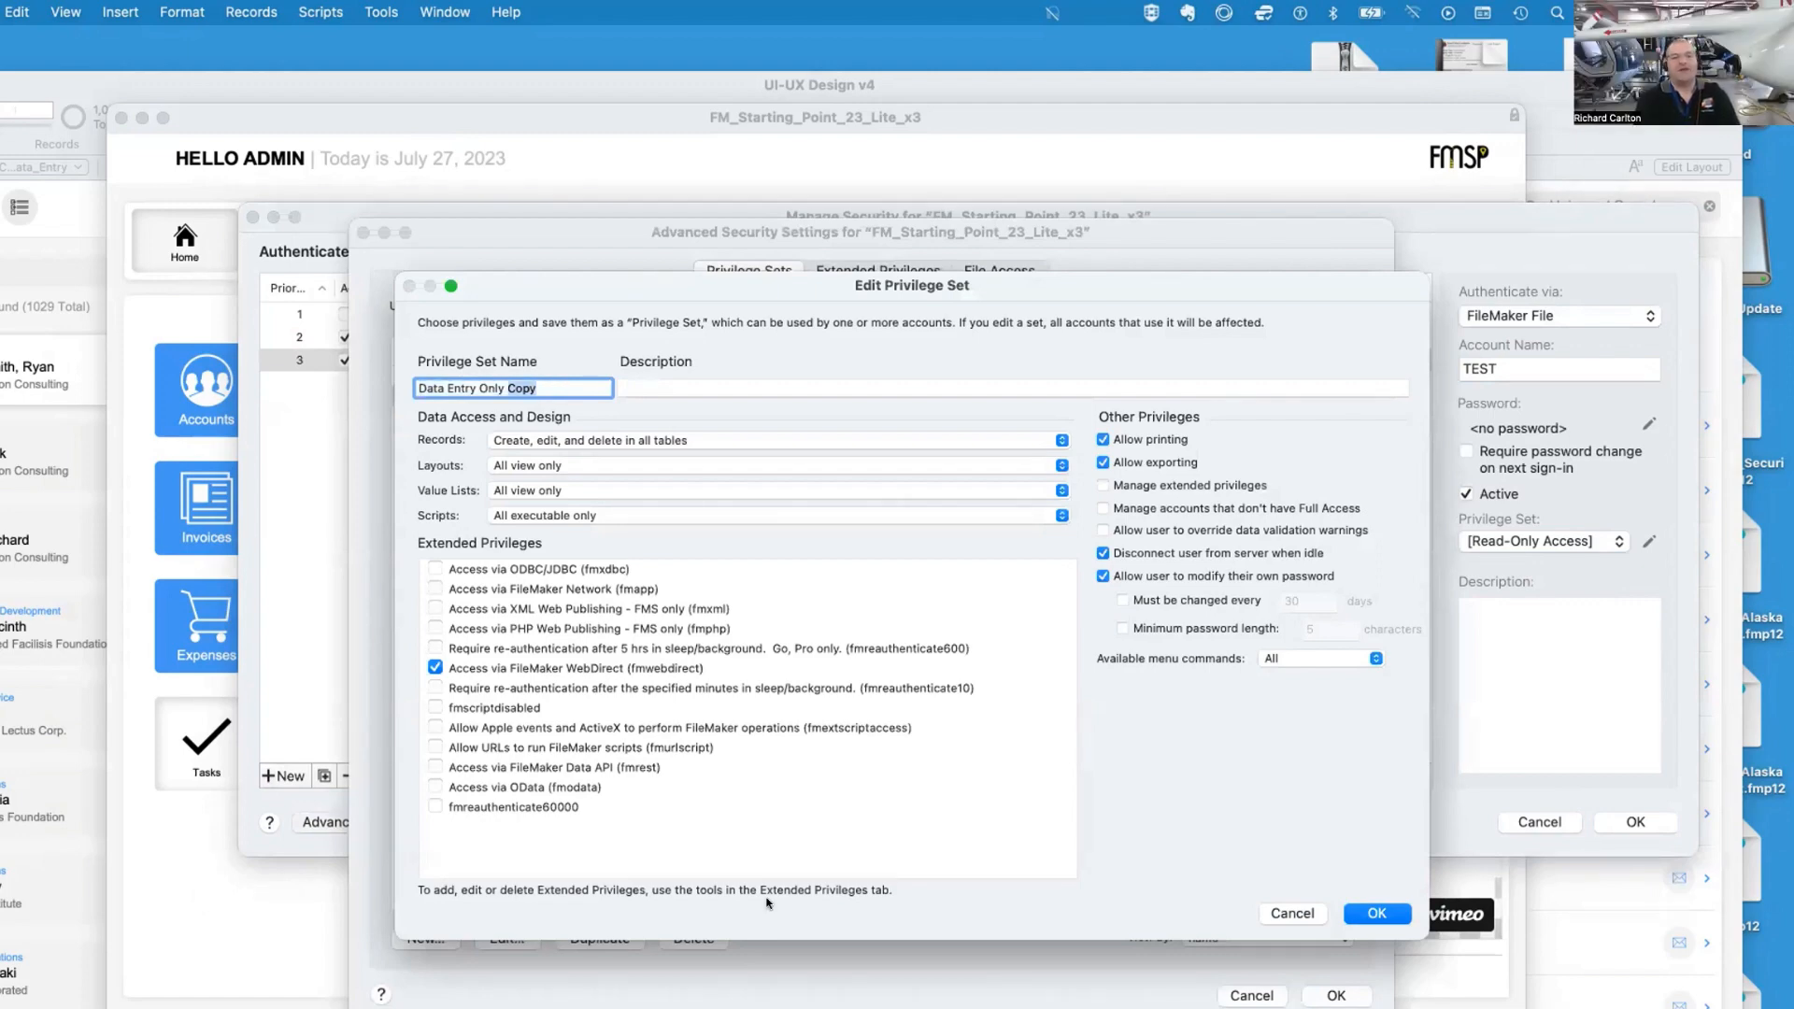
pyautogui.click(519, 442)
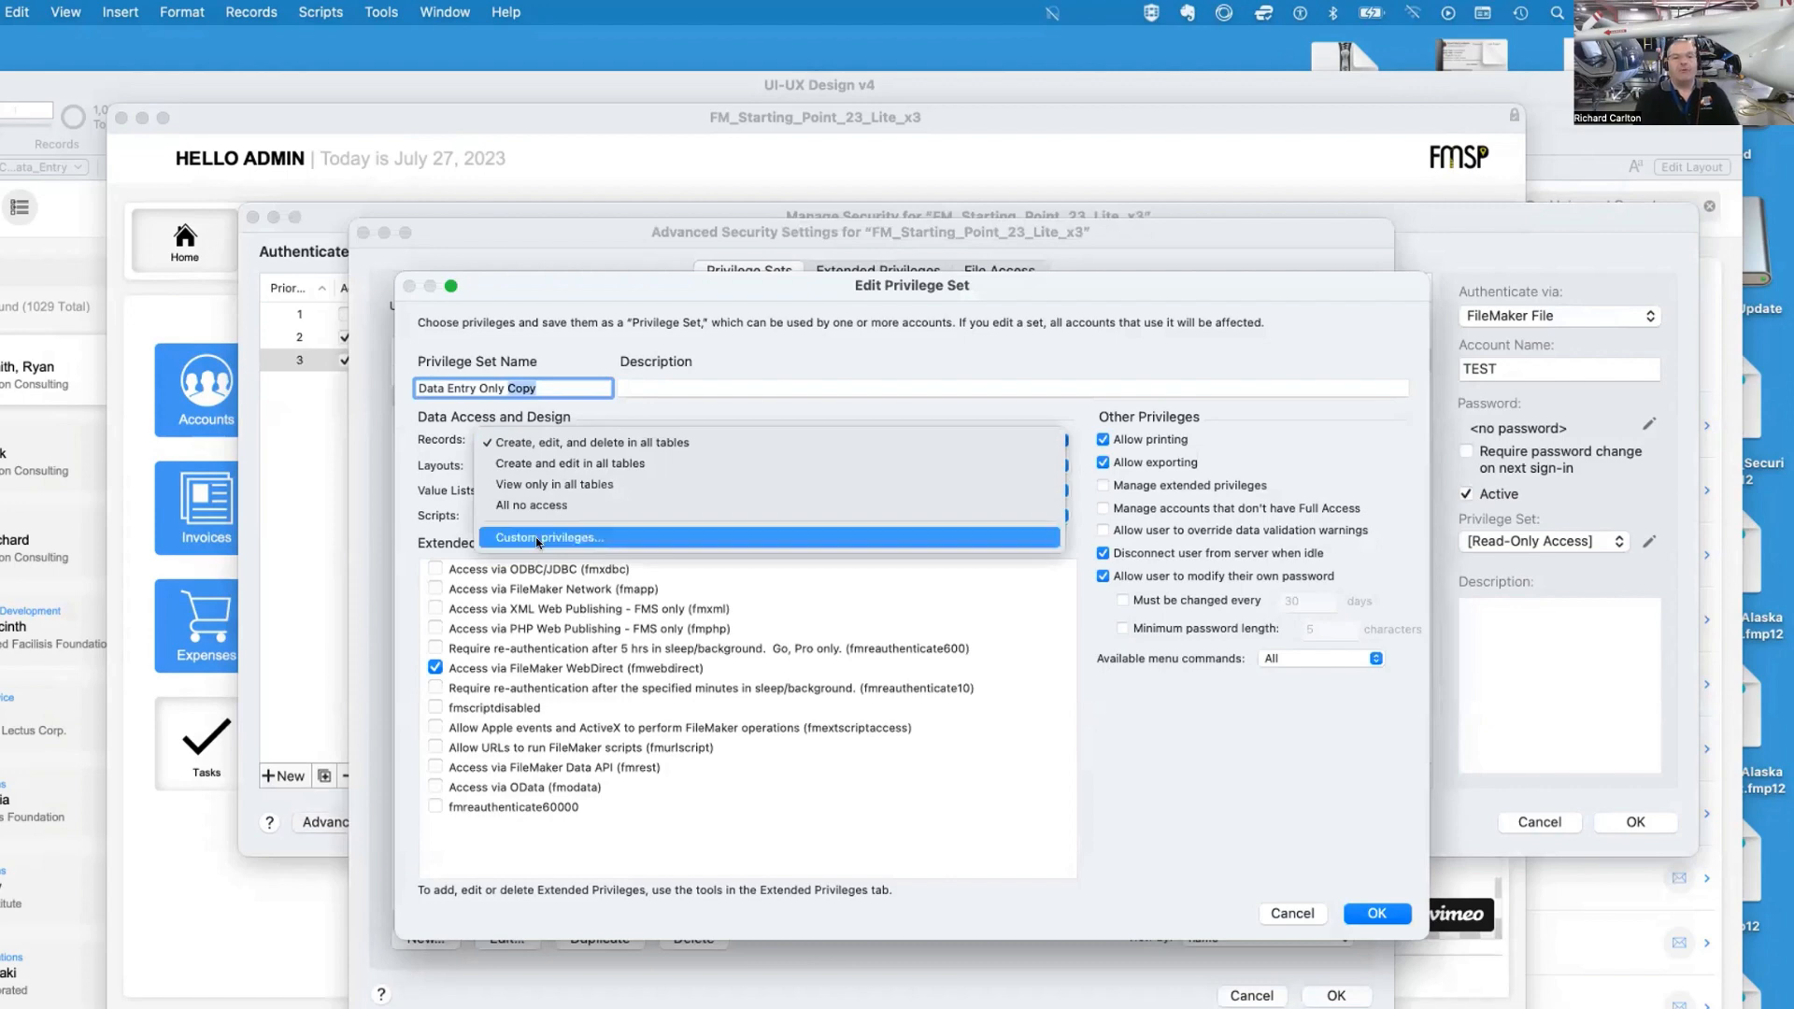
pyautogui.click(538, 540)
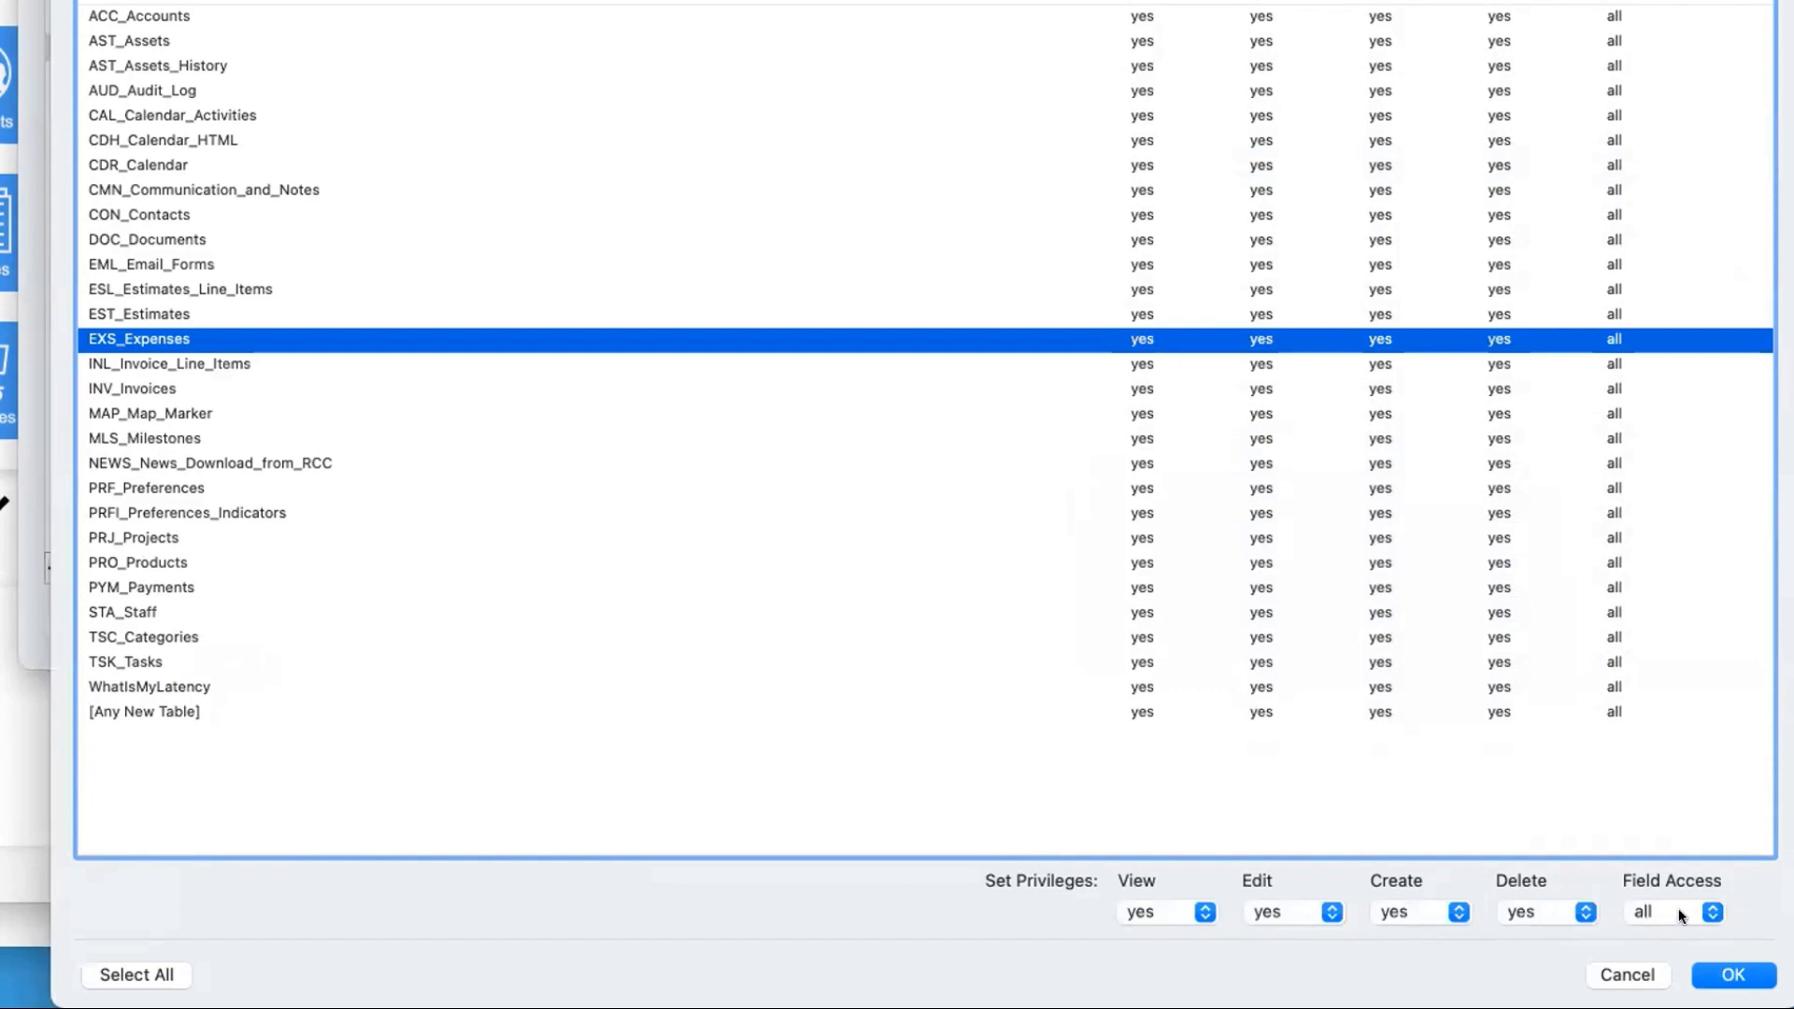
pyautogui.click(1555, 916)
pyautogui.click(1534, 976)
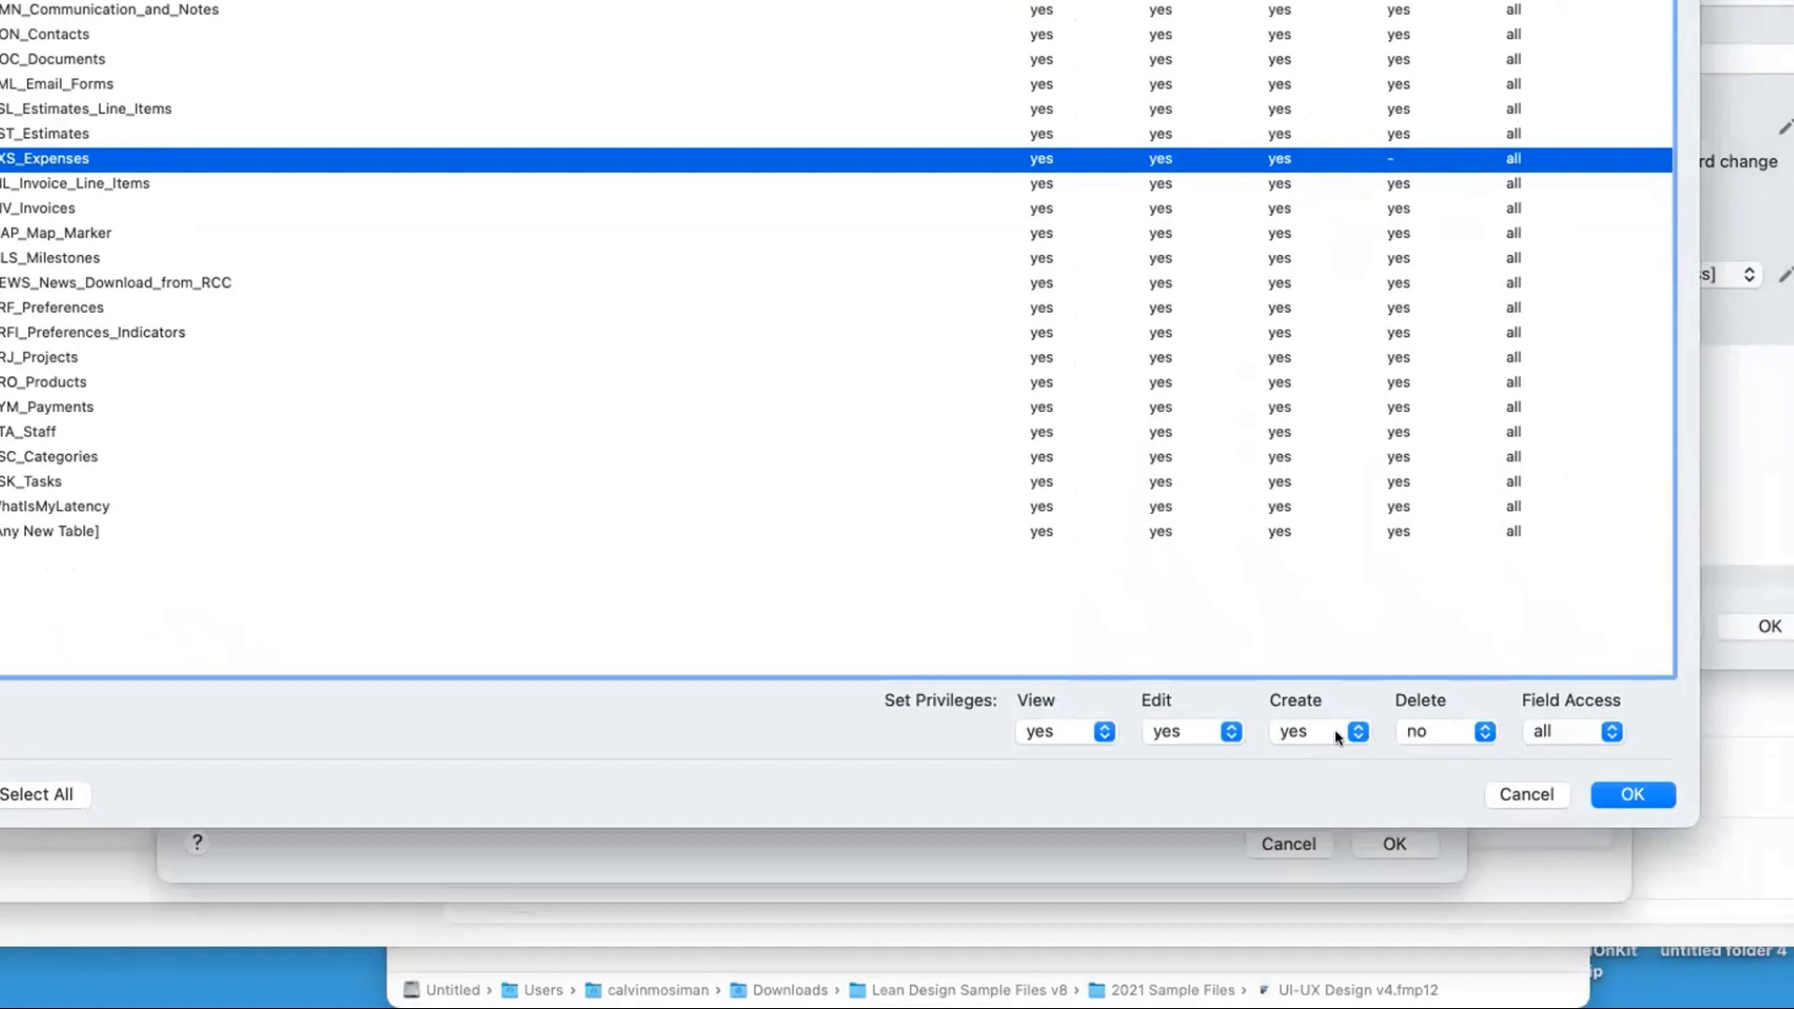
pyautogui.click(1309, 732)
pyautogui.click(1418, 736)
pyautogui.click(1430, 733)
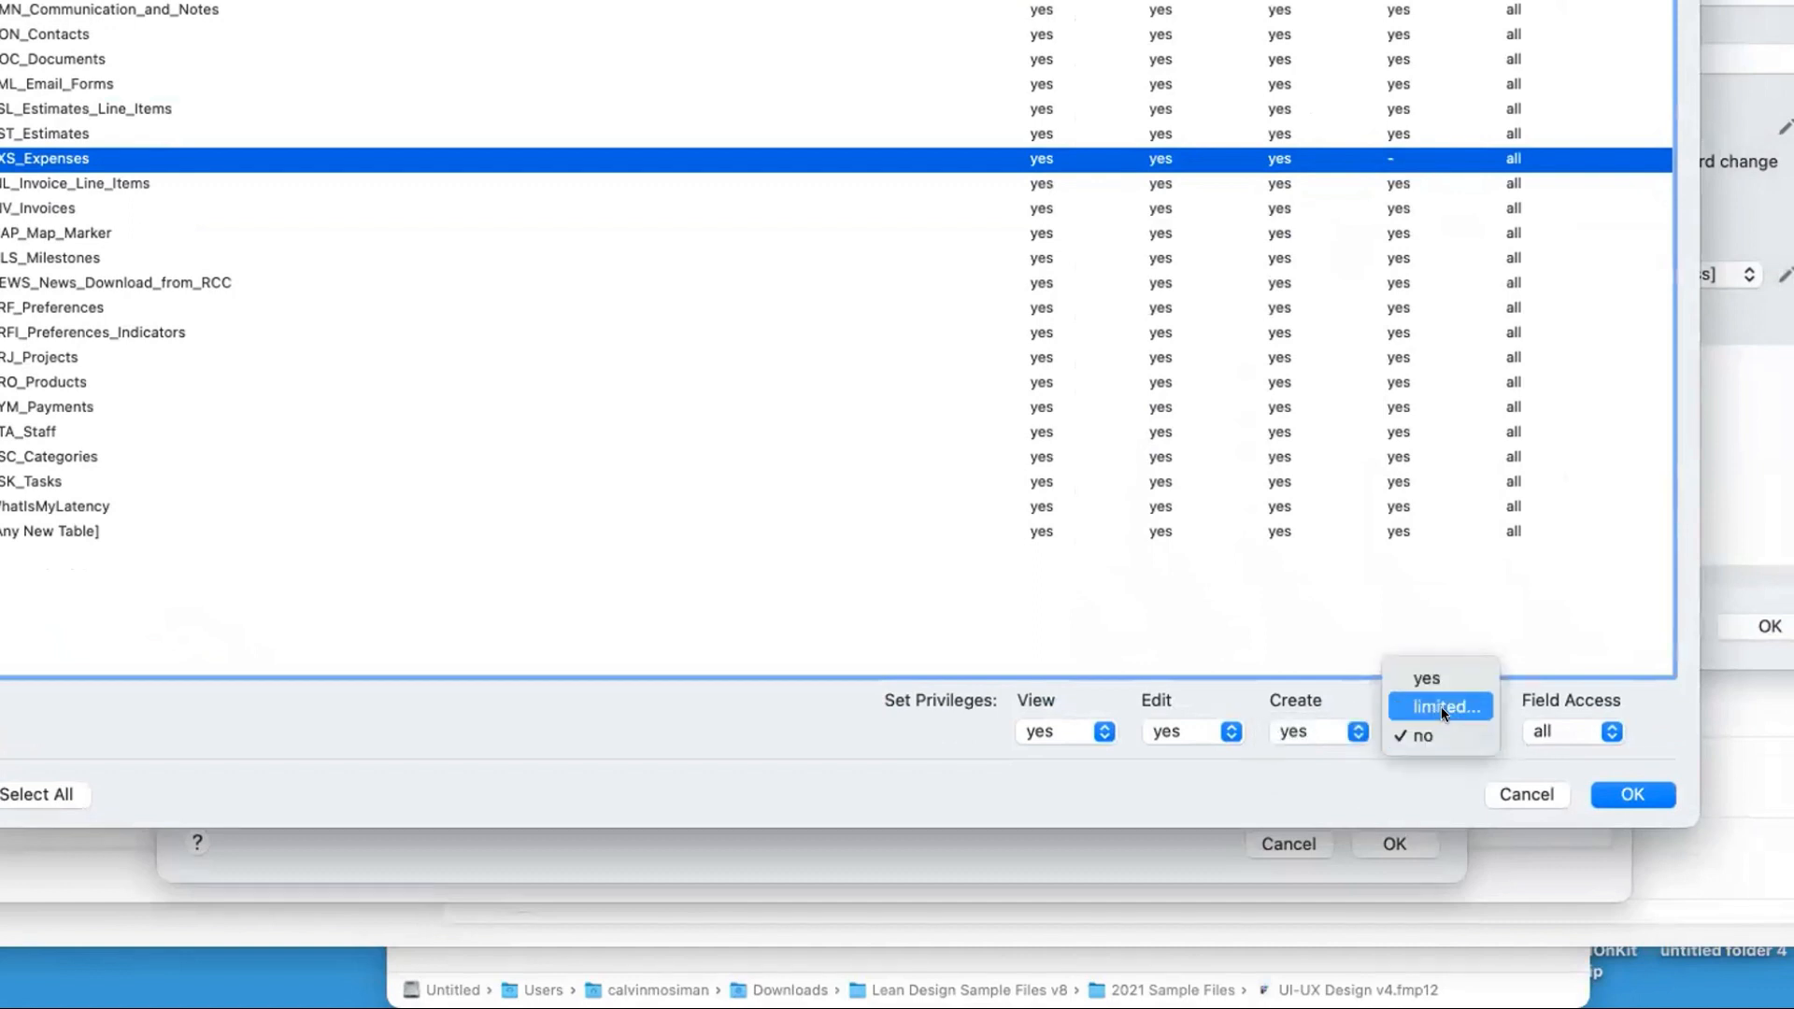
pyautogui.click(1441, 706)
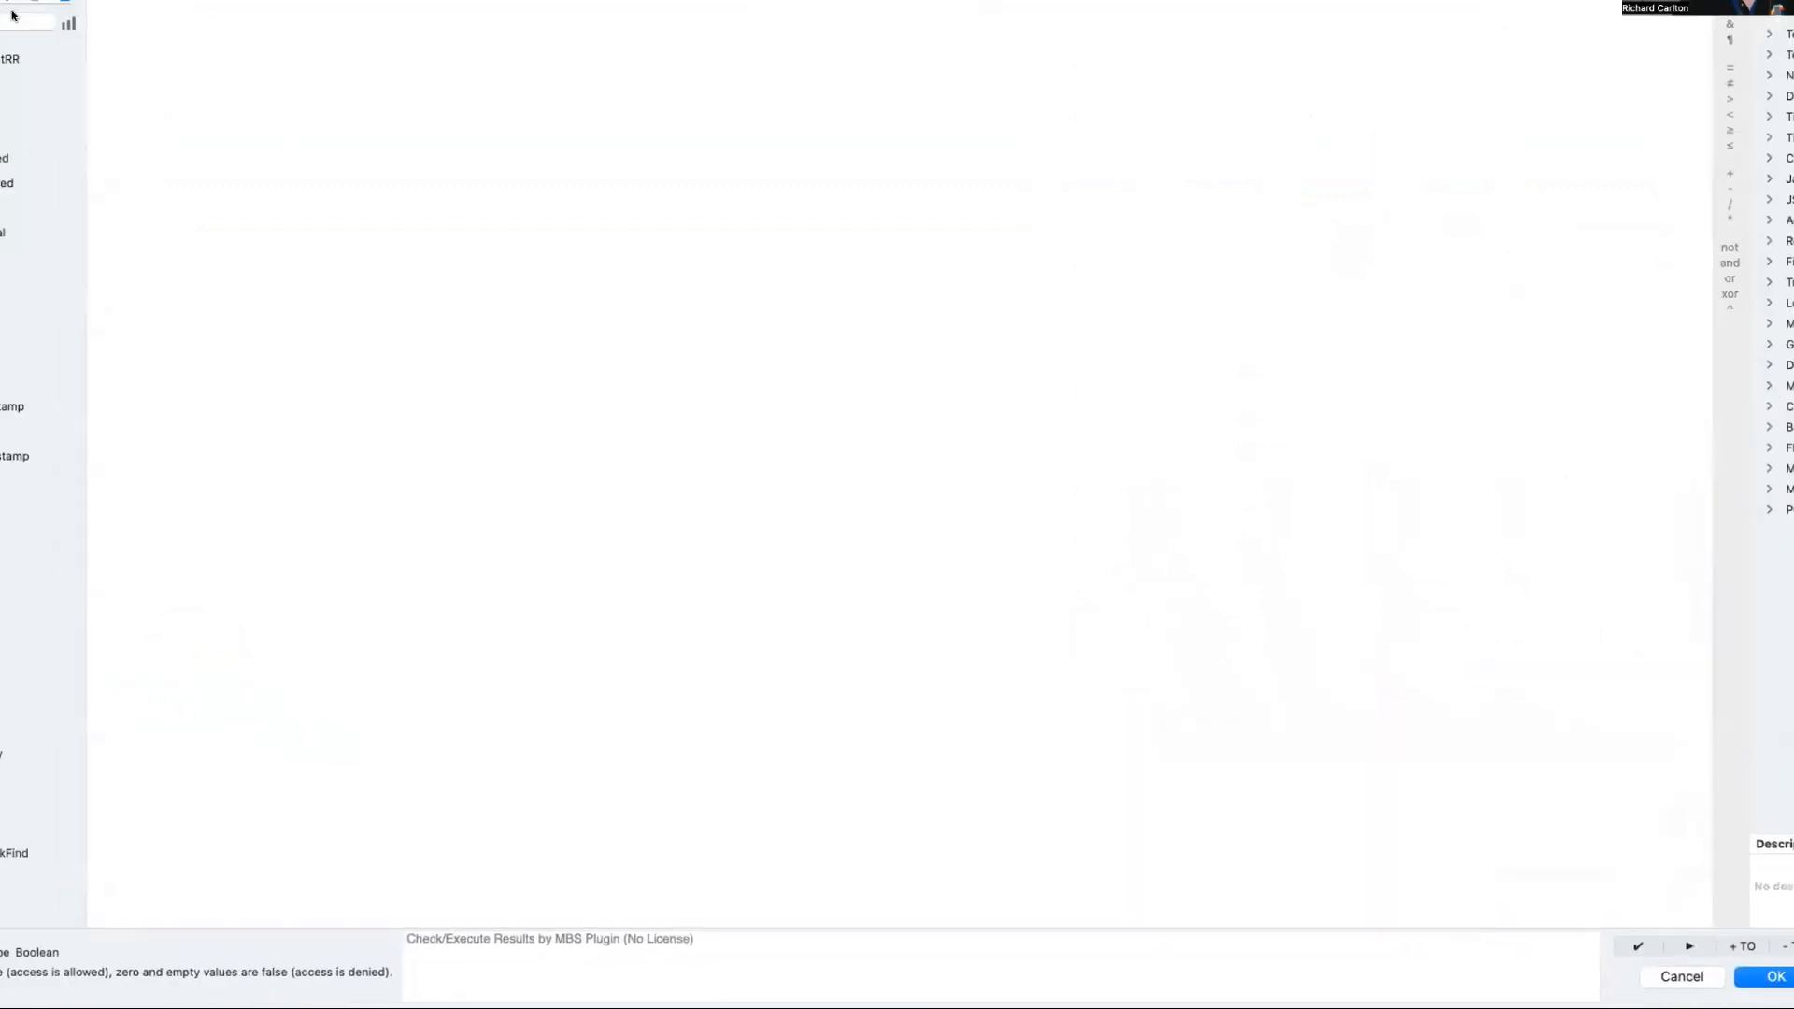
pyautogui.moveTo(7, 19); pyautogui.dragTo(981, 378)
pyautogui.moveTo(1142, 391); pyautogui.dragTo(665, 194)
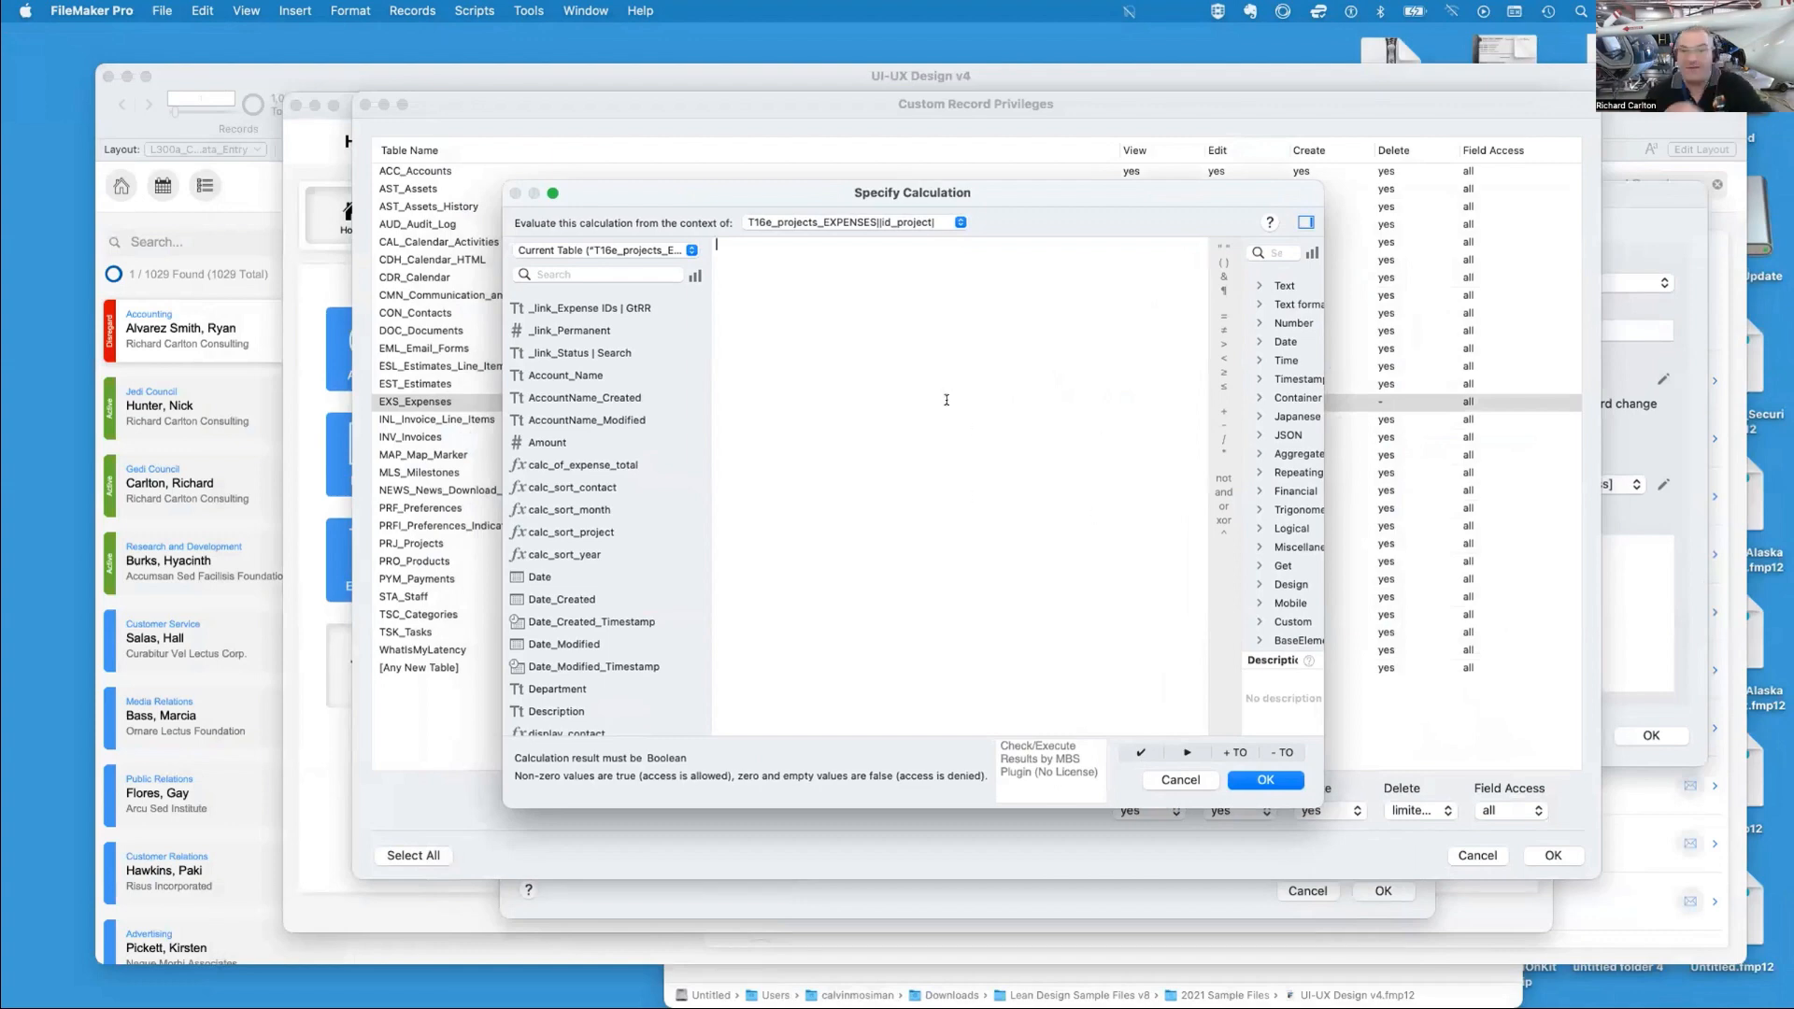
pyautogui.click(1180, 779)
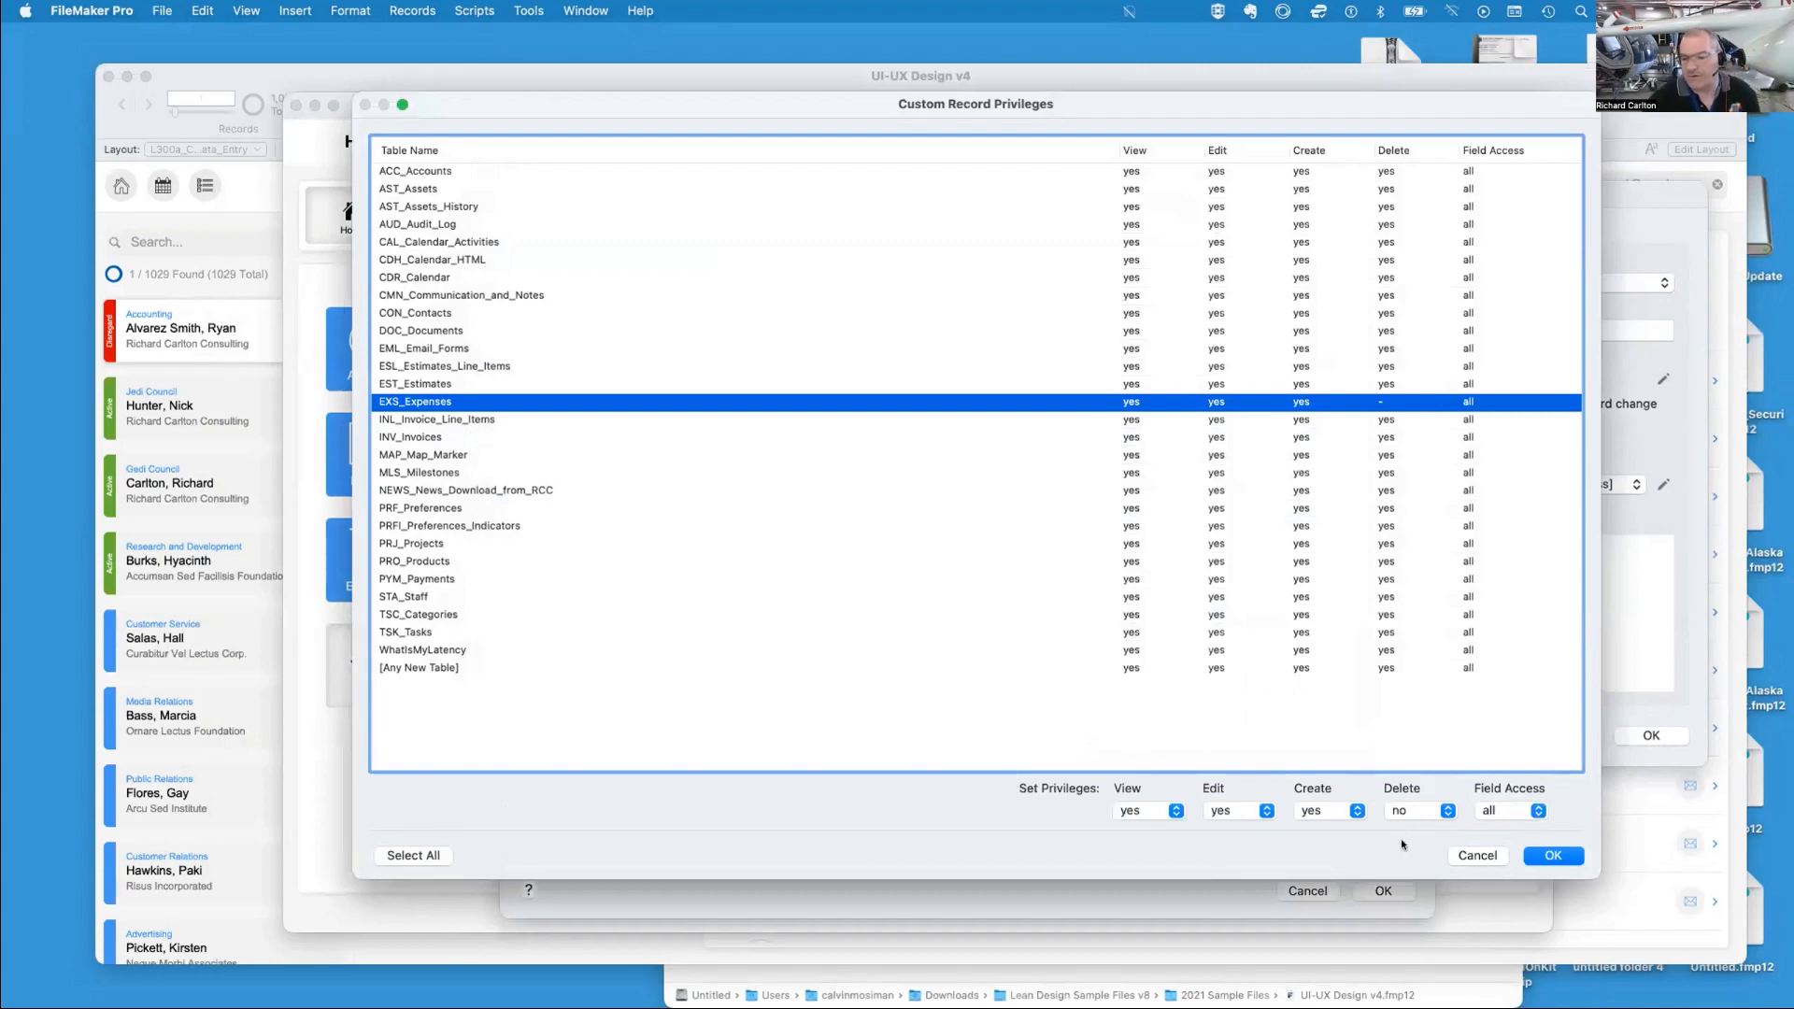
# Try to limit deletion in EXS_Expenses with the calculation Get ( AccountName ) = AccountName_Created
pyautogui.click(1413, 809)
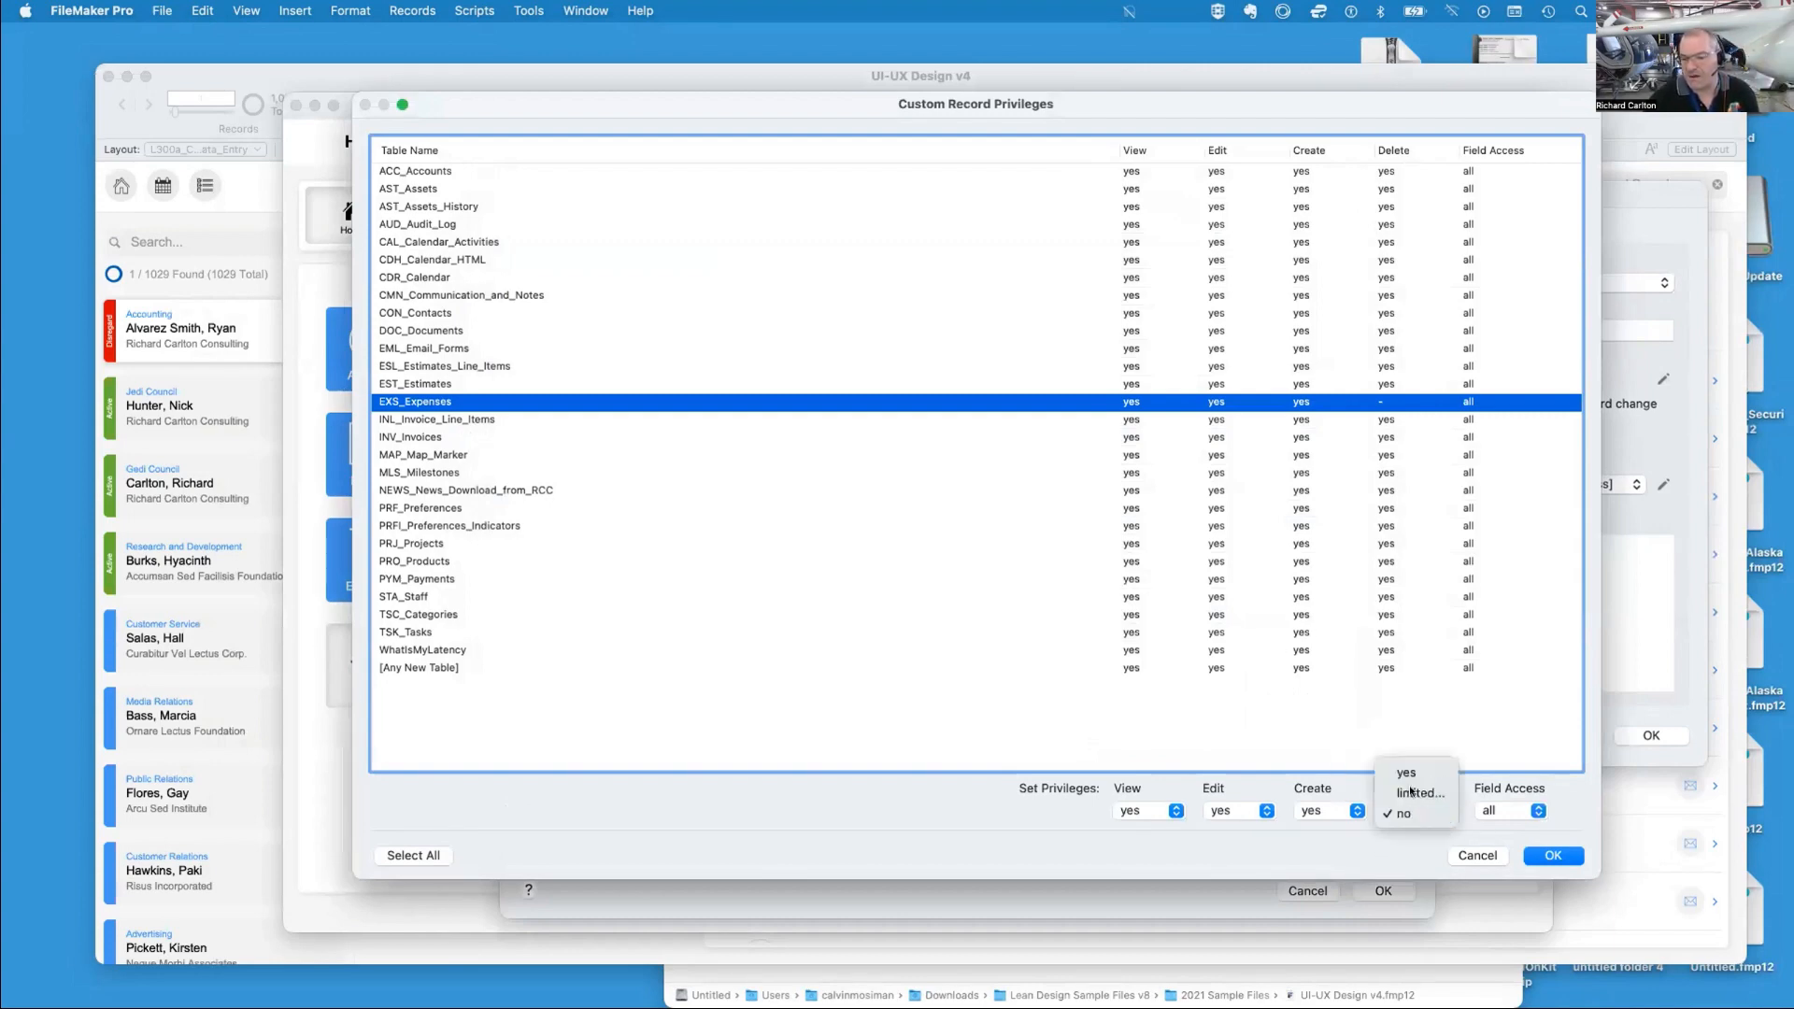
pyautogui.click(1419, 793)
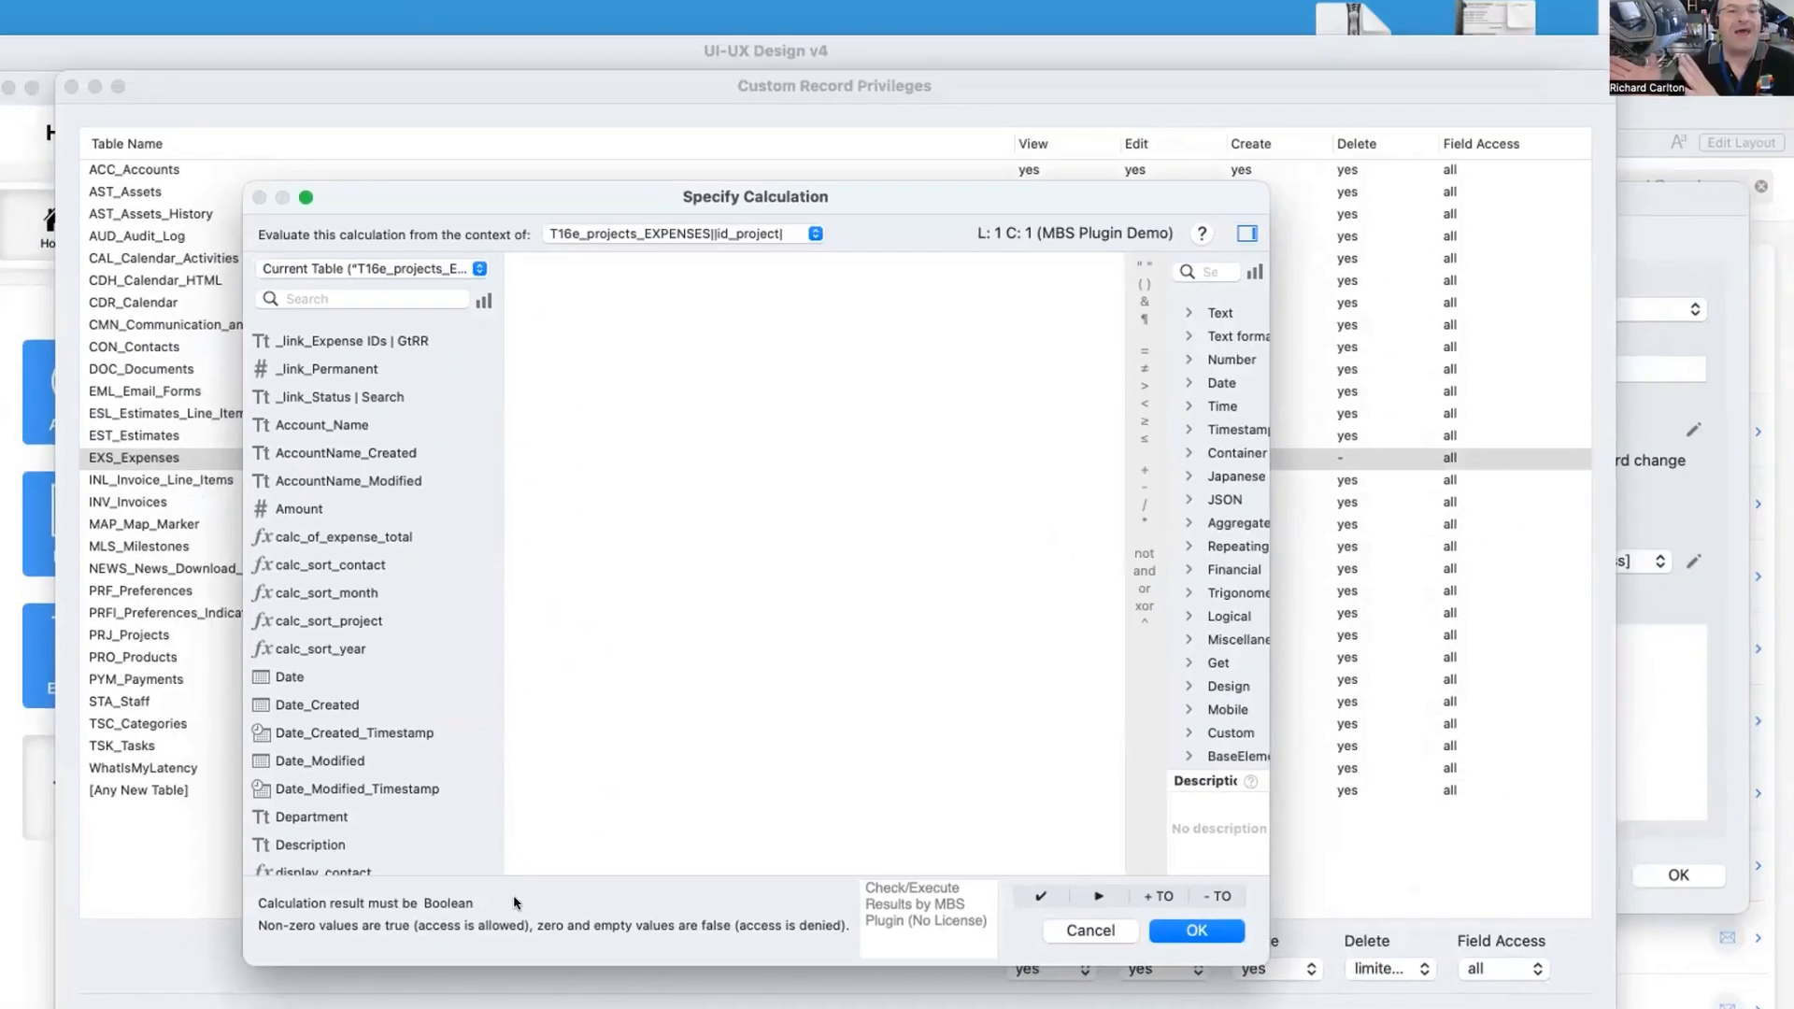
pyautogui.write('get')
pyautogui.press('Return')
pyautogui.write('account')
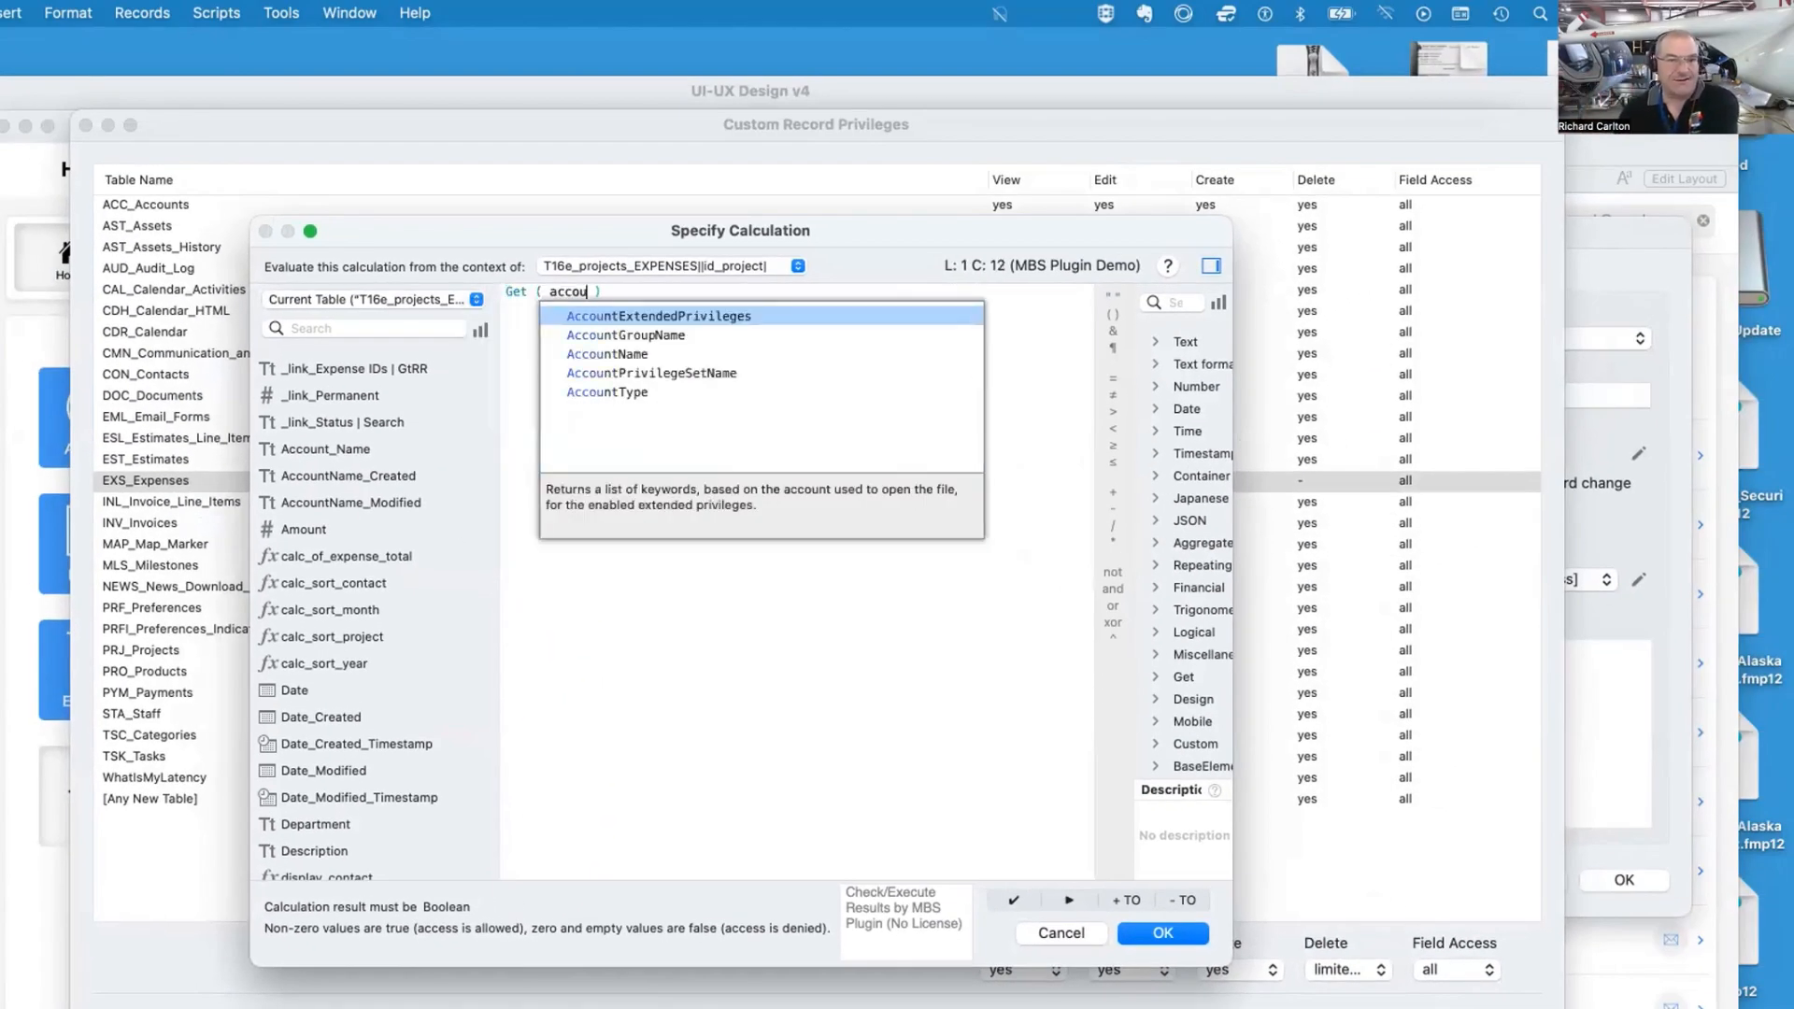
pyautogui.write('nam')
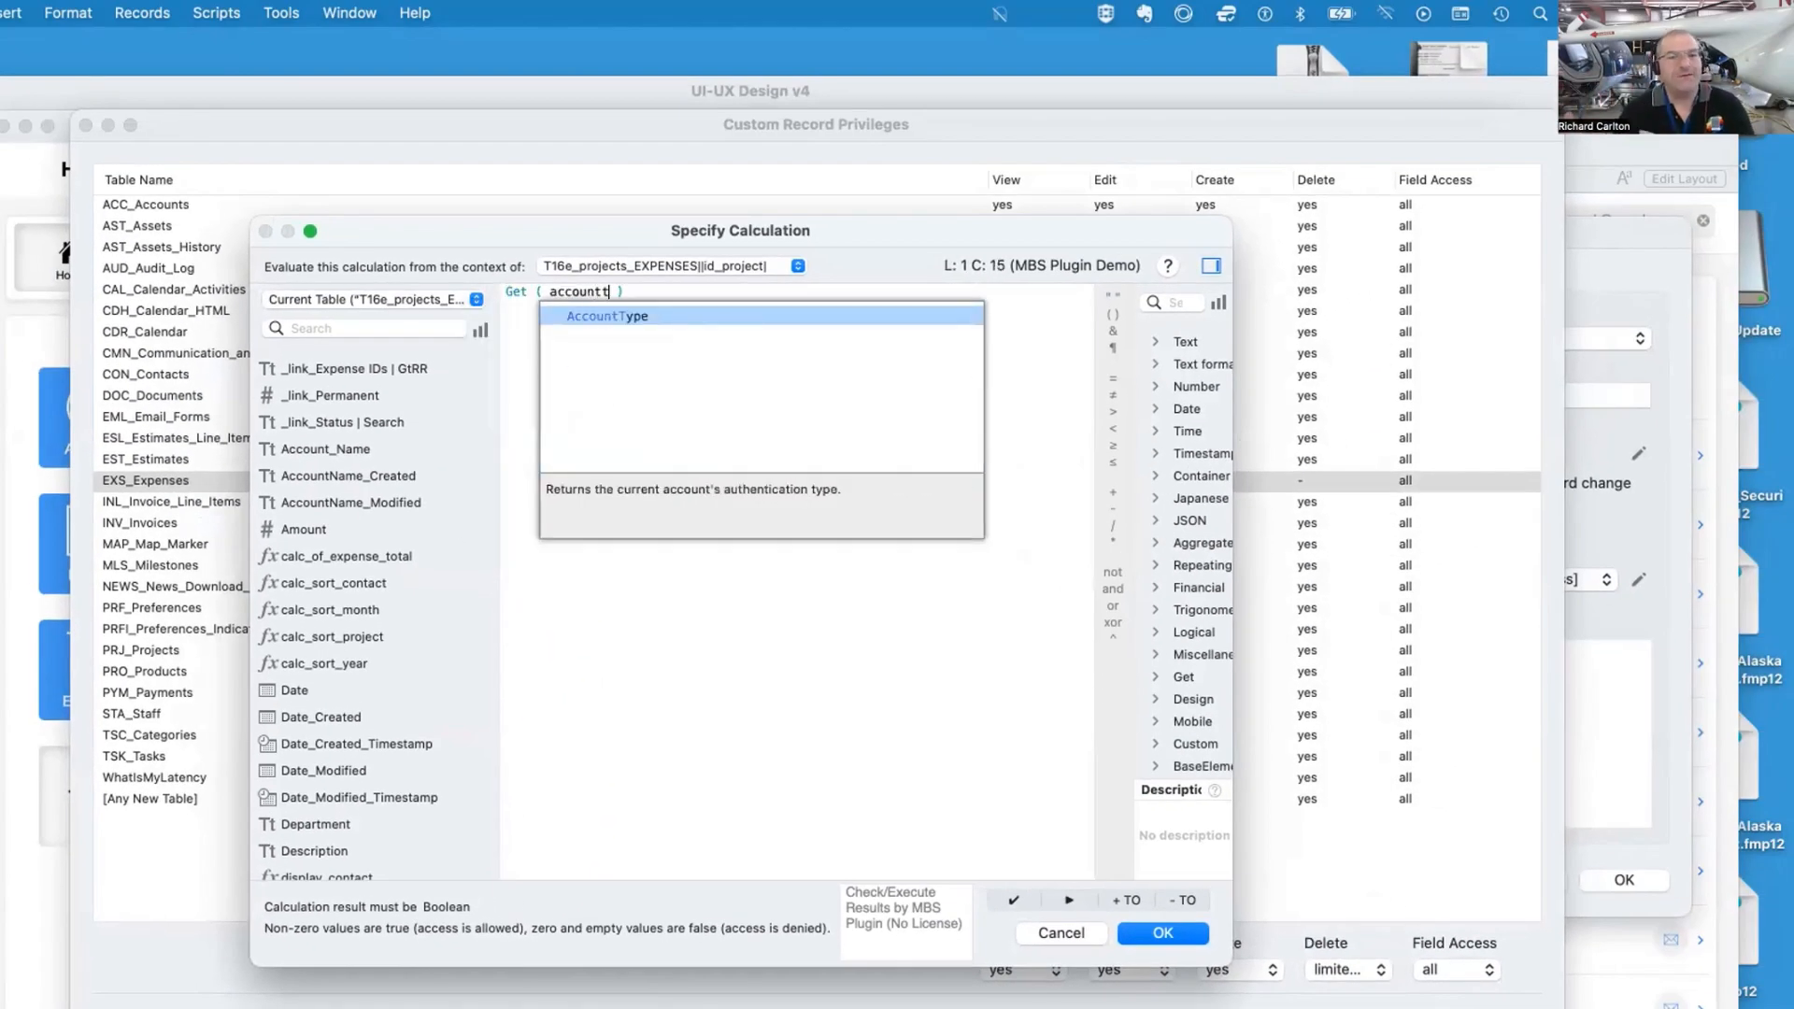
pyautogui.press('Return')
pyautogui.write('=')
pyautogui.click(359, 322)
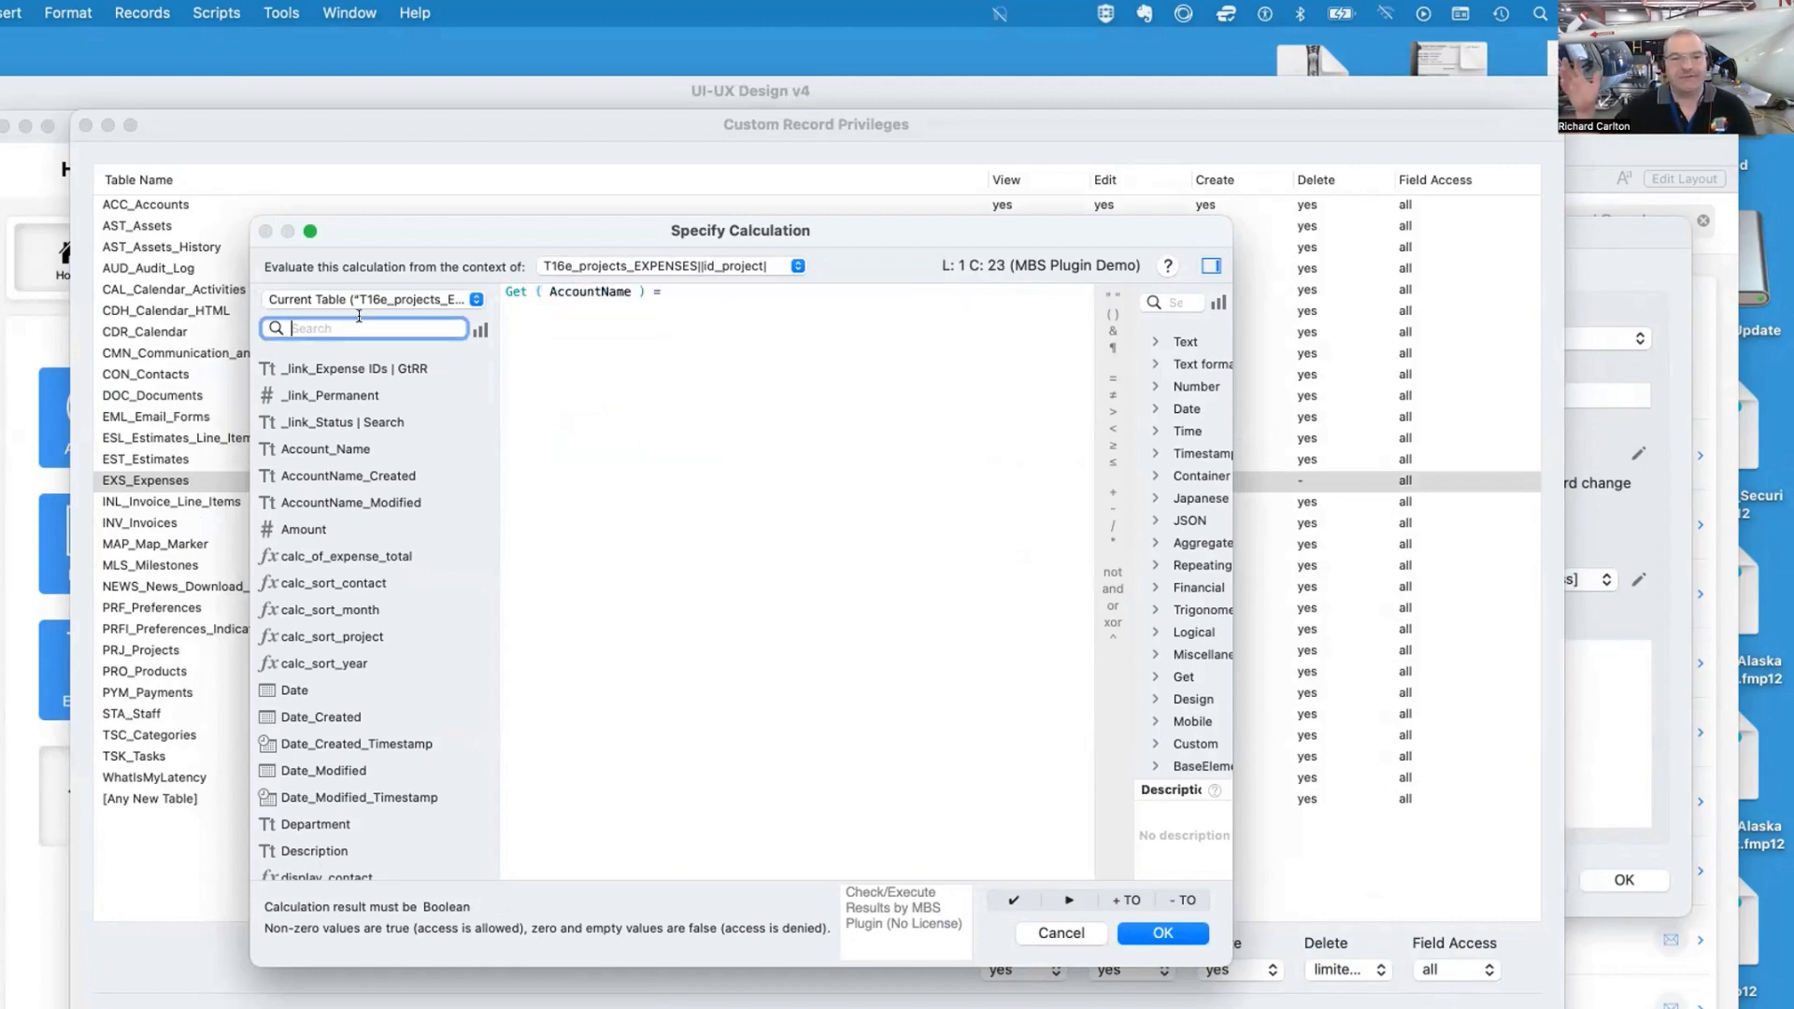
pyautogui.write('acc')
pyautogui.doubleClick(351, 370)
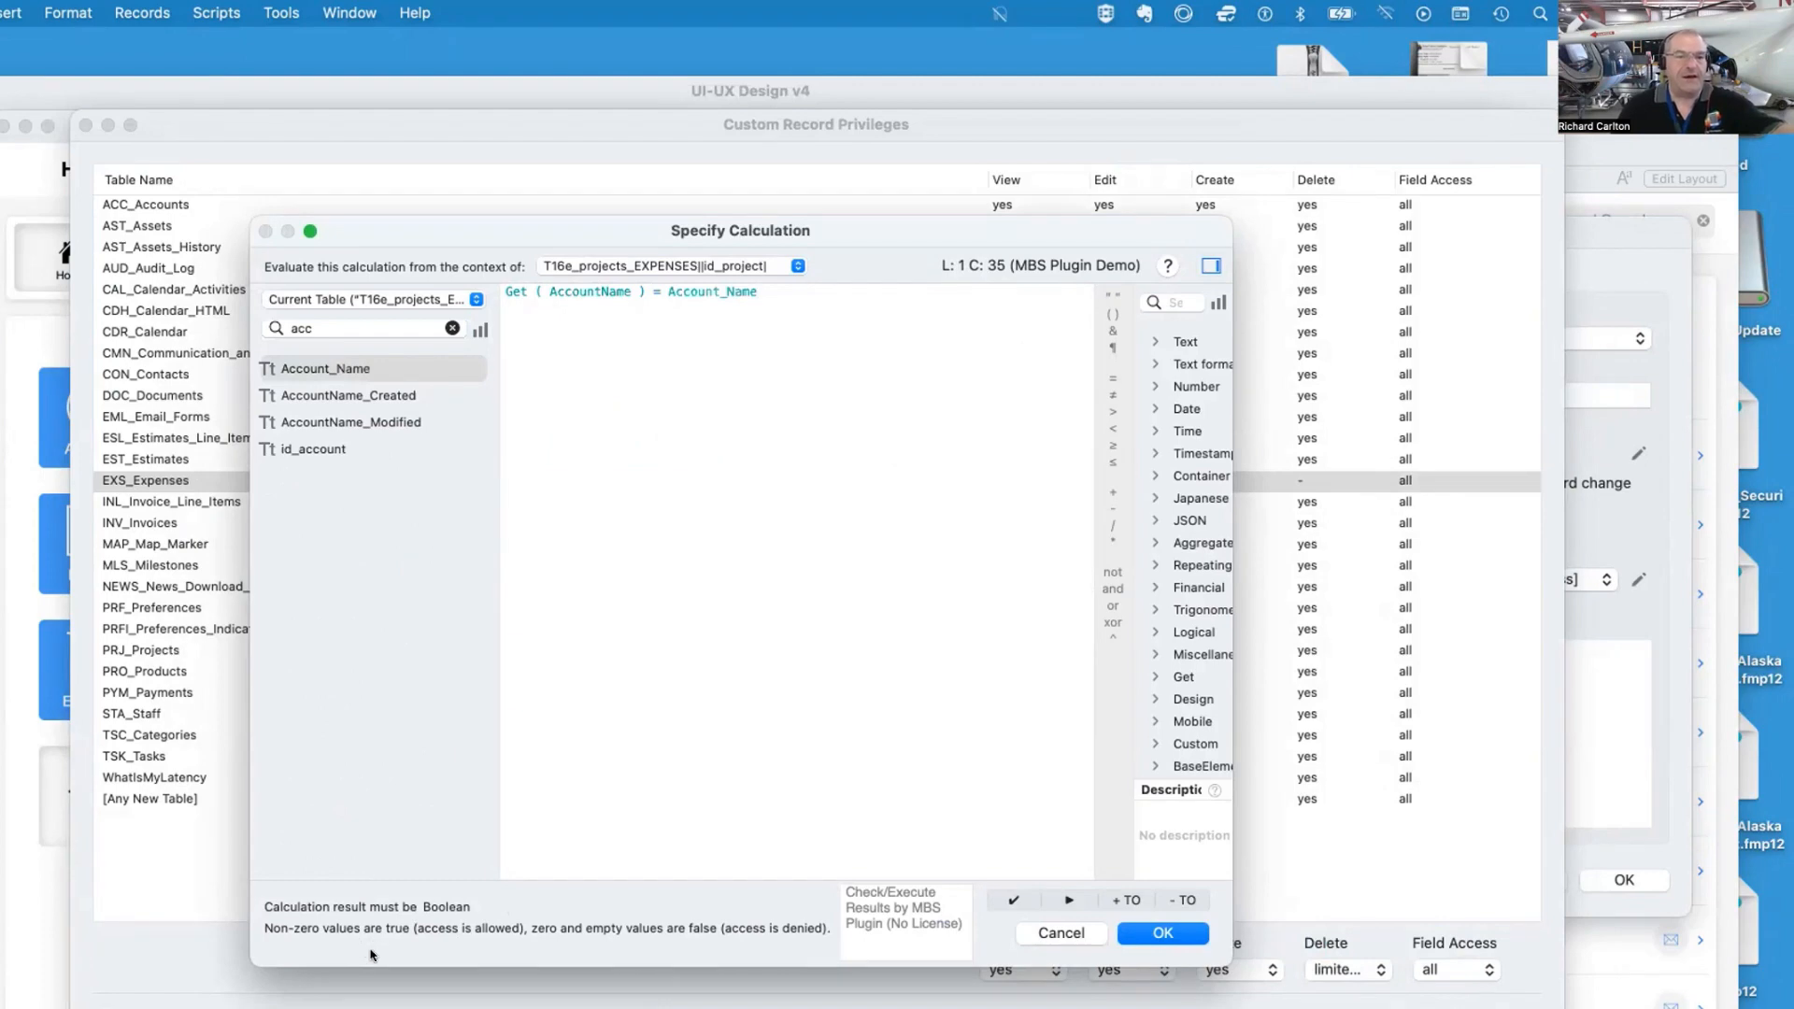
pyautogui.click(374, 394)
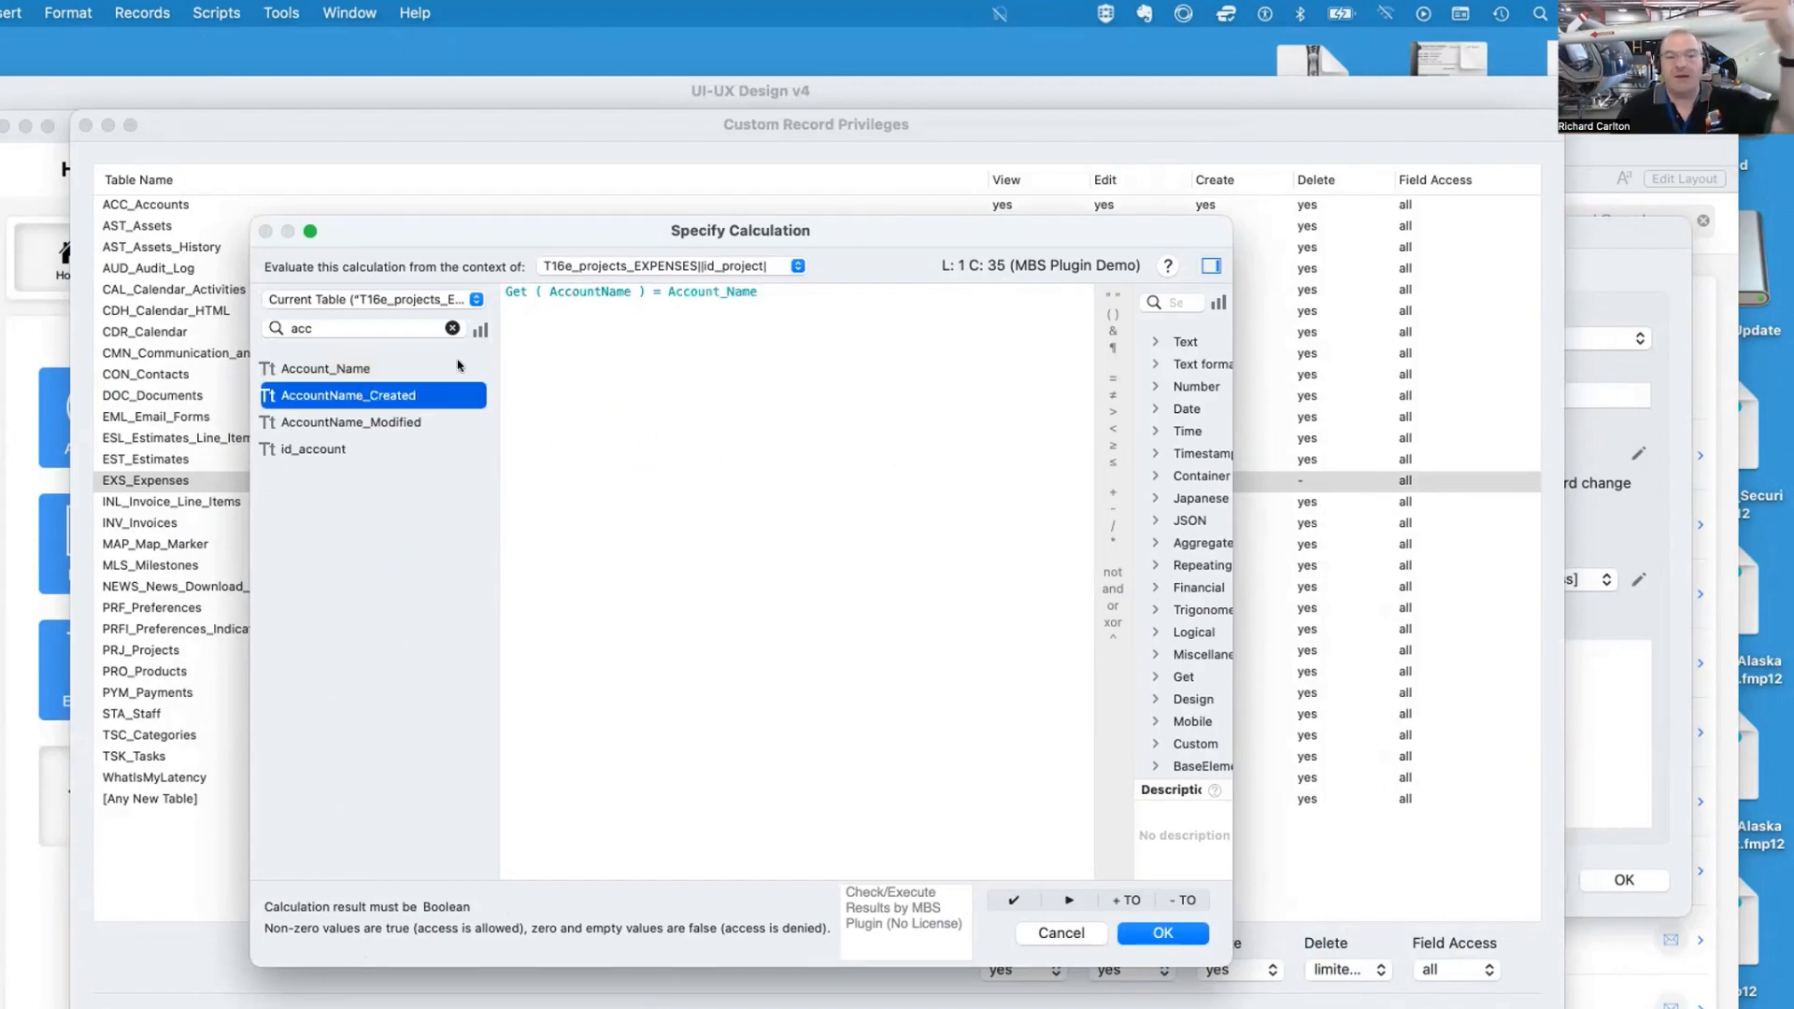
pyautogui.moveTo(760, 291); pyautogui.dragTo(660, 283)
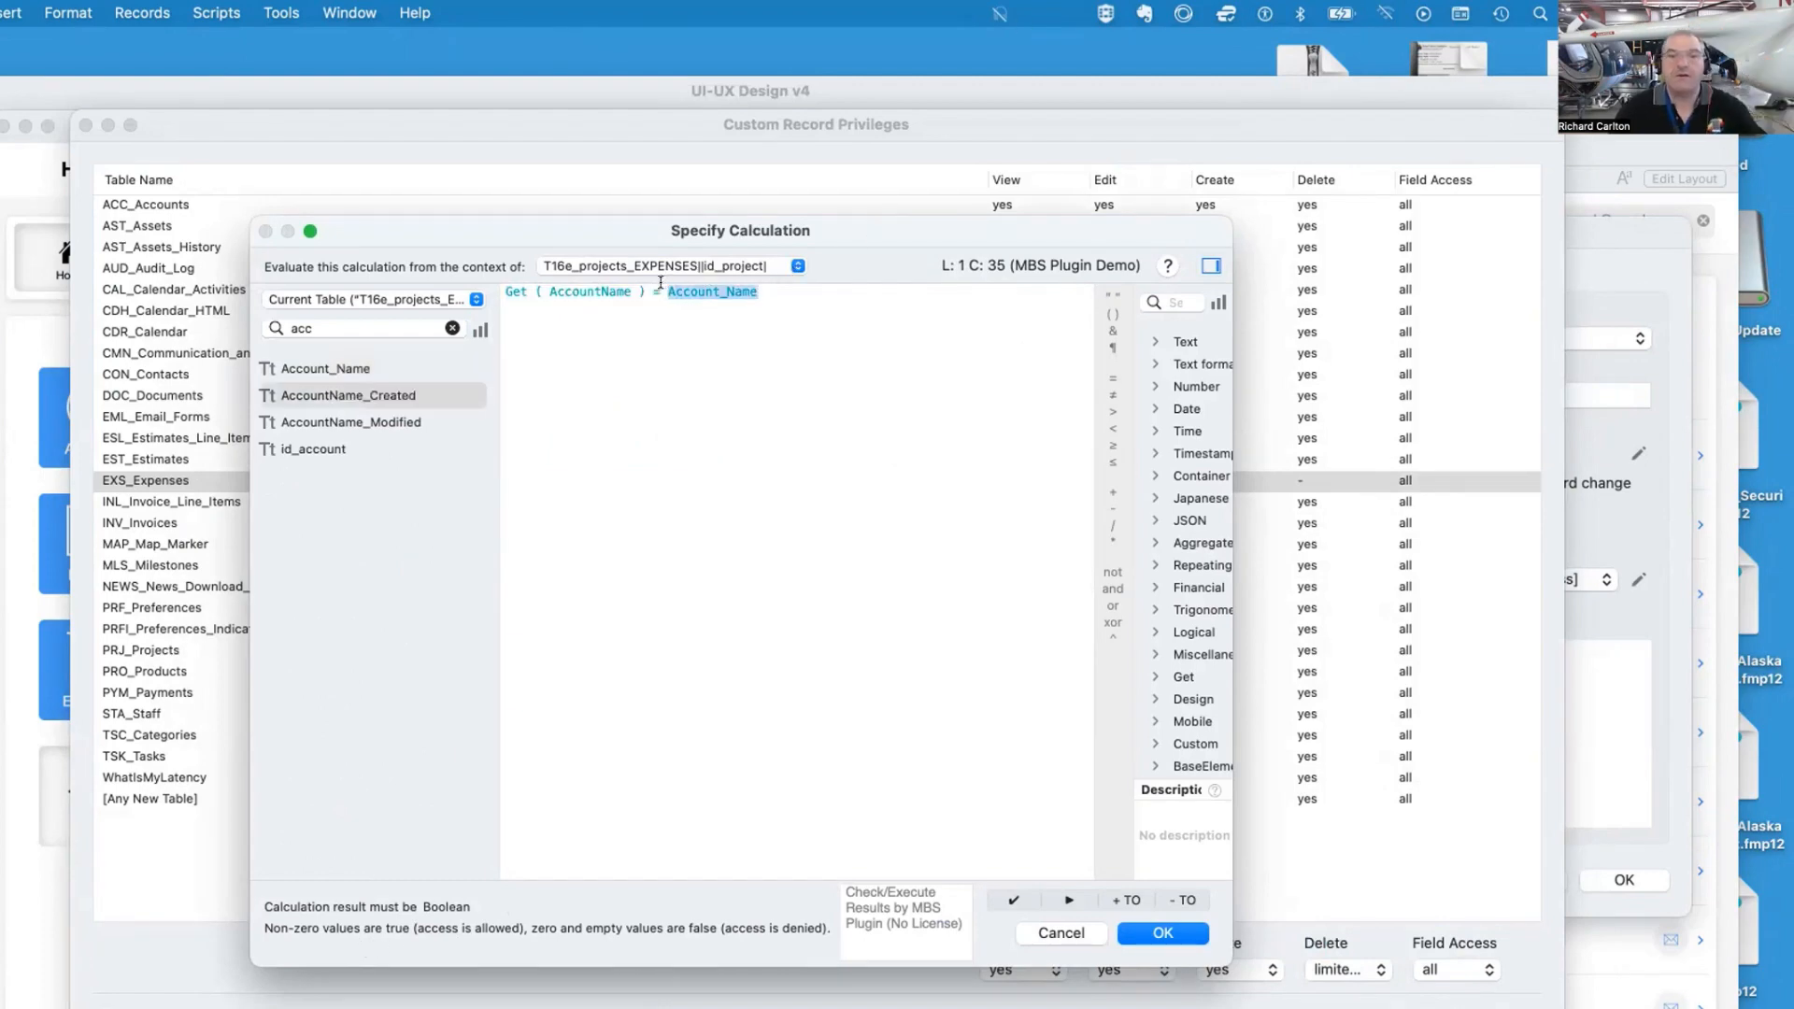
pyautogui.doubleClick(297, 396)
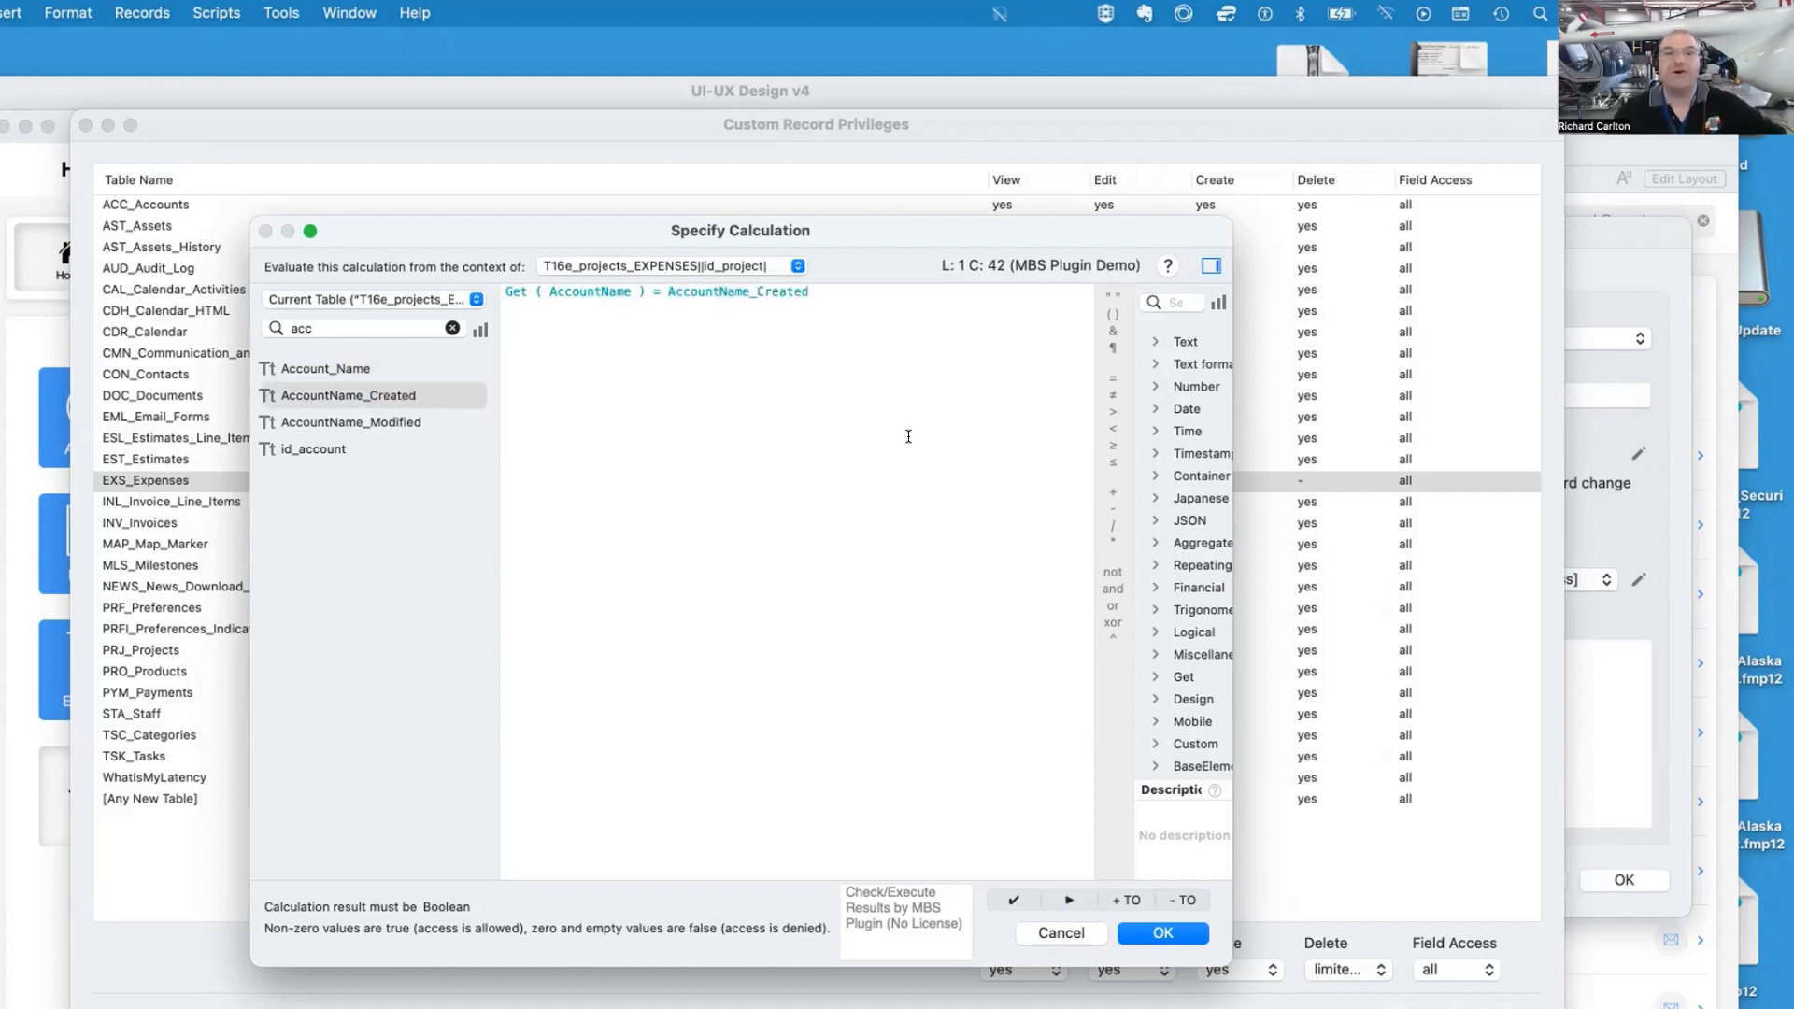
pyautogui.click(1052, 928)
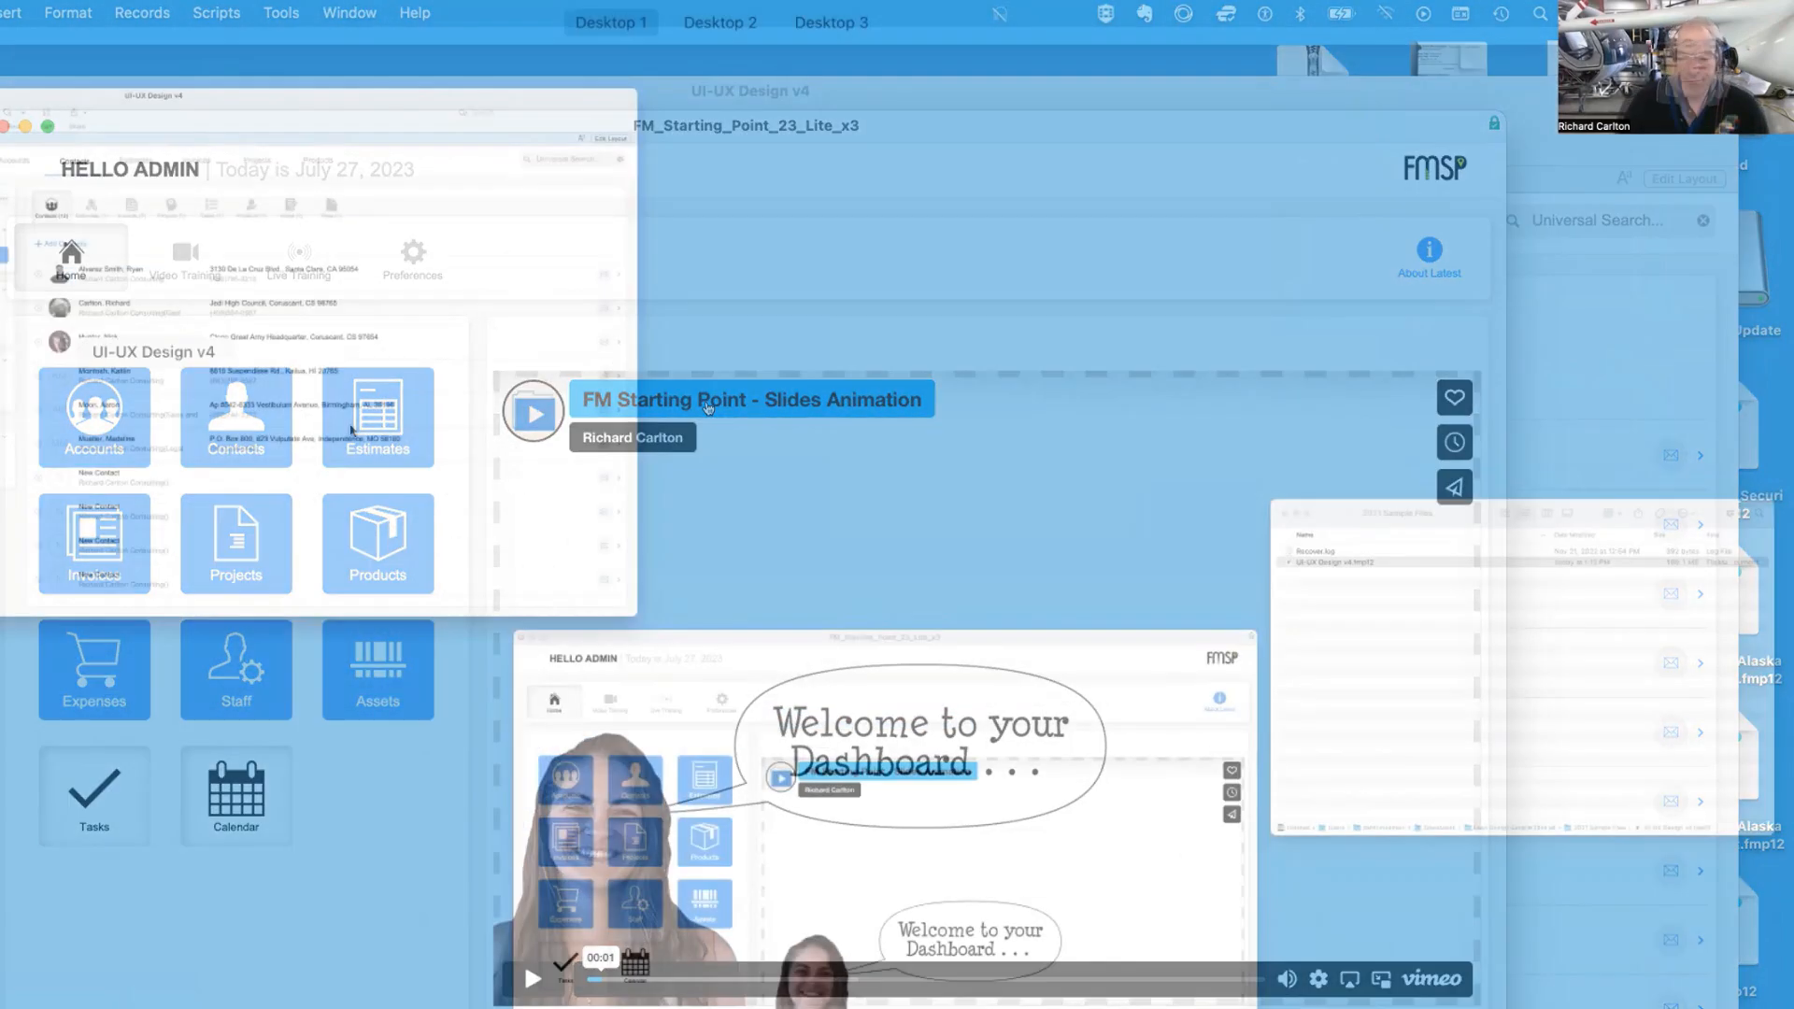
# Open the Contacts layout from the home dashboard
pyautogui.click(353, 430)
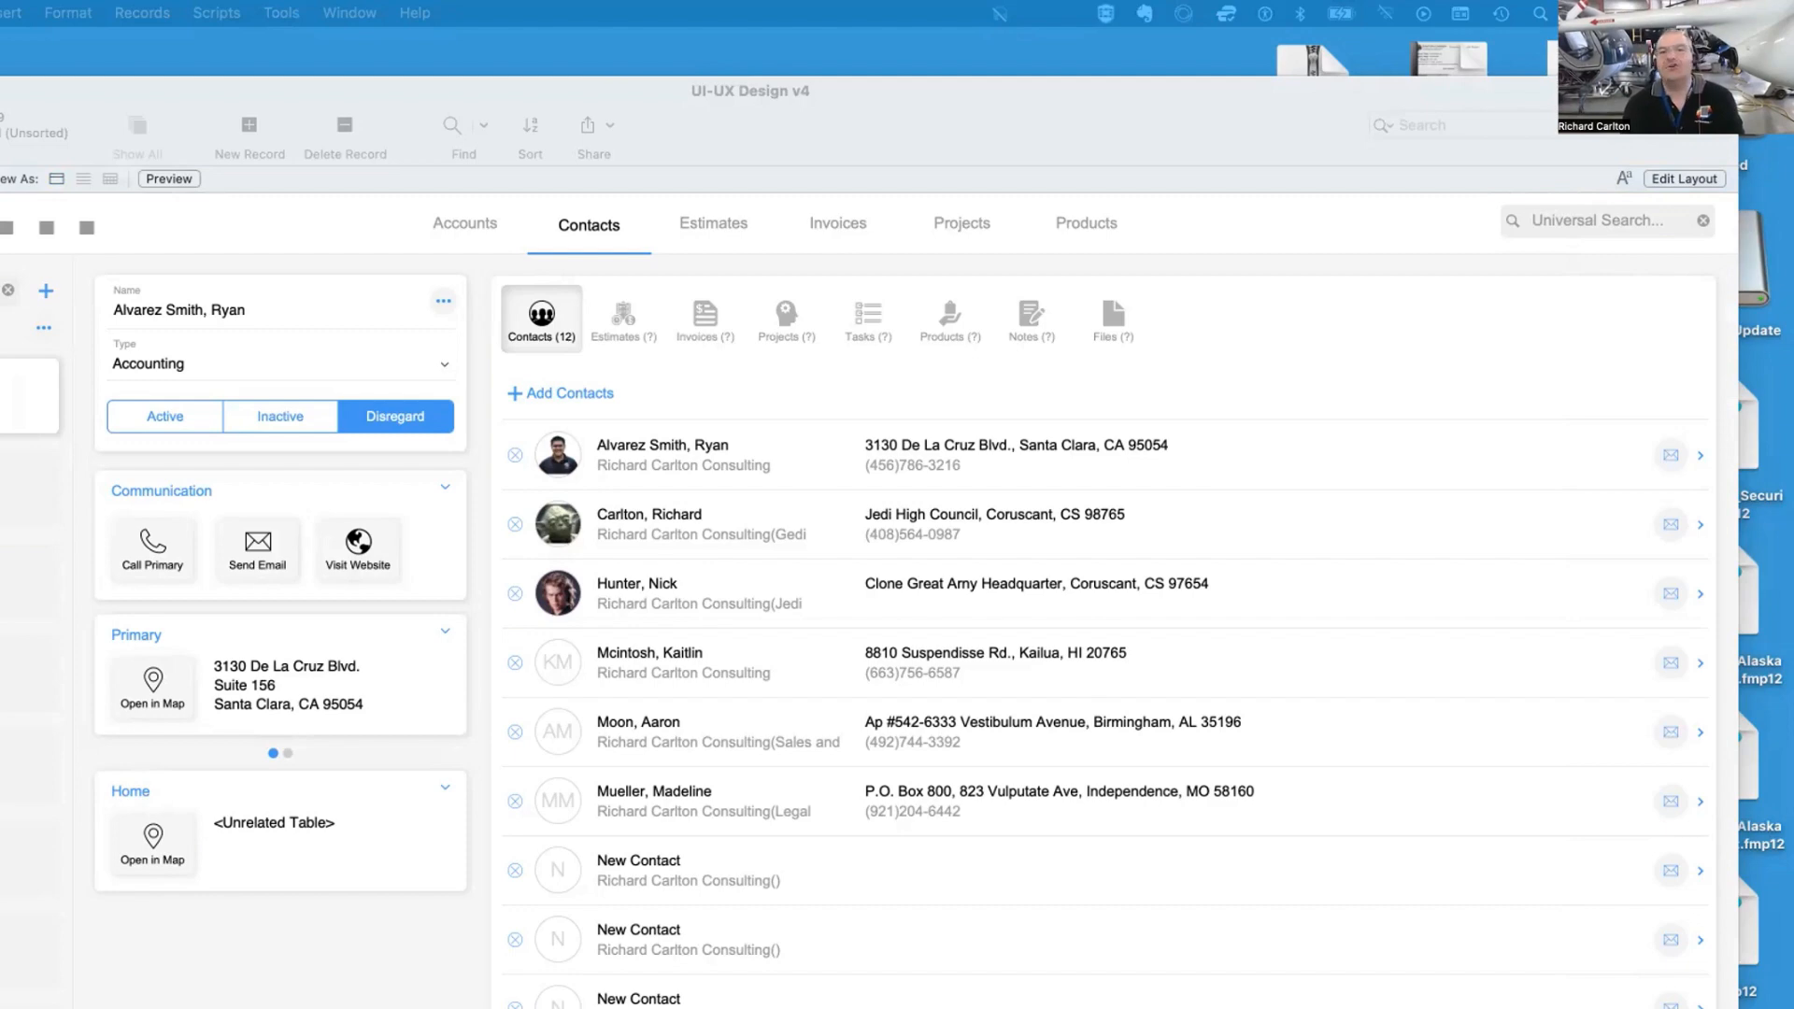
pyautogui.moveTo(241, 28); pyautogui.dragTo(316, 169)
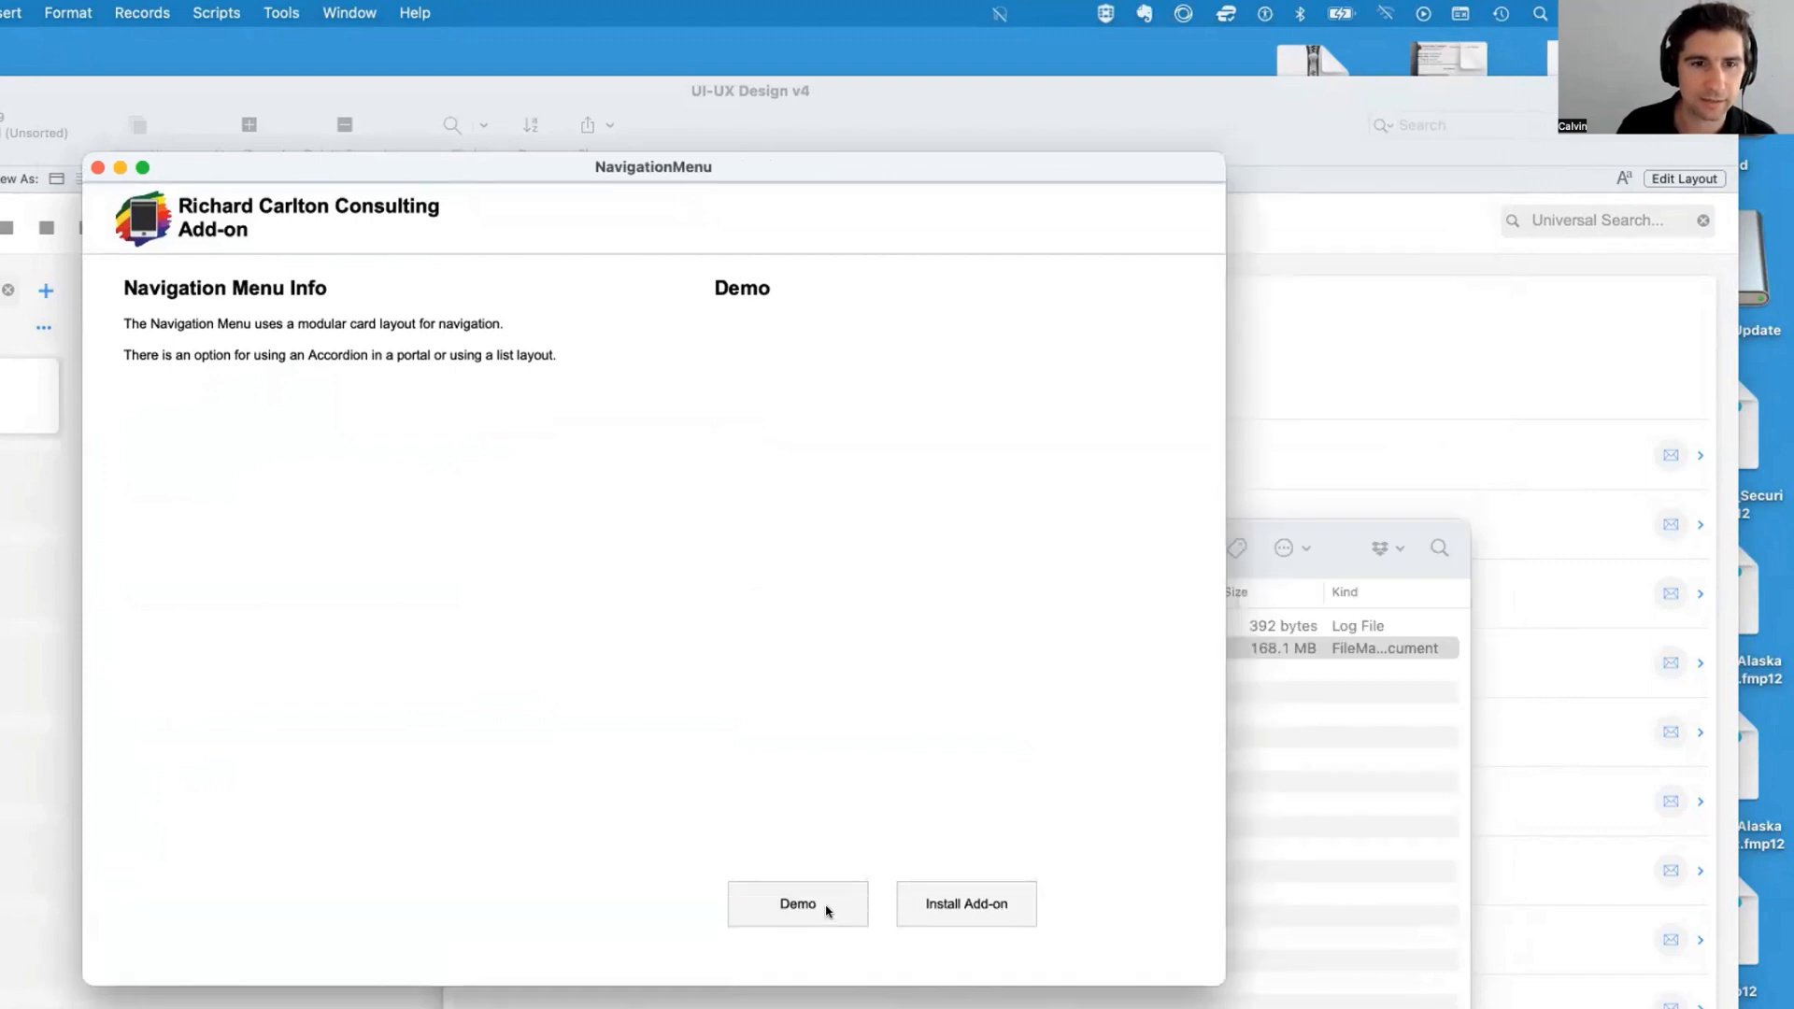
# Launch the Navigation Menu add-on demo and scroll through its menu
pyautogui.click(822, 908)
pyautogui.moveTo(262, 173); pyautogui.dragTo(509, 145)
pyautogui.scroll(-2, 521, 613)
pyautogui.scroll(3, 519, 617)
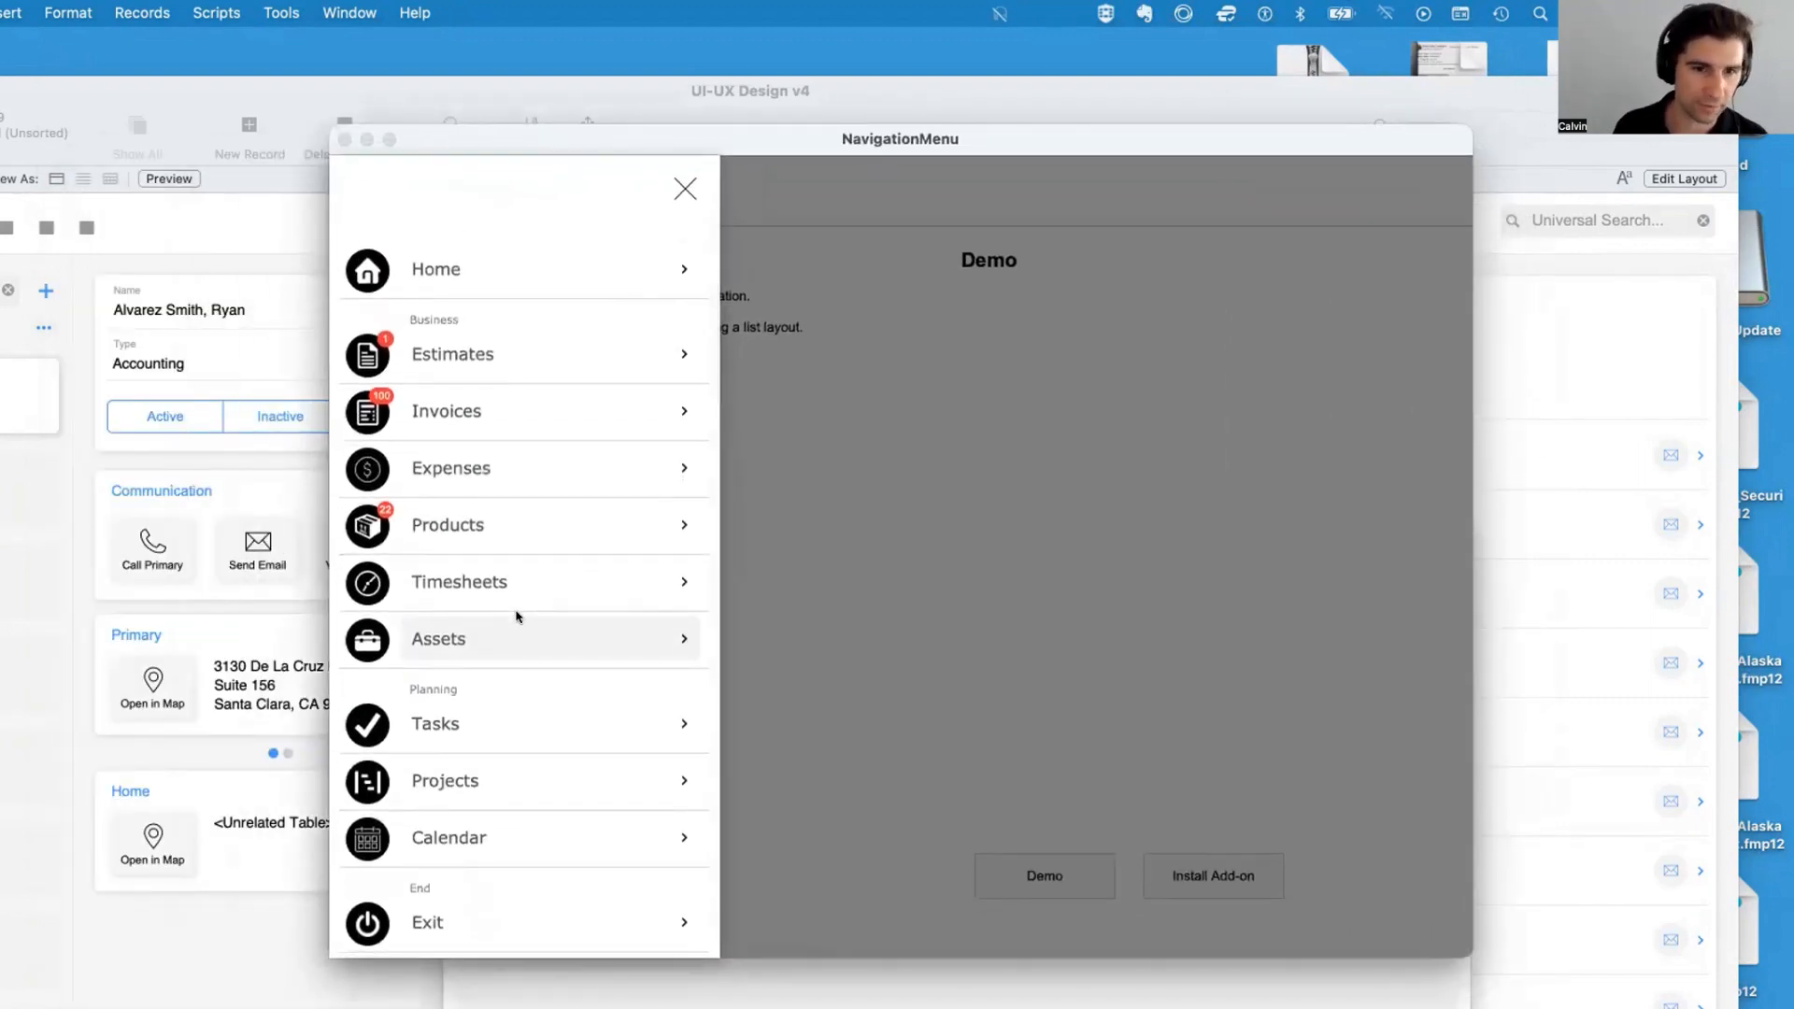
pyautogui.scroll(-2, 495, 598)
pyautogui.scroll(3, 472, 572)
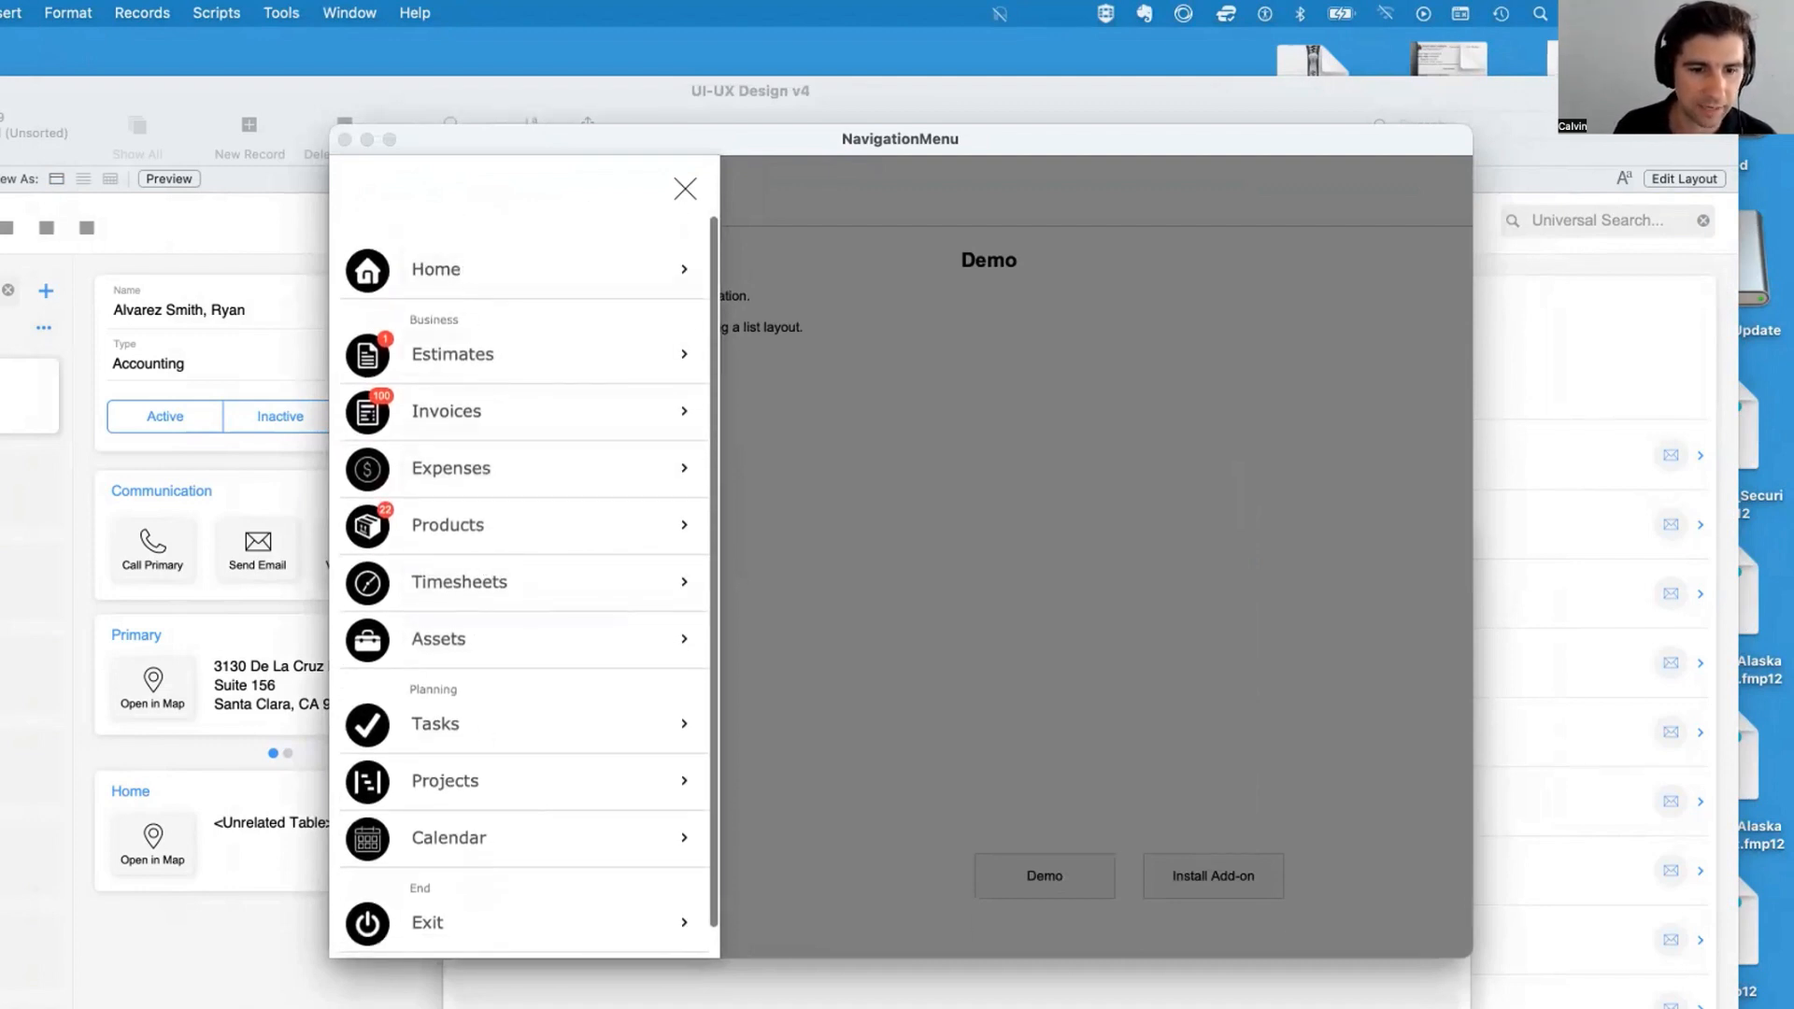
# Scroll to the end of the demo menu and open its Navigation Options settings
pyautogui.scroll(-1, 411, 776)
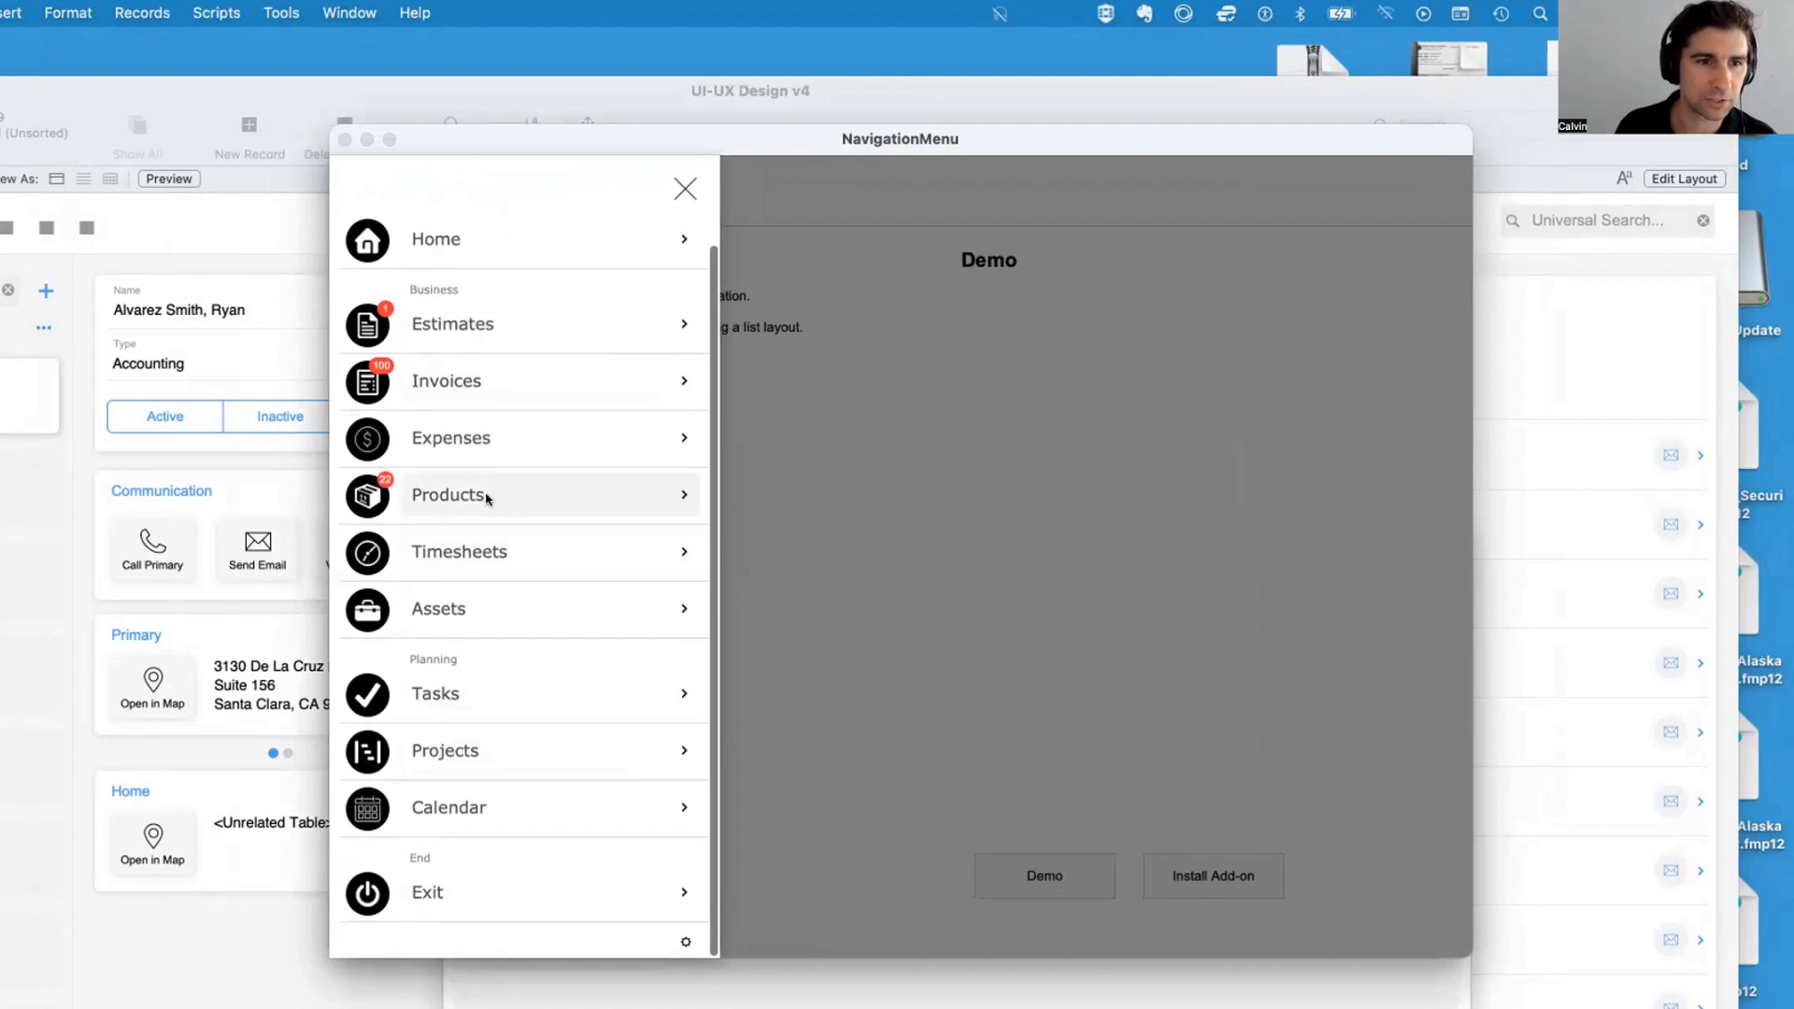
pyautogui.scroll(-1, 616, 841)
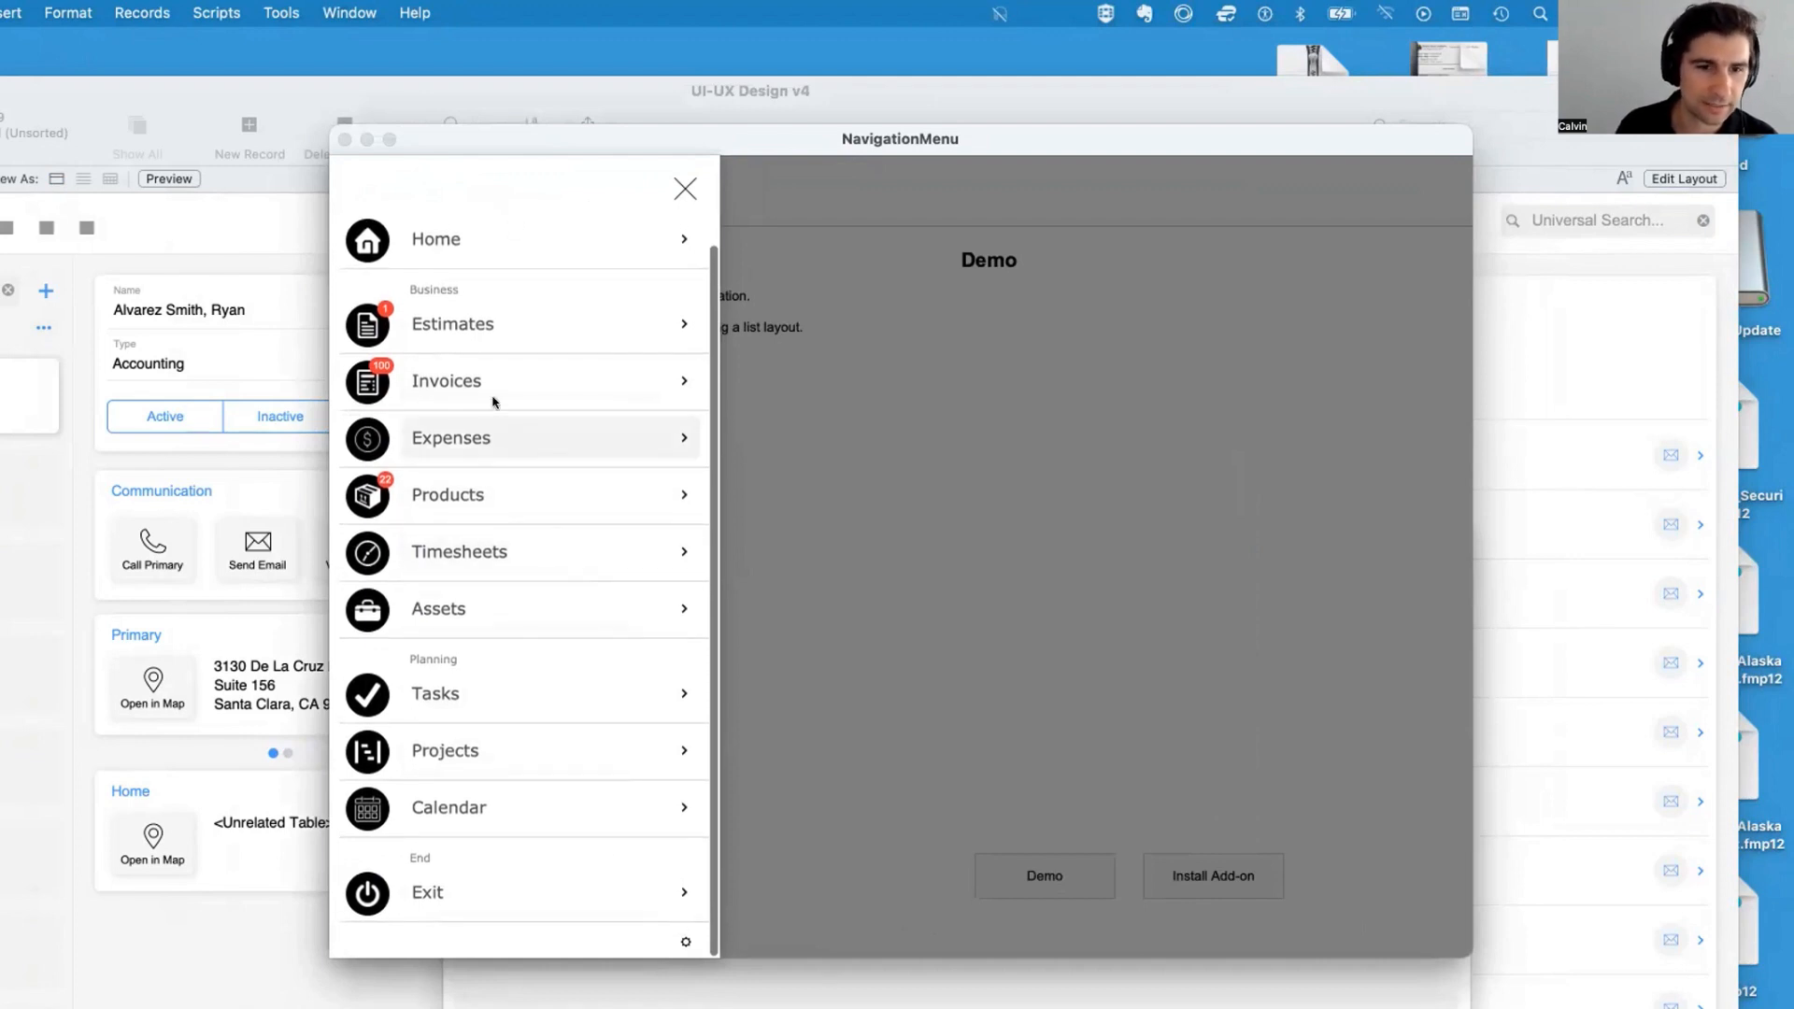
pyautogui.click(683, 943)
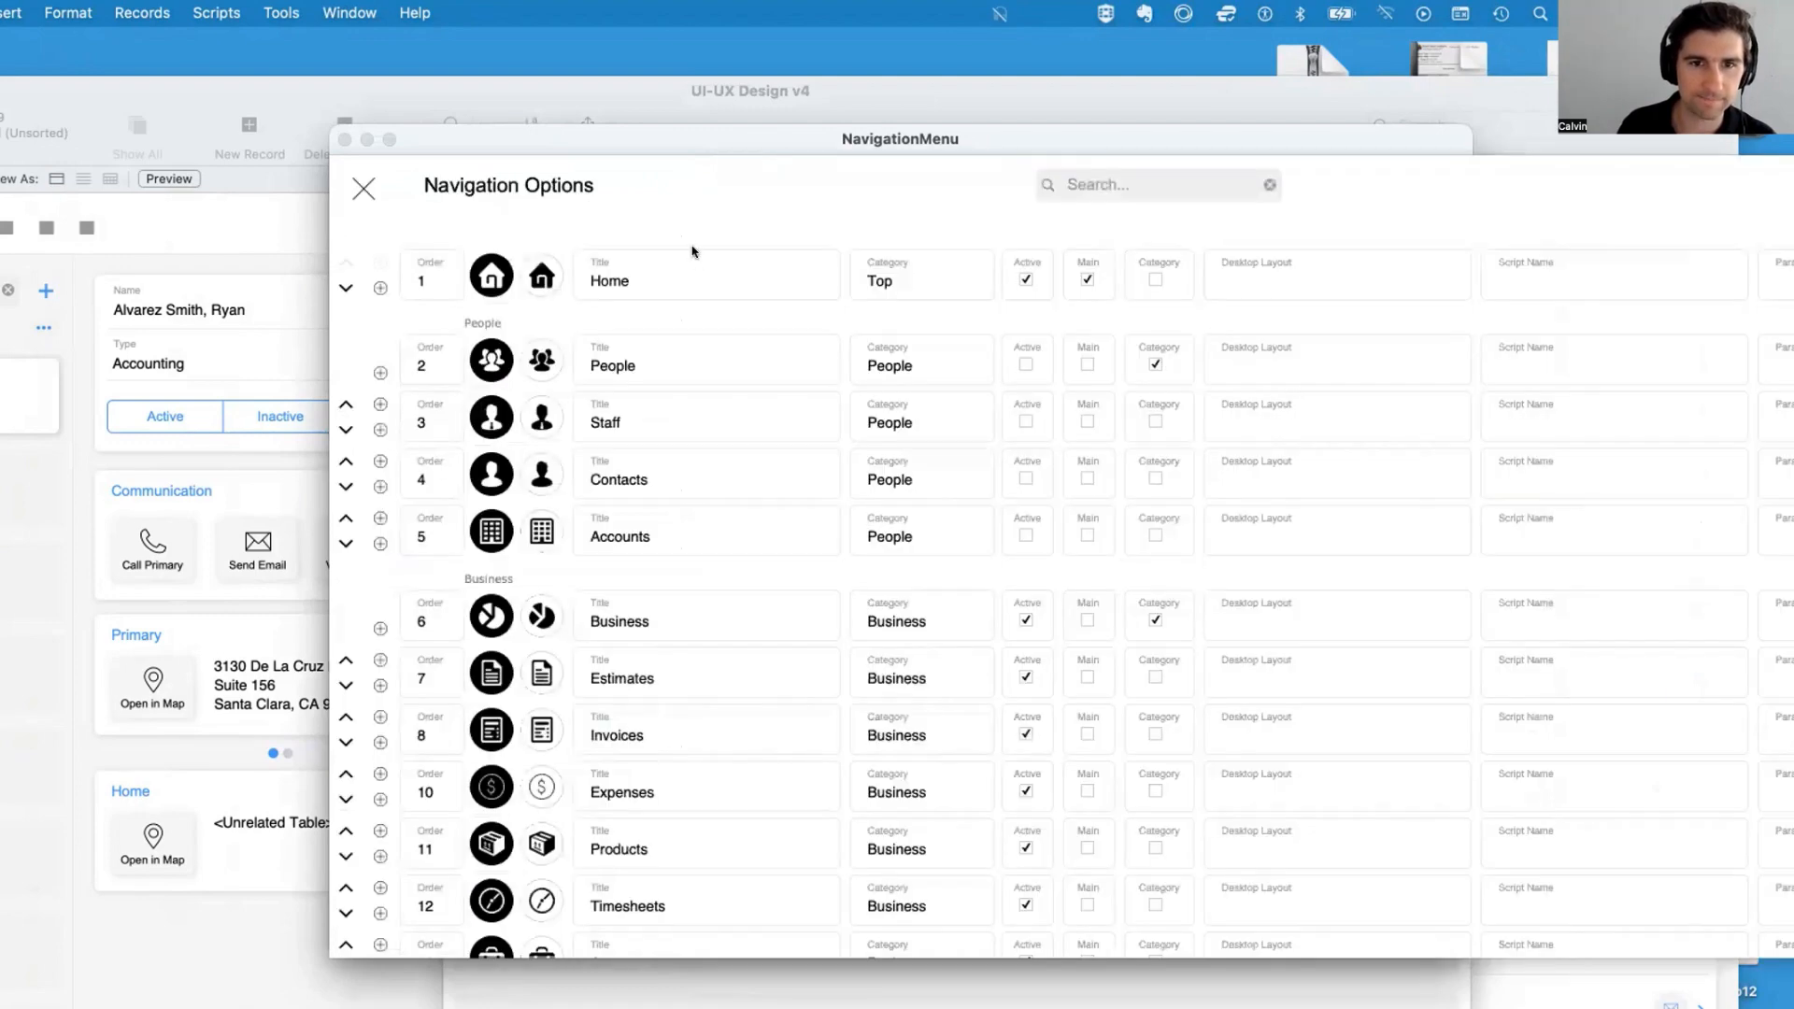
# Deactivate the Planning, Tasks, Projects and Calendar entries and add a new entry at order 13 under Business
pyautogui.scroll(-6, 344, 588)
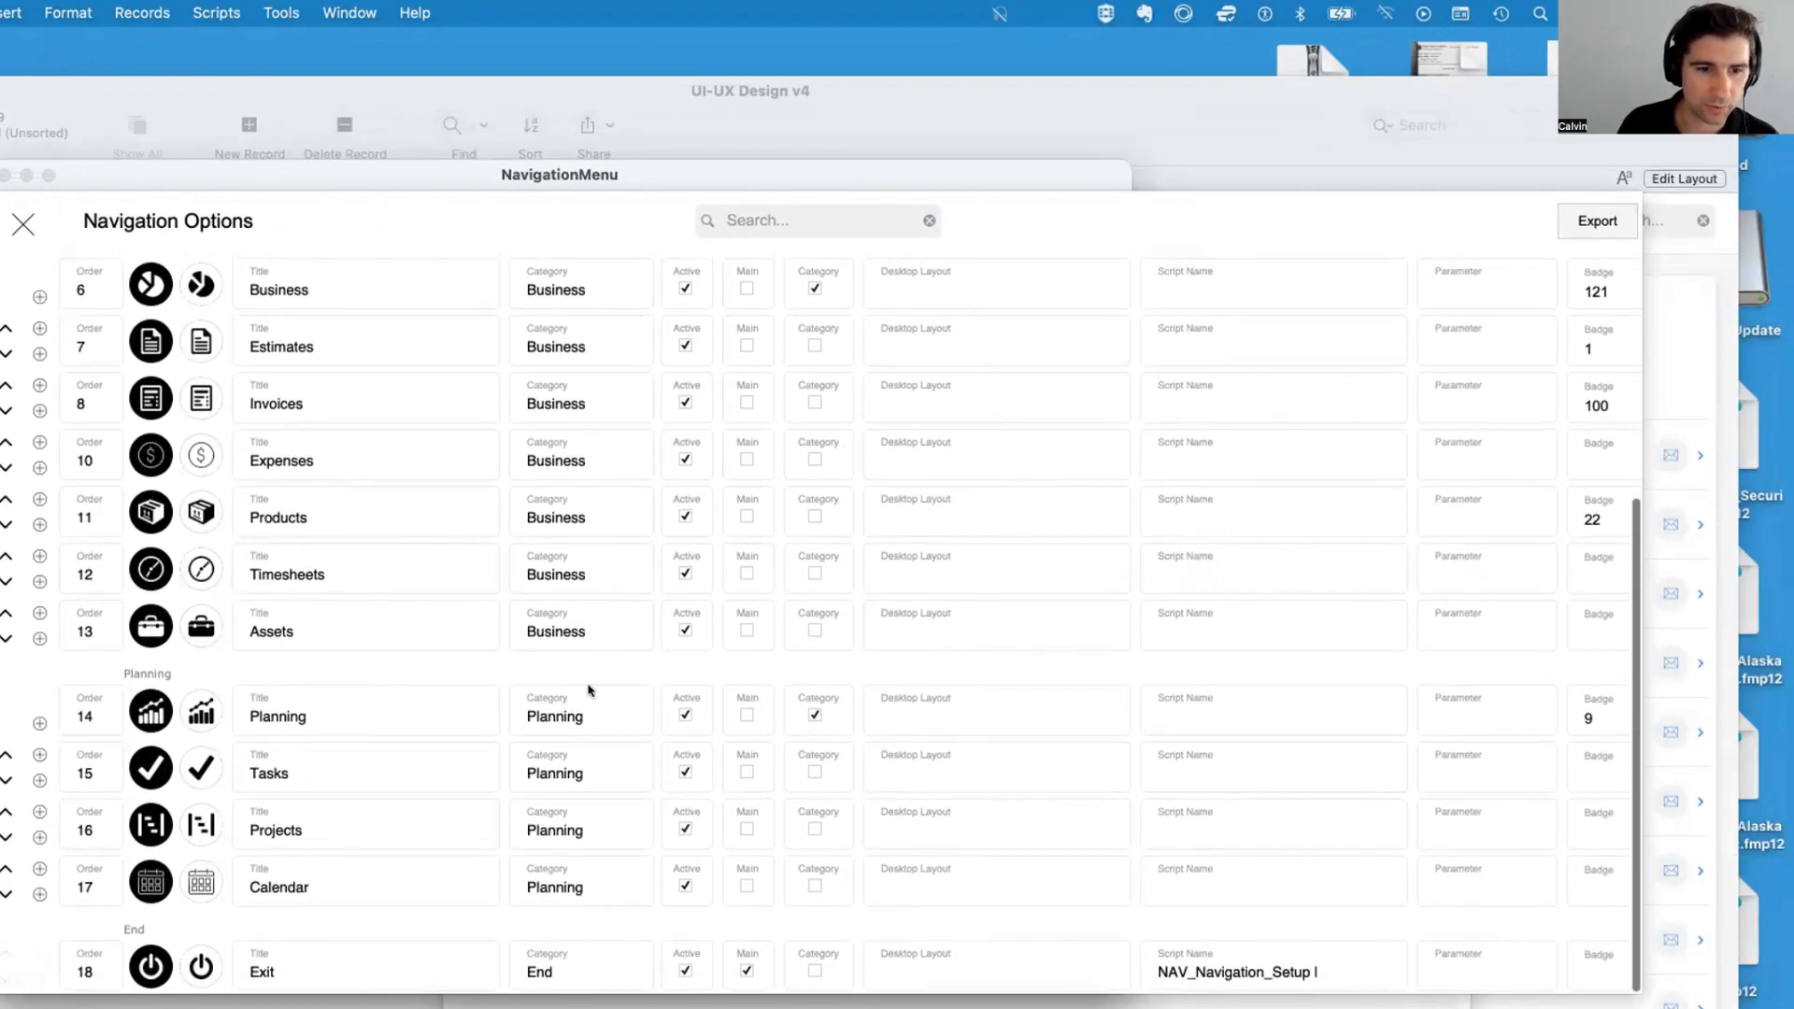
pyautogui.click(684, 716)
pyautogui.click(685, 772)
pyautogui.click(684, 828)
pyautogui.click(685, 884)
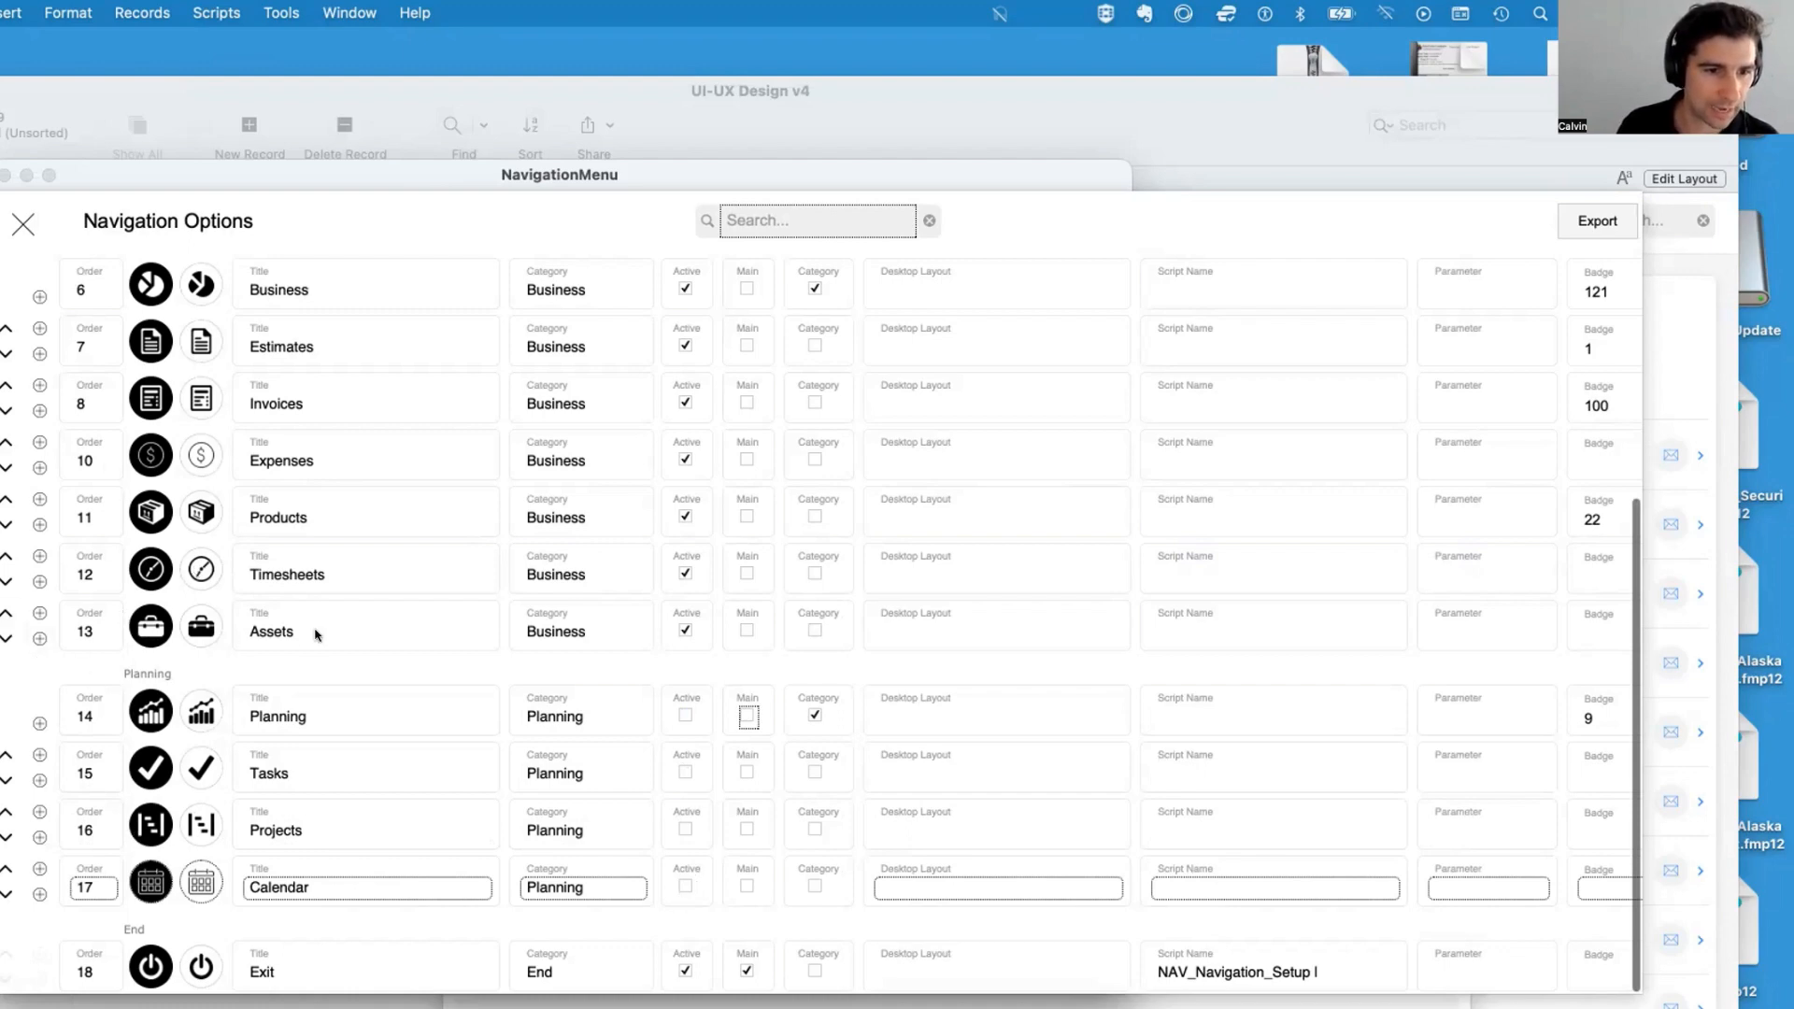
pyautogui.click(35, 643)
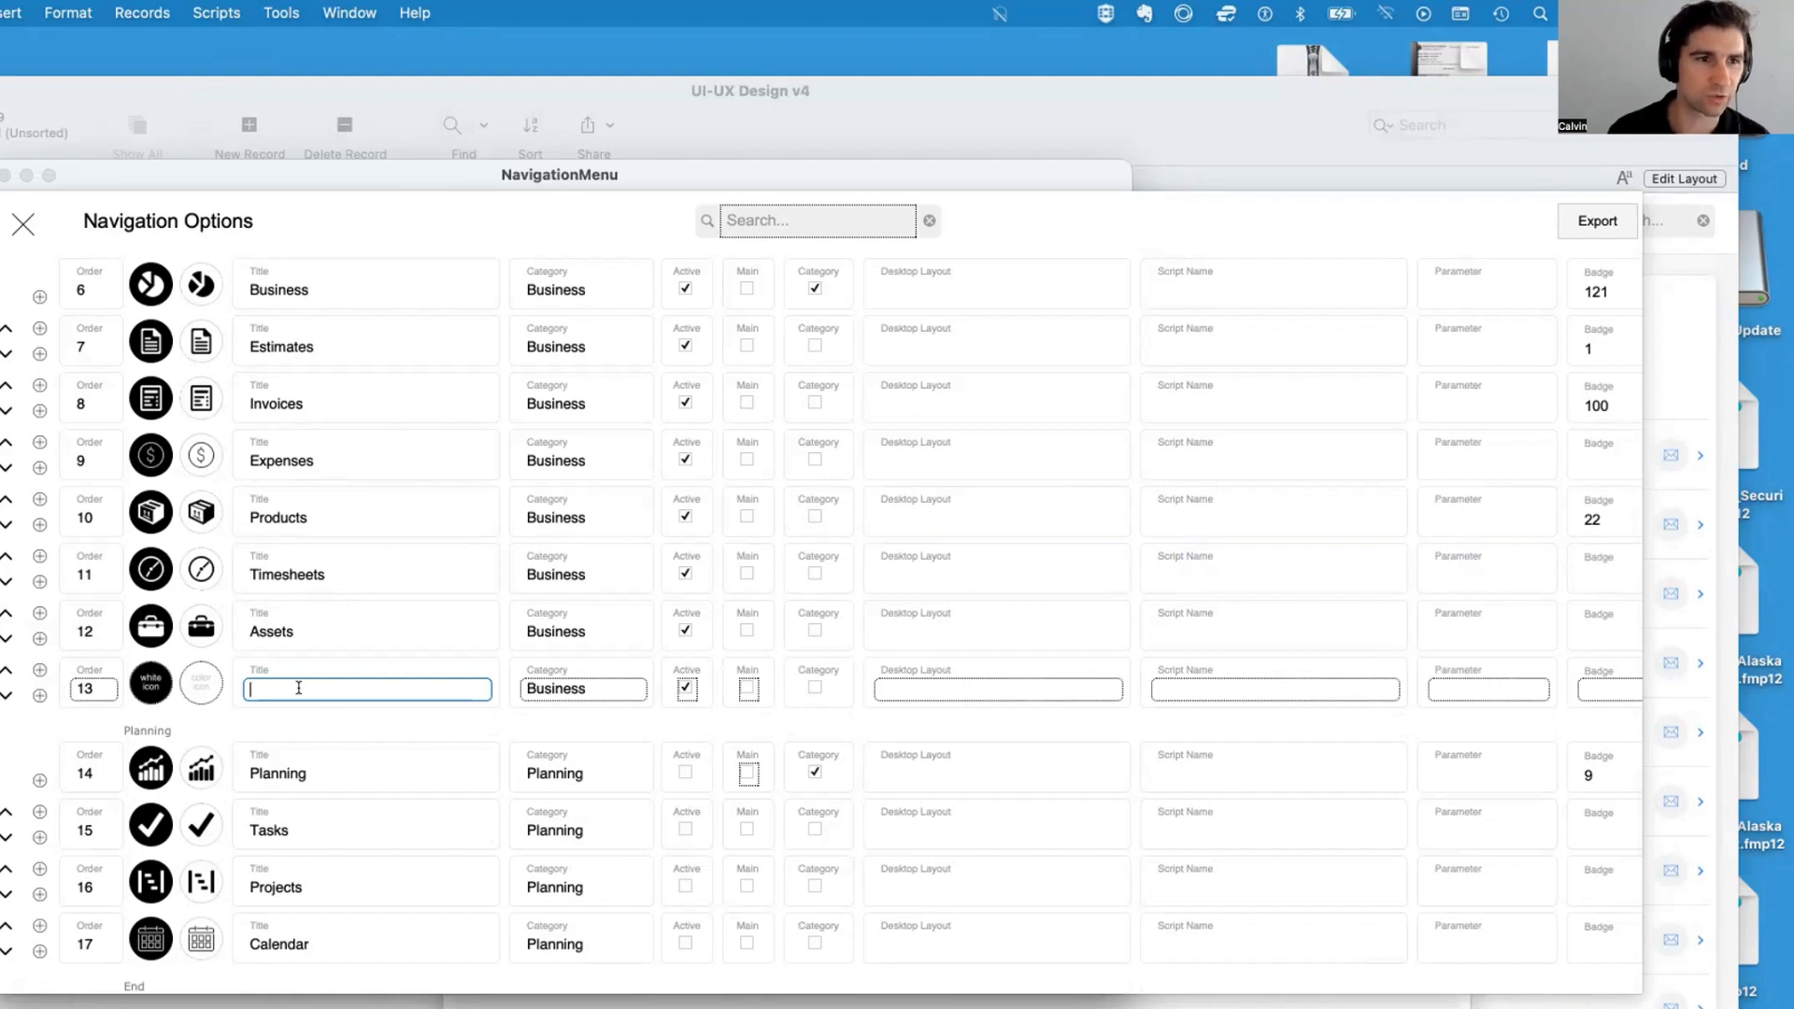
# Open the Script Debugger to examine the Go To Home script, then close it
pyautogui.press('super+grave')
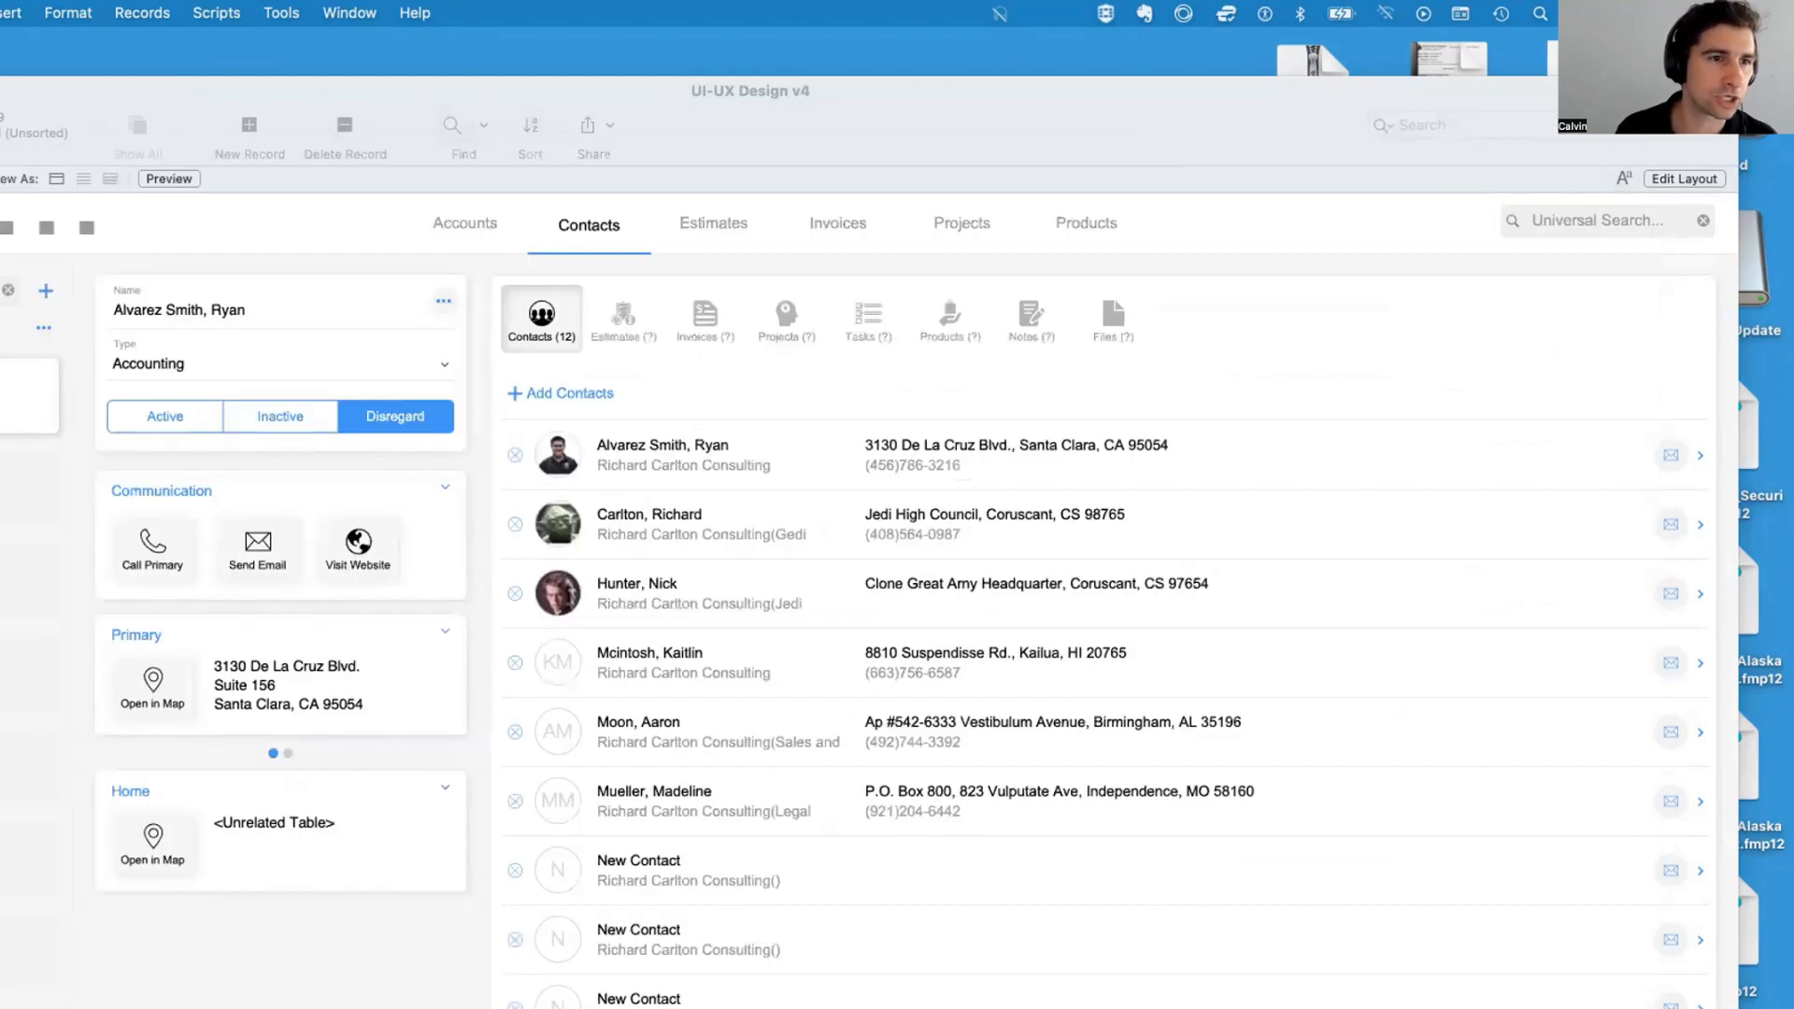
pyautogui.click(278, 12)
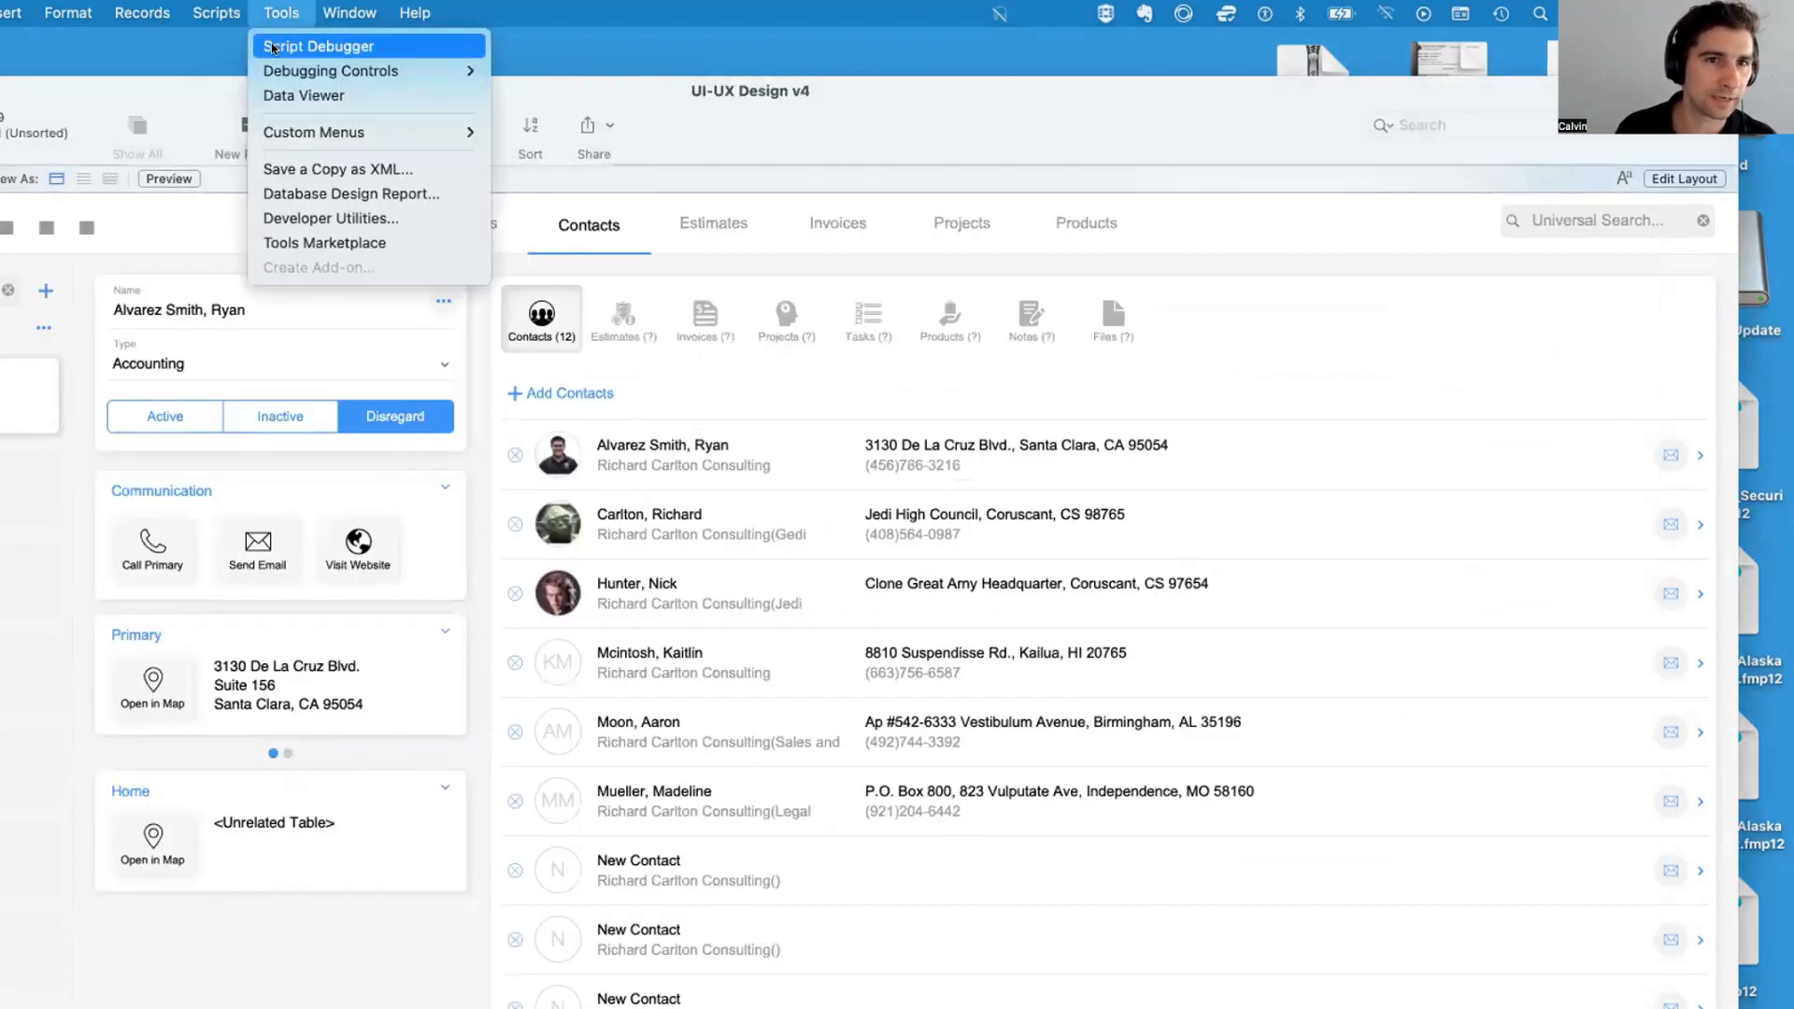
pyautogui.click(267, 47)
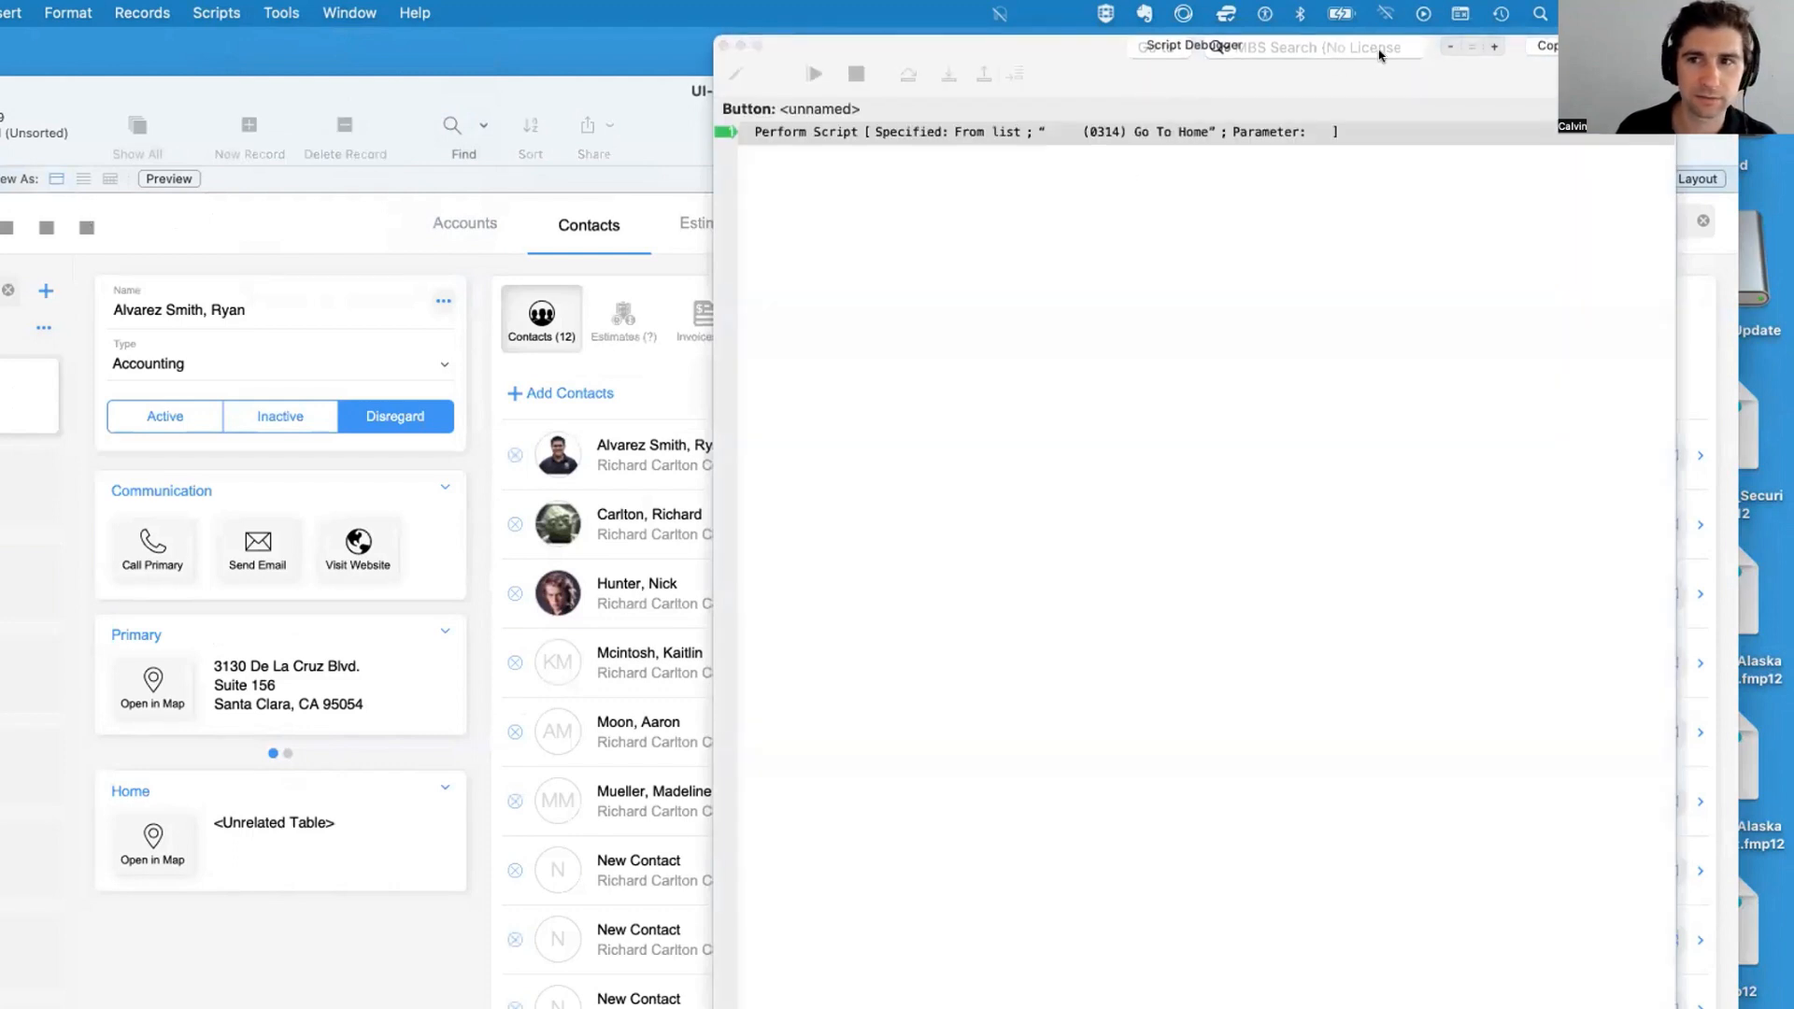
pyautogui.click(931, 213)
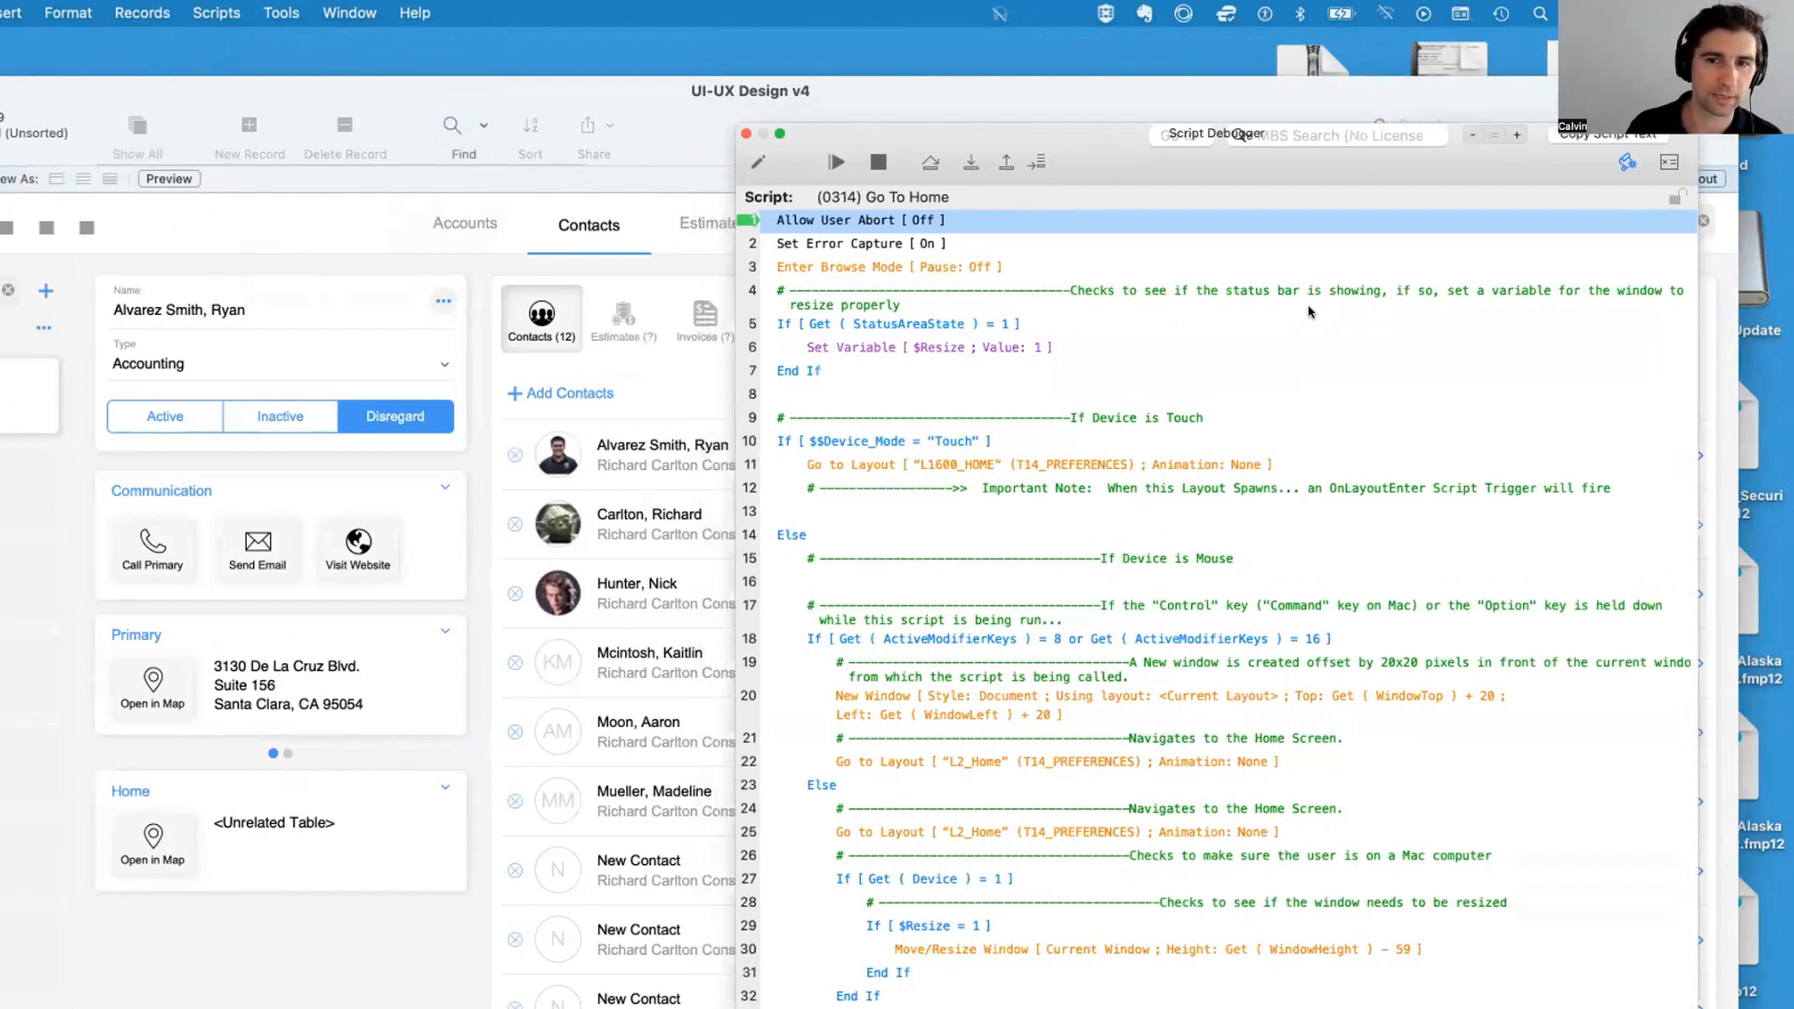
pyautogui.moveTo(70, 101); pyautogui.dragTo(118, 228)
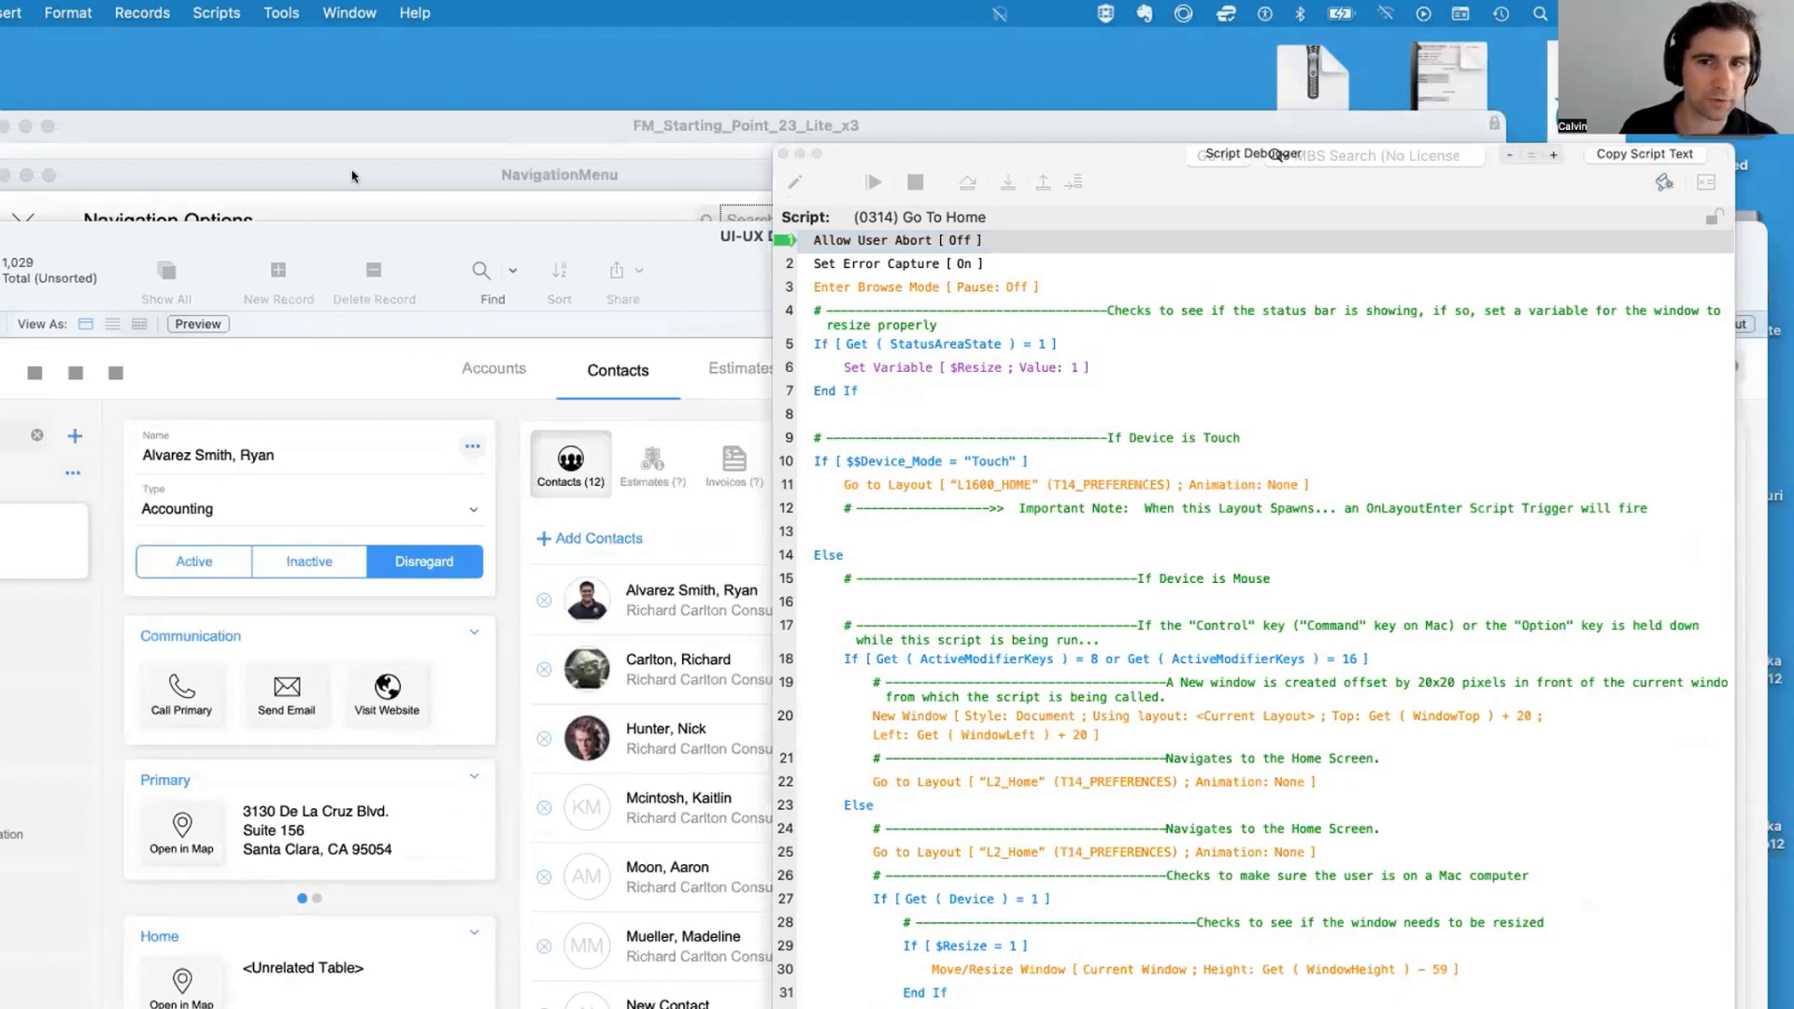
pyautogui.click(919, 180)
pyautogui.click(783, 155)
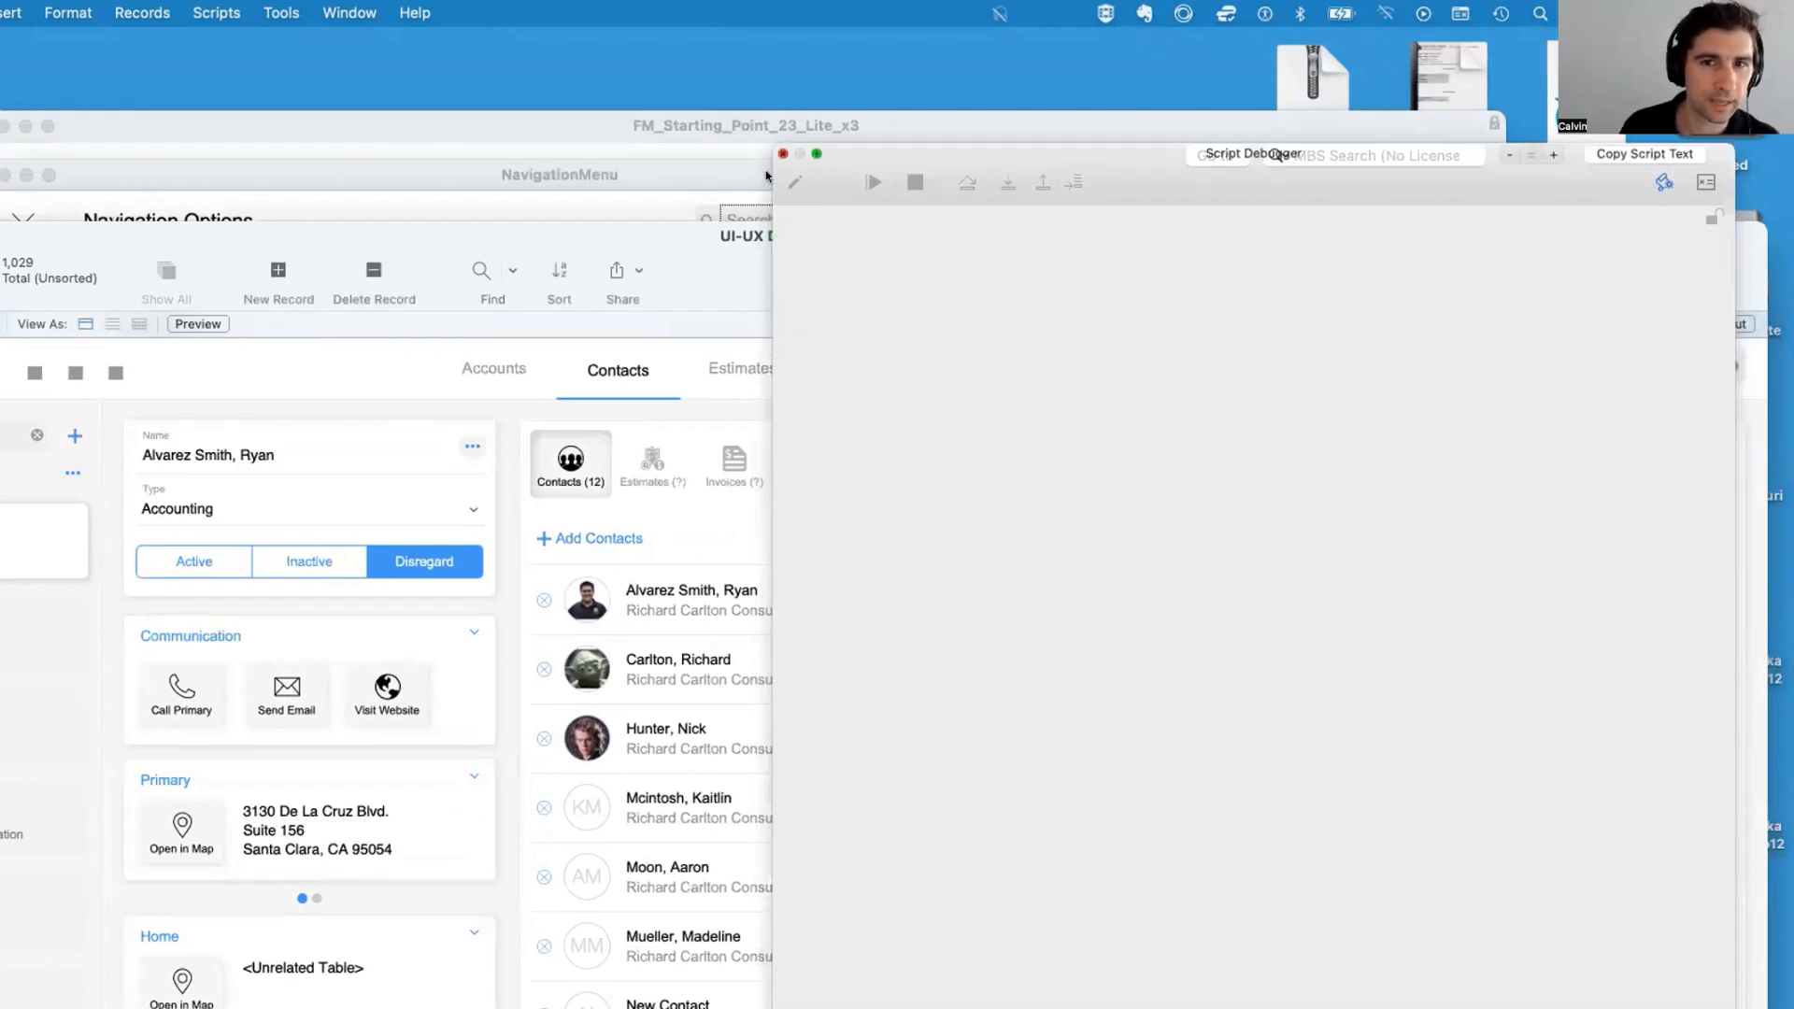
pyautogui.moveTo(752, 174); pyautogui.dragTo(821, 135)
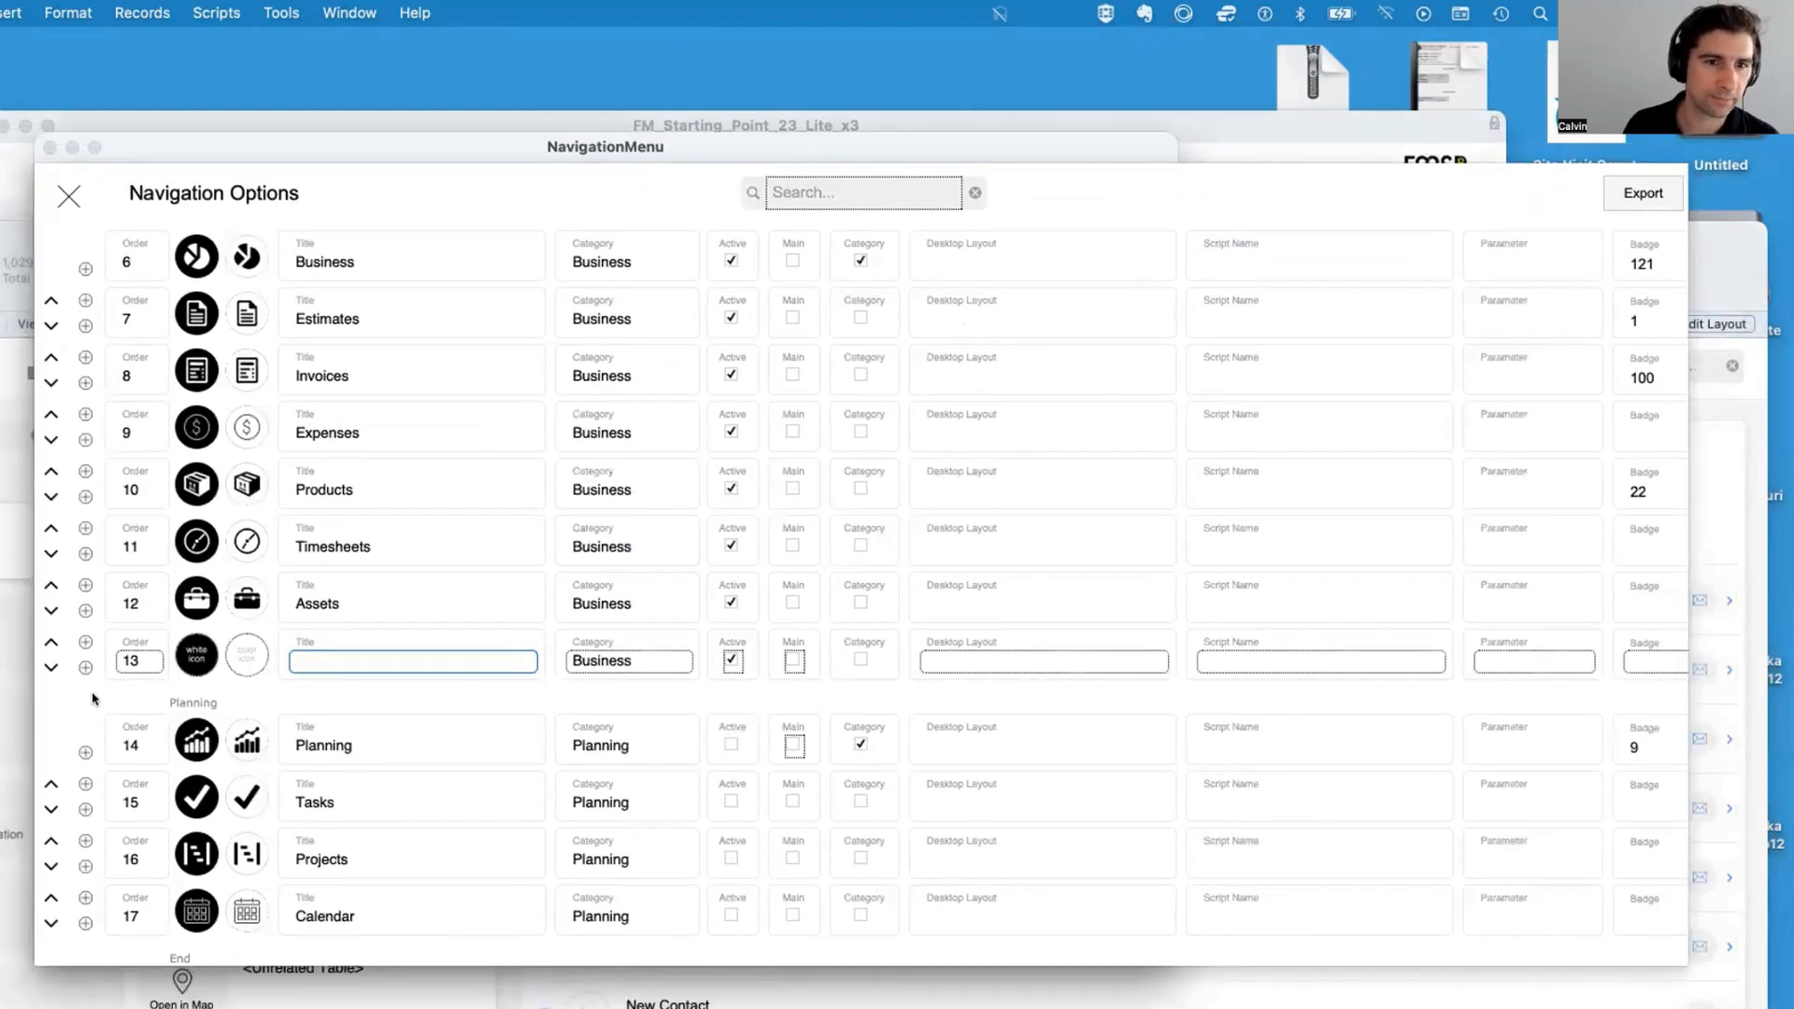
# Title the new Business navigation entry New Module
pyautogui.scroll(-2, 493, 654)
pyautogui.scroll(10, 493, 660)
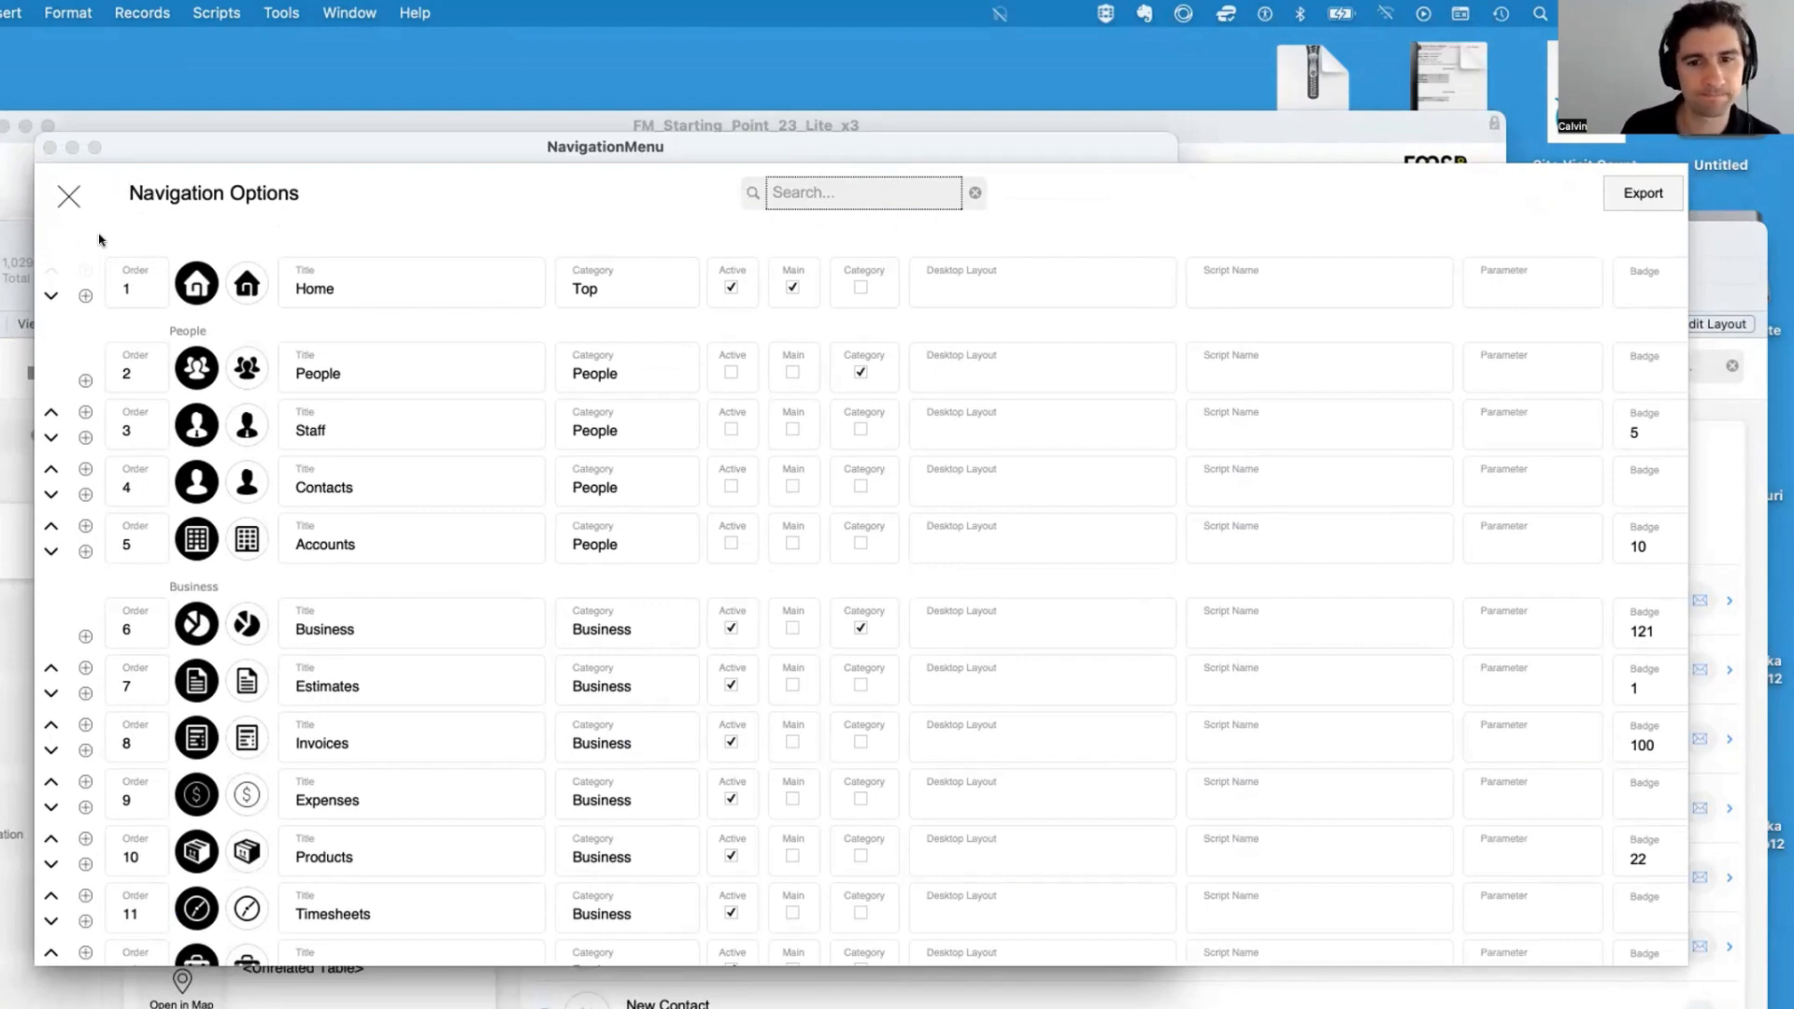
pyautogui.scroll(-5, 360, 471)
pyautogui.scroll(5, 360, 473)
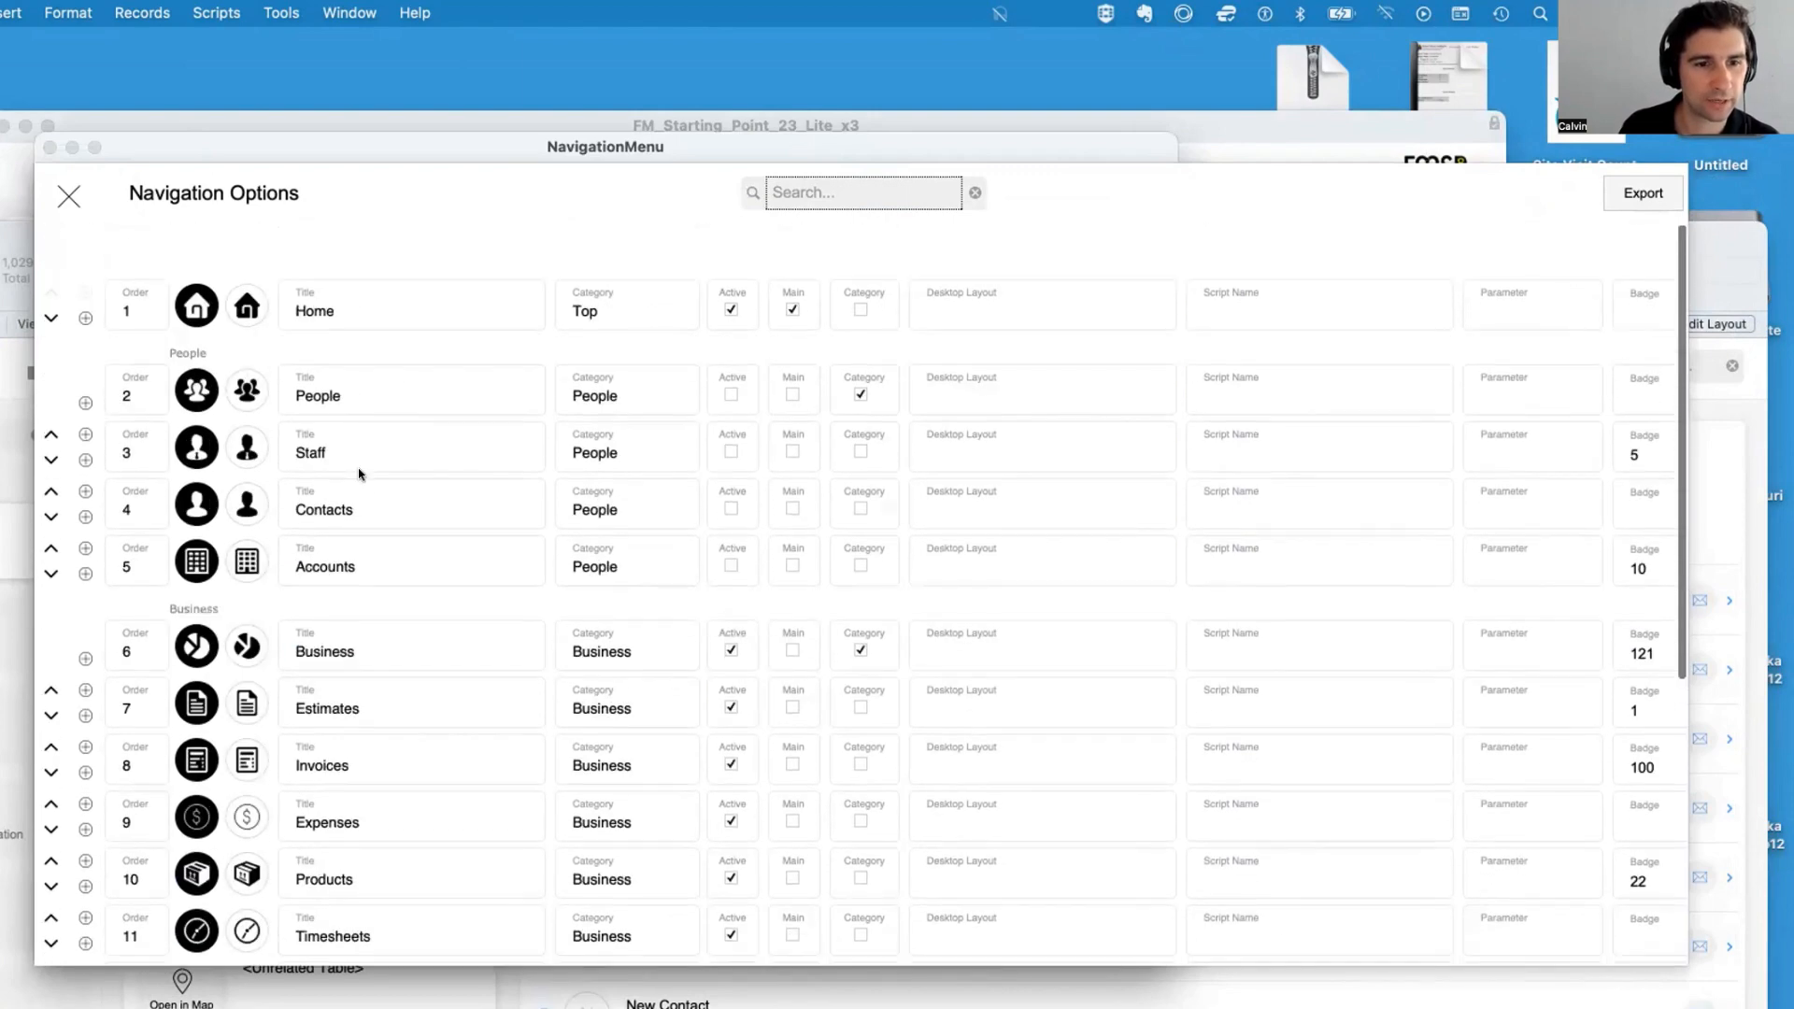
pyautogui.scroll(-5, 360, 473)
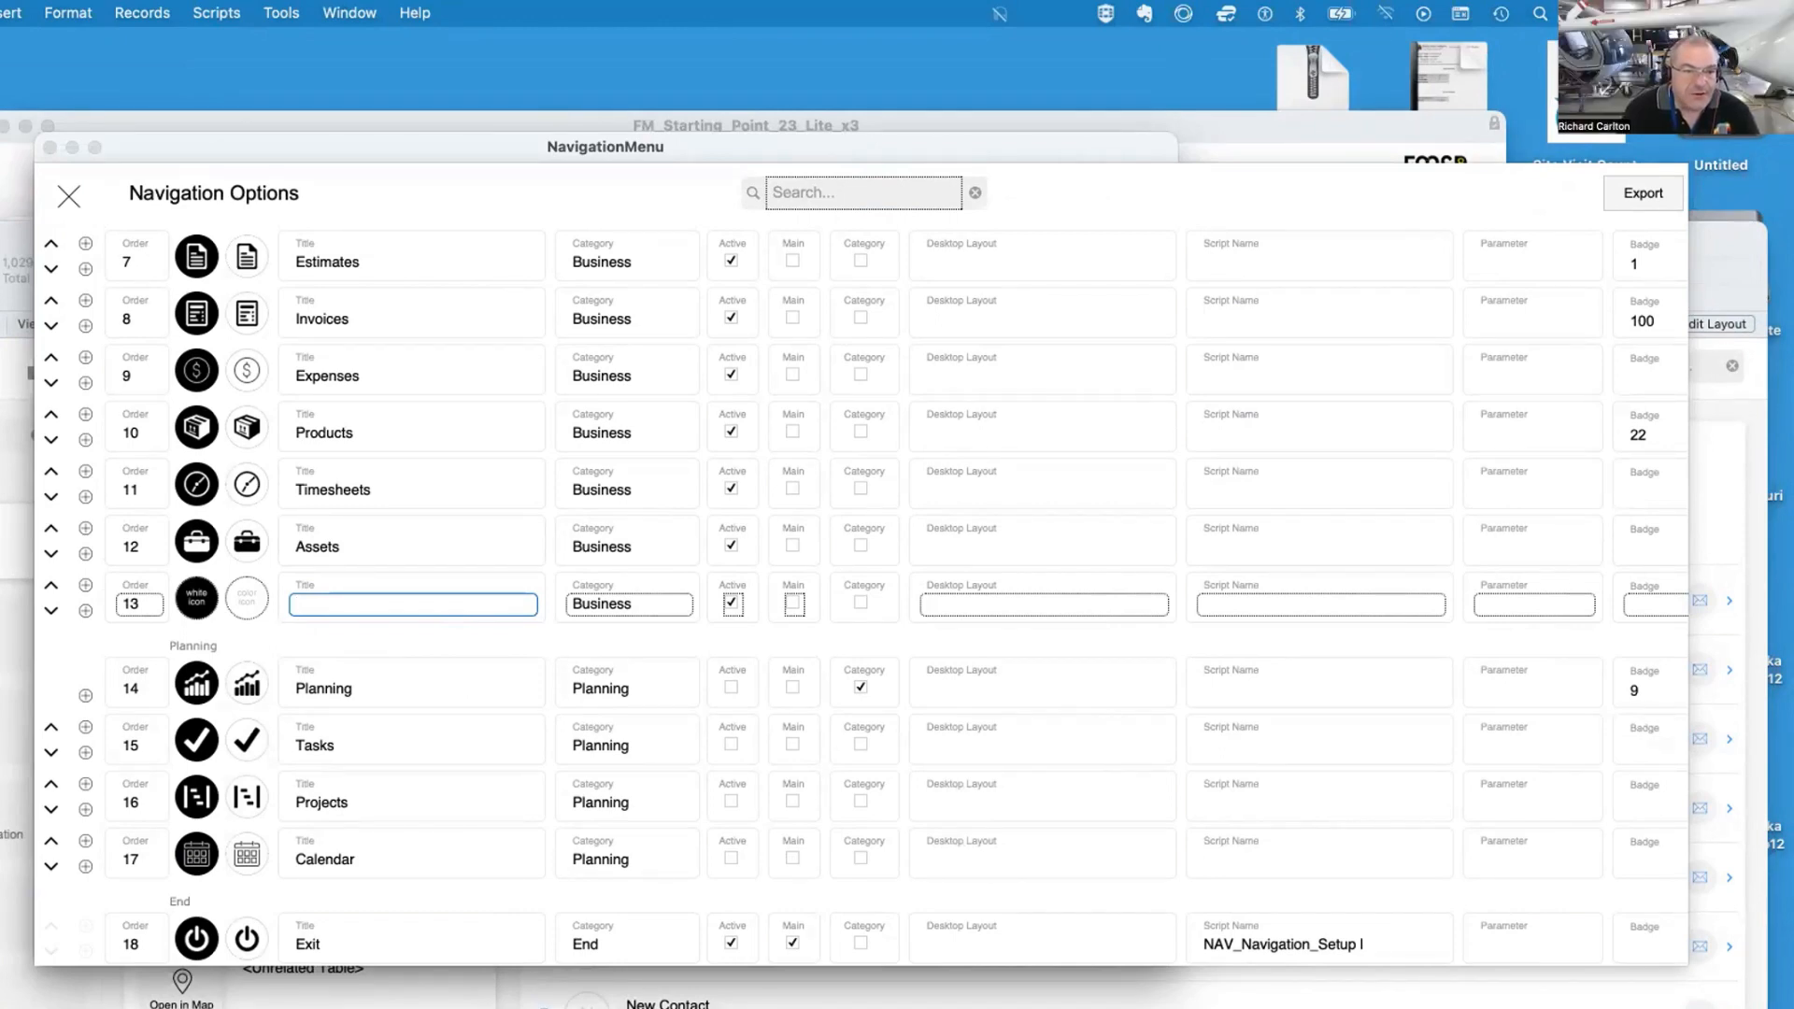
pyautogui.write('New Module')
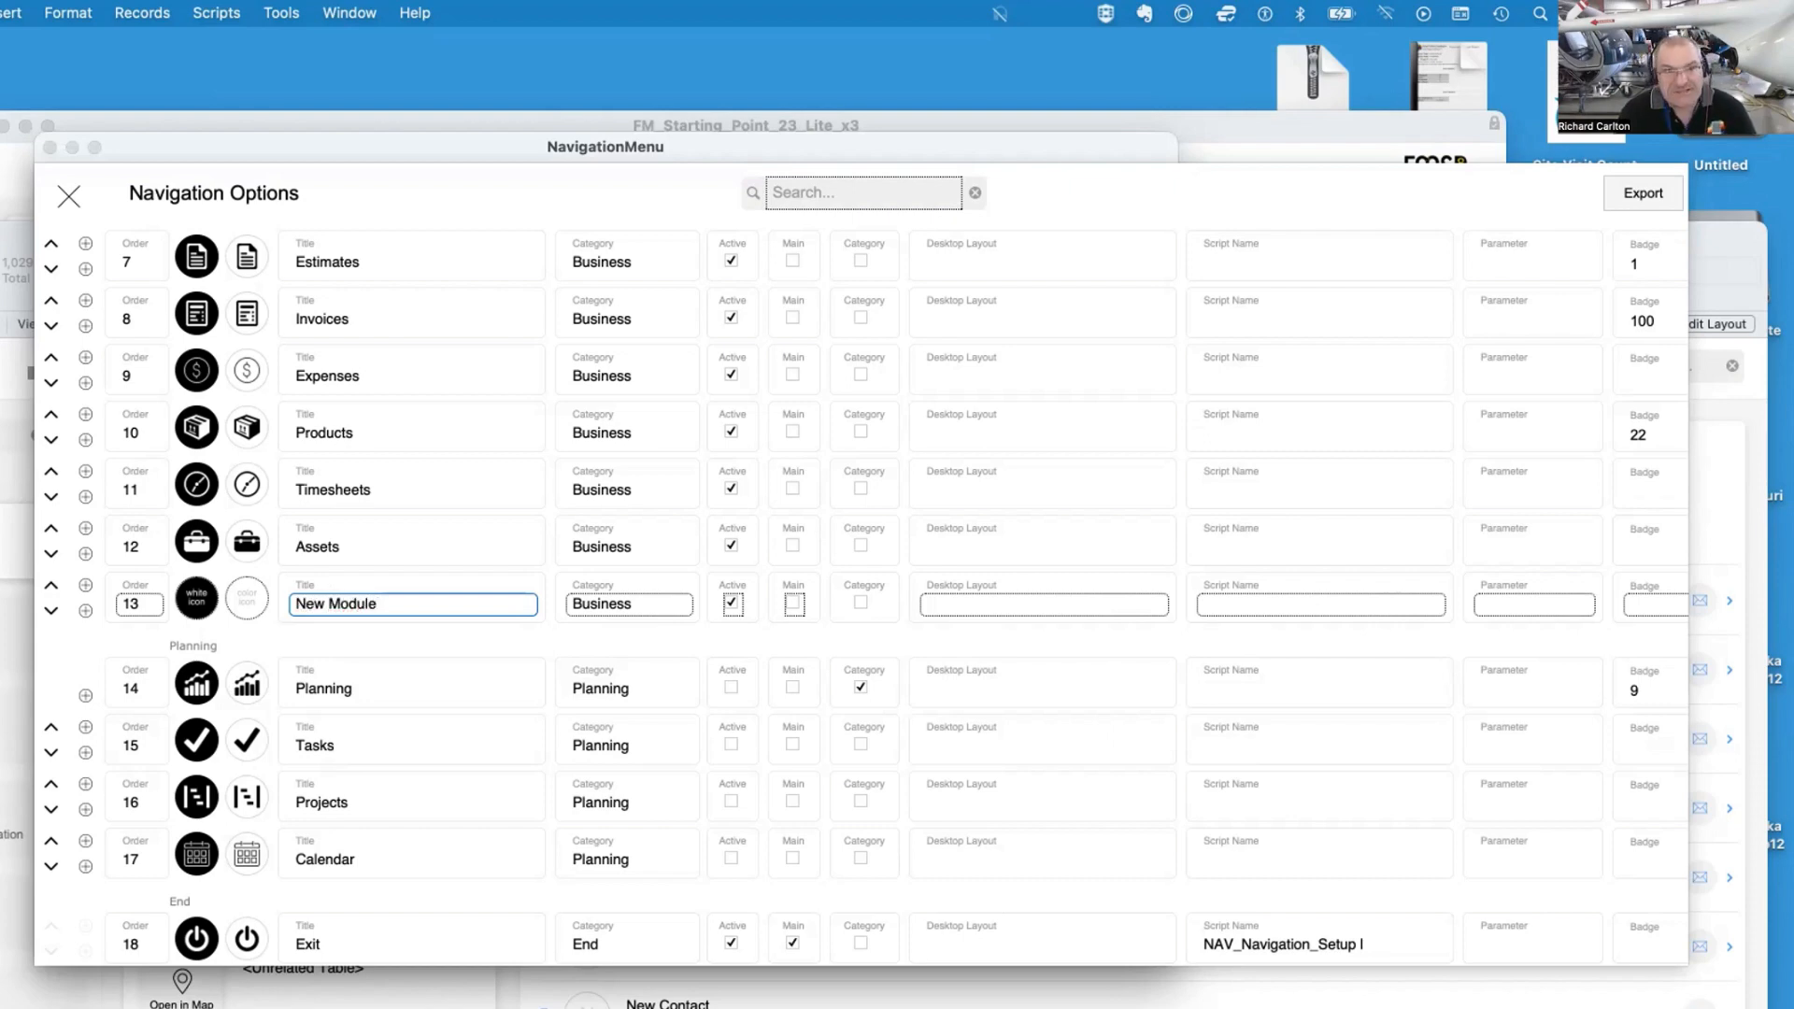
pyautogui.click(164, 628)
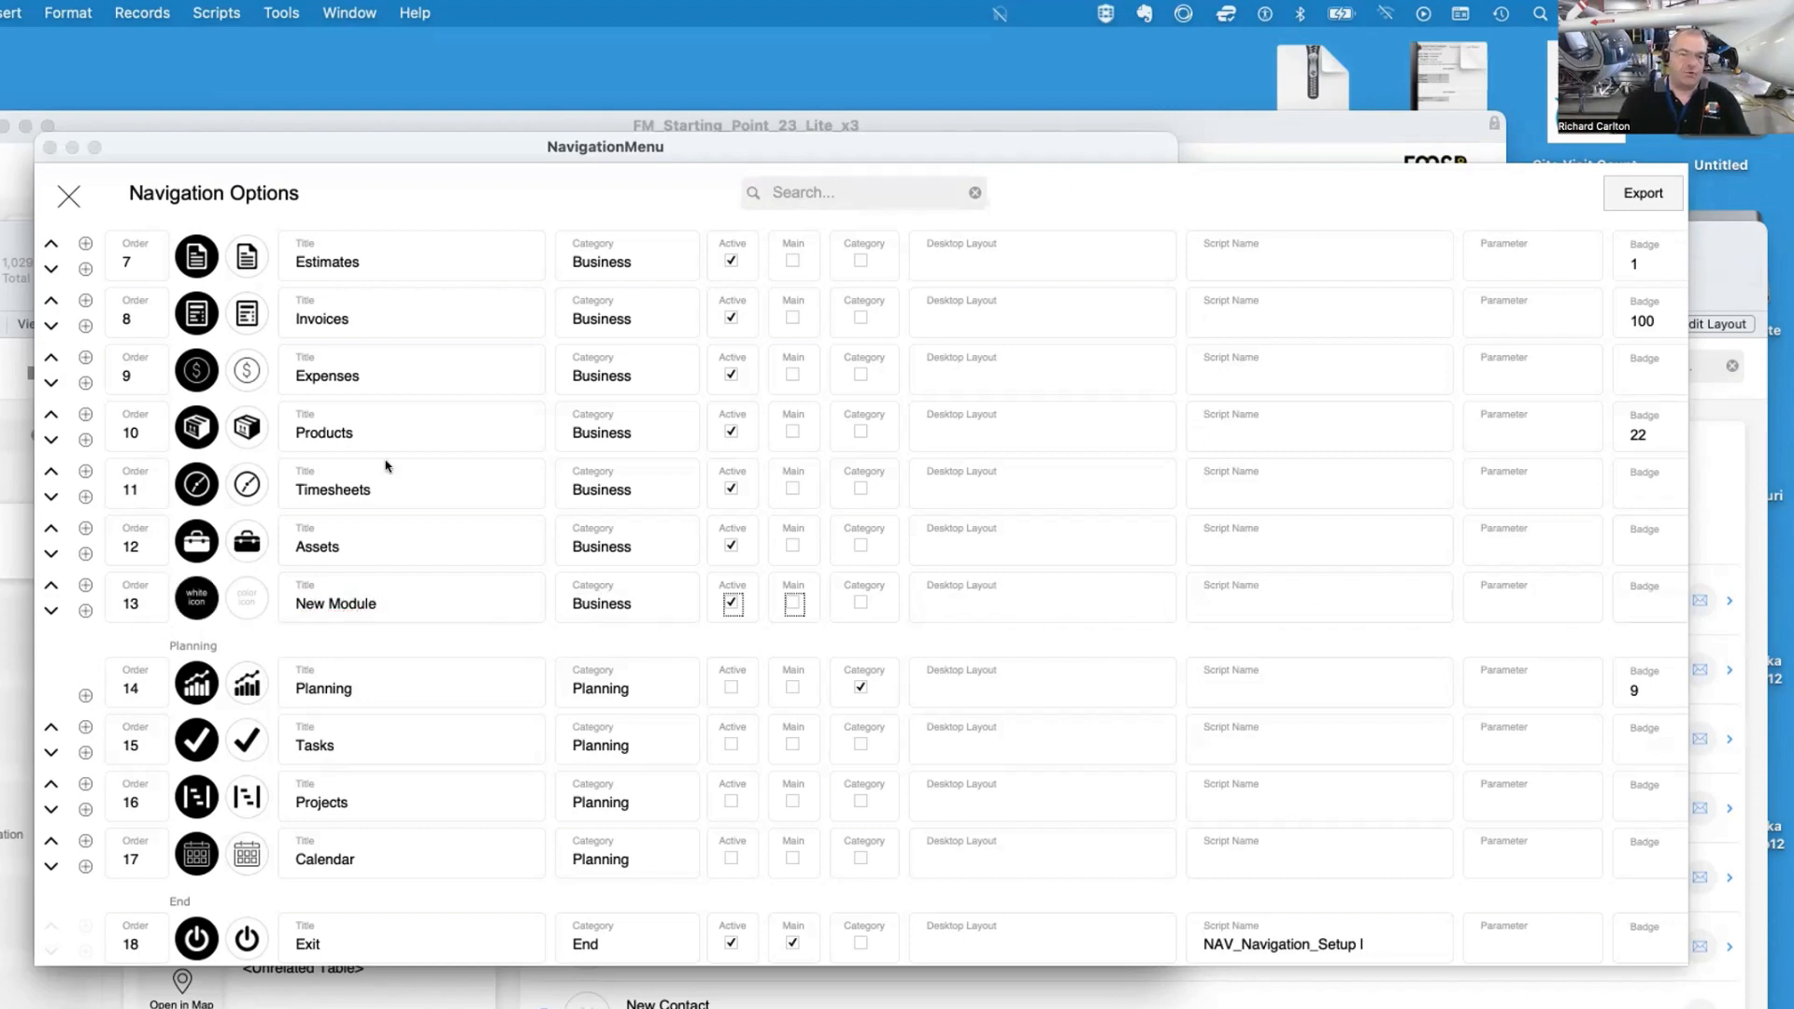
# Close the Navigation Options and relaunch the Demo to view the updated menu
pyautogui.click(56, 194)
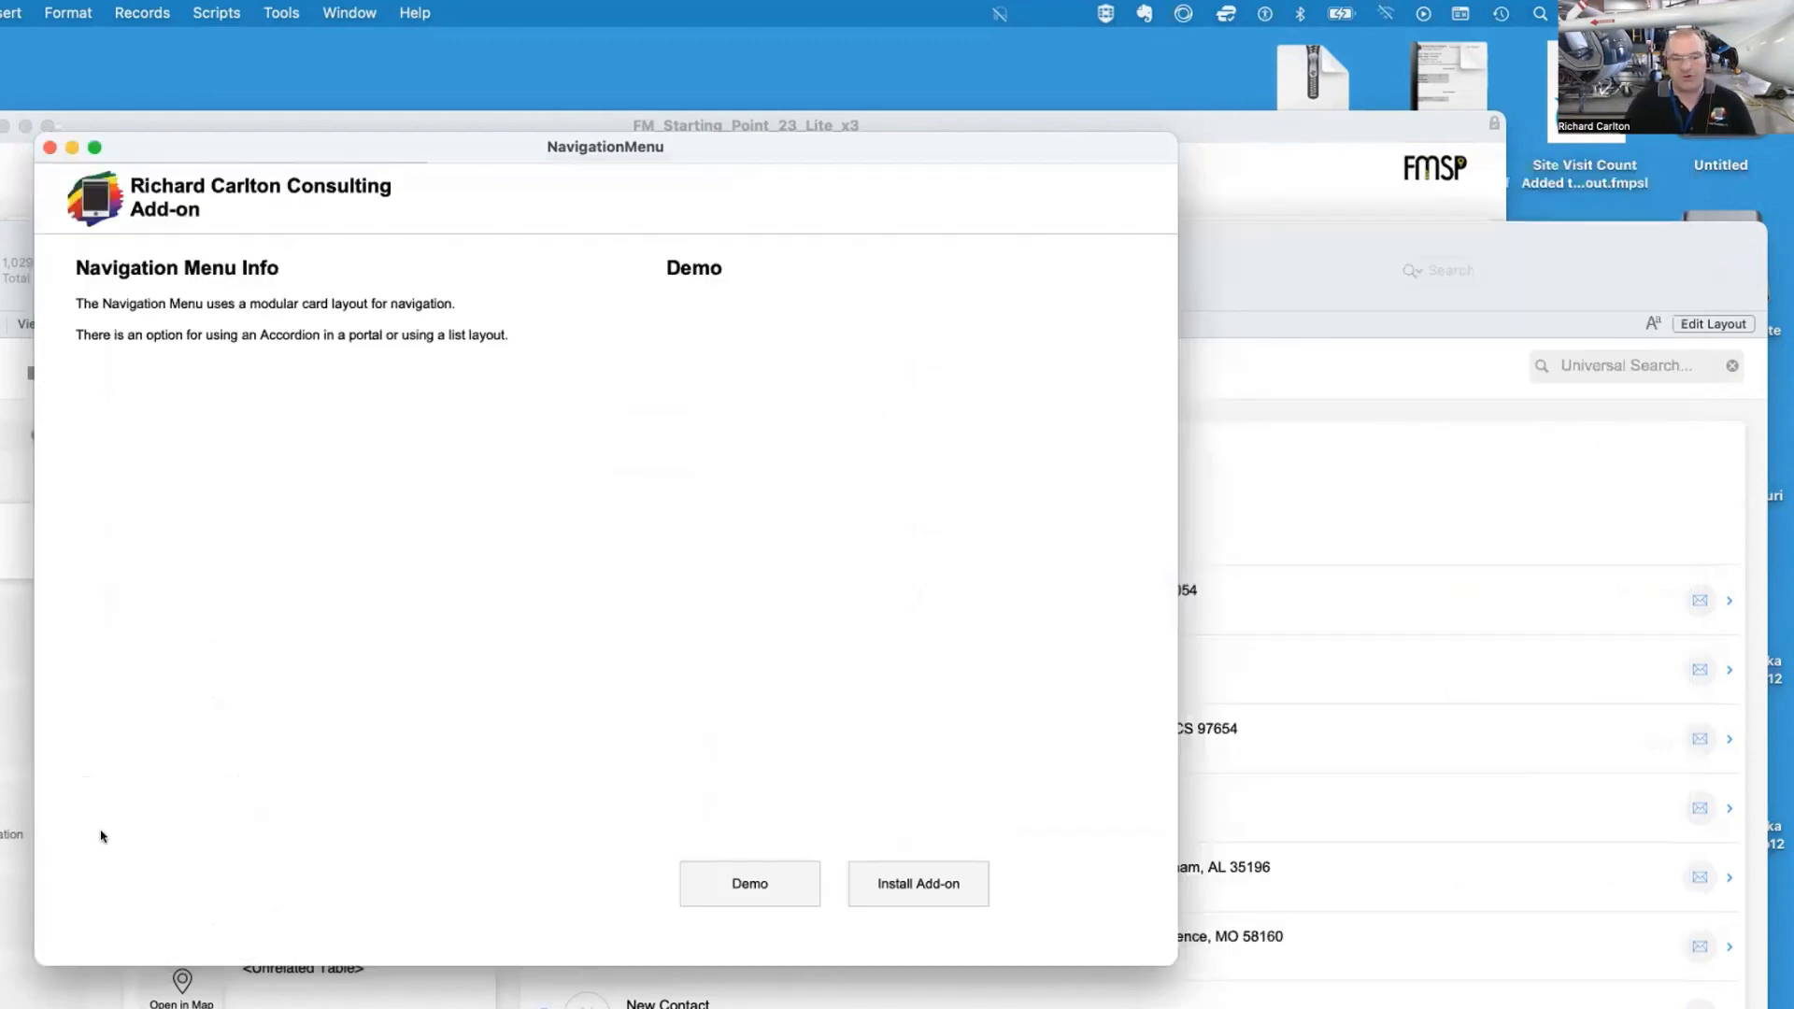
pyautogui.click(784, 871)
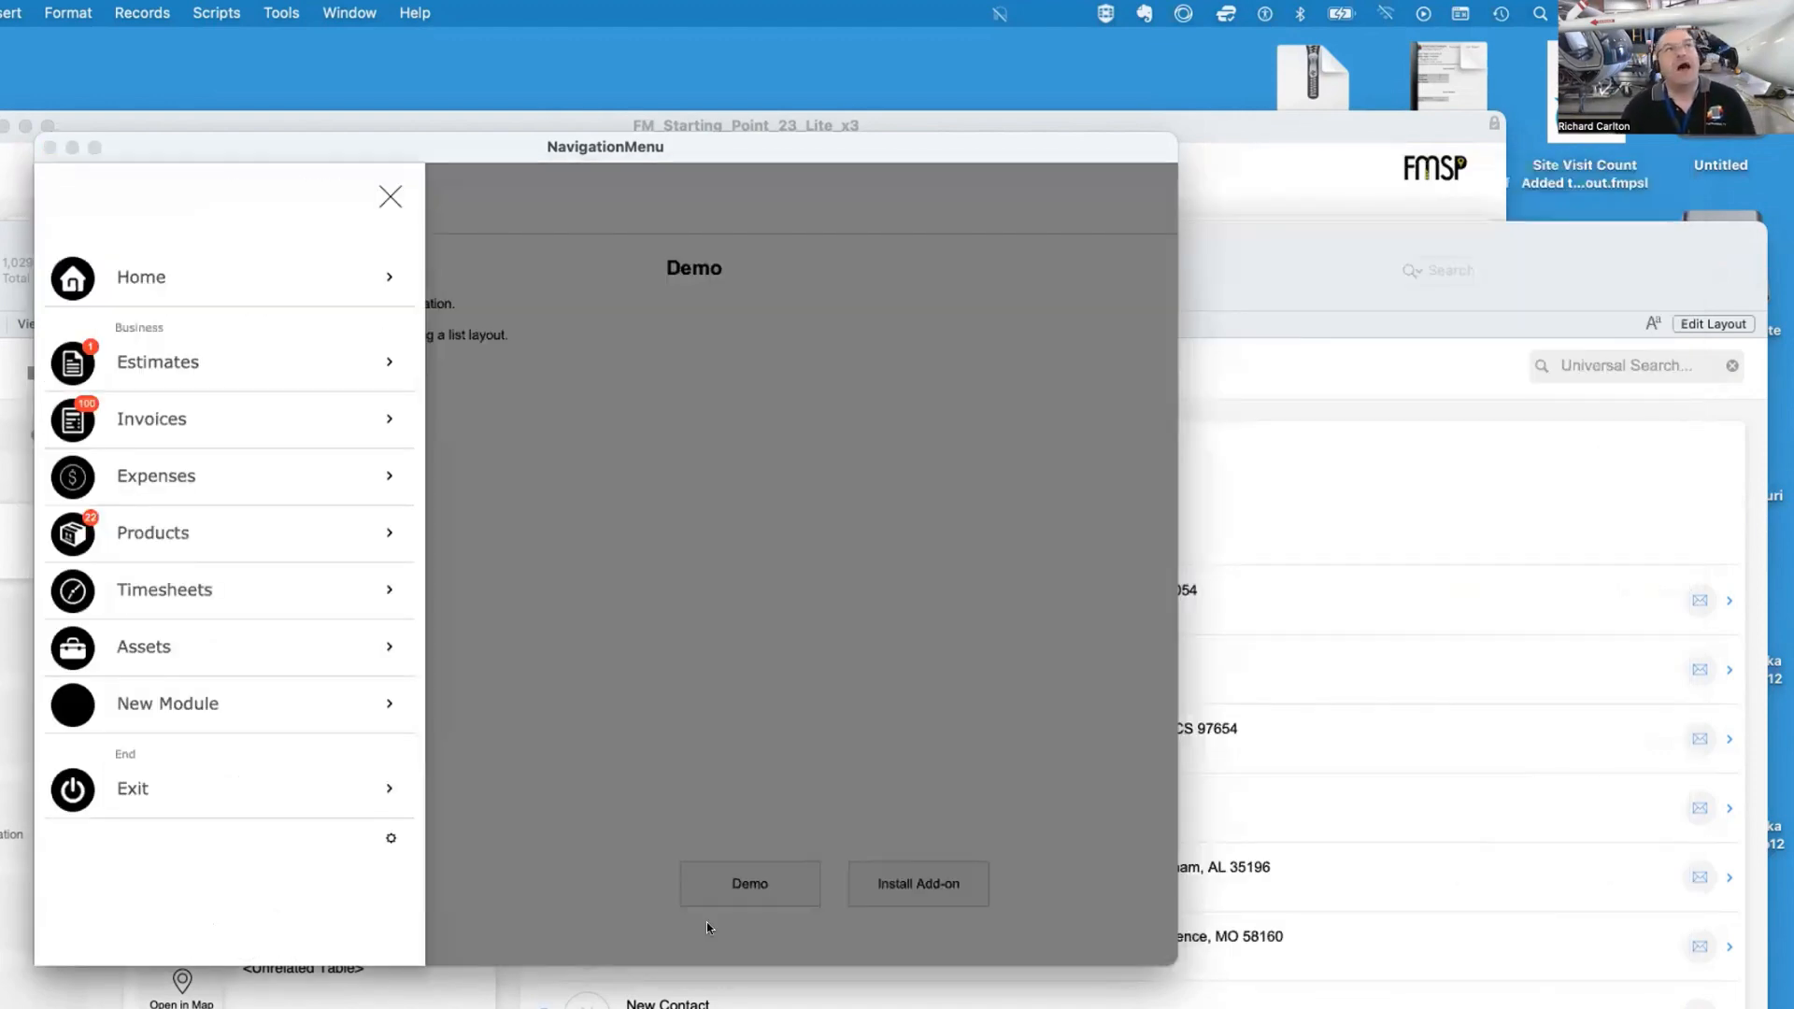
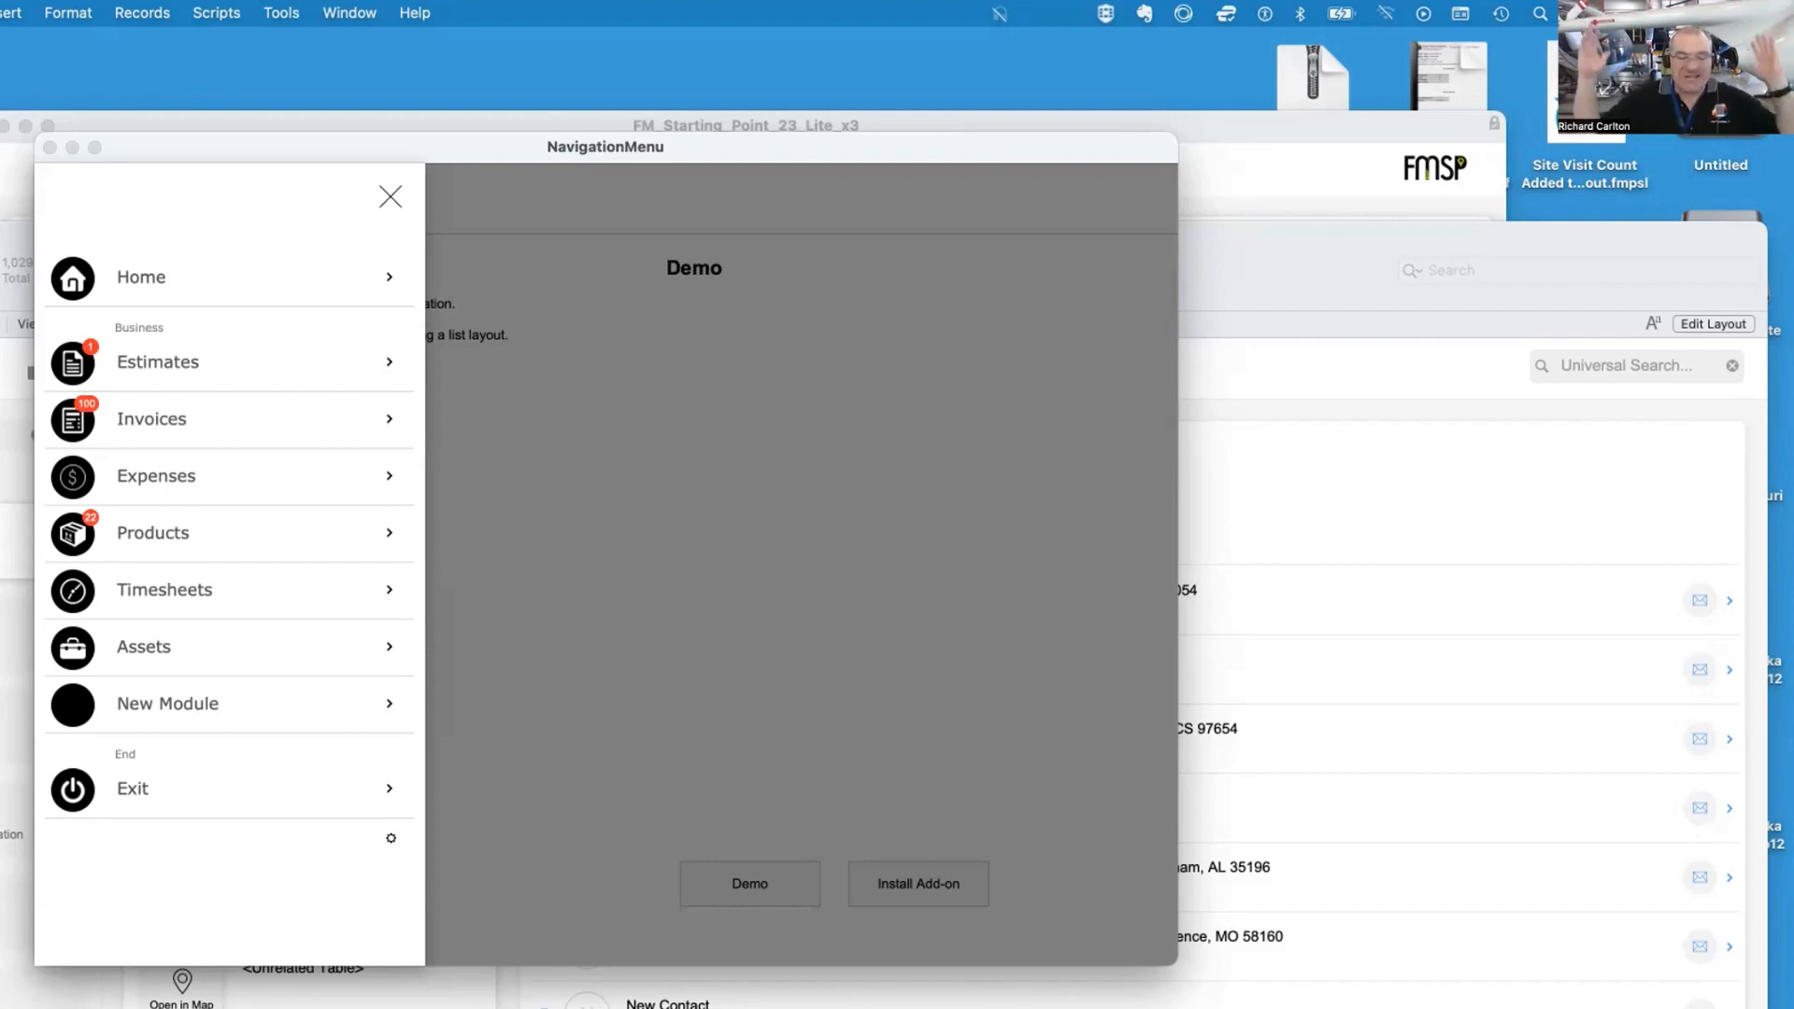
# Move the Site Visit Count file on the desktop to the trash and close the Demo navigation menu
pyautogui.click(1585, 98)
pyautogui.press('super+BackSpace')
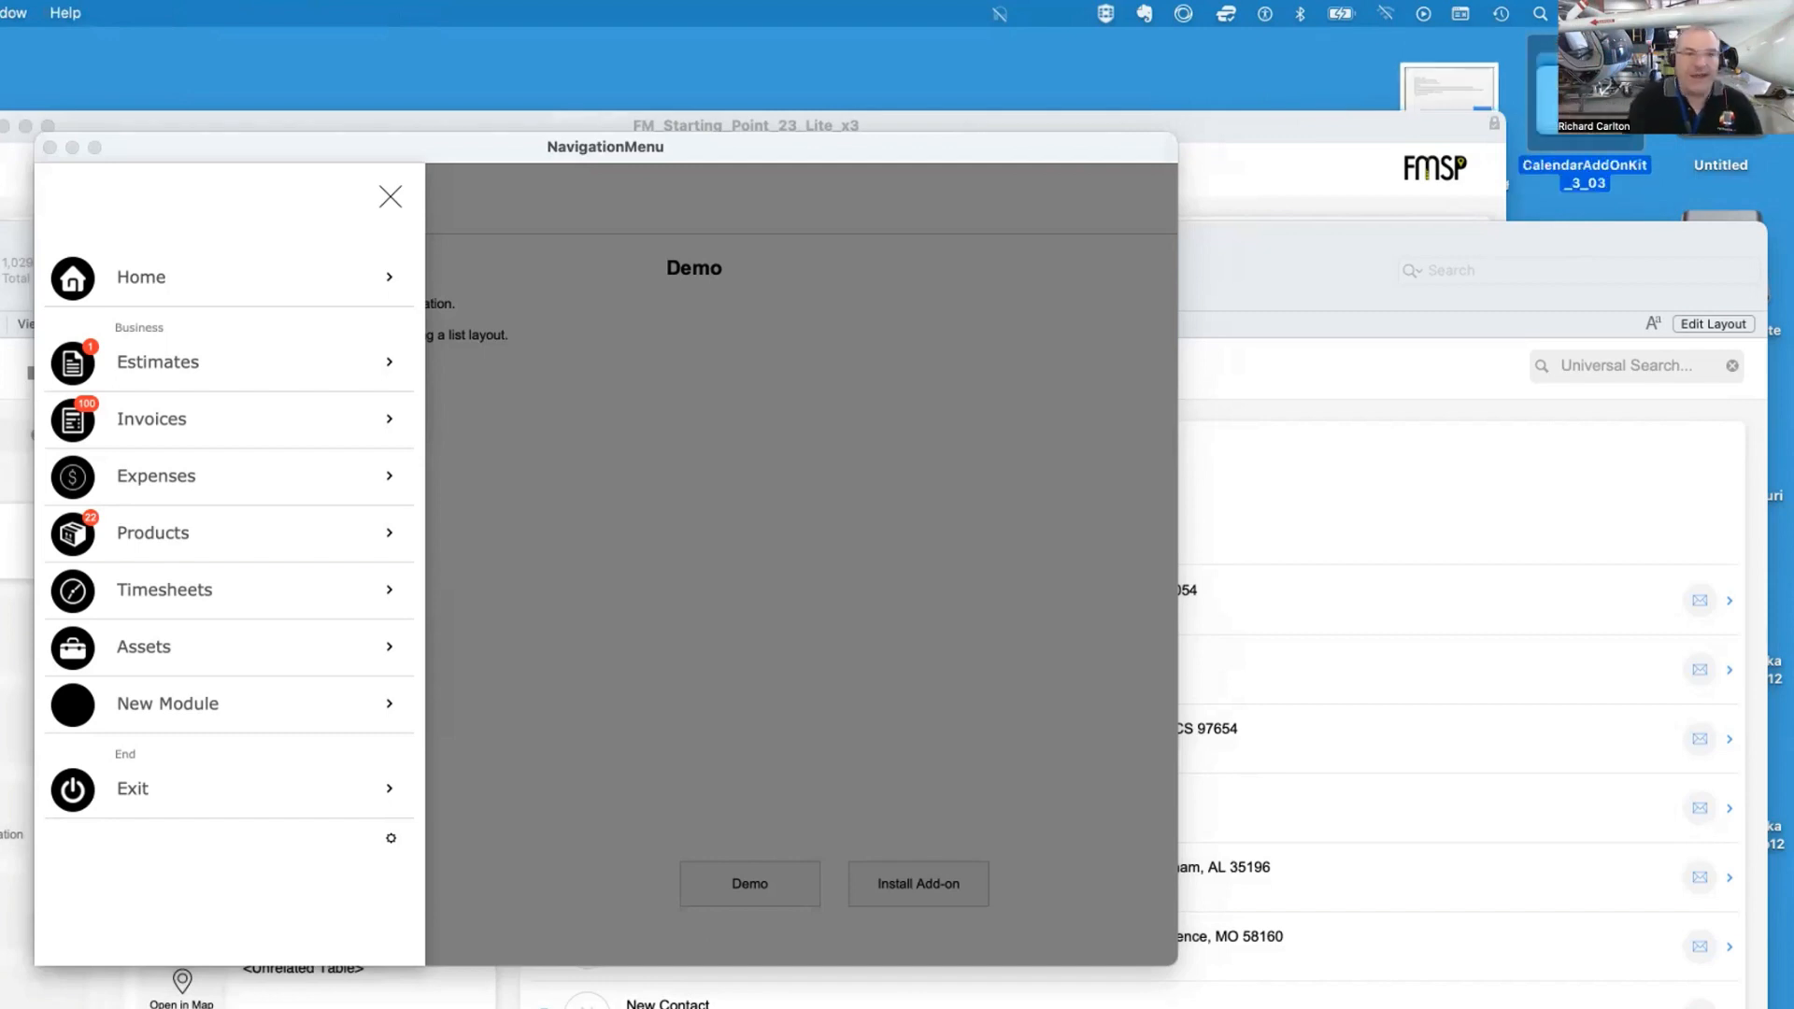
pyautogui.click(1019, 249)
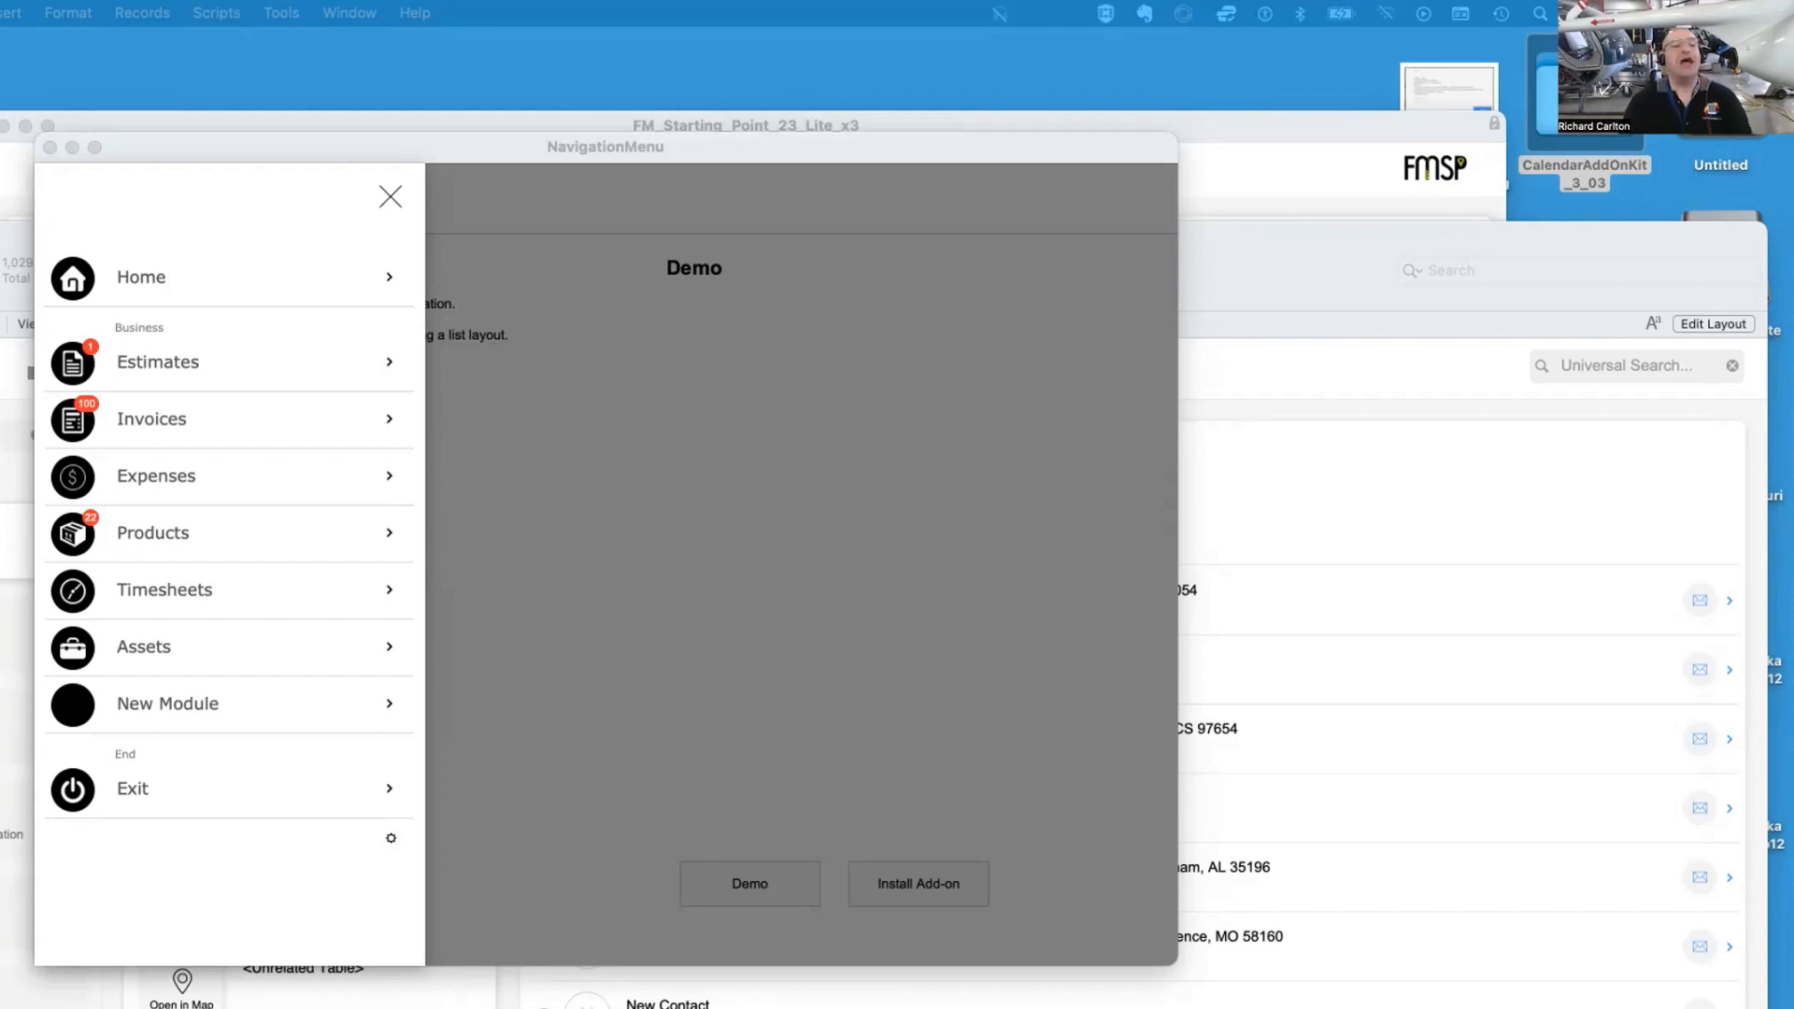
pyautogui.click(291, 200)
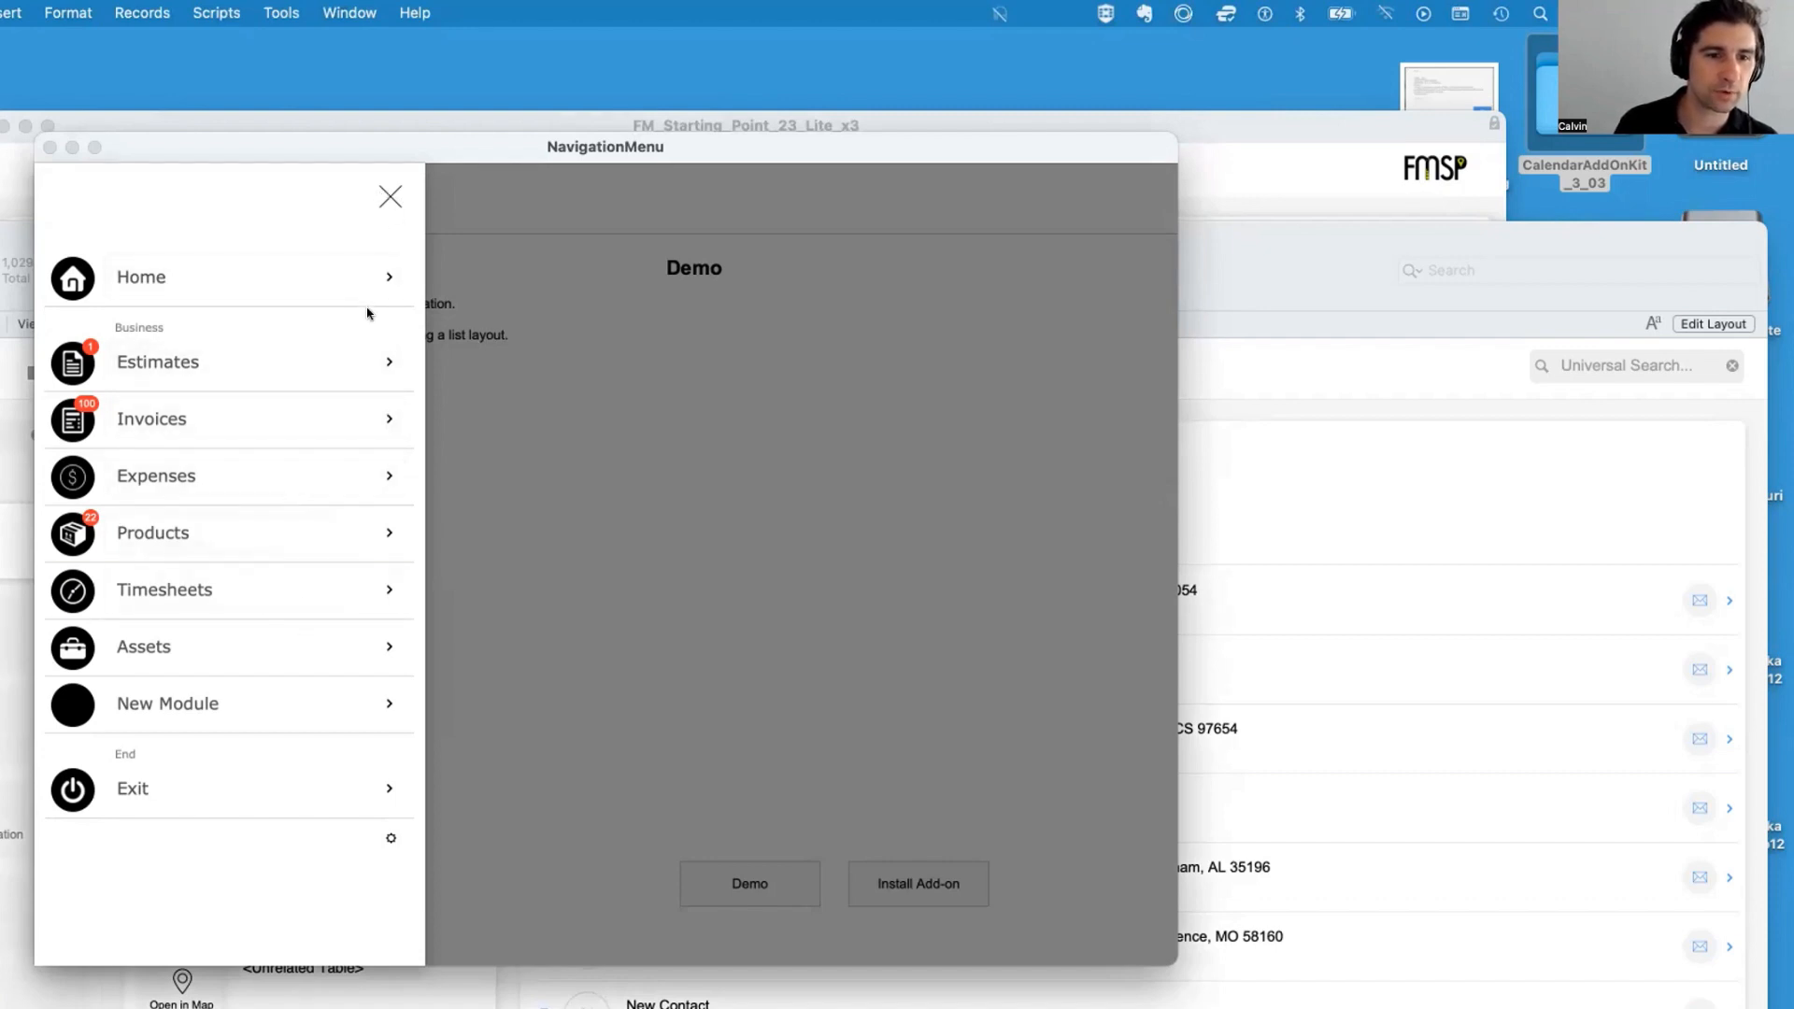
pyautogui.click(380, 198)
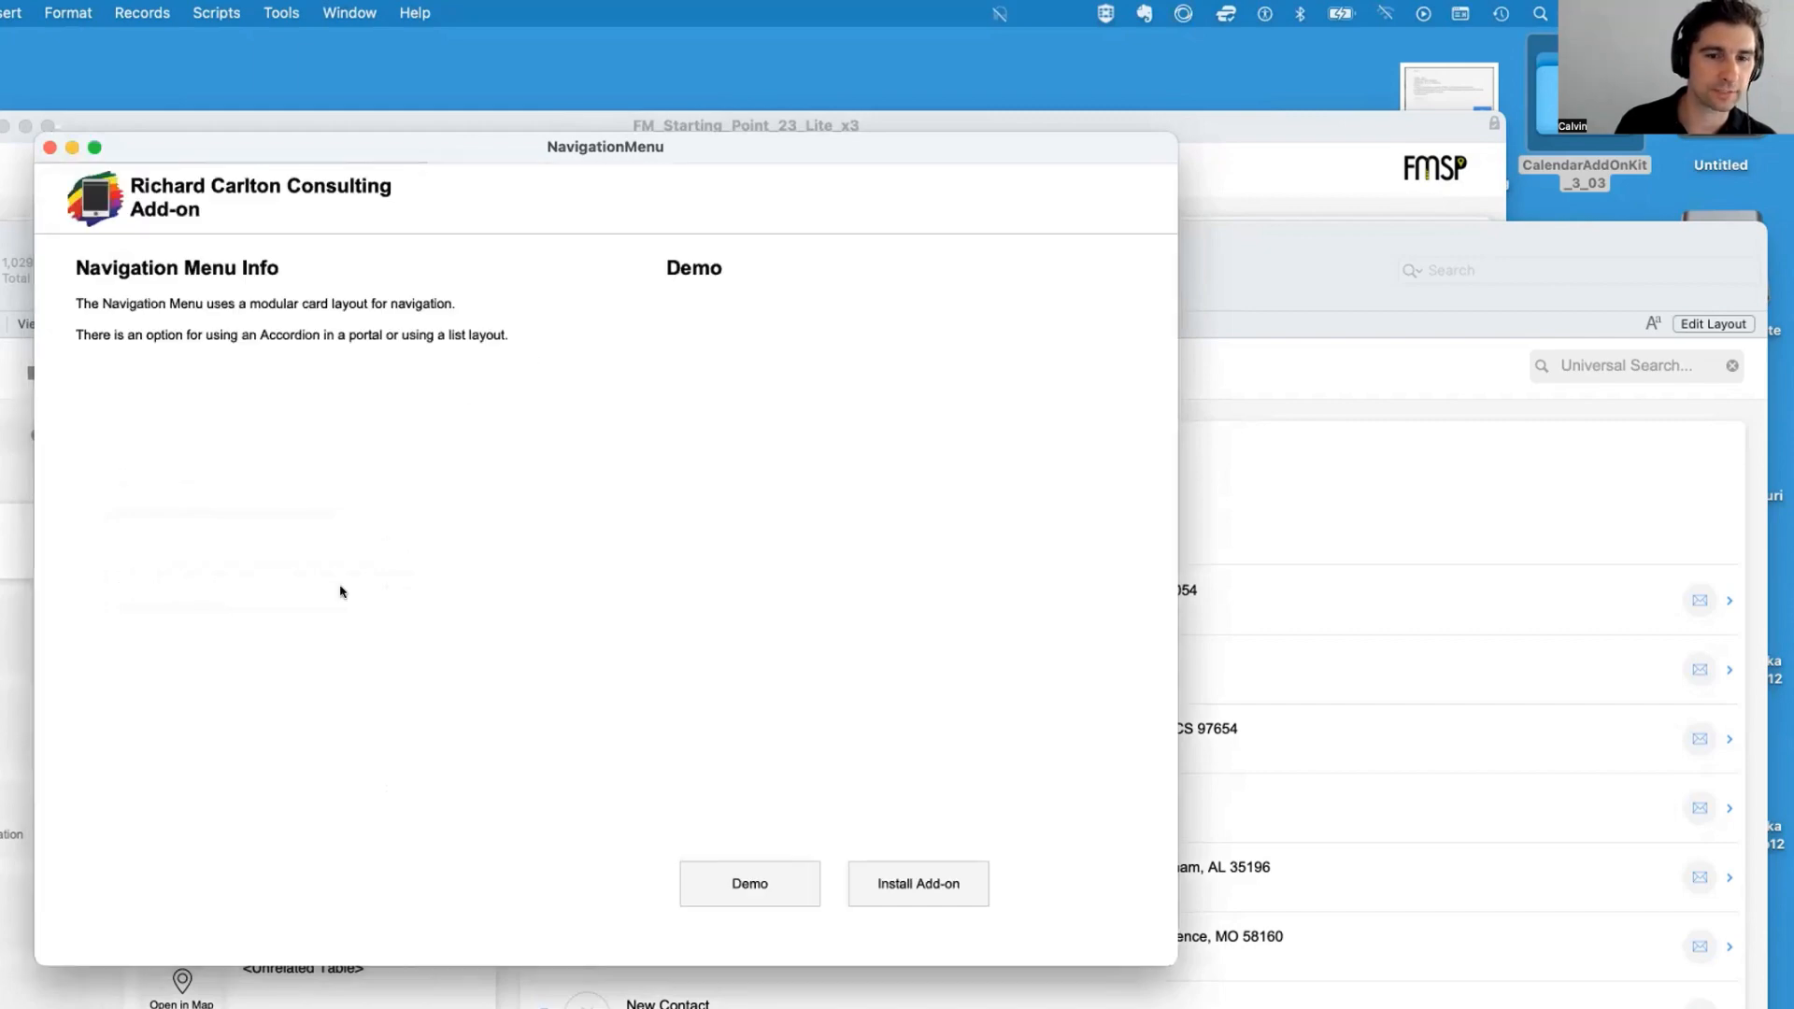
# Open the Navigation_Portal_v1 layout in a new window to view its menu
pyautogui.press('super+shift+l')
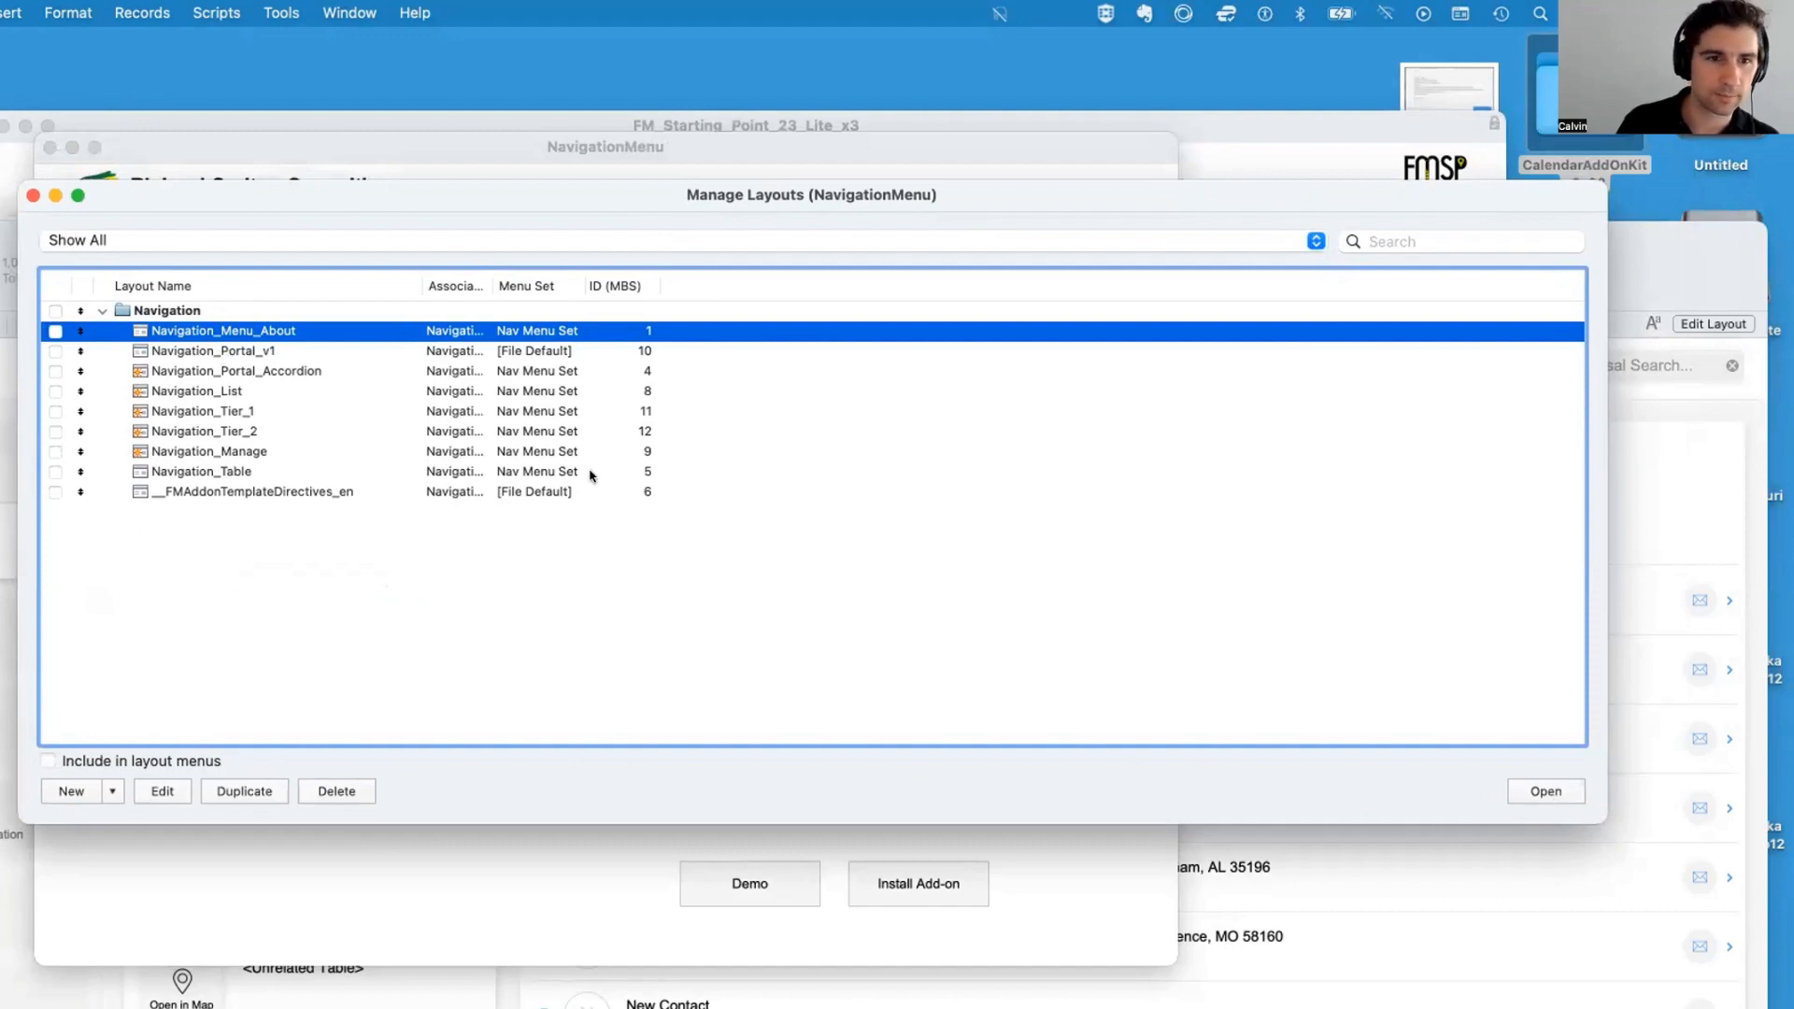
pyautogui.click(379, 352)
pyautogui.click(1529, 788)
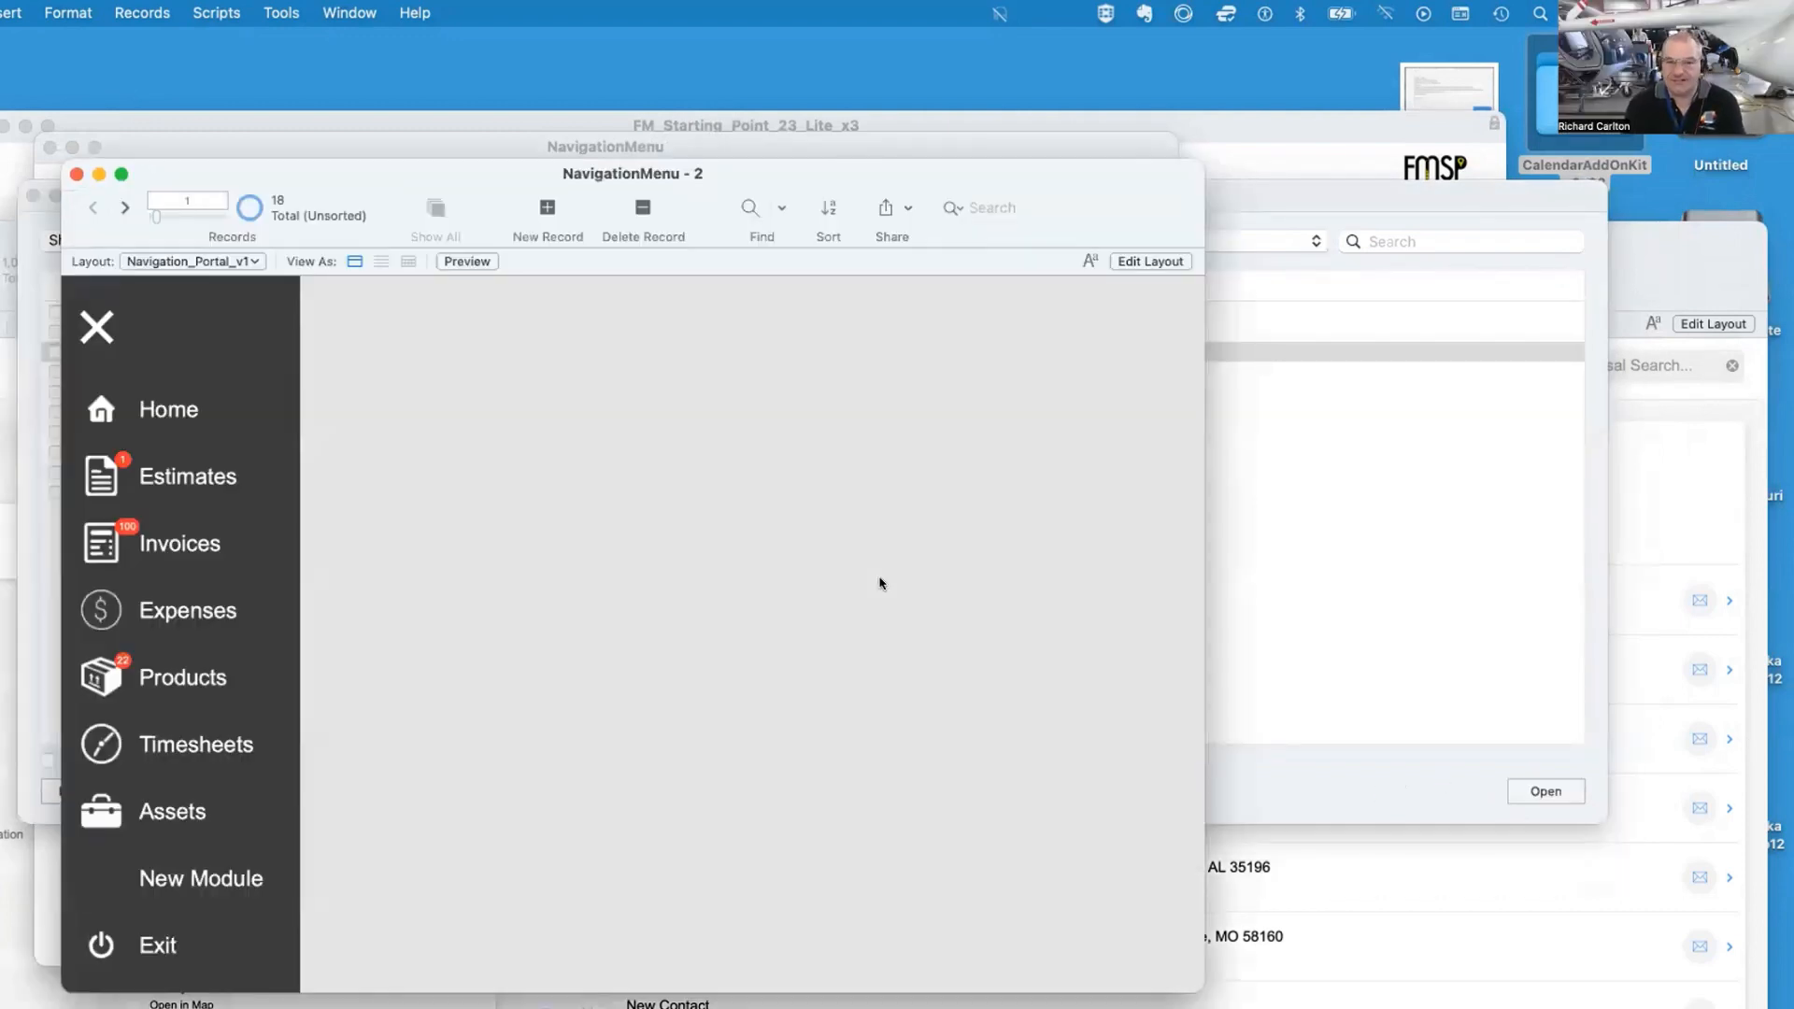
# Open the Navigation_Portal_Accordion layout in a new window and expand and collapse its Business section
pyautogui.moveTo(1200, 983); pyautogui.dragTo(1020, 1008)
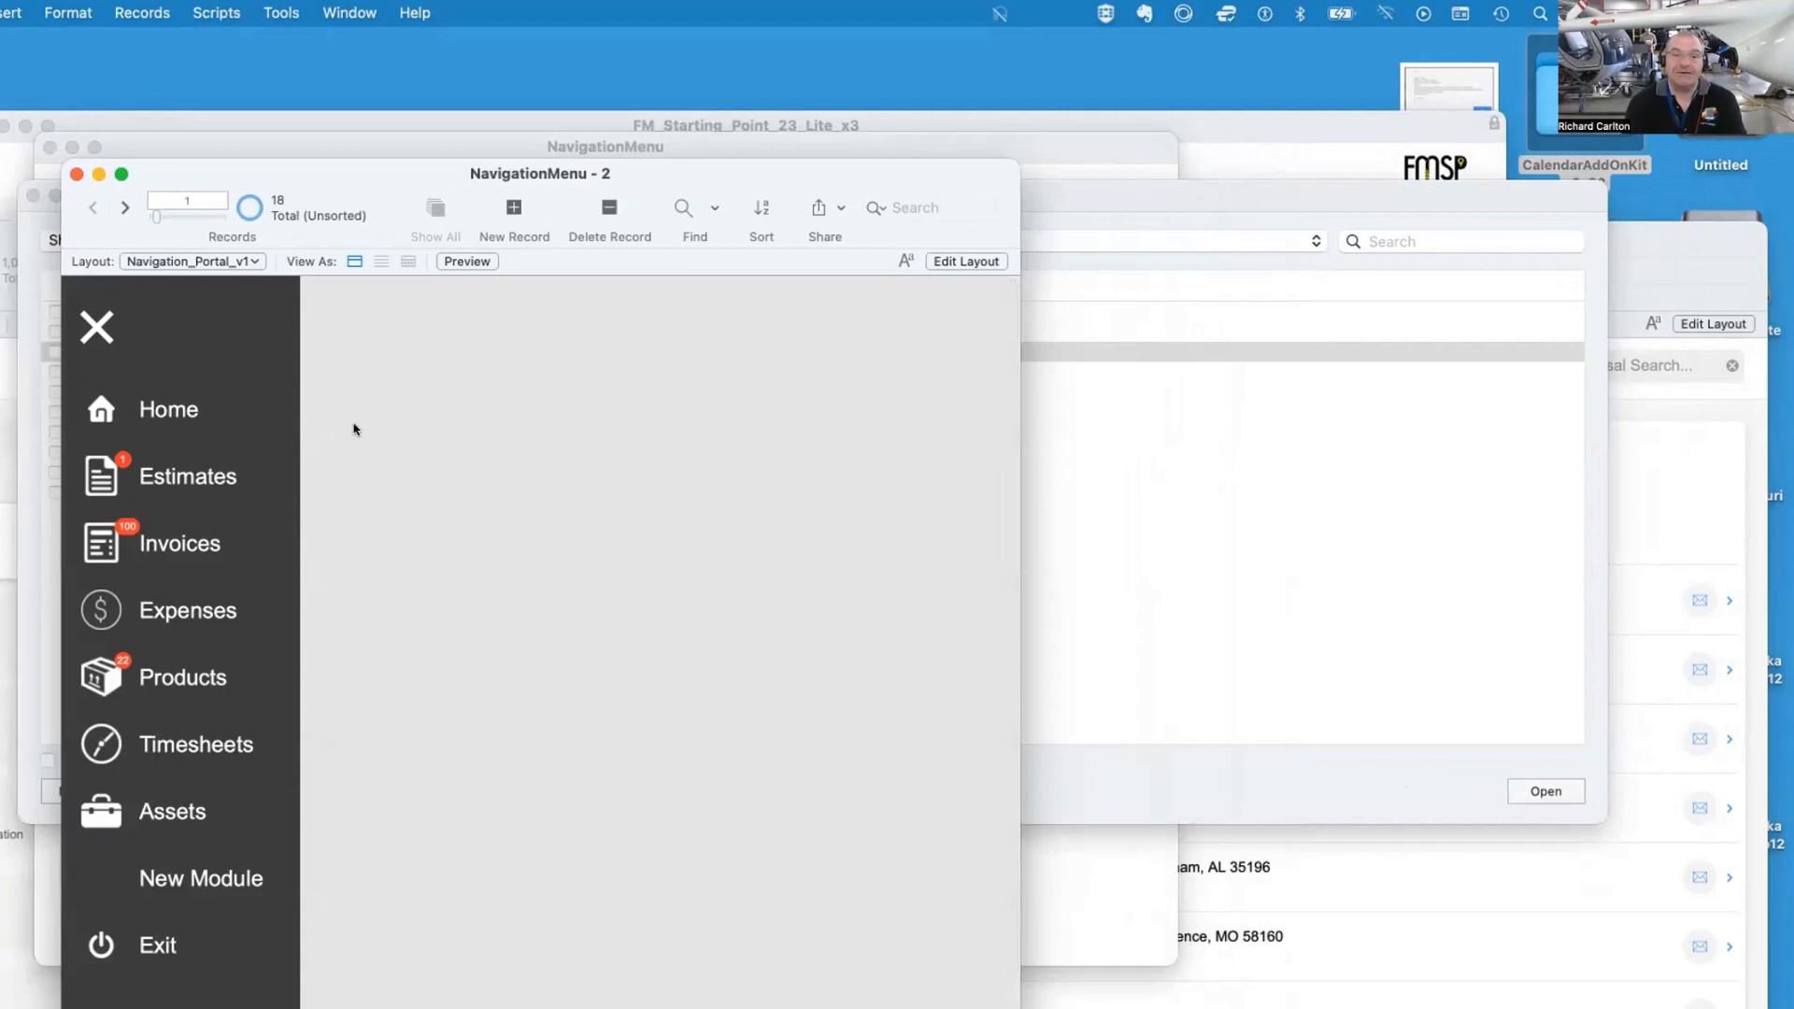
pyautogui.click(1257, 473)
pyautogui.click(644, 372)
pyautogui.moveTo(21, 184); pyautogui.dragTo(787, 190)
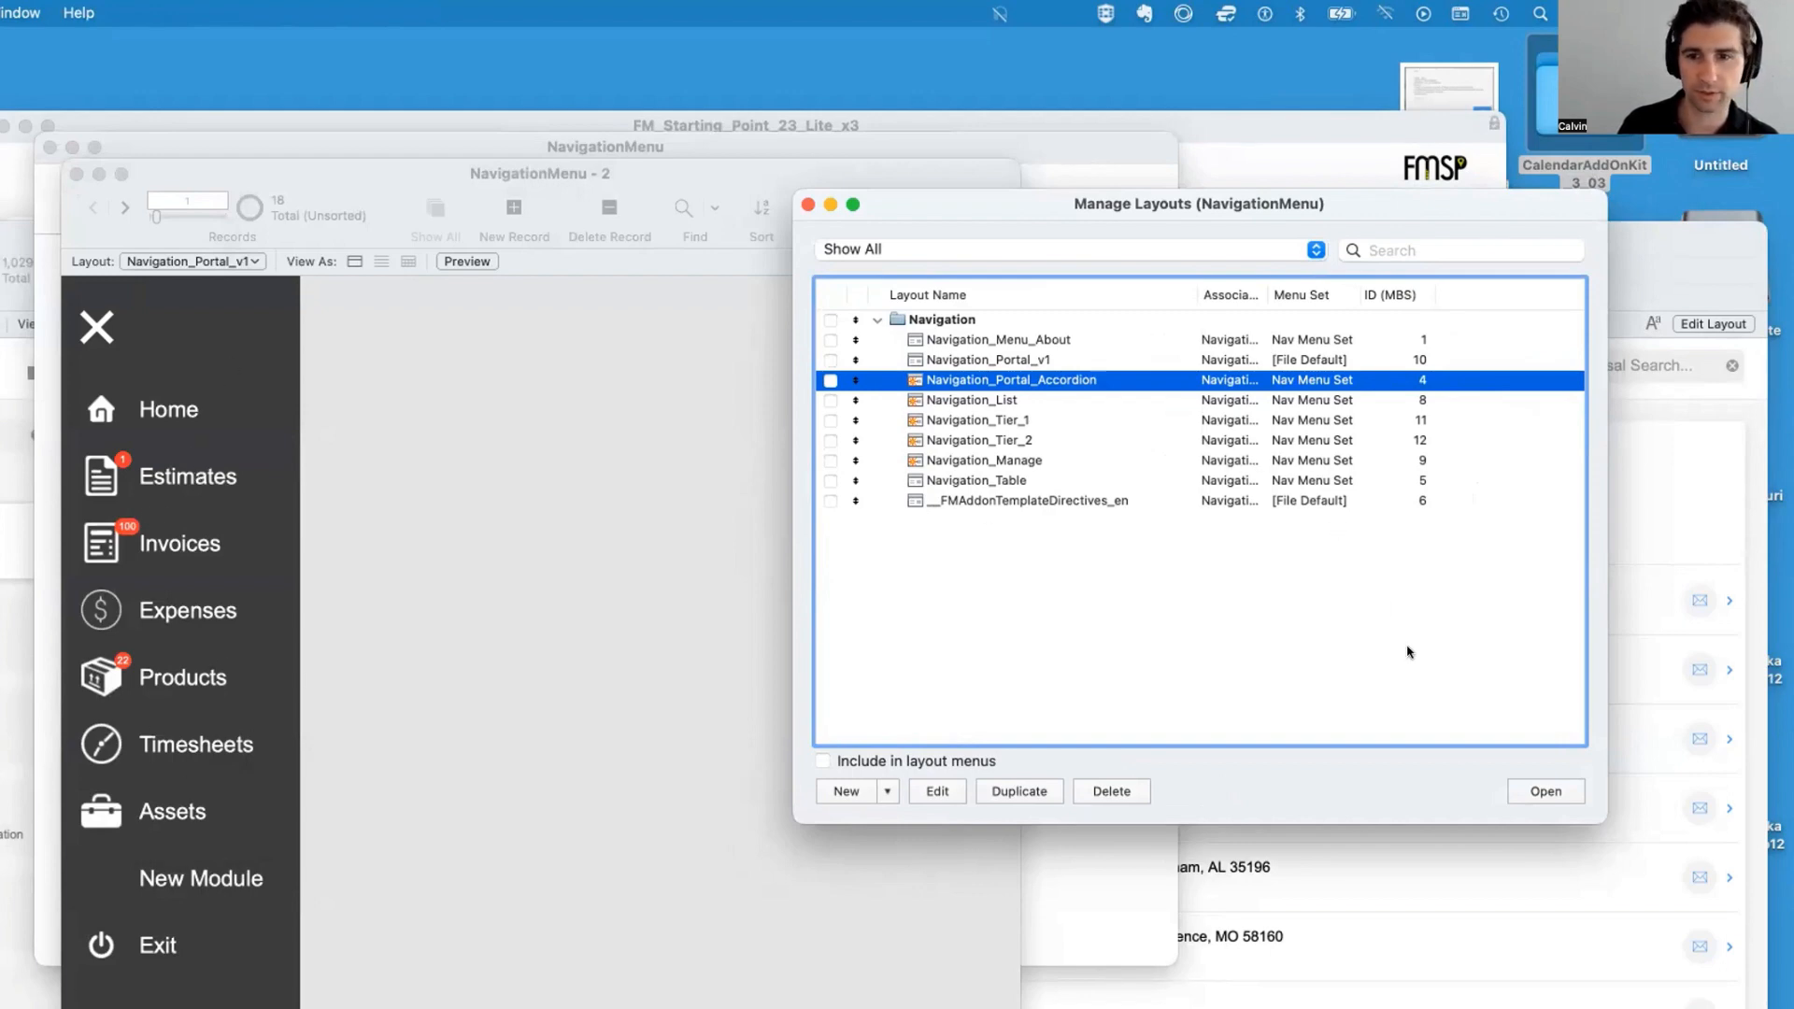
pyautogui.click(1544, 790)
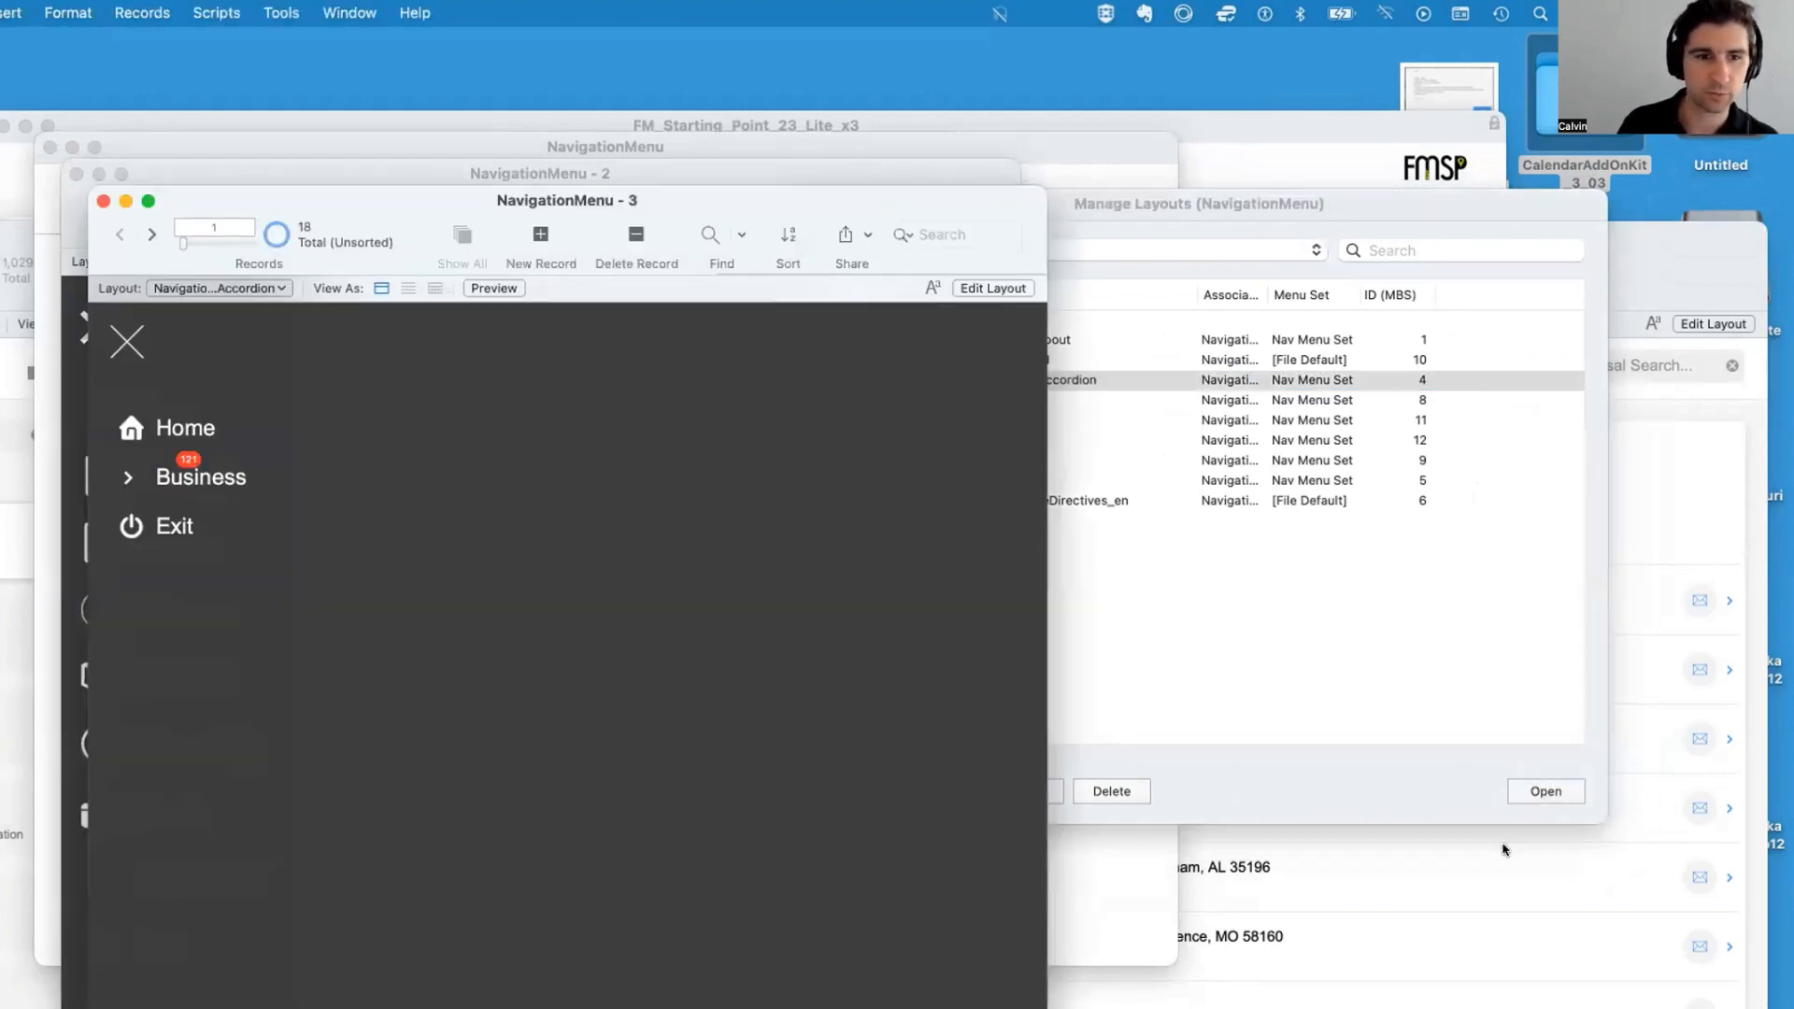
pyautogui.click(182, 480)
pyautogui.click(201, 486)
pyautogui.click(201, 484)
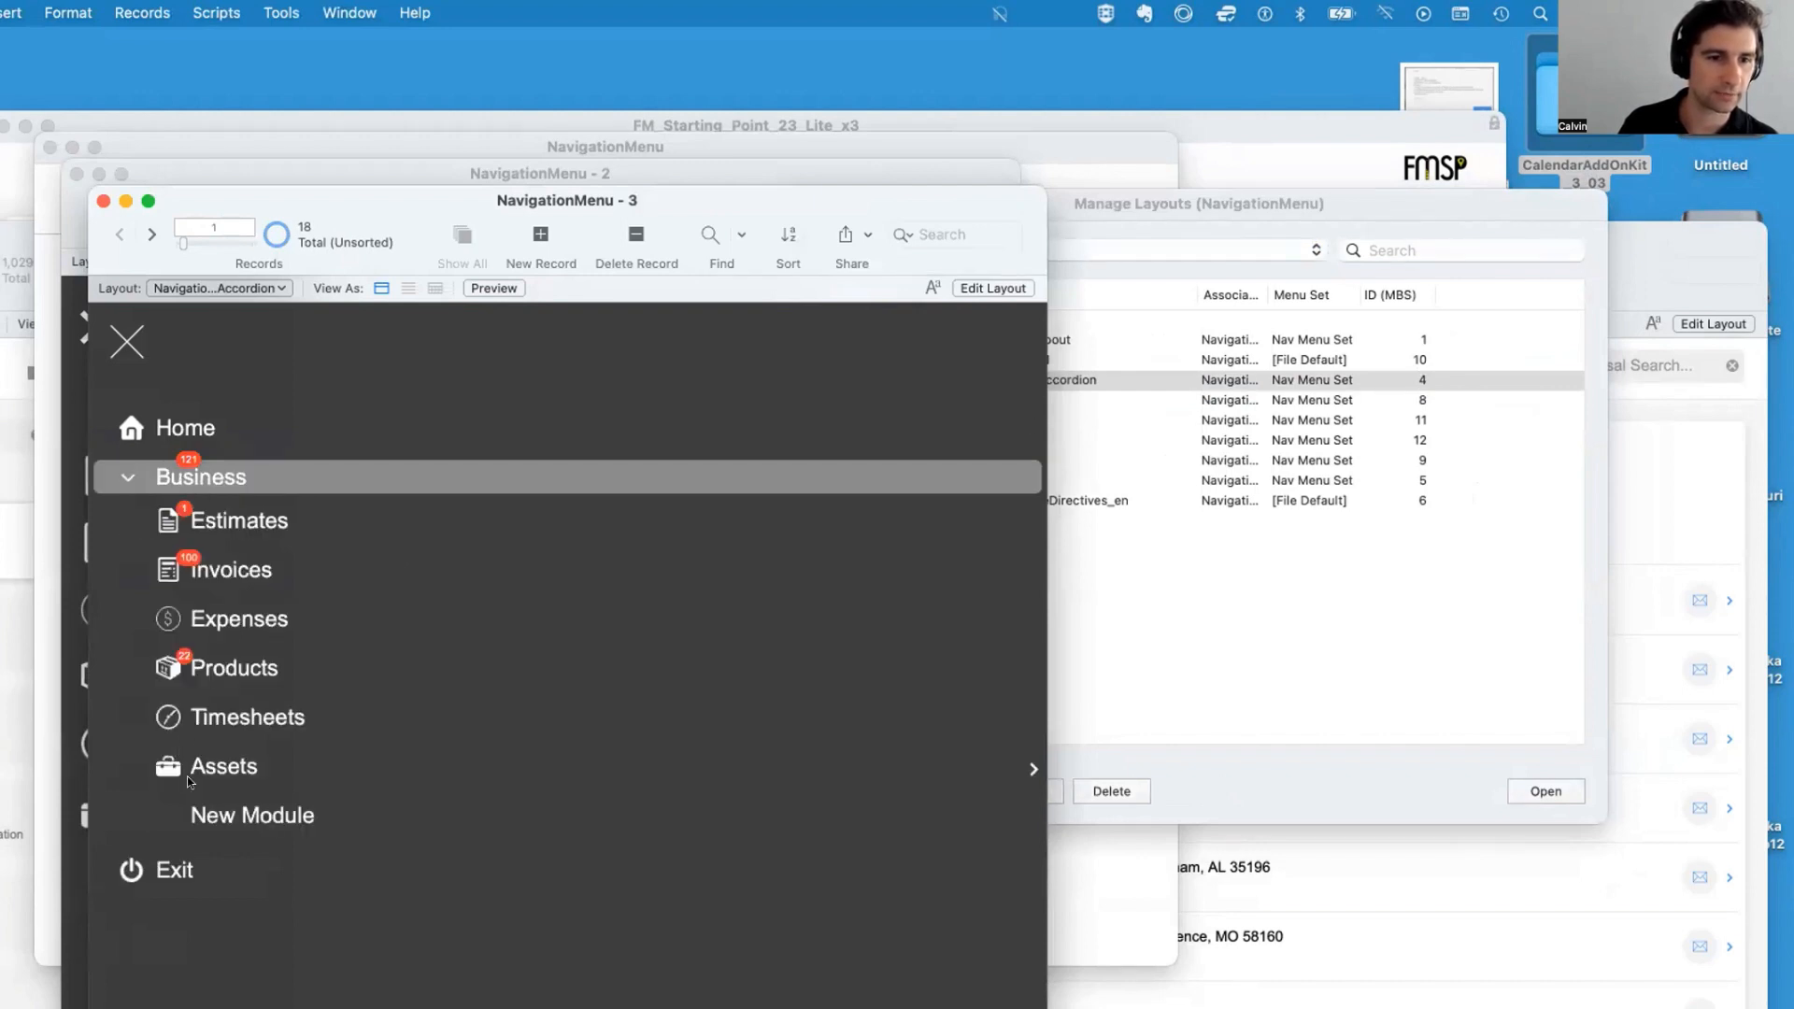
pyautogui.click(182, 478)
# Open the Navigation_List layout in a new window
pyautogui.click(940, 423)
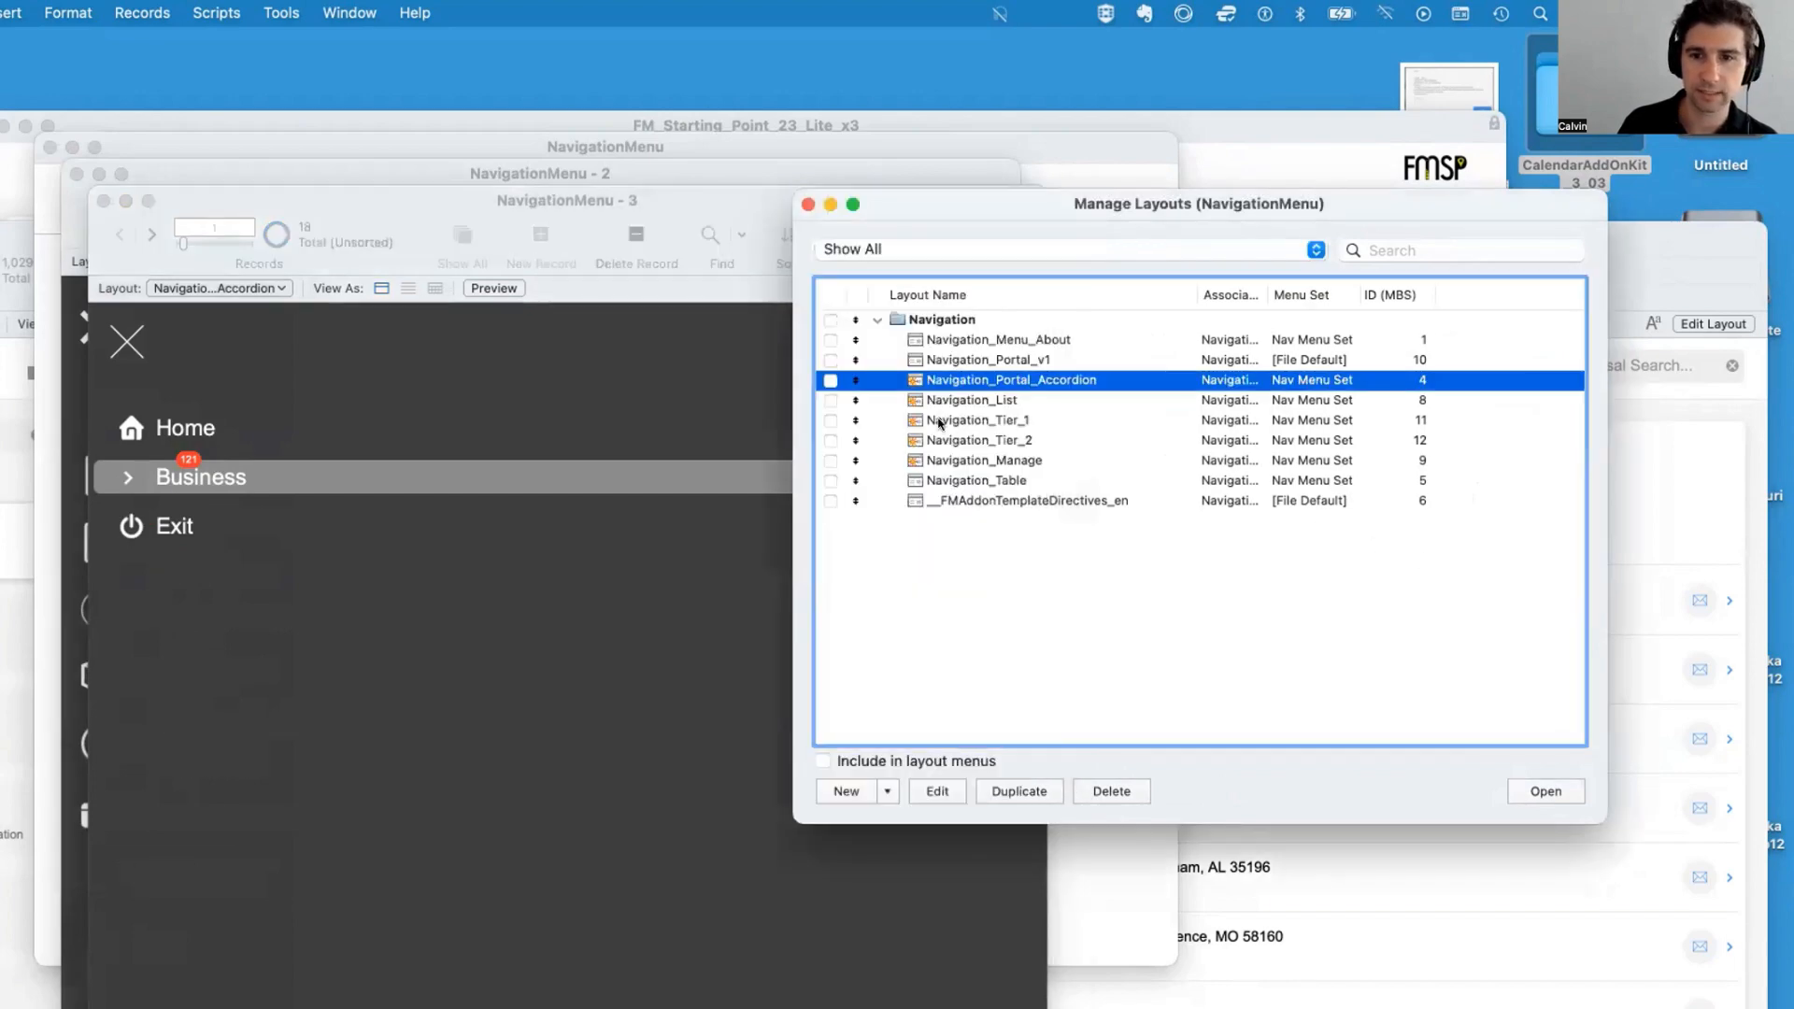
pyautogui.click(952, 404)
pyautogui.click(1544, 792)
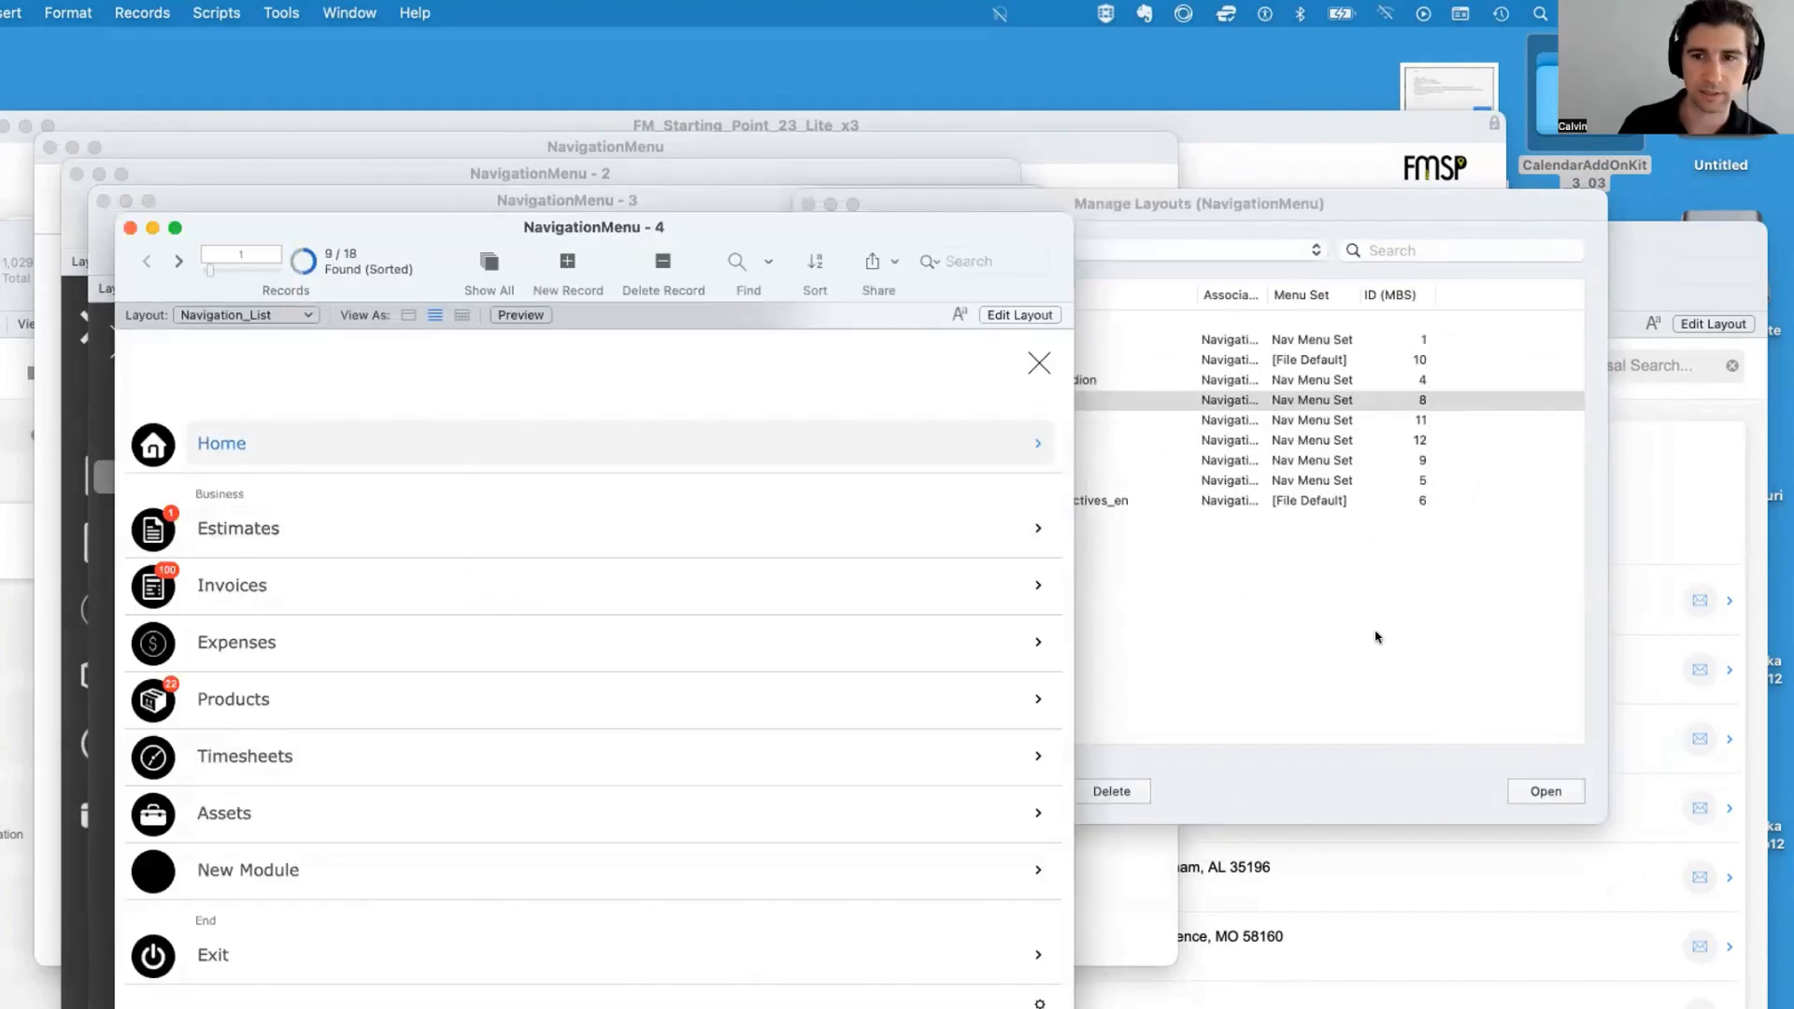
# Open the Navigation_Tier_1 layout in a new window to view its menu
pyautogui.click(1168, 426)
pyautogui.click(1122, 421)
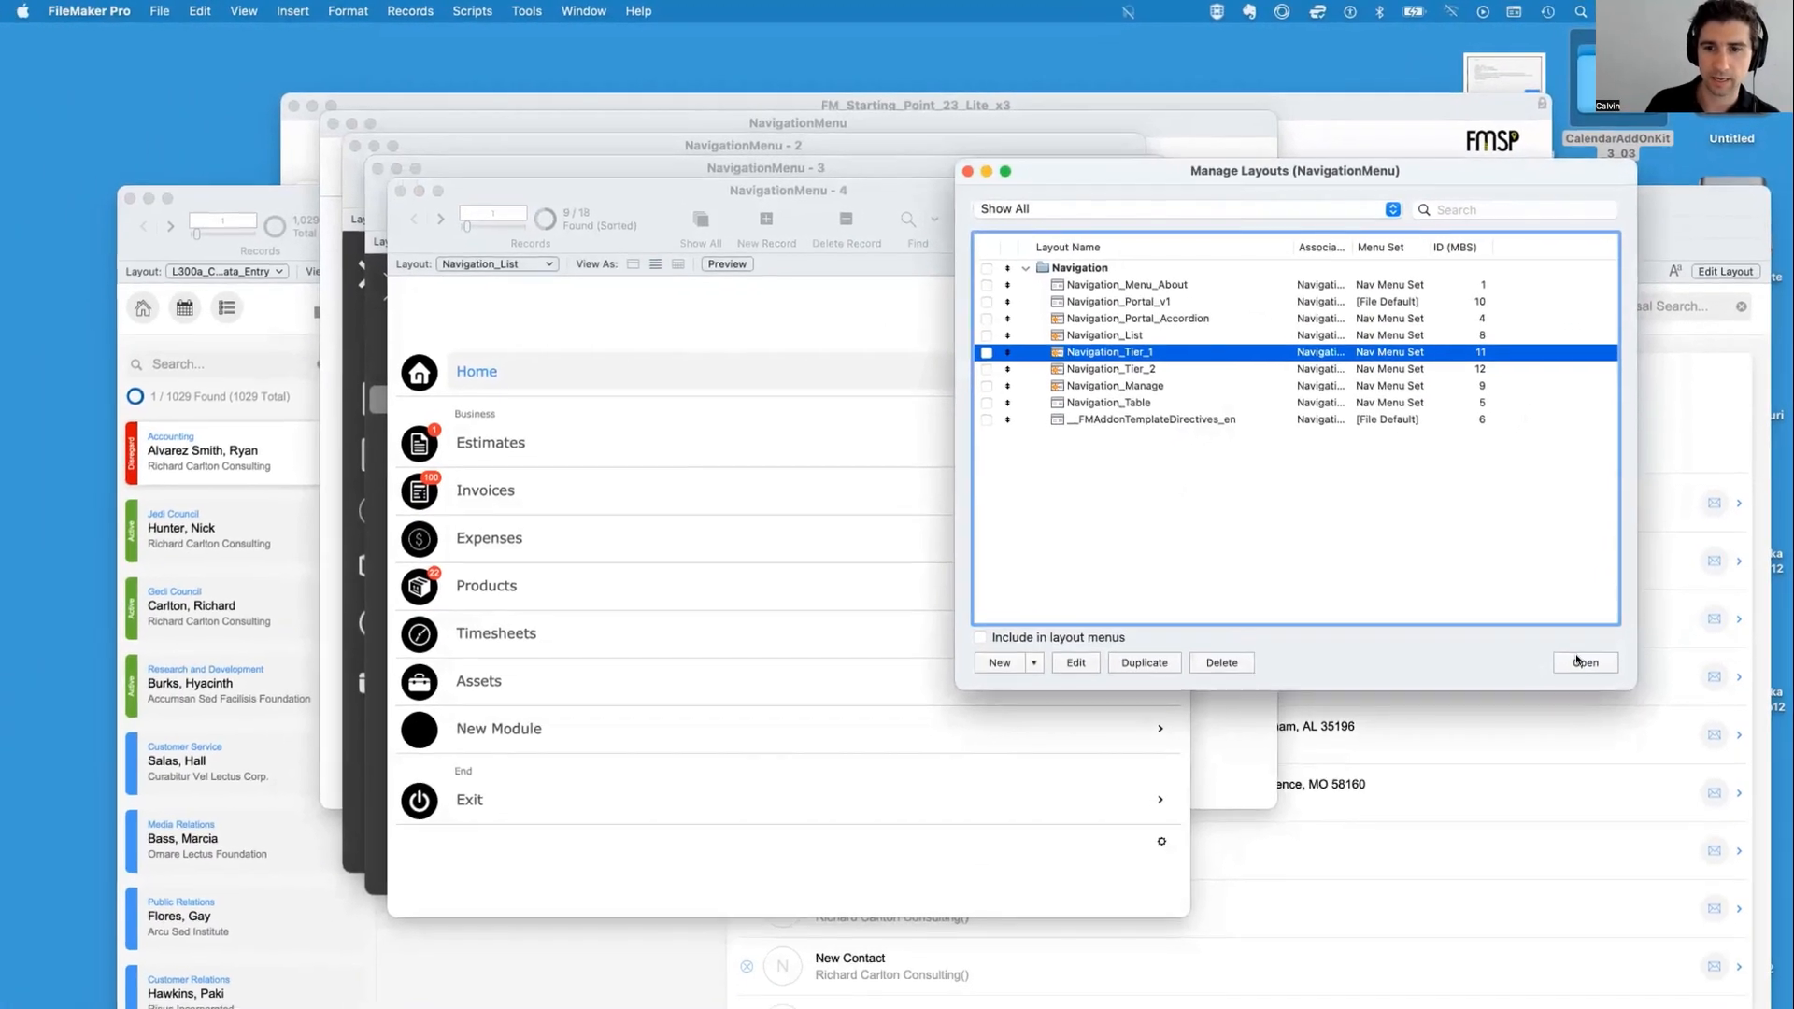
pyautogui.click(1584, 662)
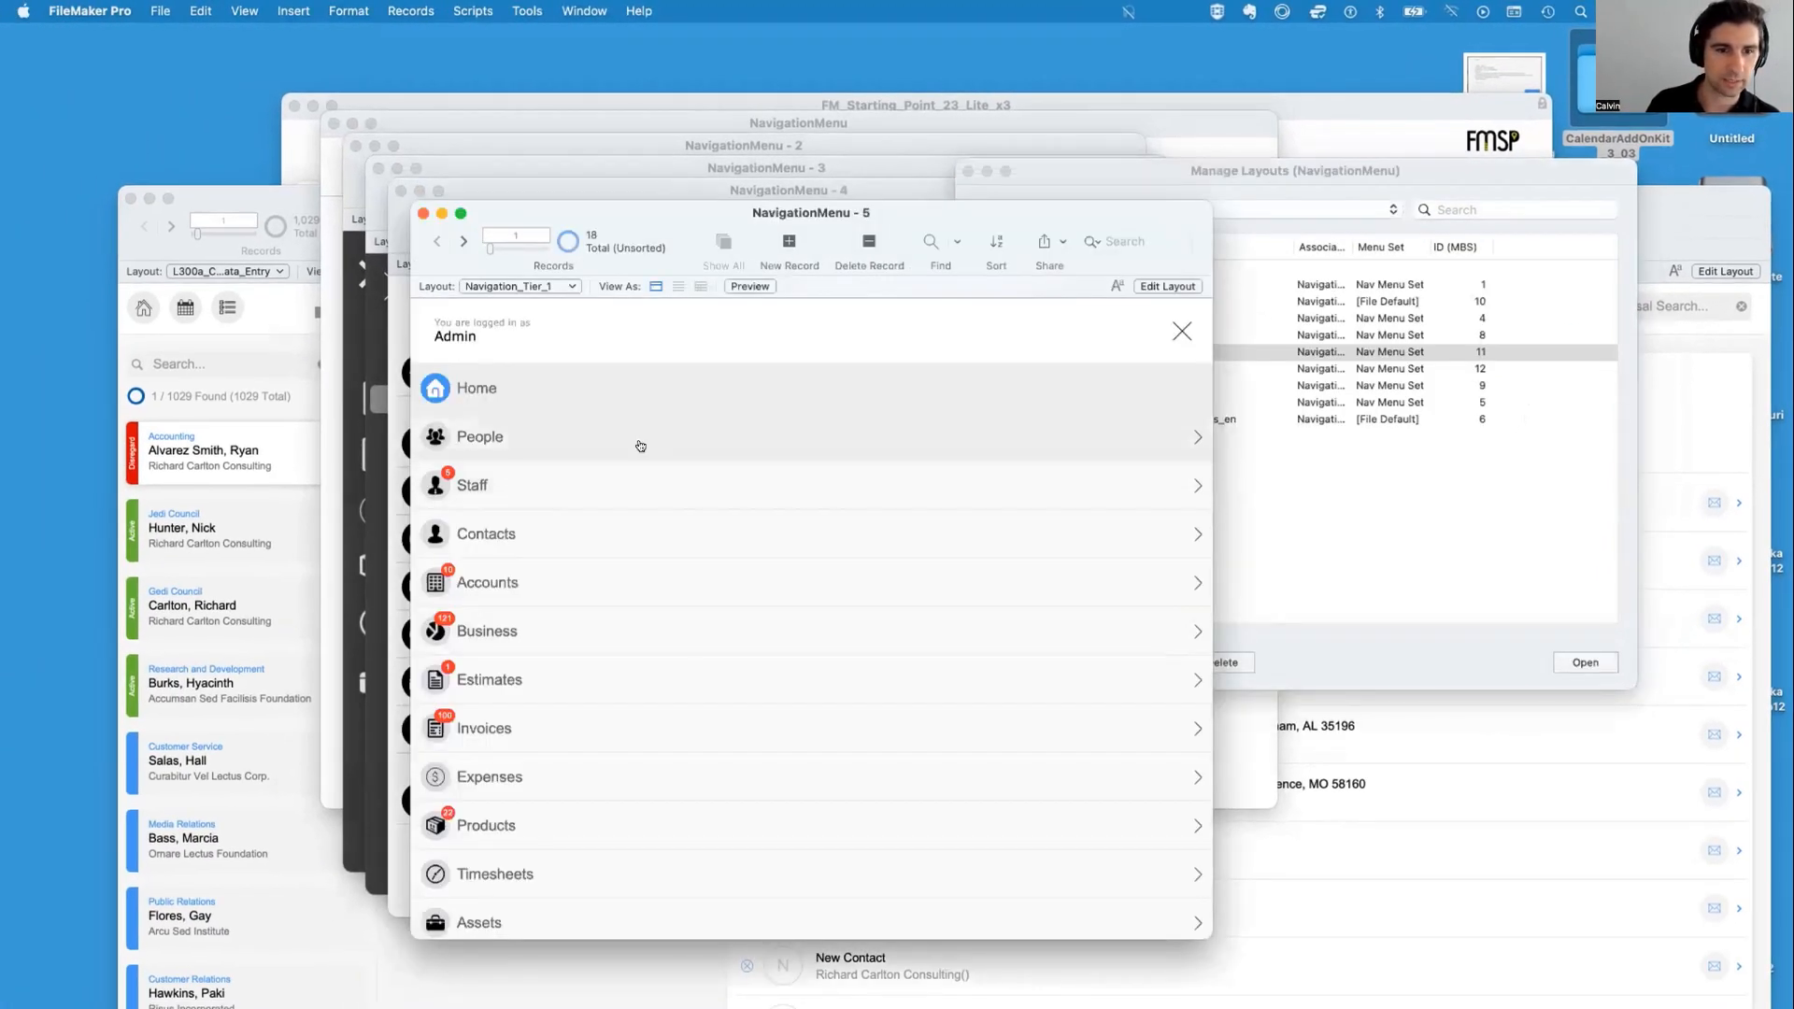
pyautogui.click(643, 444)
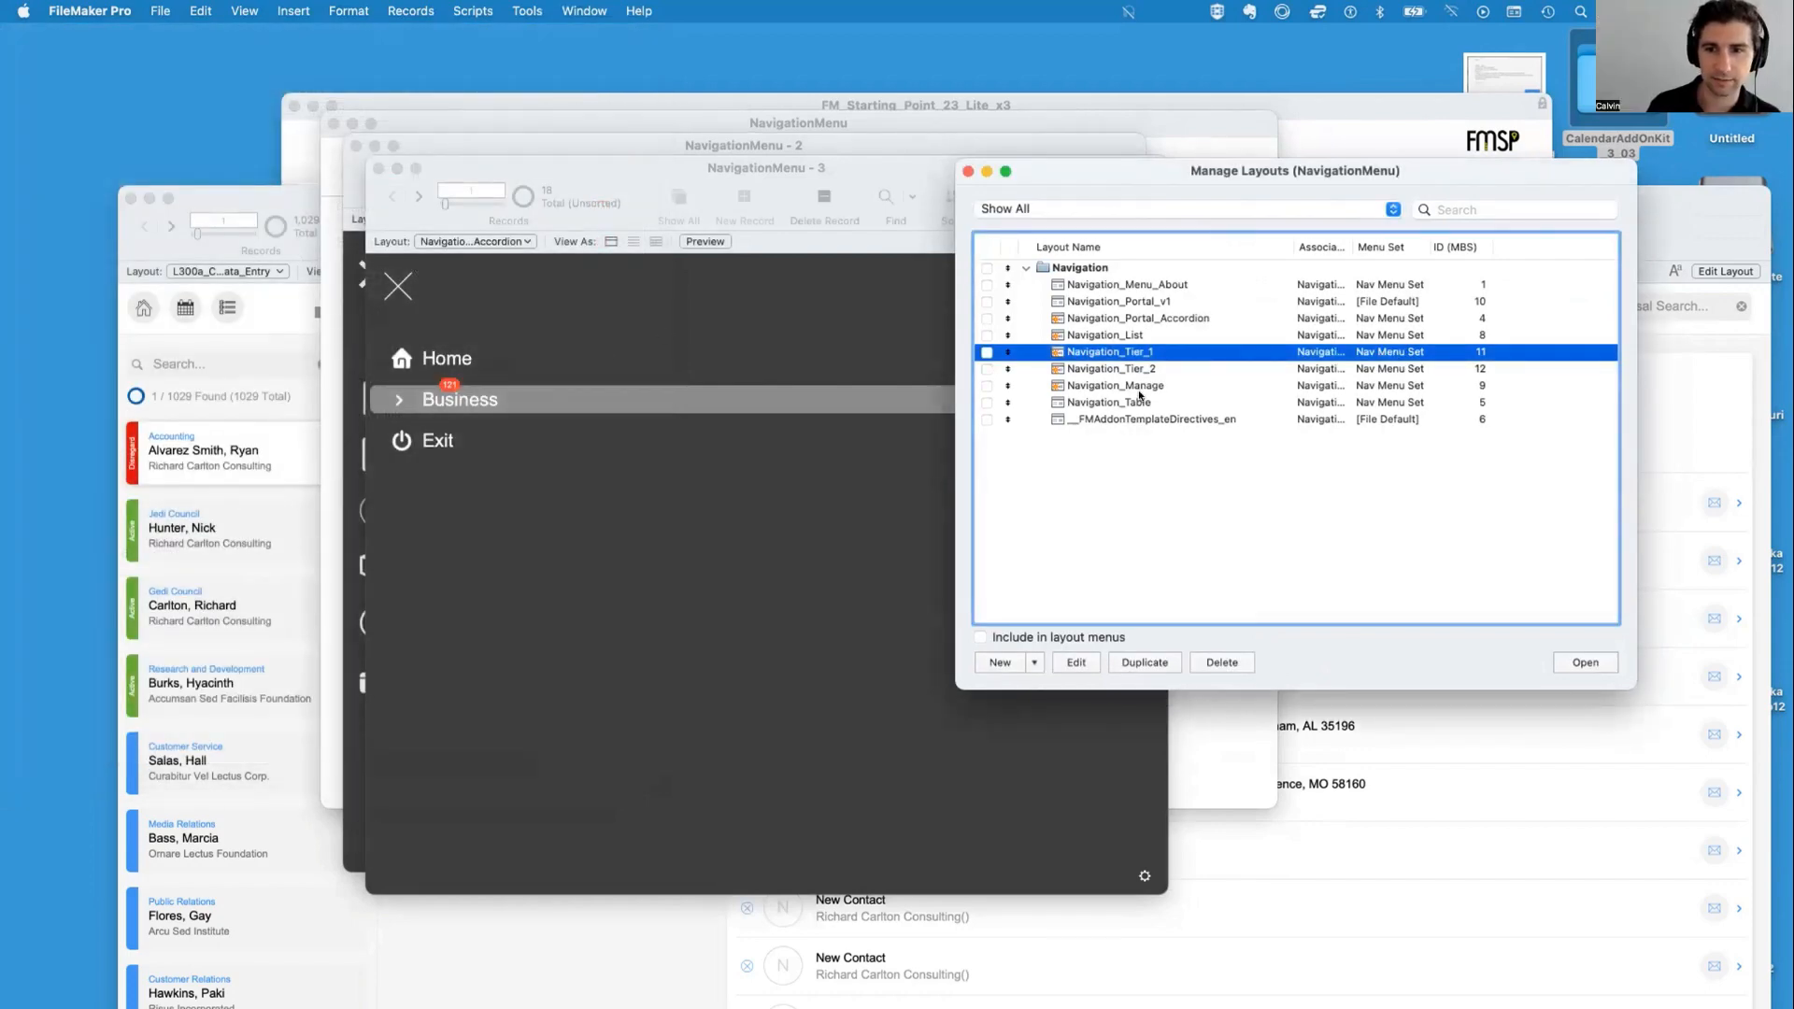
# Close the Manage Layouts dialog and the extra navigation layout windows
pyautogui.click(1139, 389)
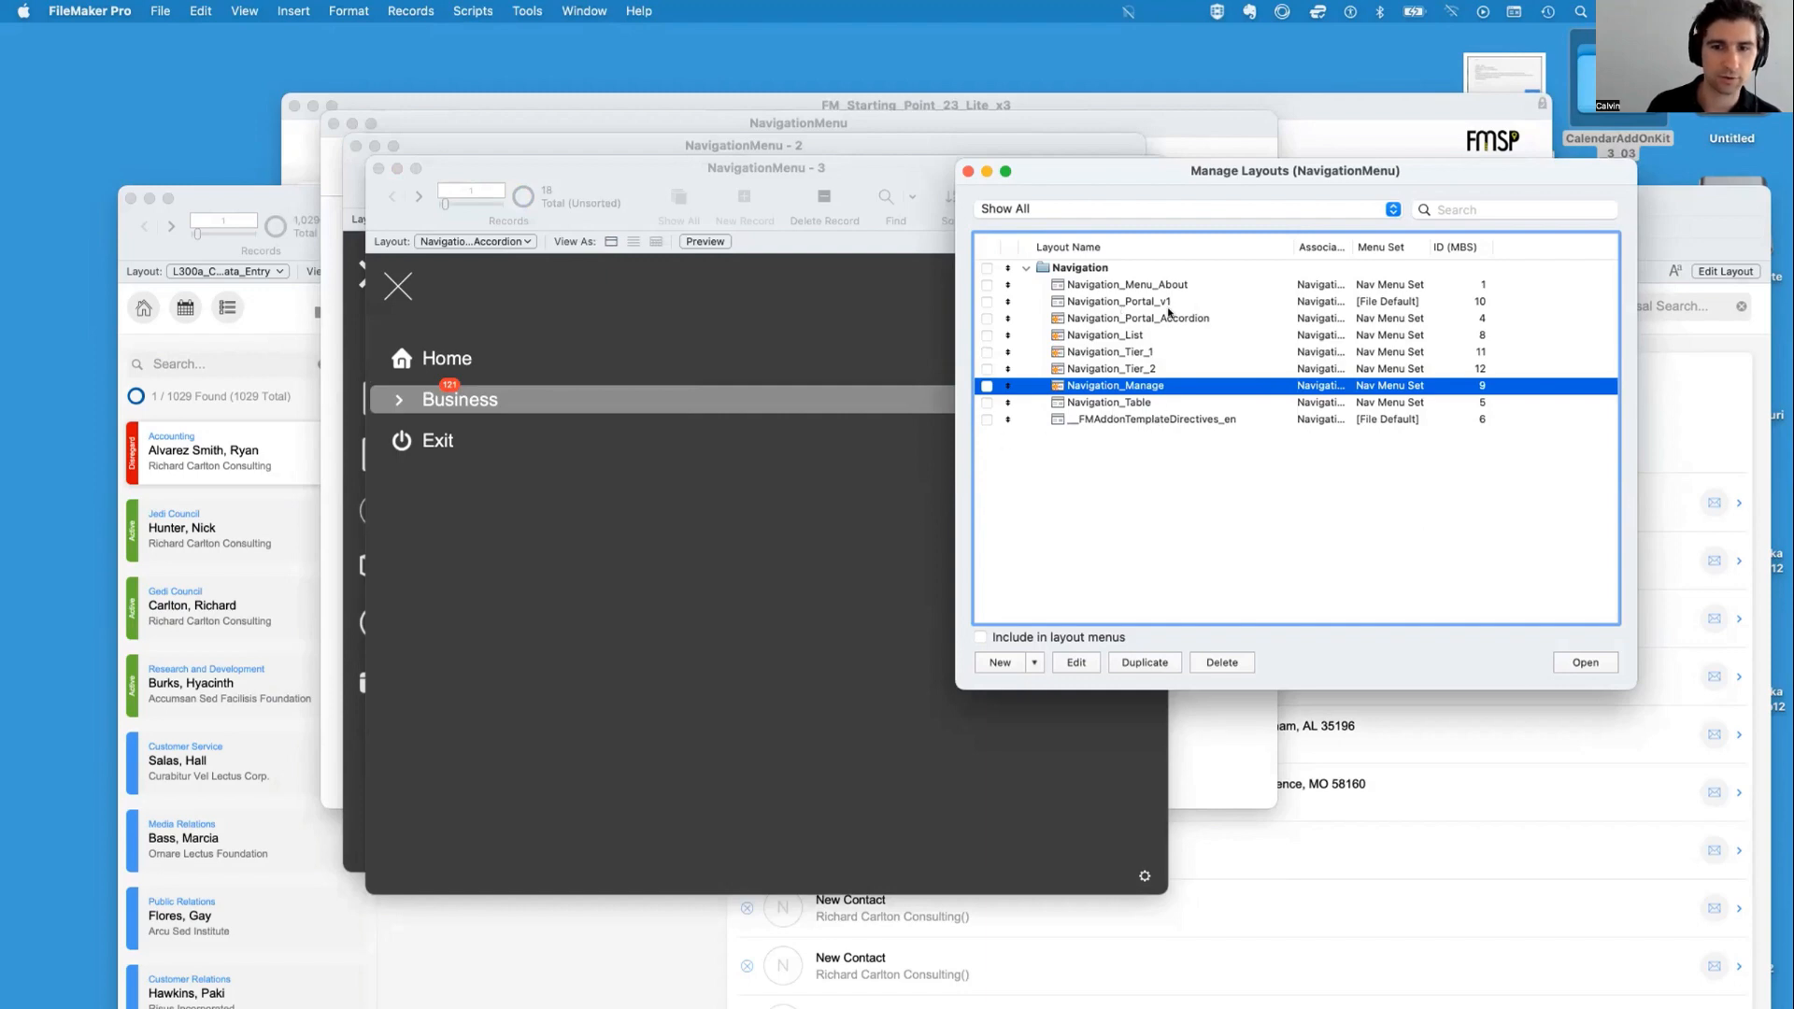
pyautogui.click(968, 171)
pyautogui.click(394, 290)
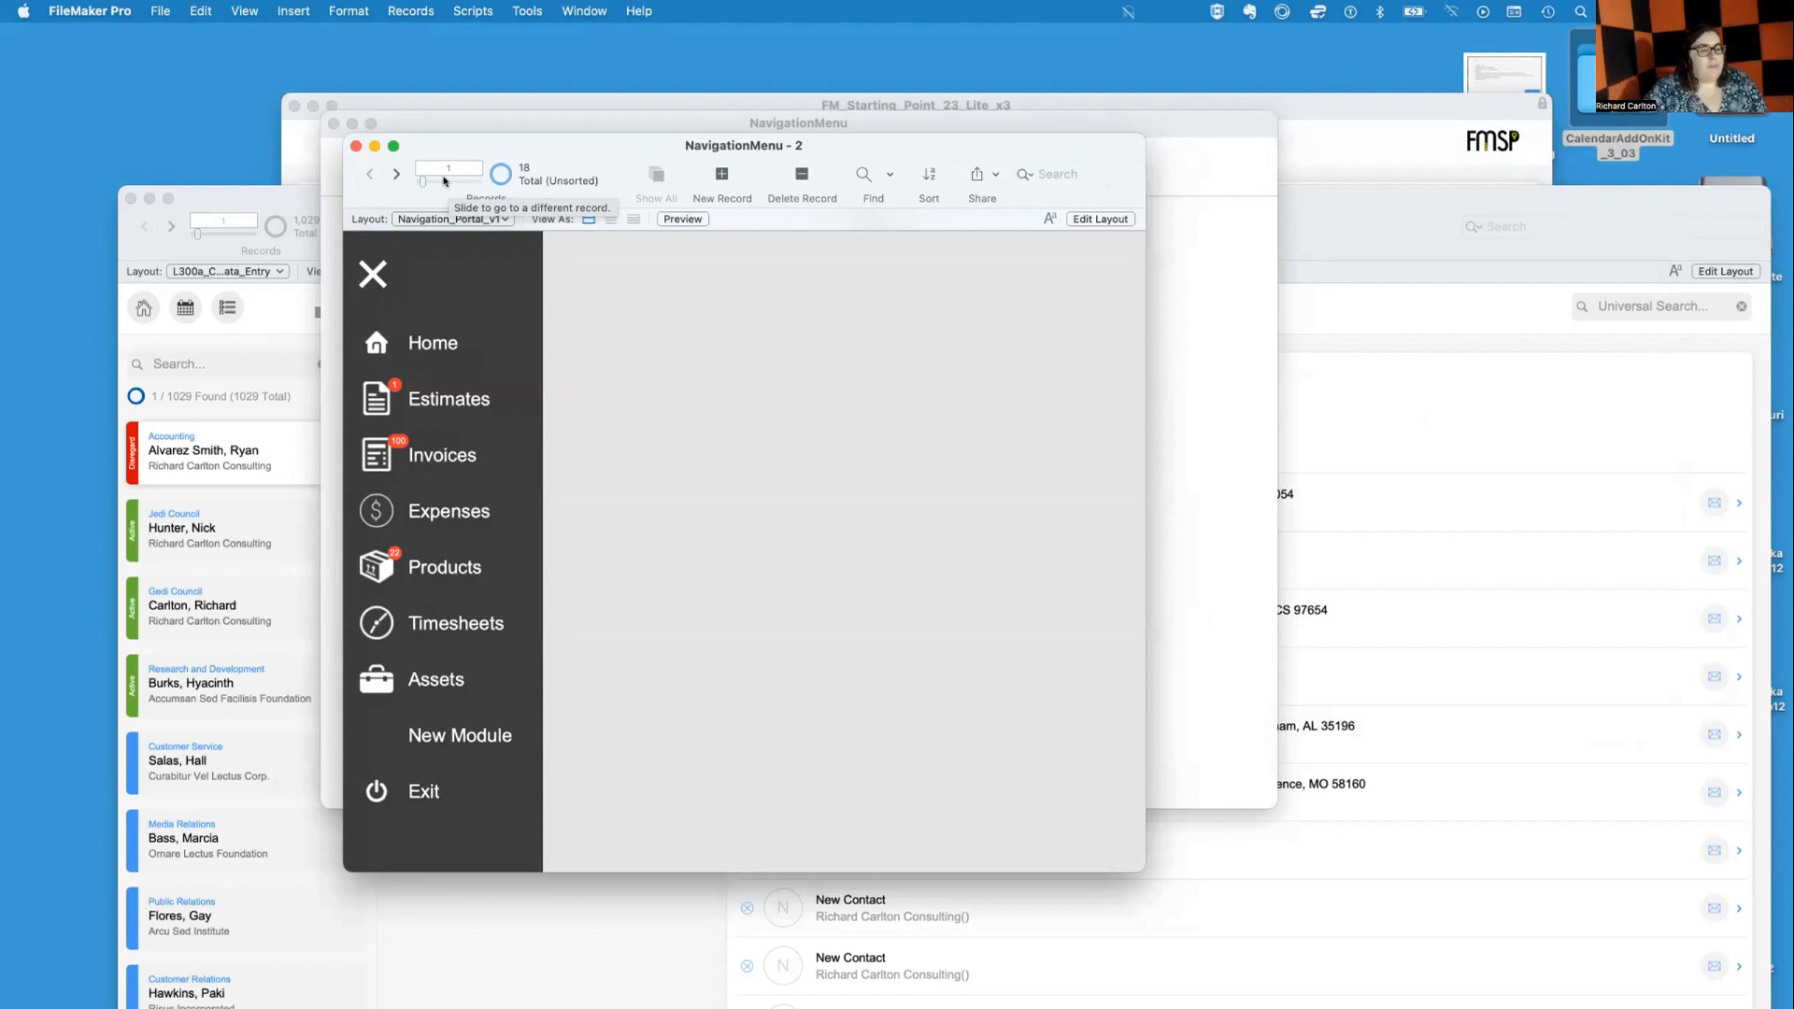
pyautogui.click(356, 147)
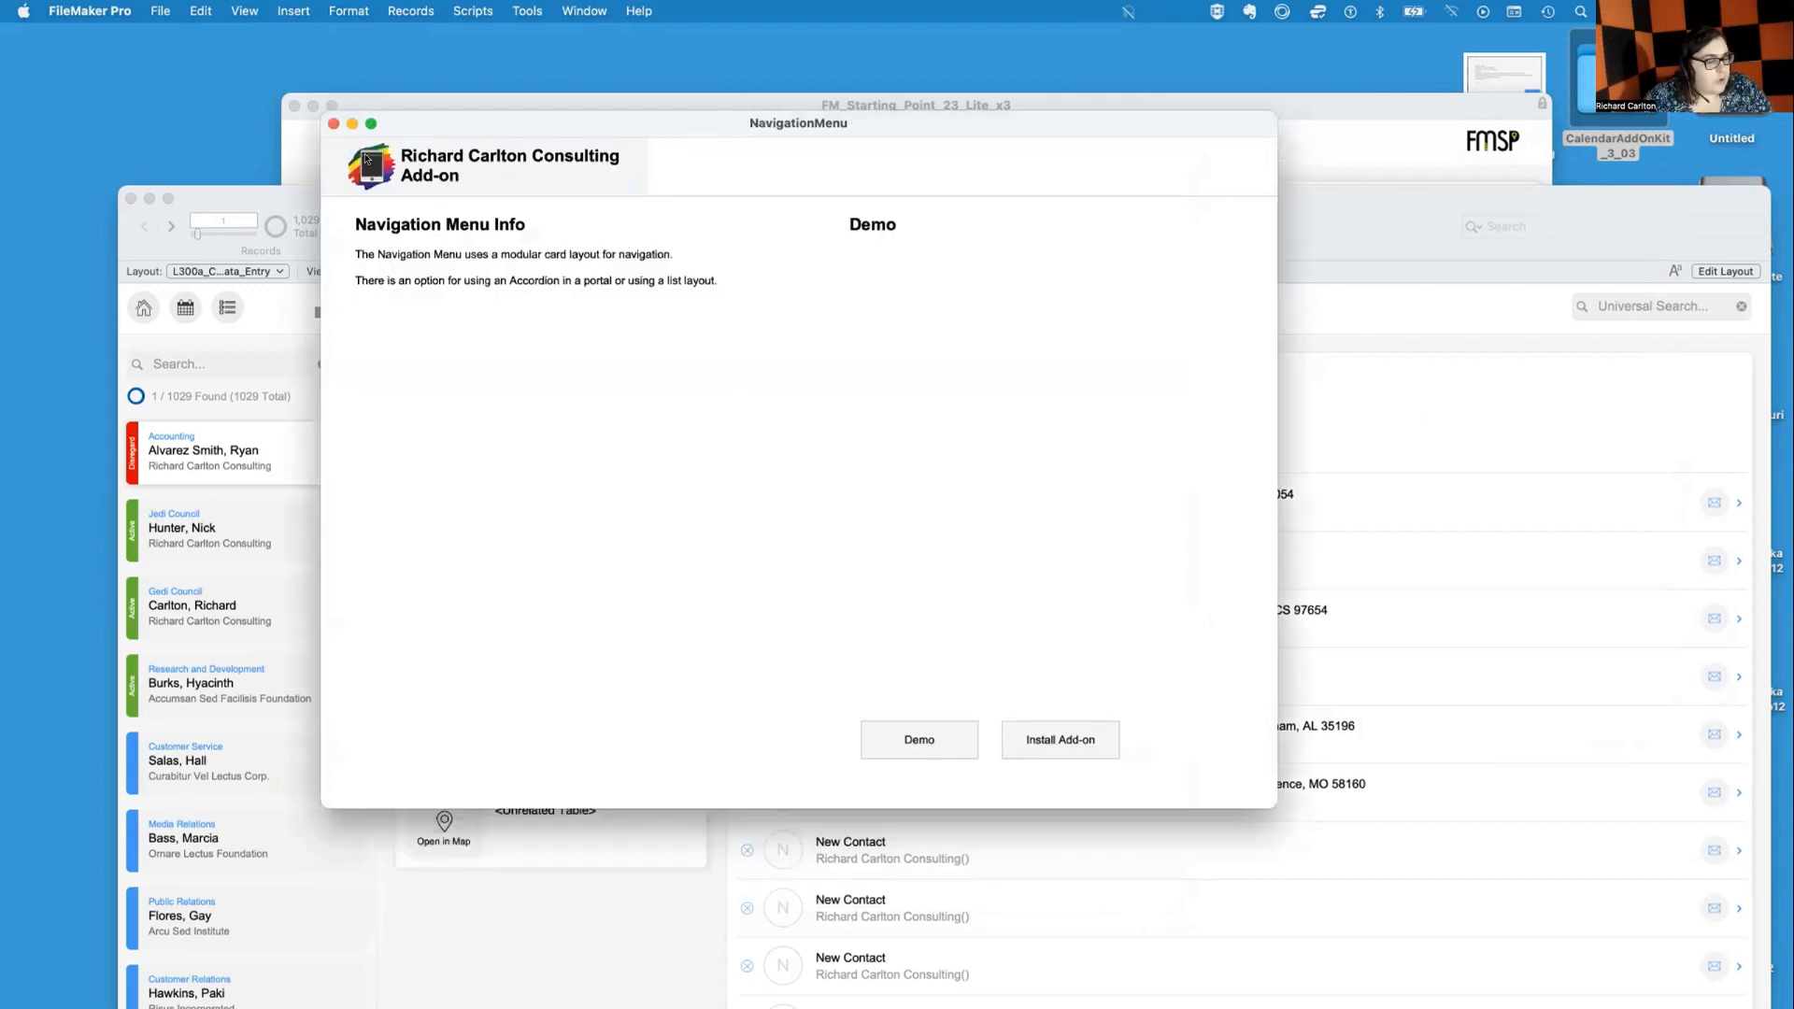
pyautogui.moveTo(395, 121); pyautogui.dragTo(395, 121)
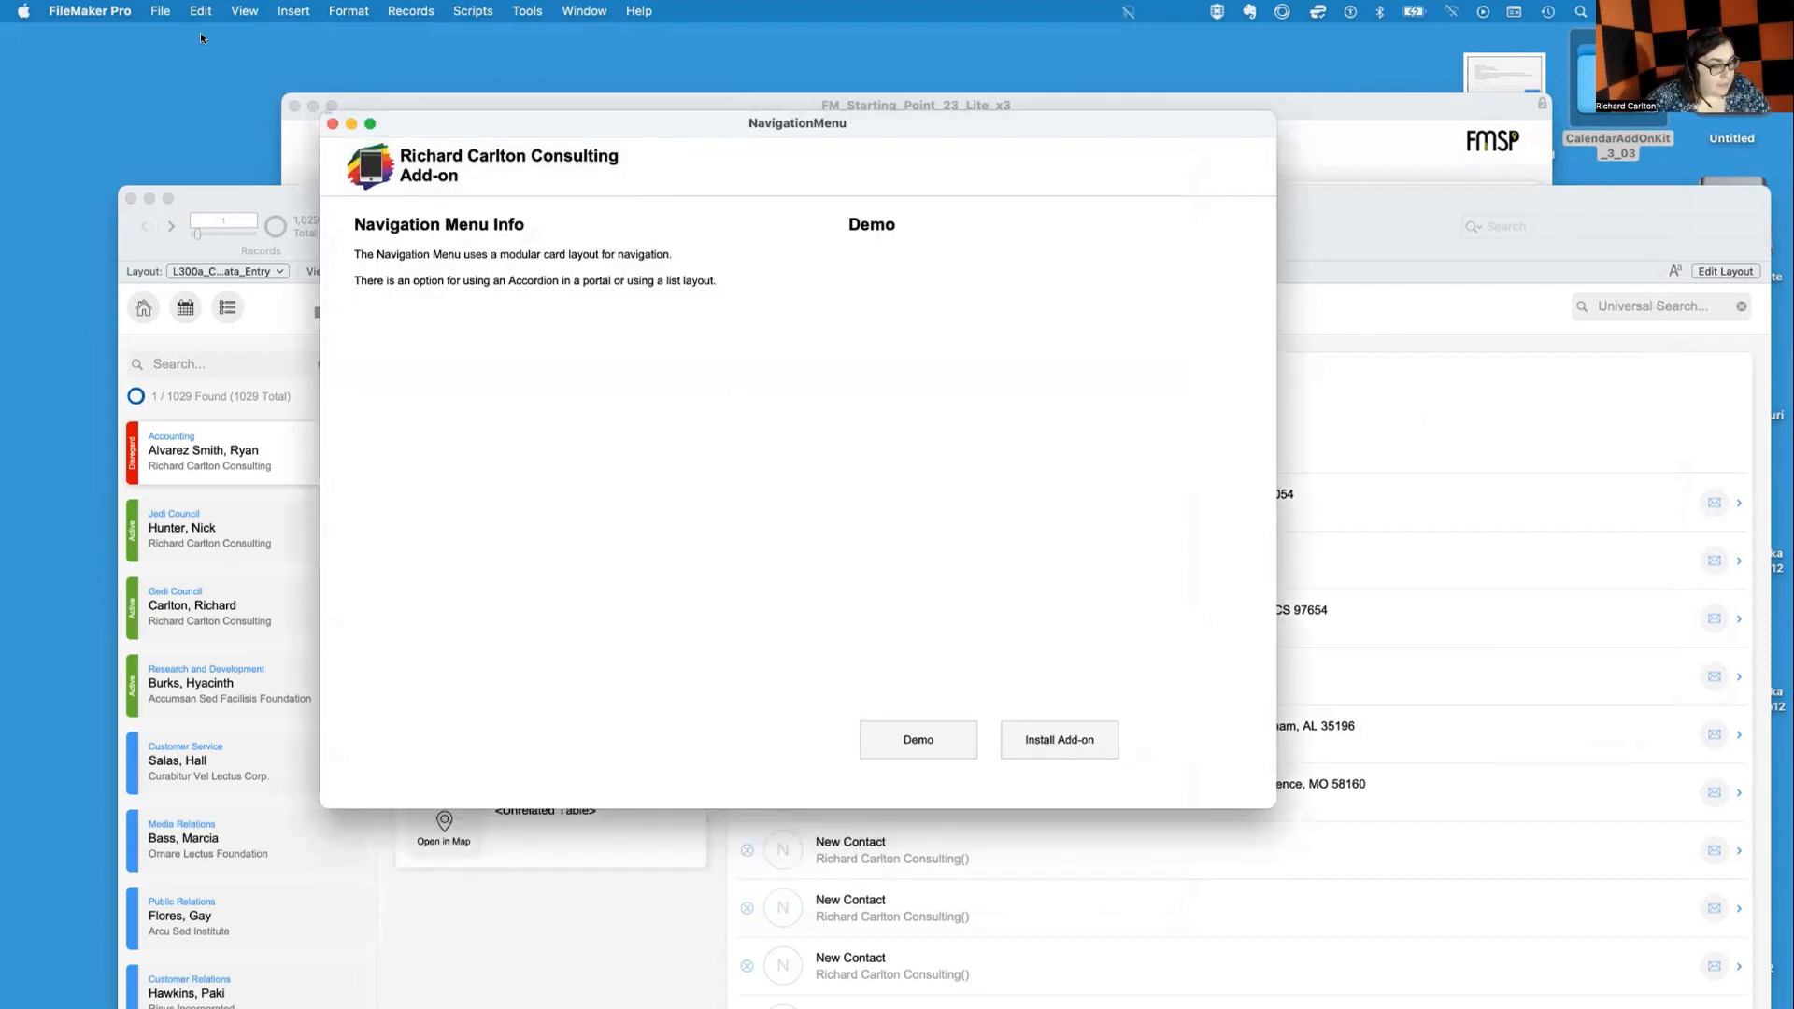
# Start a new blank FileMaker file and set its save location to the Desktop
pyautogui.click(156, 11)
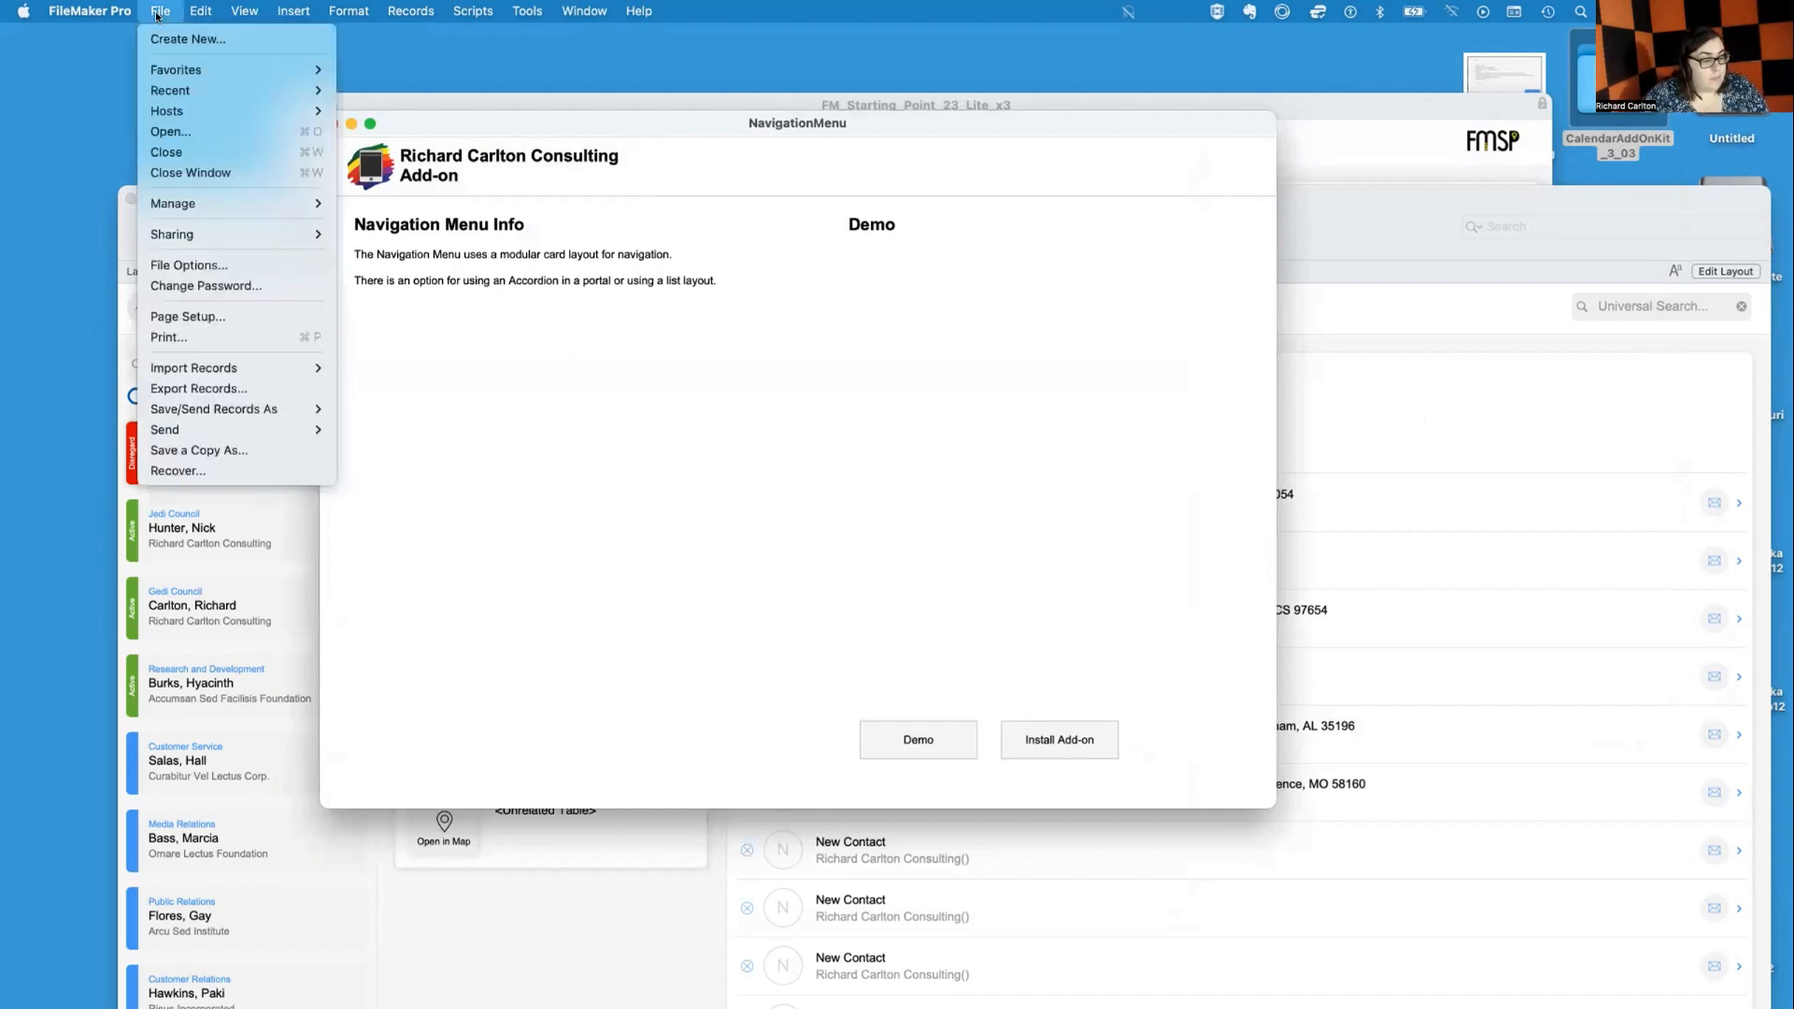
pyautogui.click(157, 41)
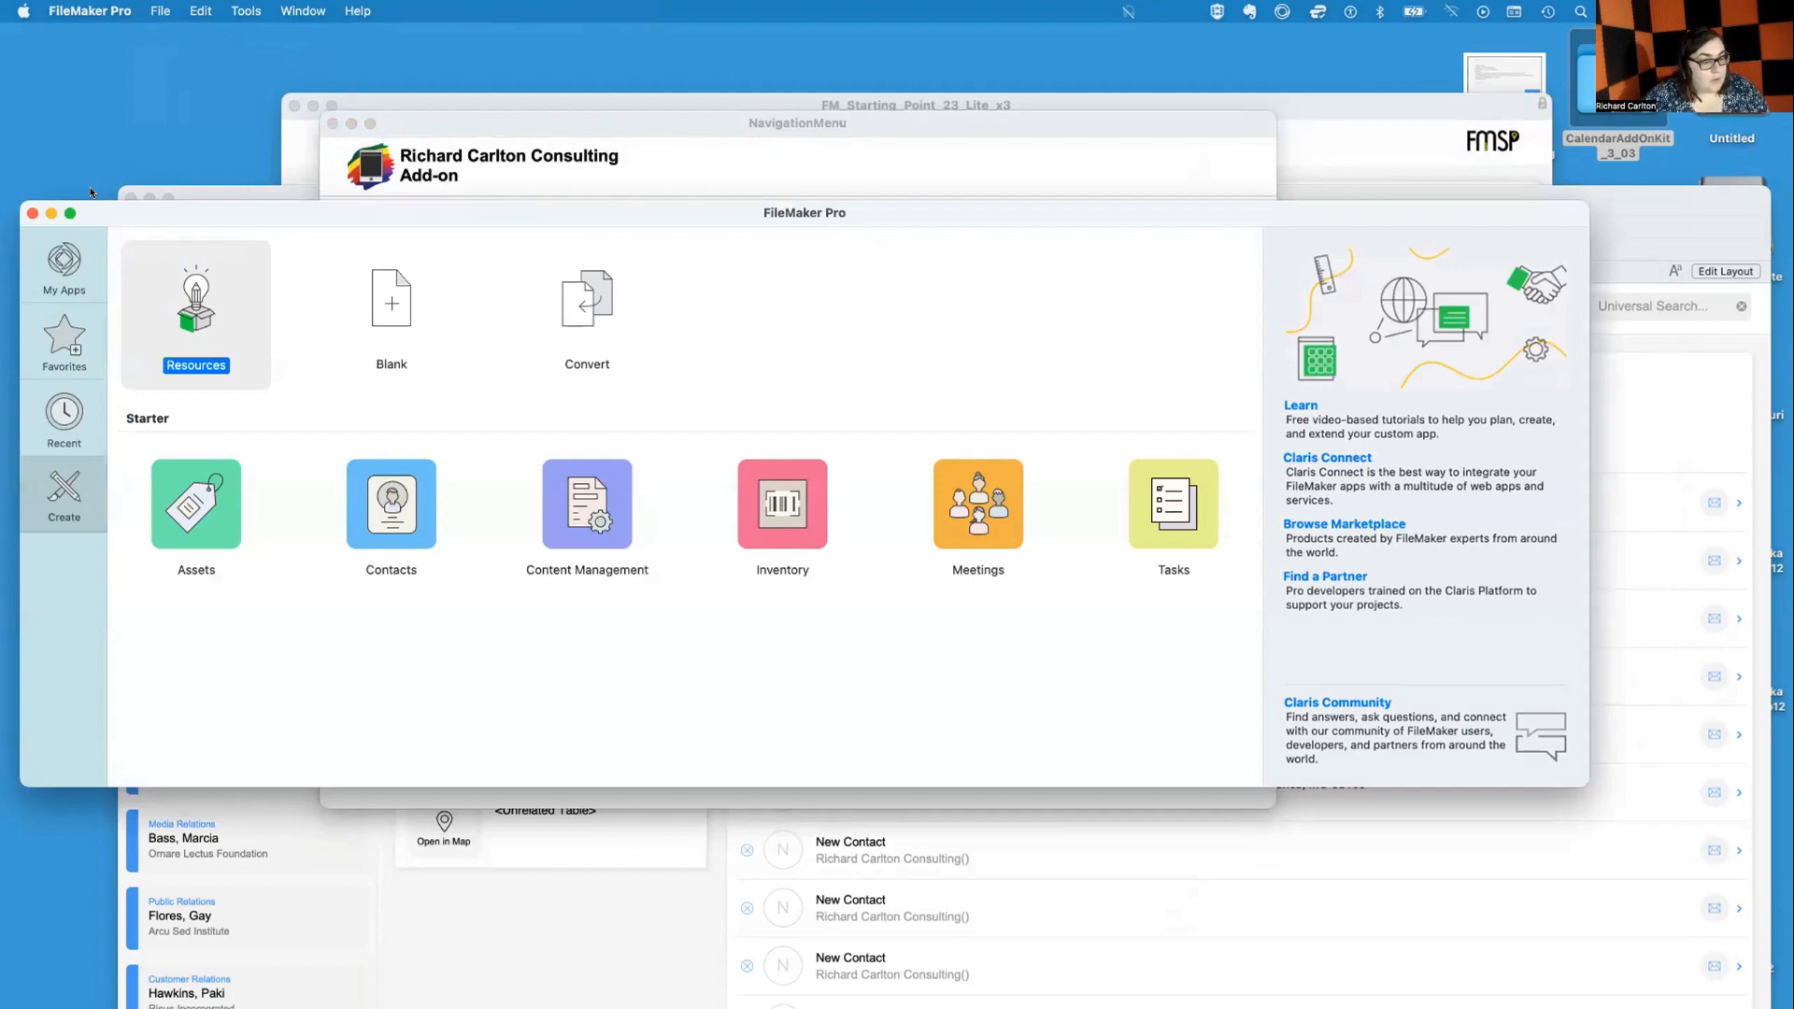
pyautogui.click(380, 319)
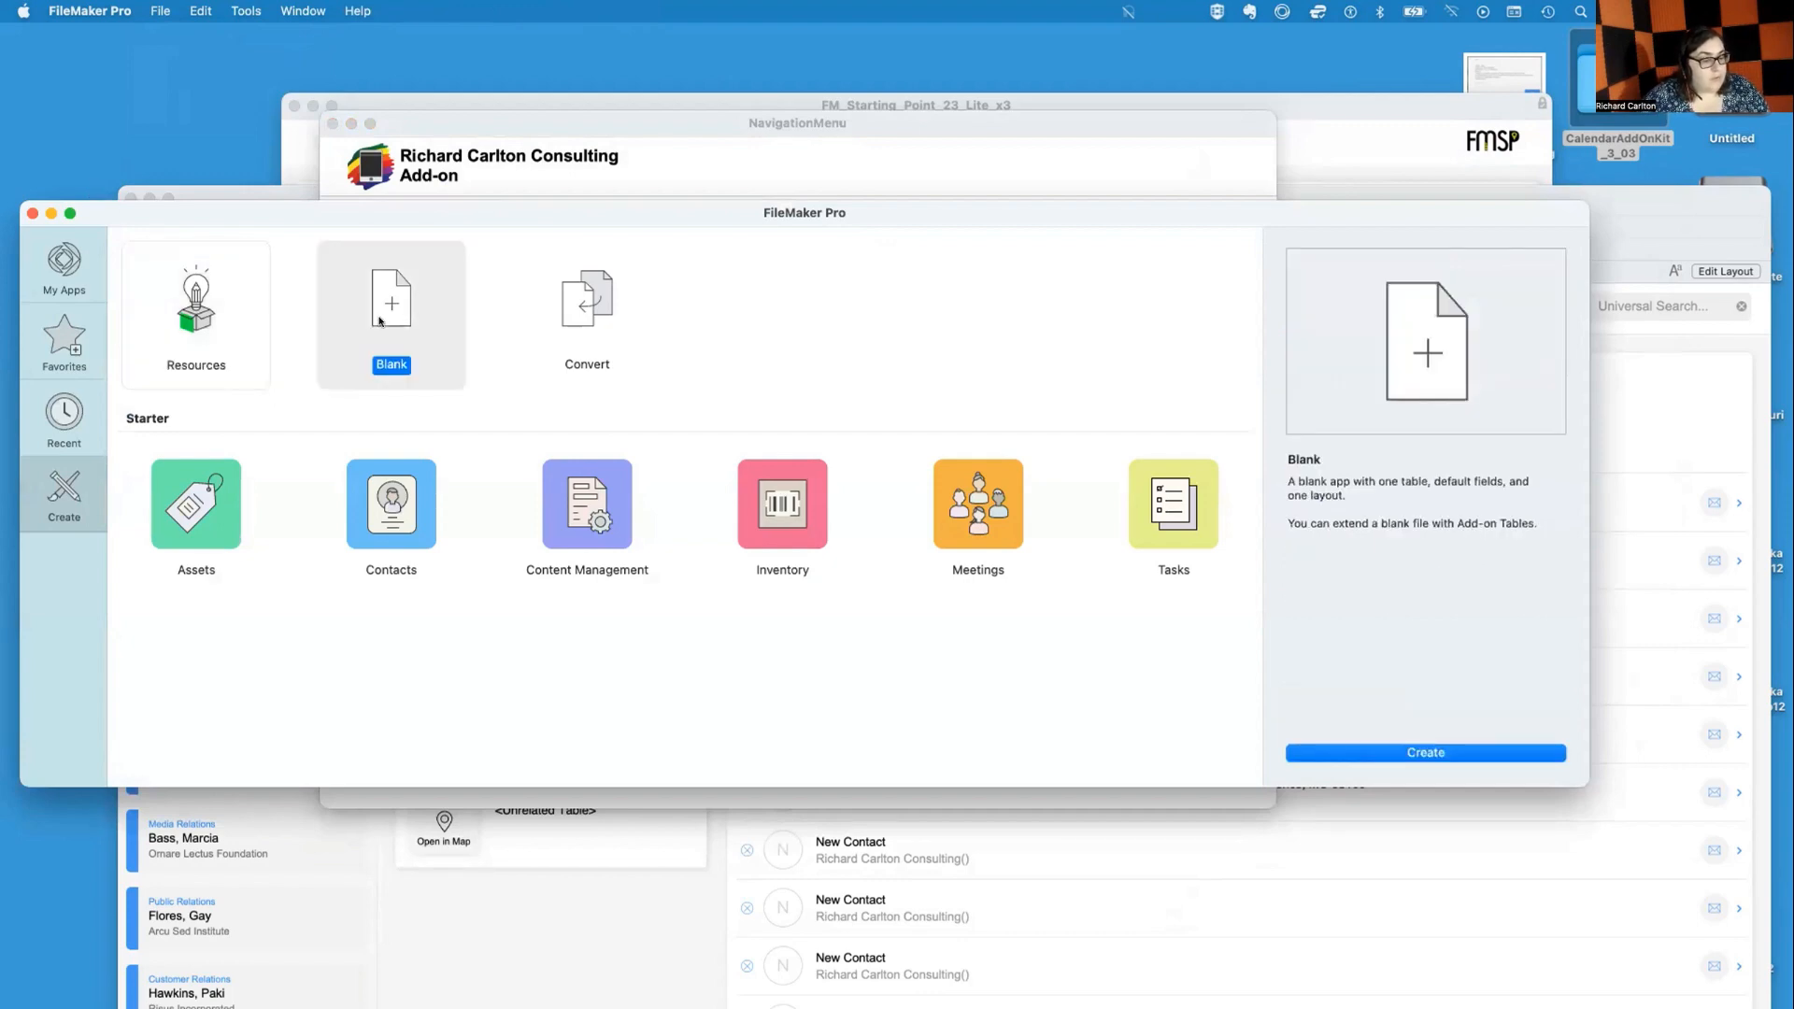
pyautogui.doubleClick(381, 319)
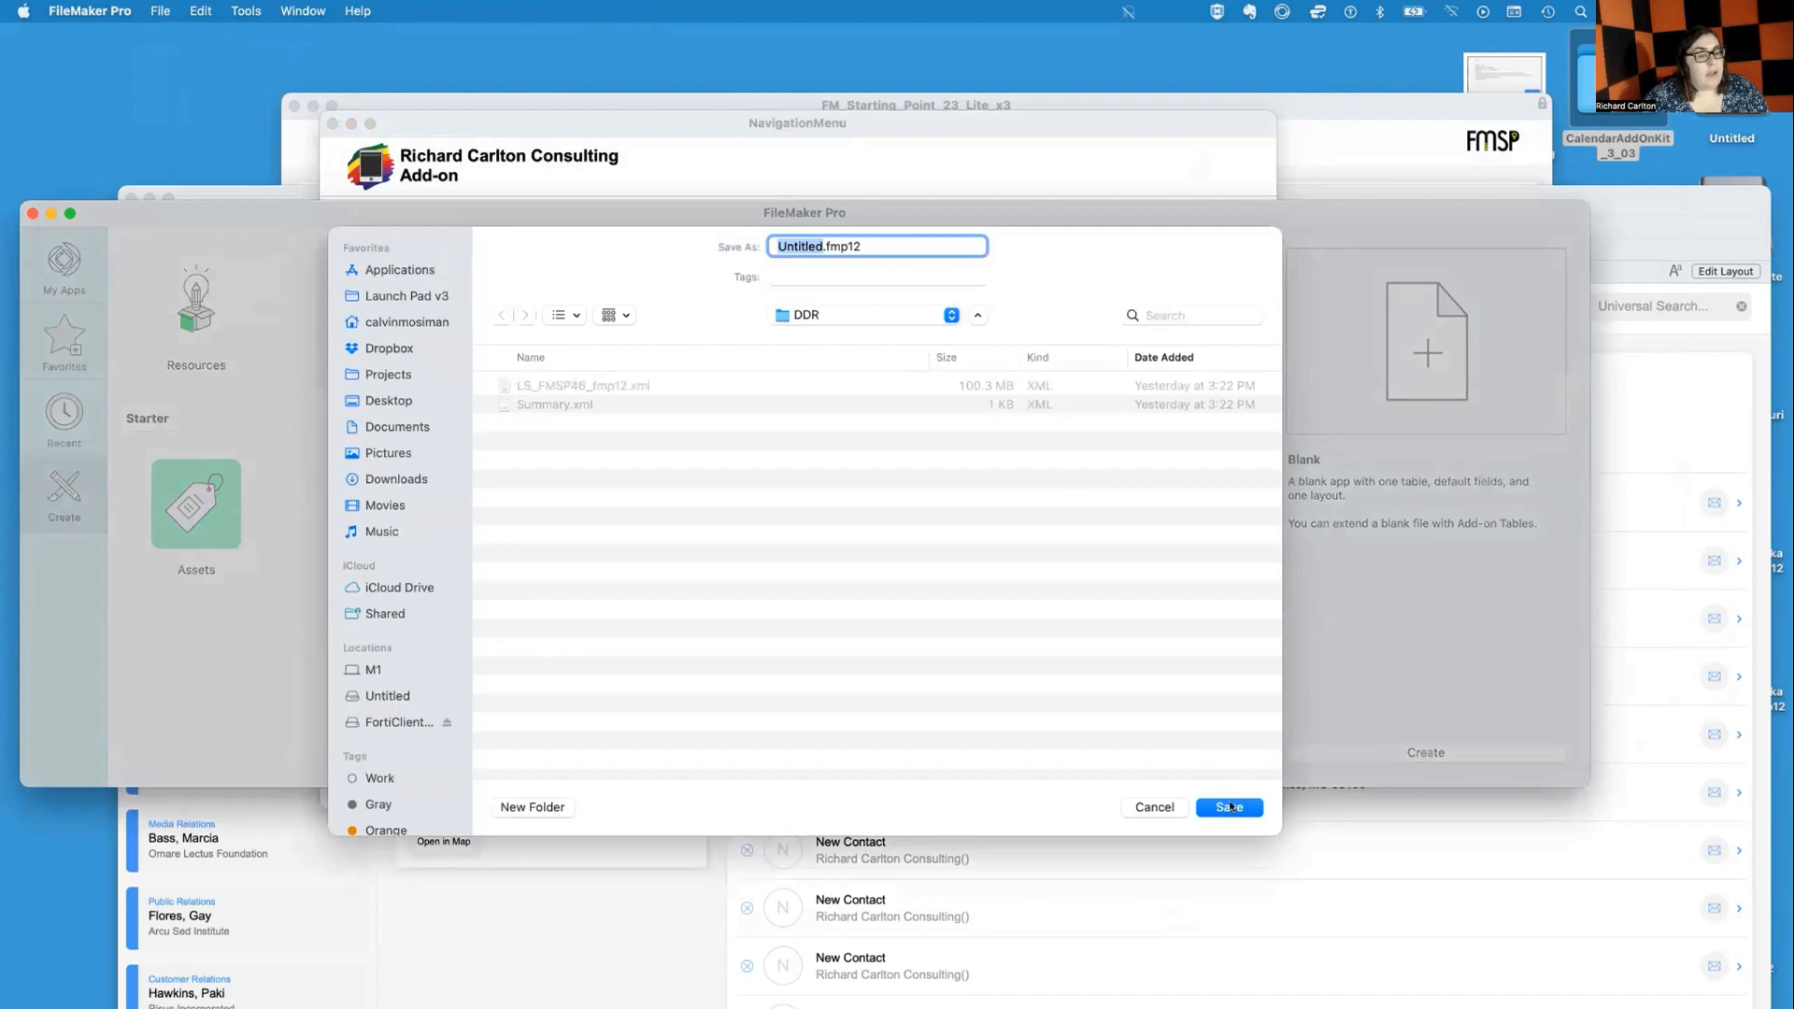
pyautogui.press('super+d')
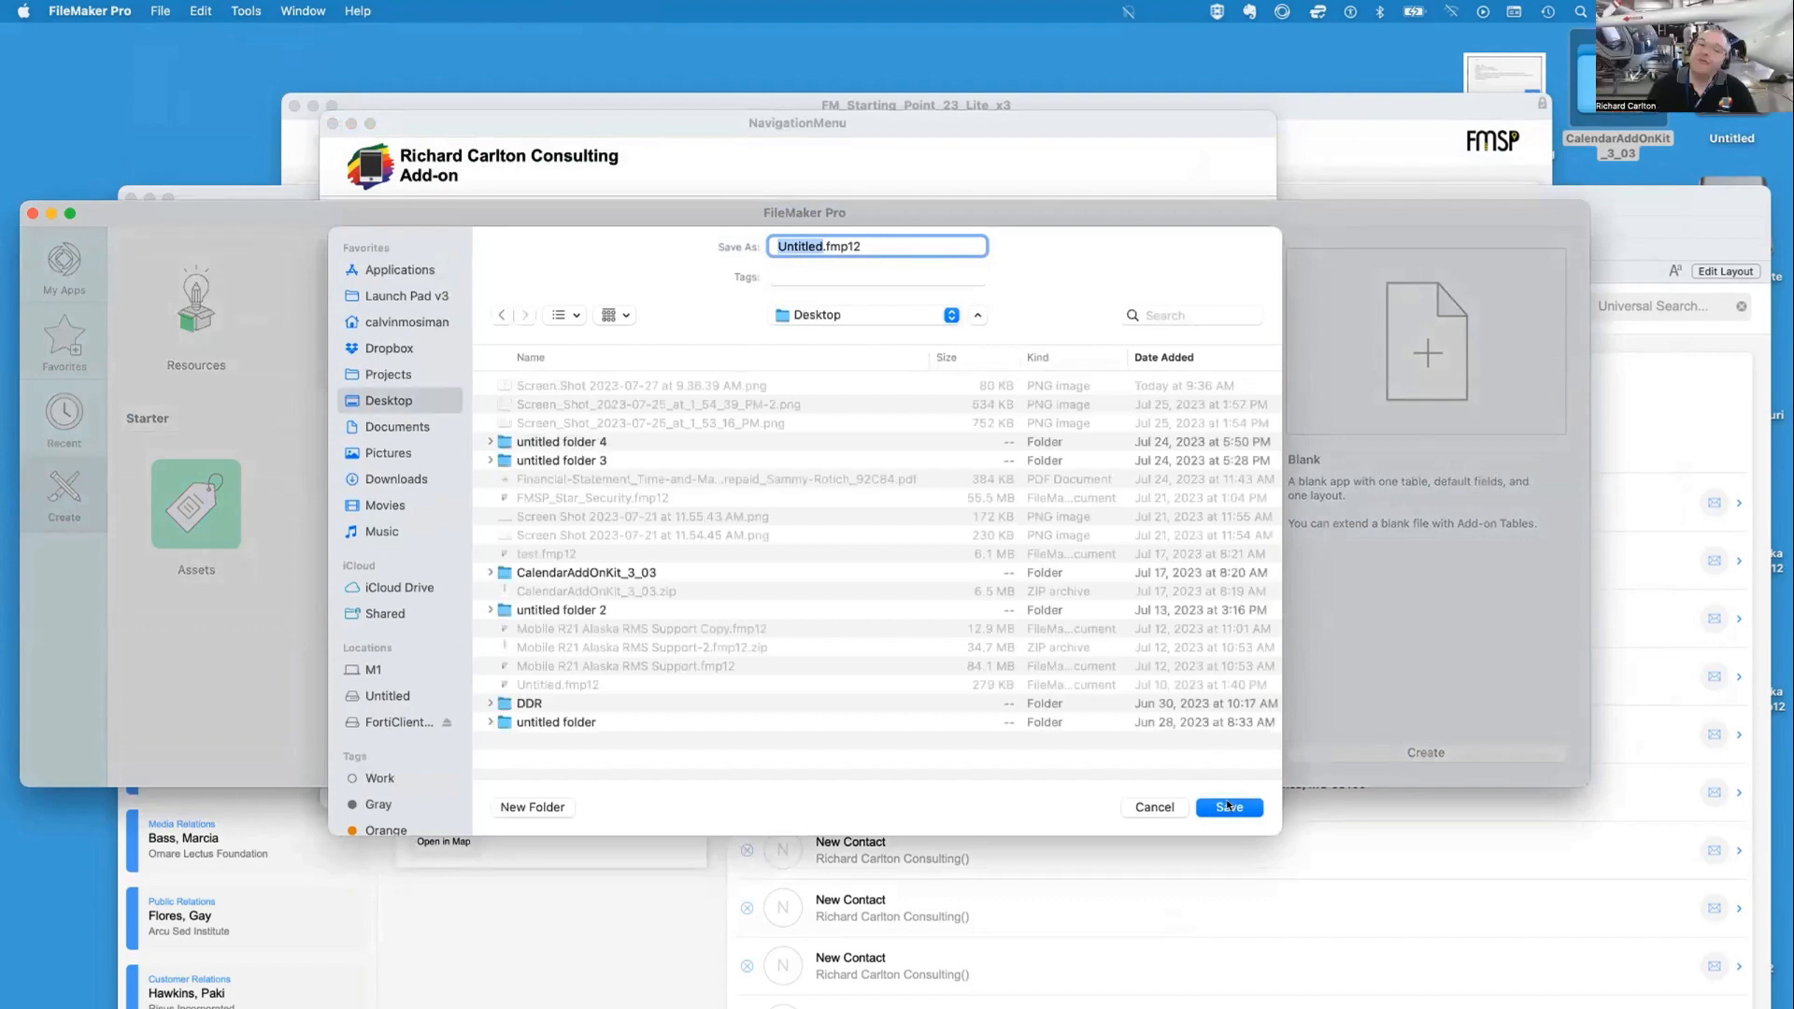
# Name the new blank file TEST_1.fmp12 and save it on the Desktop
pyautogui.click(1228, 805)
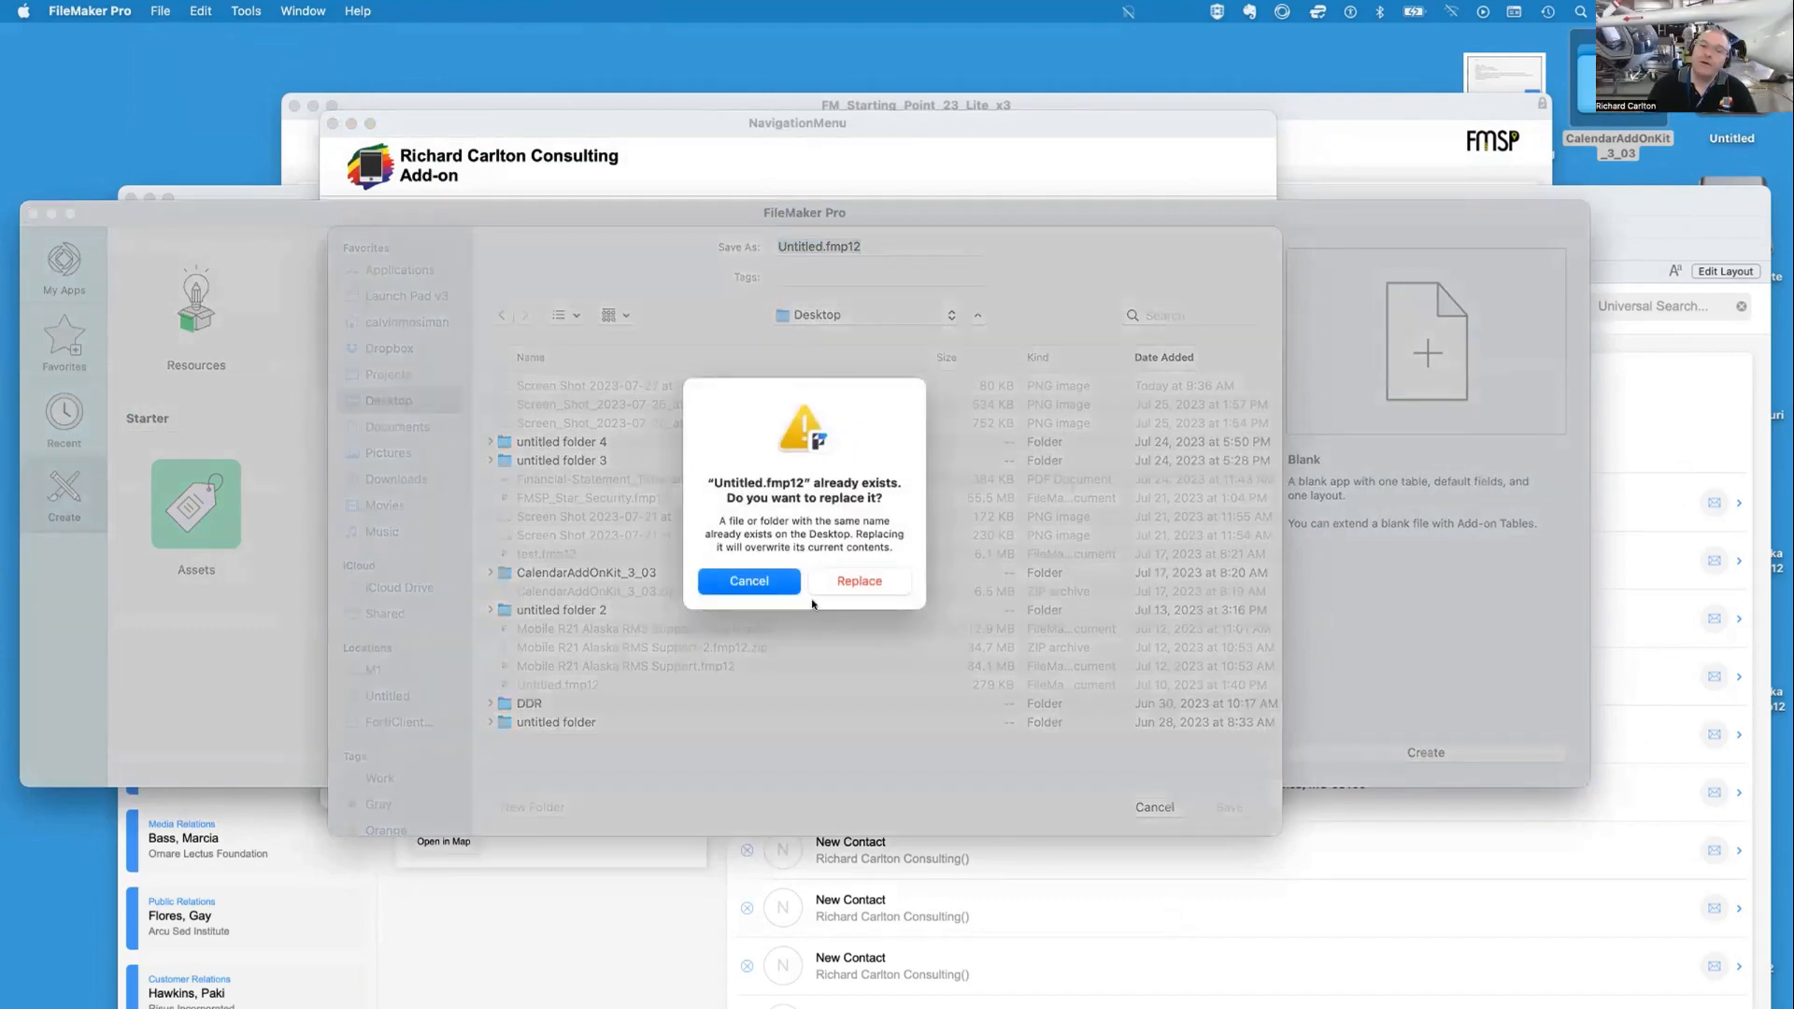
pyautogui.click(752, 580)
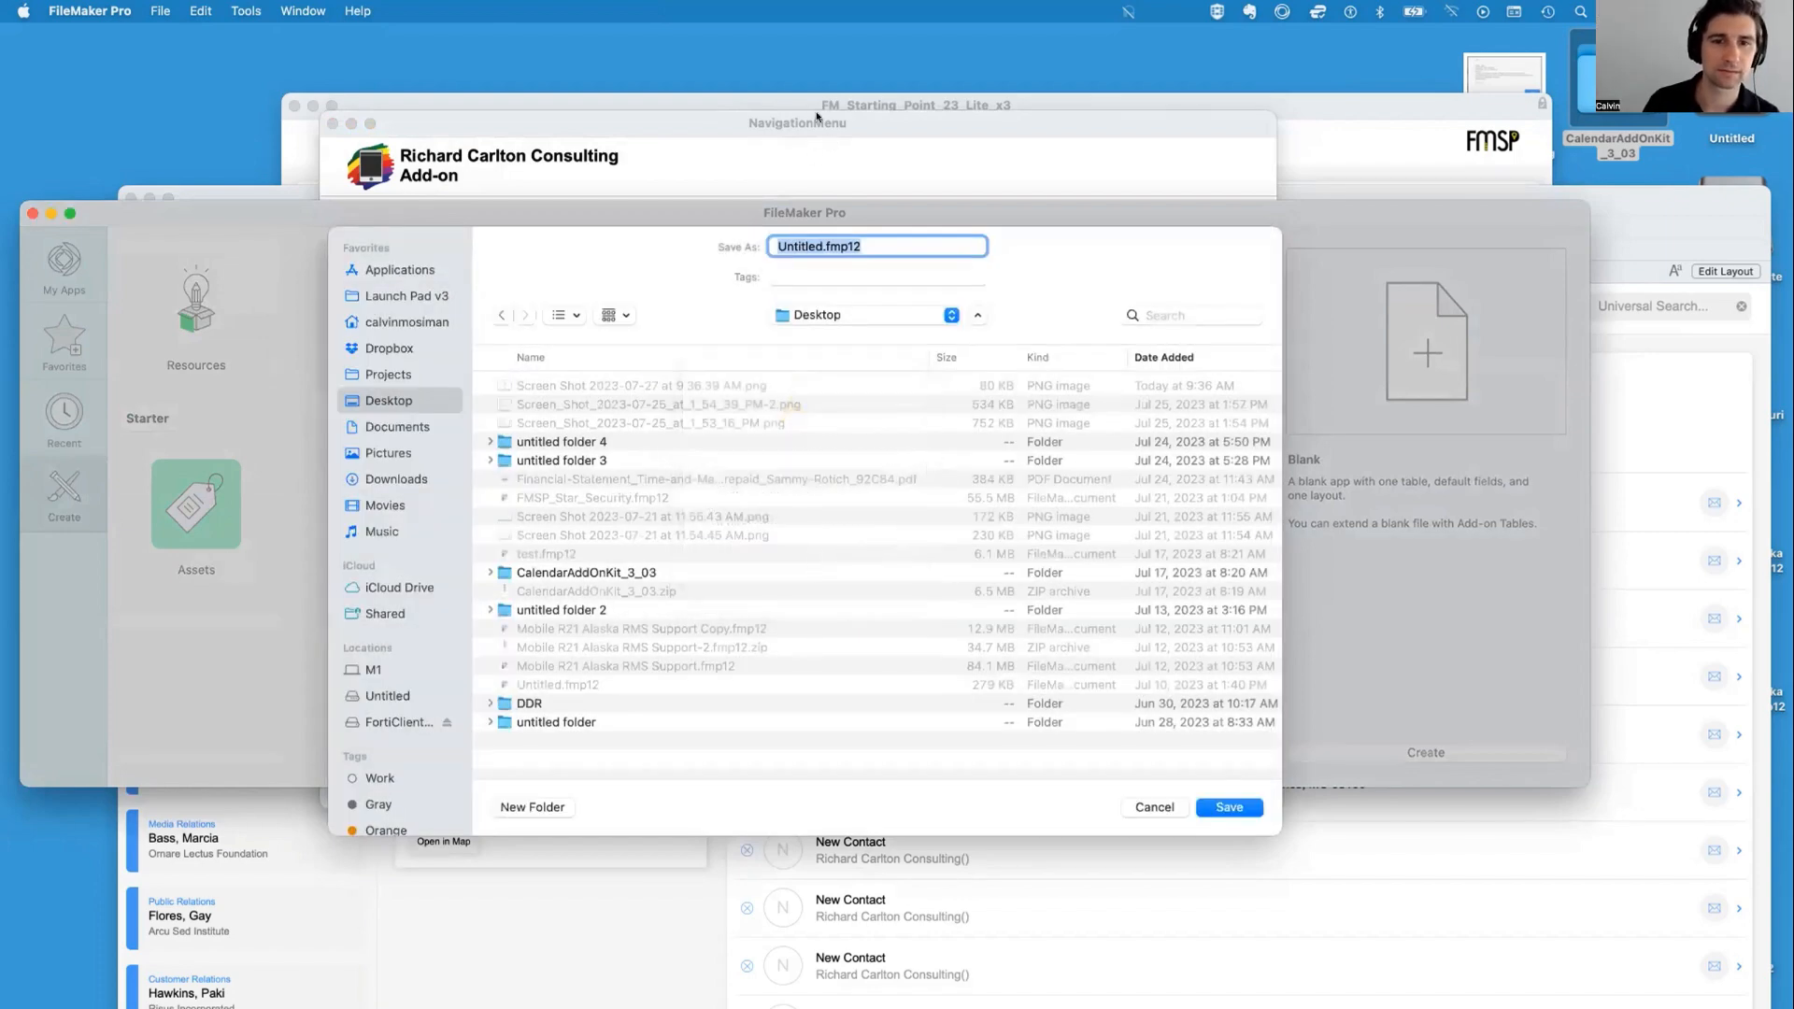
pyautogui.write('TEST')
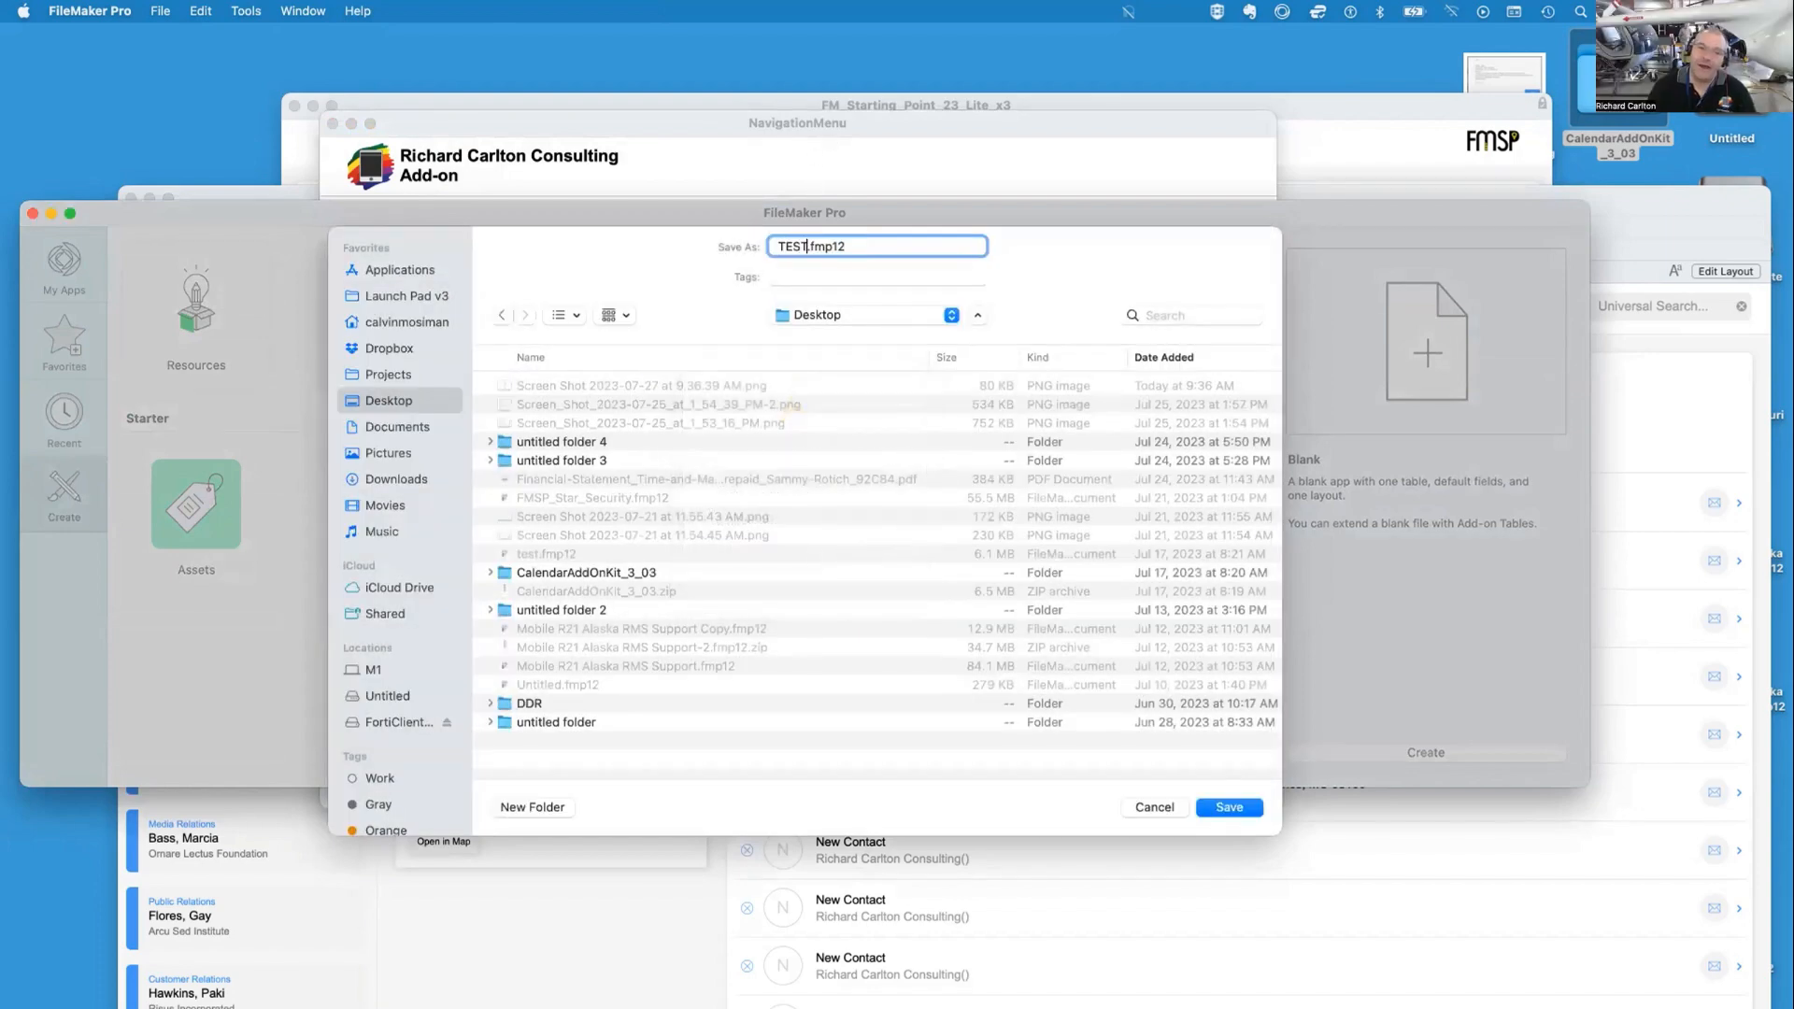
pyautogui.press('Return')
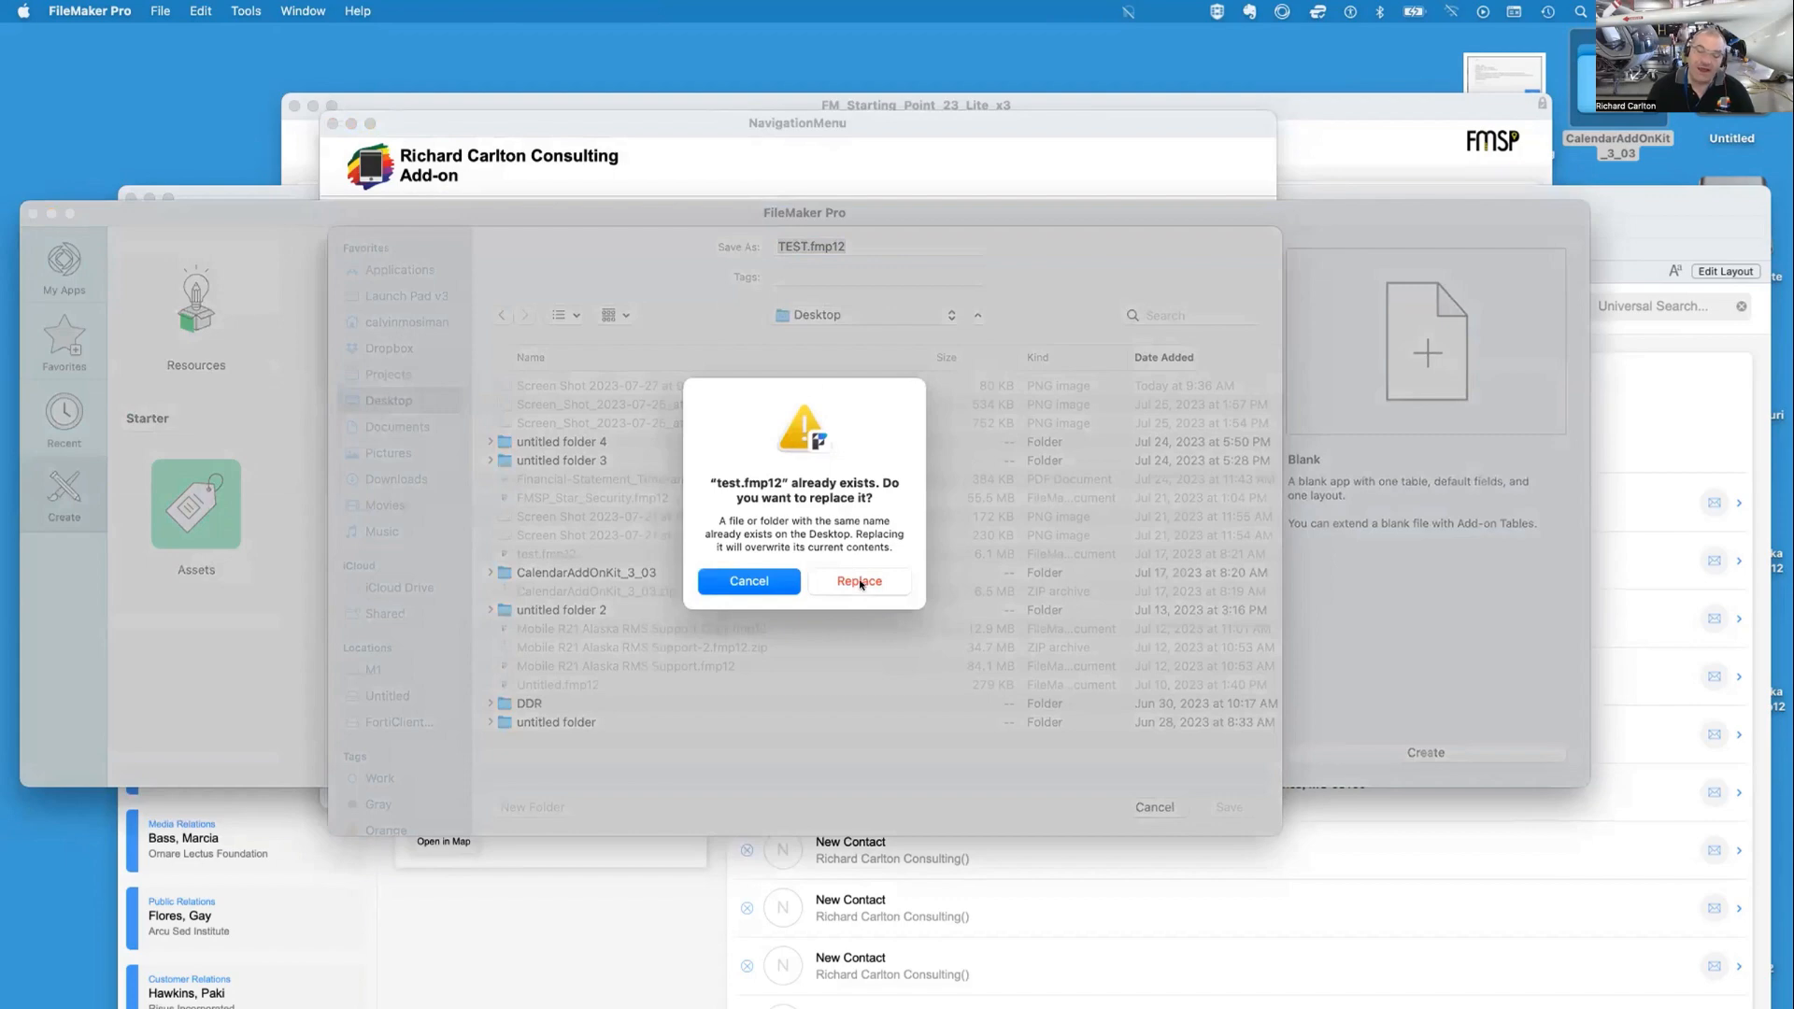
pyautogui.click(788, 584)
pyautogui.click(802, 246)
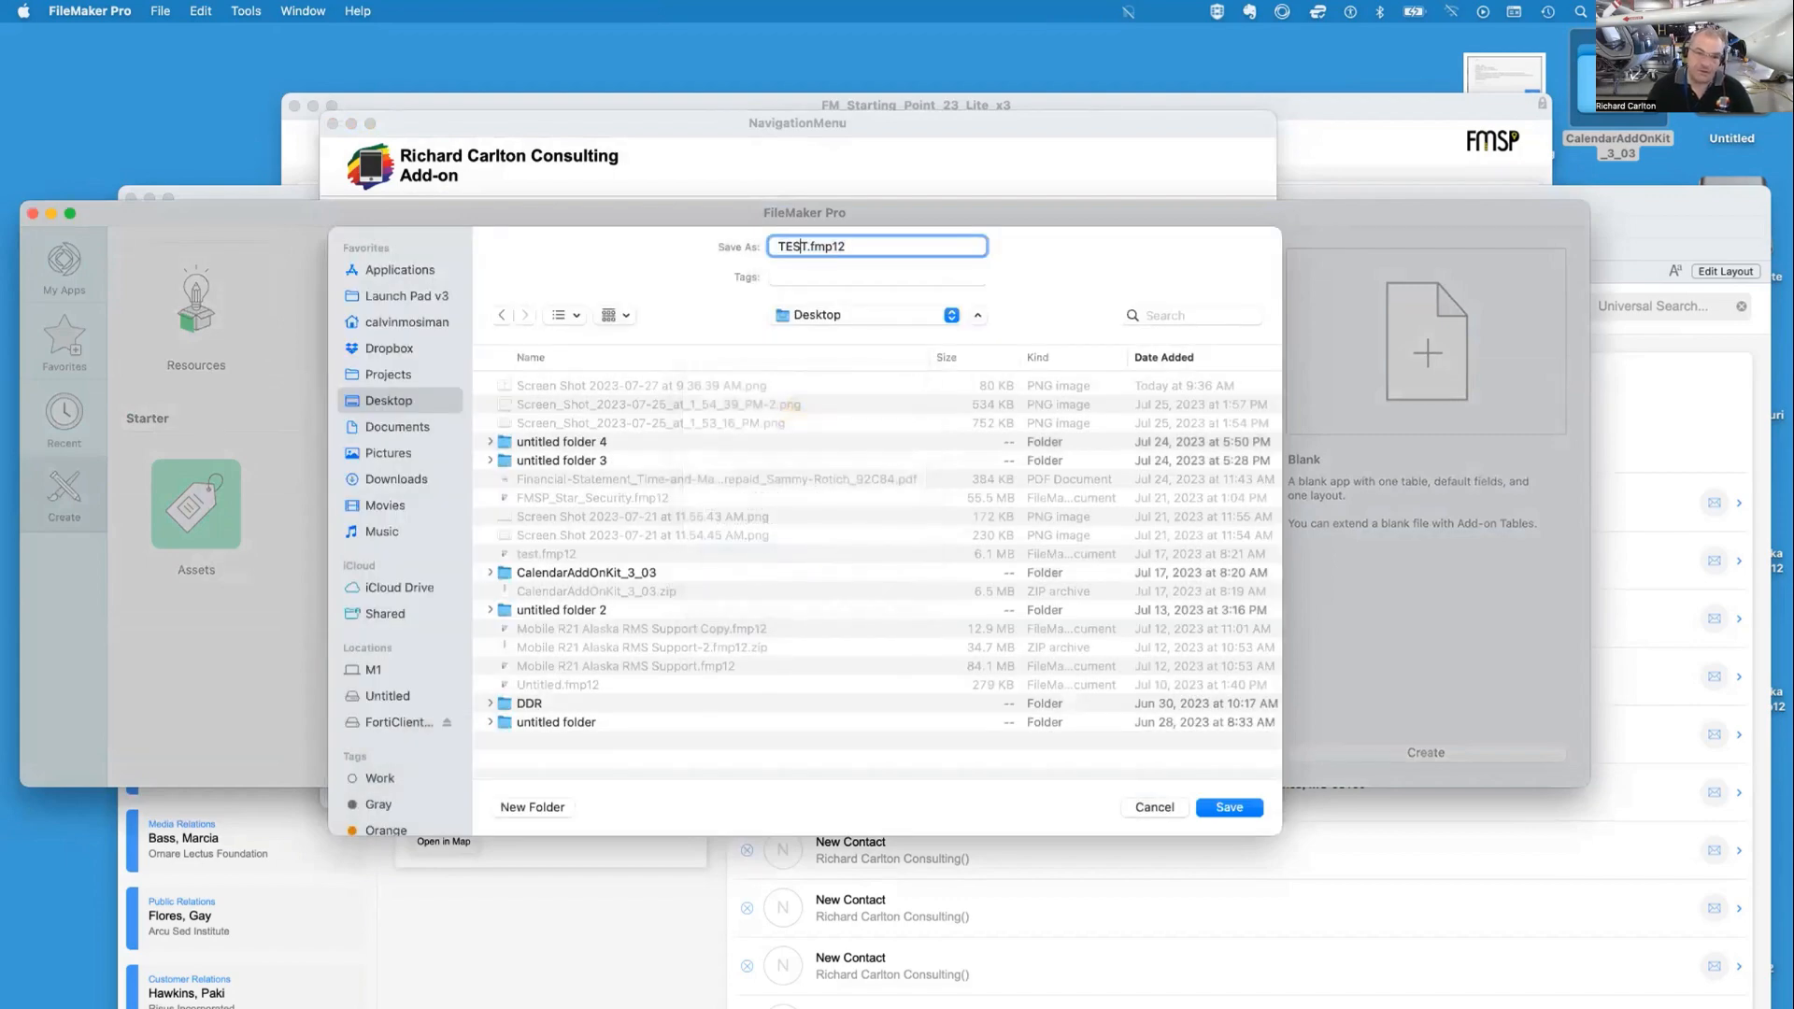
pyautogui.write('_')
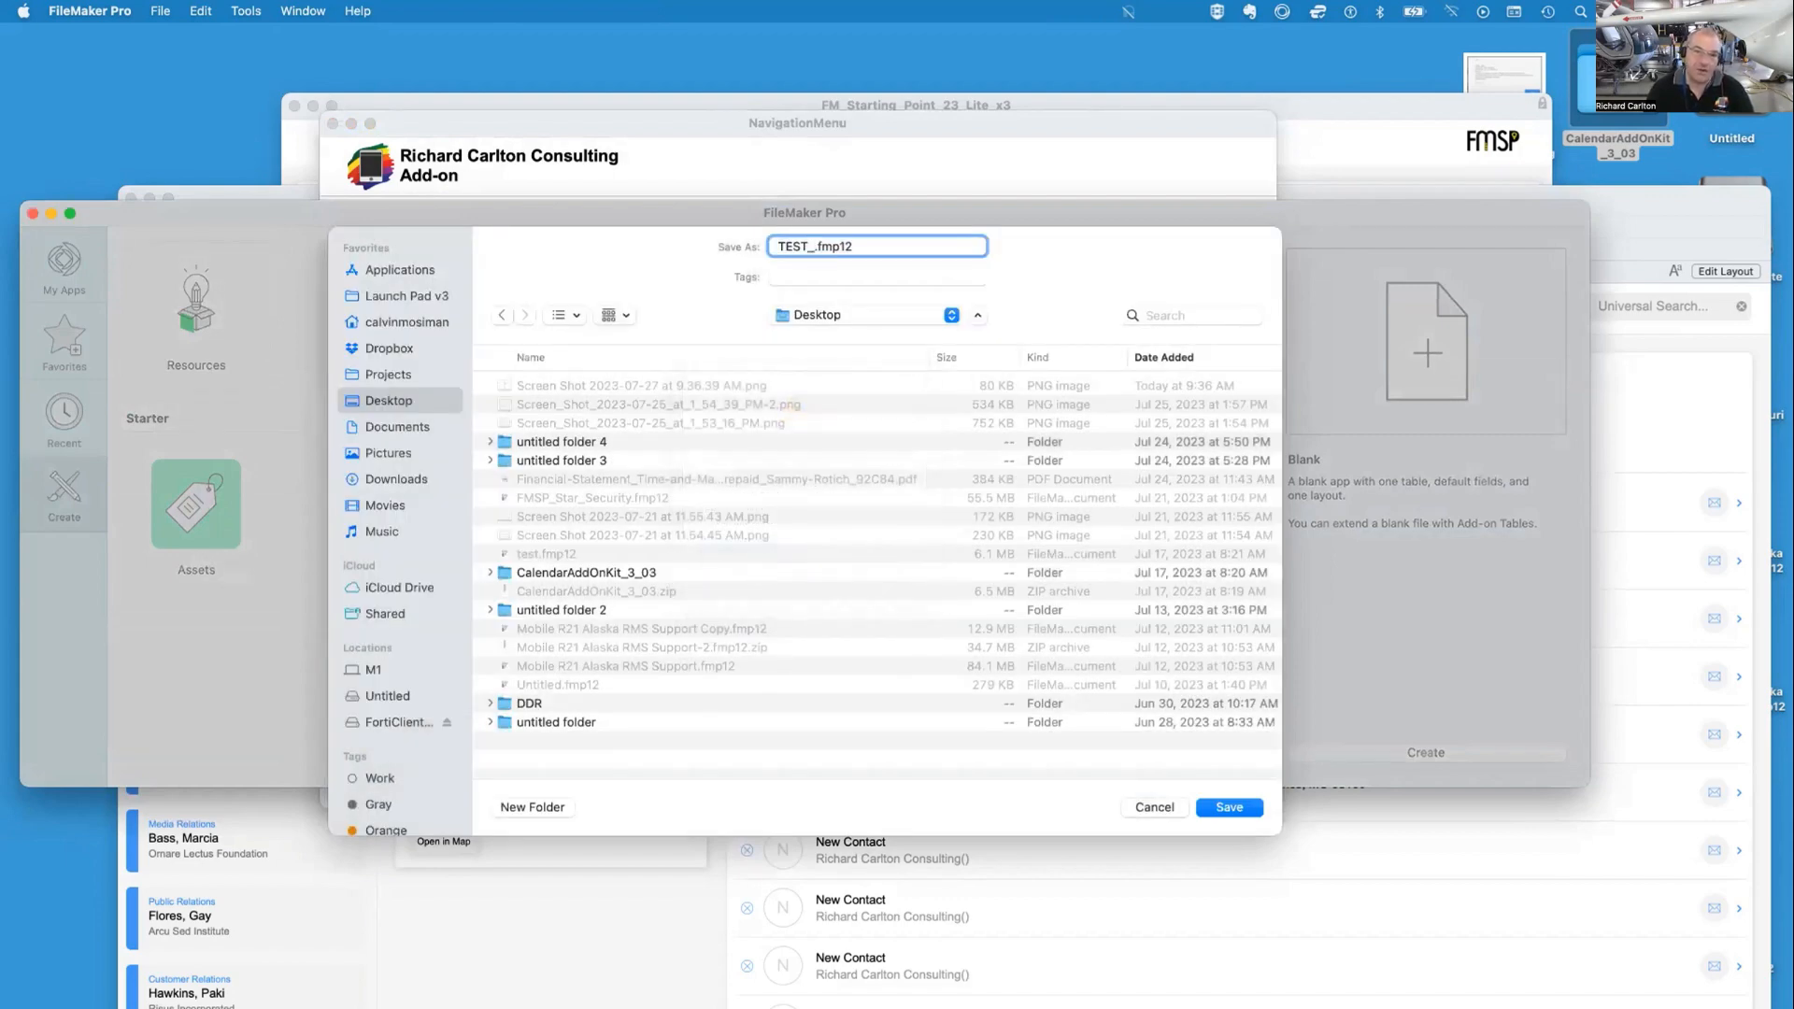
pyautogui.write('1')
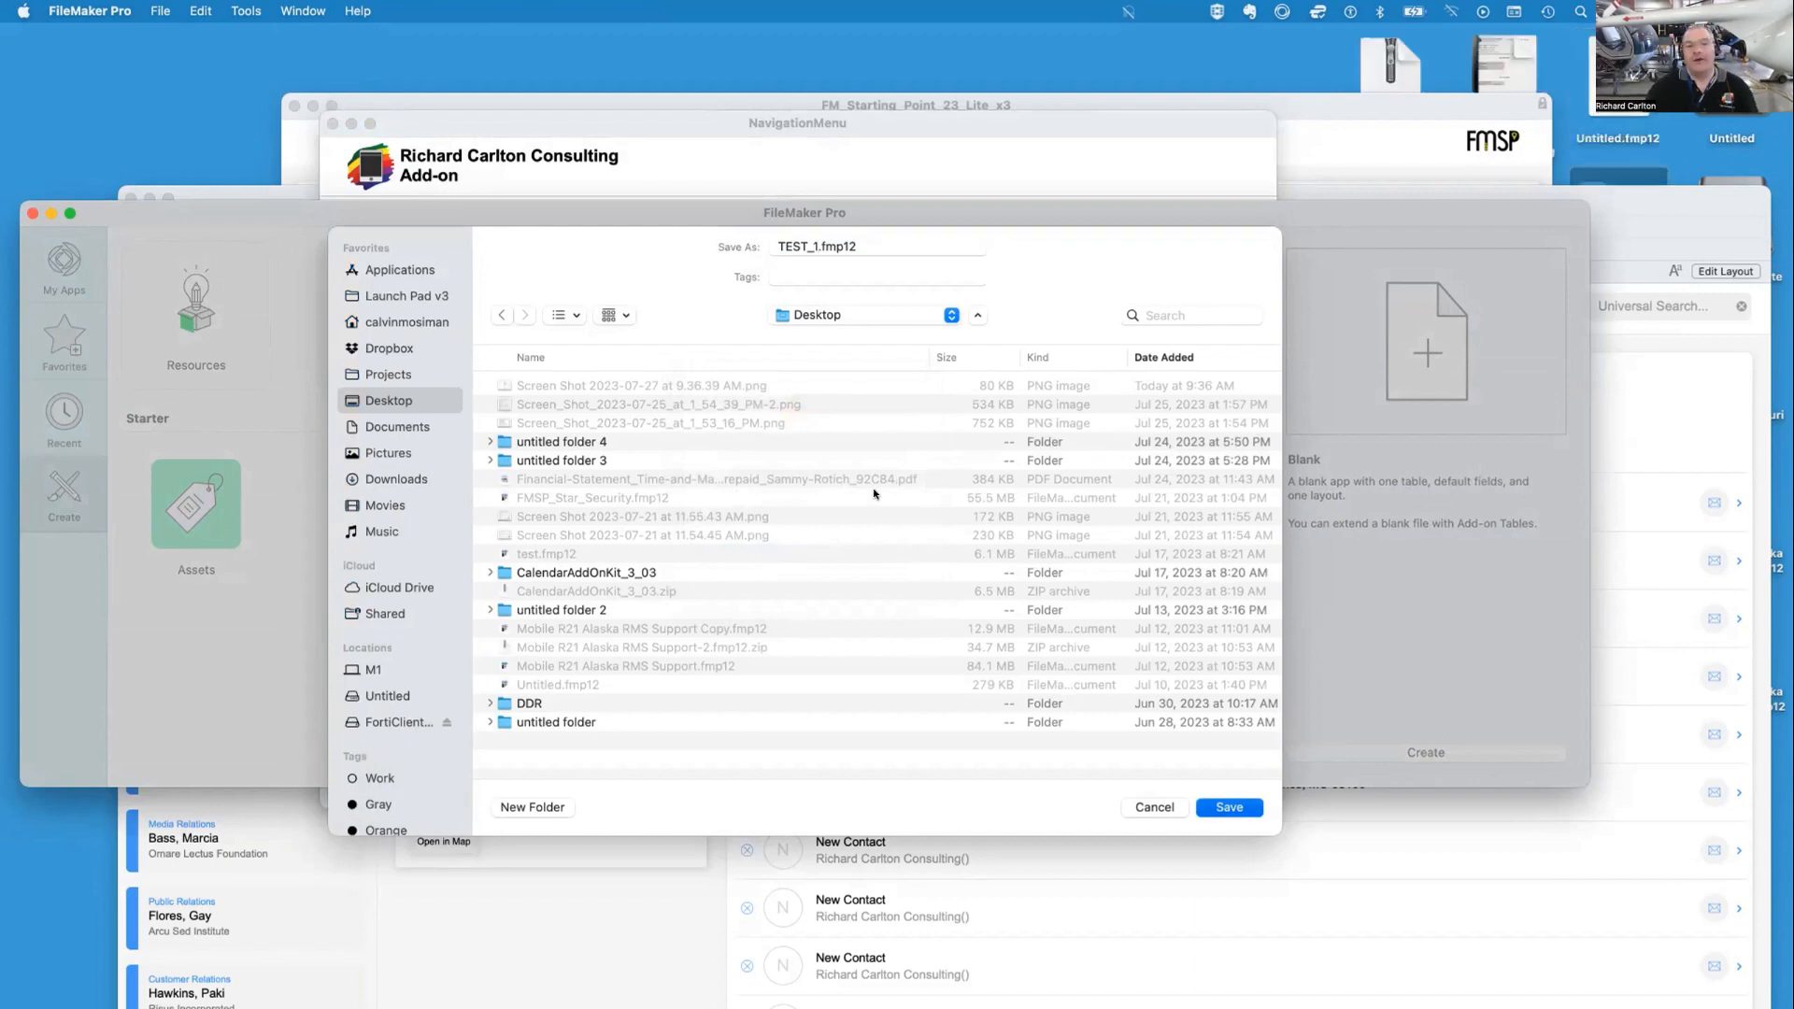
pyautogui.press('Return')
# Add a text field named TEST and open its auto-enter calculated value dialog
pyautogui.write('TEST')
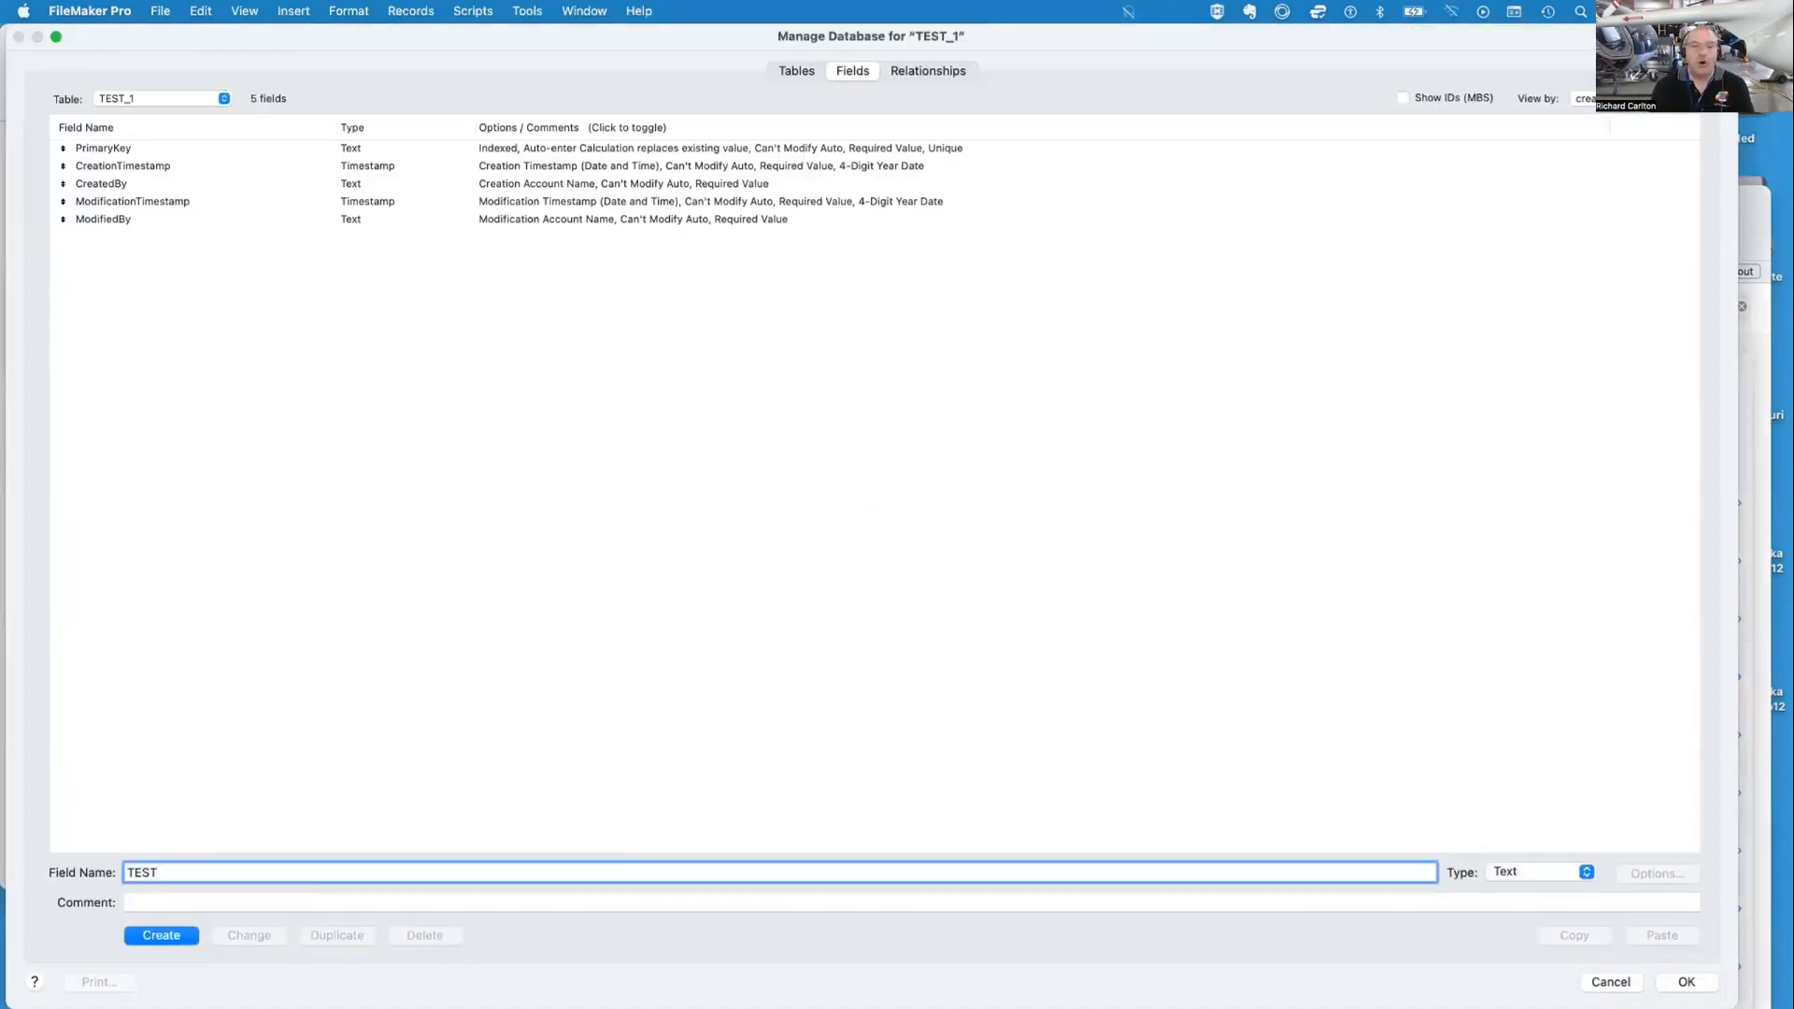
pyautogui.press('Return')
pyautogui.click(526, 245)
pyautogui.doubleClick(526, 245)
pyautogui.click(975, 367)
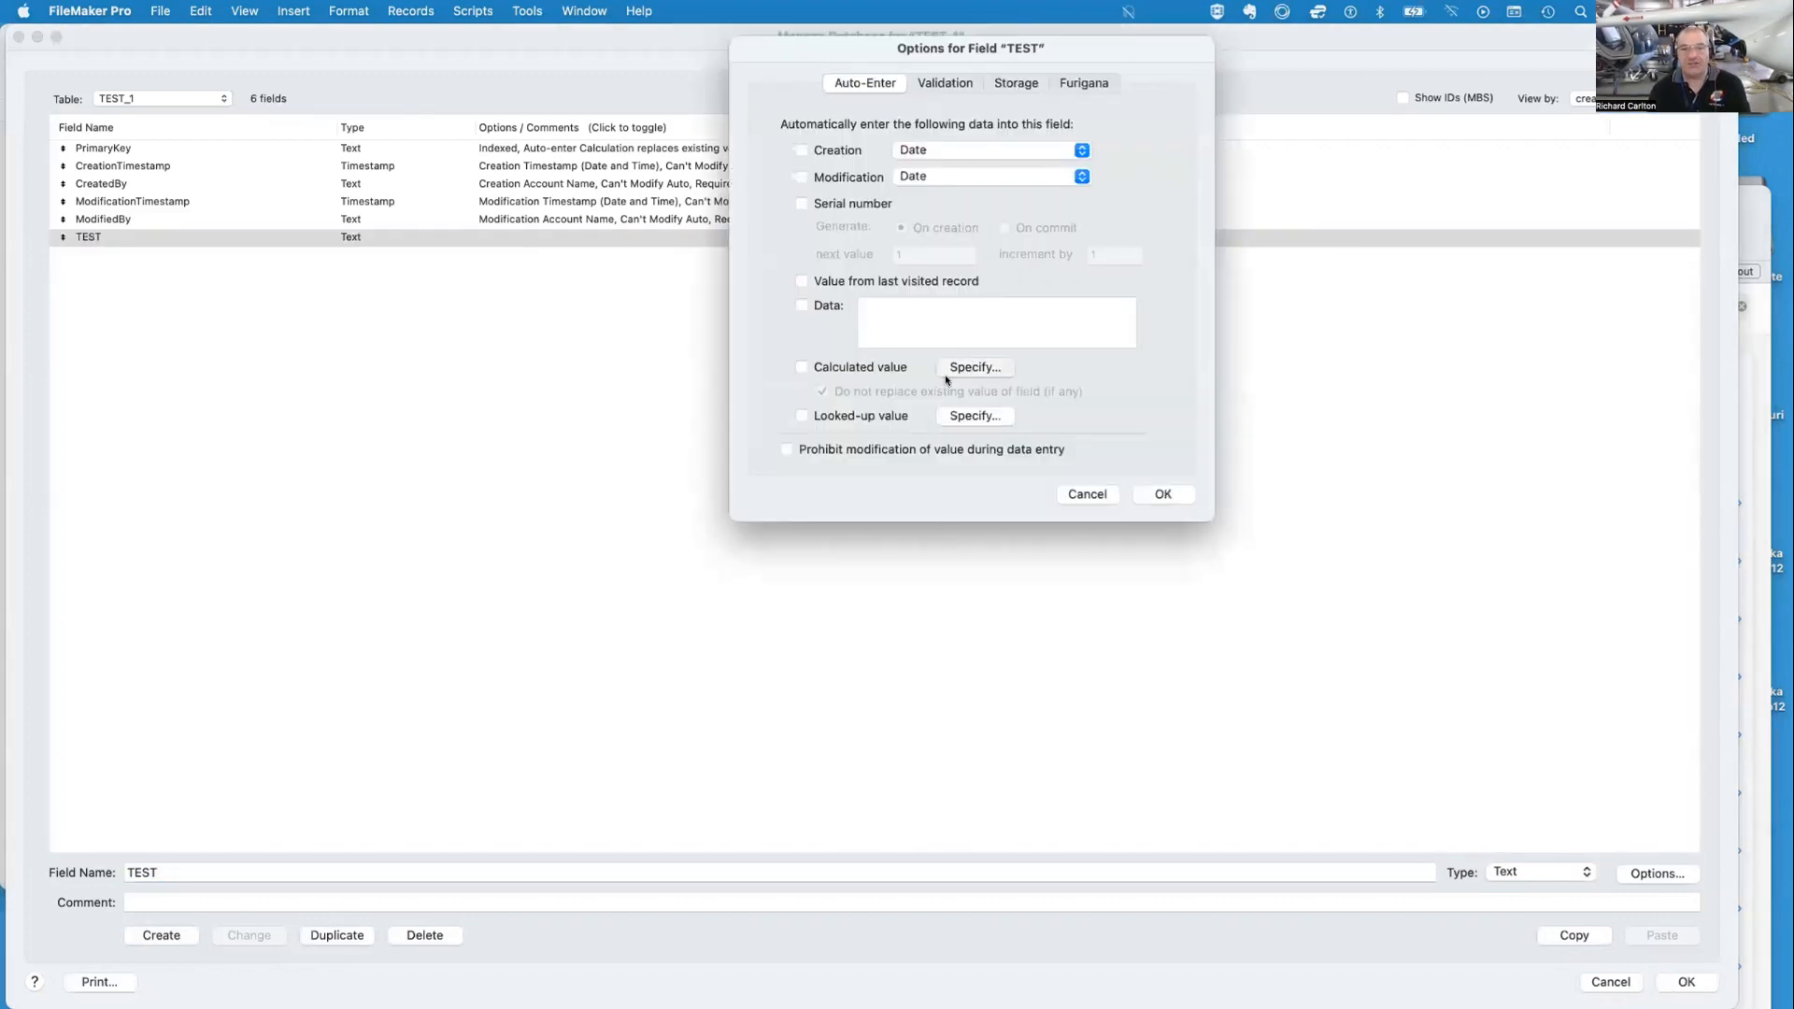
# Set the TEST field's auto-enter calculated value to Evaluate ( Self ) and confirm the field options
pyautogui.write('eval')
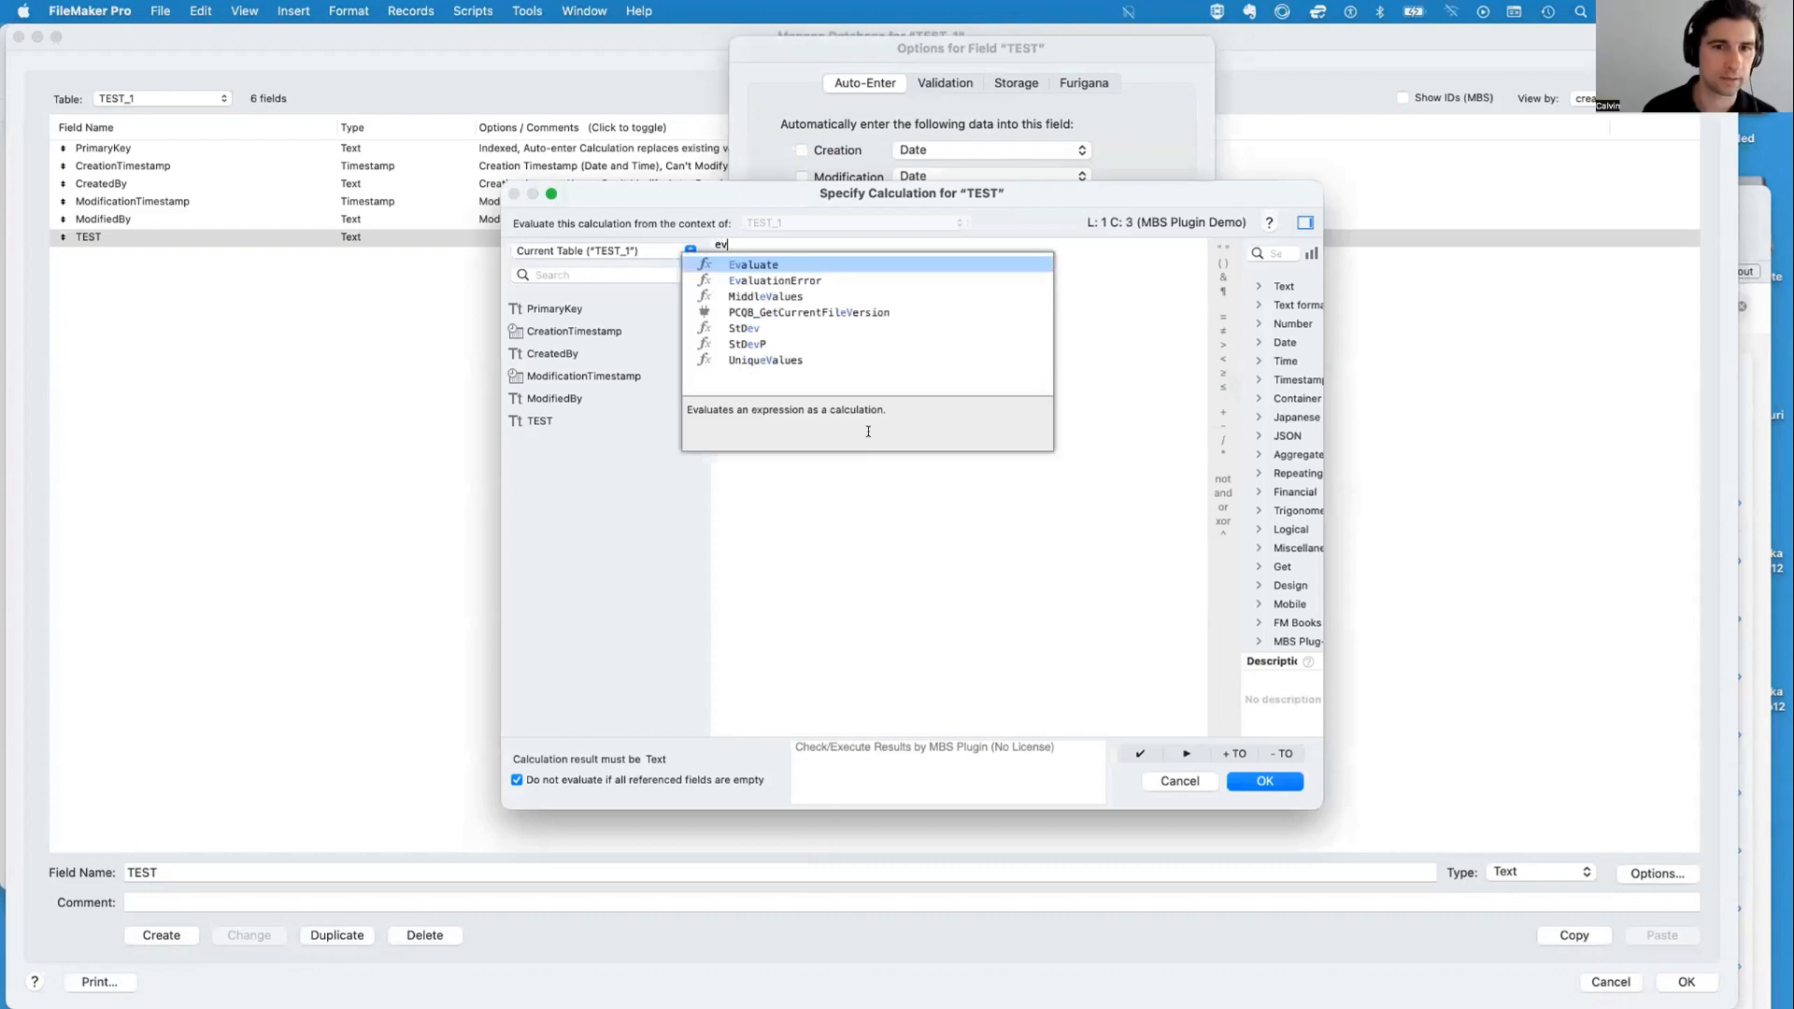
pyautogui.press('Return')
pyautogui.write('self')
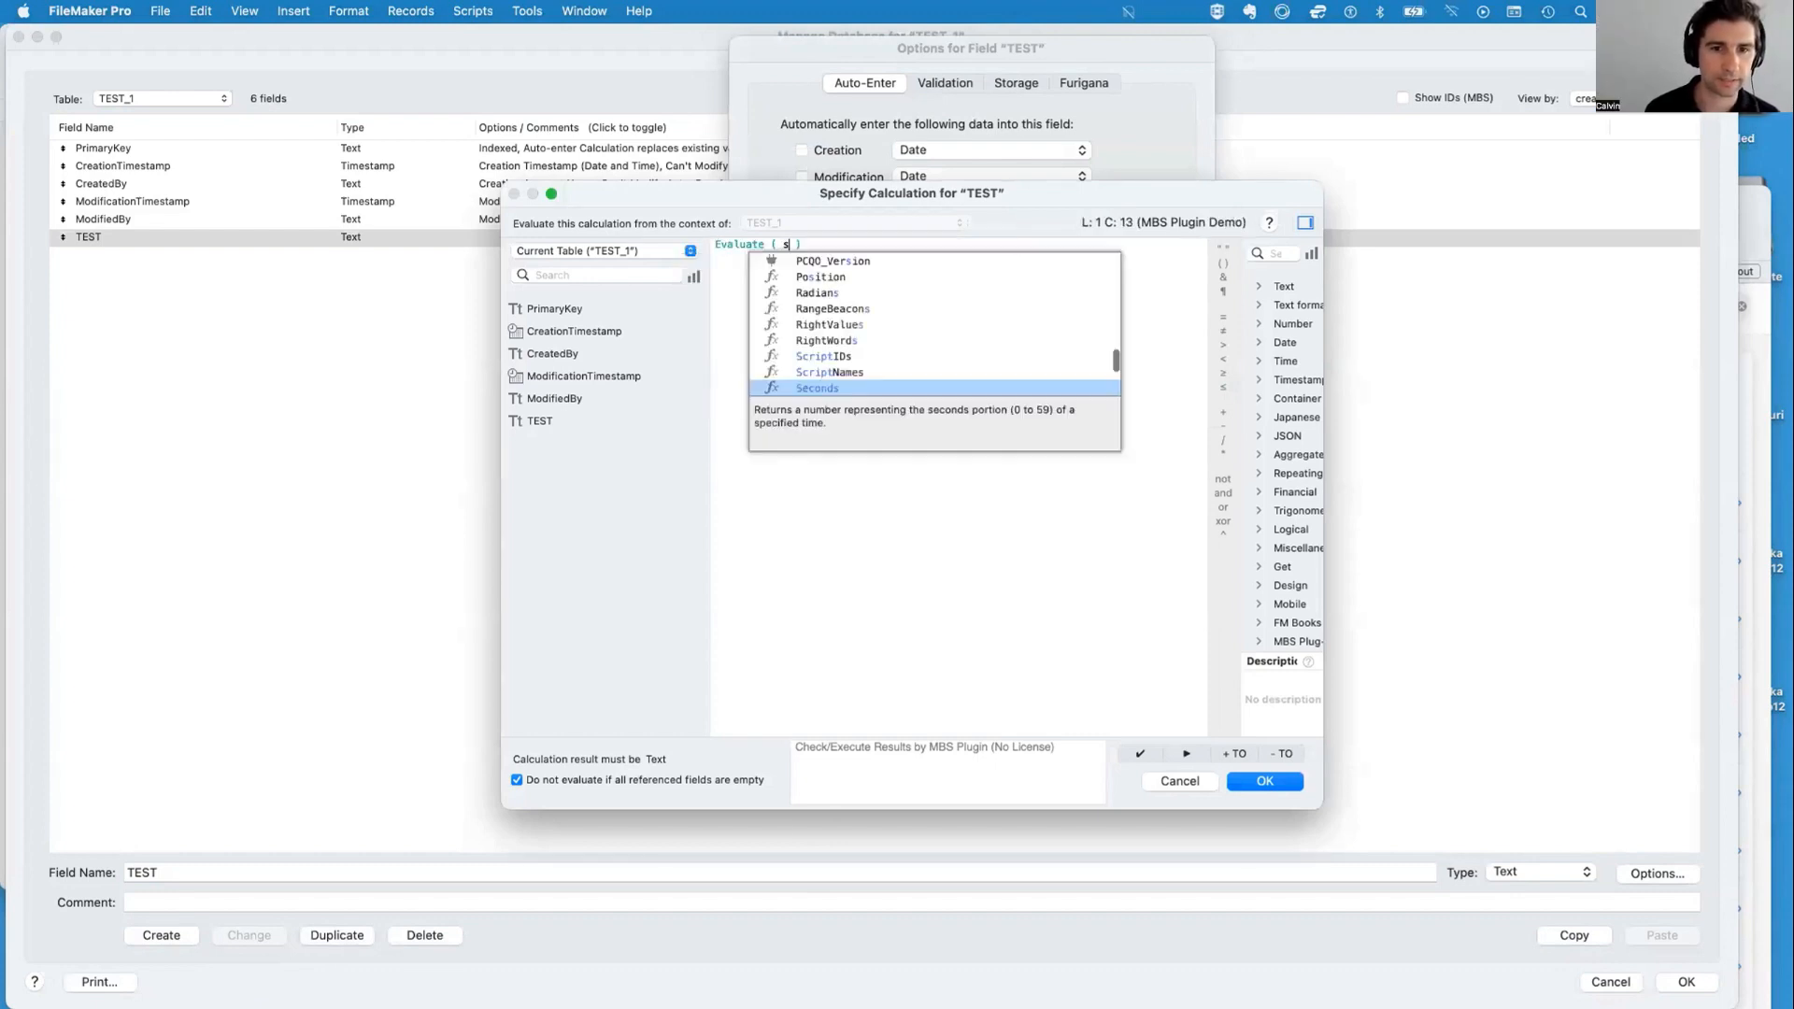
pyautogui.press('Return')
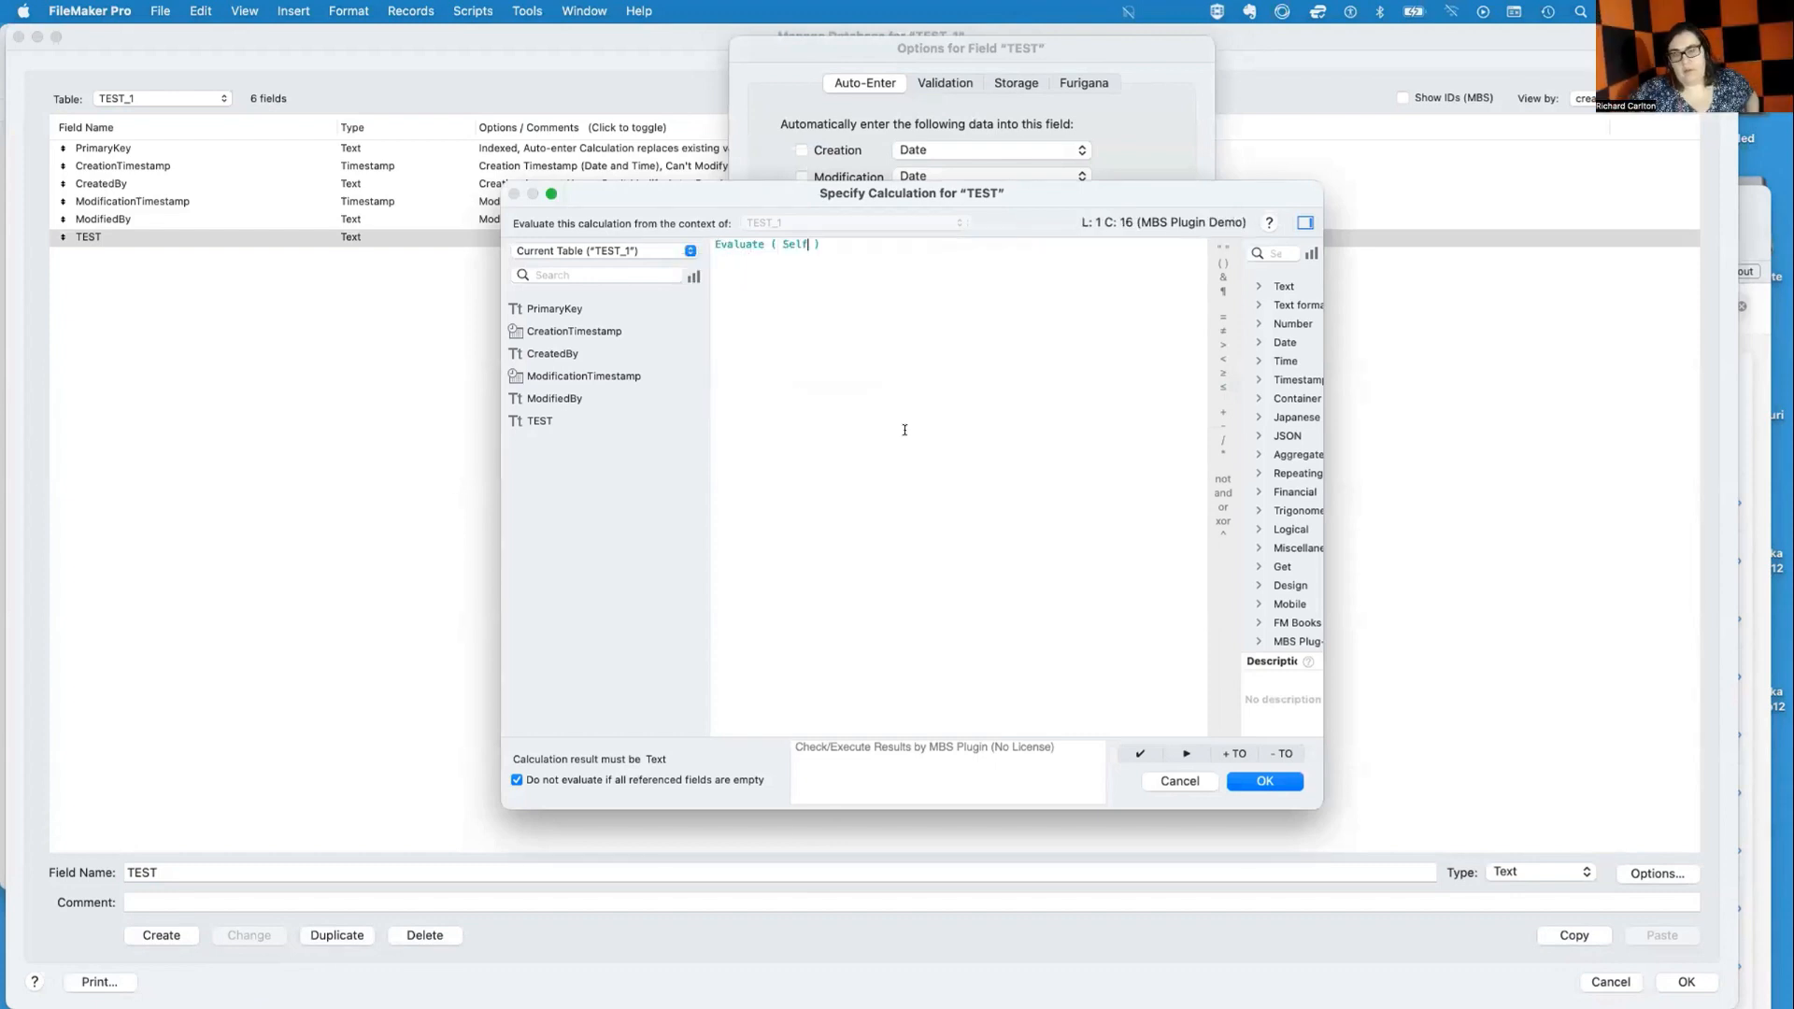
pyautogui.click(1261, 781)
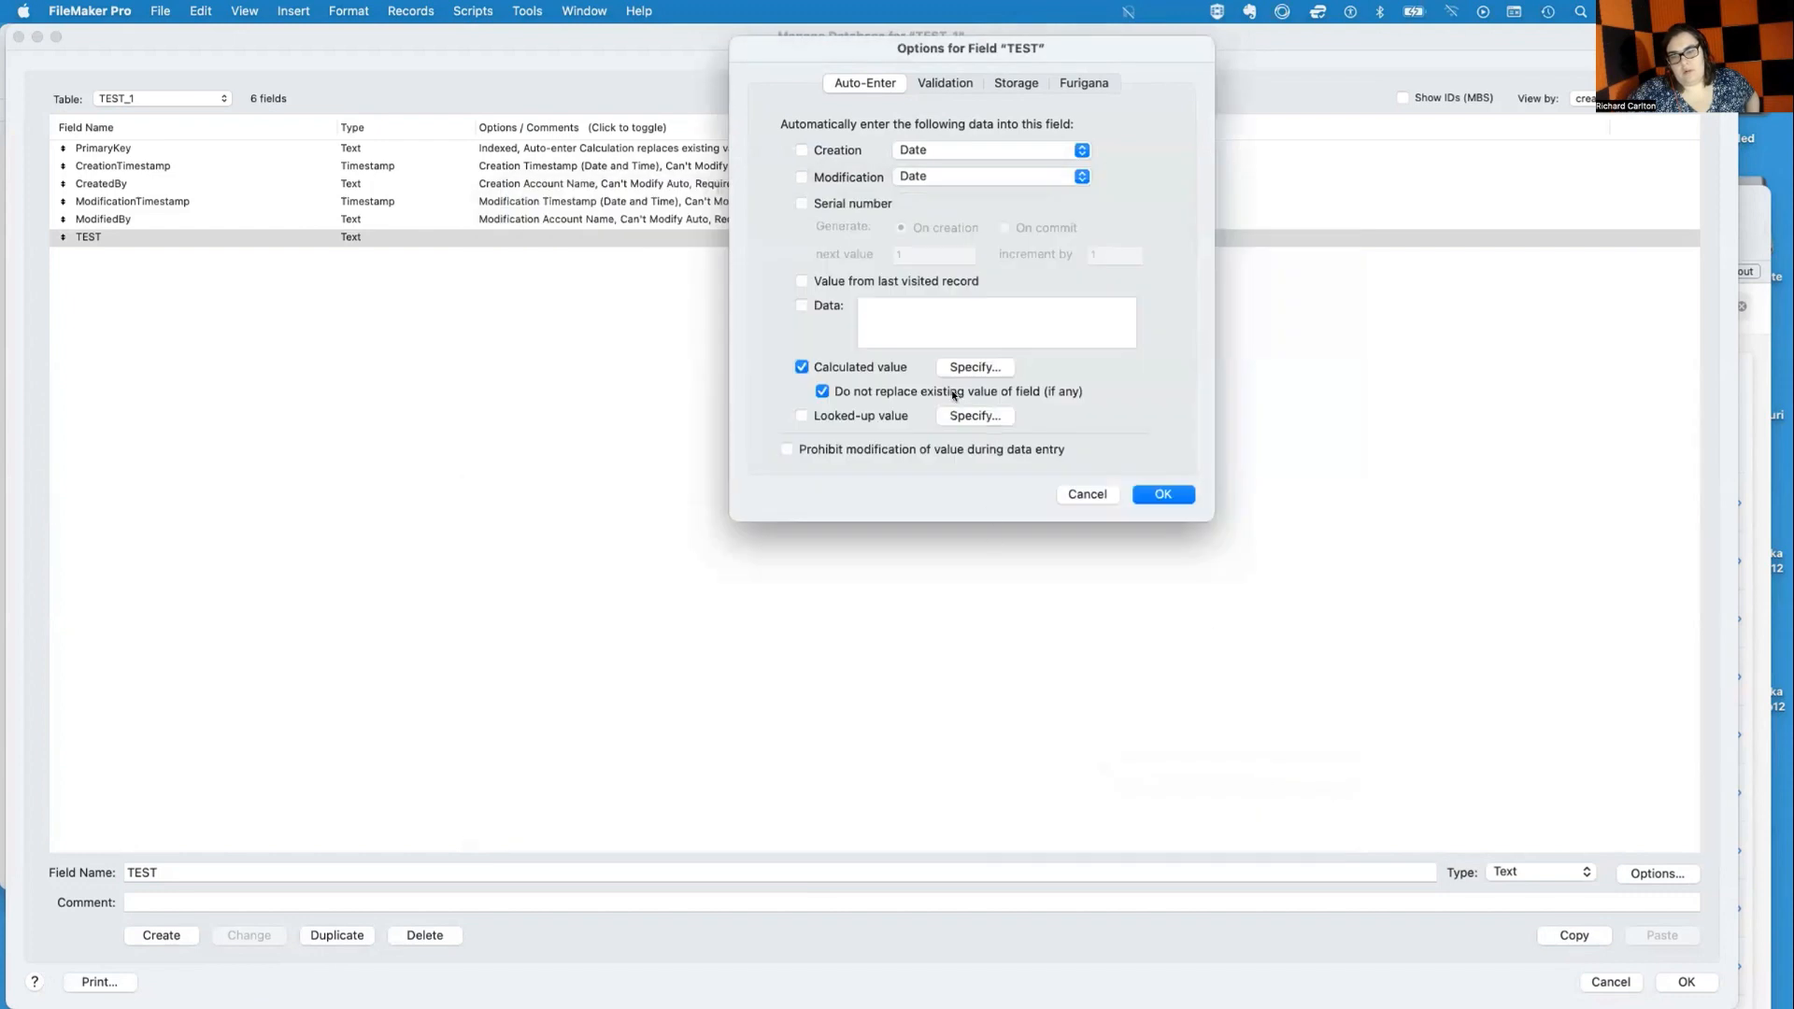
pyautogui.click(1159, 494)
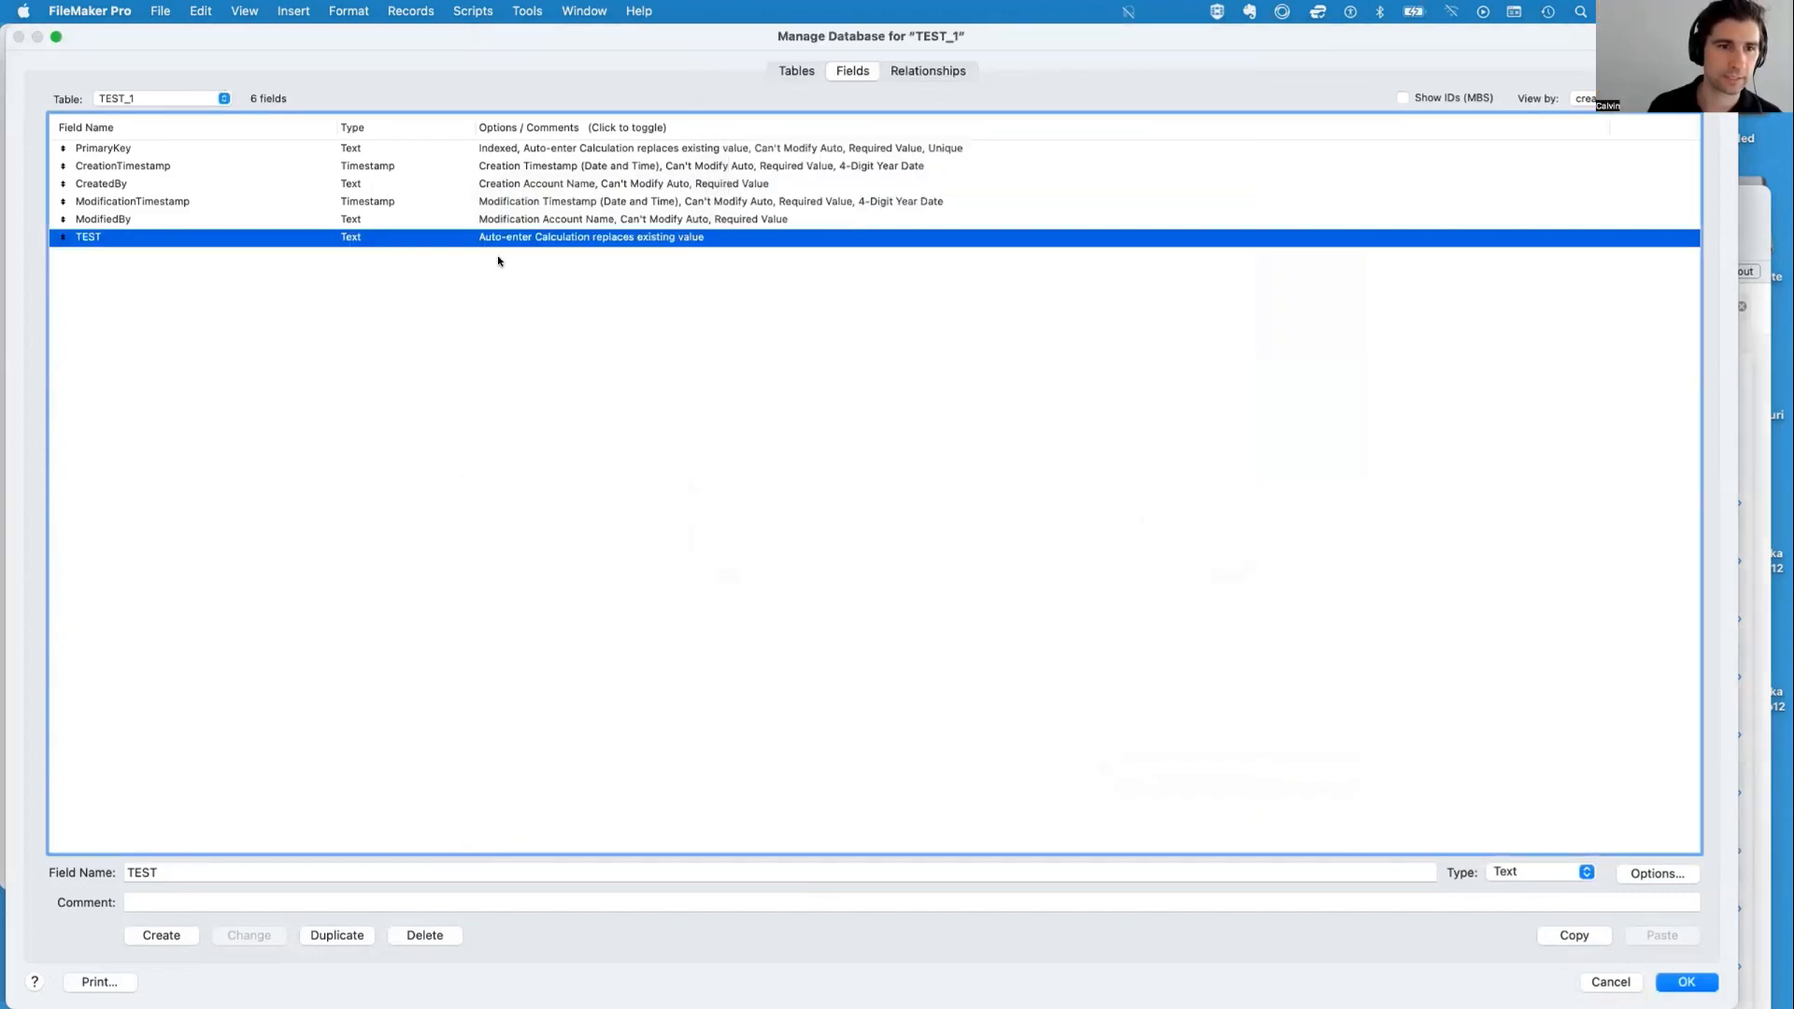
# Close the database definitions and enter 2 + 2 in the TEST field of the record
pyautogui.moveTo(1732, 998); pyautogui.dragTo(1146, 739)
pyautogui.moveTo(410, 40); pyautogui.dragTo(664, 150)
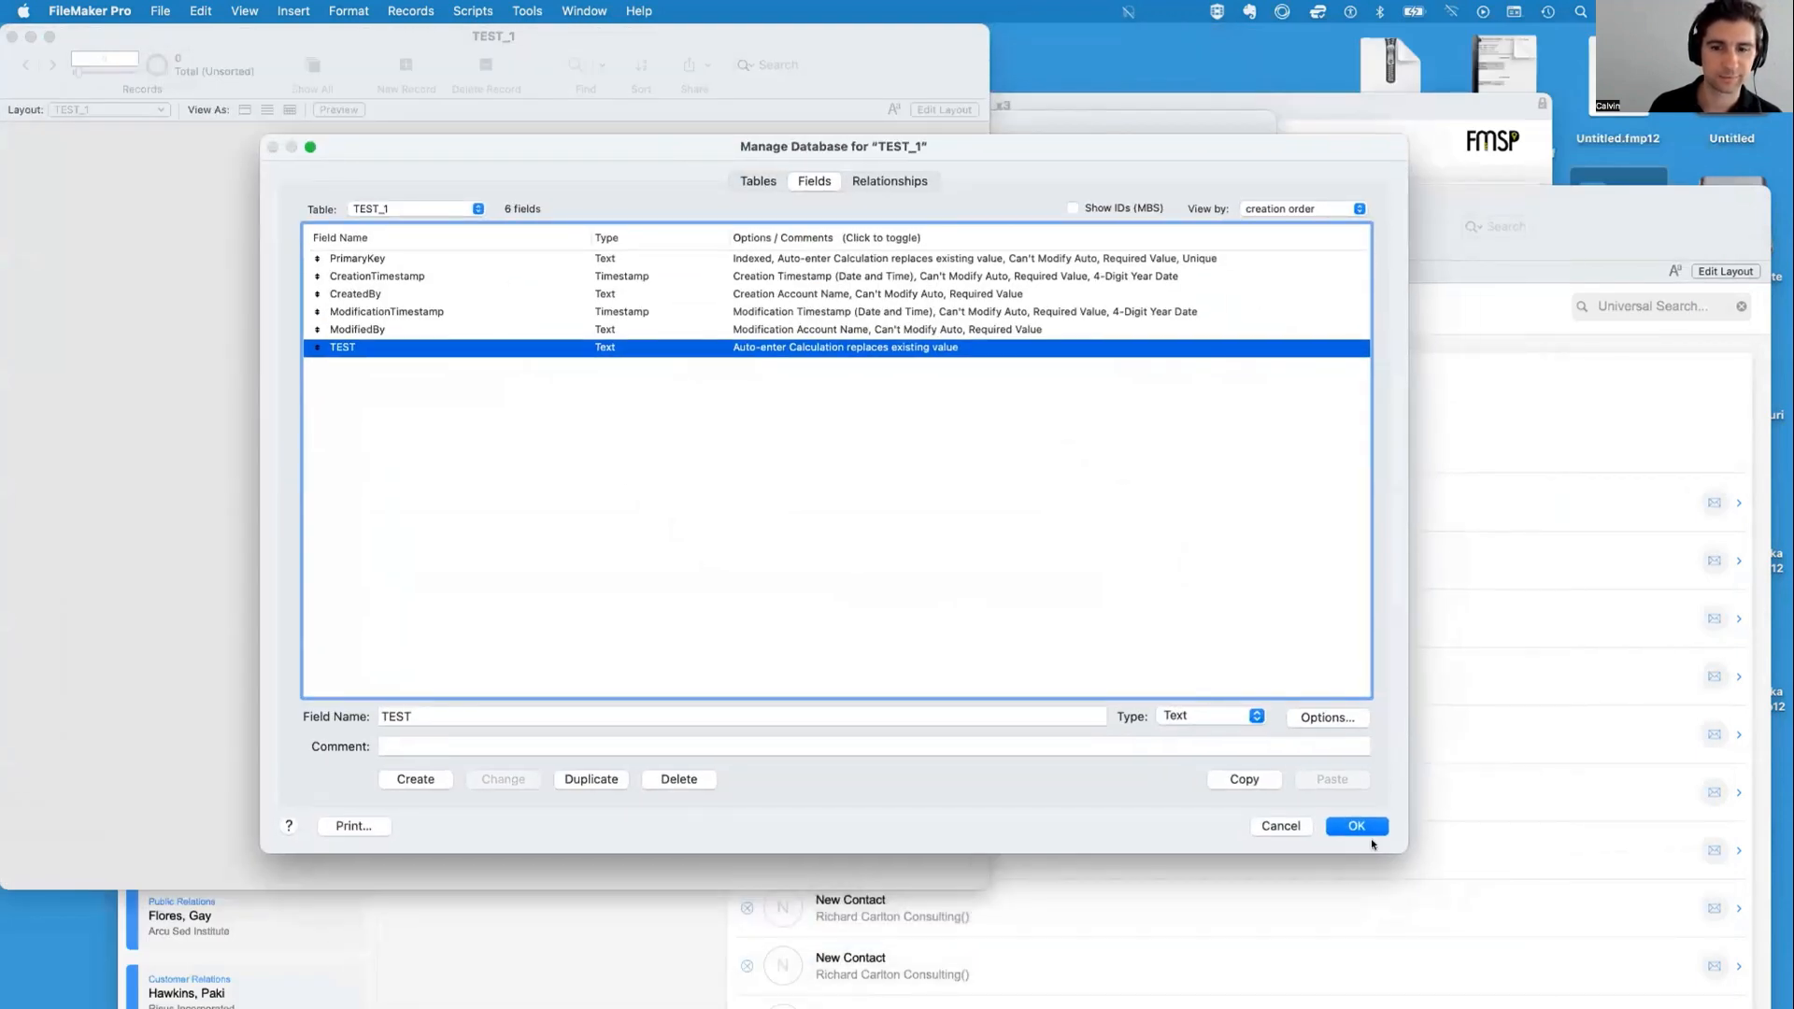
pyautogui.click(1356, 824)
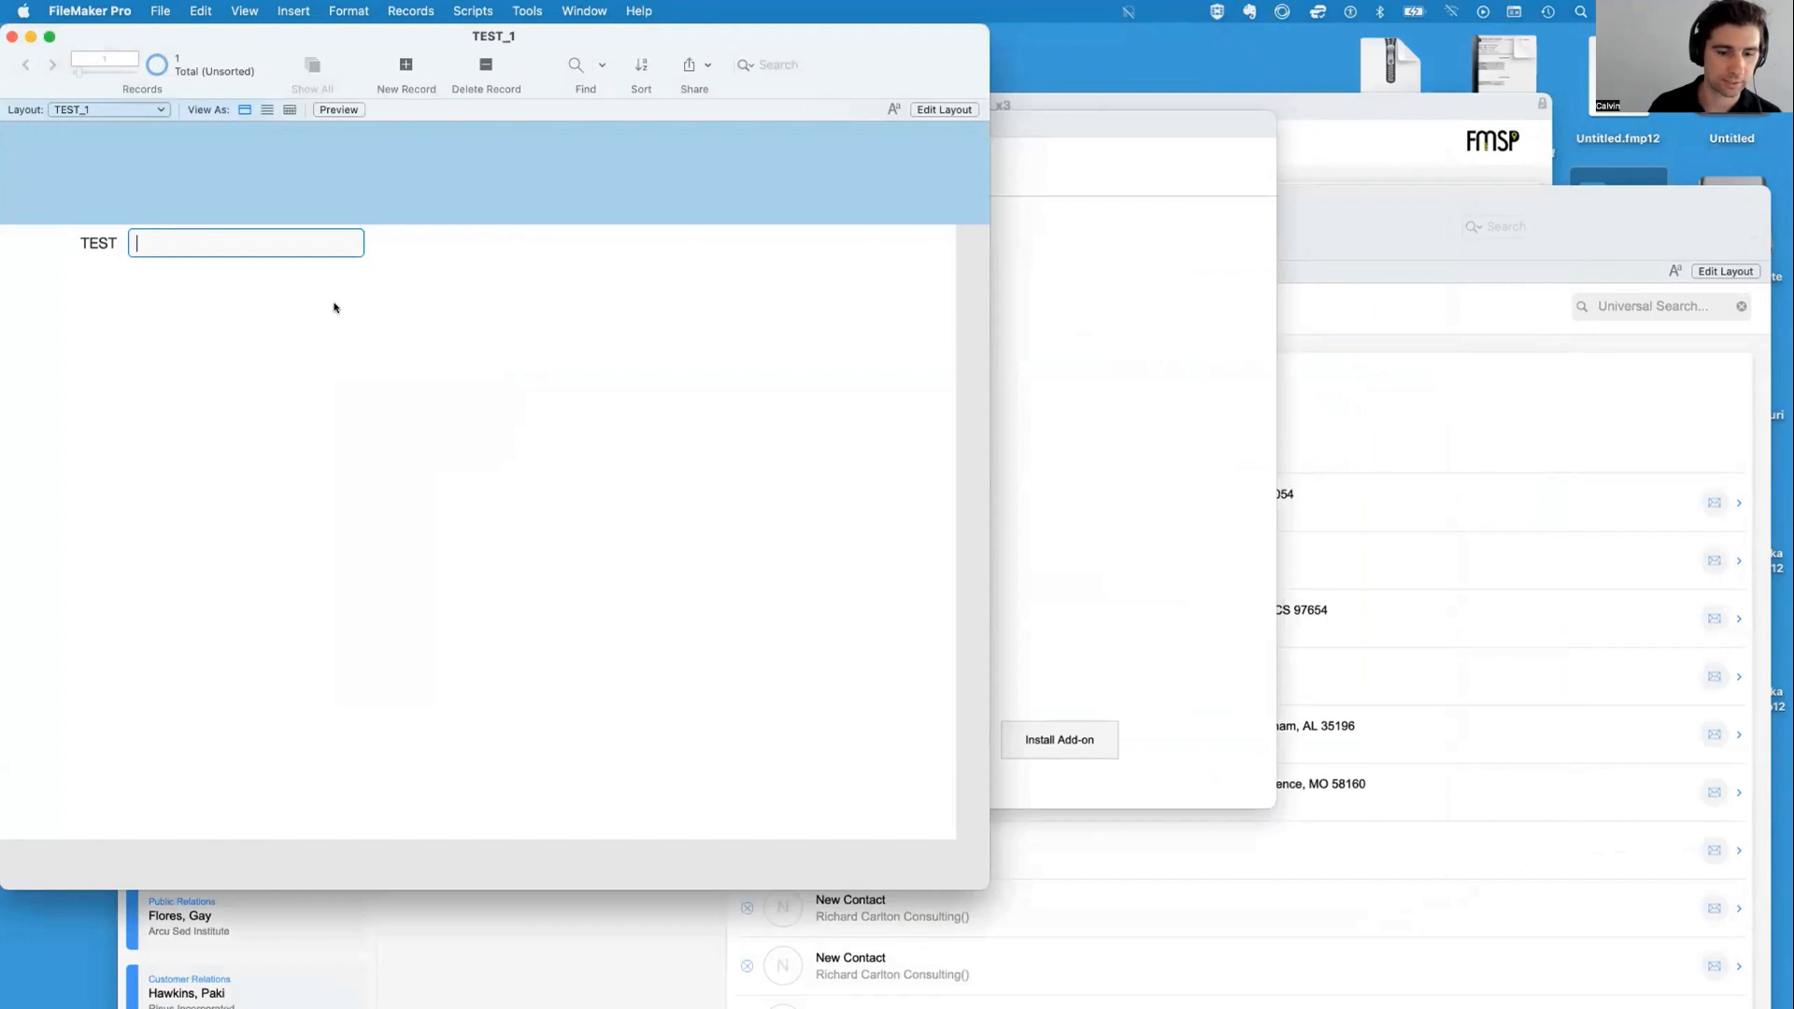
pyautogui.write('2 + 2')
pyautogui.press('Return')
pyautogui.press('BackSpace')
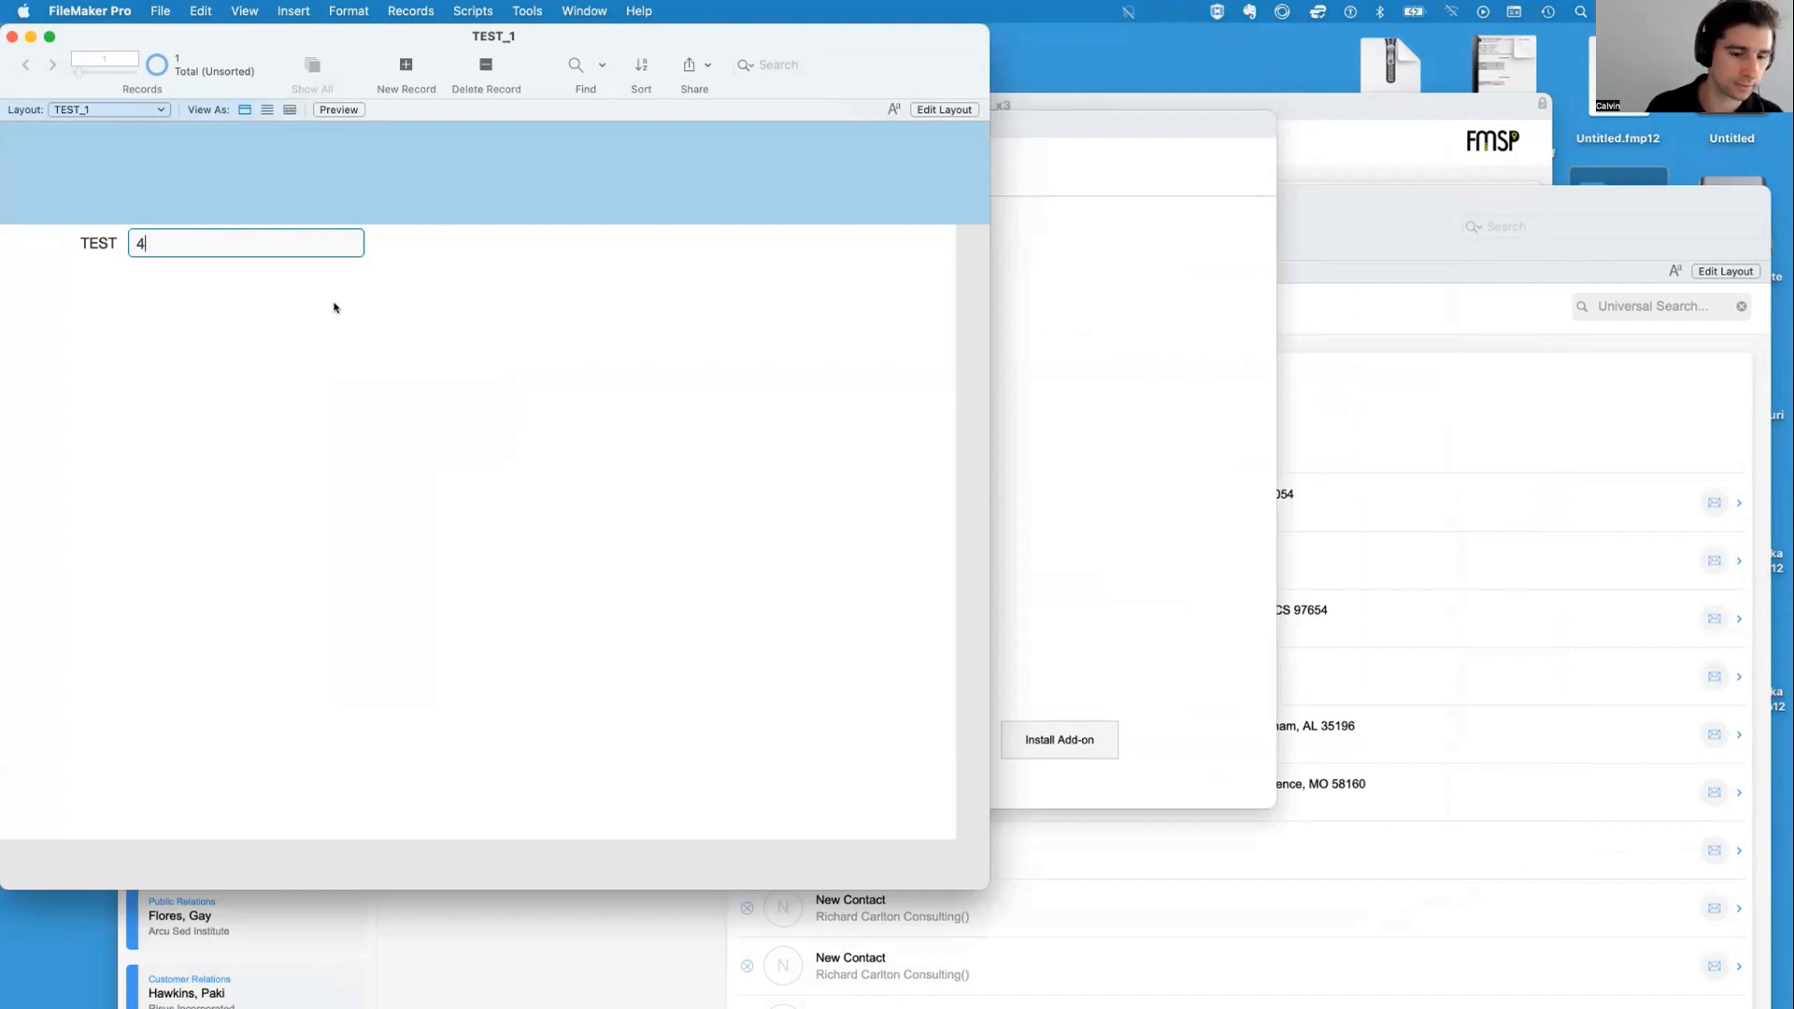
# Duplicate the TEST field as a Number-type field named TEST Number and save the database changes
pyautogui.press('super+shift+d')
pyautogui.click(368, 348)
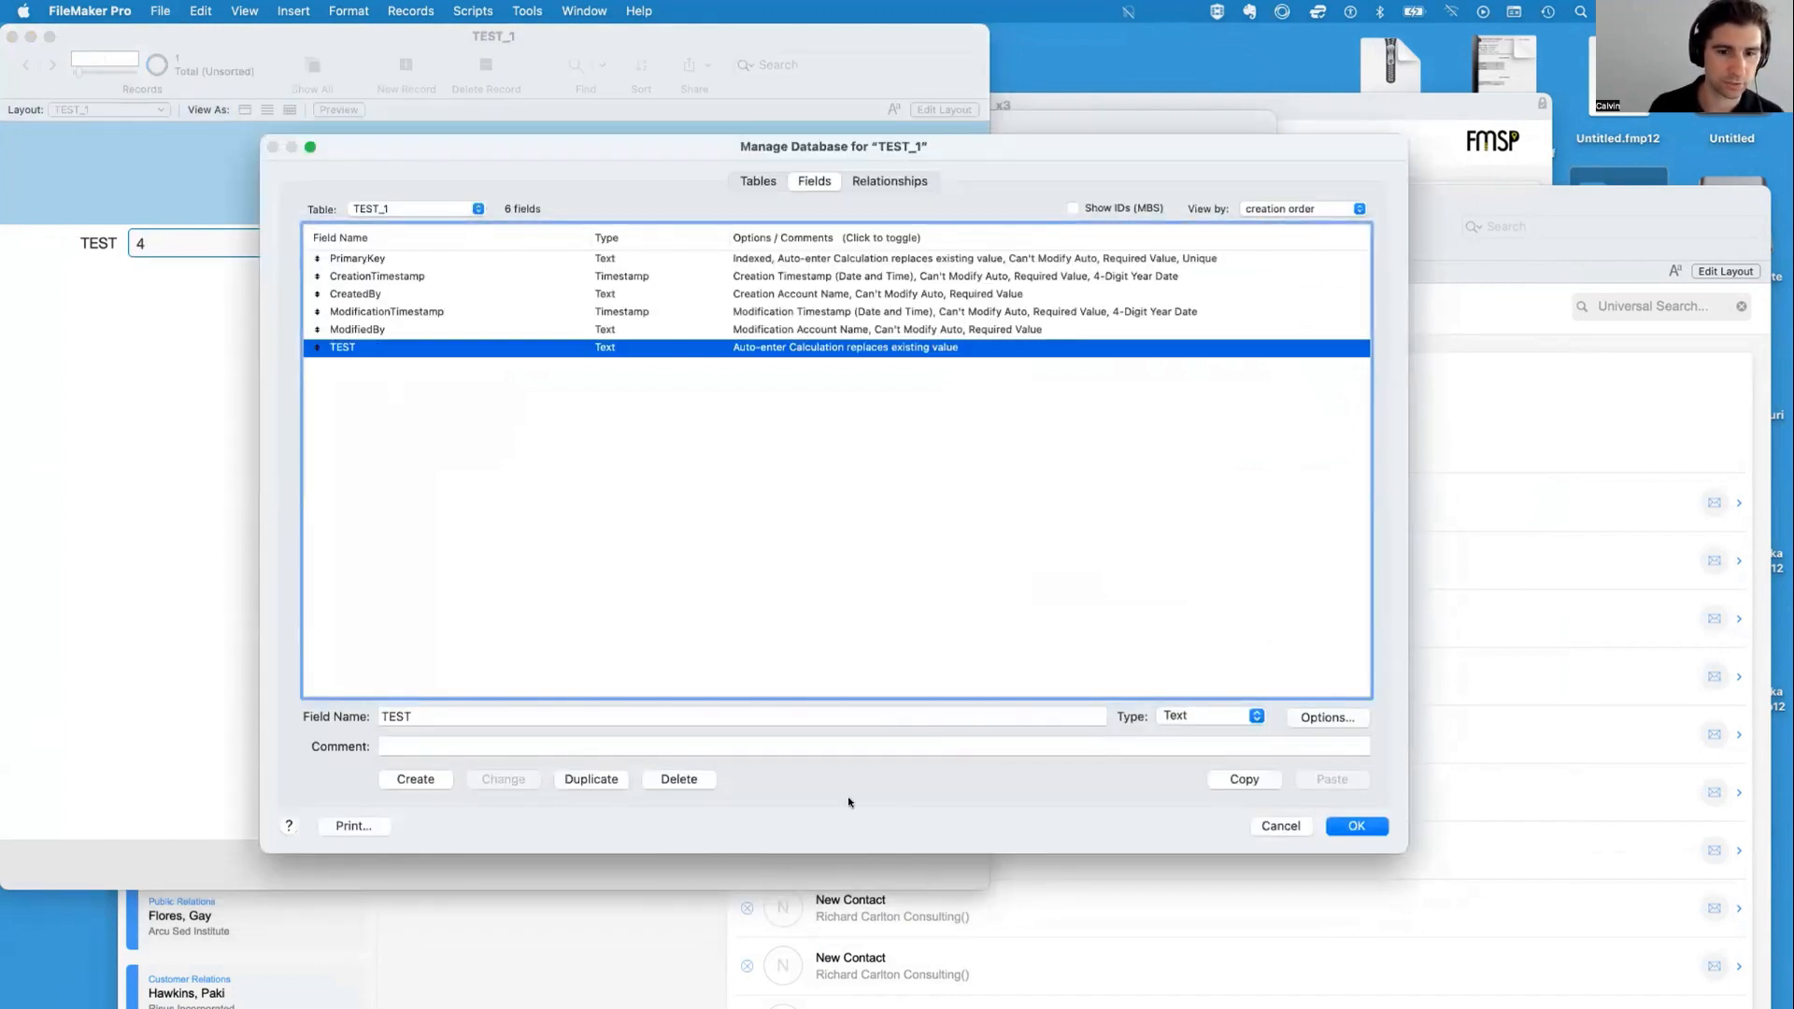
pyautogui.click(569, 779)
pyautogui.click(1168, 716)
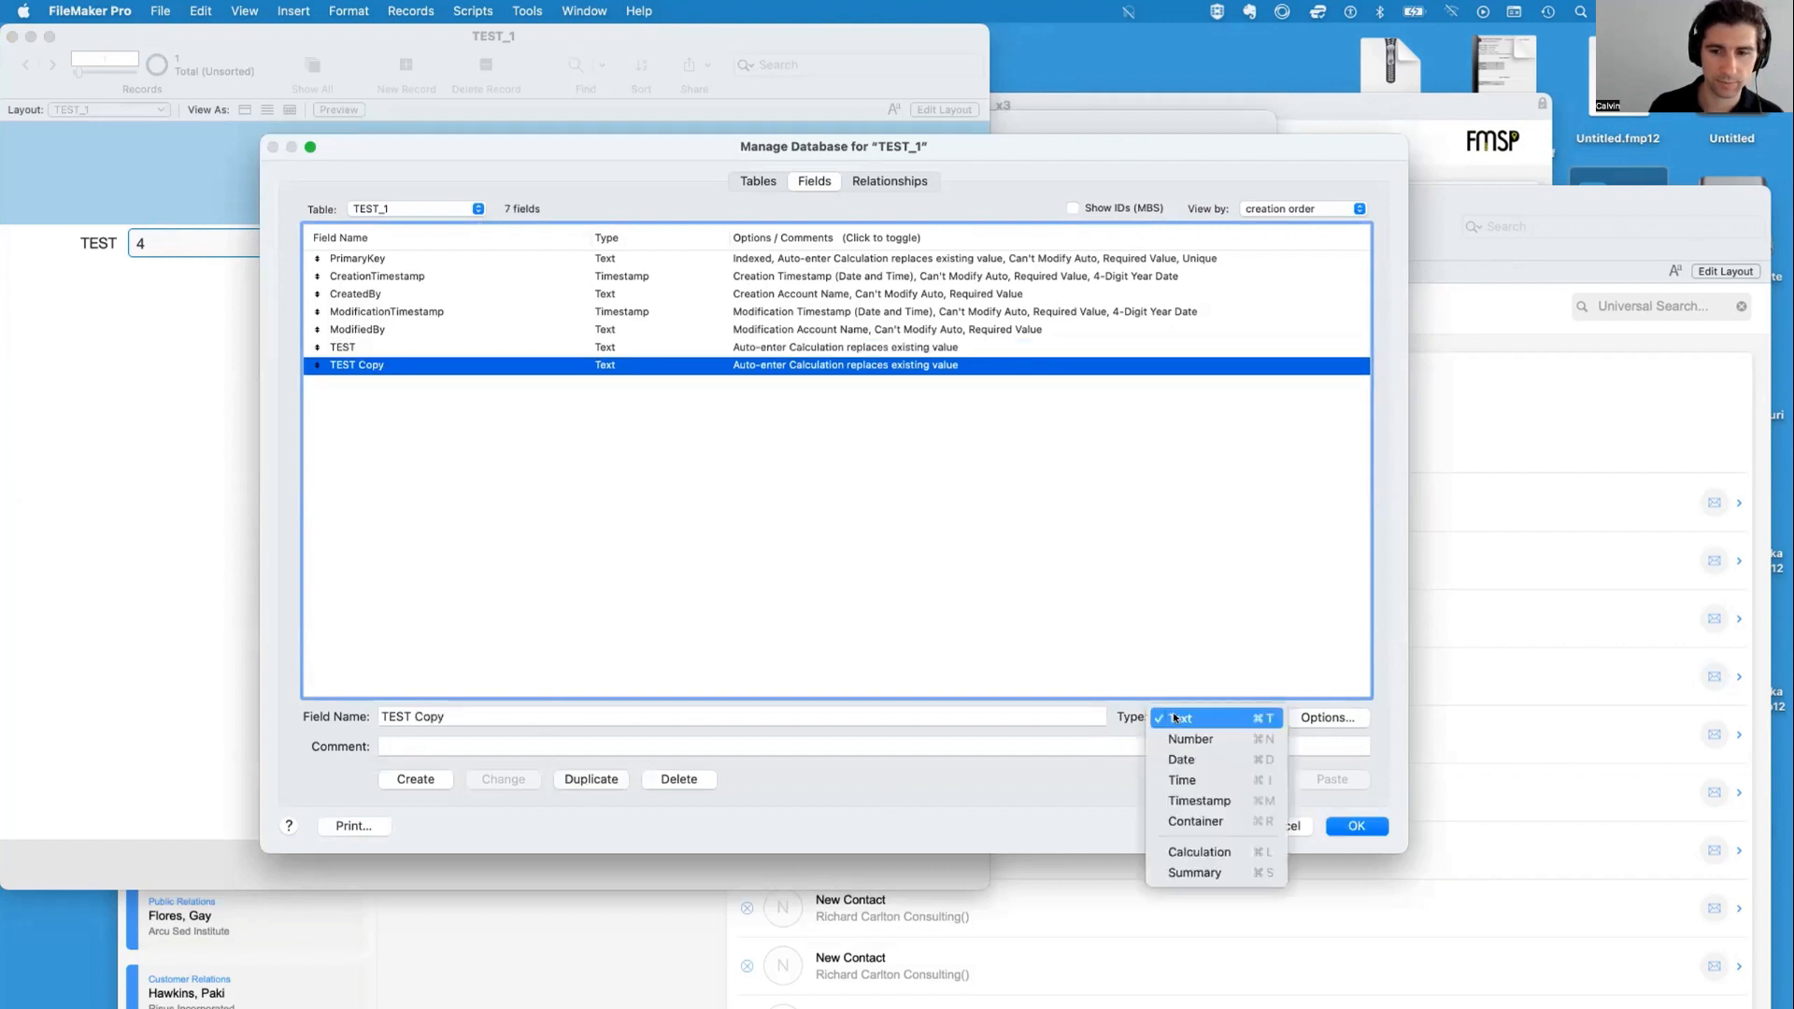
pyautogui.click(1188, 739)
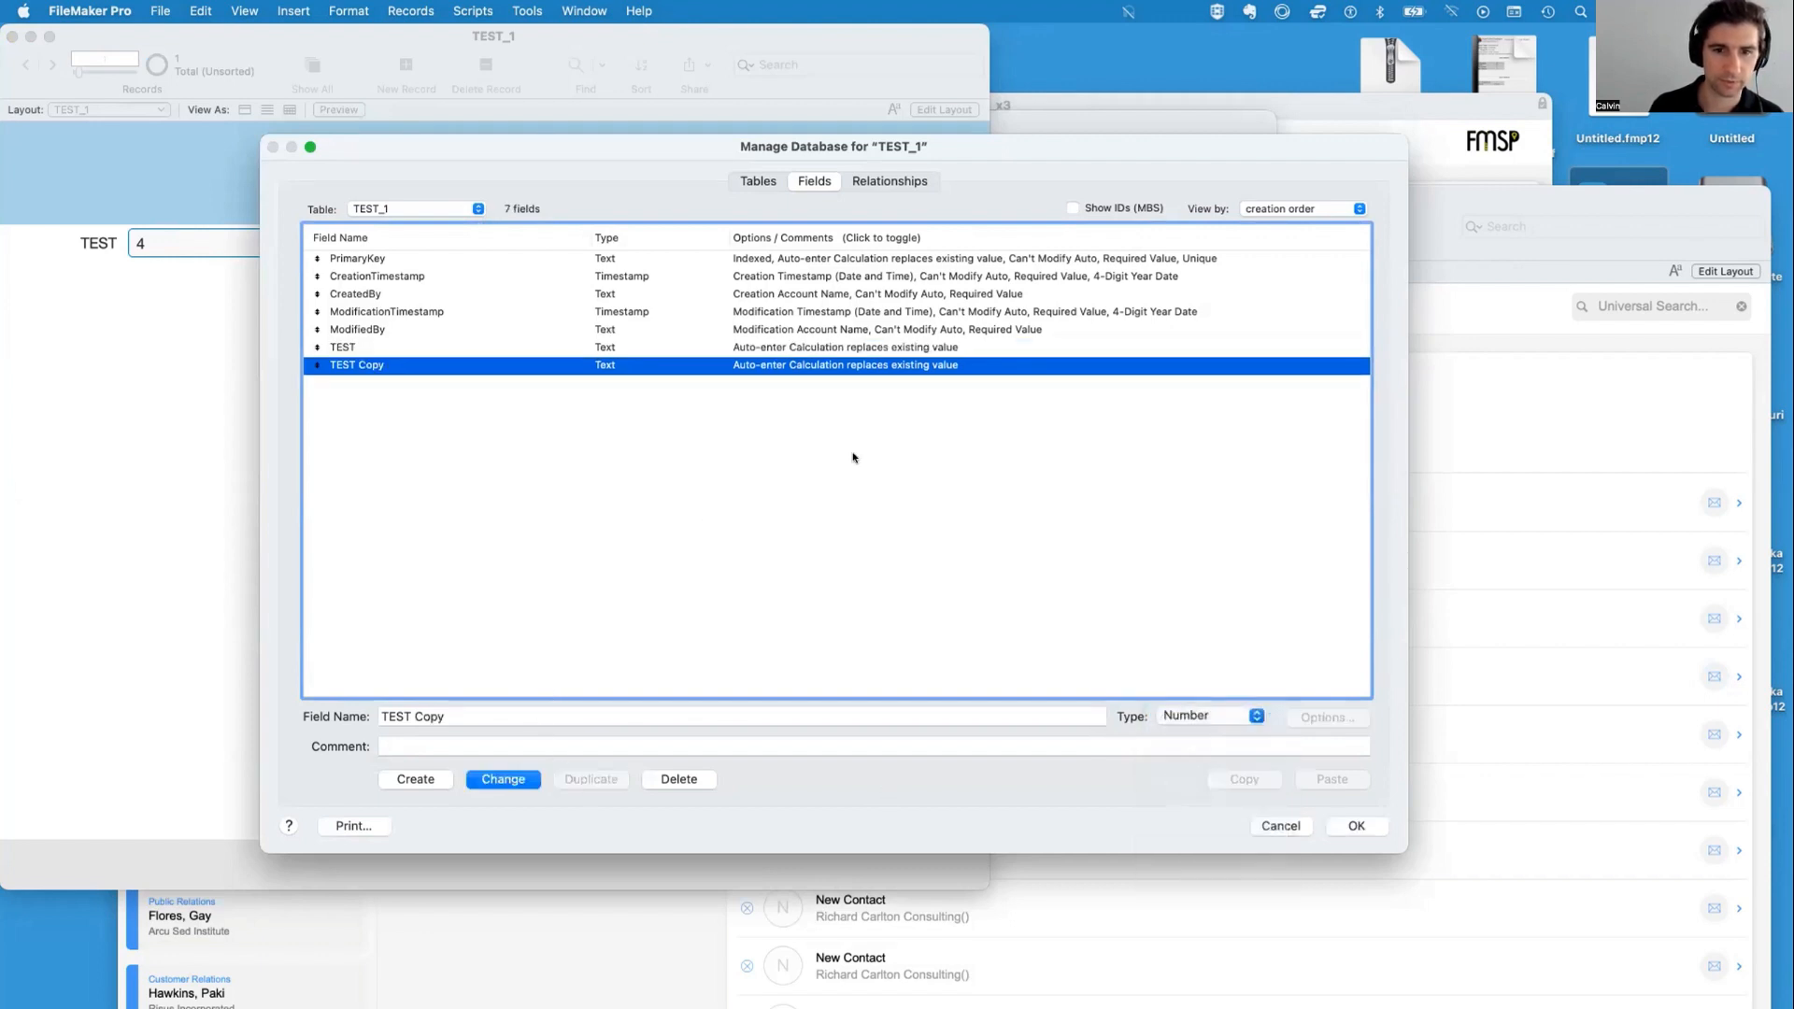
pyautogui.doubleClick(428, 716)
pyautogui.write('Number')
pyautogui.click(481, 779)
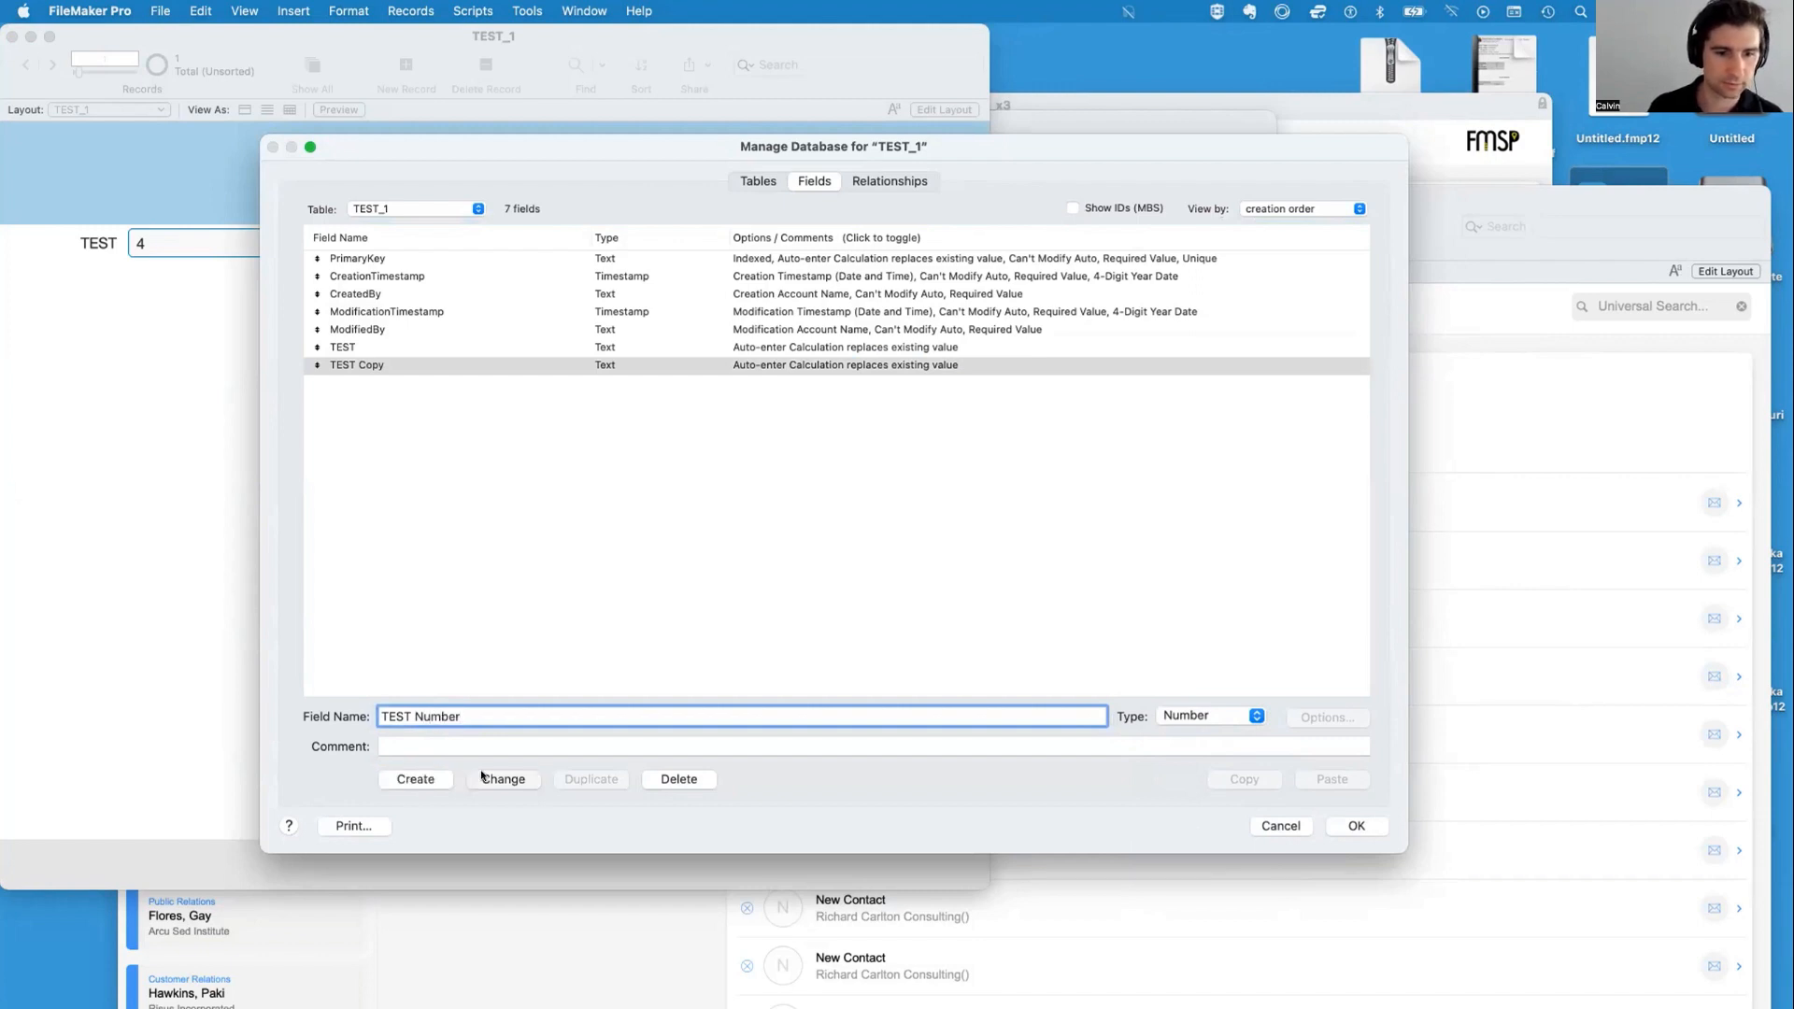
pyautogui.click(1360, 824)
# Place the TEST Number field with its label below TEST on the layout, widen it to match, and return to Browse mode
pyautogui.press('super+l')
pyautogui.moveTo(455, 54); pyautogui.dragTo(466, 173)
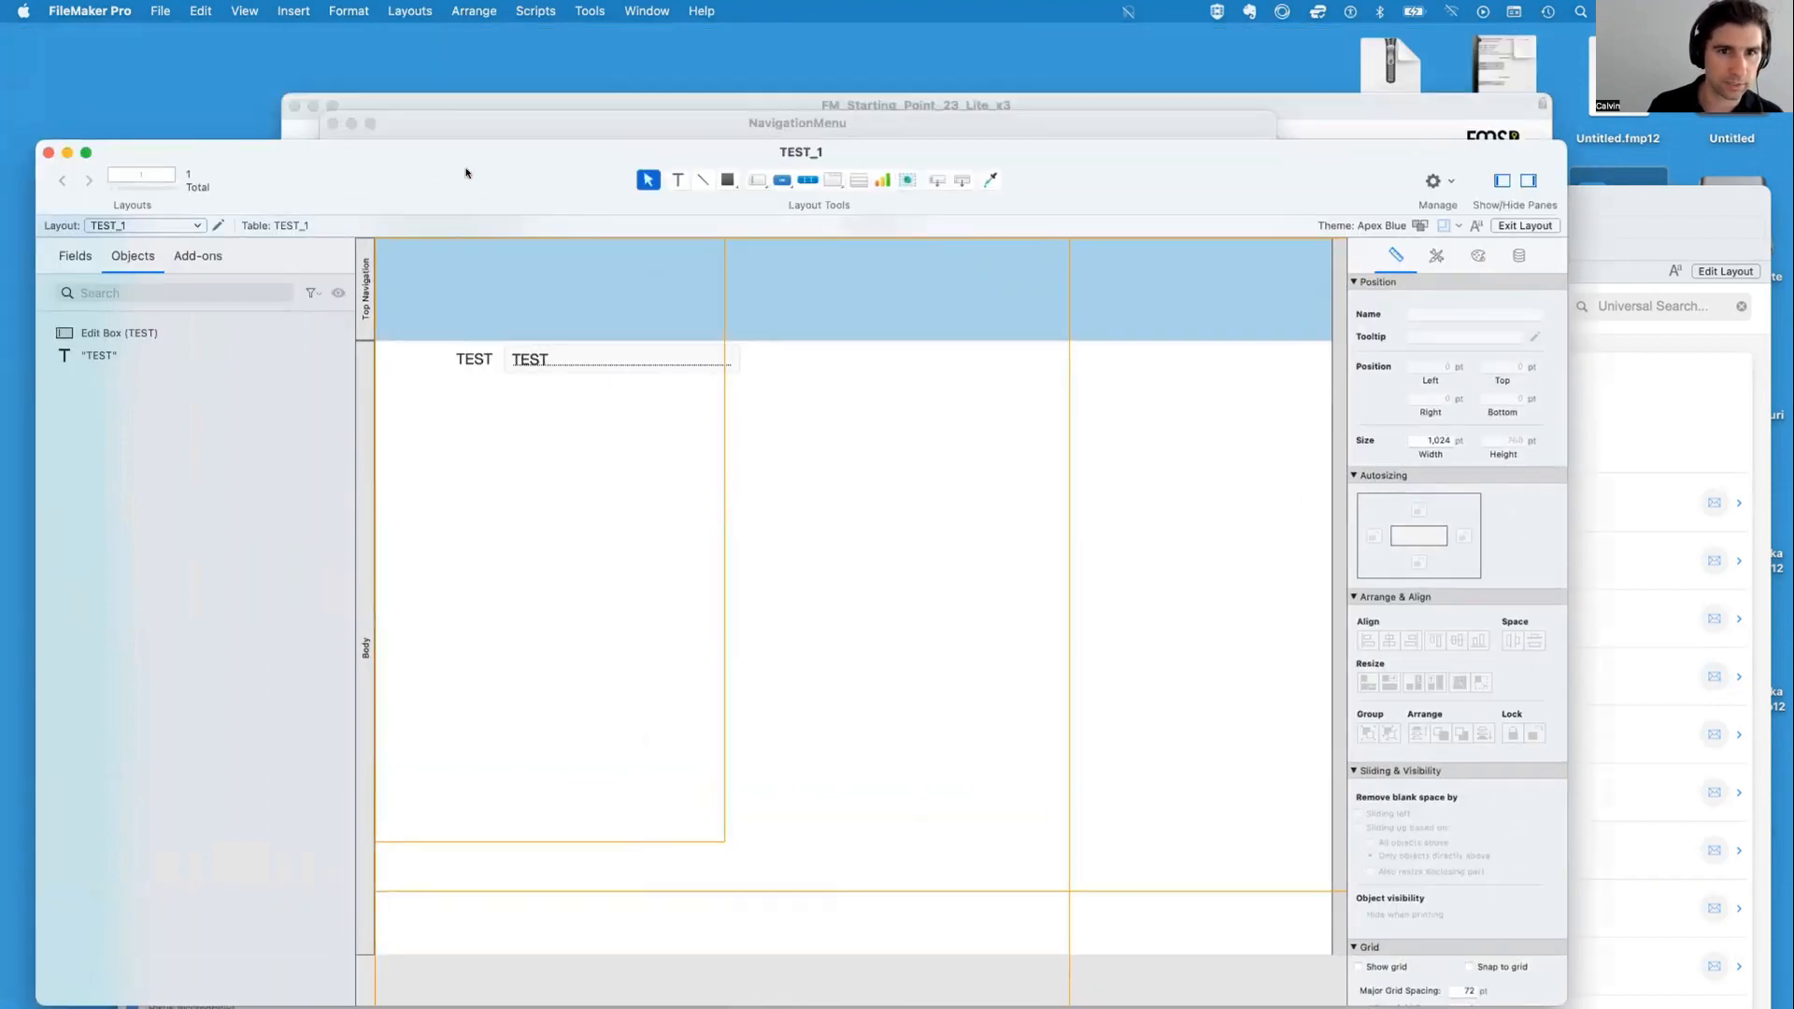
pyautogui.click(937, 179)
pyautogui.moveTo(602, 414)
pyautogui.mouseDown()
pyautogui.moveTo(661, 400)
pyautogui.moveTo(526, 384)
pyautogui.mouseUp()
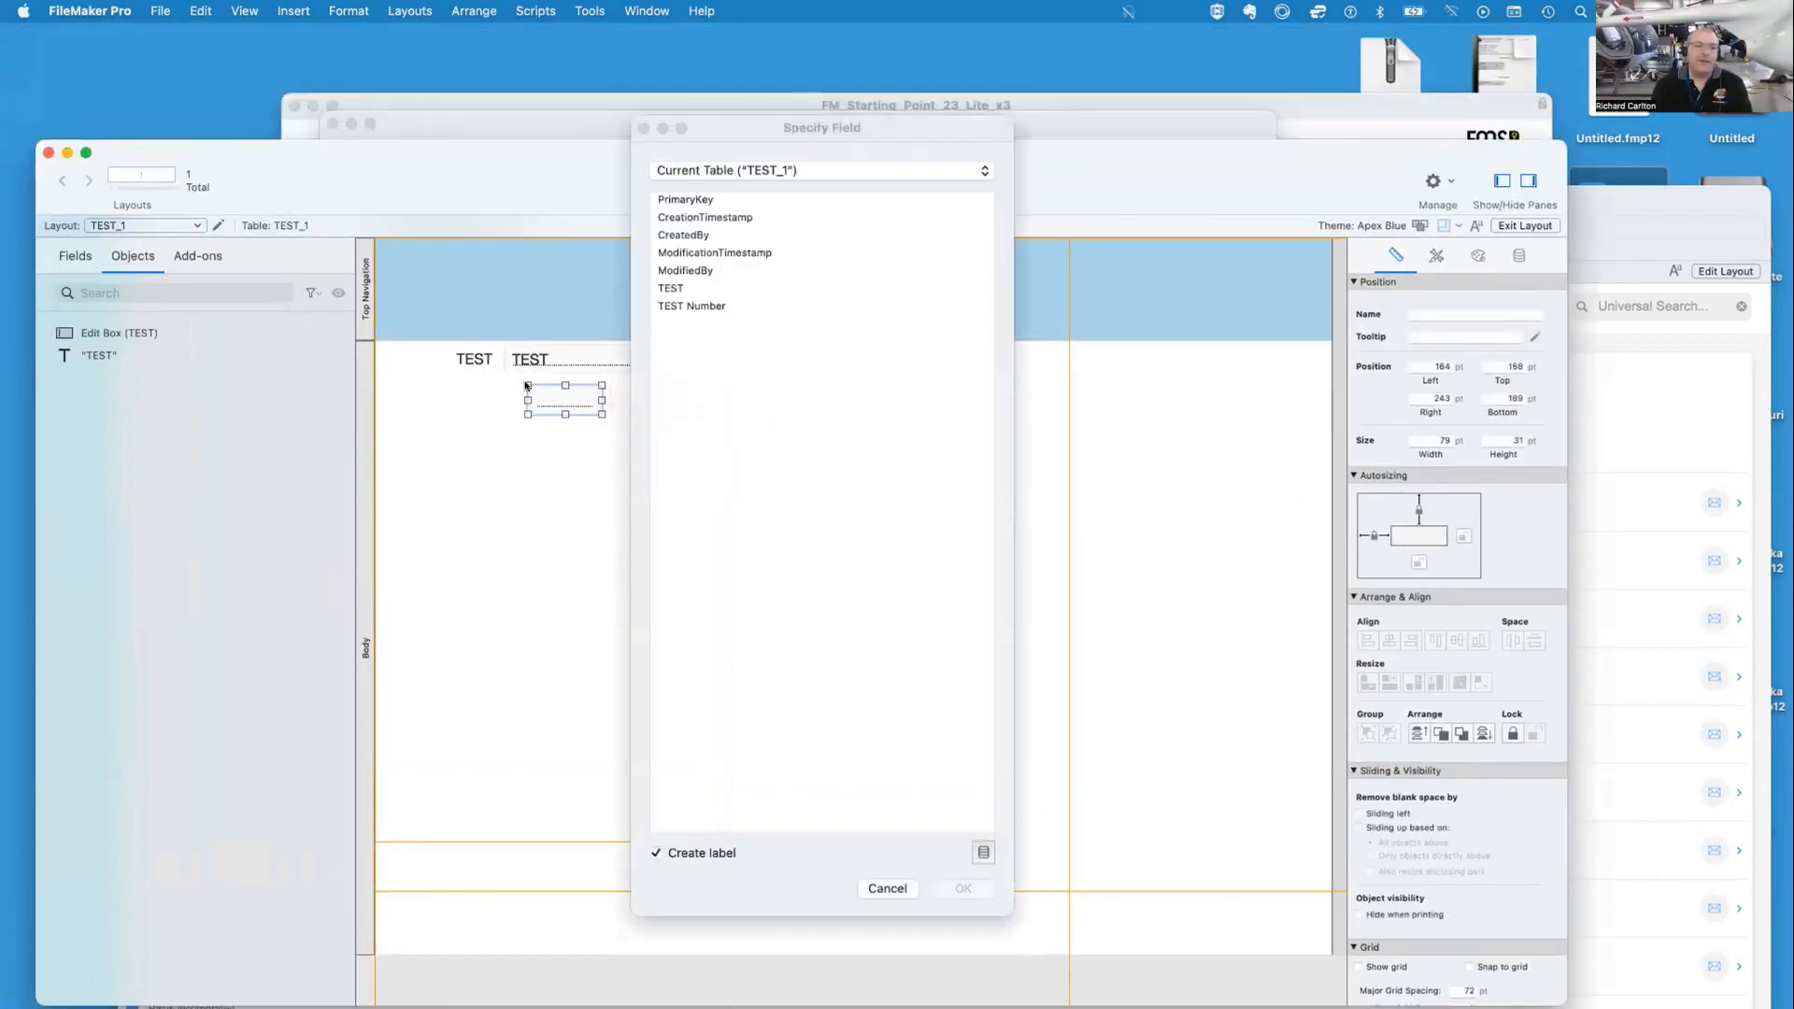
pyautogui.doubleClick(709, 305)
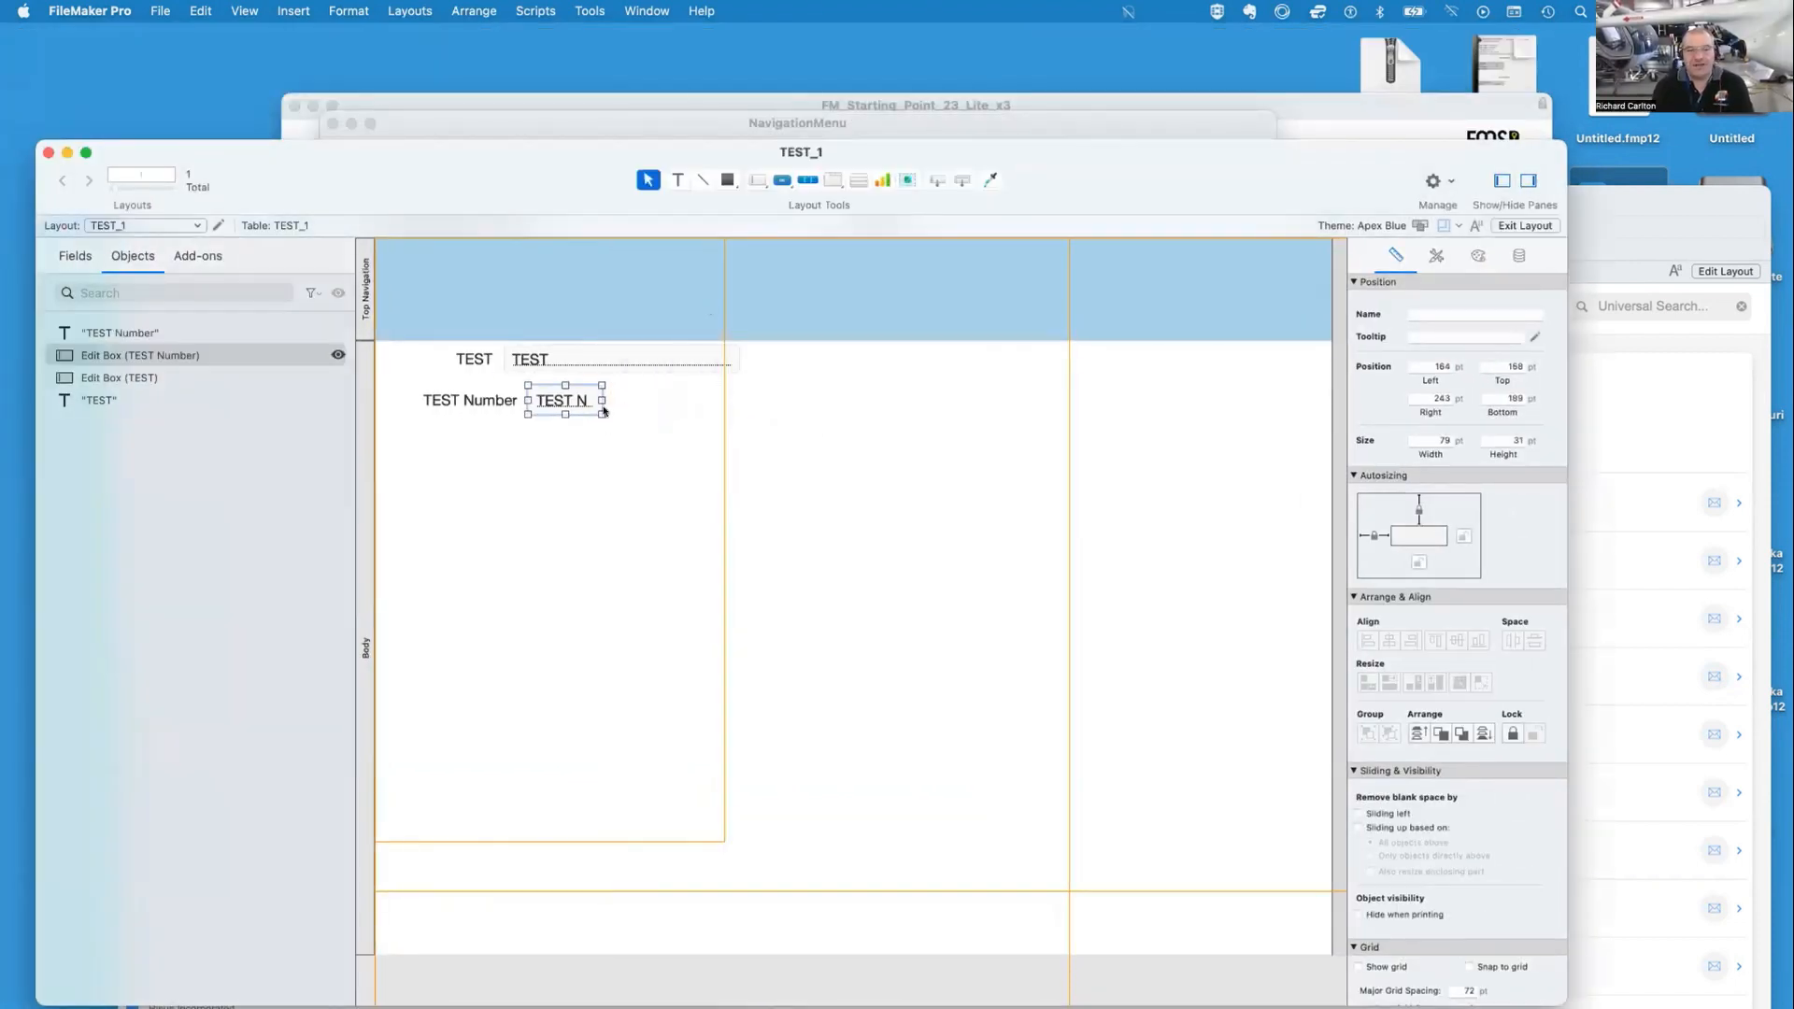
pyautogui.moveTo(600, 400); pyautogui.dragTo(733, 401)
pyautogui.click(779, 479)
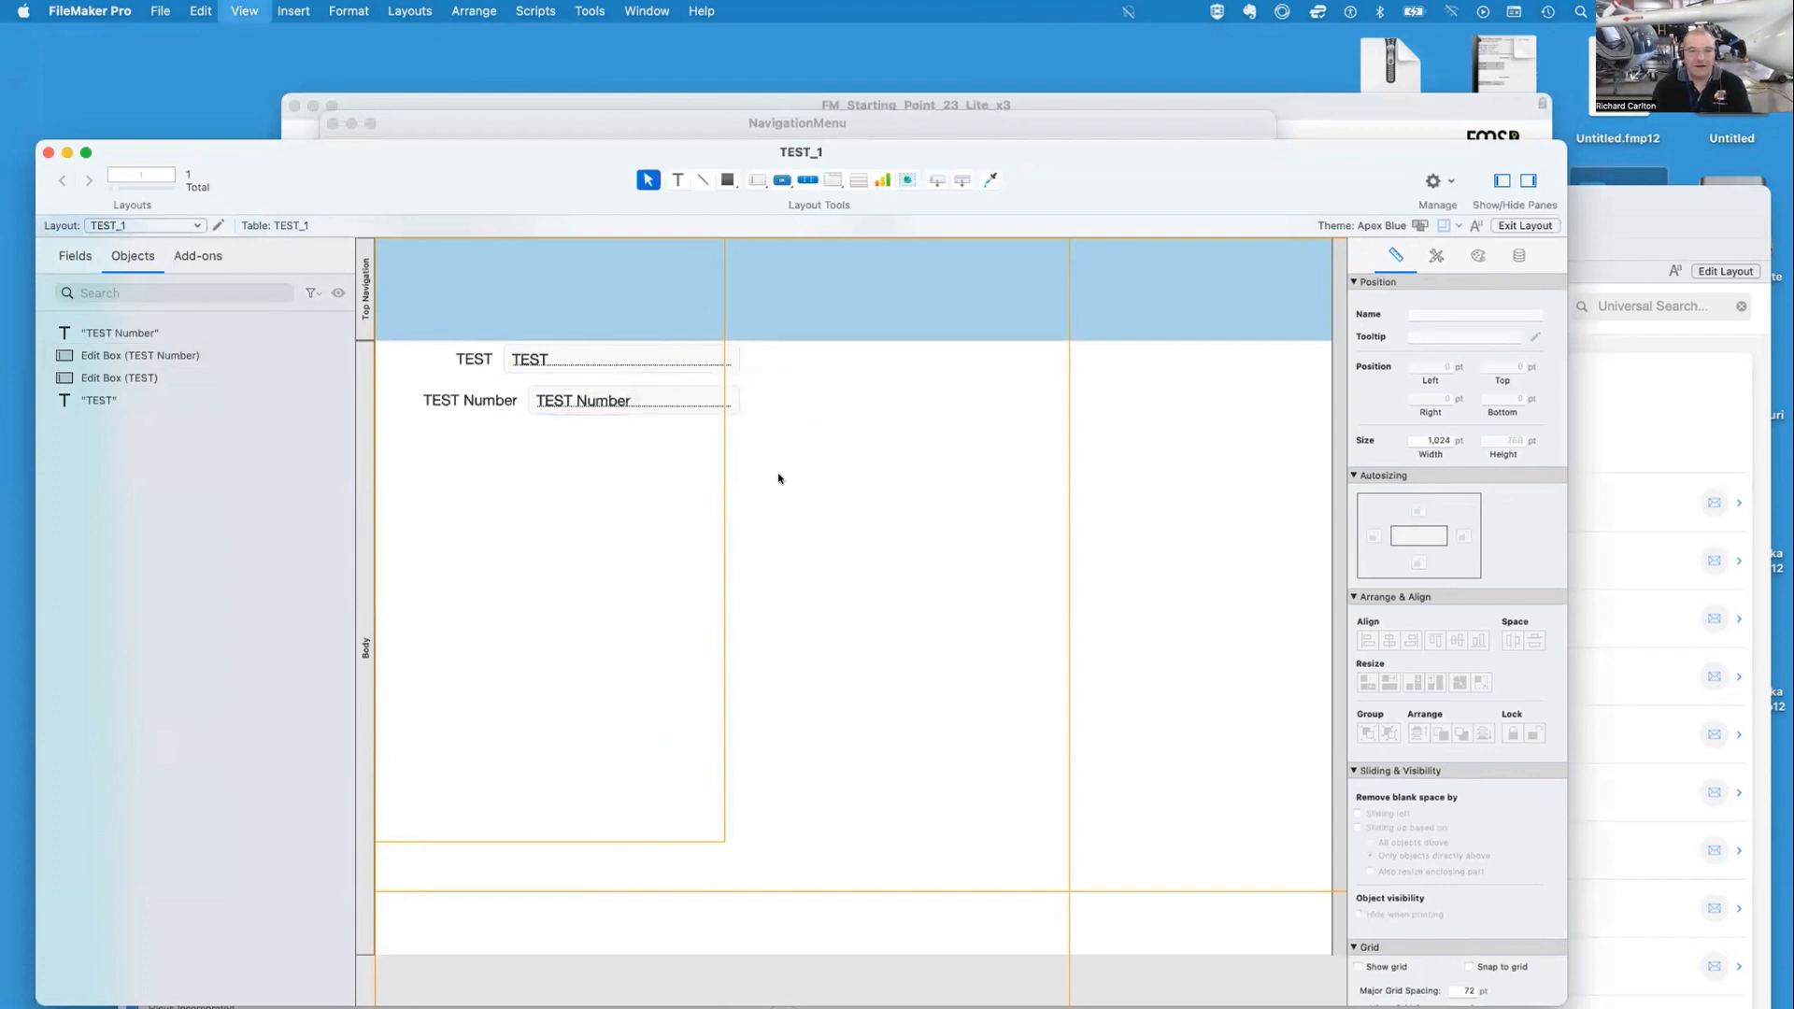
pyautogui.press('super+b')
# Enter 2 + 2 in the TEST Number field and commit it
pyautogui.click(559, 399)
pyautogui.write('2')
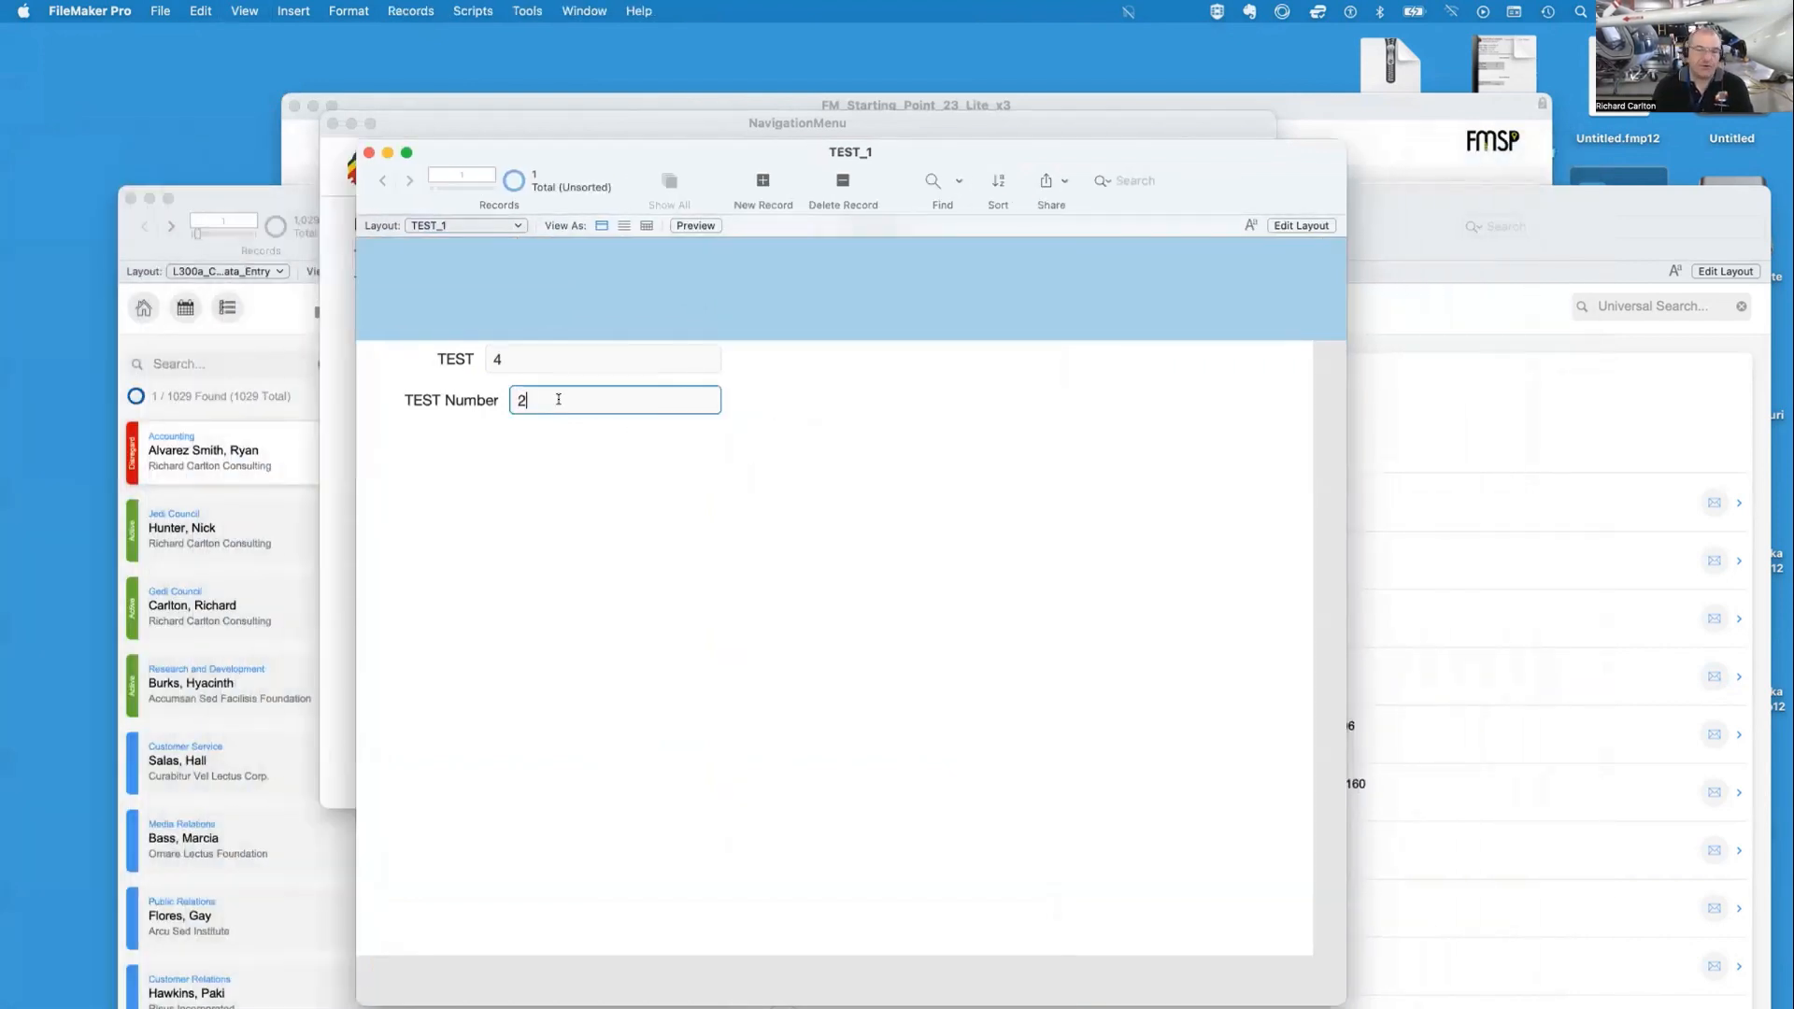
pyautogui.write(' + 2')
pyautogui.press('Tab')
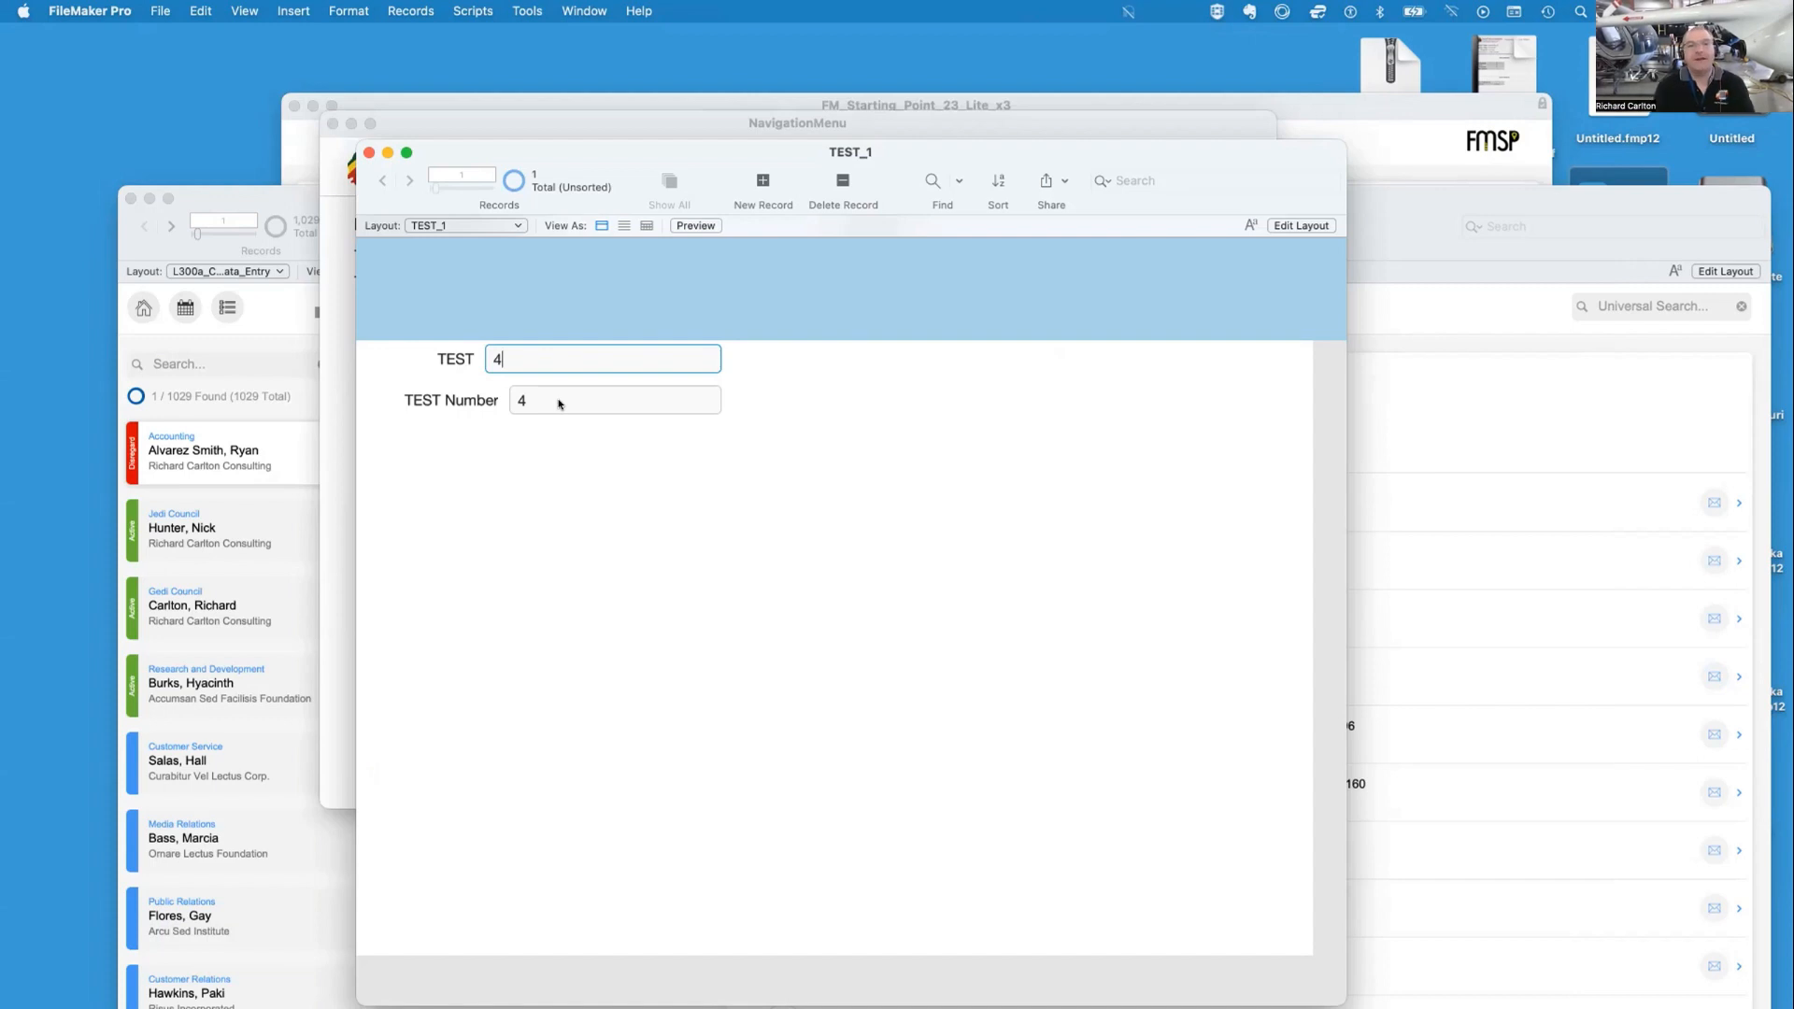
pyautogui.click(644, 506)
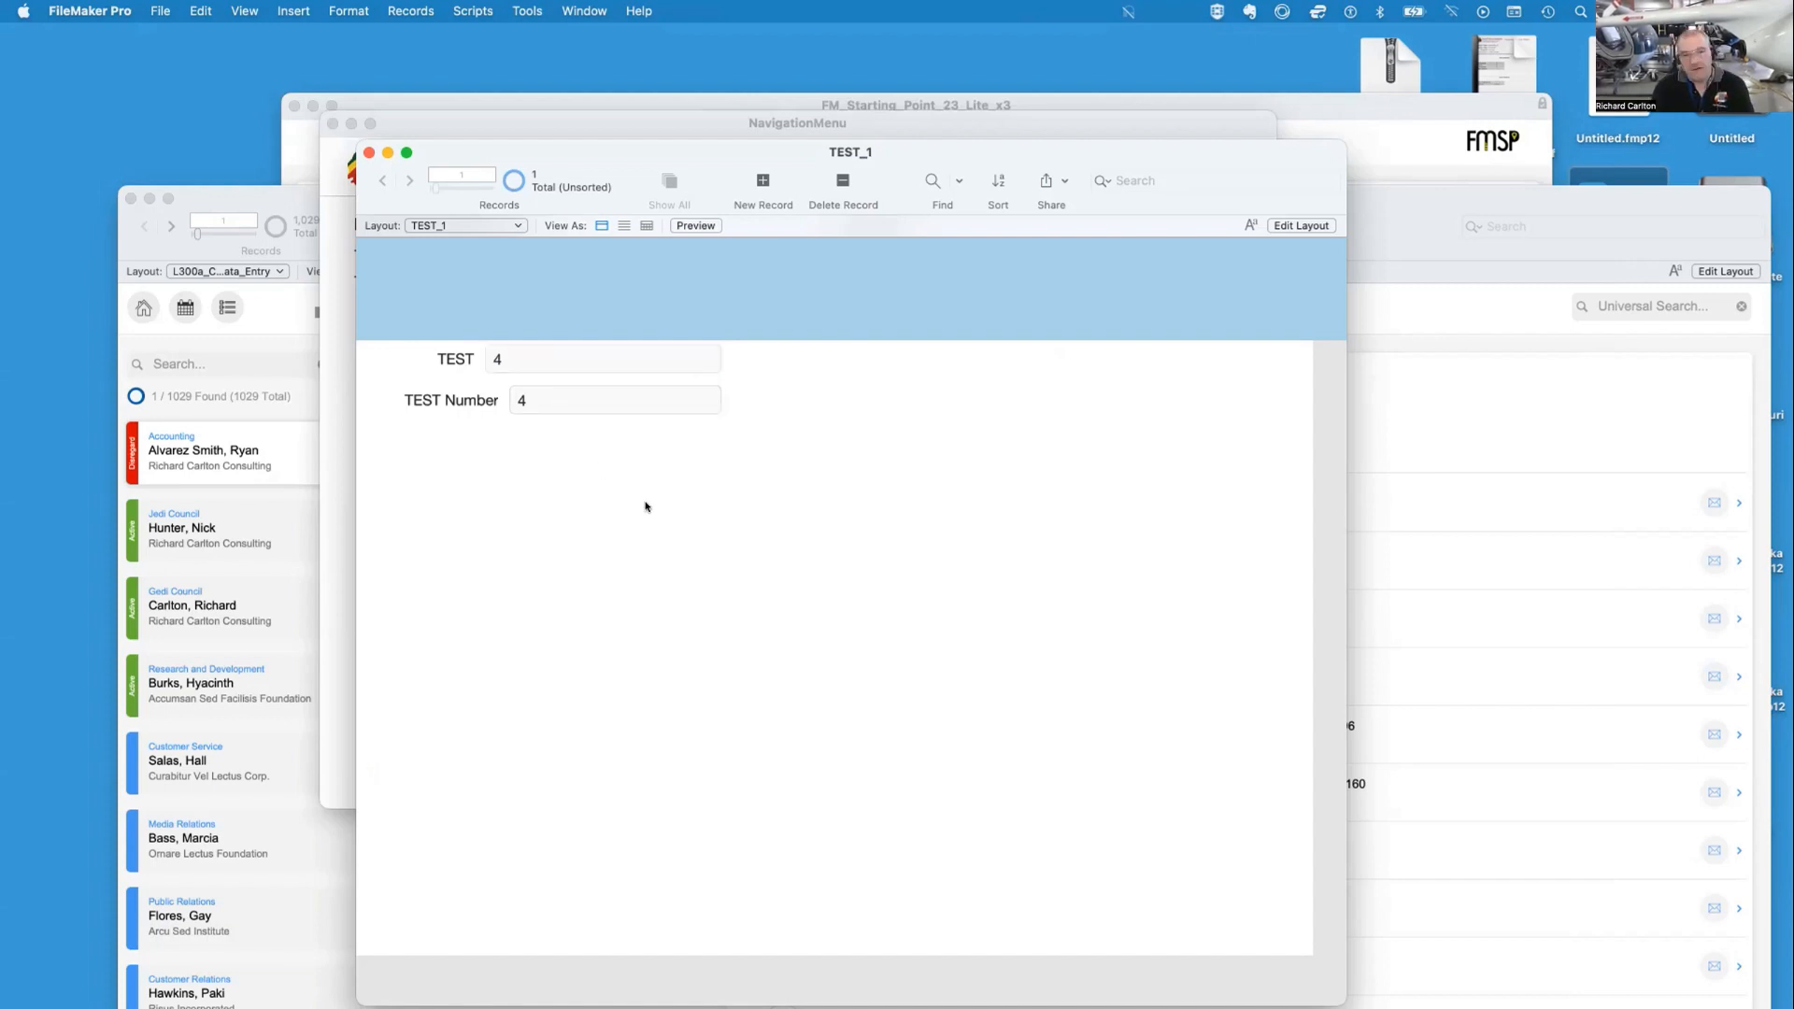
# Inspect the TEST Number field's auto-enter options in the database definitions
pyautogui.press('super+shift+d')
pyautogui.click(529, 364)
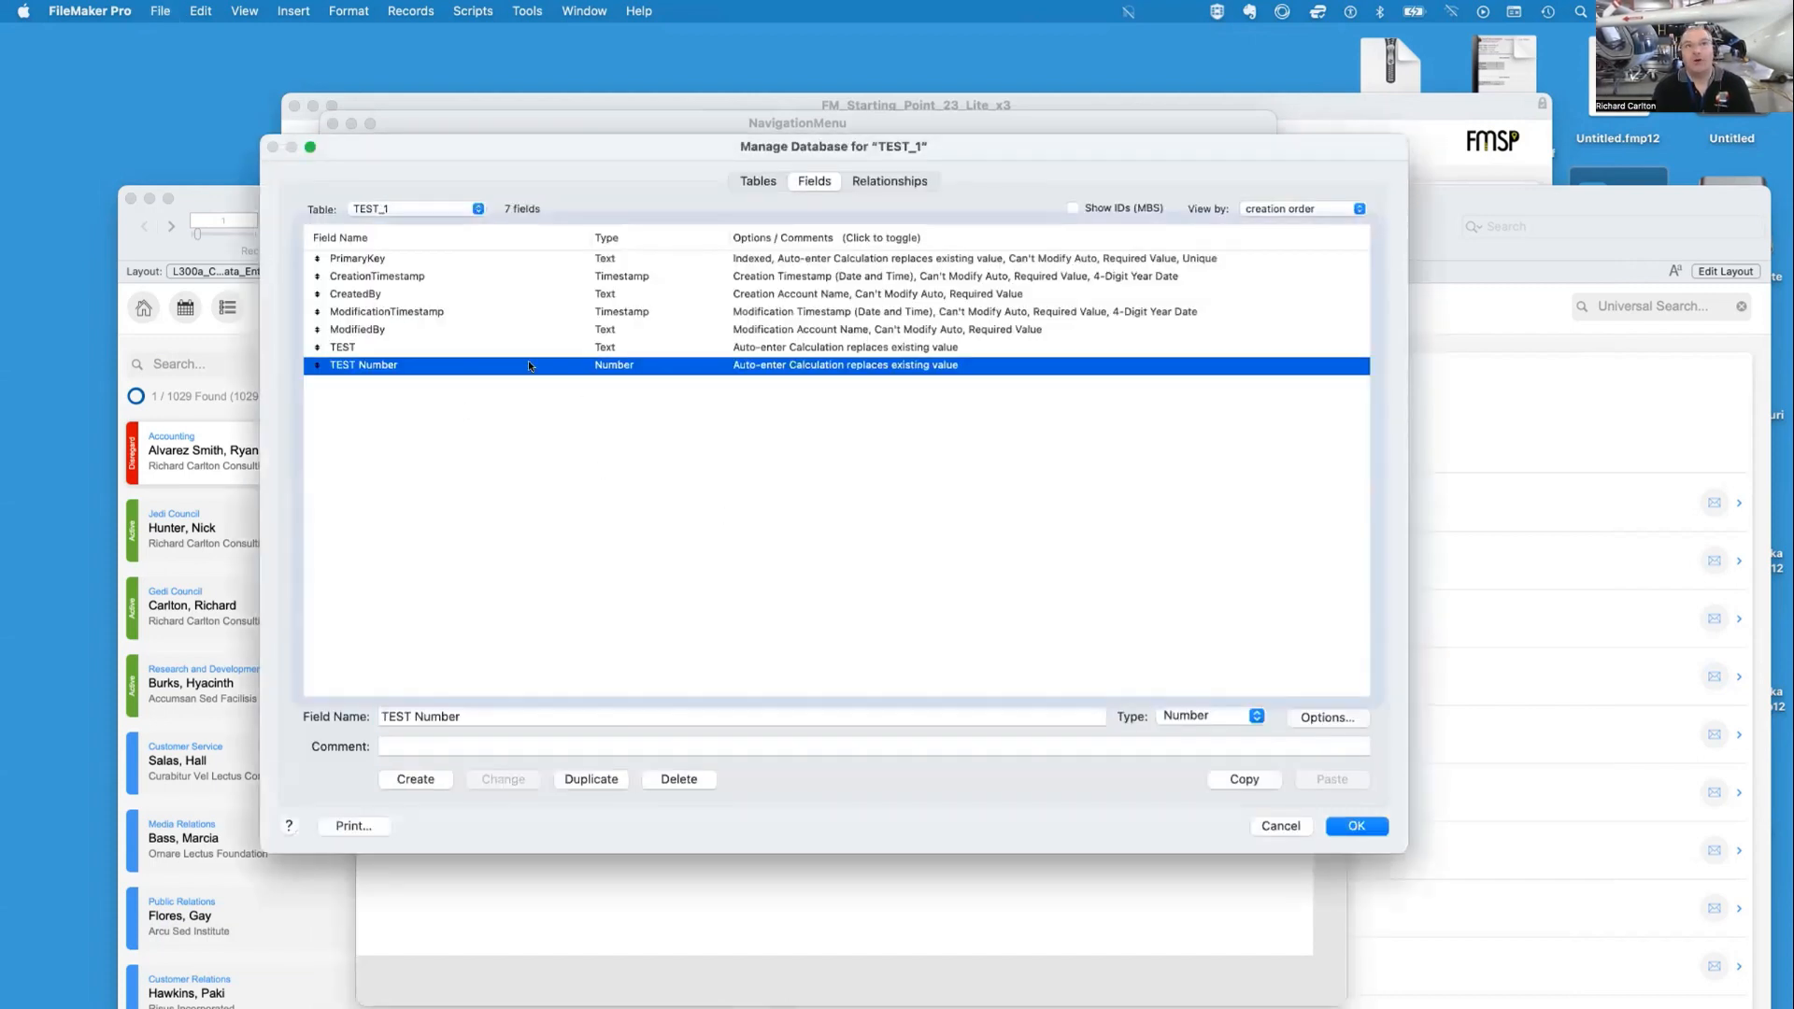
pyautogui.doubleClick(529, 365)
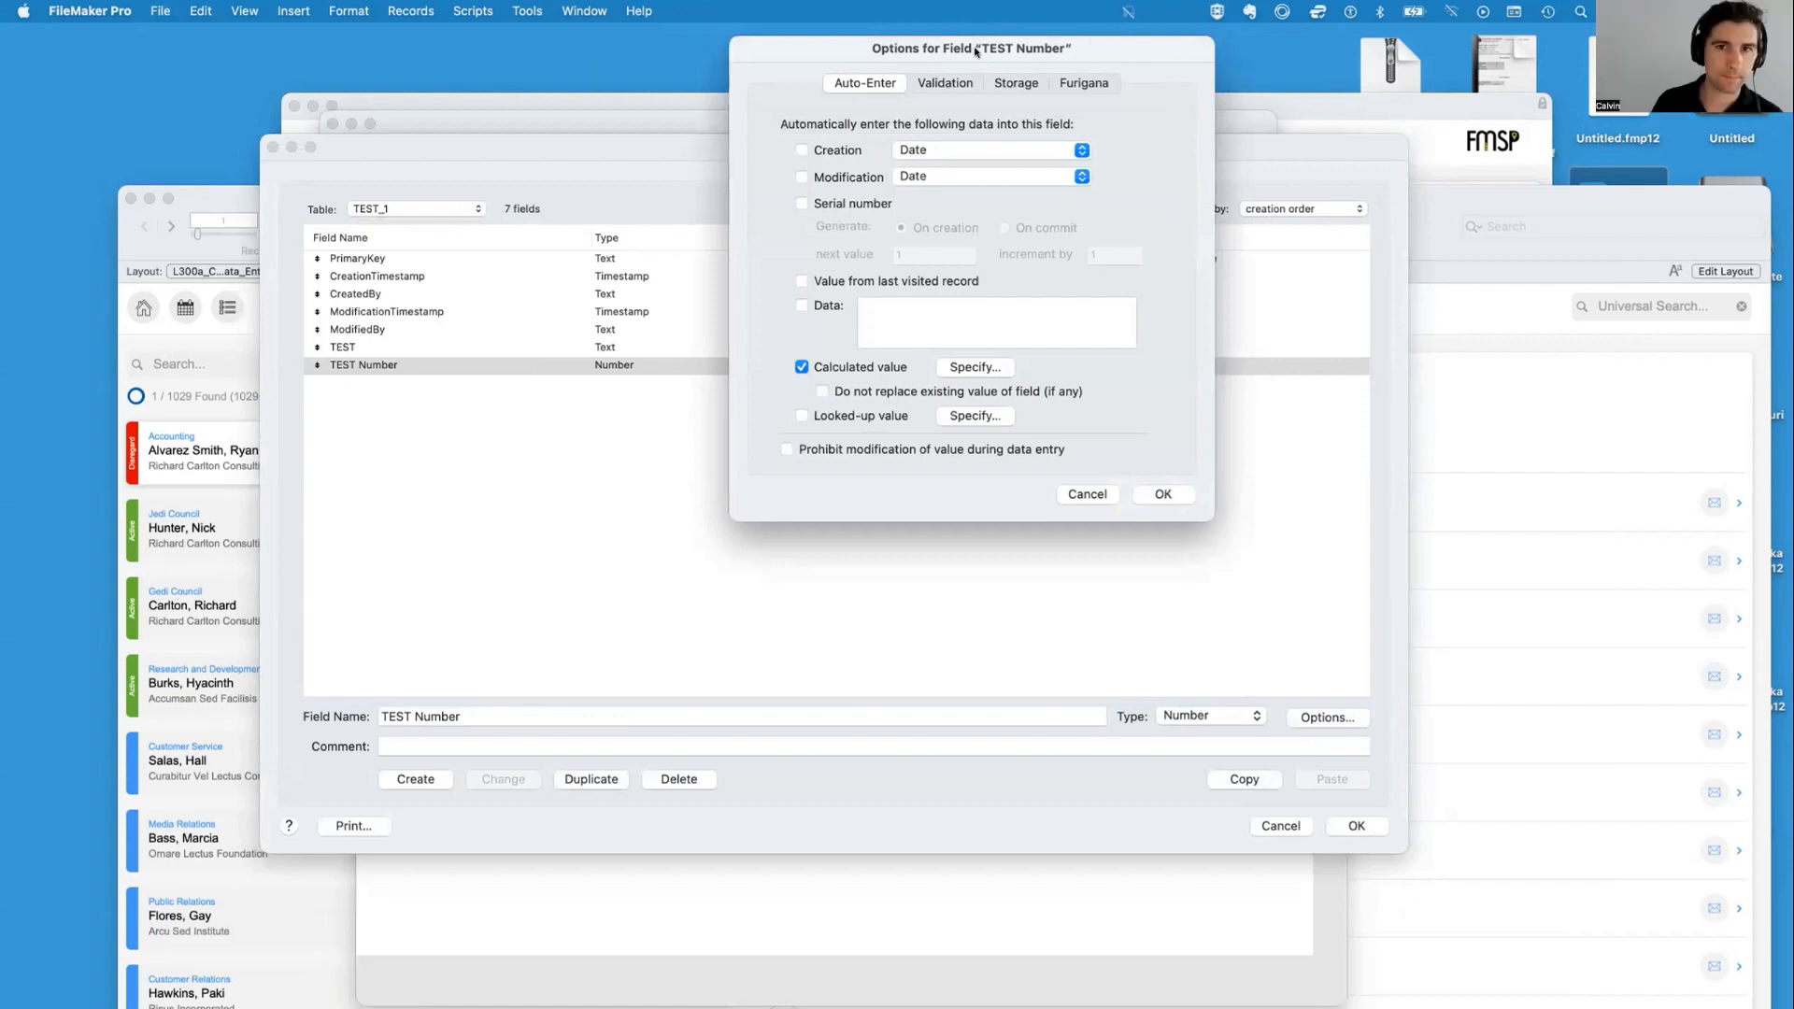
pyautogui.moveTo(973, 49); pyautogui.dragTo(899, 174)
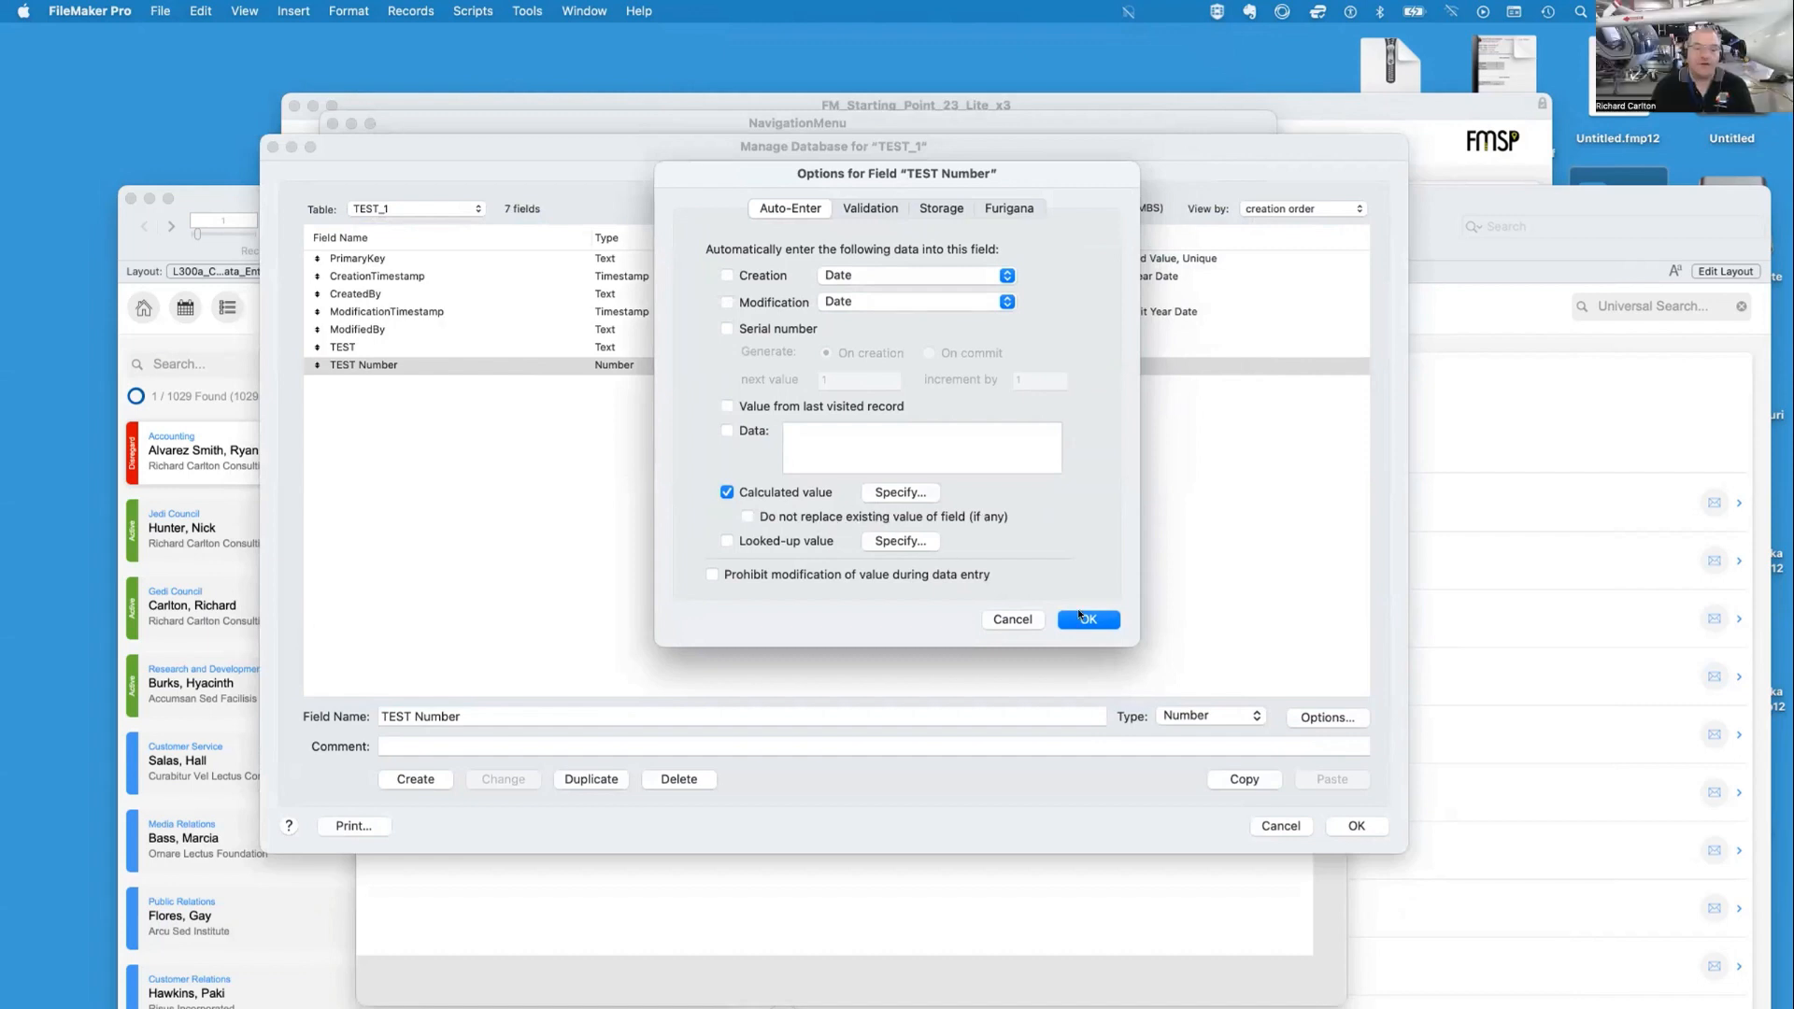
pyautogui.click(1084, 617)
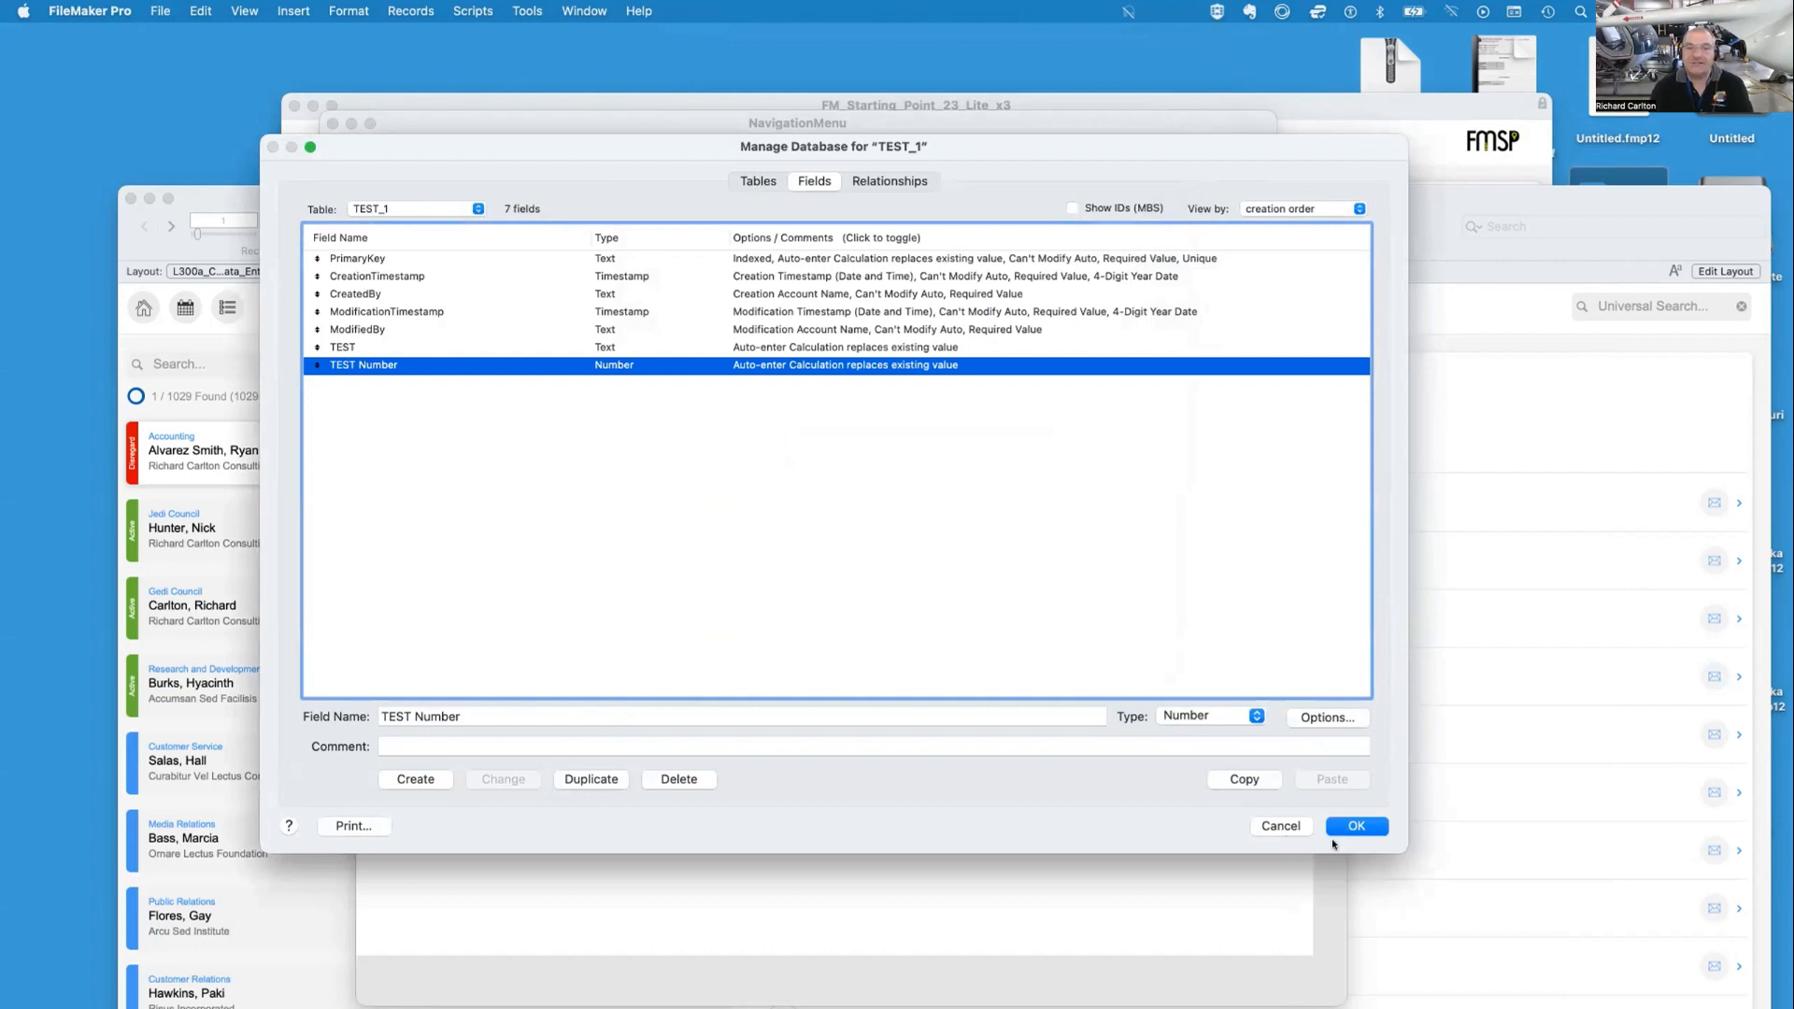
pyautogui.click(1354, 827)
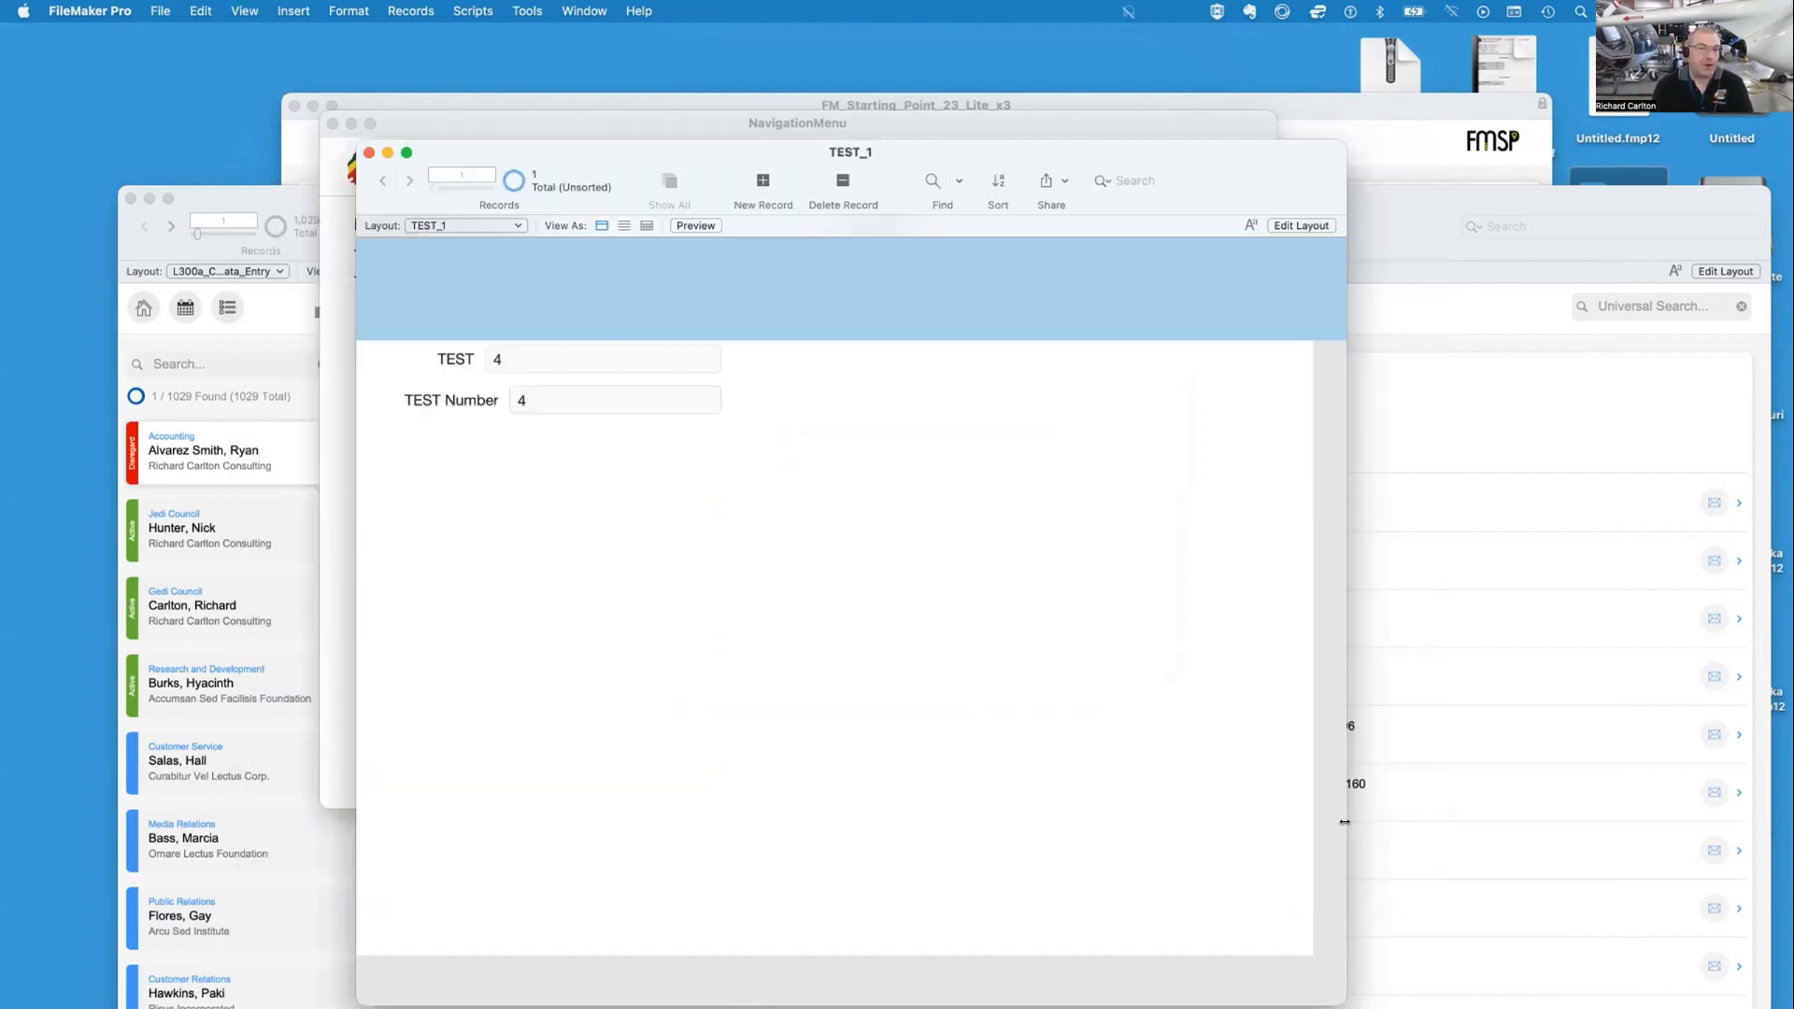
# Append + 5 to the TEST Number field's value and commit it
pyautogui.click(574, 409)
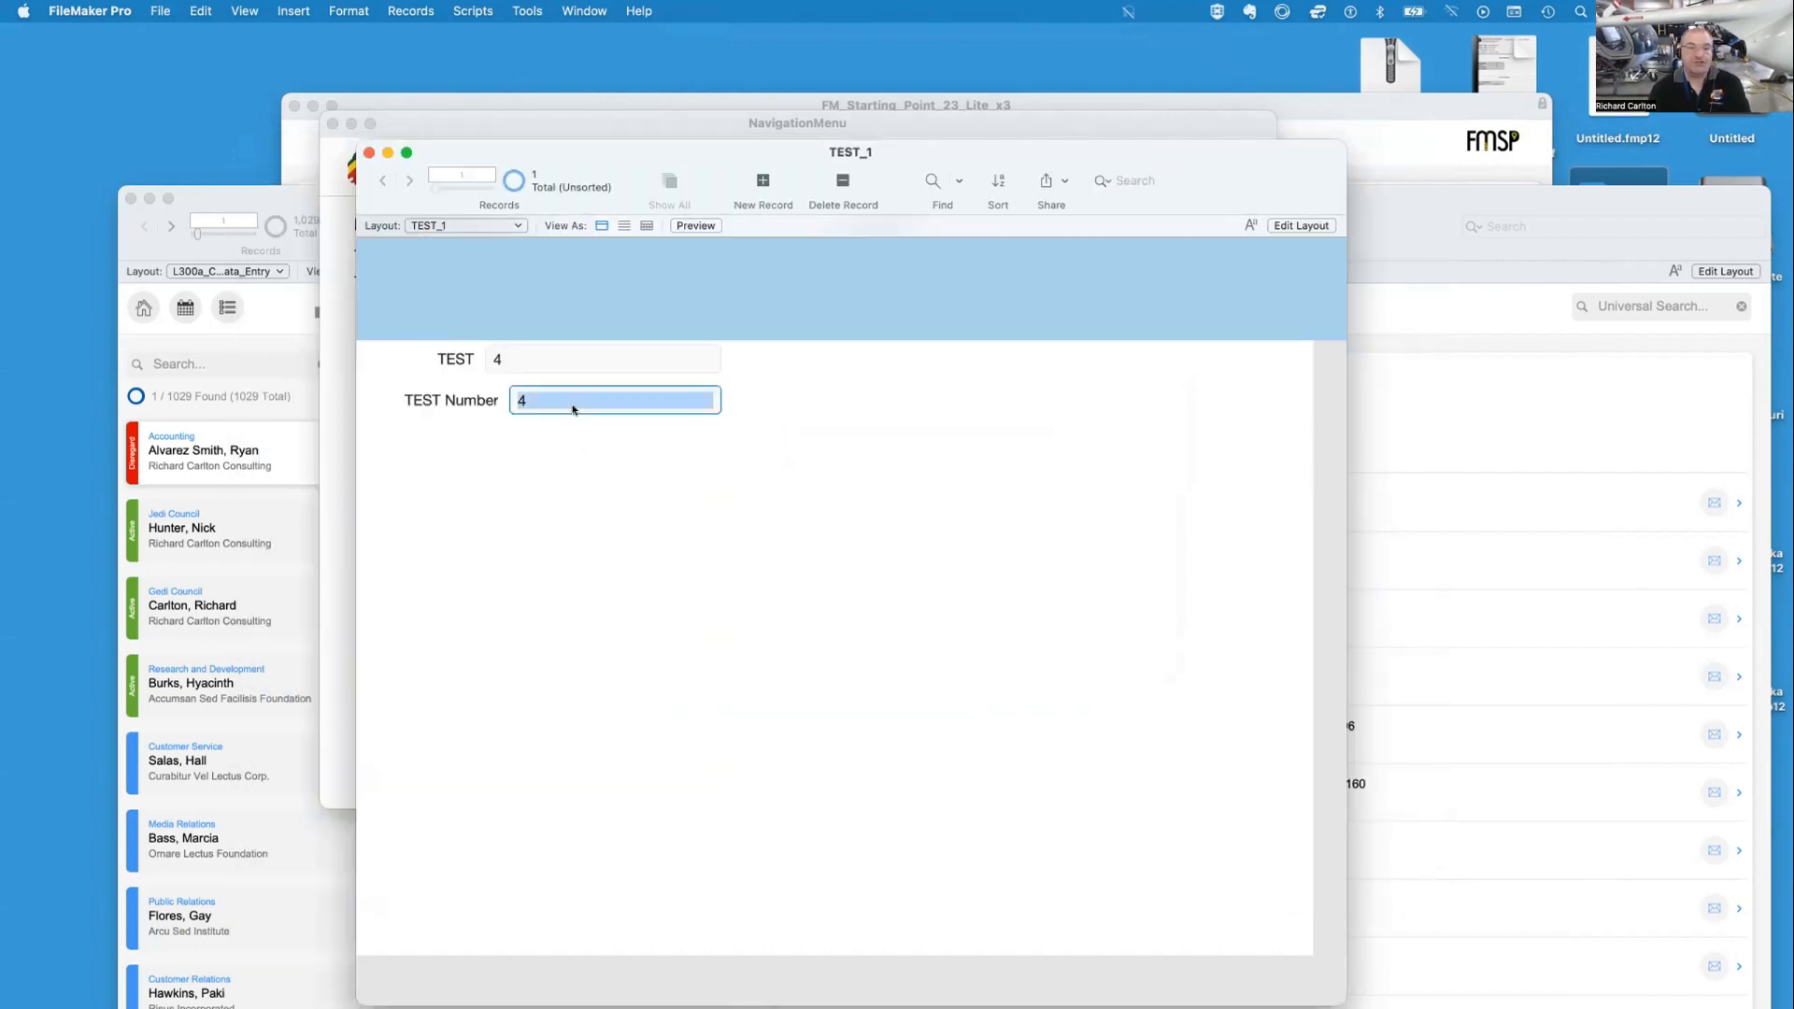
pyautogui.click(573, 408)
pyautogui.write('+ 5')
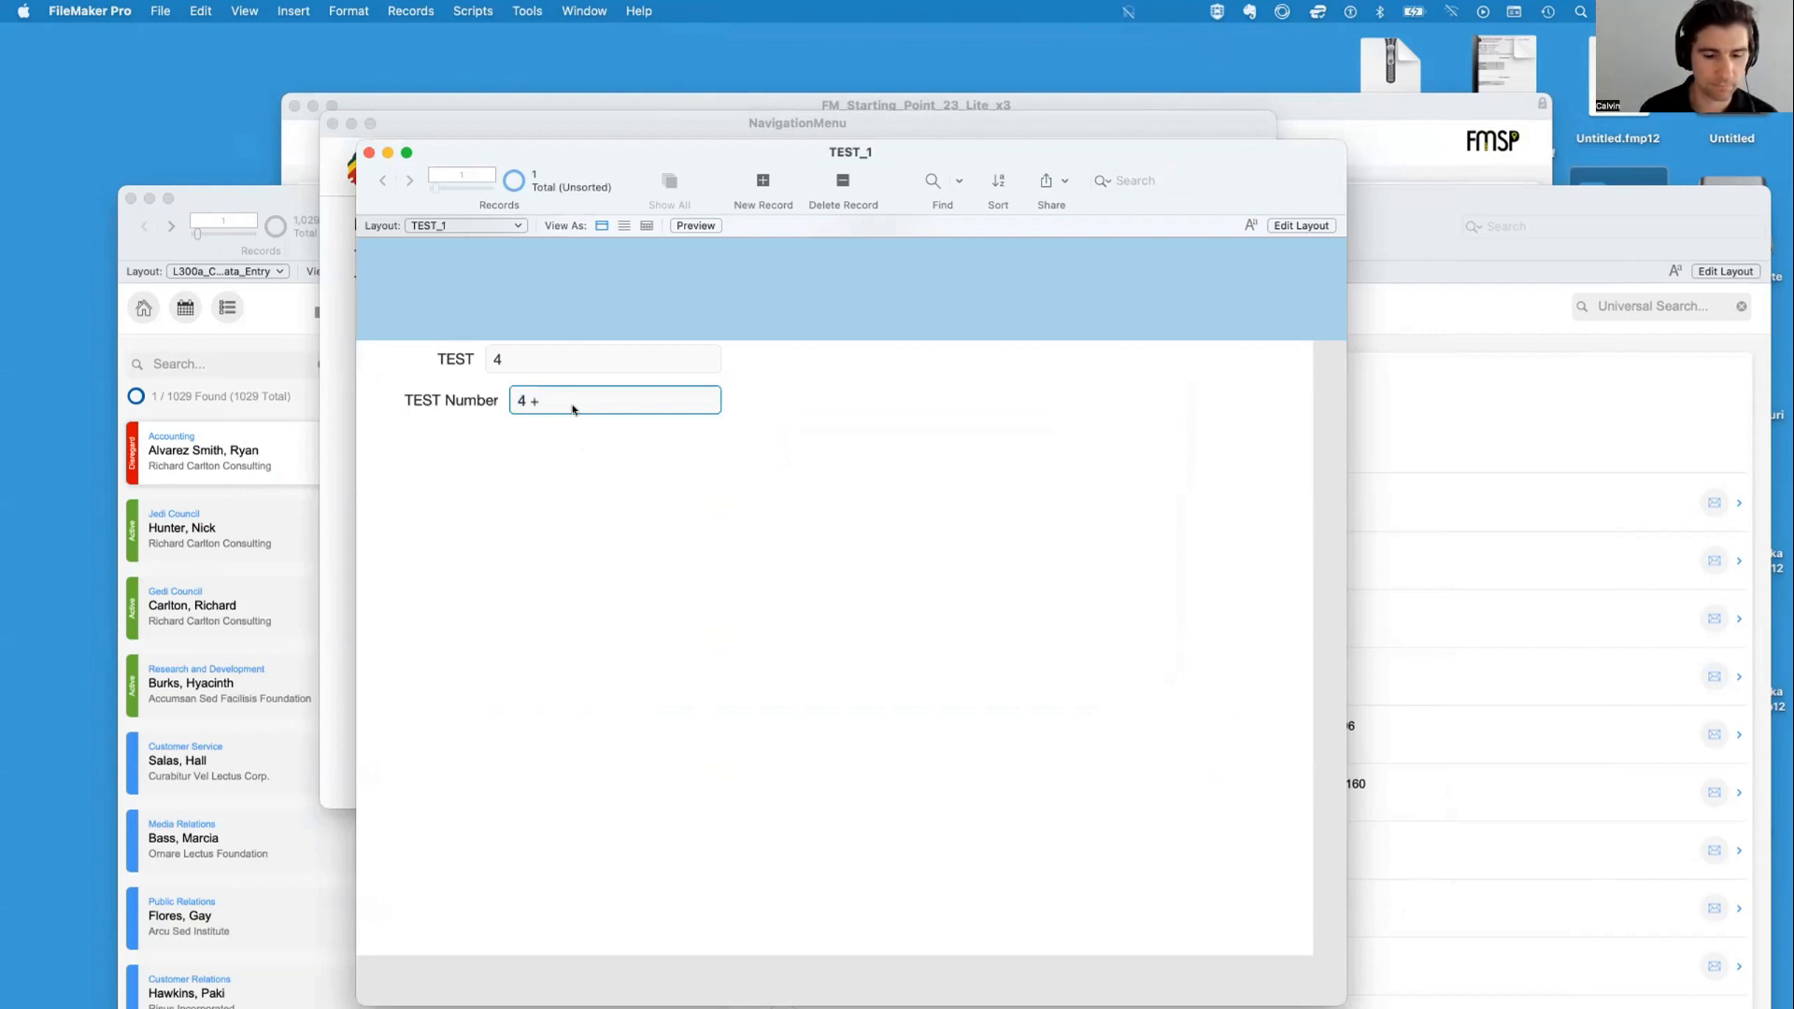
pyautogui.press('Tab')
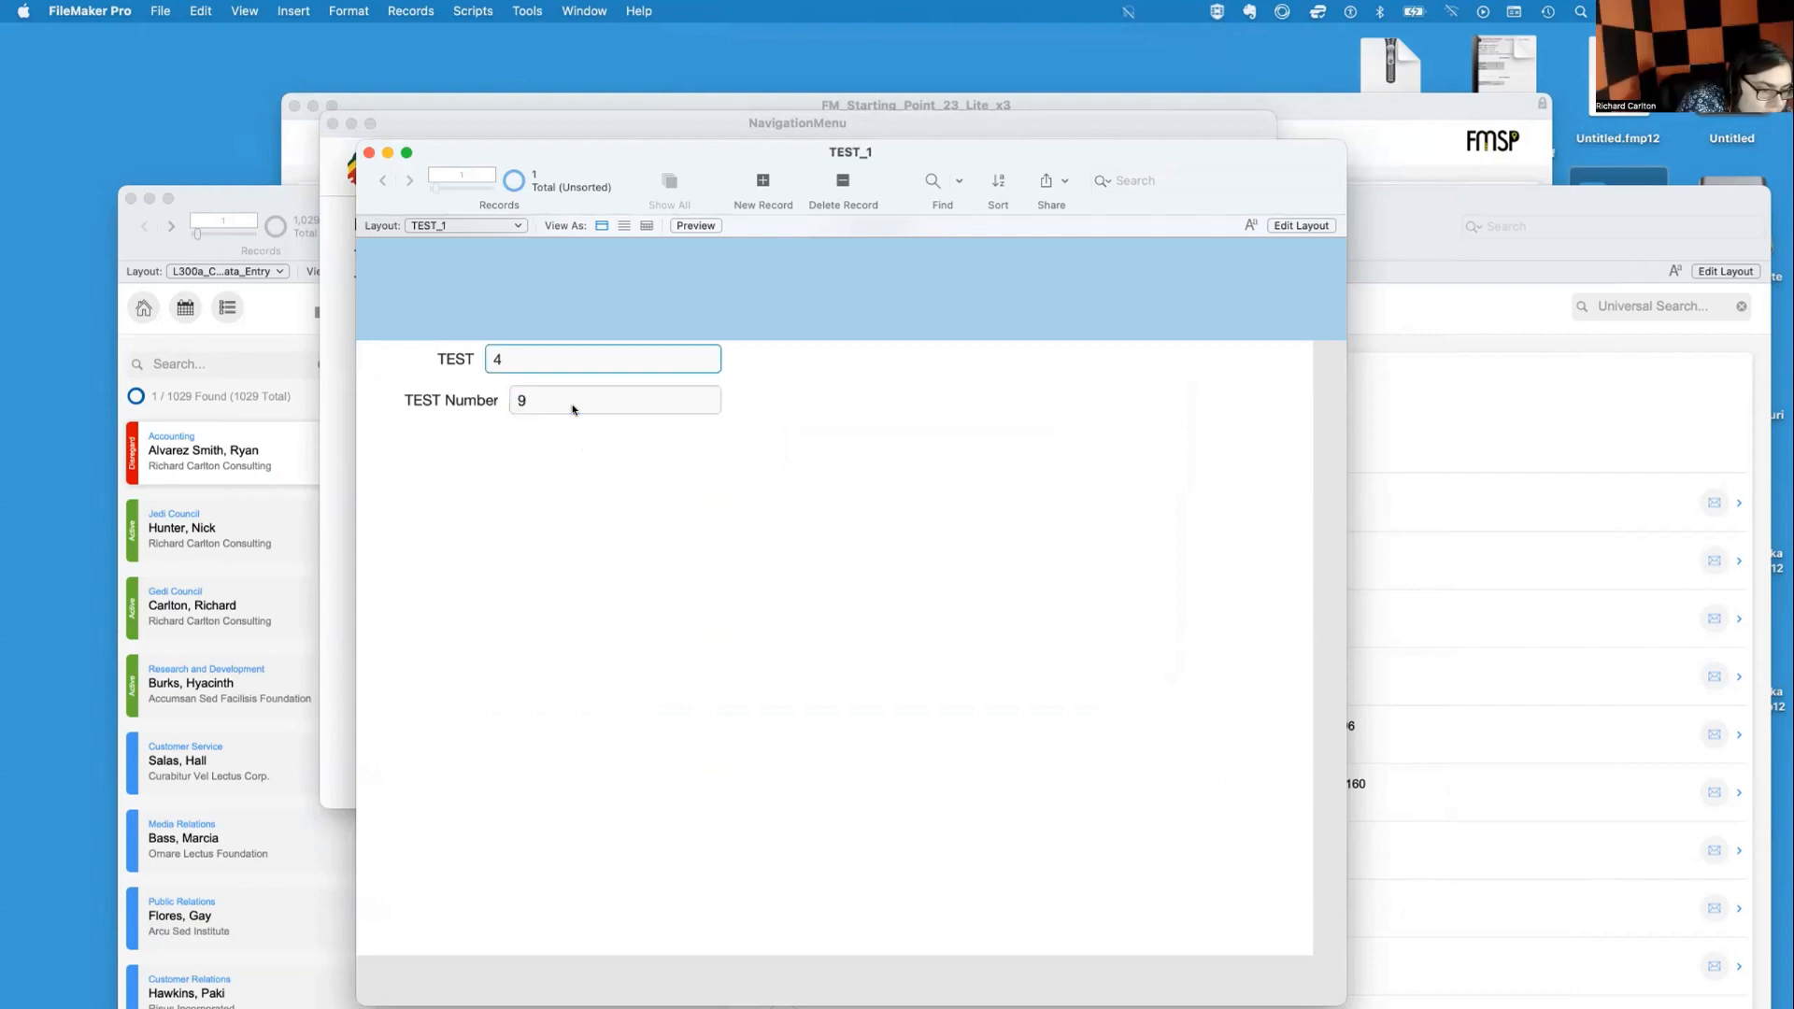
# Replace the TEST field's value with 7 and commit it
pyautogui.press('BackSpace')
pyautogui.write('7')
pyautogui.press('Tab')
pyautogui.click(729, 501)
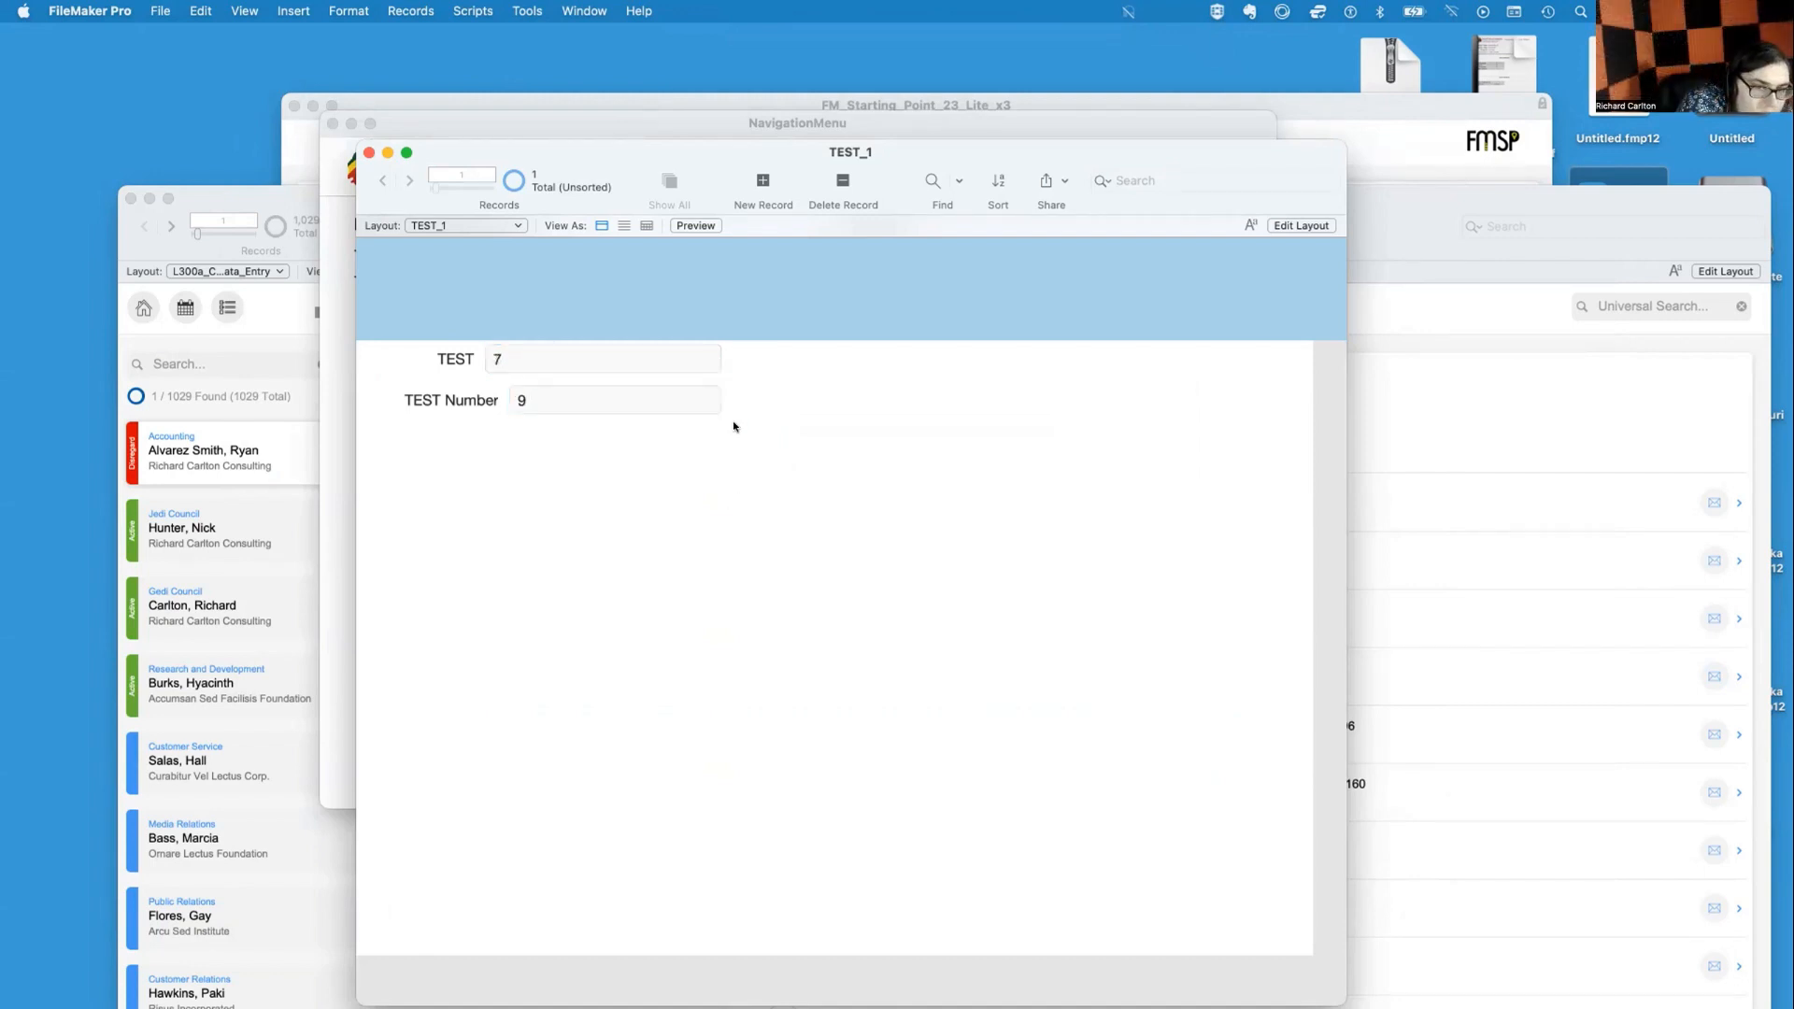
# Append / 3 to the TEST field's value and commit it
pyautogui.click(565, 358)
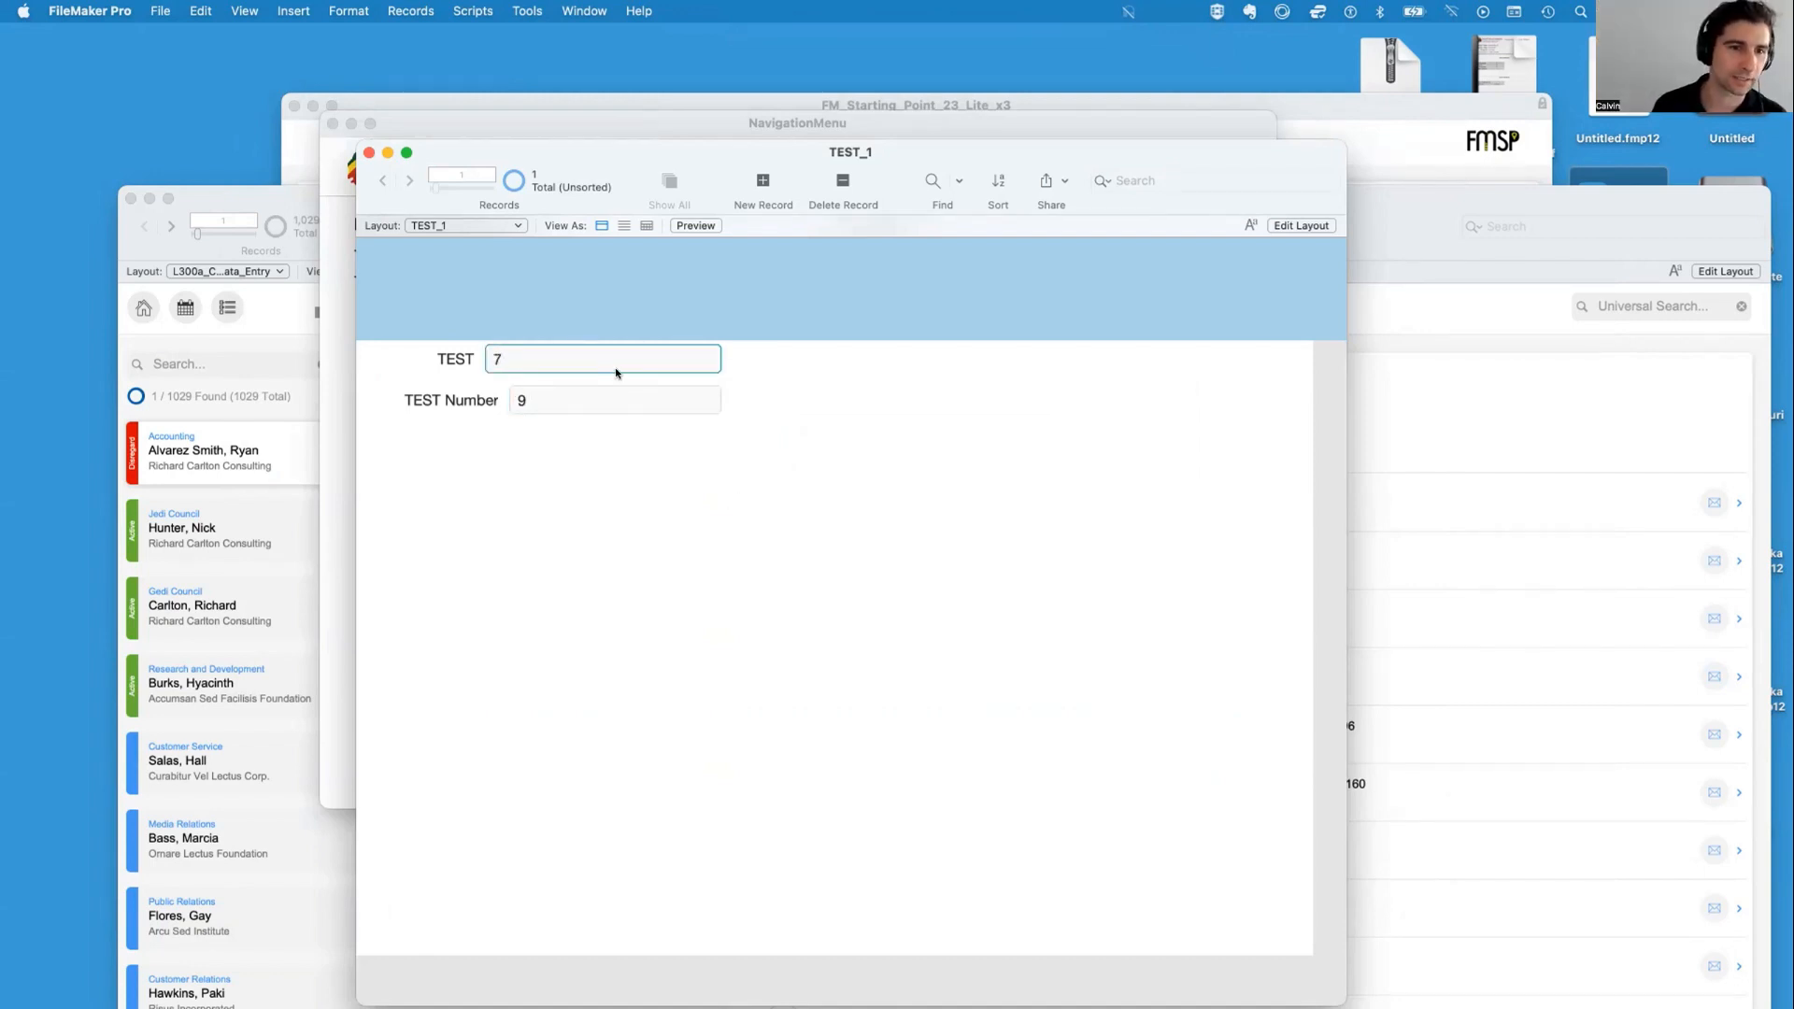
pyautogui.click(721, 568)
pyautogui.click(573, 356)
pyautogui.write('/ 3')
pyautogui.press('Tab')
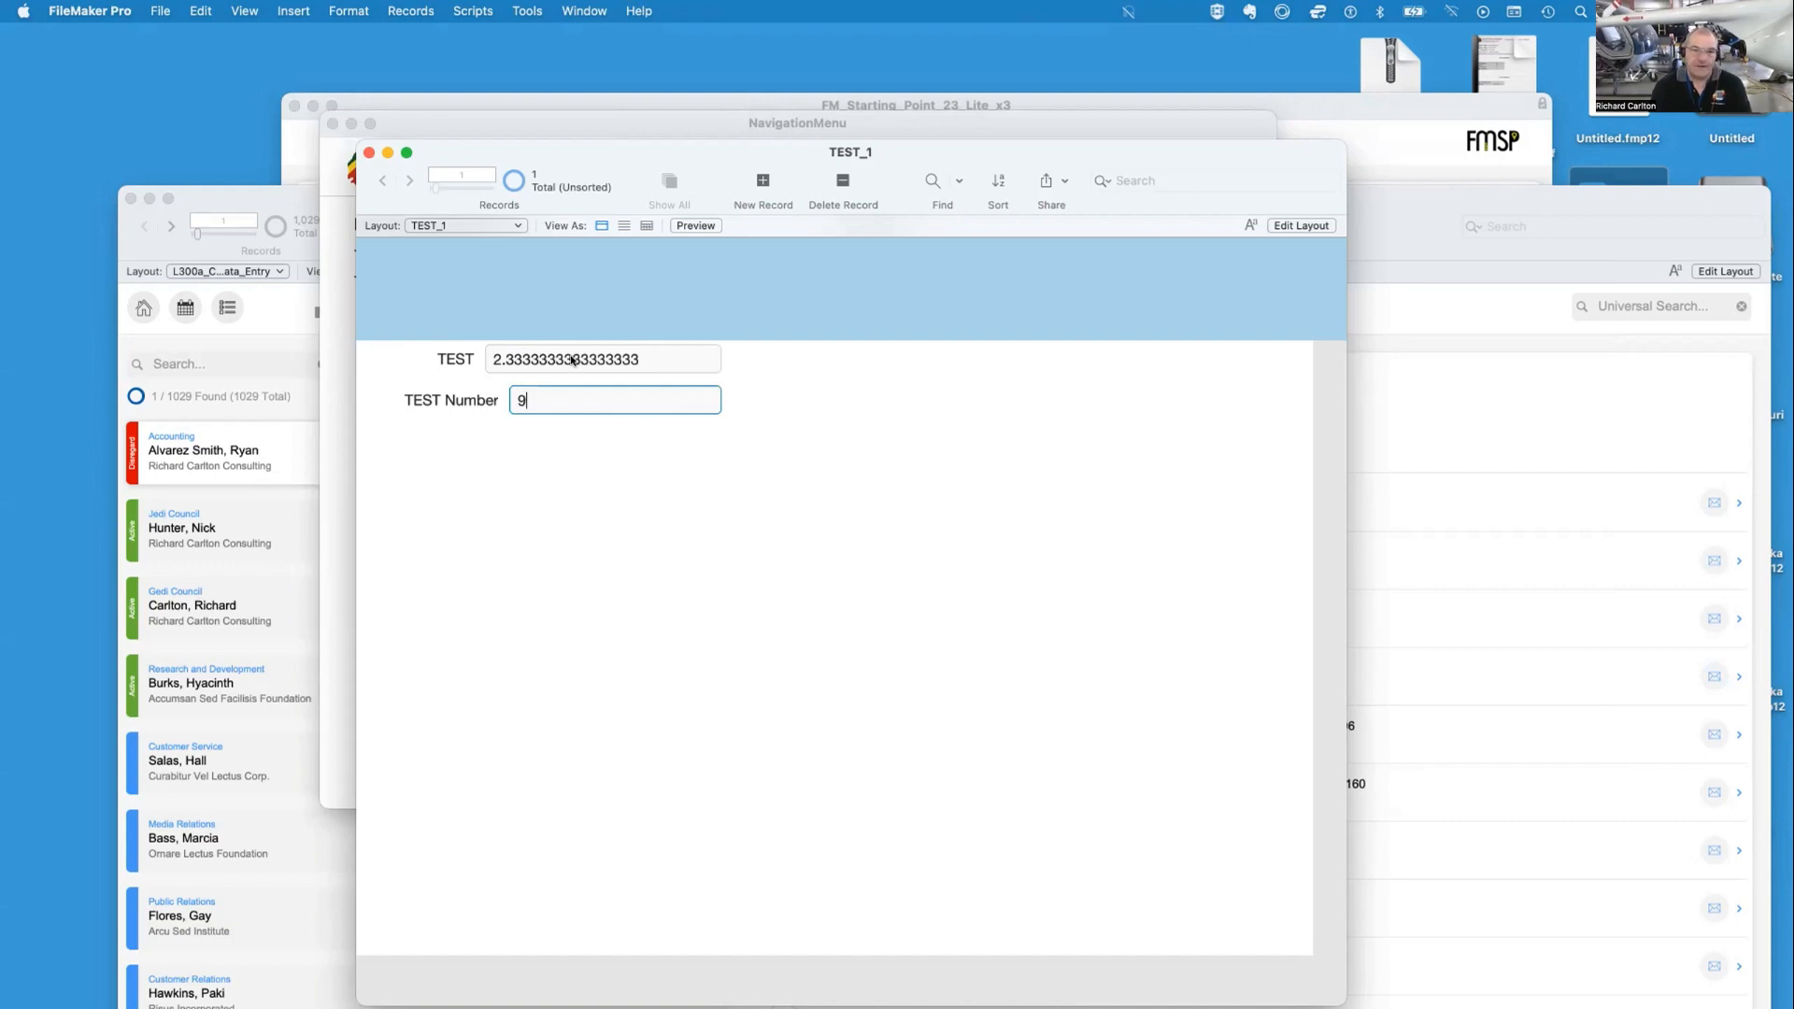
# Append * 5 to the TEST field's value and commit it
pyautogui.click(667, 352)
pyautogui.write('* 5')
pyautogui.press('Tab')
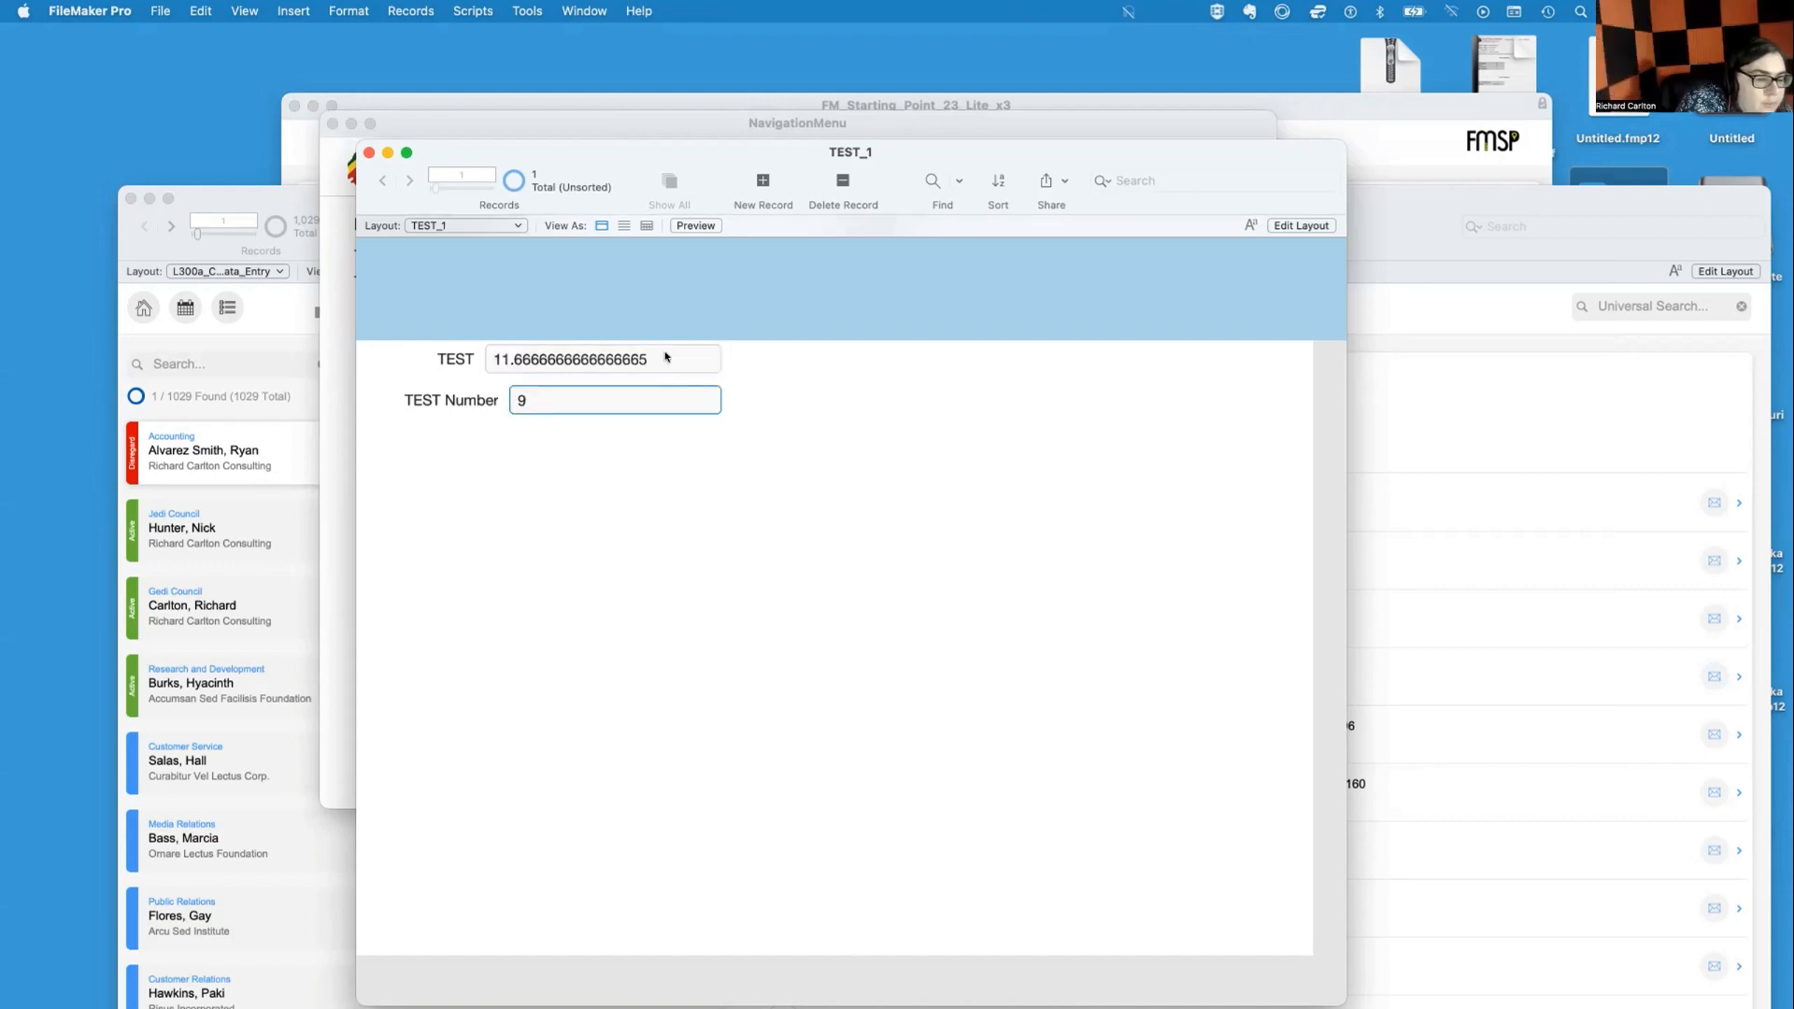
# Clear the TEST field and enter 5 + 4 in it
pyautogui.press('Tab')
pyautogui.press('BackSpace')
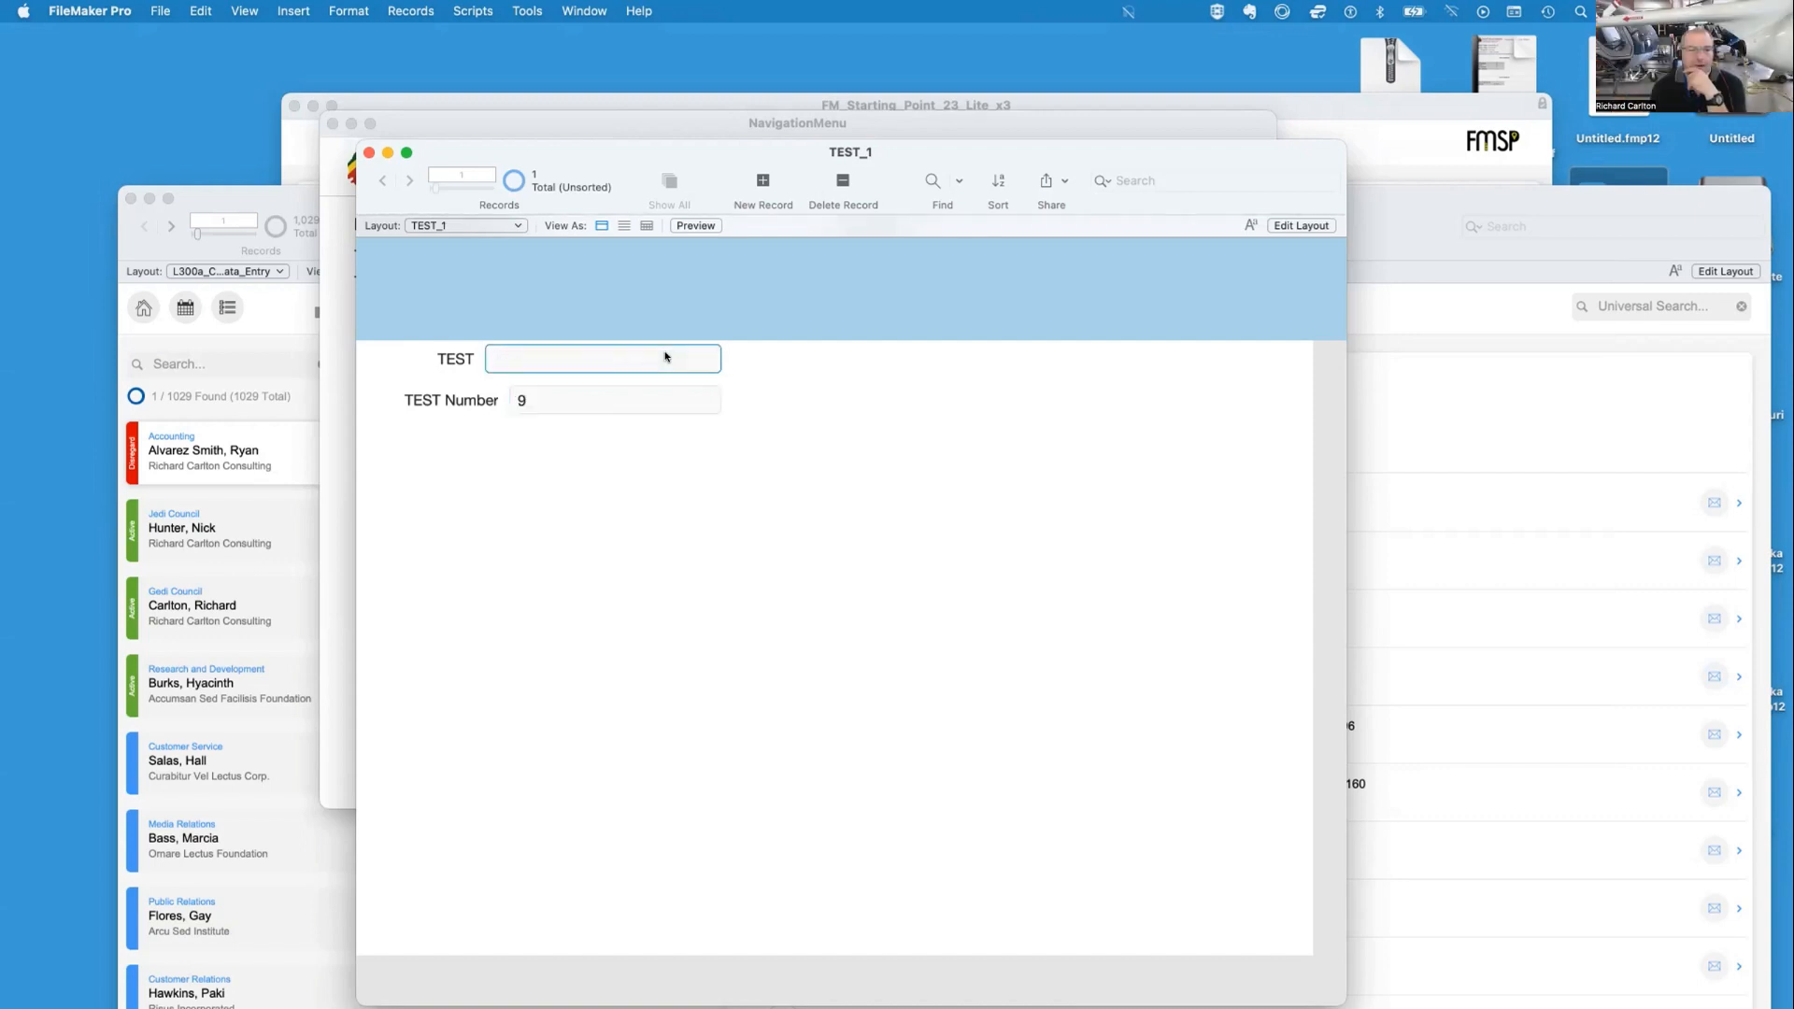
pyautogui.write('5')
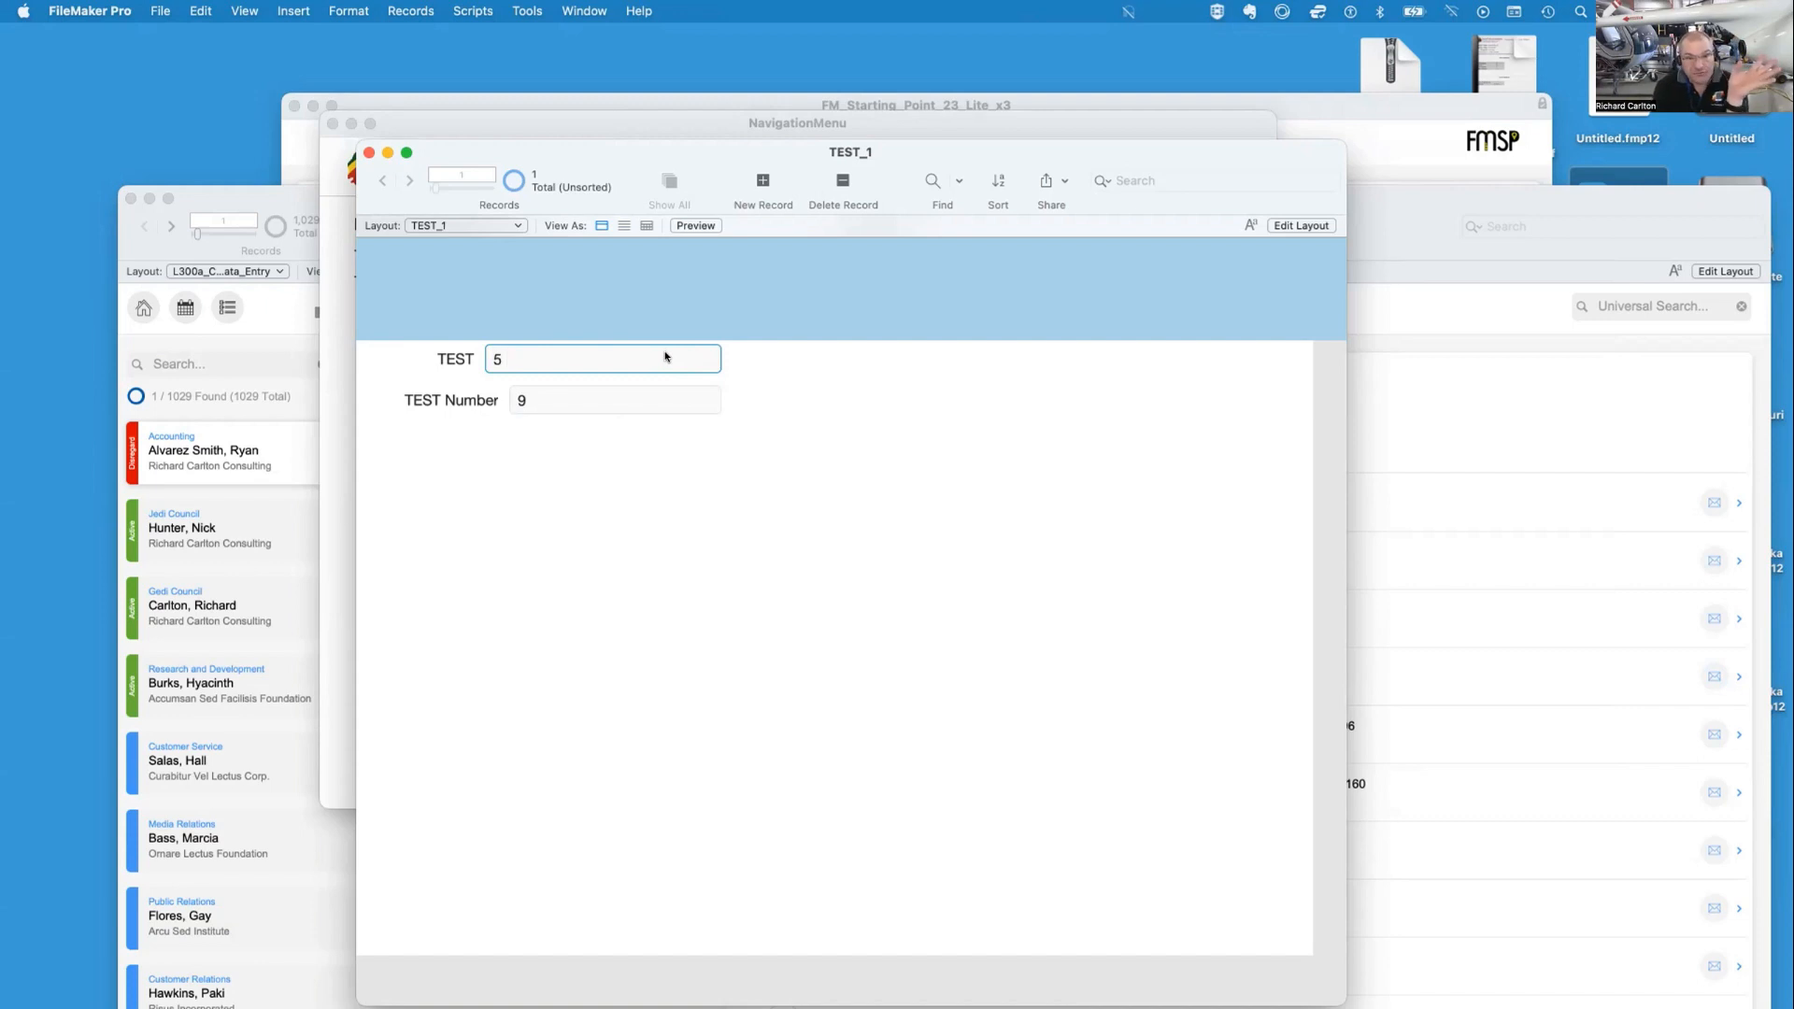
pyautogui.write('+ 4')
pyautogui.press('Tab')
# Replace the TEST field's value with 5 + 5 and commit it
pyautogui.press('BackSpace')
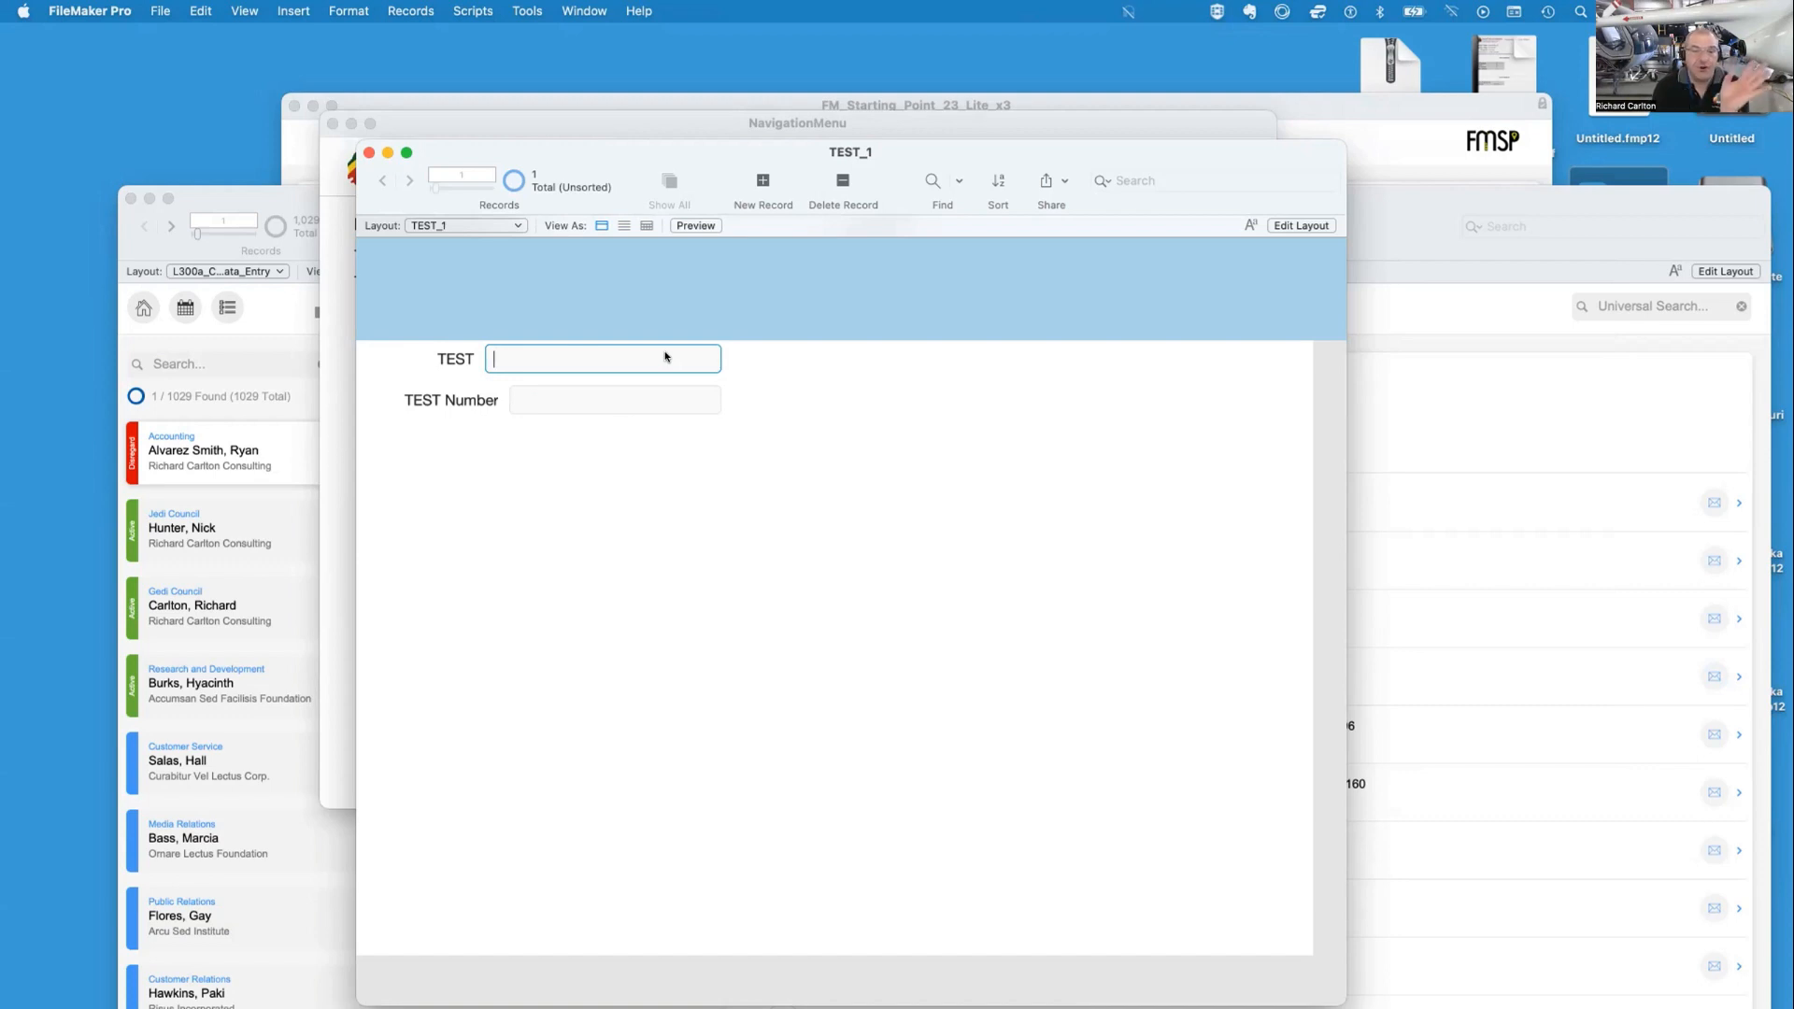
pyautogui.write('5 + 5')
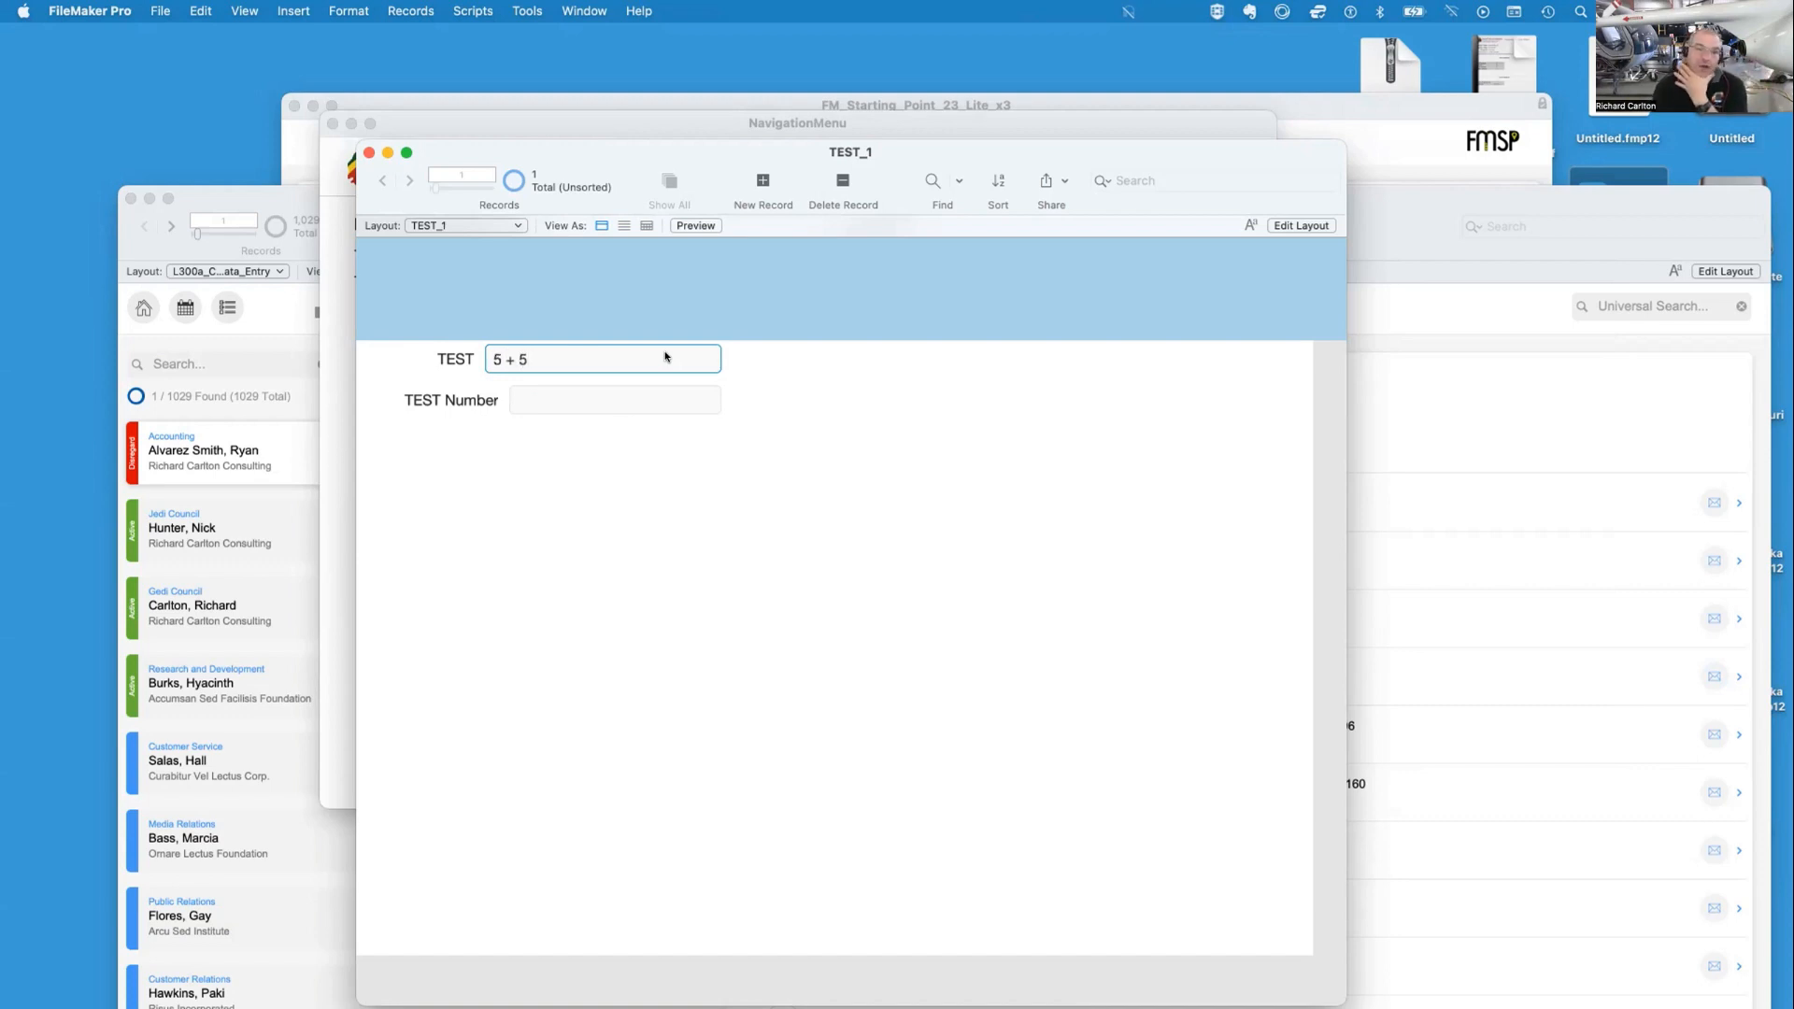
pyautogui.press('Tab')
pyautogui.click(666, 357)
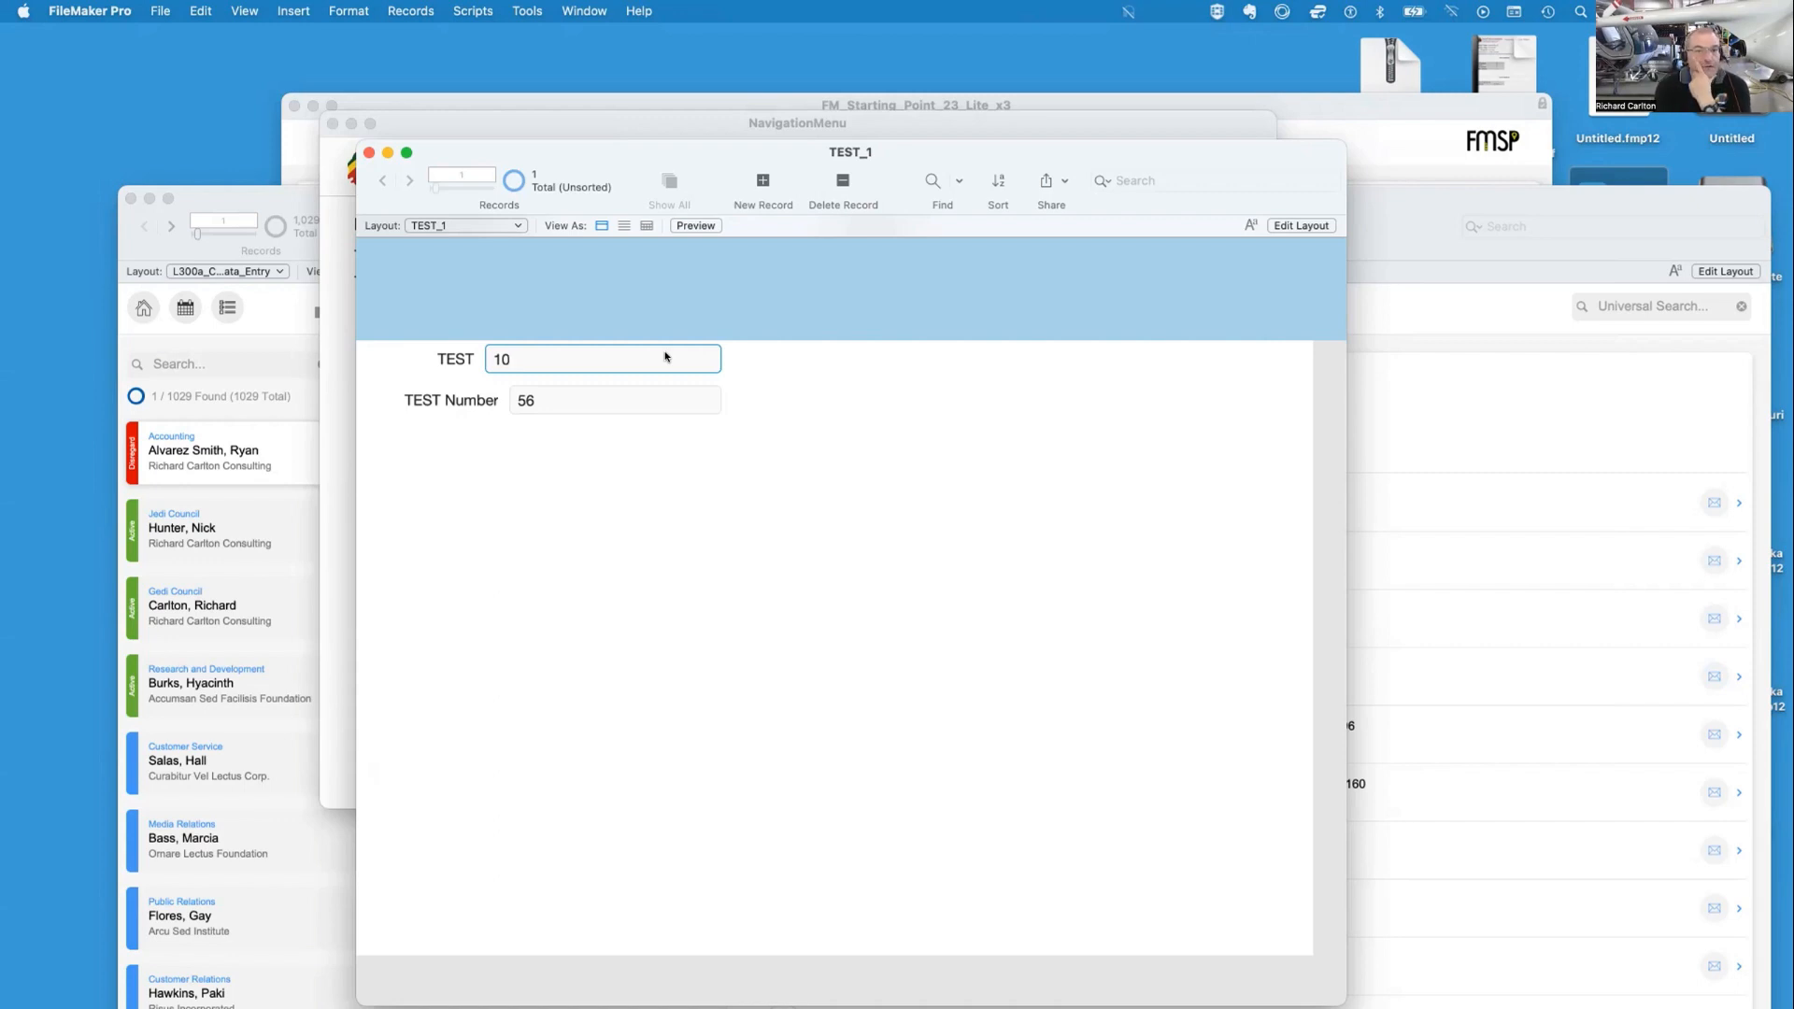
# Open the Script Workspace and create a new script named re
pyautogui.click(788, 402)
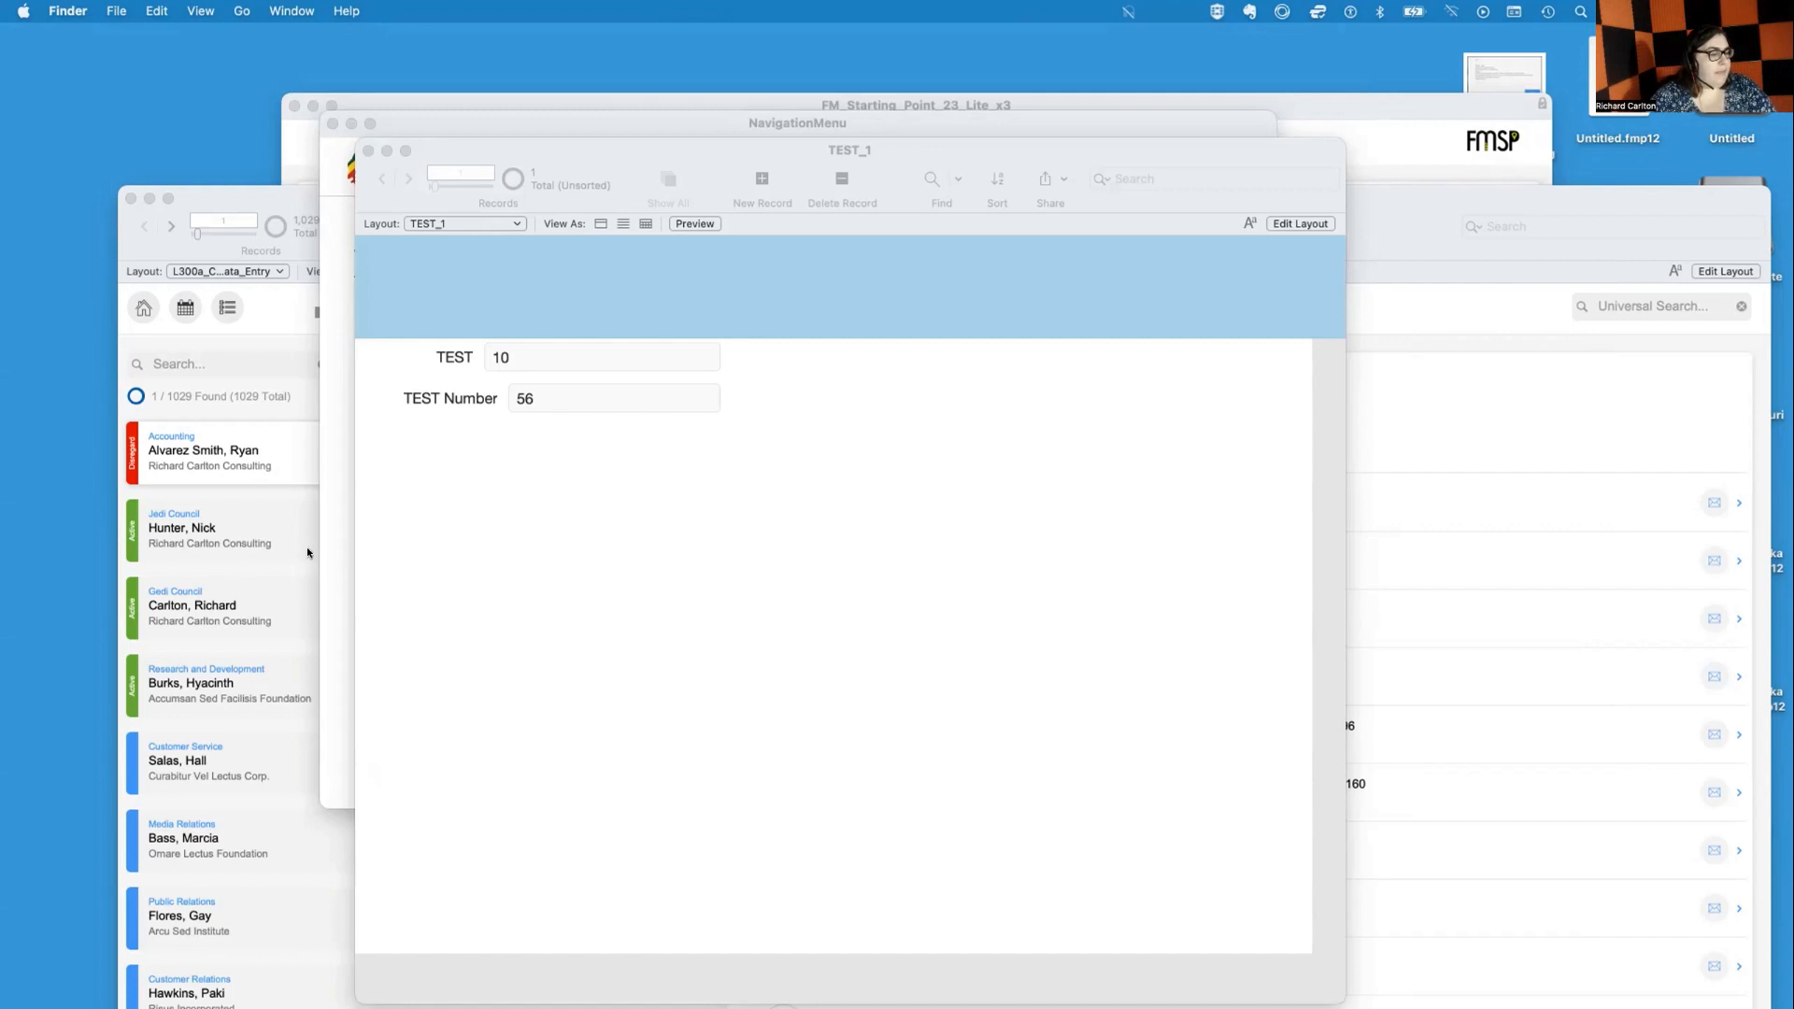
pyautogui.click(466, 539)
pyautogui.press('super+shift+s')
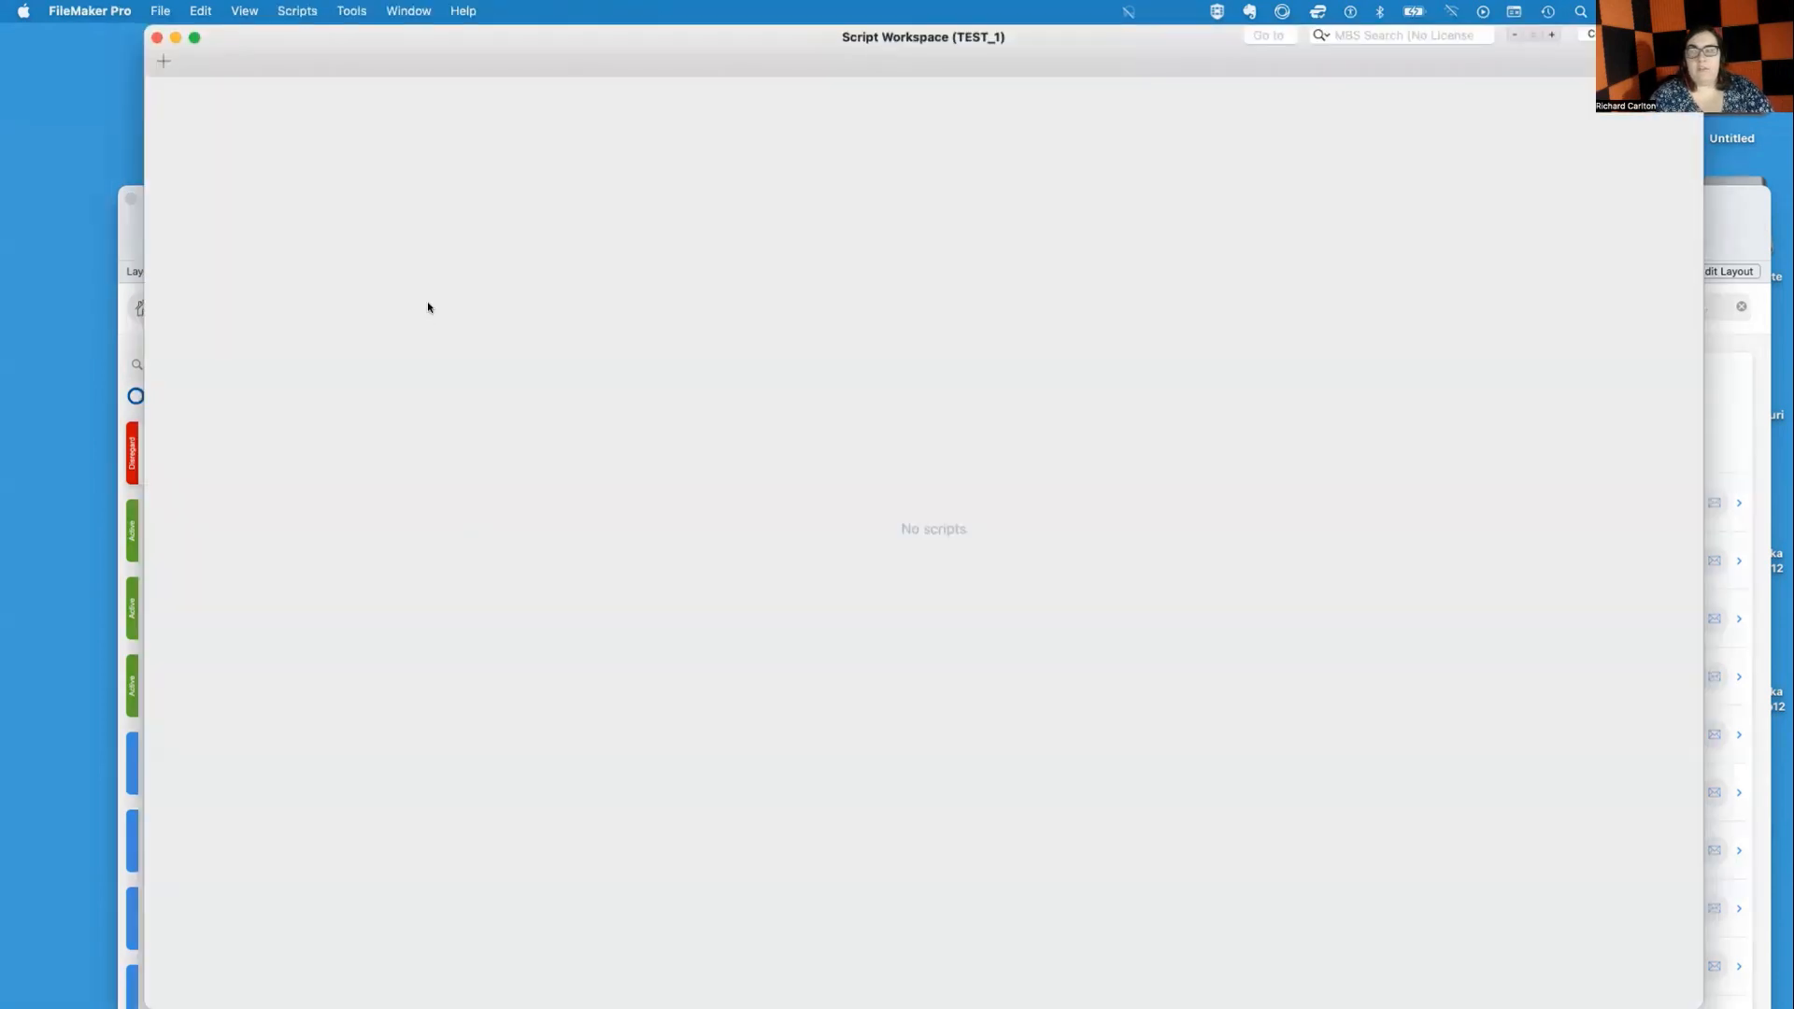
pyautogui.press('super+n')
pyautogui.write('re')
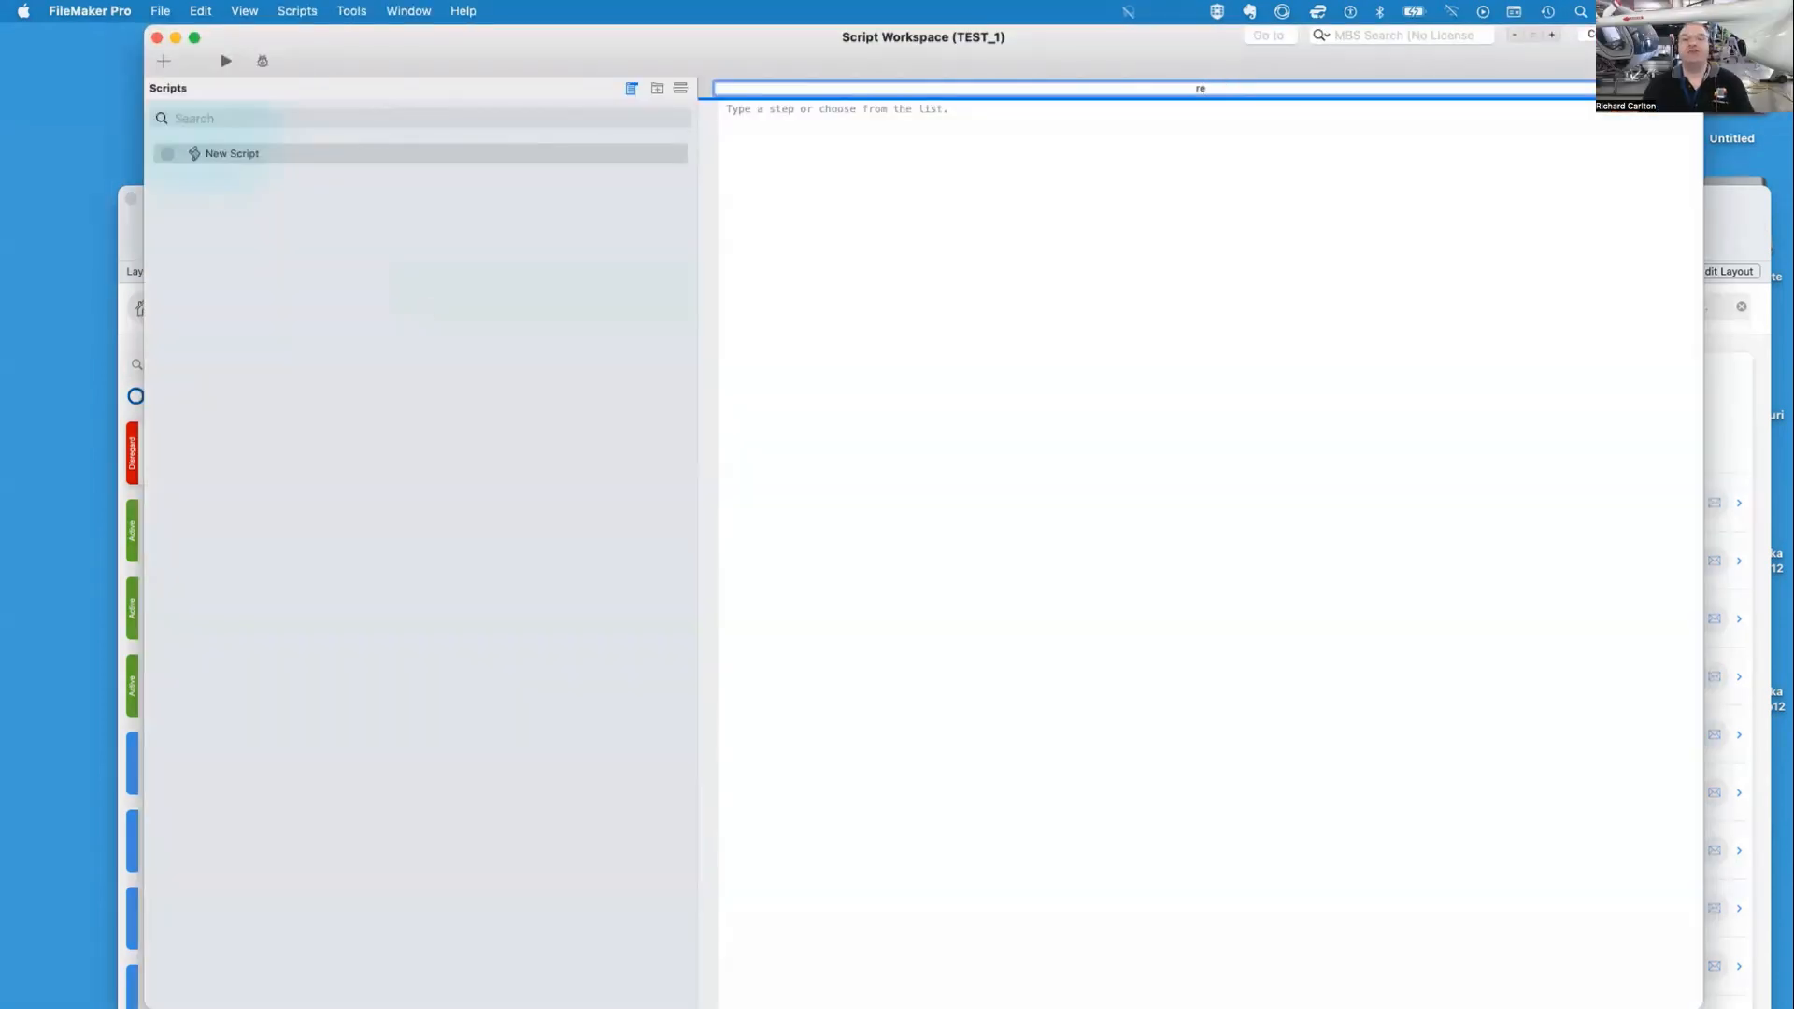
pyautogui.press('Return')
pyautogui.write('resto')
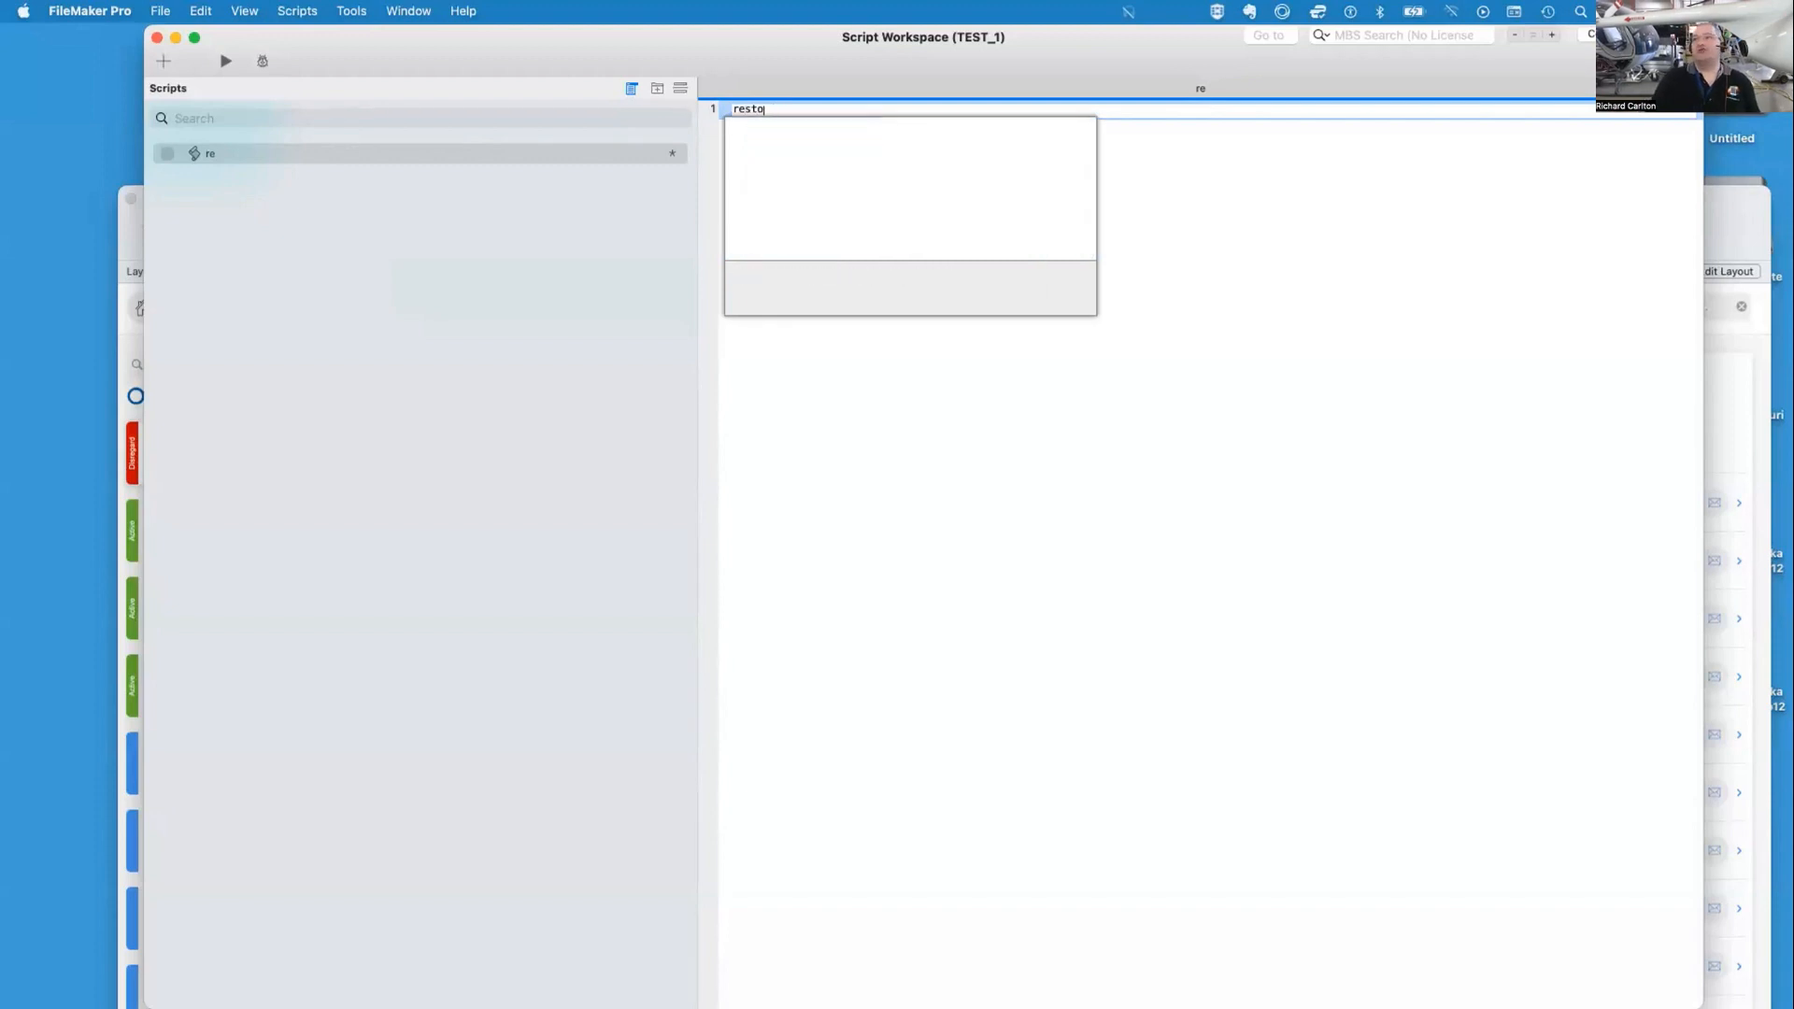
pyautogui.write('re')
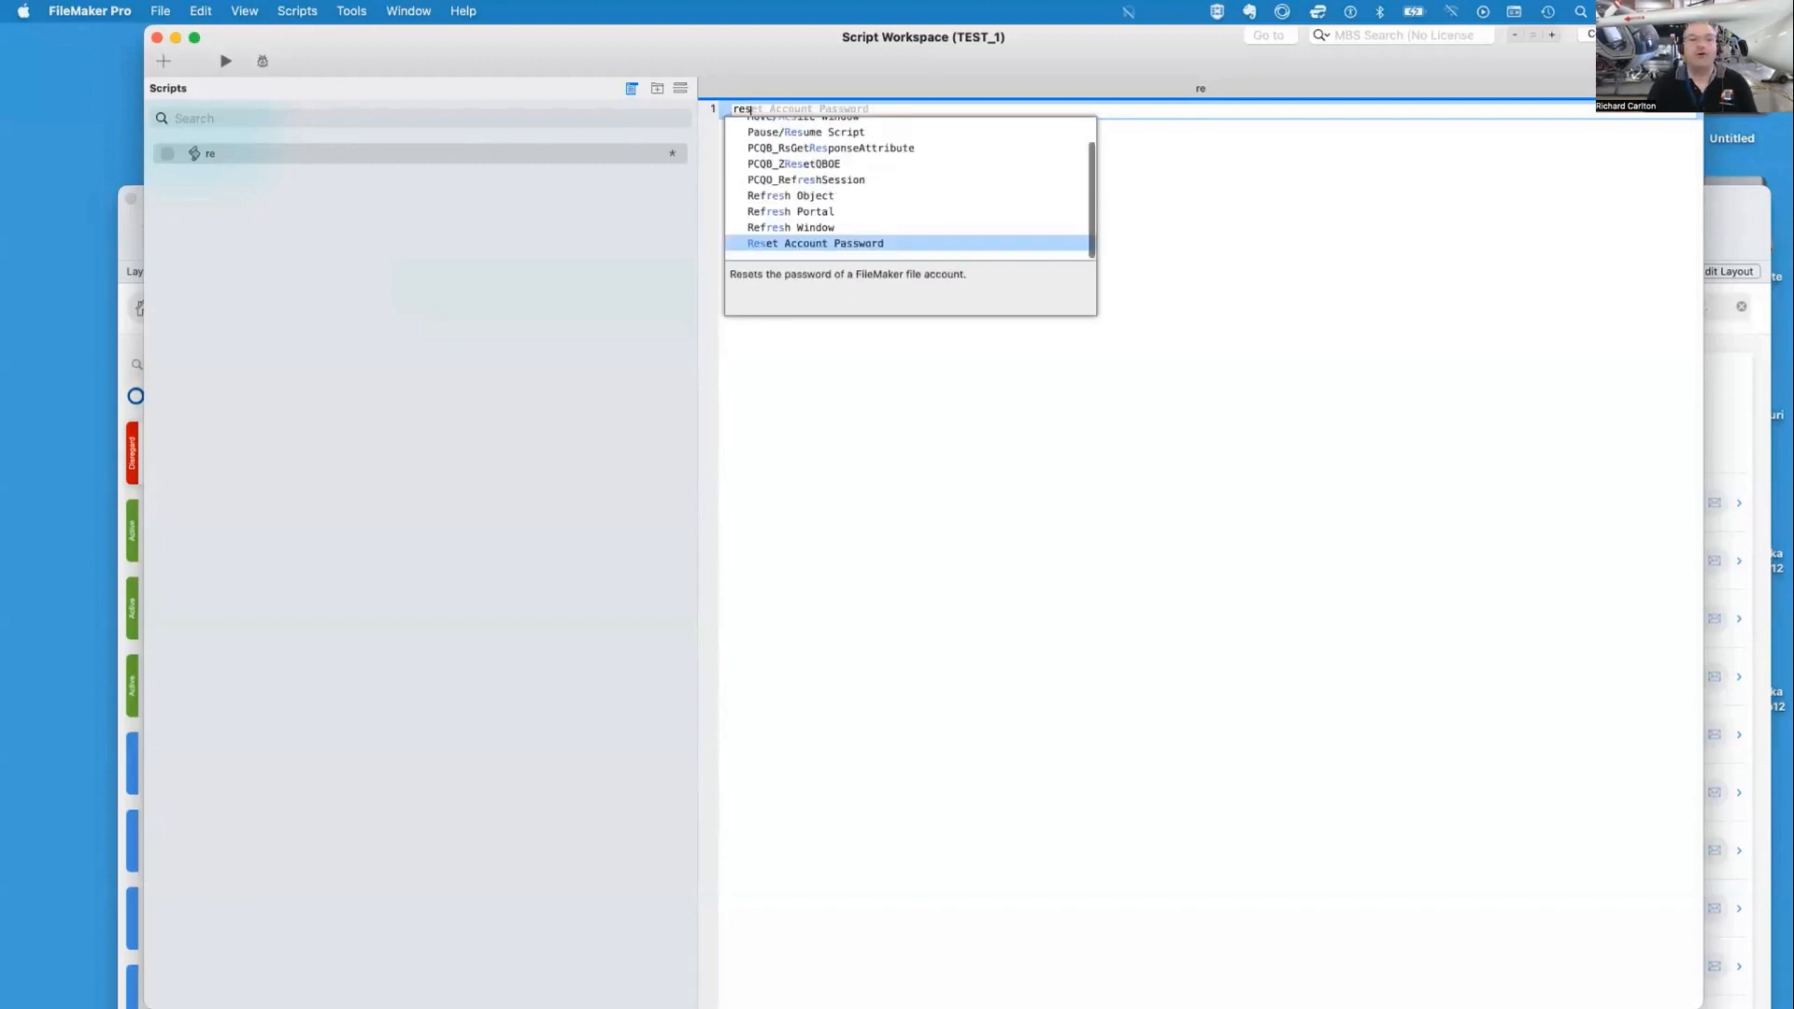
pyautogui.press('BackSpace')
pyautogui.press('BackSpace')
pyautogui.press('BackSpace')
pyautogui.press('BackSpace')
pyautogui.press('BackSpace')
pyautogui.press('BackSpace')
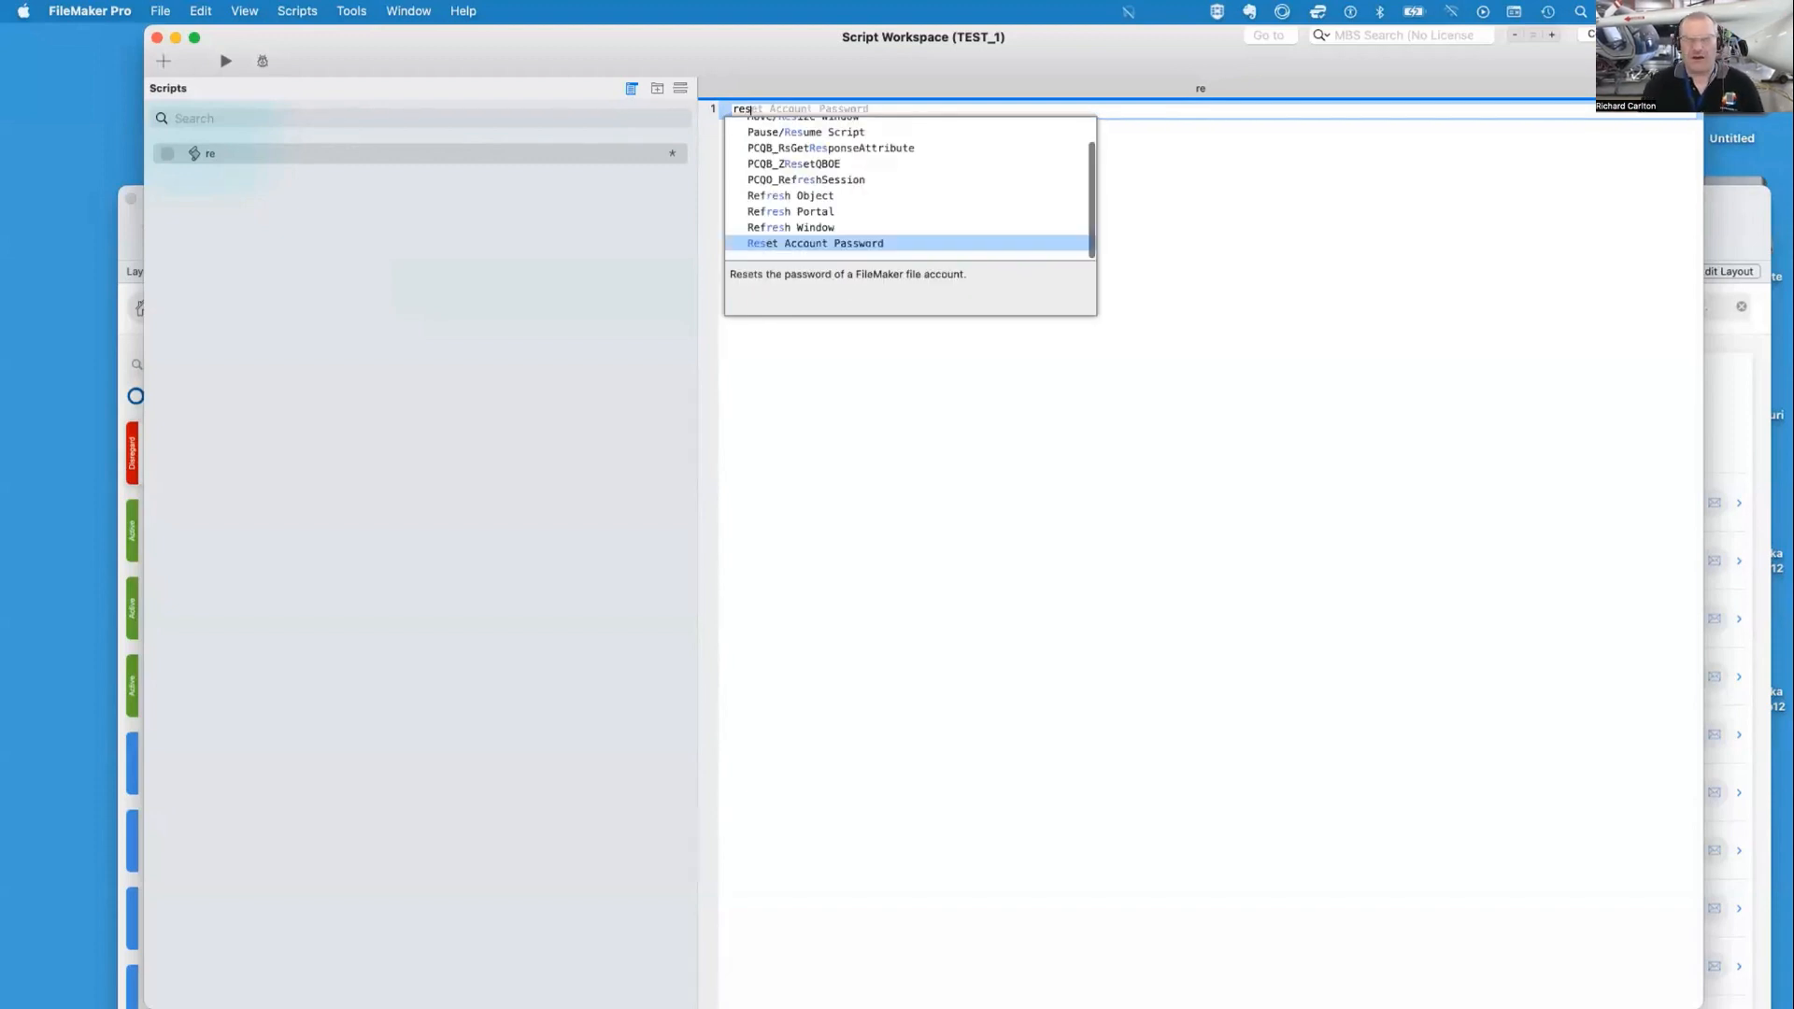
pyautogui.write('re-store')
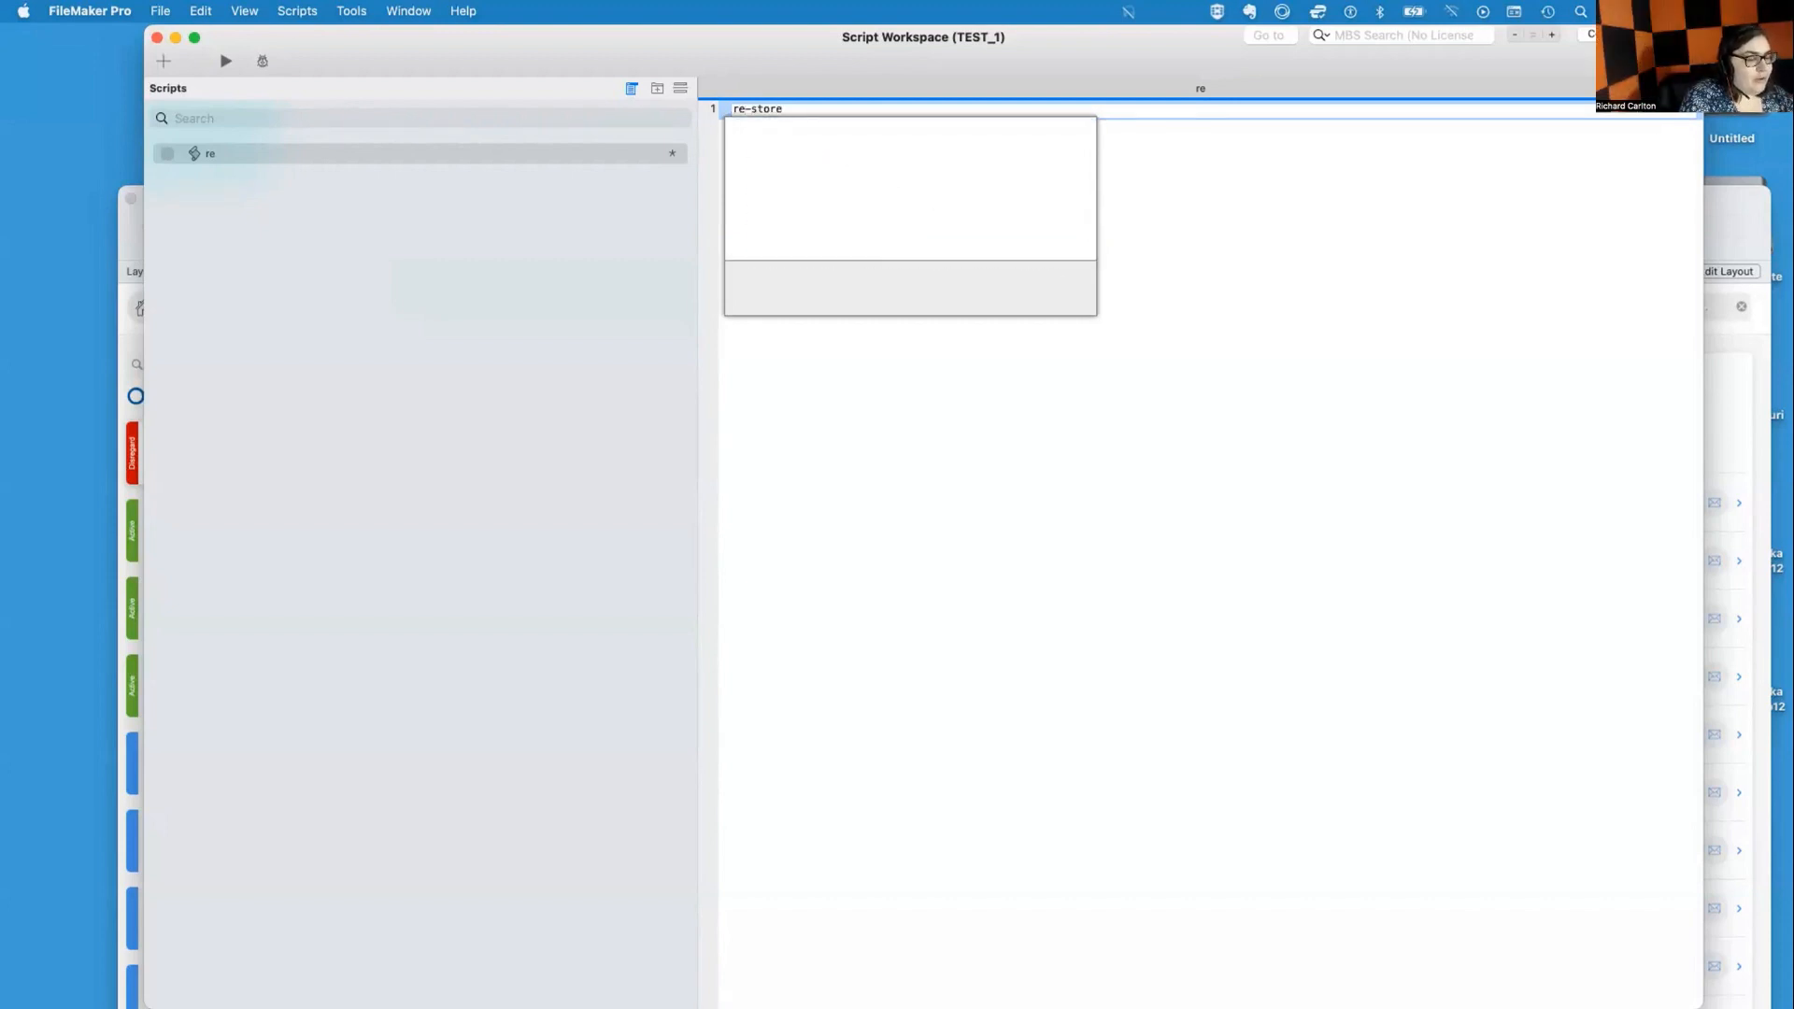
pyautogui.press('BackSpace')
pyautogui.press('BackSpace')
pyautogui.press('BackSpace')
pyautogui.press('BackSpace')
pyautogui.press('BackSpace')
pyautogui.press('BackSpace')
pyautogui.press('BackSpace')
pyautogui.press('BackSpace')
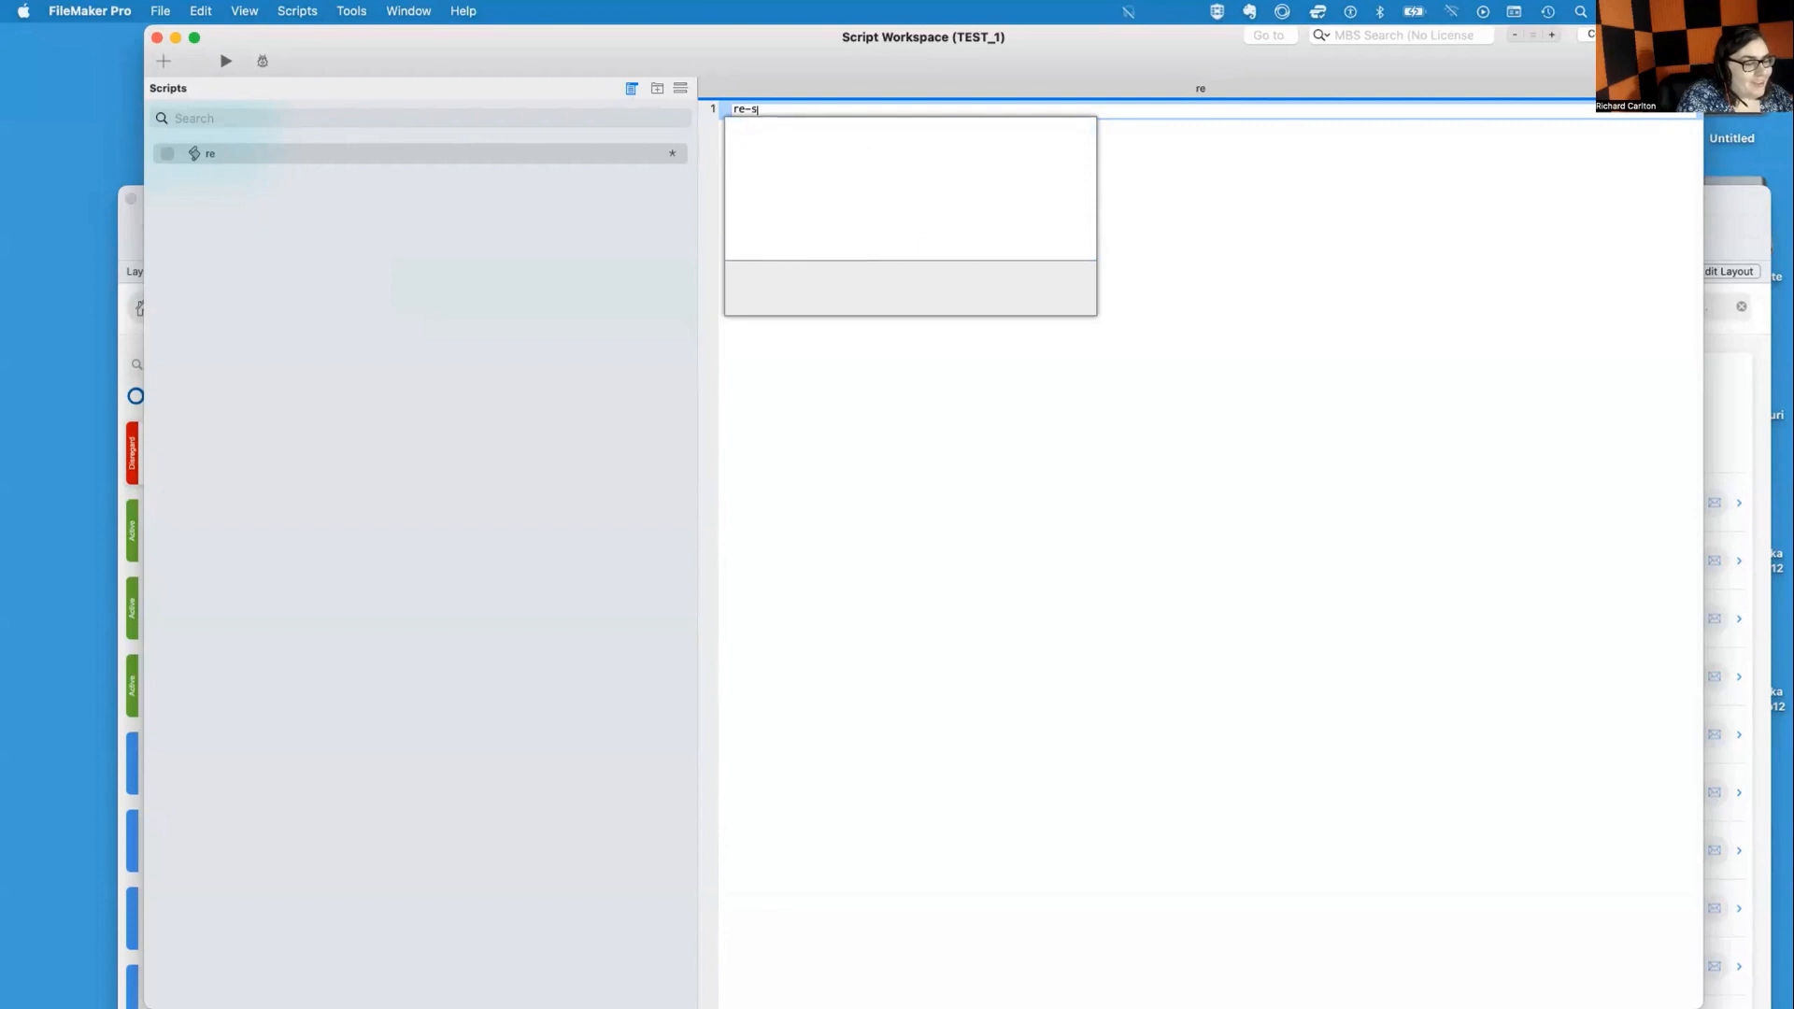
pyautogui.press('Escape')
# Add several blank lines to the new script and begin entering another script step
pyautogui.press('Return')
pyautogui.press('Return')
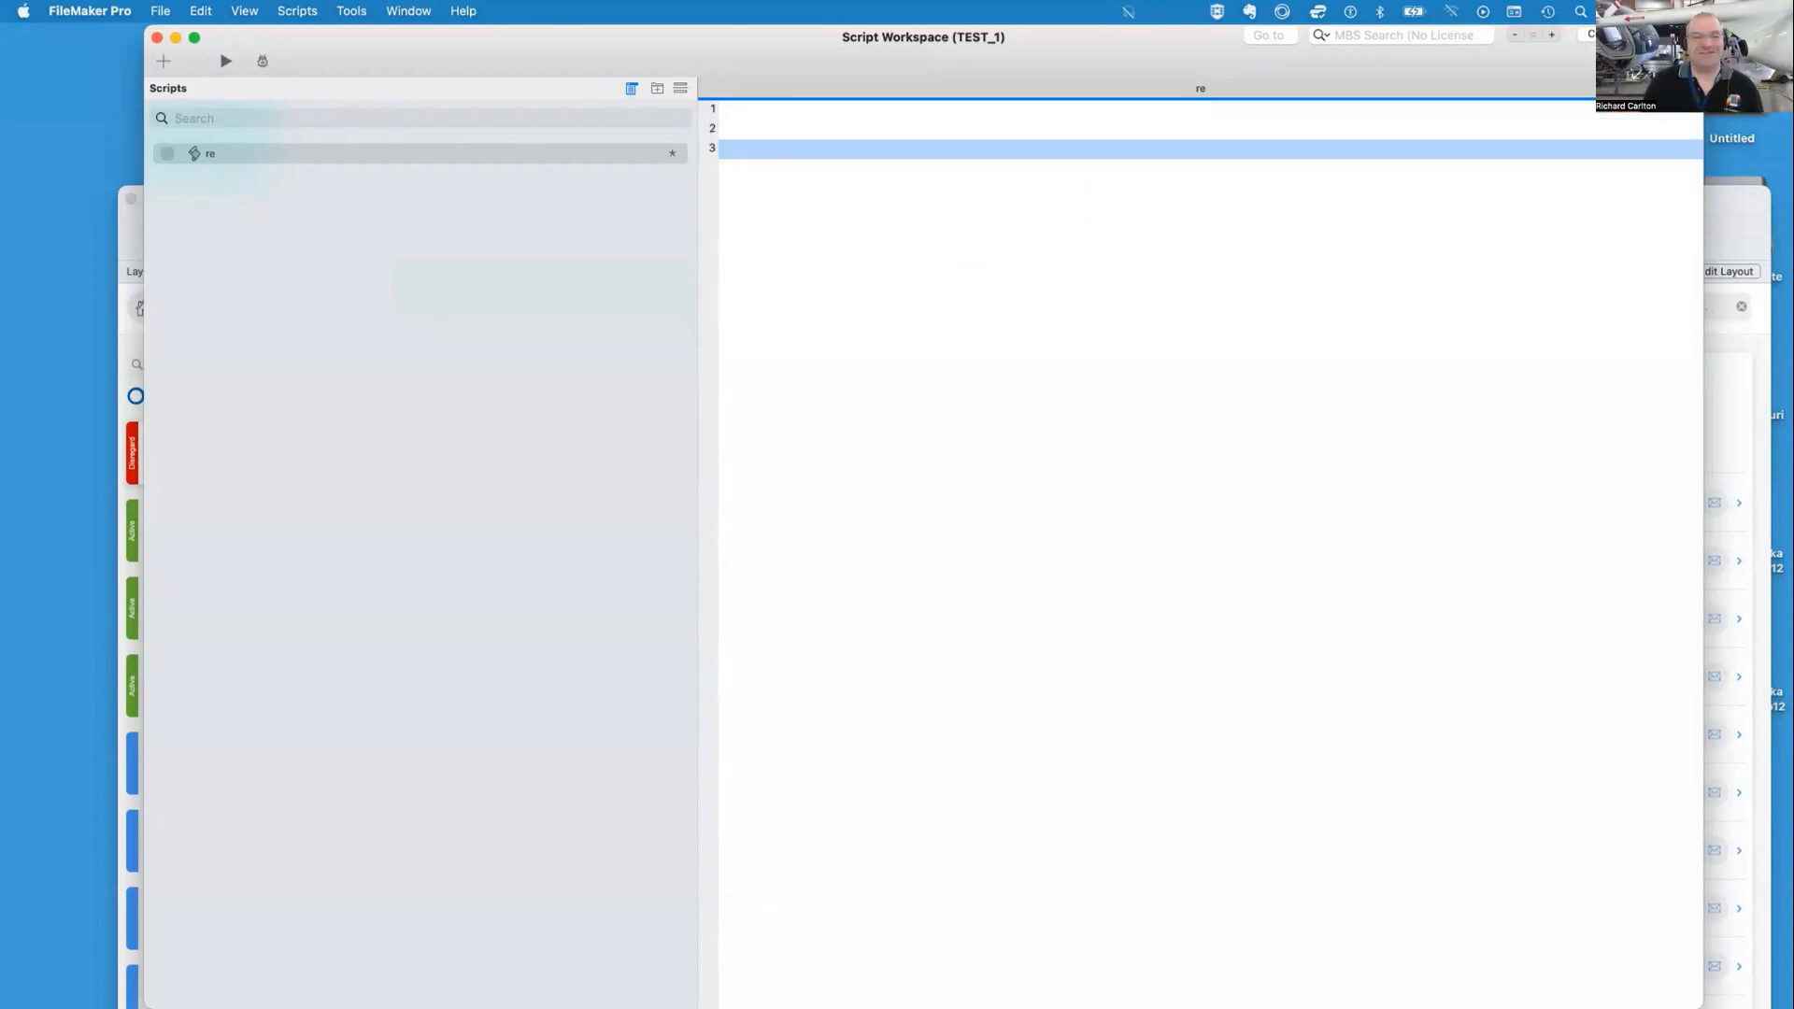
pyautogui.press('Return')
pyautogui.press('Return')
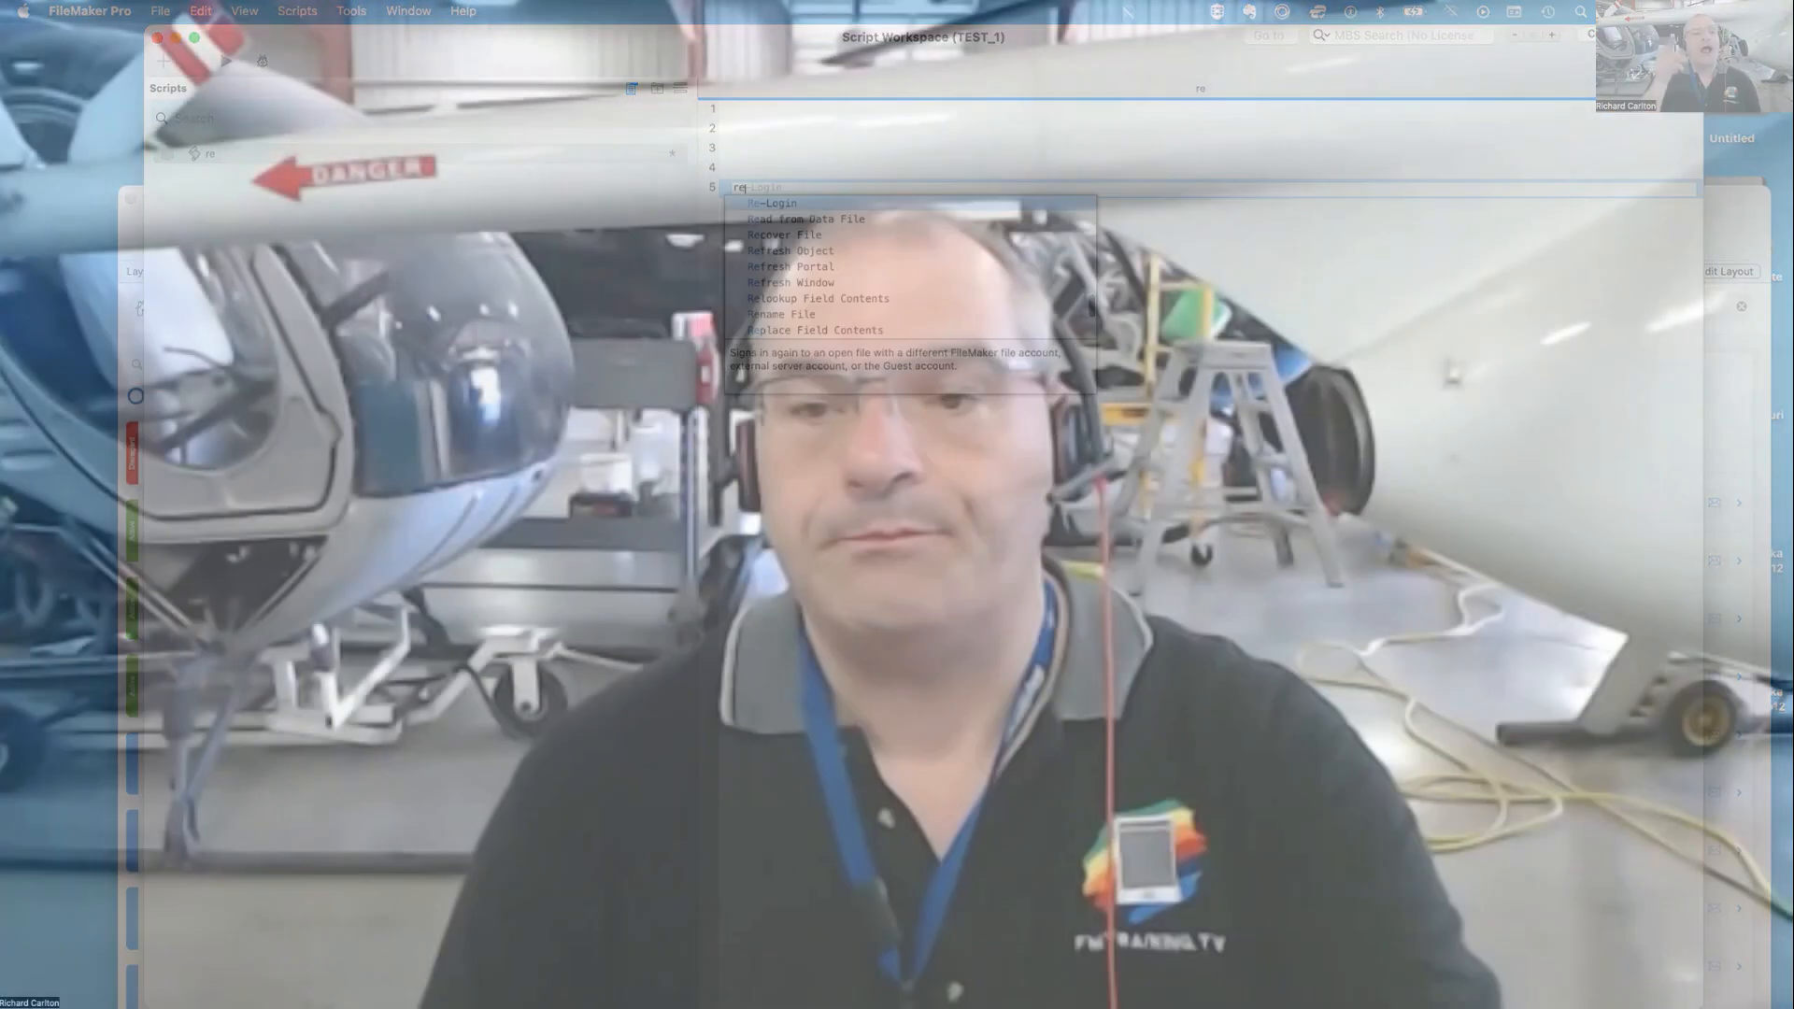